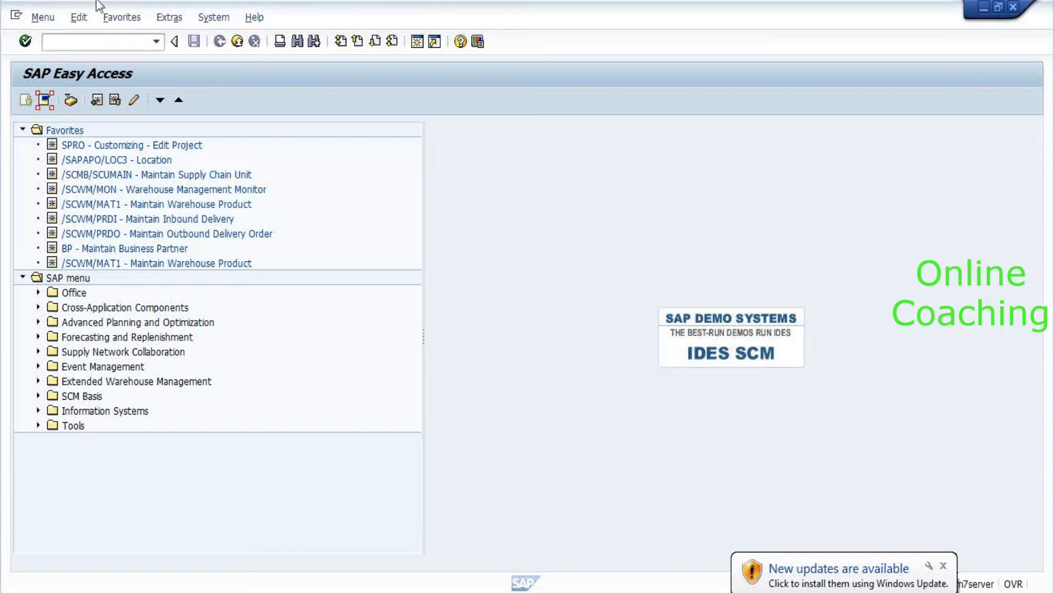
Enter /n/sdwm/prdi to open Maintain Inbound Delivery for warehouse 8010.
{"action": "left_click", "coordinate": [88, 42]}
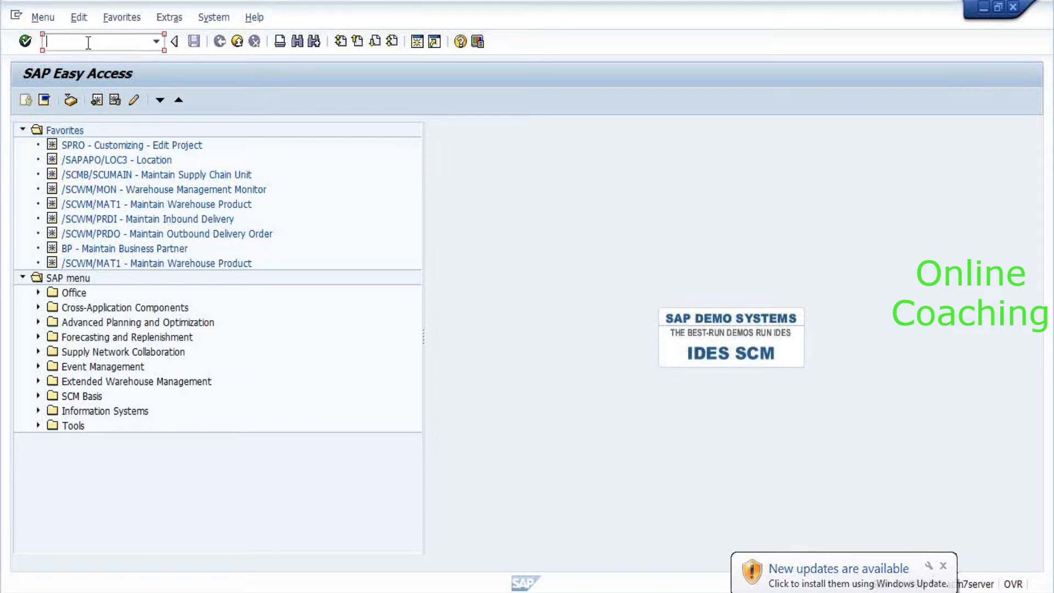
{"action": "type", "text": "/n/"}
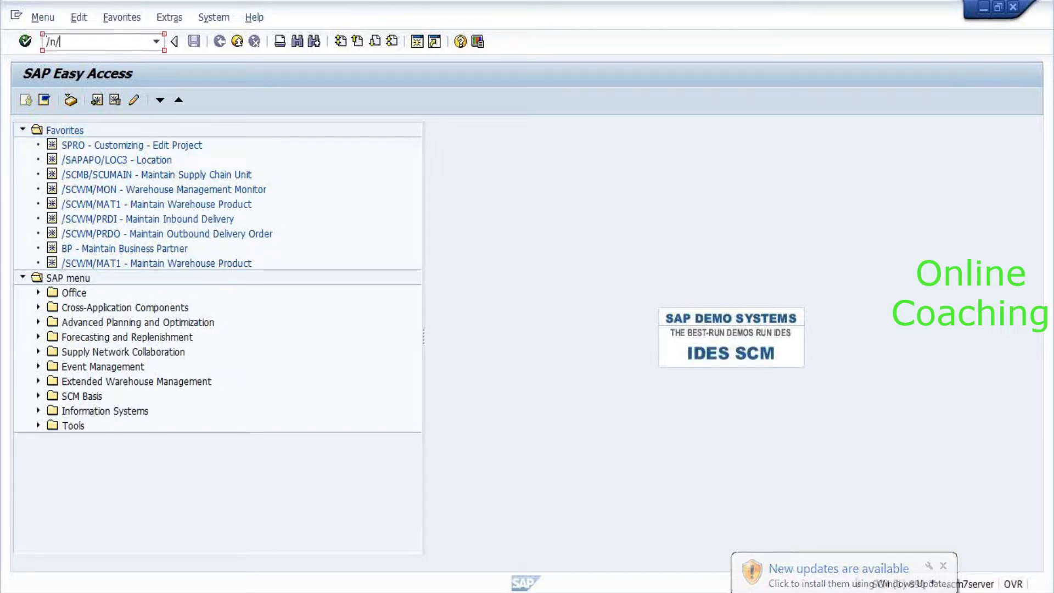
{"action": "type", "text": "sdwm/prdi"}
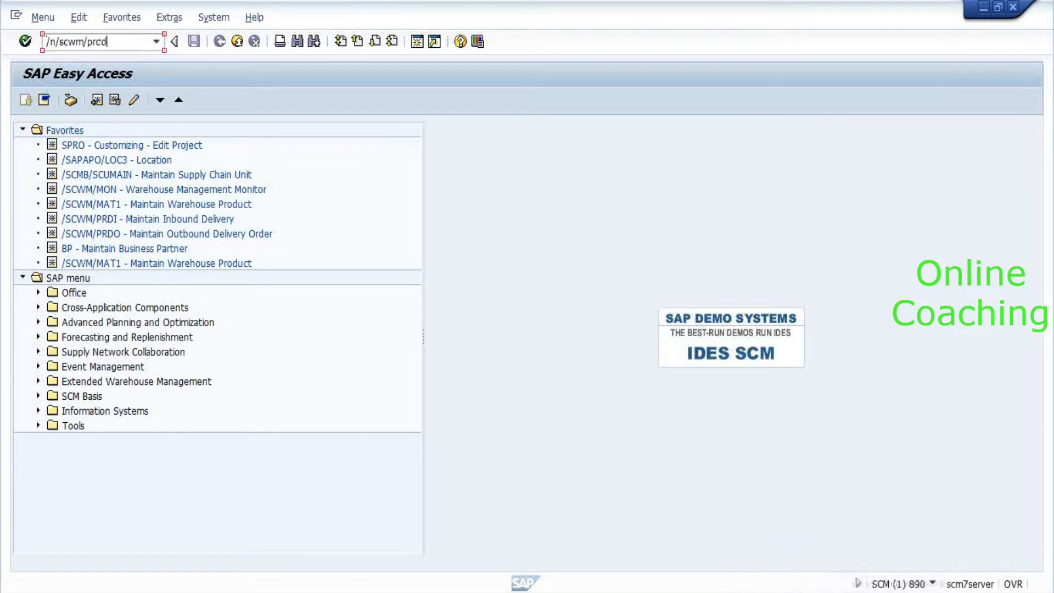
{"action": "key", "text": "Return"}
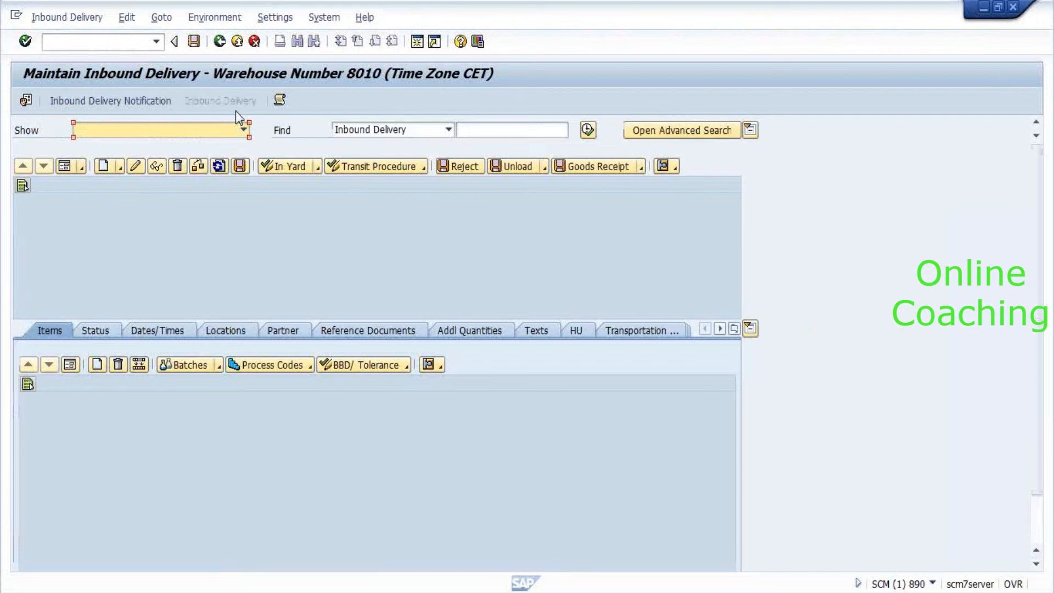
Run the inbound delivery advanced search with no criteria, accepting the unspecific-search warning.
{"action": "left_click", "coordinate": [666, 132]}
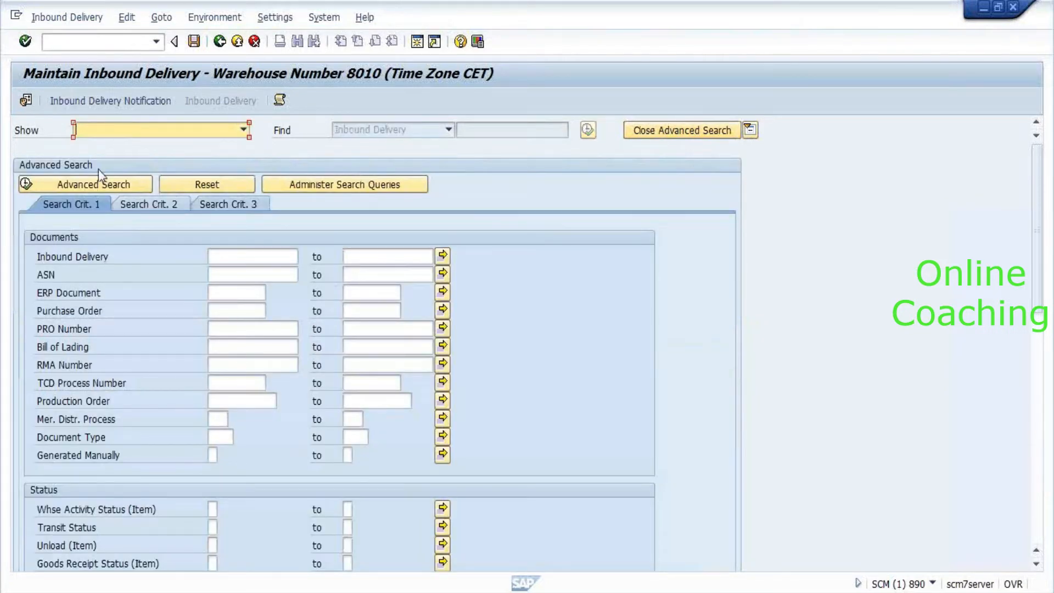
{"action": "left_click", "coordinate": [133, 190]}
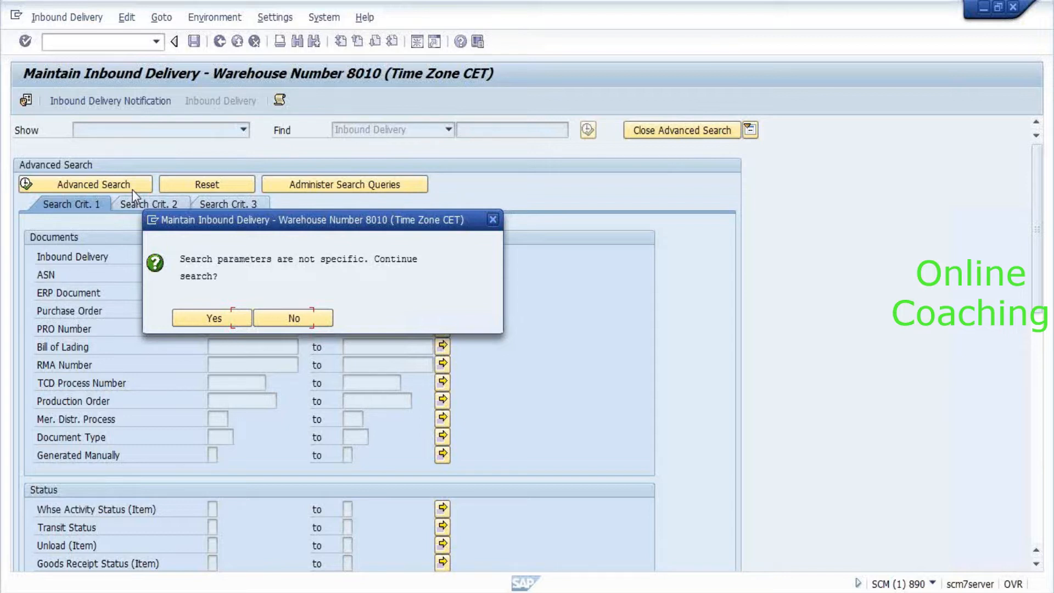
{"action": "key", "text": "Left"}
{"action": "key", "text": "Return"}
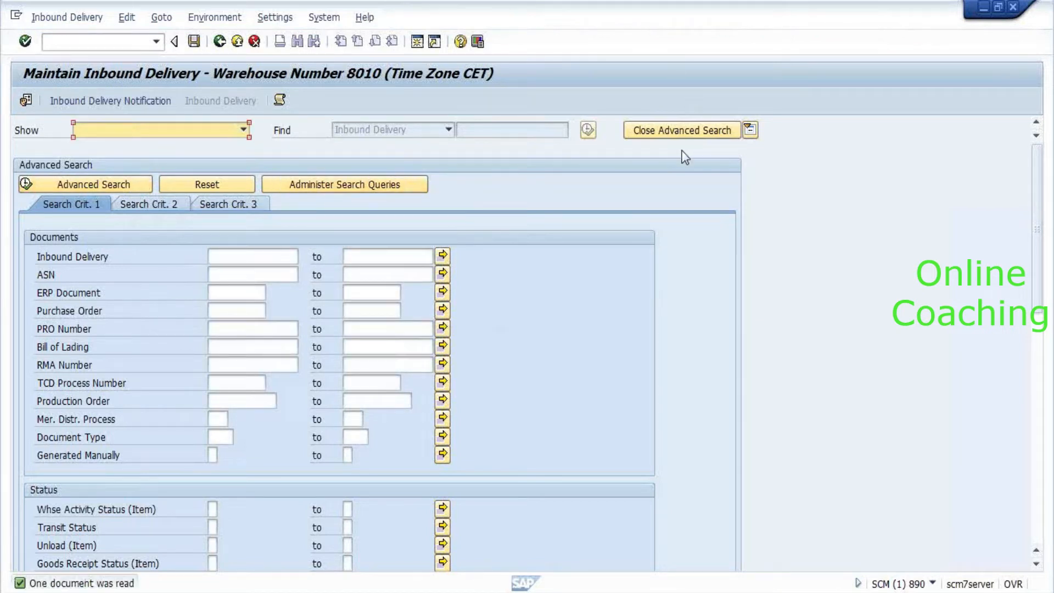
Hide the search criteria and try creating a putaway warehouse task for request 7301.
{"action": "left_click", "coordinate": [669, 139]}
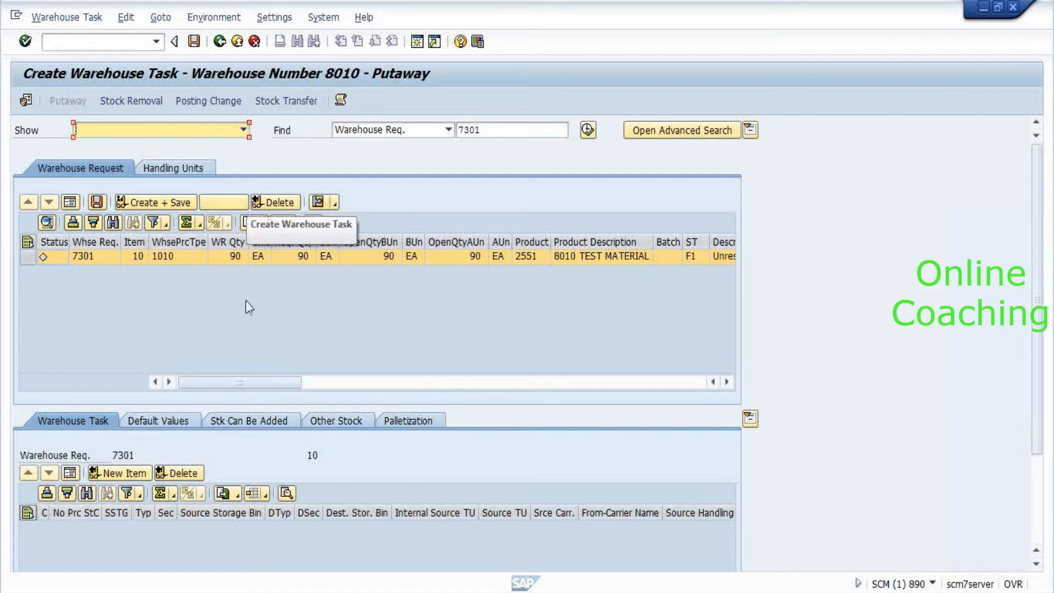
{"action": "left_click", "coordinate": [241, 204]}
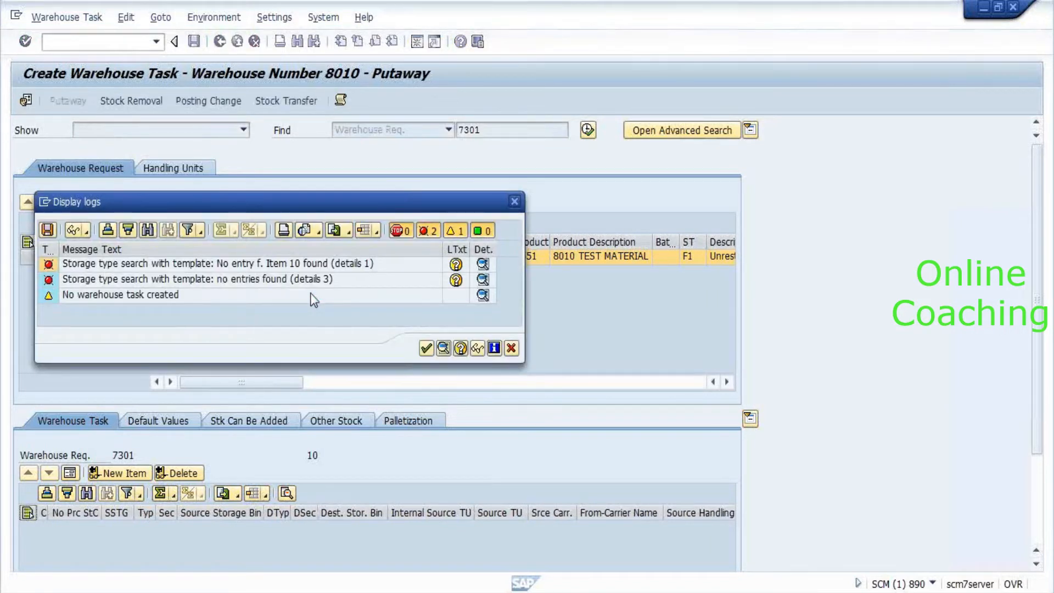
Reopen the putaway message log, check the source data and storage type search entries, then close it.
{"action": "left_click", "coordinate": [516, 202]}
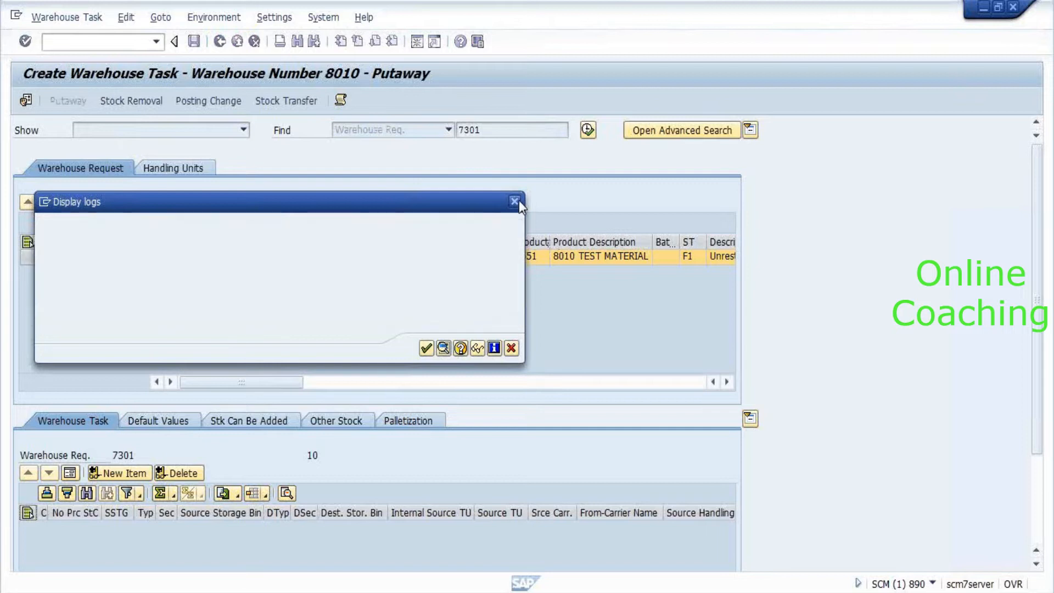
{"action": "left_click", "coordinate": [343, 103]}
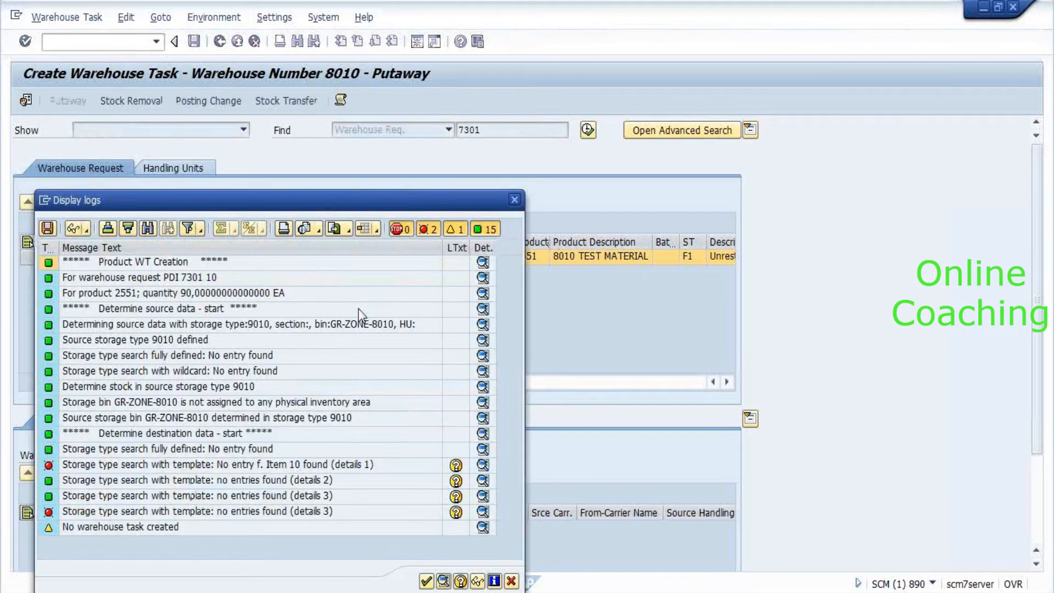
{"action": "left_click", "coordinate": [240, 322]}
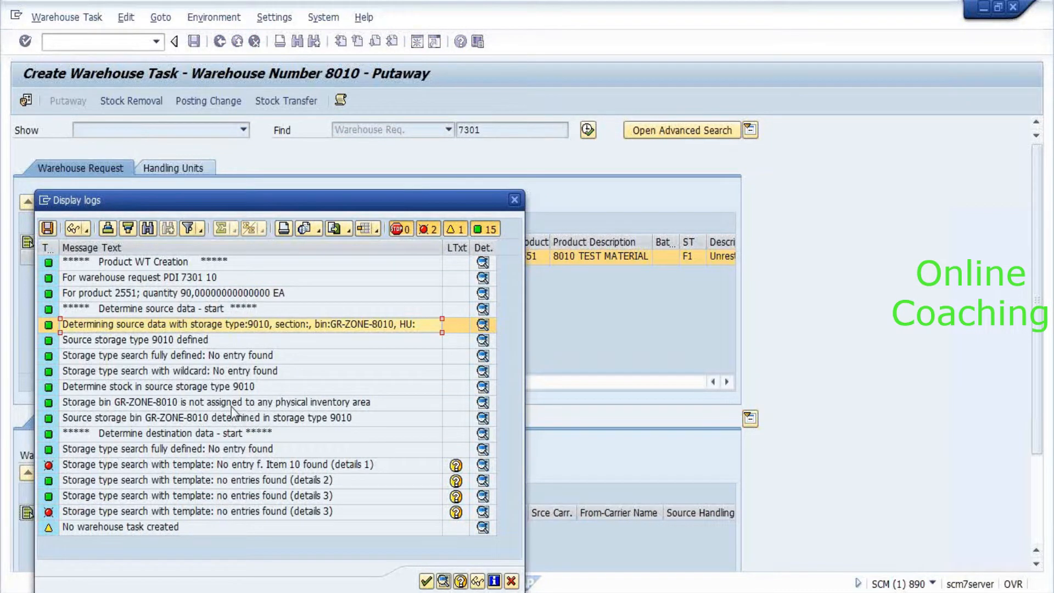
{"action": "left_click", "coordinate": [197, 358]}
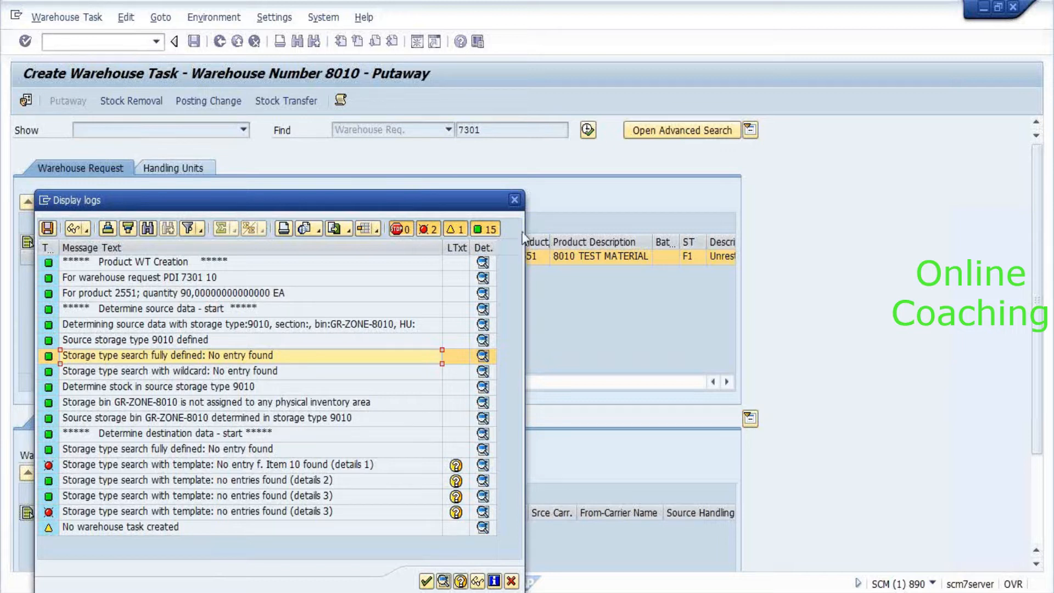
{"action": "left_click", "coordinate": [515, 201]}
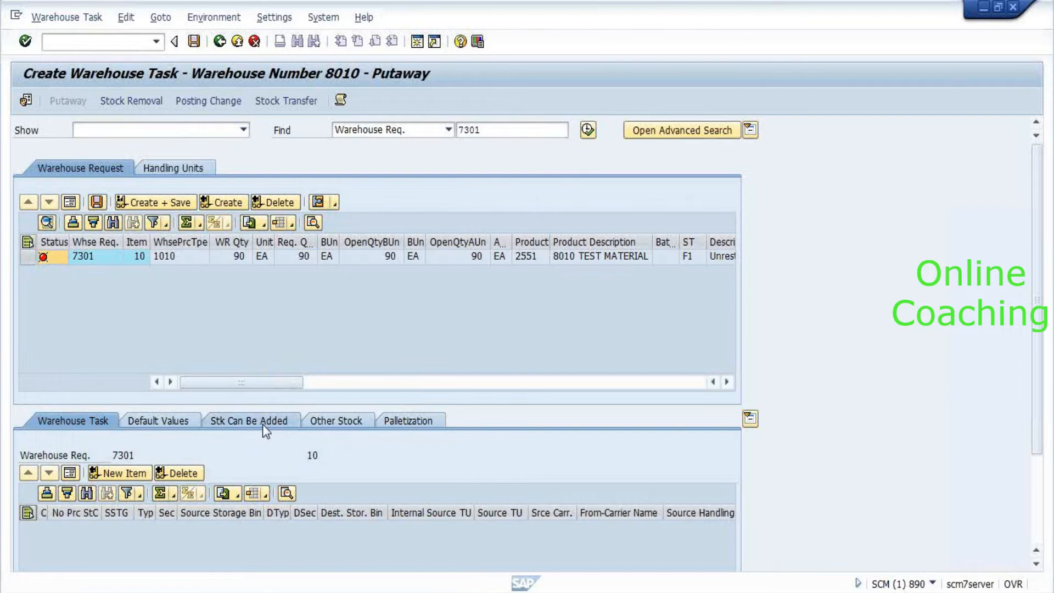
Check the Stk Can Be Added tab, then leave the putaway screen without saving.
{"action": "left_click", "coordinate": [263, 425]}
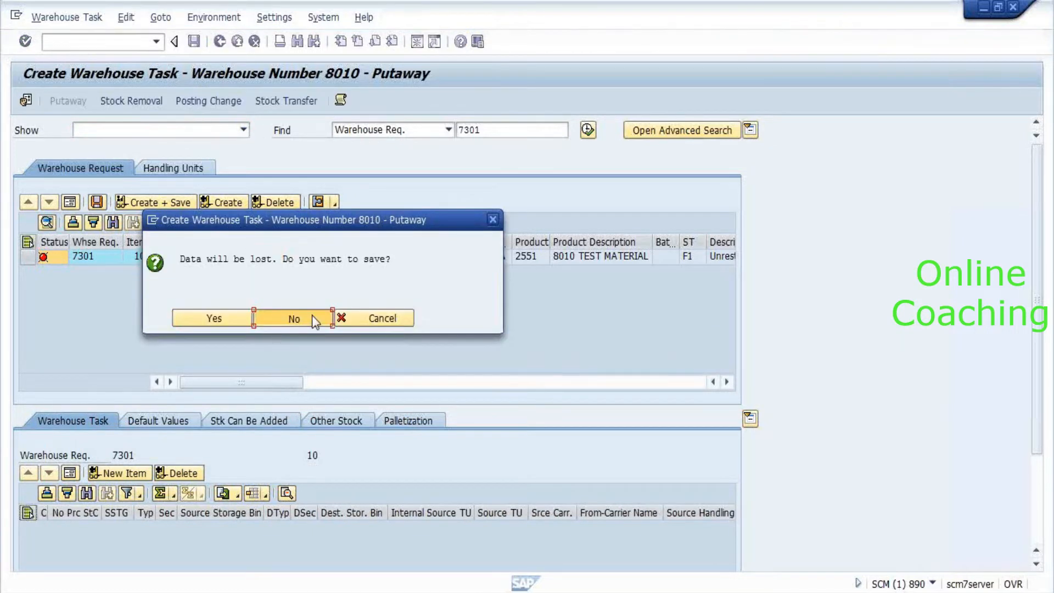
{"action": "left_click", "coordinate": [312, 317]}
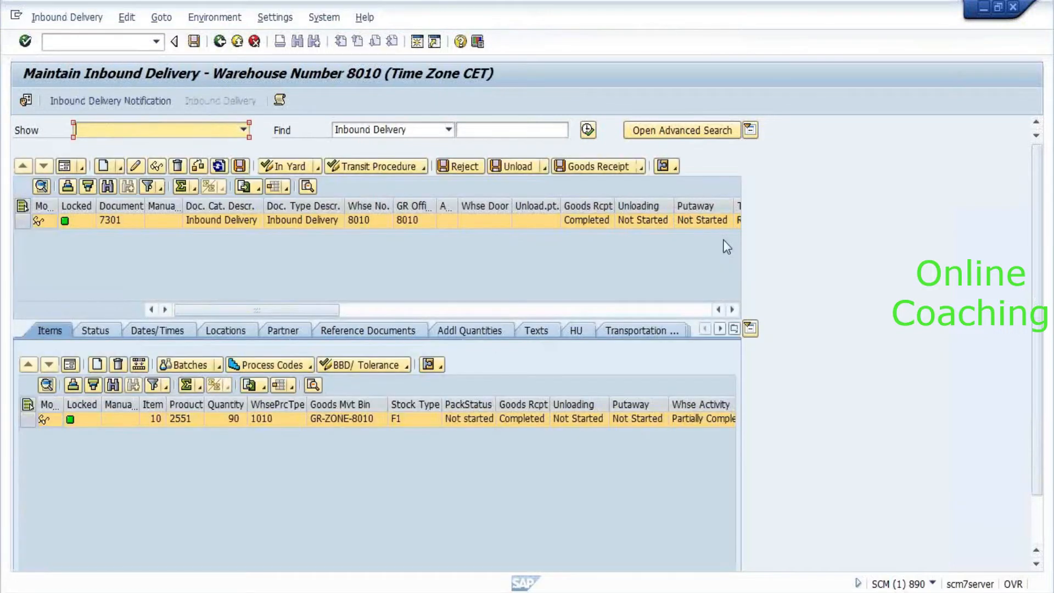
Open customizing with /ospro in a new session, confirming warehouse number 8010.
{"action": "left_click", "coordinate": [99, 41]}
{"action": "type", "text": "/ospro"}
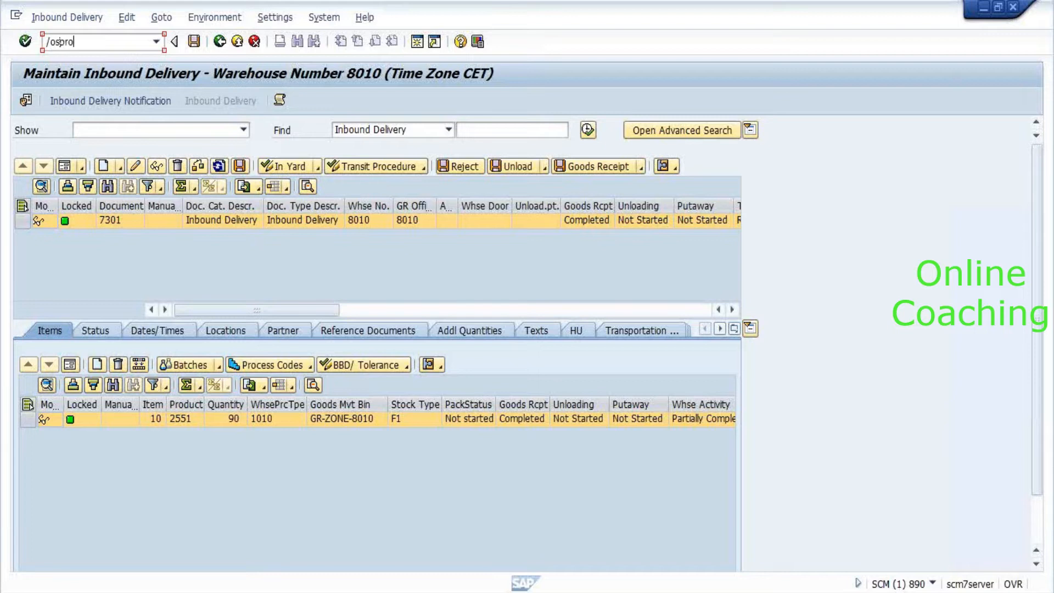
{"action": "key", "text": "Return"}
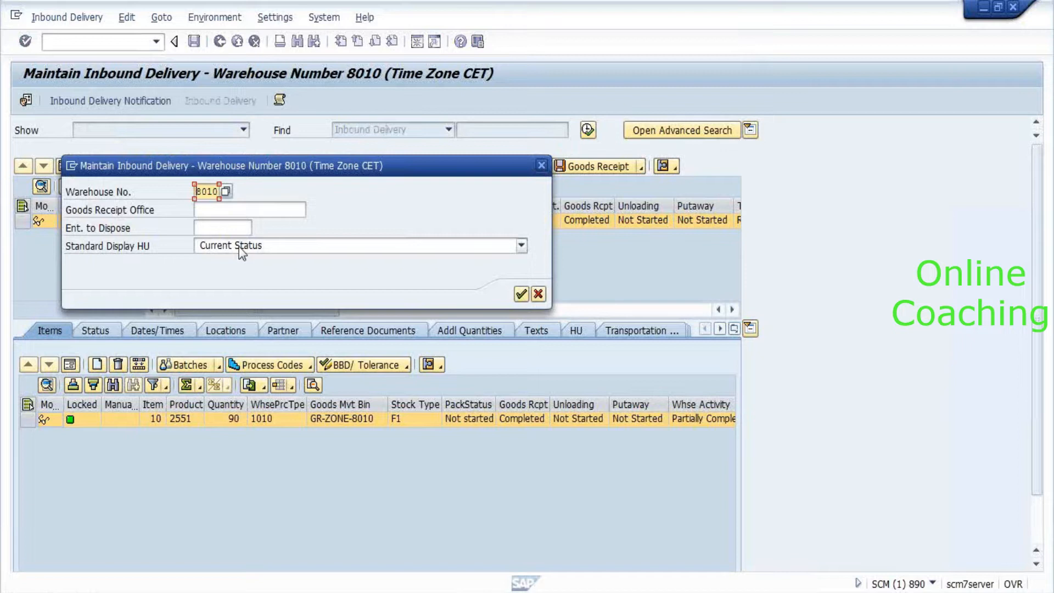
{"action": "key", "text": "Return"}
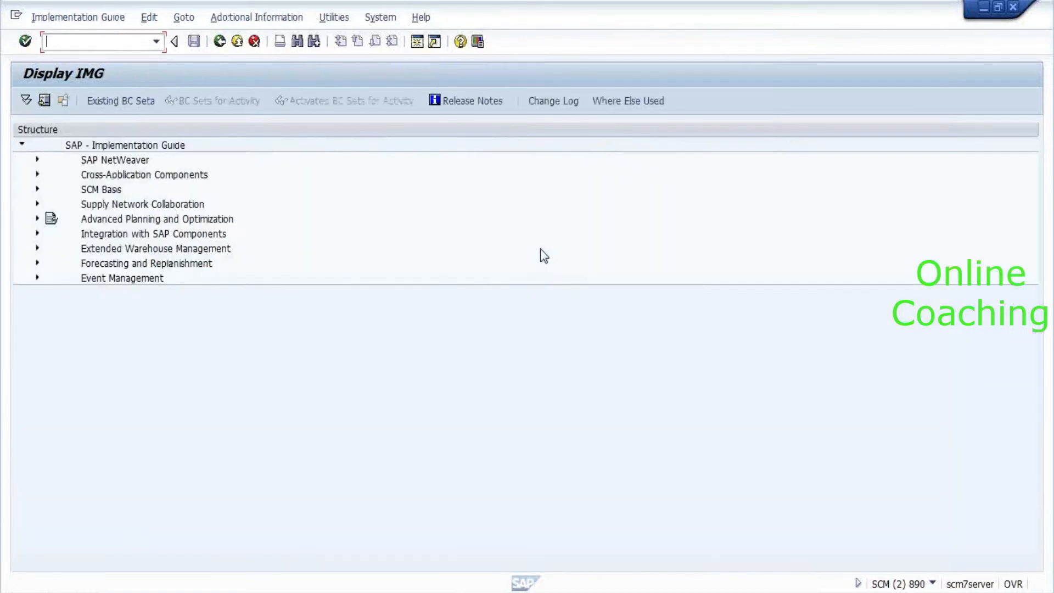
Expand Extended Warehouse Management, and load delivery 7301 with item details in the first session.
{"action": "double_click", "coordinate": [122, 250]}
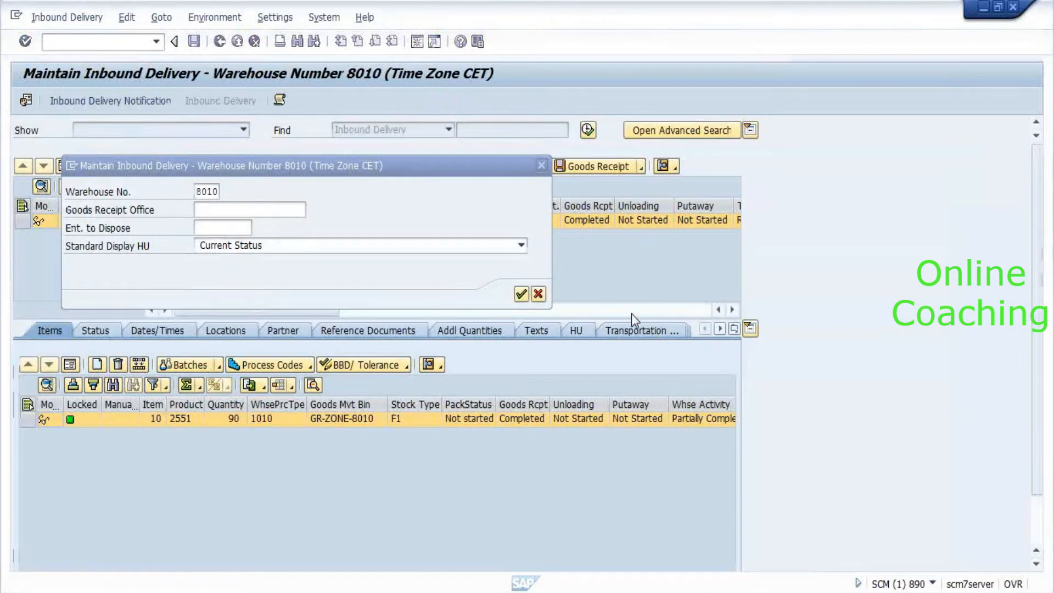
{"action": "key", "text": "Return"}
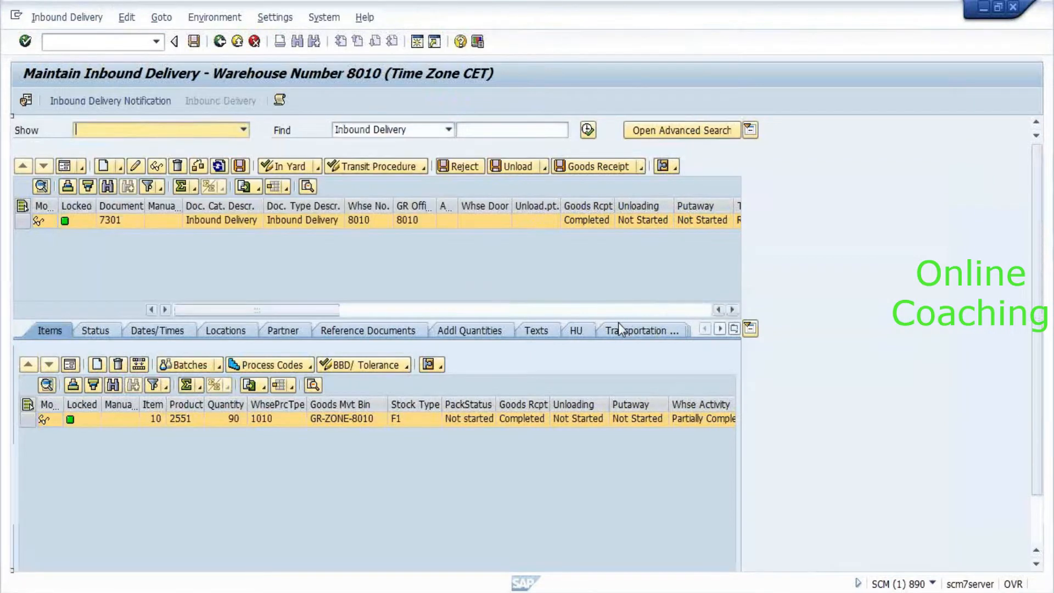
{"action": "left_click", "coordinate": [72, 365]}
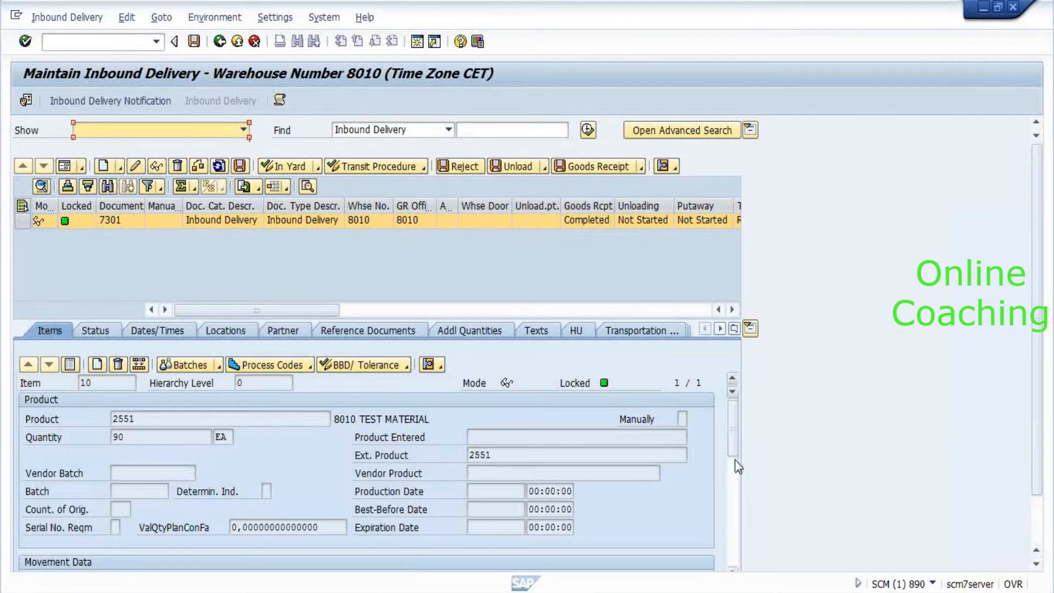
{"action": "mouse_move", "coordinate": [734, 436]}
{"action": "left_mouse_down"}
{"action": "mouse_move", "coordinate": [741, 556]}
{"action": "mouse_move", "coordinate": [738, 417]}
{"action": "left_mouse_up"}
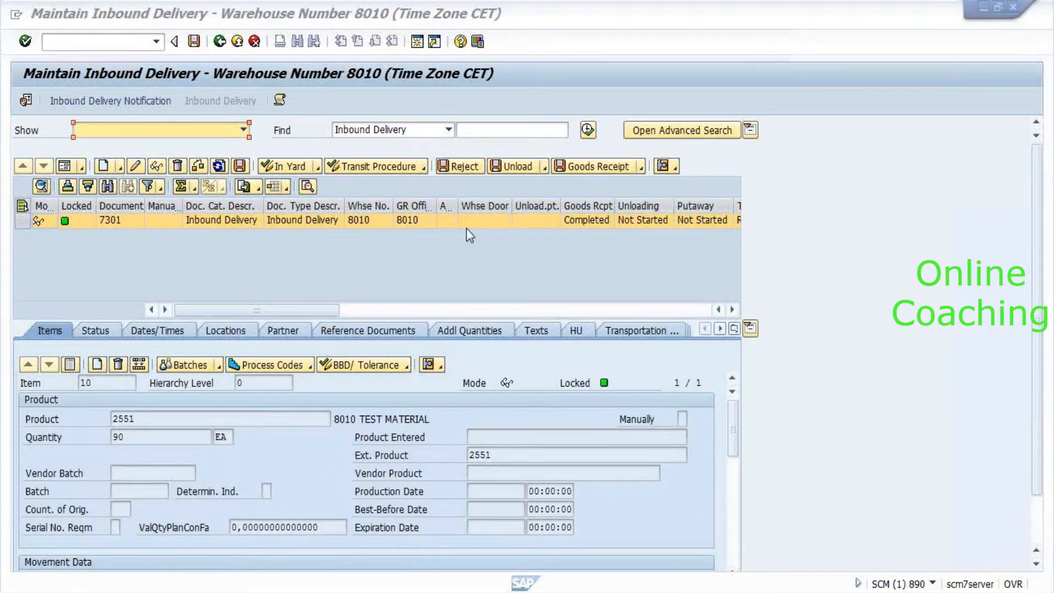
Drill into Goods Receipt Process > Strategies > Storage Type Search and run Define Storage Type Search Sequence for Putaway.
{"action": "key", "text": "alt+Tab"}
{"action": "double_click", "coordinate": [134, 278]}
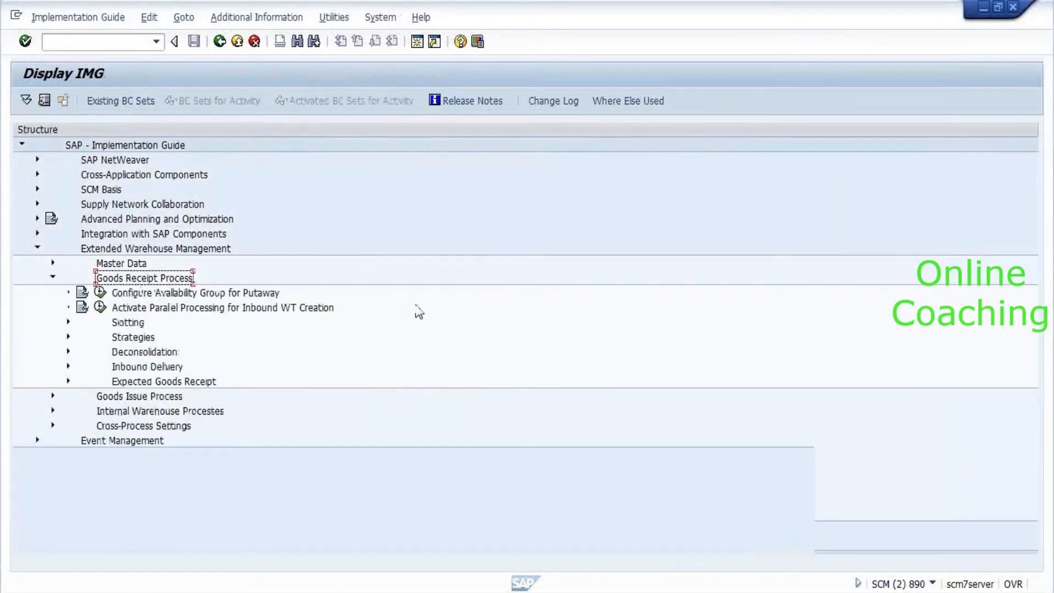
{"action": "key", "text": "Down"}
{"action": "key", "text": "Down"}
{"action": "key", "text": "Down"}
{"action": "key", "text": "Down"}
{"action": "key", "text": "Right"}
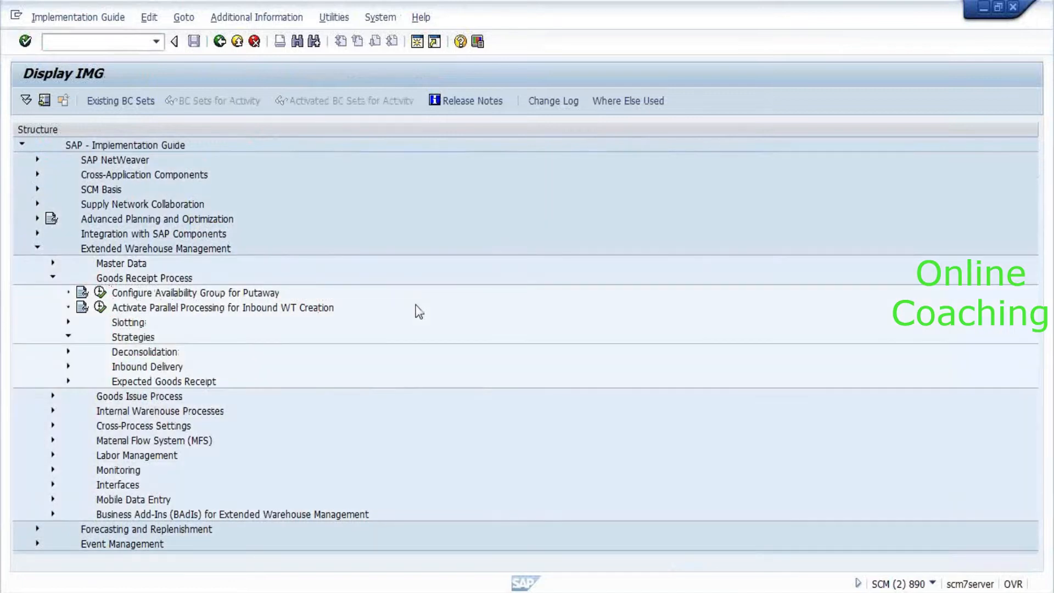
{"action": "key", "text": "Down"}
{"action": "key", "text": "Down"}
{"action": "key", "text": "Down"}
{"action": "key", "text": "Down"}
{"action": "key", "text": "Right"}
{"action": "key", "text": "Down"}
{"action": "key", "text": "Down"}
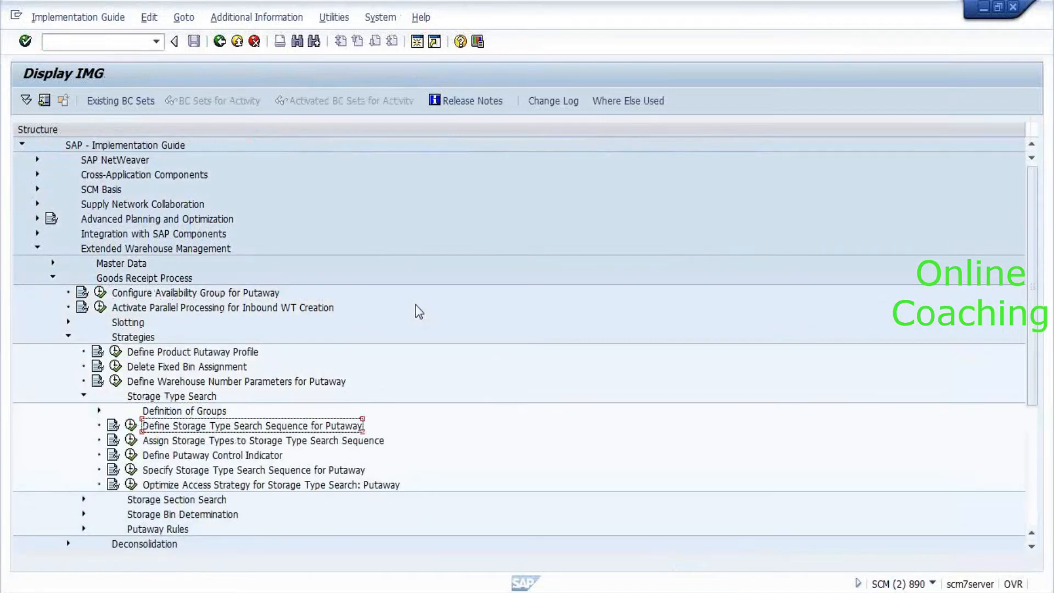
{"action": "key", "text": "Left"}
{"action": "key", "text": "Return"}
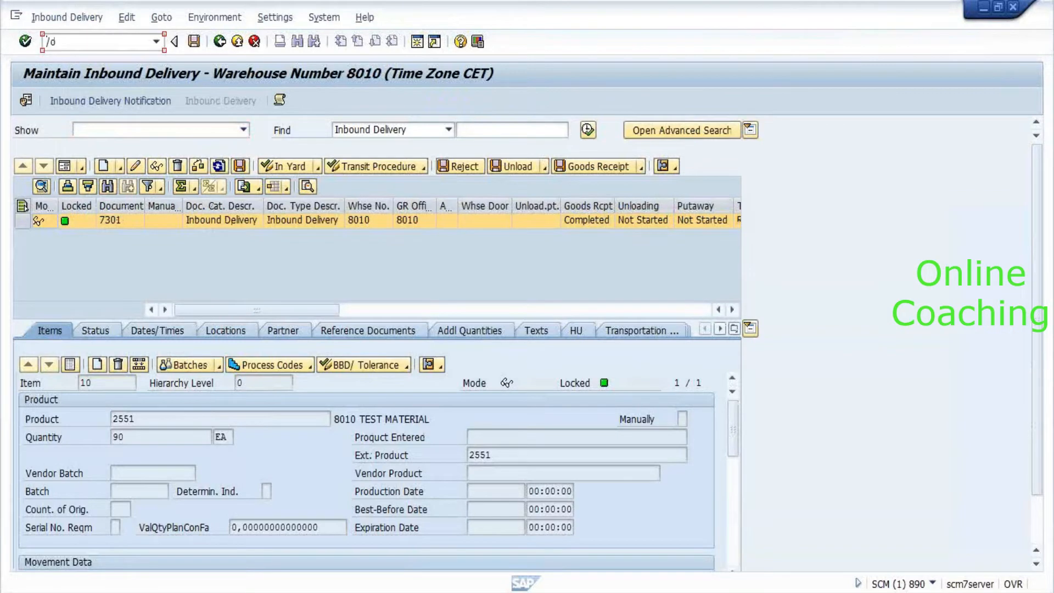
Open Maintain Warehouse Product via /scwm/mat1 and start creating warehouse product data for 2551.
{"action": "type", "text": "/scw,/"}
{"action": "type", "text": "mat1"}
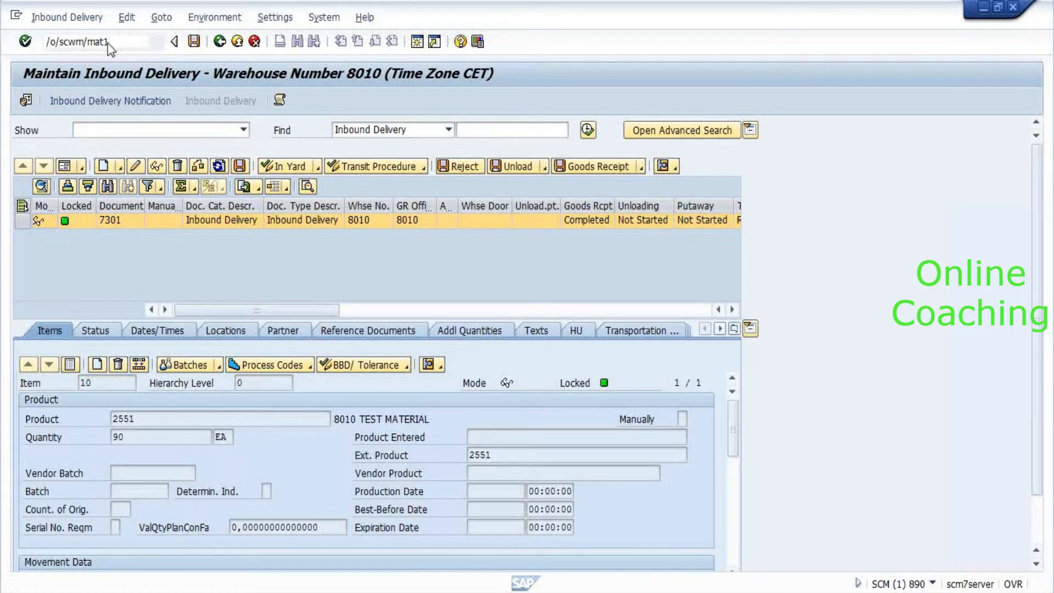
{"action": "key", "text": "Return"}
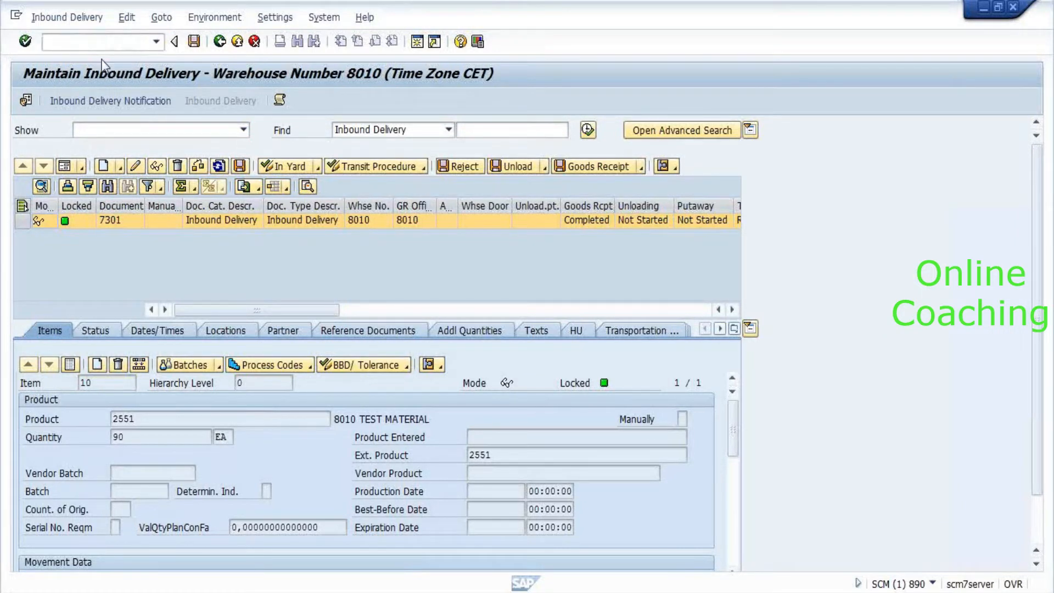
{"action": "key", "text": "alt+Tab"}
{"action": "type", "text": "2551"}
{"action": "key", "text": "Tab"}
{"action": "key", "text": "Tab"}
{"action": "left_click", "coordinate": [217, 239]}
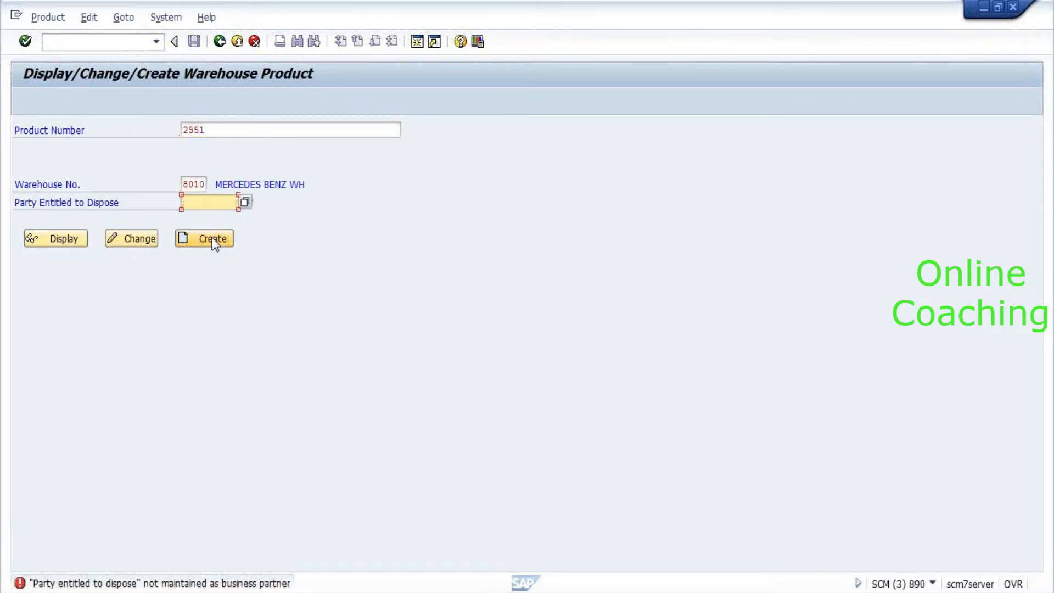
{"action": "left_click", "coordinate": [214, 243]}
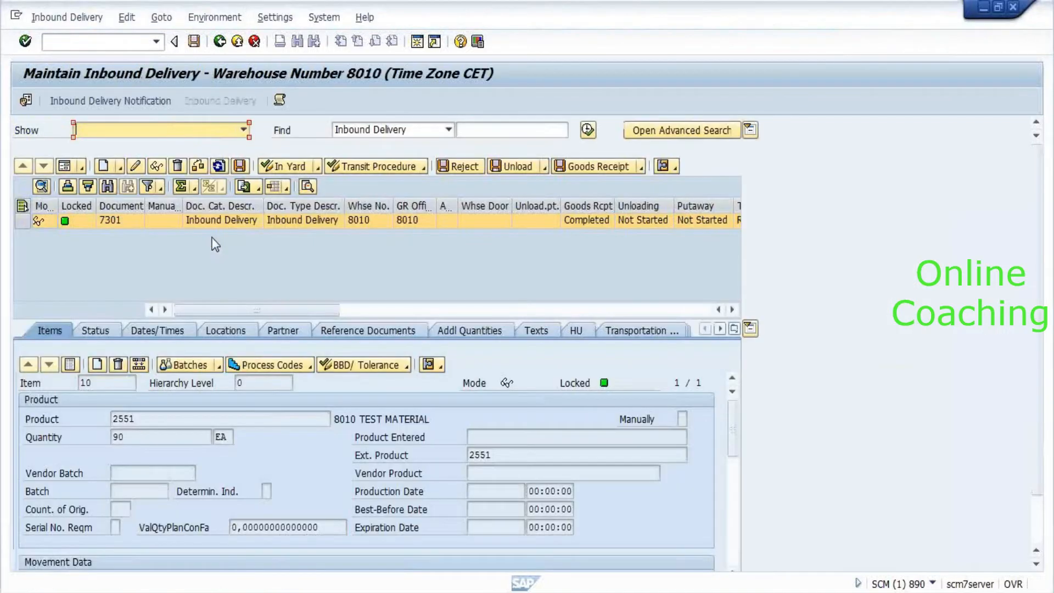
Bring the Warehouse Product window for 2551 forward and close the partner search dialog.
{"action": "key", "text": "alt+Tab"}
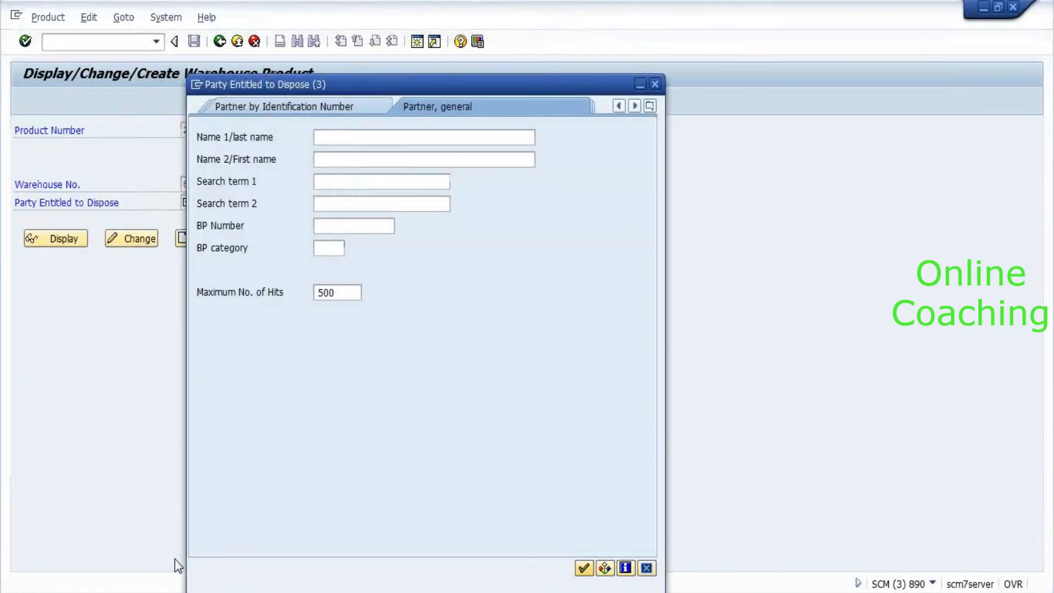
{"action": "left_click", "coordinate": [655, 83]}
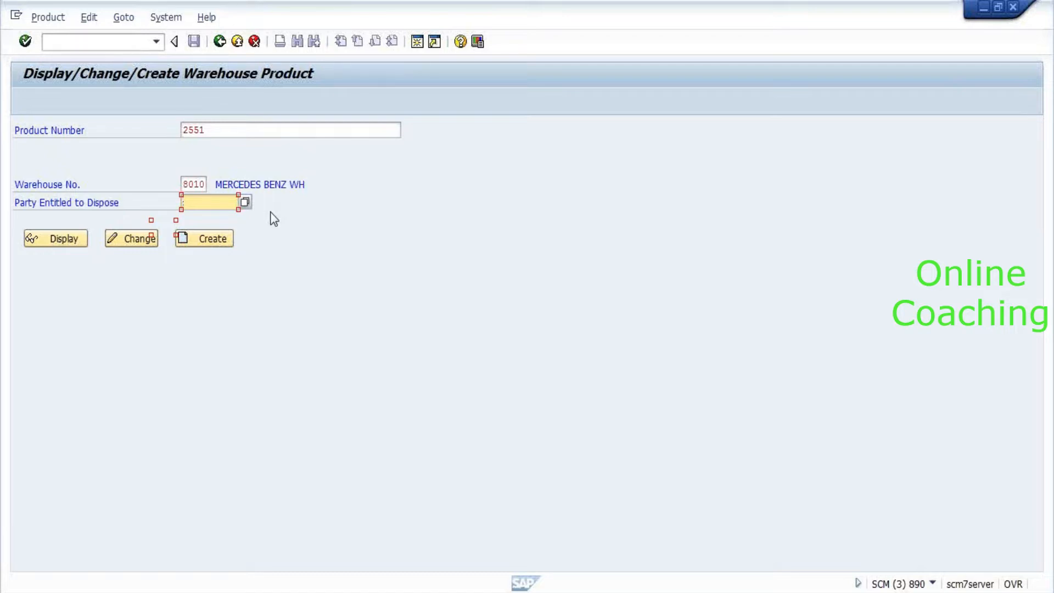
Enter MB_8010 as the Party Entitled to Dispose and submit it.
{"action": "type", "text": "mb"}
{"action": "type", "text": "+80"}
{"action": "type", "text": "10"}
{"action": "key", "text": "BackSpace"}
{"action": "key", "text": "BackSpace"}
{"action": "key", "text": "BackSpace"}
{"action": "key", "text": "BackSpace"}
{"action": "key", "text": "BackSpace"}
{"action": "type", "text": "+"}
{"action": "key", "text": "BackSpace"}
{"action": "type", "text": "_8010"}
{"action": "key", "text": "Return"}
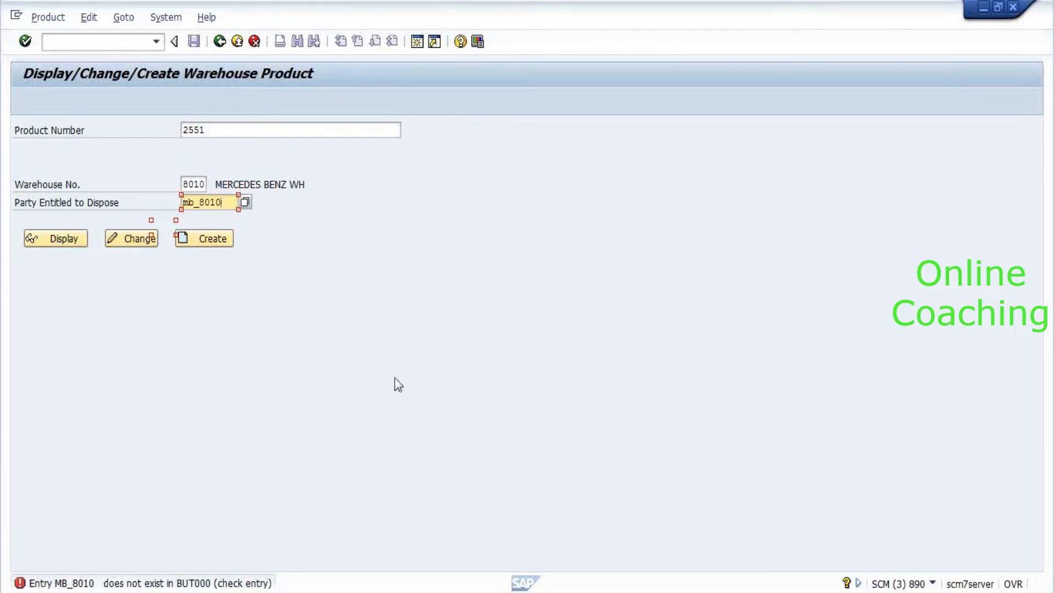
Clear the rejected party value and open the Party Entitled to Dispose value help.
{"action": "key", "text": "BackSpace"}
{"action": "key", "text": "BackSpace"}
{"action": "key", "text": "BackSpace"}
{"action": "key", "text": "BackSpace"}
{"action": "key", "text": "BackSpace"}
{"action": "key", "text": "BackSpace"}
{"action": "key", "text": "BackSpace"}
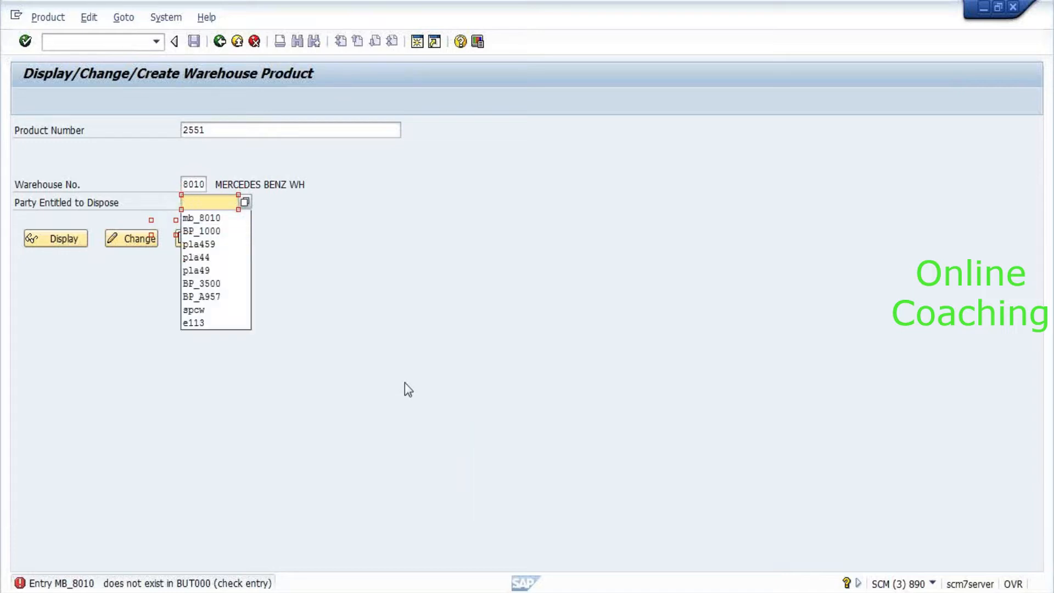
{"action": "left_click", "coordinate": [204, 184]}
{"action": "left_click", "coordinate": [217, 199]}
{"action": "left_click", "coordinate": [243, 201]}
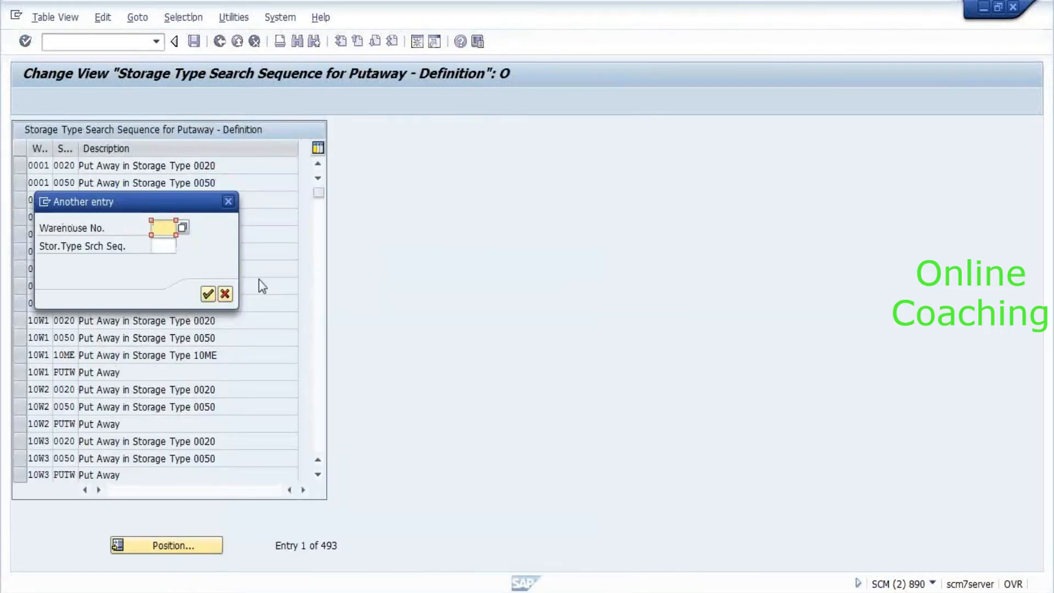
Jump the search sequence list to warehouse 8010, then return to inbound delivery 7301.
{"action": "type", "text": "8010"}
{"action": "key", "text": "Return"}
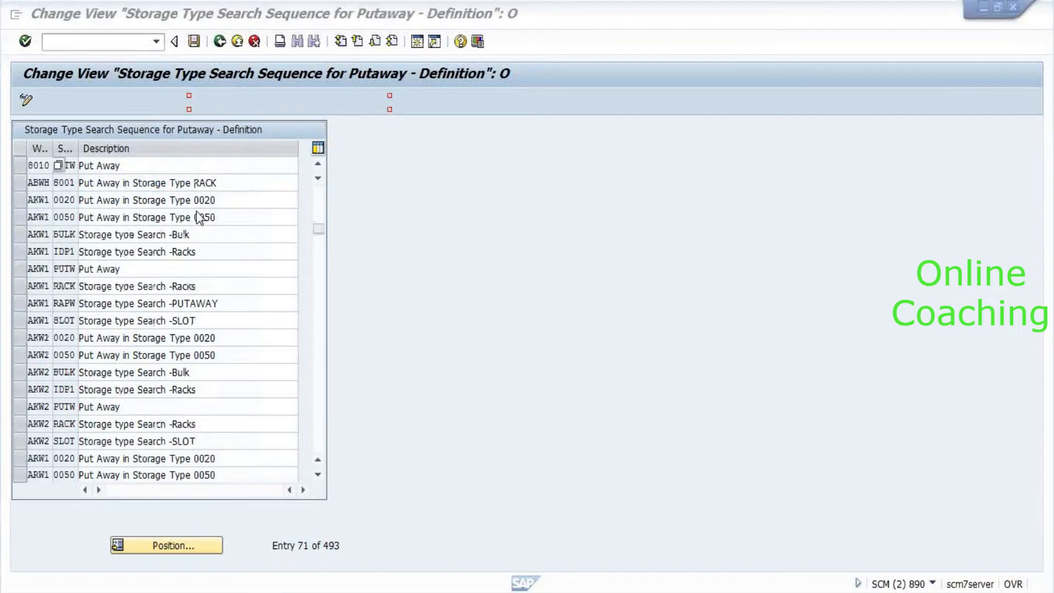
{"action": "key", "text": "alt+Tab"}
{"action": "key", "text": "alt+Tab"}
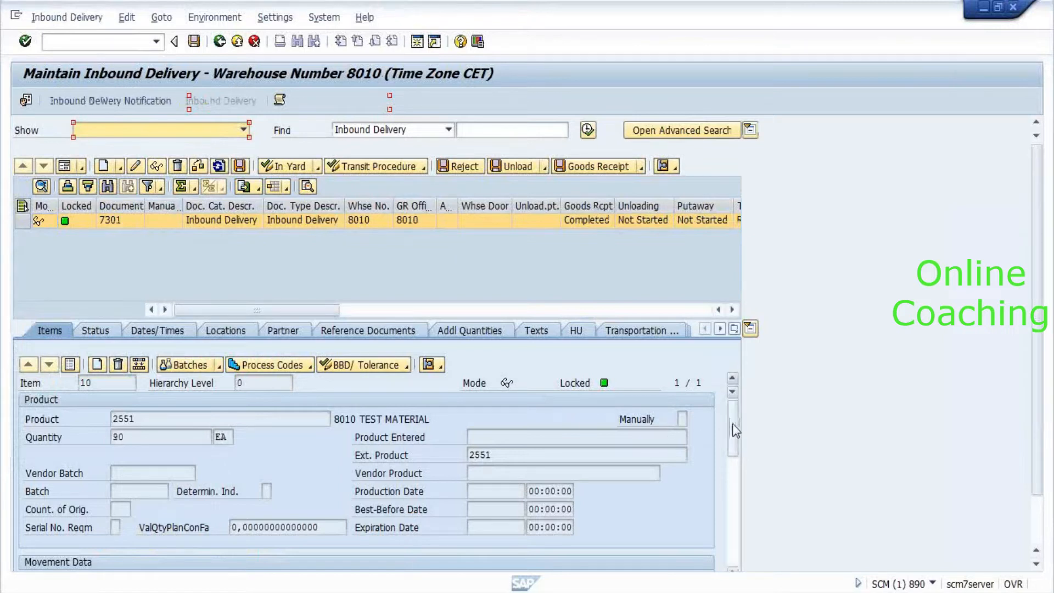
Check the delivery item's entitled-to-dispose party MB_PLANT1 in the movement data.
{"action": "scroll", "coordinate": [739, 458], "scroll_direction": "down", "scroll_amount": 3}
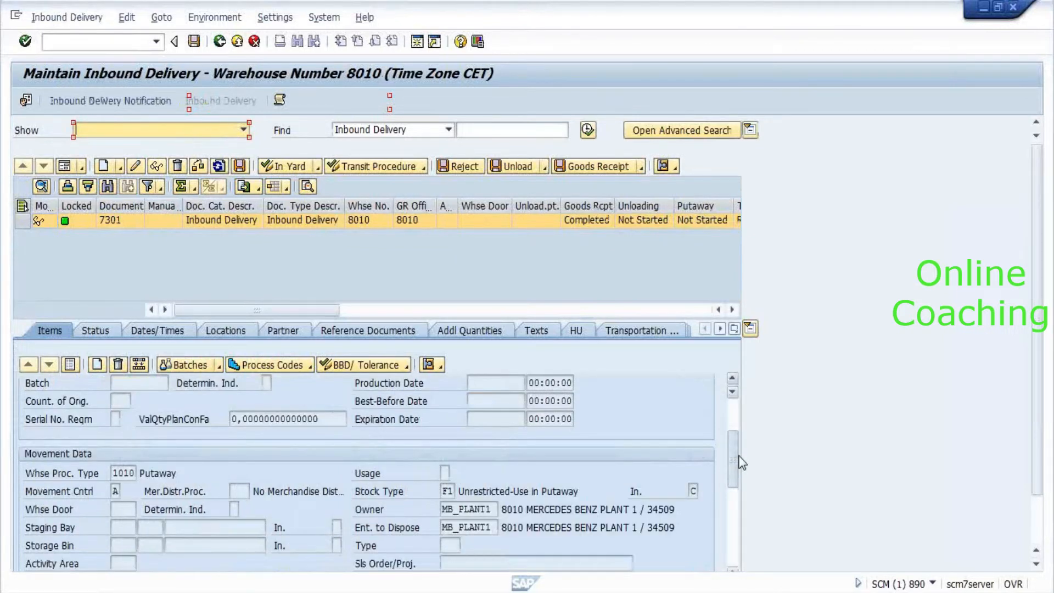
{"action": "scroll", "coordinate": [510, 484], "scroll_direction": "down", "scroll_amount": 3}
{"action": "left_click", "coordinate": [494, 476]}
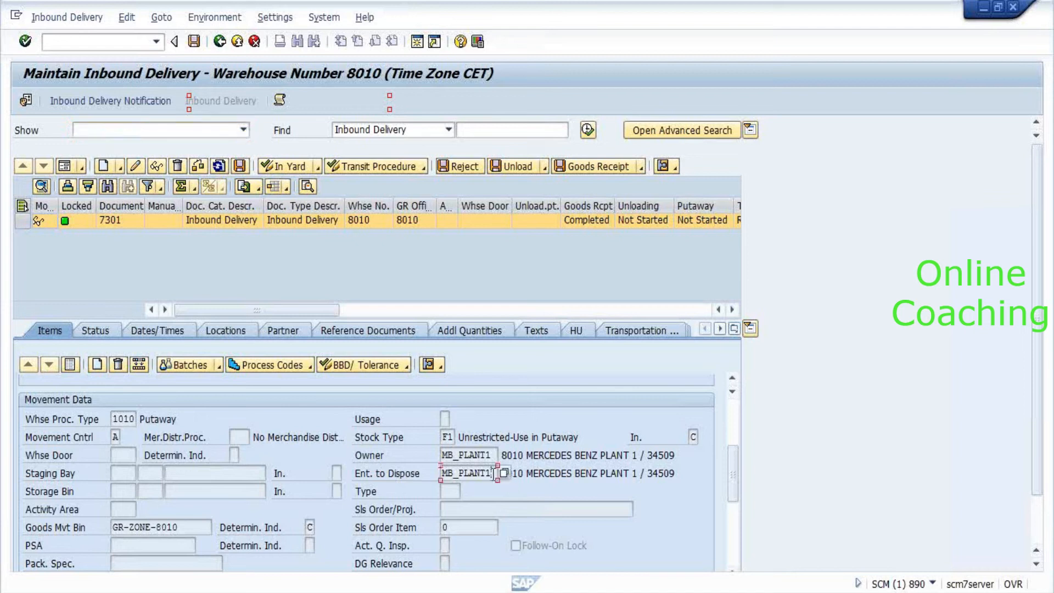
Display product 2551's warehouse 8010 data with MB_PLANT1 as the party entitled to dispose.
{"action": "key", "text": "alt+Tab"}
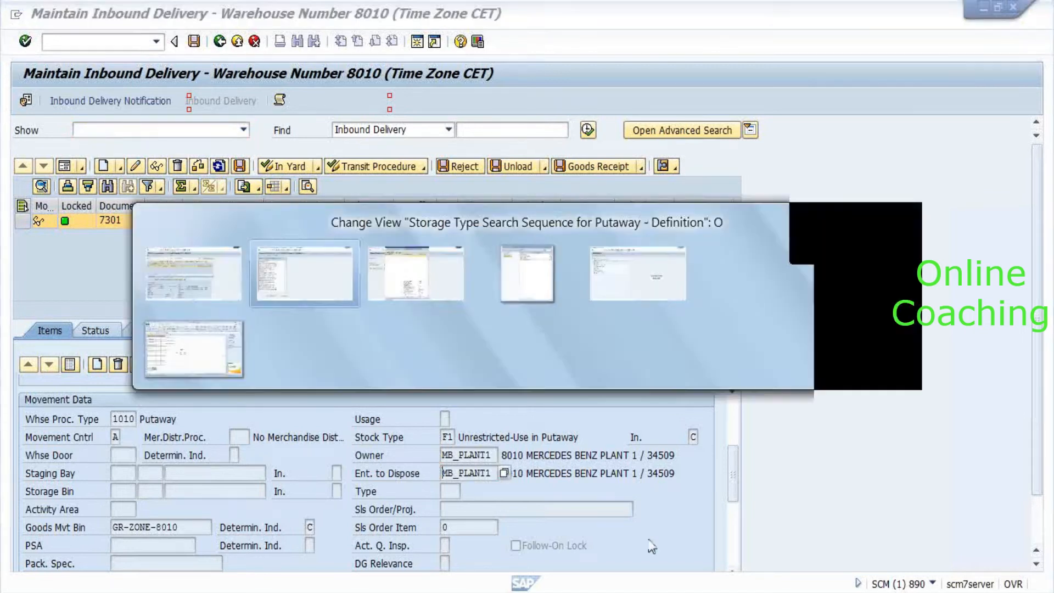
{"action": "key", "text": "alt+Tab"}
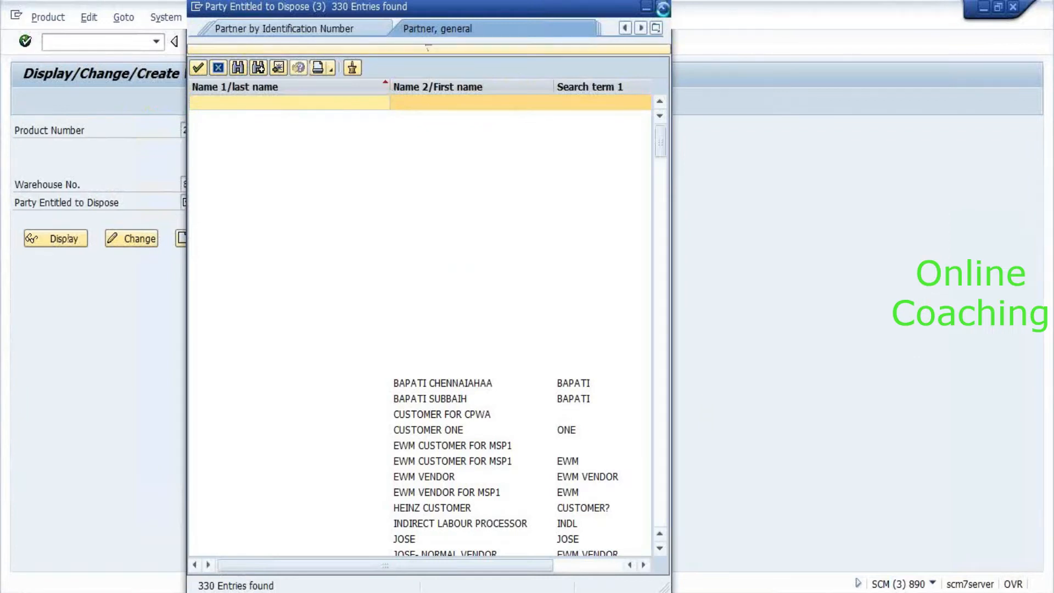
{"action": "left_click", "coordinate": [663, 7]}
{"action": "type", "text": "MB_PLANT1"}
{"action": "key", "text": "Return"}
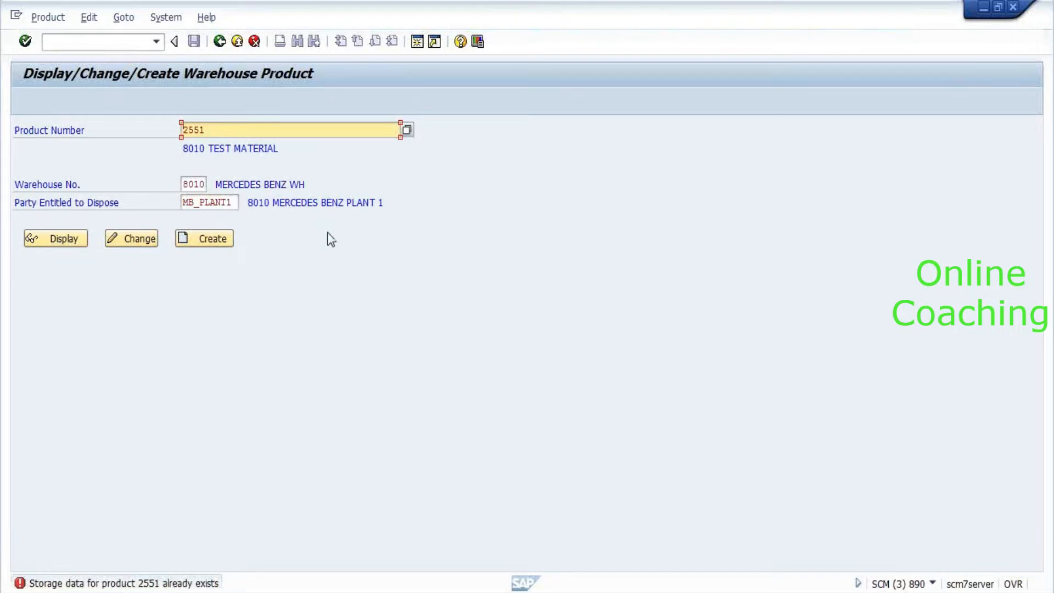
{"action": "left_click", "coordinate": [48, 245]}
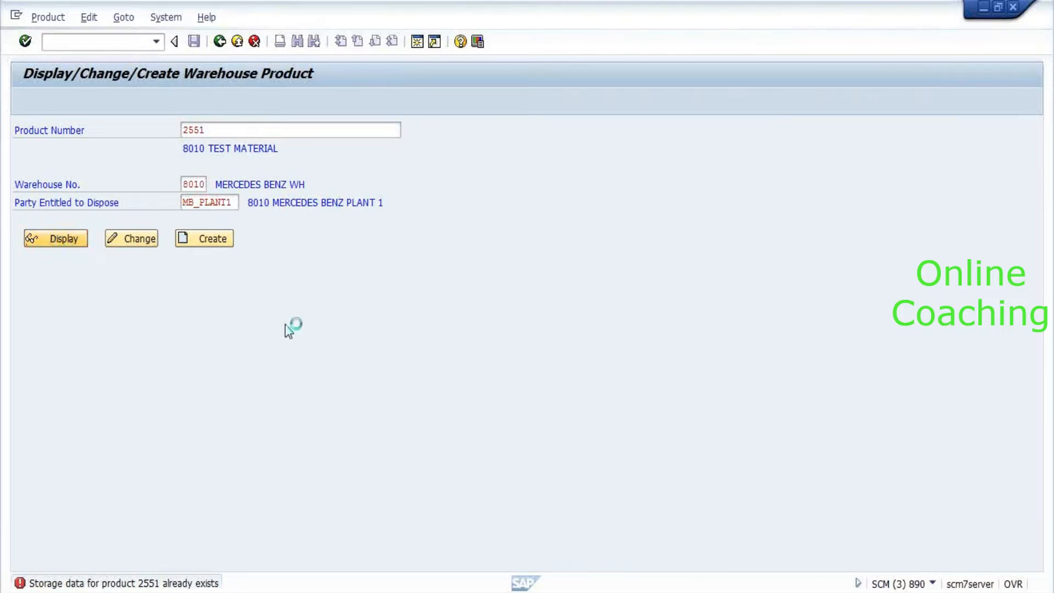
{"action": "key", "text": "alt+Tab"}
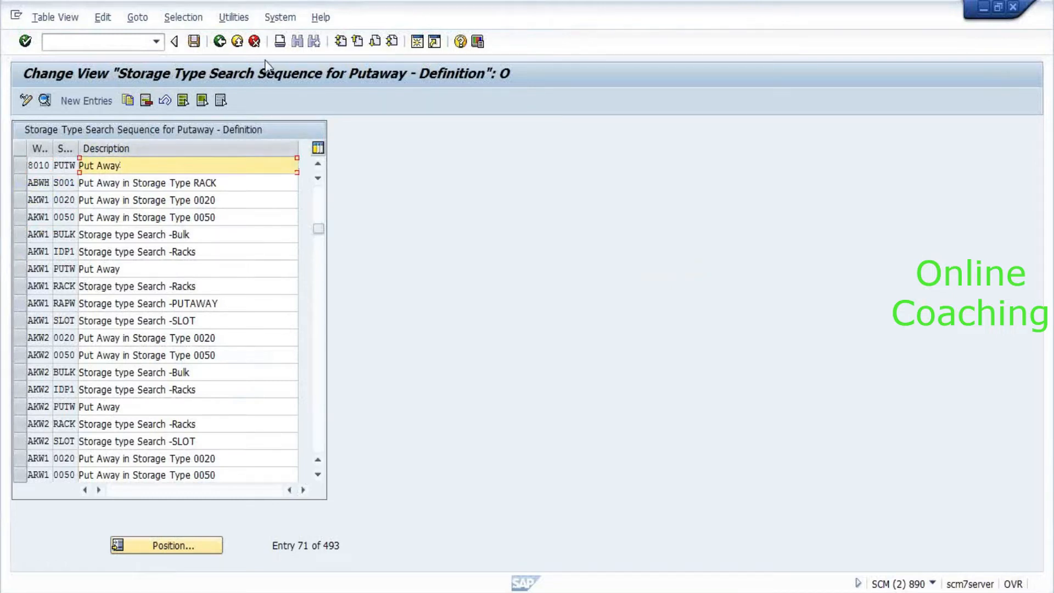
Review warehouse 8010's PUTW storage type assignments: 0010 first, then 0020.
{"action": "left_click", "coordinate": [219, 41]}
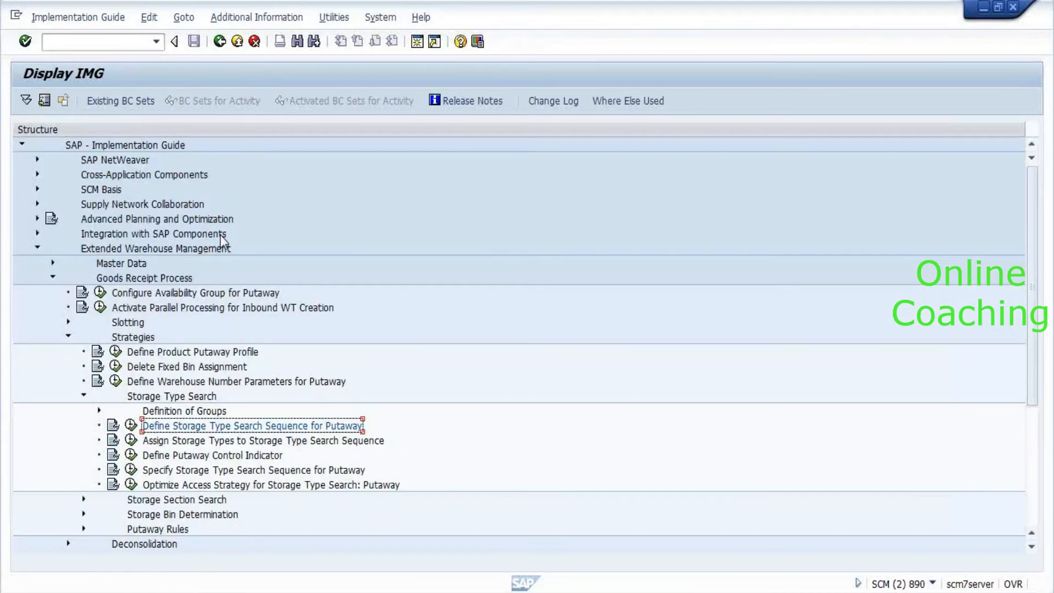
{"action": "left_click", "coordinate": [131, 441]}
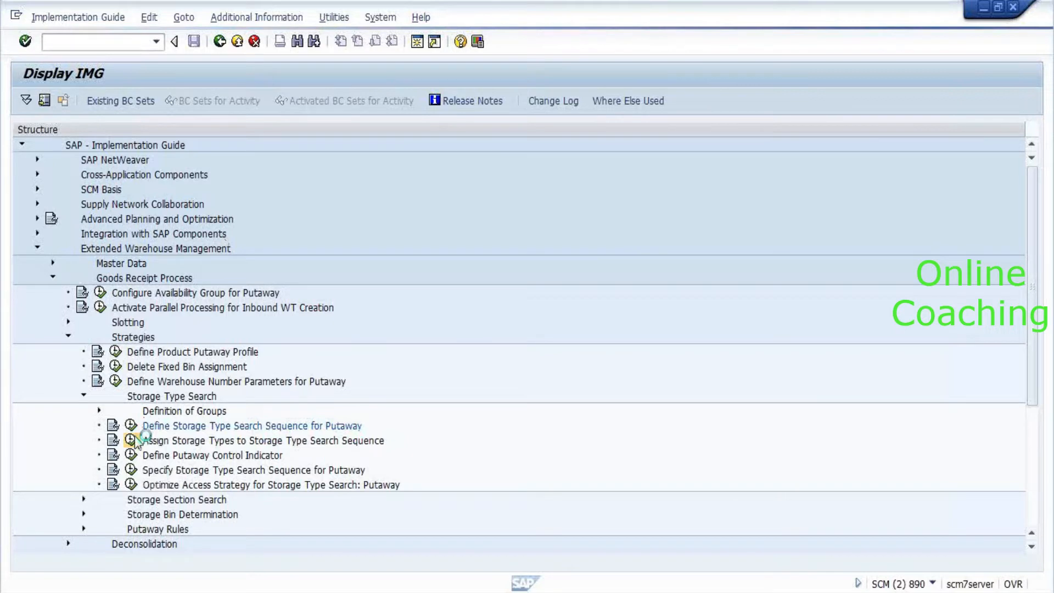
{"action": "key", "text": "alt+Tab"}
{"action": "key", "text": "alt+Tab"}
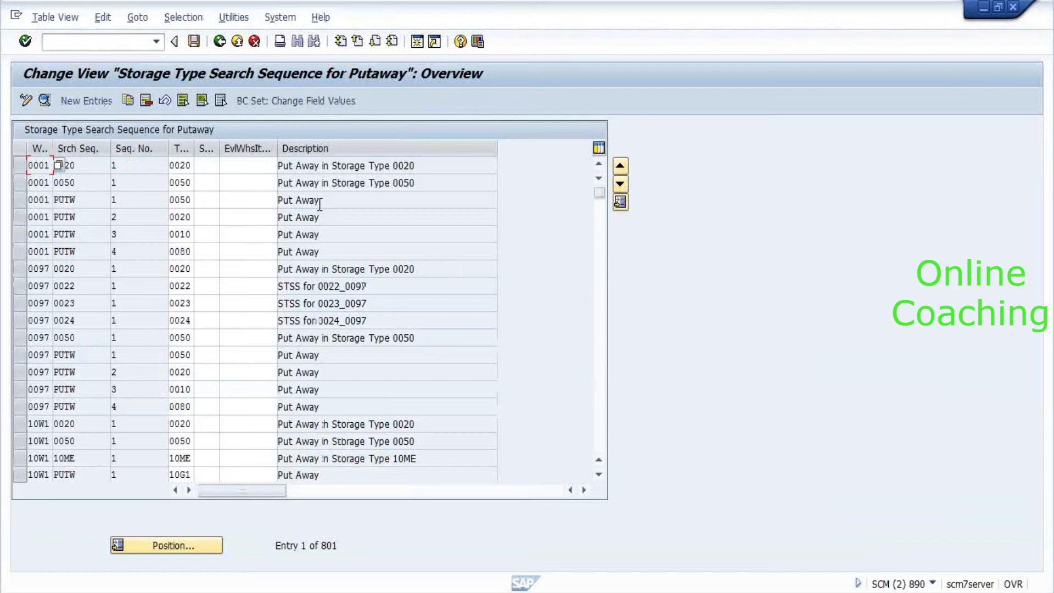
{"action": "left_click", "coordinate": [153, 543]}
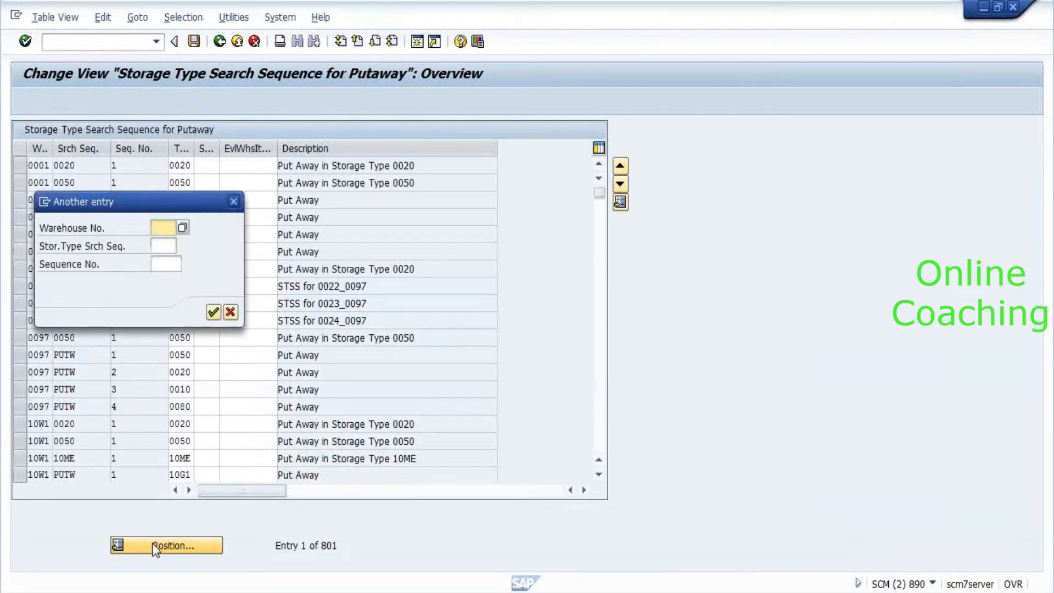
{"action": "type", "text": "8010"}
{"action": "key", "text": "Return"}
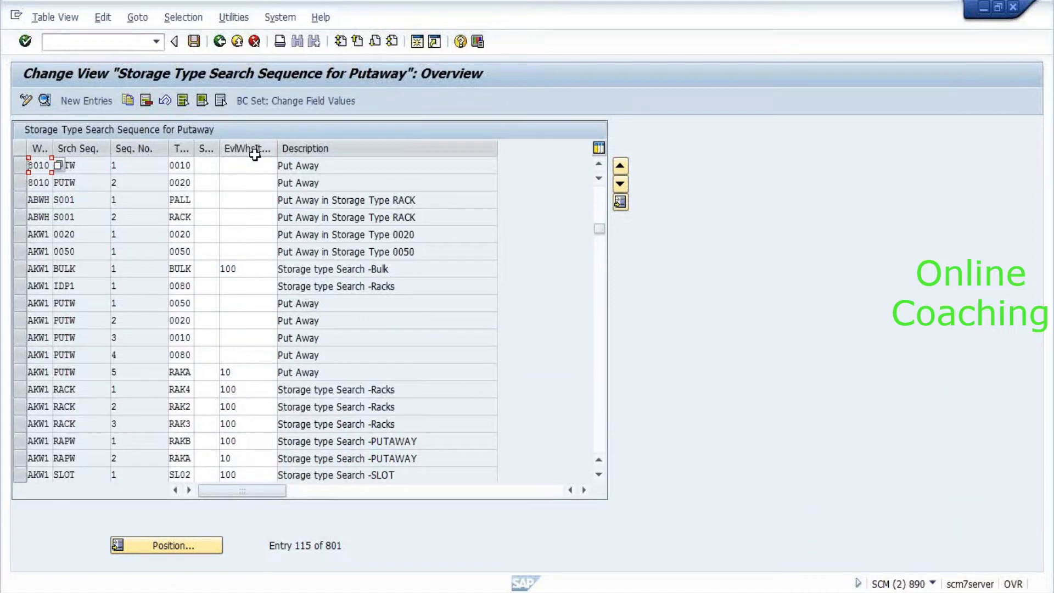
{"action": "left_click", "coordinate": [90, 182]}
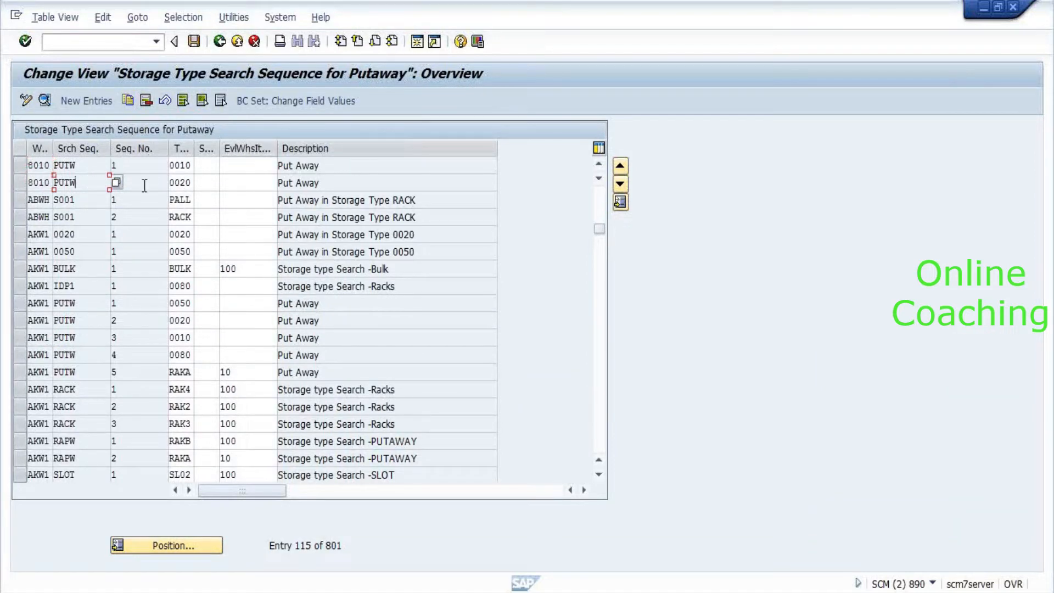
{"action": "left_click", "coordinate": [145, 166]}
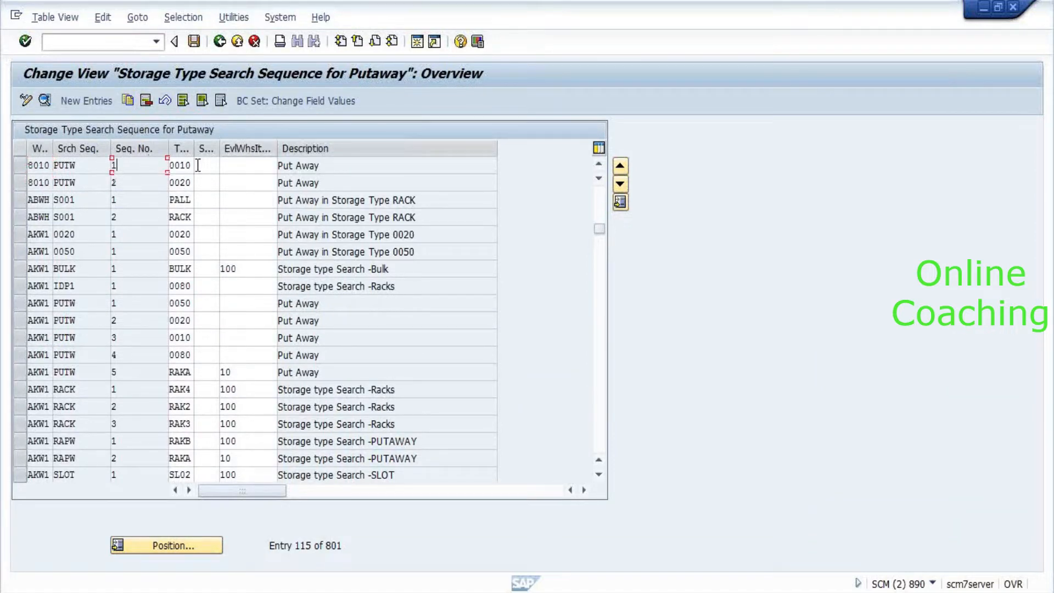
{"action": "left_click", "coordinate": [222, 48]}
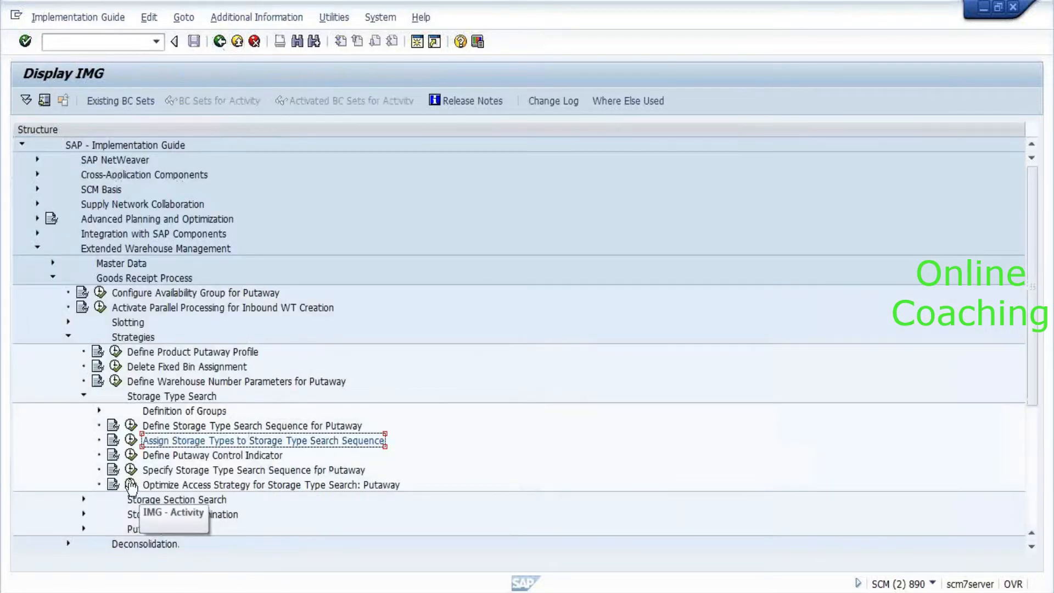
Verify warehouse 8010's process type 1010 putaway entry uses search sequence PUTW without a putaway rule.
{"action": "left_click", "coordinate": [131, 470]}
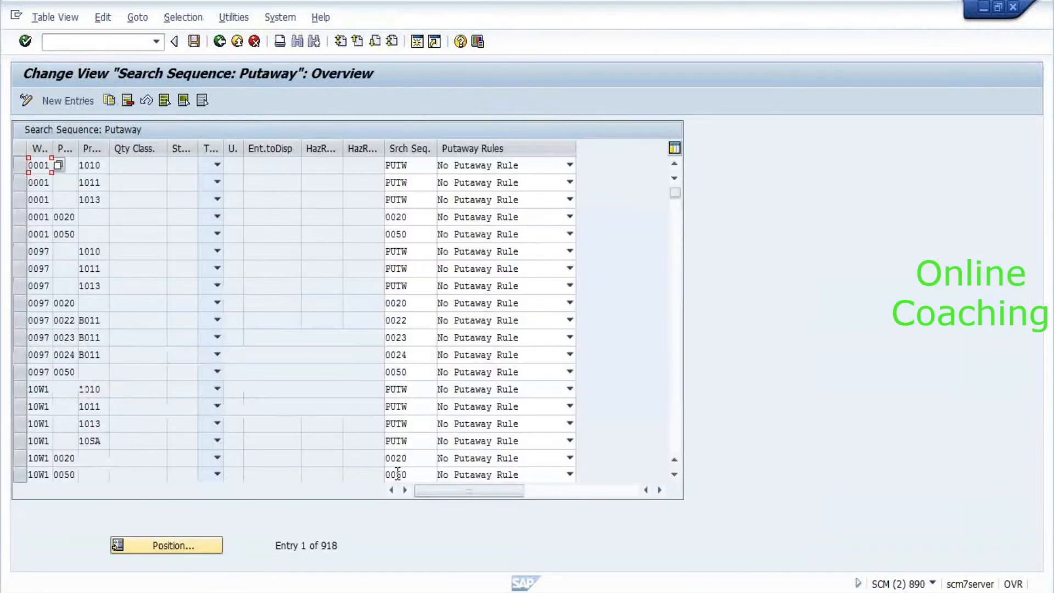
{"action": "left_click", "coordinate": [154, 551]}
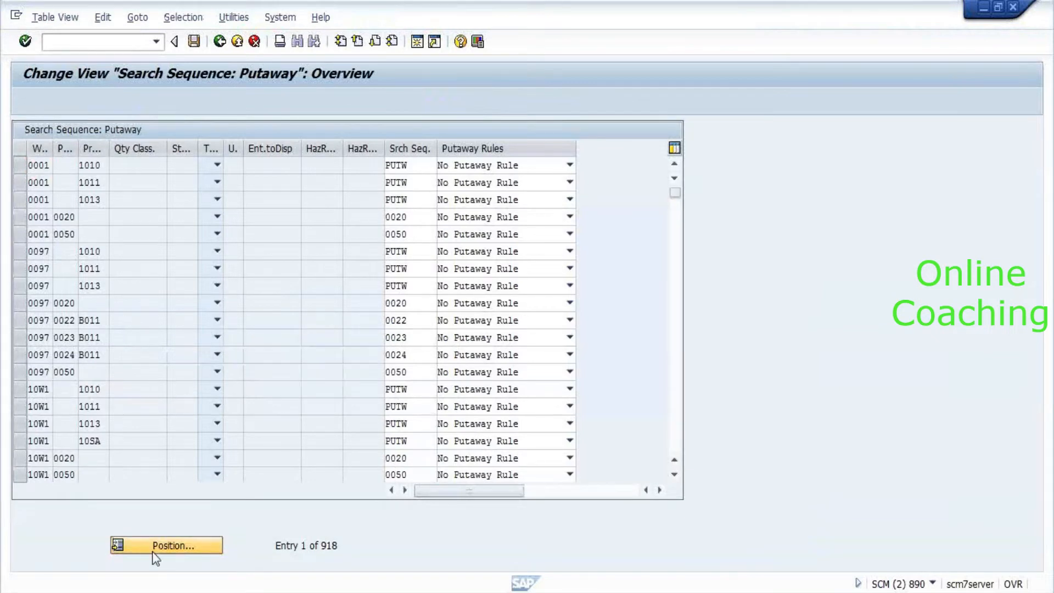
{"action": "type", "text": "8010"}
{"action": "key", "text": "Return"}
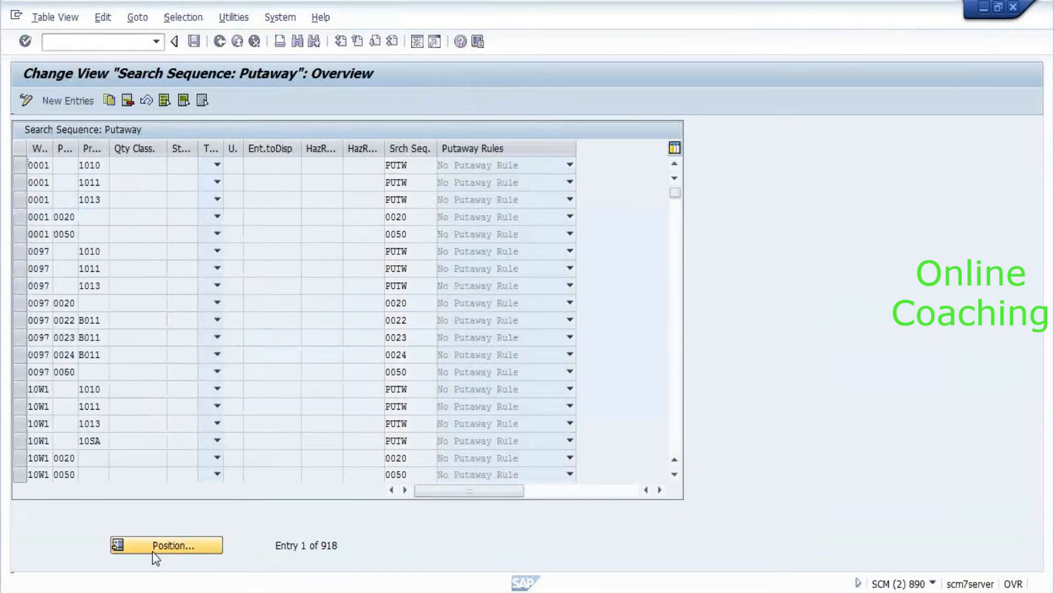
{"action": "left_click", "coordinate": [118, 163]}
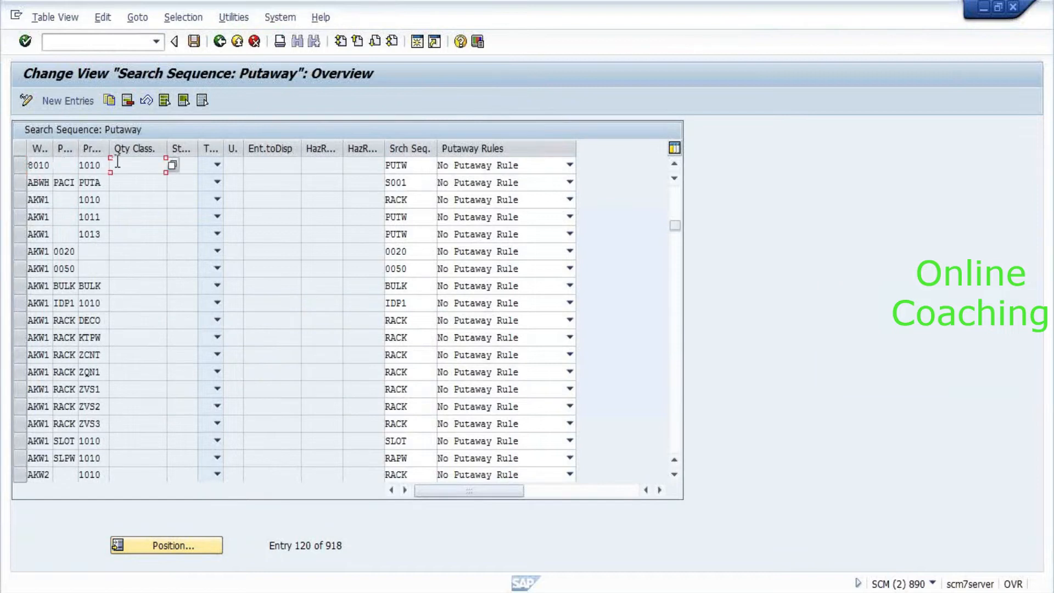
{"action": "left_click", "coordinate": [97, 164]}
{"action": "left_click", "coordinate": [47, 166]}
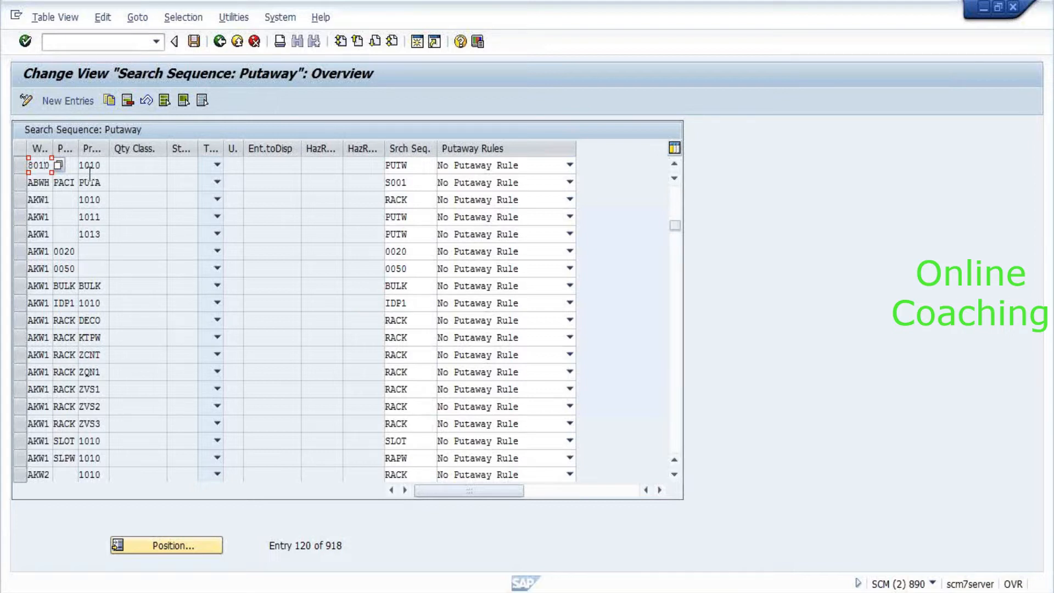
{"action": "left_click", "coordinate": [99, 170]}
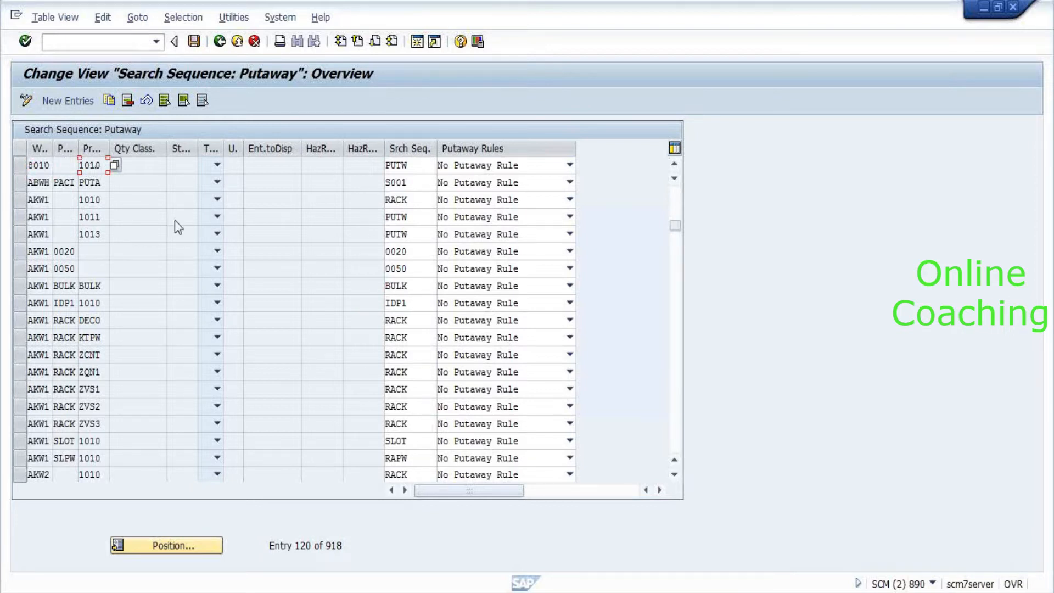
{"action": "key", "text": "F3"}
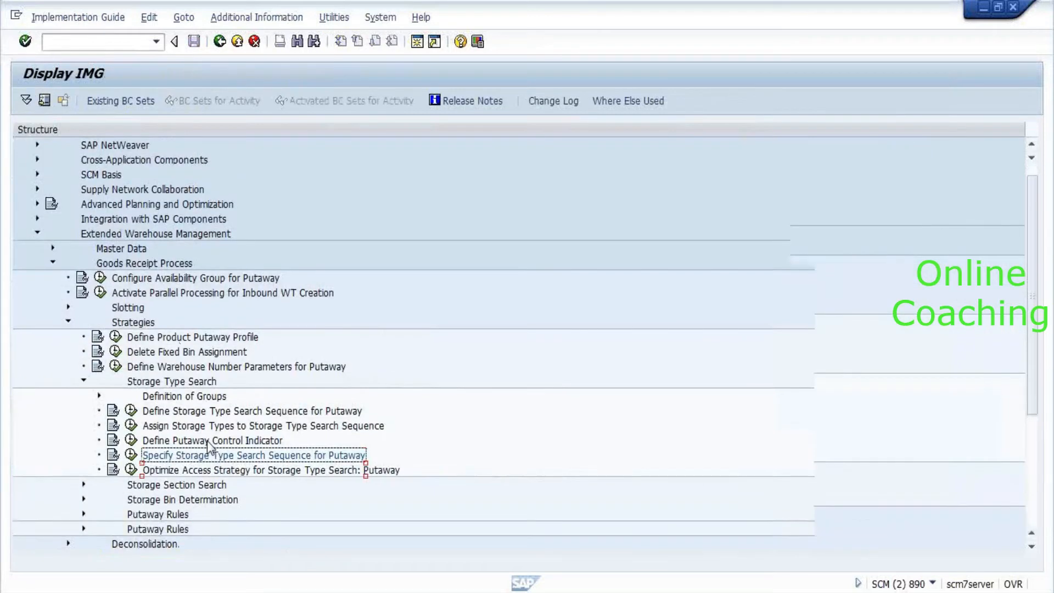
{"action": "scroll", "coordinate": [209, 448], "scroll_direction": "down", "scroll_amount": 2}
{"action": "key", "text": "Down"}
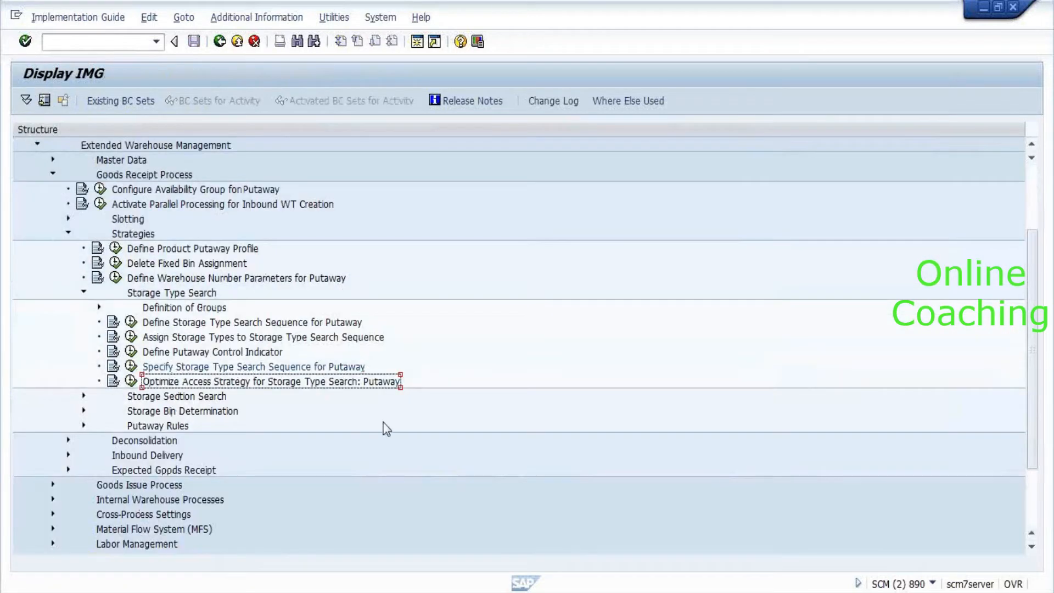
{"action": "double_click", "coordinate": [132, 162]}
{"action": "key", "text": "Down"}
{"action": "key", "text": "Down"}
{"action": "key", "text": "Down"}
{"action": "key", "text": "Down"}
{"action": "key", "text": "Down"}
{"action": "key", "text": "Down"}
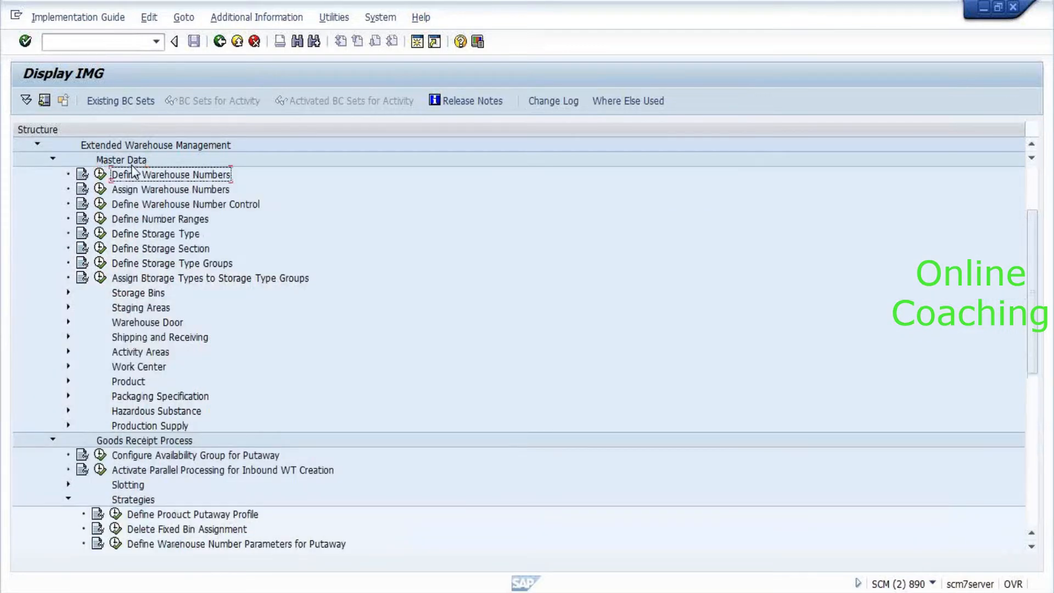
{"action": "key", "text": "Up"}
{"action": "key", "text": "Left"}
{"action": "key", "text": "Return"}
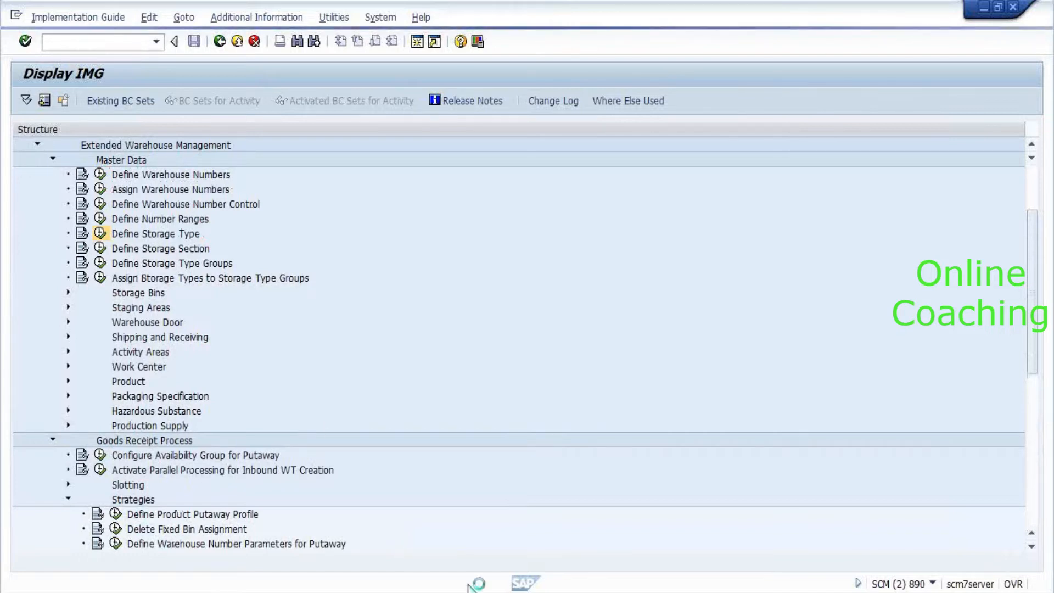
{"action": "mouse_move", "coordinate": [453, 592]}
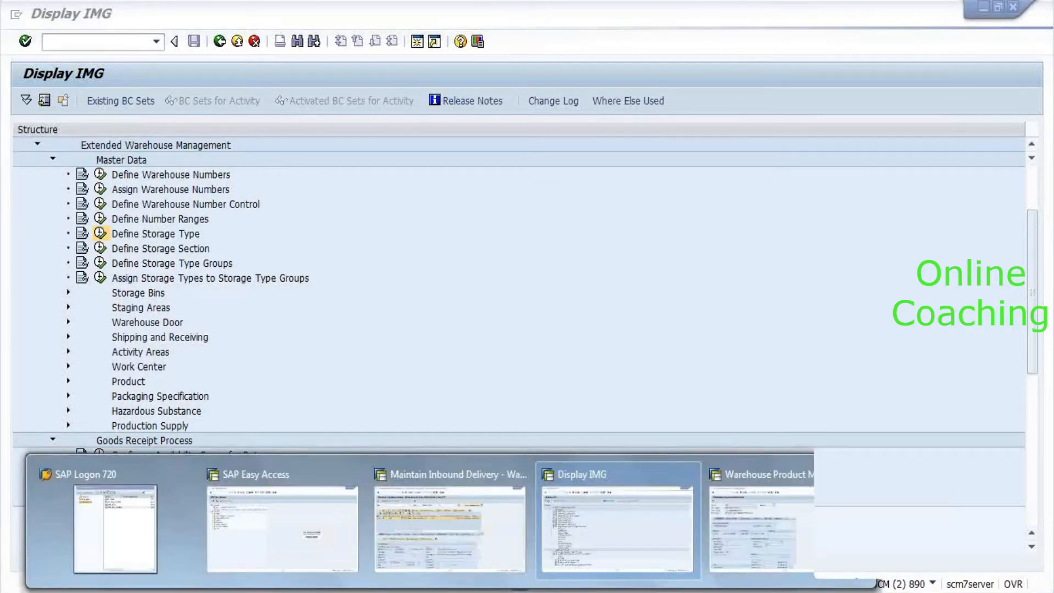
Review the putaway settings on the product's Whse Data tab.
{"action": "left_click", "coordinate": [760, 527]}
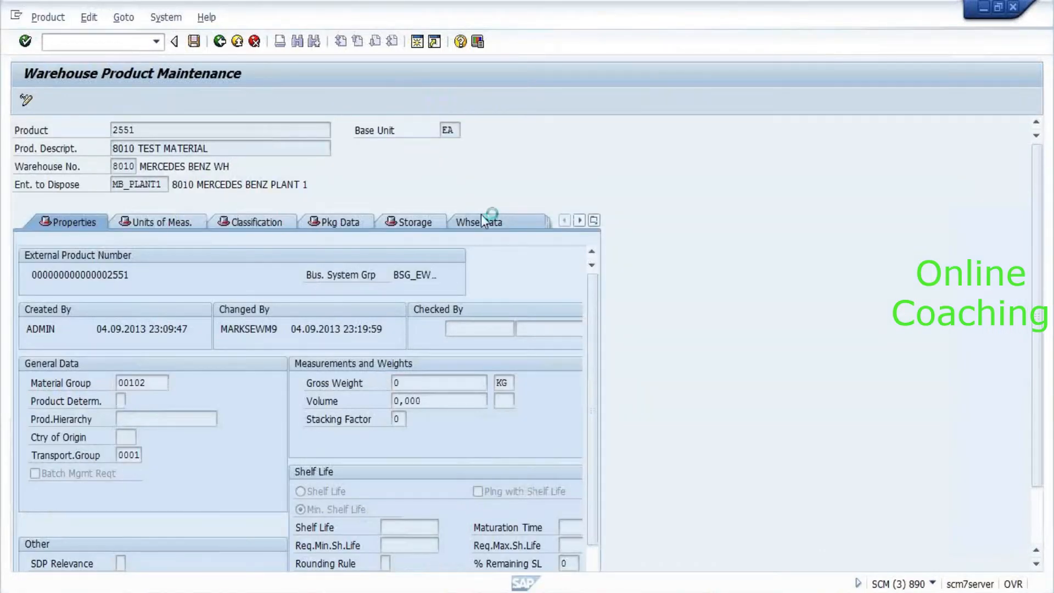
{"action": "scroll", "coordinate": [529, 371], "scroll_direction": "down", "scroll_amount": 2}
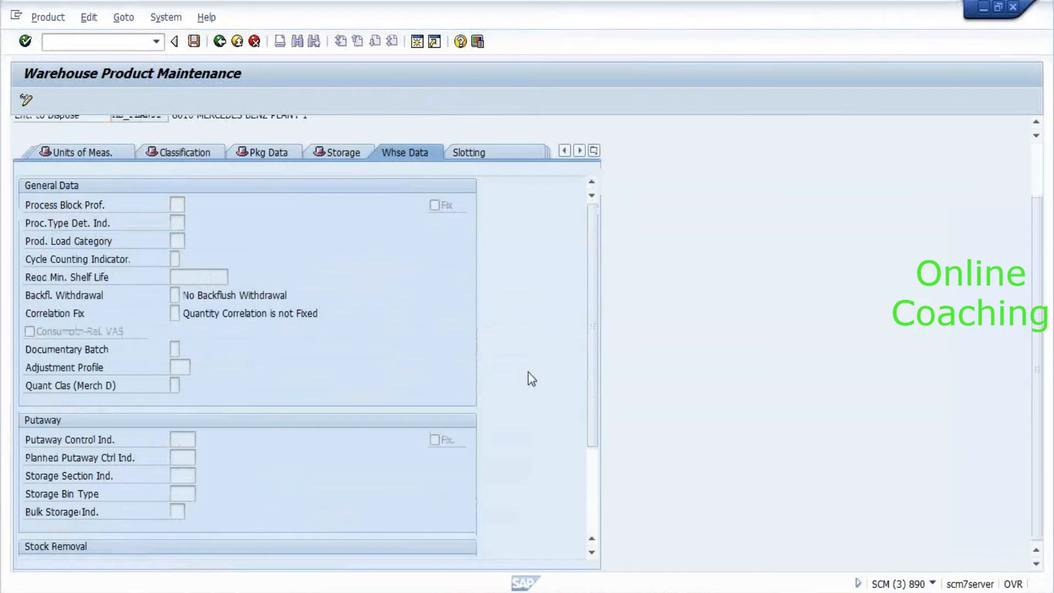
{"action": "left_click_drag", "start_coordinate": [593, 383], "coordinate": [596, 464]}
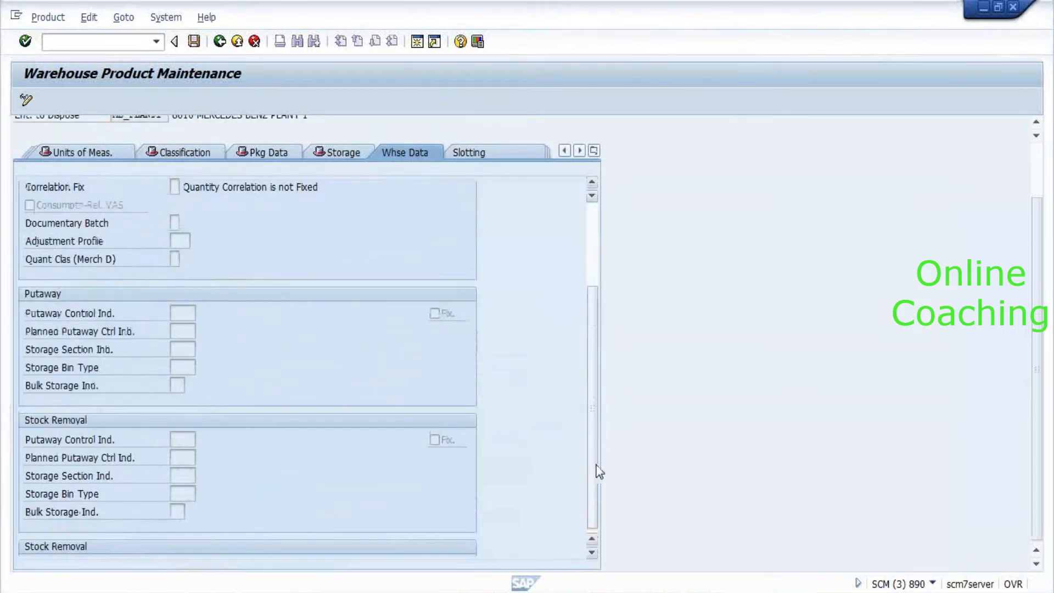
Run transaction /n/scwm/mat1 to reach Mass Change of Storage Bins for warehouse 8010.
{"action": "left_click", "coordinate": [102, 40]}
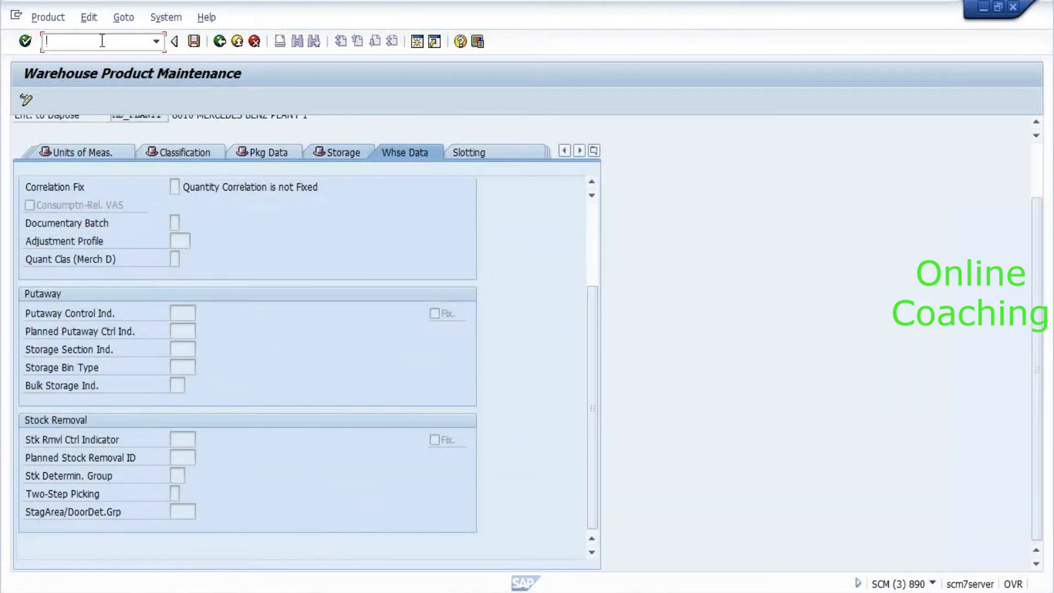
{"action": "type", "text": "/n/scwm"}
{"action": "type", "text": "/mat1"}
{"action": "key", "text": "Return"}
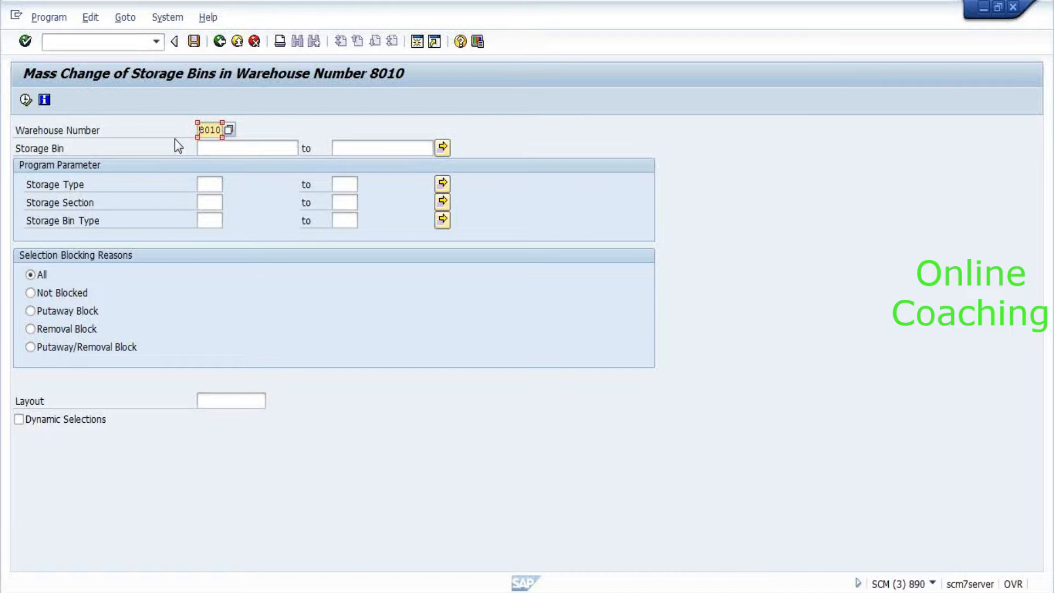
List warehouse 8010's storage bins, then position the Storage Type Definition table using entry 0001.
{"action": "left_click", "coordinate": [26, 99]}
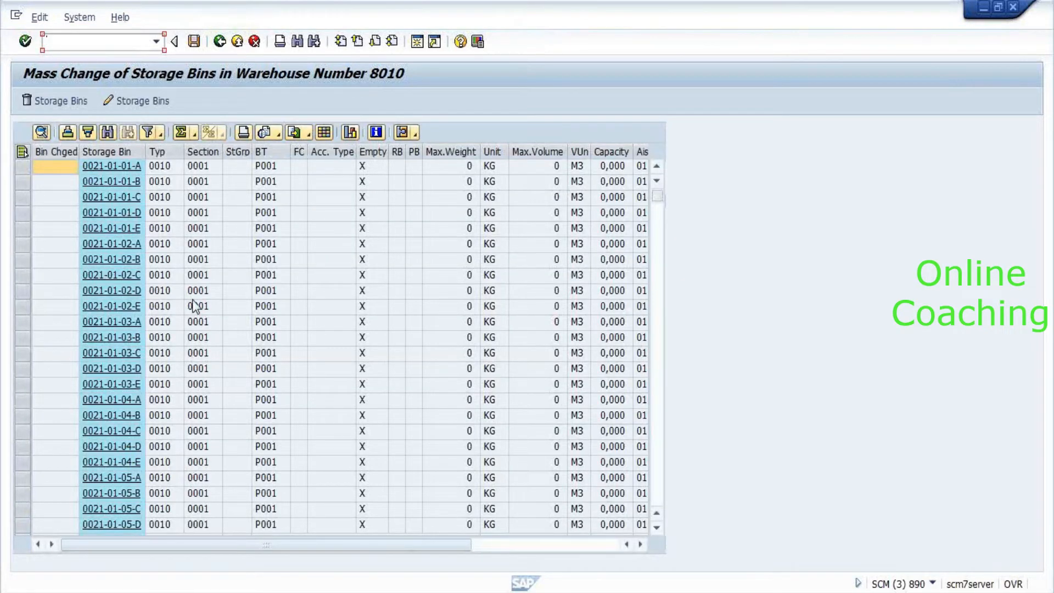
{"action": "key", "text": "alt+Tab"}
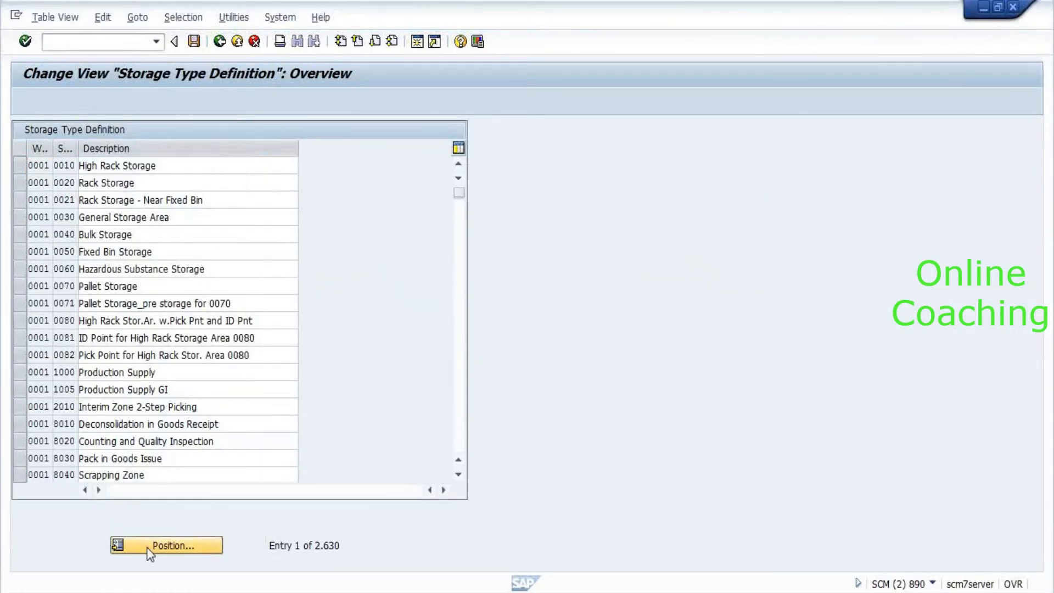
{"action": "left_click", "coordinate": [151, 549]}
{"action": "type", "text": "0001"}
{"action": "key", "text": "Return"}
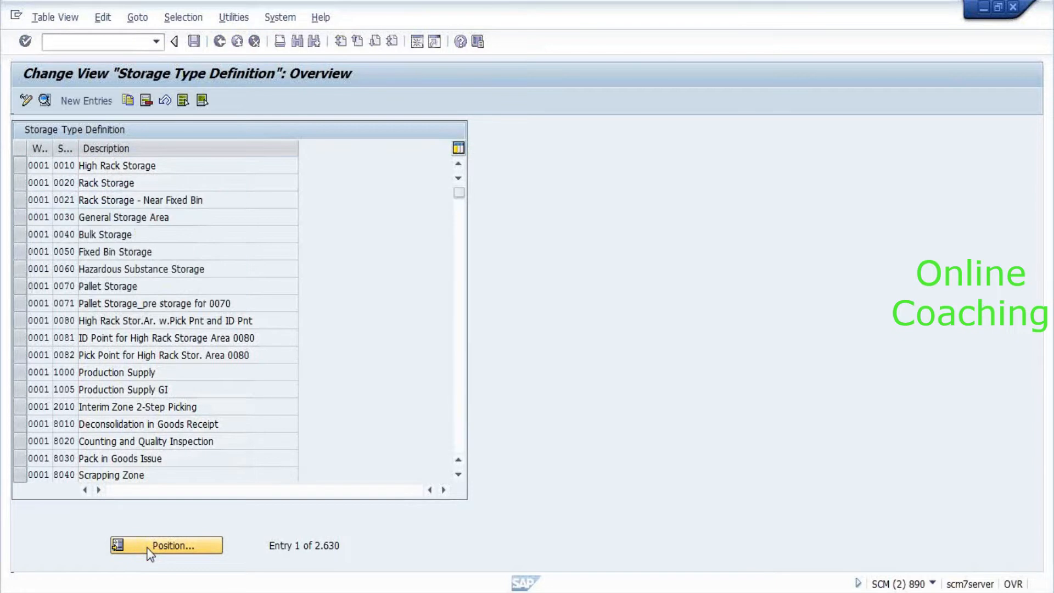
Review details of storage types 0010 High Rack Storage, 0020 Rack Storage and 0030 General Storage Area.
{"action": "left_click", "coordinate": [61, 200]}
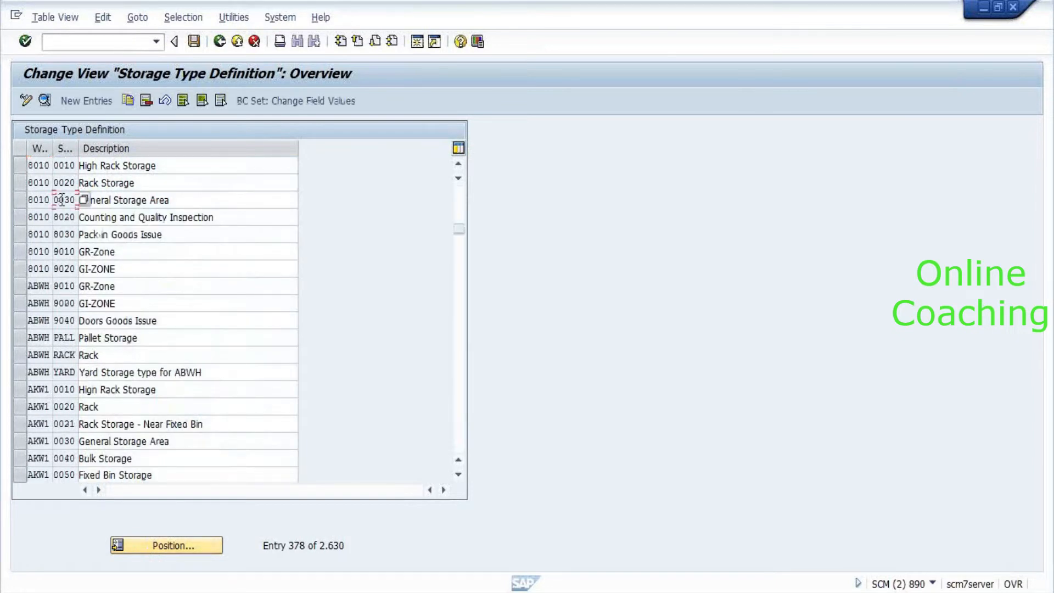
{"action": "double_click", "coordinate": [63, 167]}
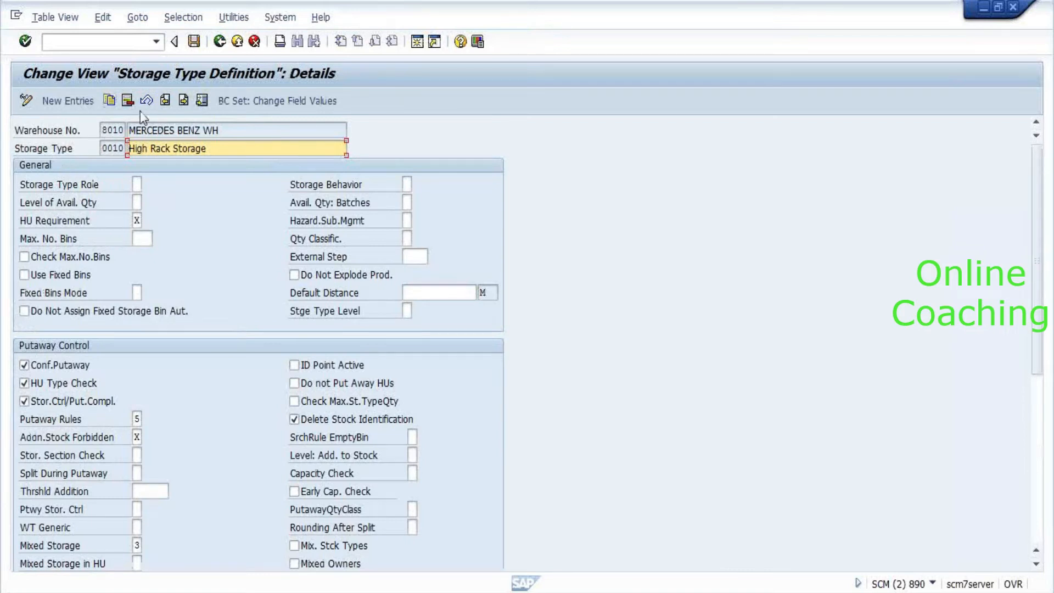
{"action": "left_click", "coordinate": [184, 101]}
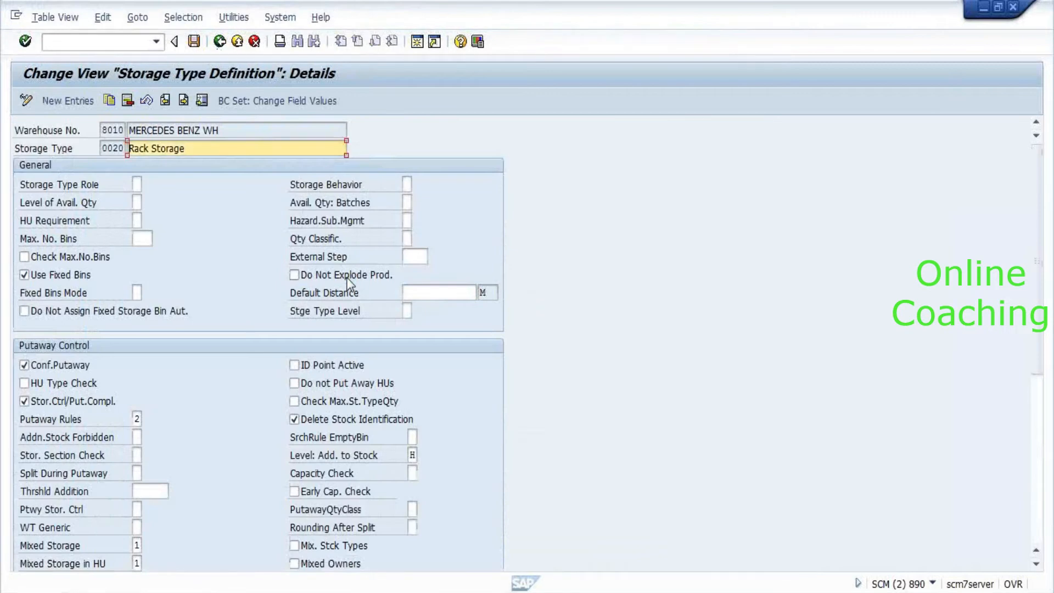
{"action": "left_click", "coordinate": [184, 100]}
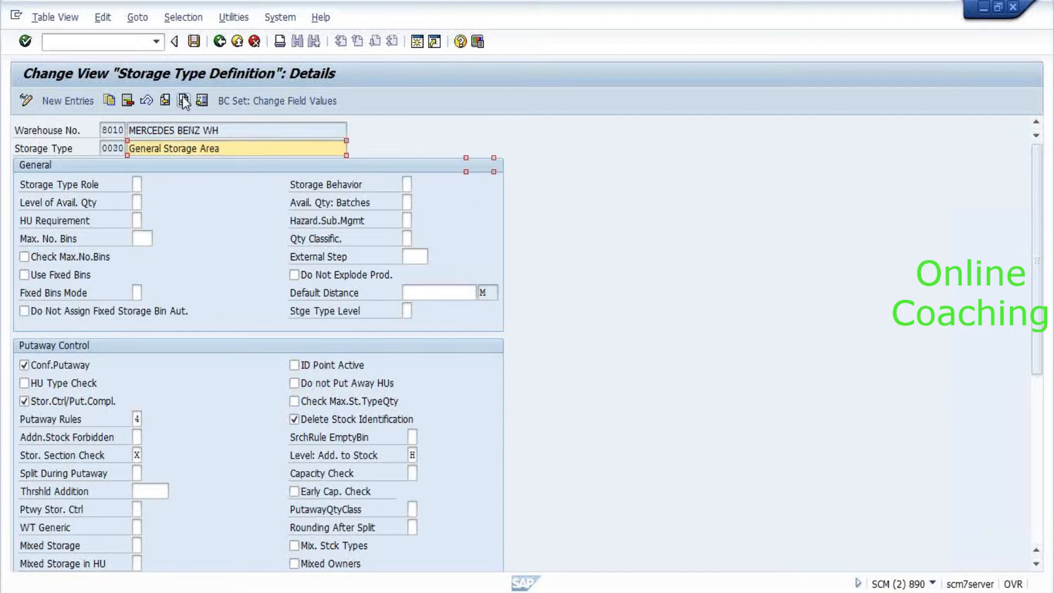
{"action": "left_click", "coordinate": [164, 101]}
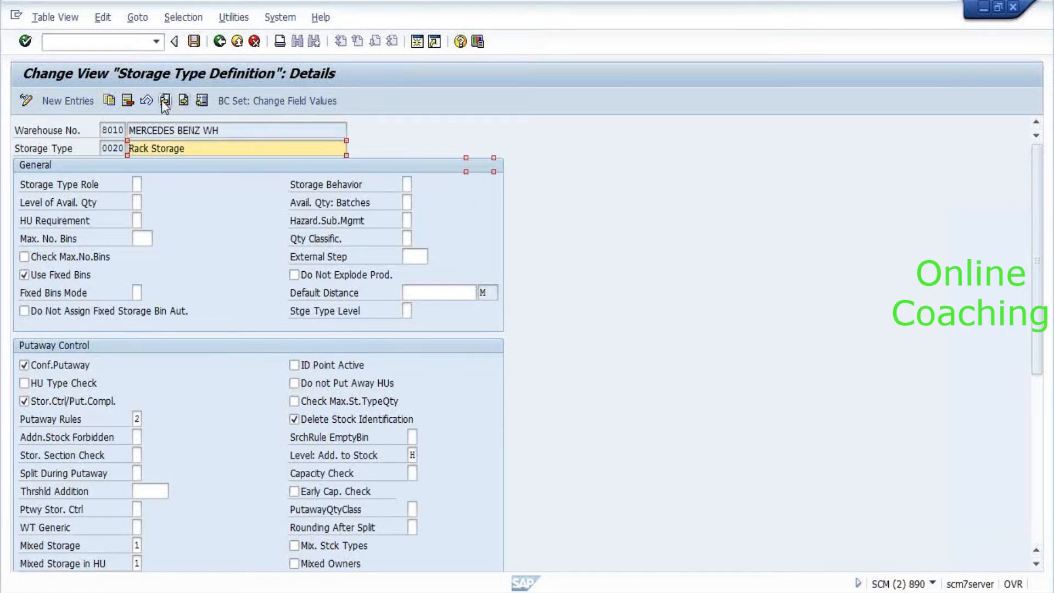
Scroll through storage type 0020's details, then return to the bin list's section 0001 lookup.
{"action": "key", "text": "alt+Tab"}
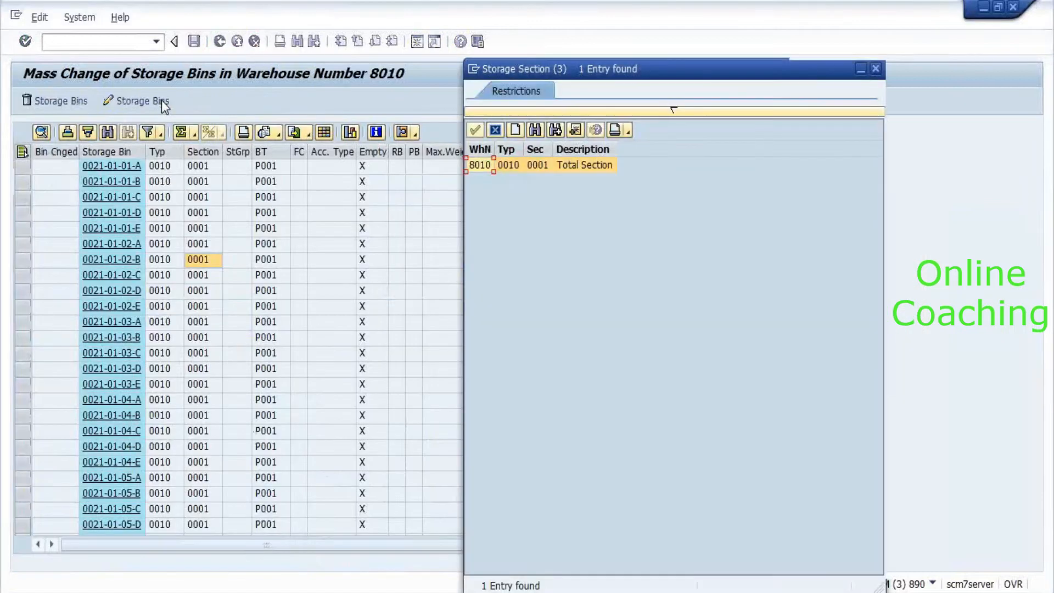
{"action": "key", "text": "alt+Tab"}
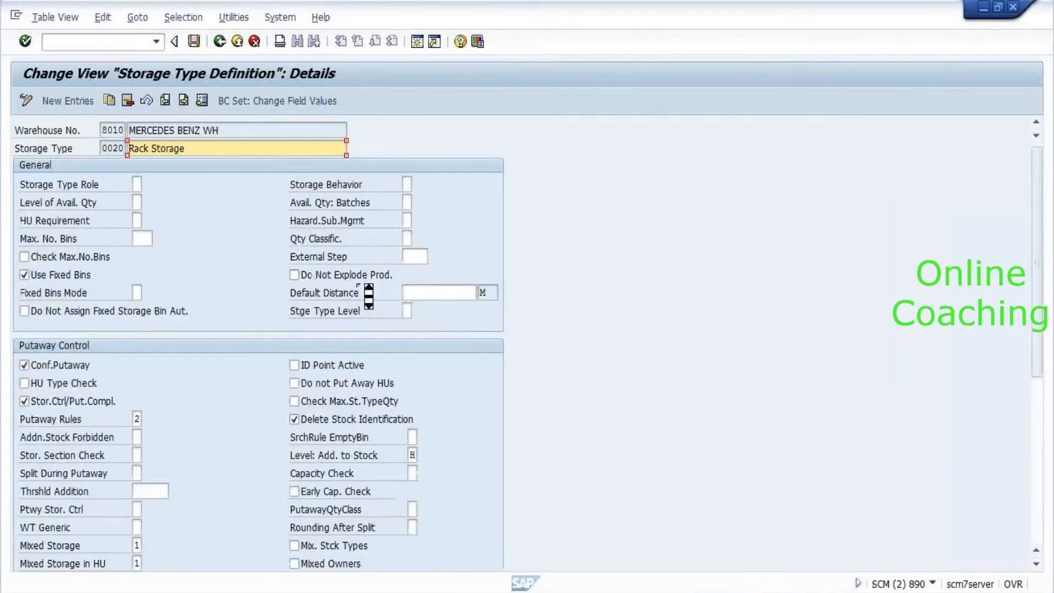
{"action": "scroll", "coordinate": [363, 291], "scroll_direction": "down", "scroll_amount": 2}
{"action": "scroll", "coordinate": [368, 296], "scroll_direction": "down", "scroll_amount": 3}
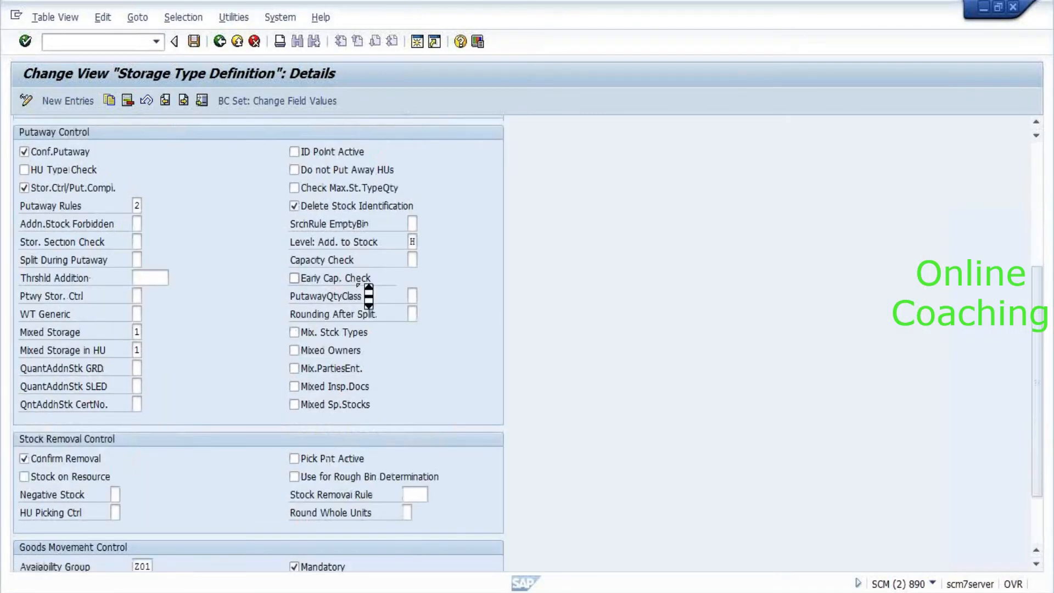
{"action": "scroll", "coordinate": [369, 297], "scroll_direction": "down", "scroll_amount": 2}
{"action": "scroll", "coordinate": [369, 296], "scroll_direction": "down", "scroll_amount": 1}
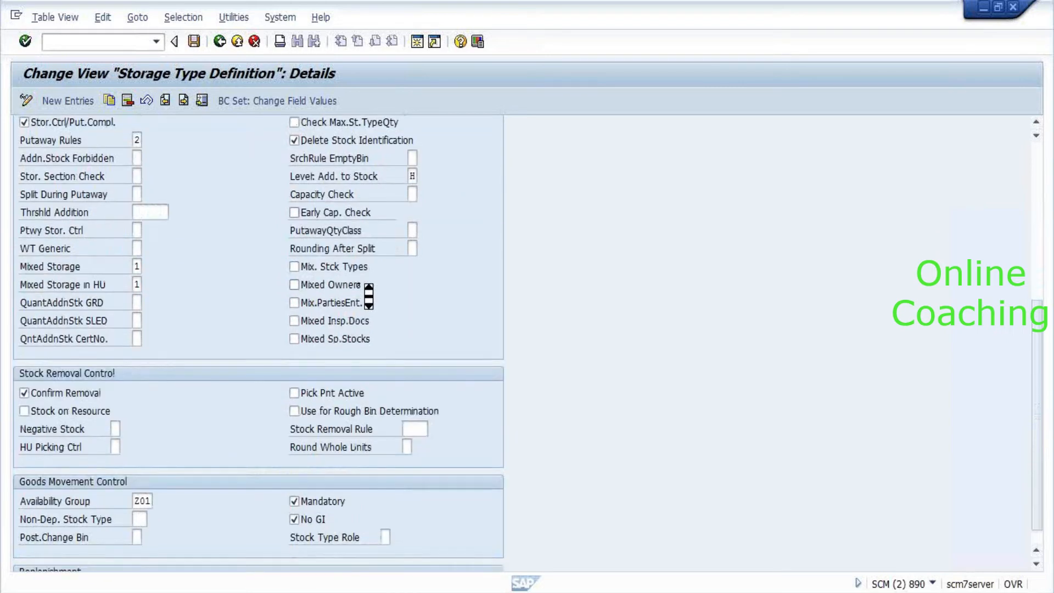
{"action": "scroll", "coordinate": [369, 296], "scroll_direction": "down", "scroll_amount": 3}
{"action": "key", "text": "alt+Tab"}
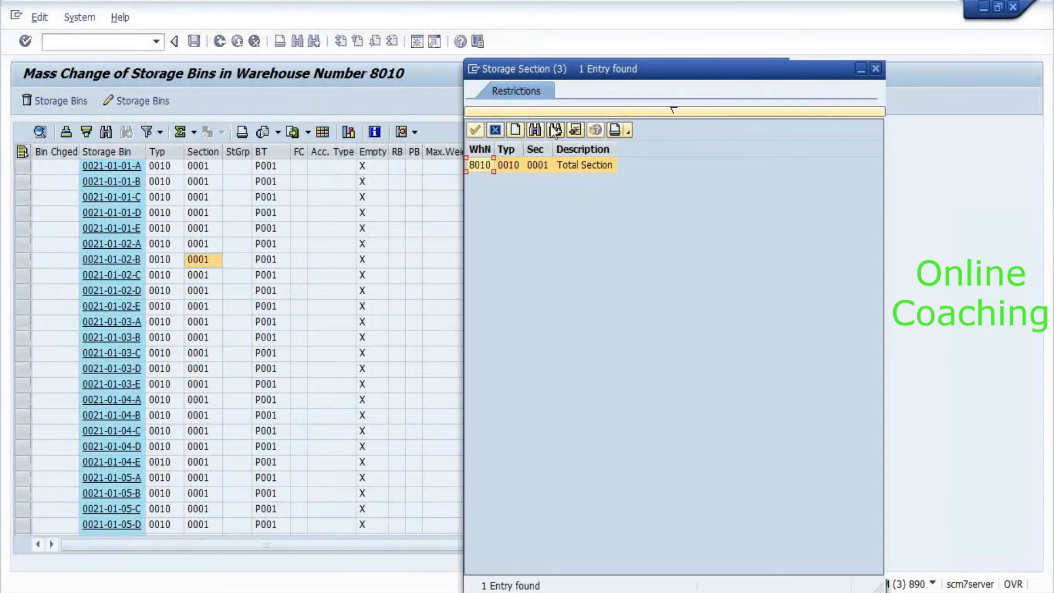
Rerun the bin mass change for storage type 0020 Rack Storage, which finds no bins.
{"action": "left_click", "coordinate": [498, 130]}
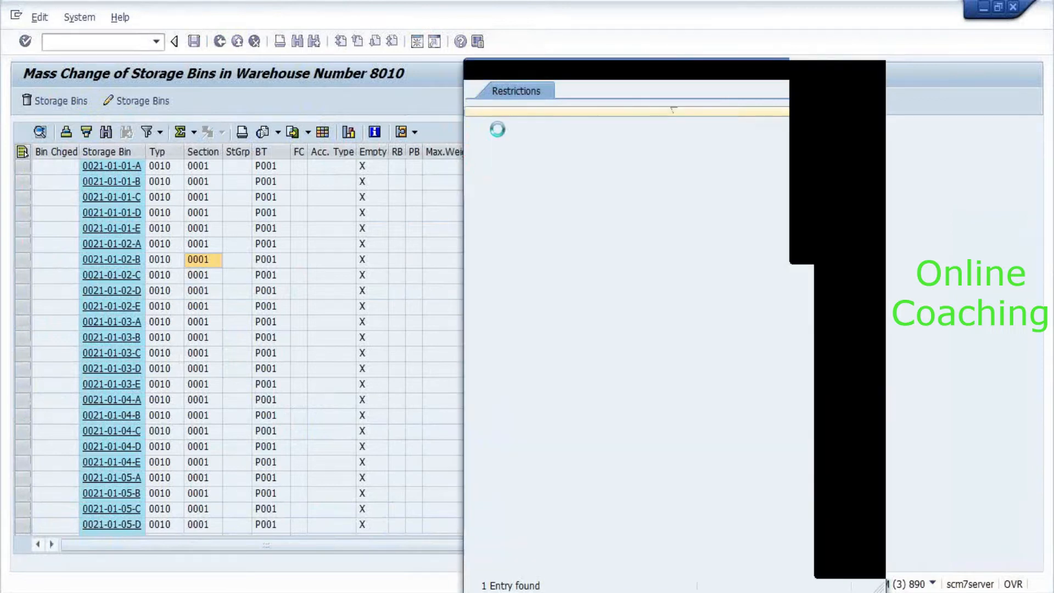
{"action": "left_click", "coordinate": [138, 100]}
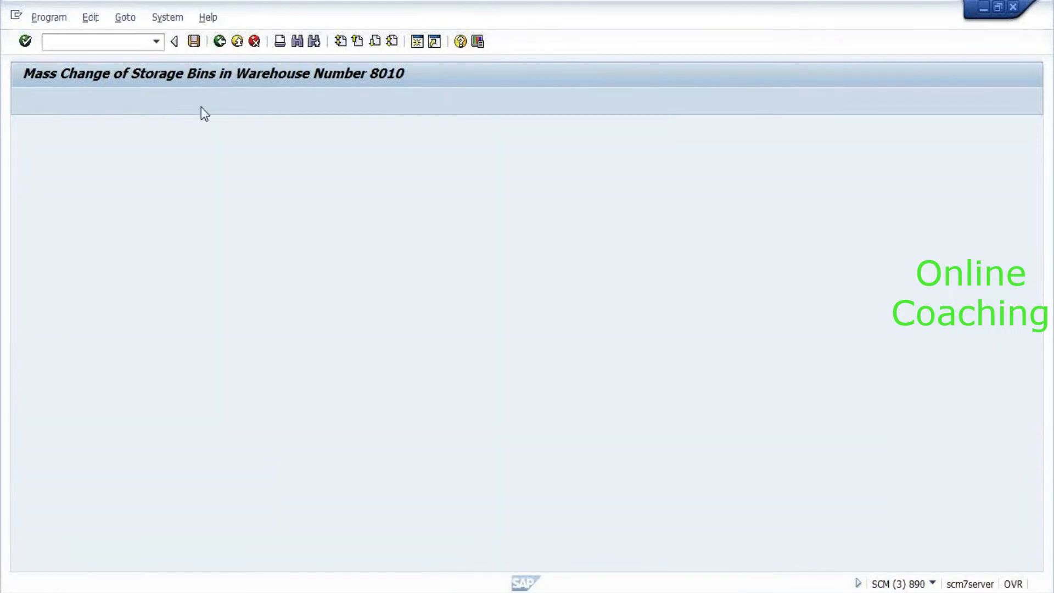
{"action": "left_click", "coordinate": [215, 184]}
{"action": "left_click", "coordinate": [225, 180]}
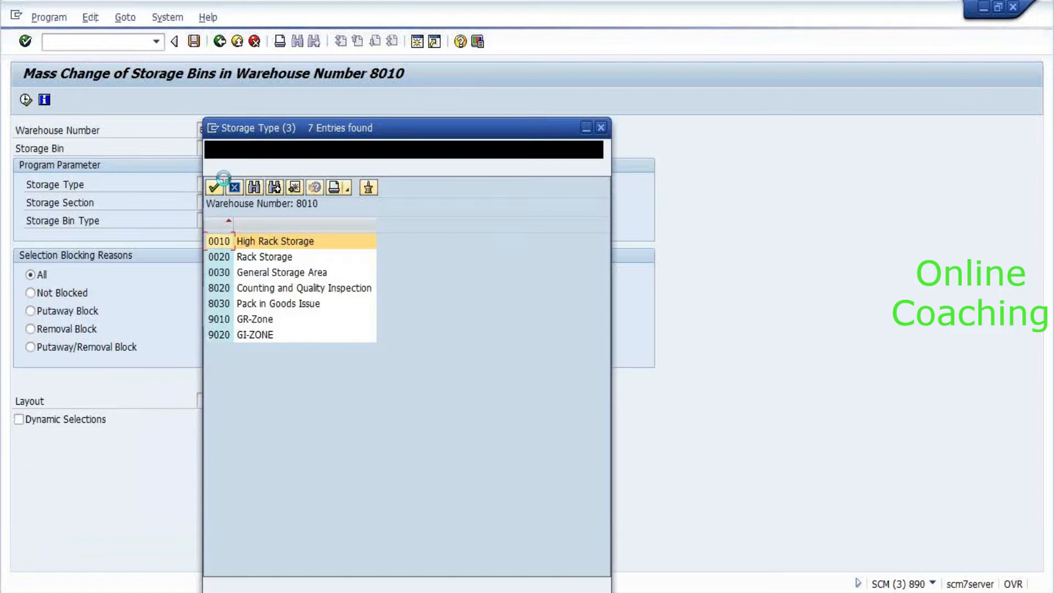
{"action": "double_click", "coordinate": [226, 258]}
{"action": "left_click", "coordinate": [26, 100]}
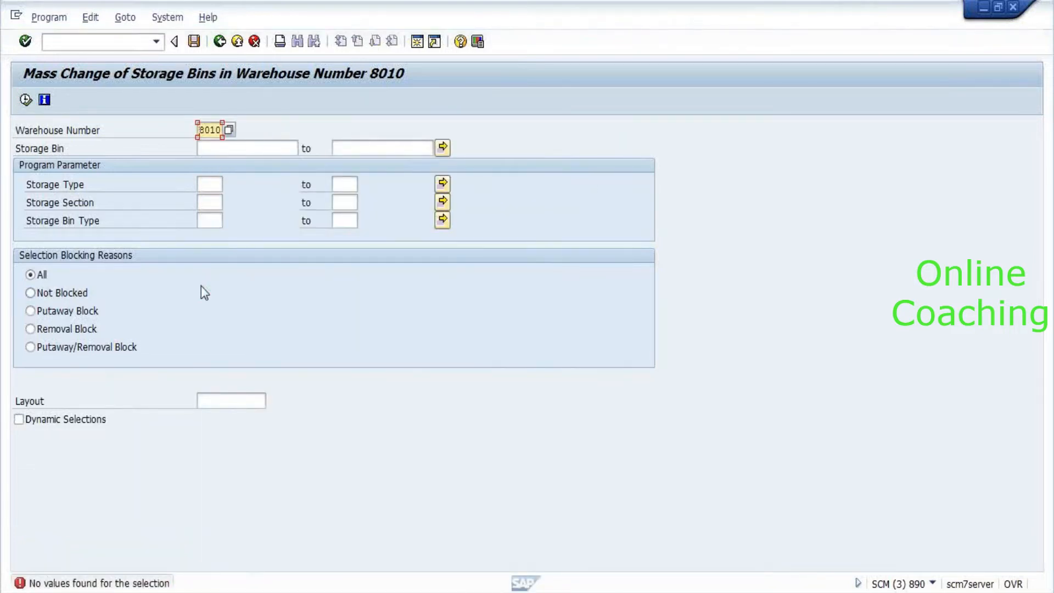
Exit the transaction to the SAP Easy Access menu with /n.
{"action": "left_click", "coordinate": [102, 44]}
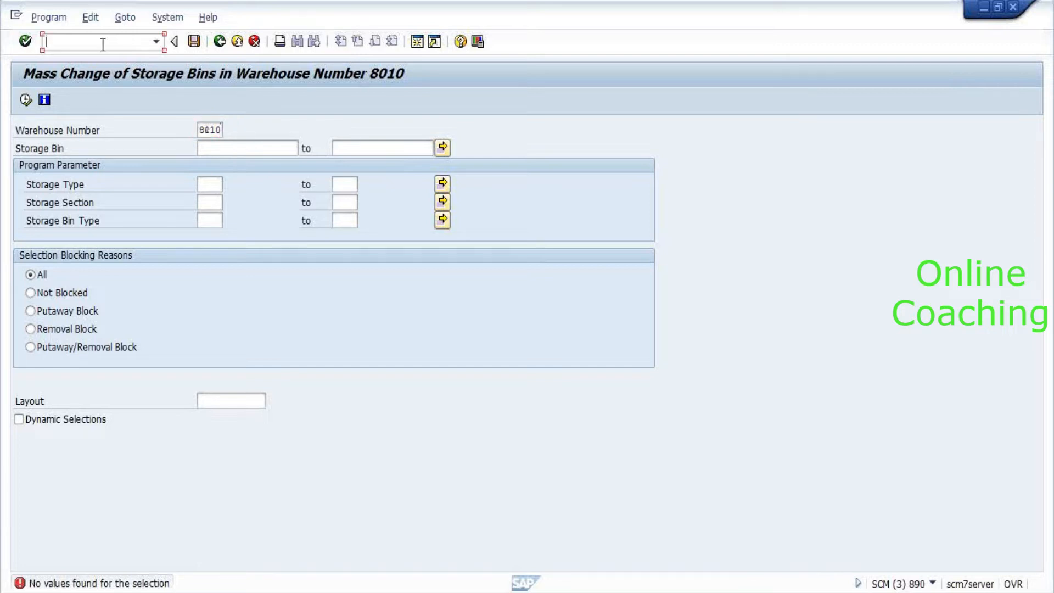
{"action": "type", "text": "/n/scwm"}
{"action": "key", "text": "BackSpace"}
{"action": "key", "text": "BackSpace"}
{"action": "key", "text": "BackSpace"}
{"action": "key", "text": "BackSpace"}
{"action": "key", "text": "BackSpace"}
{"action": "key", "text": "Return"}
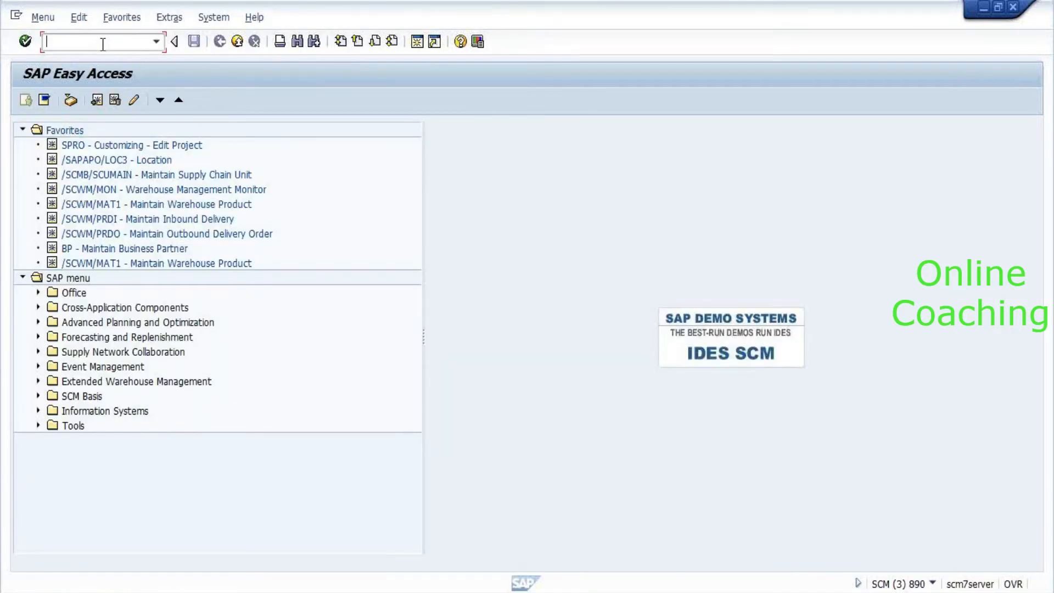
Start Generate Storage Bins from Extended Warehouse Management > Master Data > Storage Bin.
{"action": "left_click", "coordinate": [144, 380]}
{"action": "key", "text": "Right"}
{"action": "key", "text": "Down"}
{"action": "key", "text": "Down"}
{"action": "key", "text": "Down"}
{"action": "key", "text": "Down"}
{"action": "key", "text": "Down"}
{"action": "key", "text": "Down"}
{"action": "key", "text": "Down"}
{"action": "key", "text": "Down"}
{"action": "key", "text": "Right"}
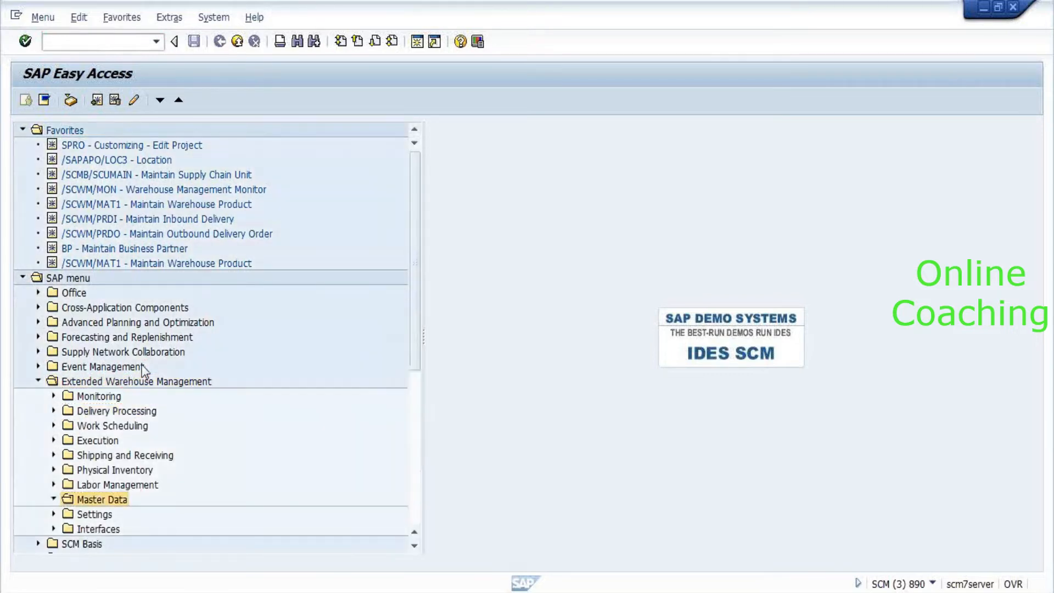
{"action": "key", "text": "Down"}
{"action": "key", "text": "Down"}
{"action": "key", "text": "Down"}
{"action": "key", "text": "Down"}
{"action": "key", "text": "Down"}
{"action": "key", "text": "Down"}
{"action": "key", "text": "Down"}
{"action": "key", "text": "Down"}
{"action": "key", "text": "Down"}
{"action": "key", "text": "Down"}
{"action": "key", "text": "Down"}
{"action": "key", "text": "Up"}
{"action": "key", "text": "Up"}
{"action": "key", "text": "Right"}
{"action": "key", "text": "Down"}
{"action": "key", "text": "Down"}
{"action": "key", "text": "Down"}
{"action": "key", "text": "Down"}
{"action": "key", "text": "Down"}
{"action": "key", "text": "Down"}
{"action": "key", "text": "Down"}
{"action": "key", "text": "Down"}
{"action": "key", "text": "Down"}
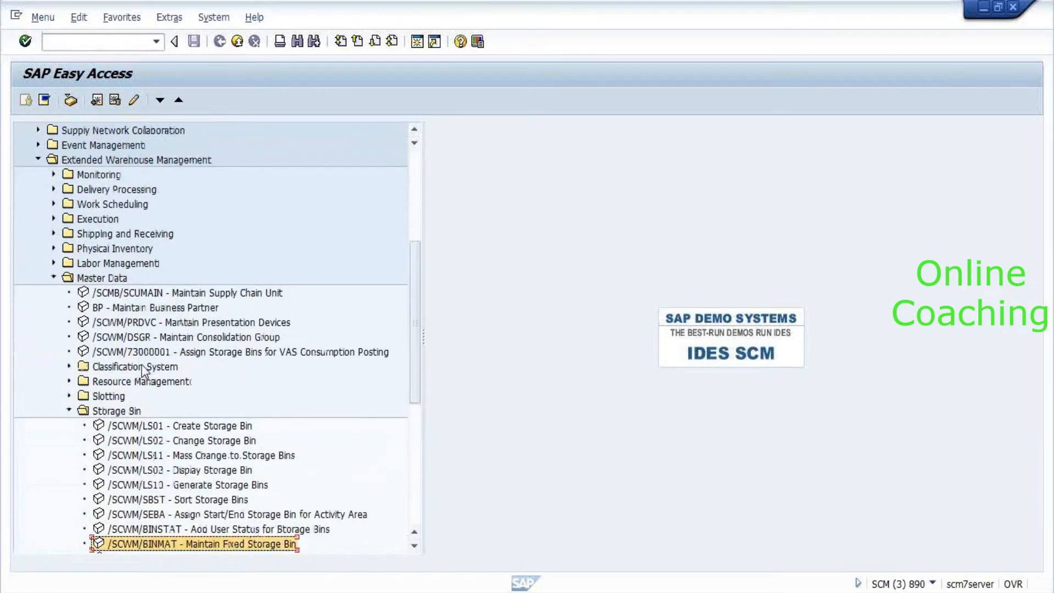
{"action": "key", "text": "Up"}
{"action": "key", "text": "Up"}
{"action": "key", "text": "Up"}
{"action": "key", "text": "Up"}
{"action": "key", "text": "Return"}
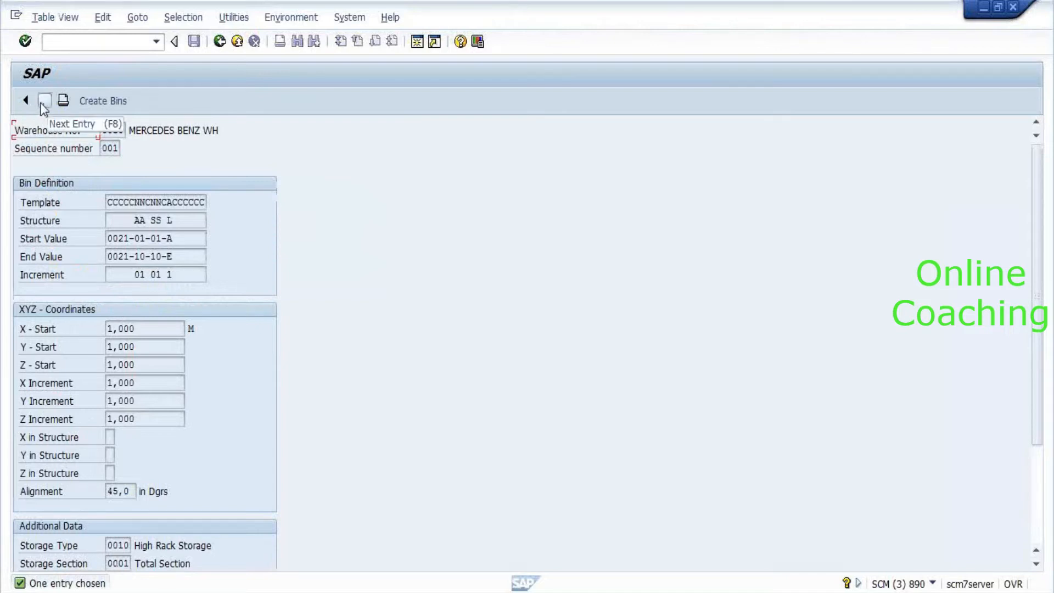
Check for bin-generation entries beyond sequence 001.
{"action": "left_click", "coordinate": [43, 104]}
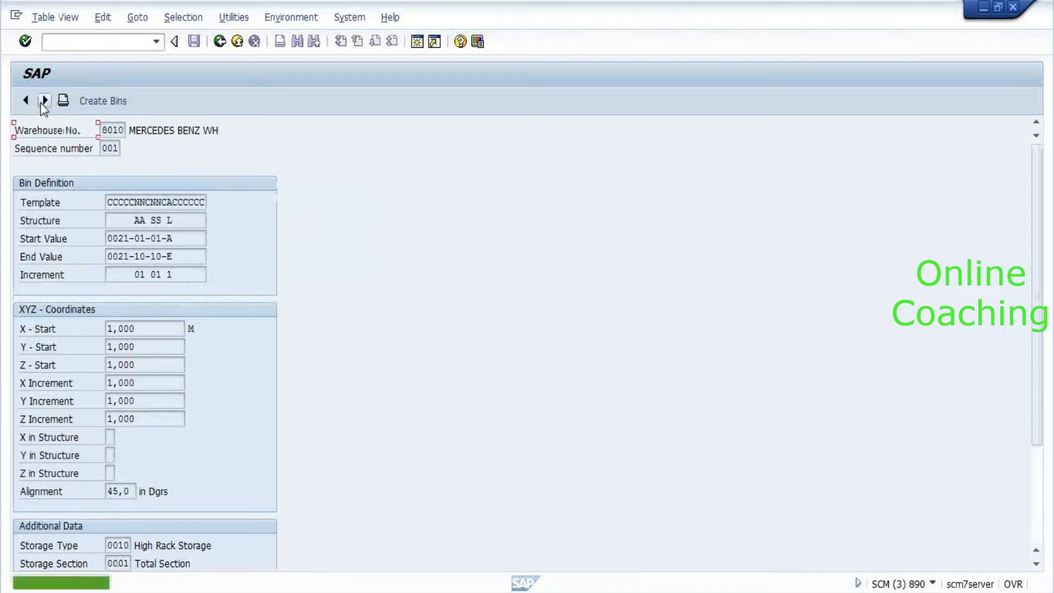
{"action": "left_click", "coordinate": [42, 102]}
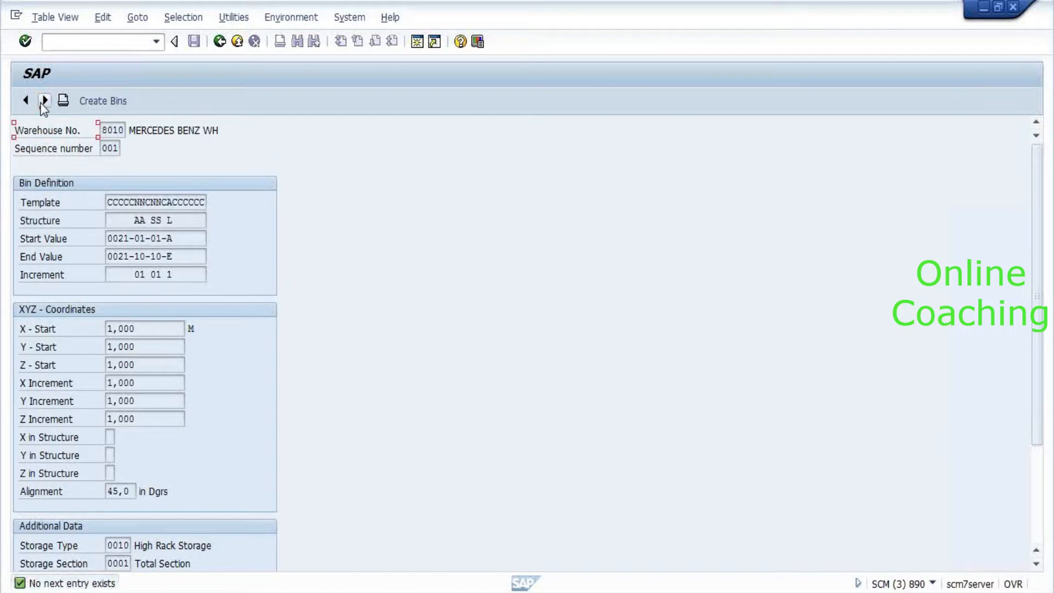
{"action": "left_click", "coordinate": [85, 37]}
{"action": "type", "text": "/"}
{"action": "key", "text": "BackSpace"}
Back out of the Storage Type Definition window to the customizing tree.
{"action": "key", "text": "alt+Tab"}
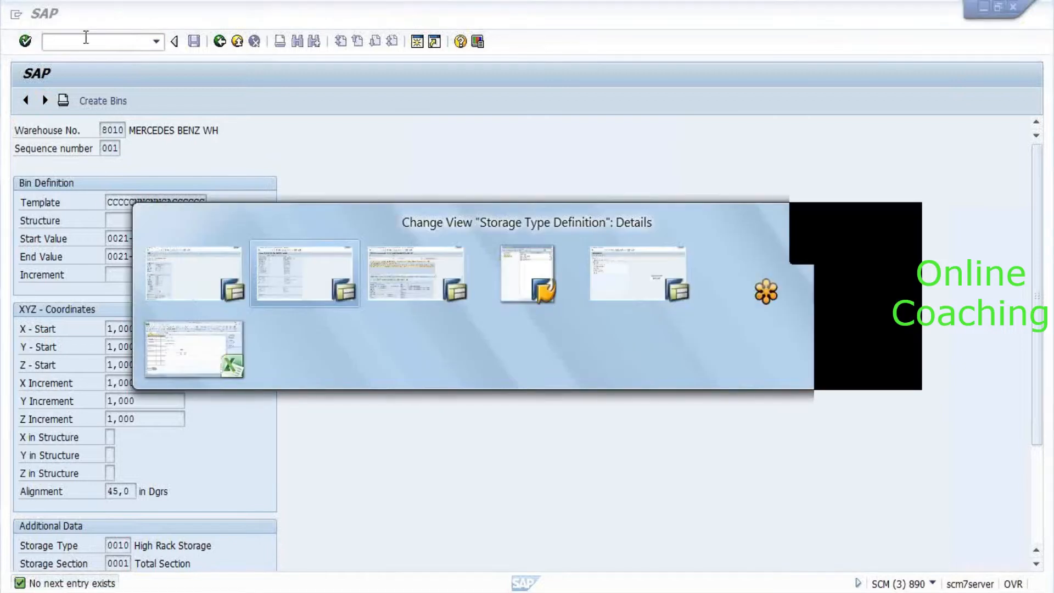
{"action": "key", "text": "alt+Tab"}
{"action": "key", "text": "alt+Tab"}
{"action": "key", "text": "alt+Tab"}
{"action": "key", "text": "alt+Tab"}
{"action": "key", "text": "alt+Tab"}
{"action": "key", "text": "alt+Tab"}
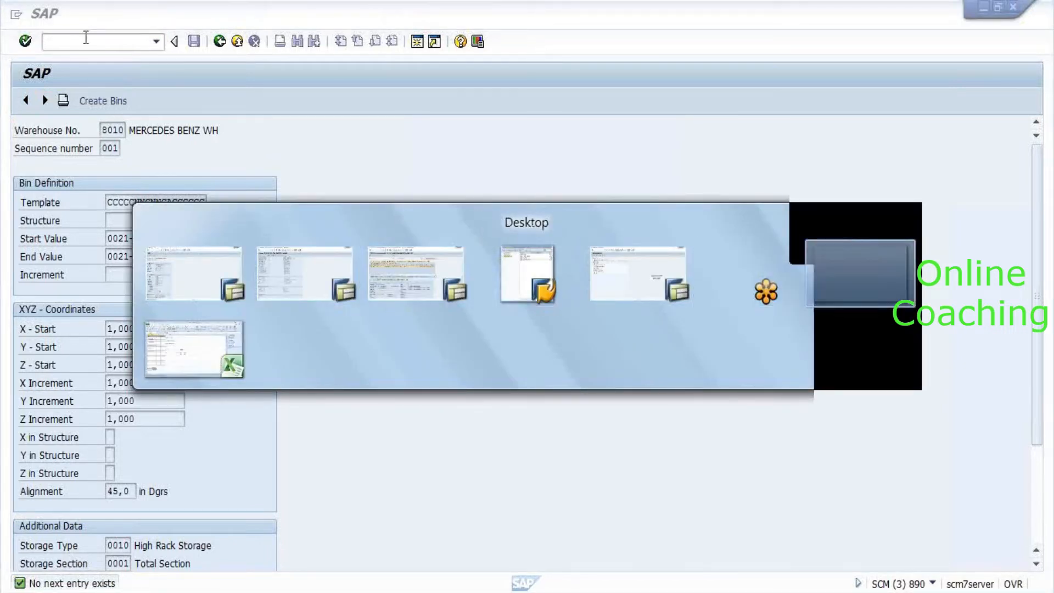
{"action": "key", "text": "alt+Tab"}
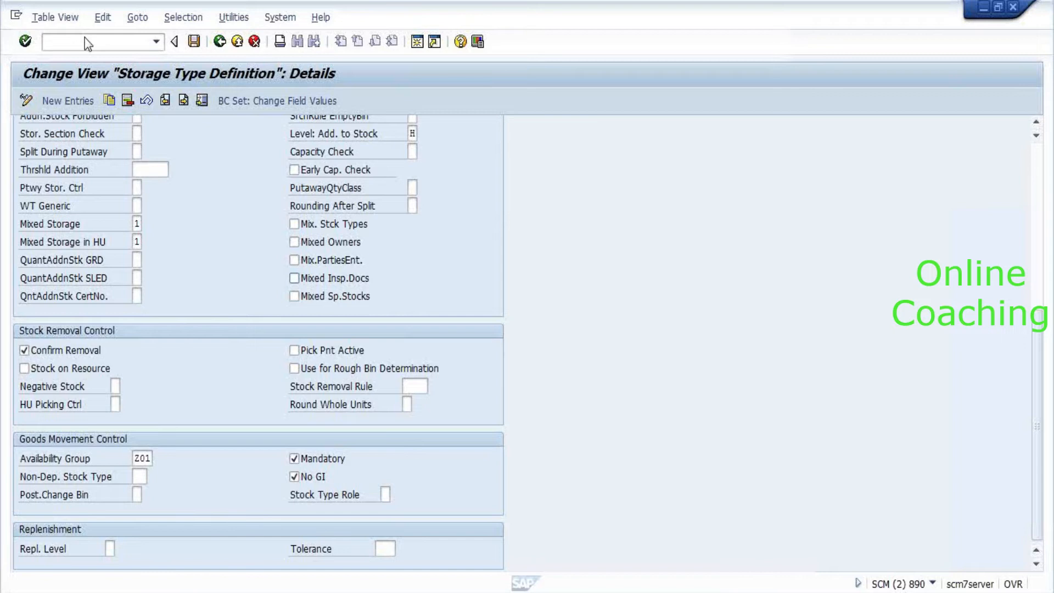
{"action": "key", "text": "F3"}
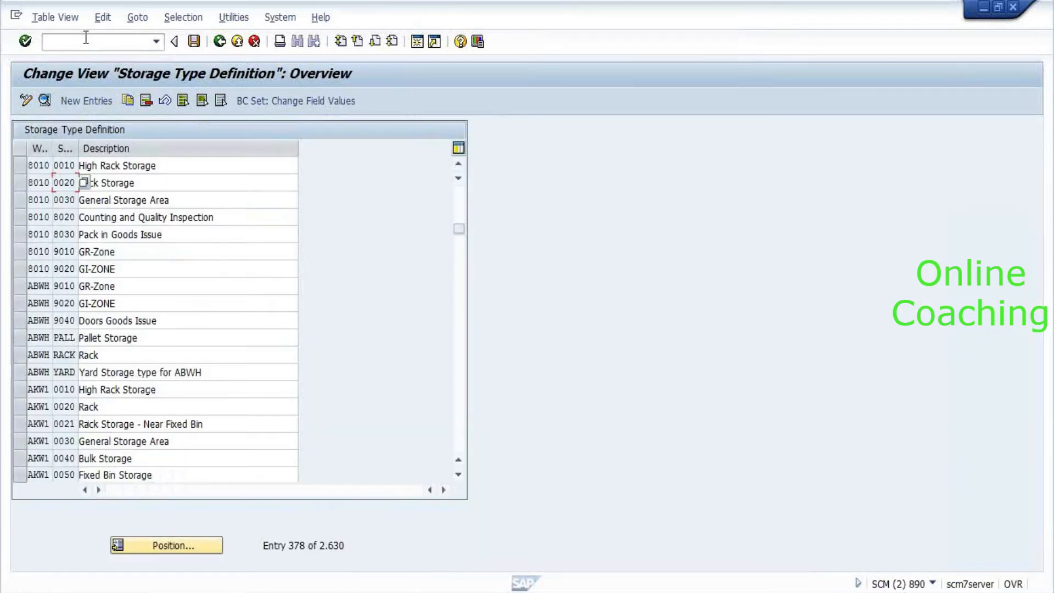
{"action": "key", "text": "F3"}
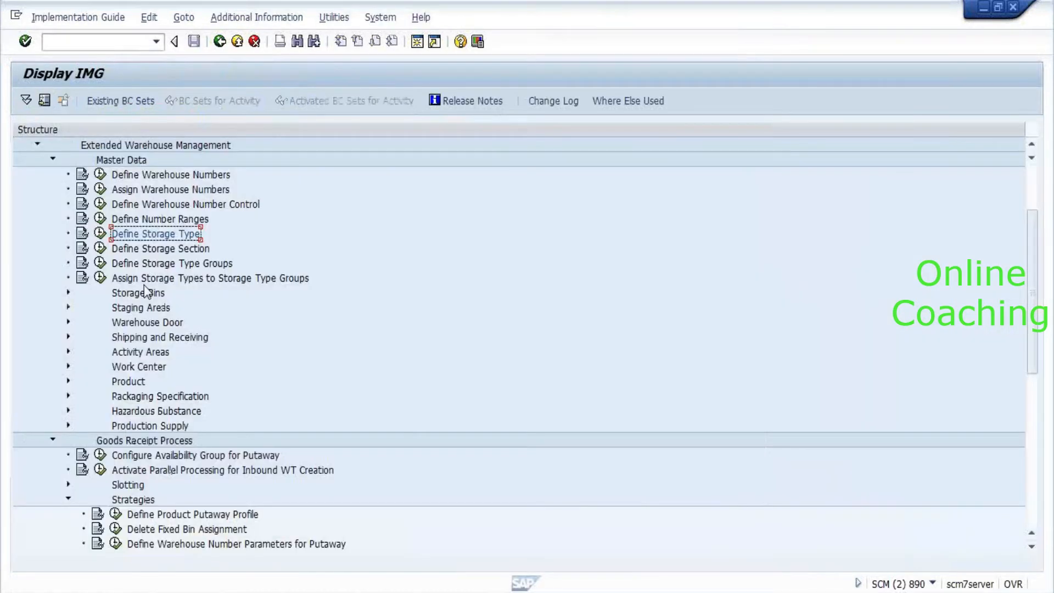
Open Define Storage Bin Structure under the Storage Bins settings.
{"action": "scroll", "coordinate": [144, 285], "scroll_direction": "down", "scroll_amount": 1}
{"action": "left_click", "coordinate": [139, 265]}
{"action": "double_click", "coordinate": [140, 266]}
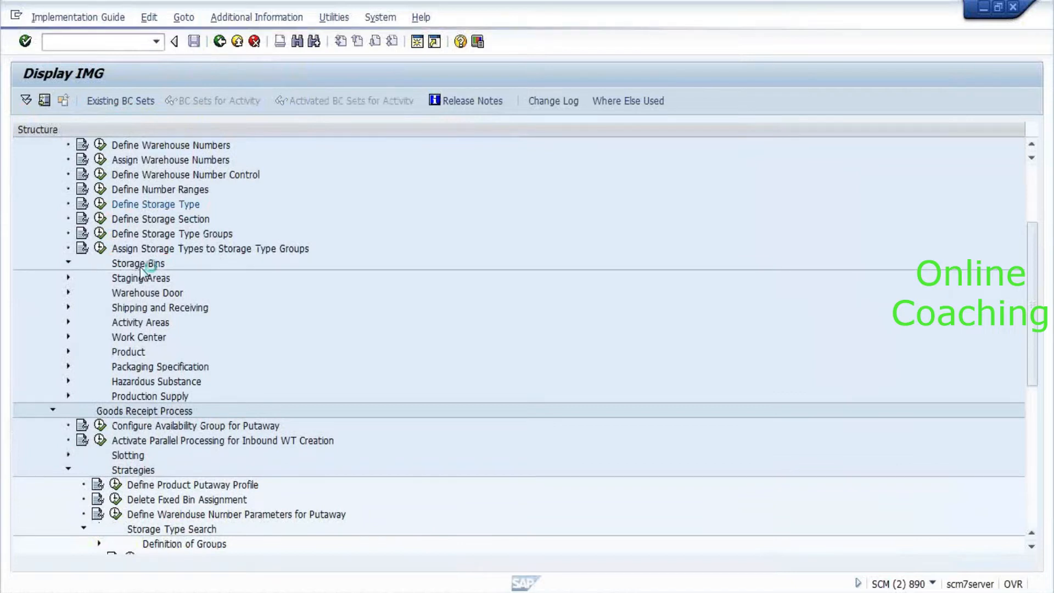
{"action": "key", "text": "Down"}
{"action": "key", "text": "Down"}
{"action": "key", "text": "Down"}
{"action": "key", "text": "Up"}
{"action": "key", "text": "Down"}
{"action": "key", "text": "Down"}
{"action": "key", "text": "Return"}
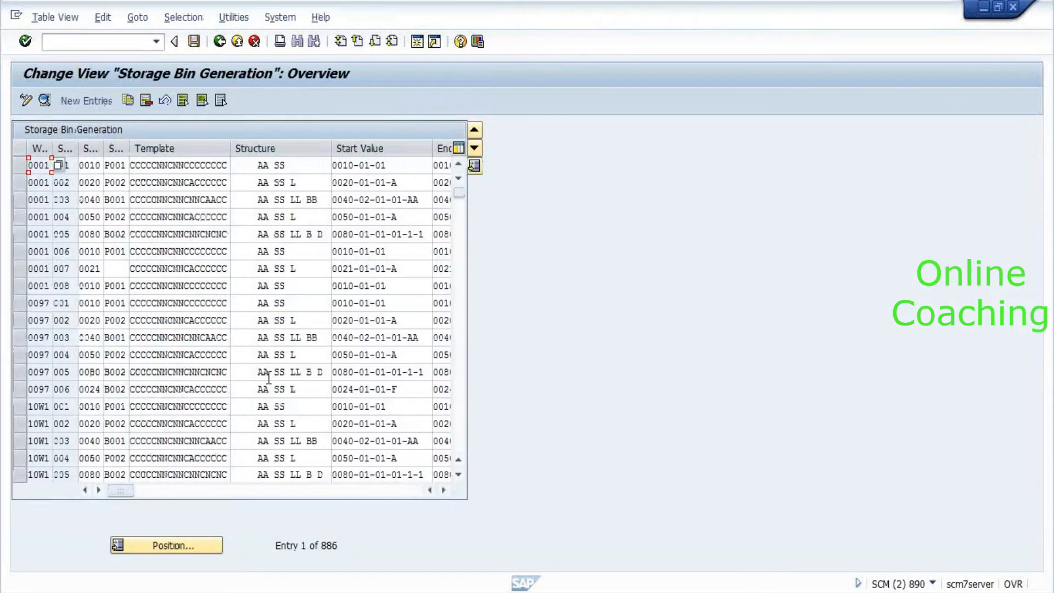
Copy warehouse 8010's bin structure entry 001 and begin editing its start value.
{"action": "left_click", "coordinate": [170, 546]}
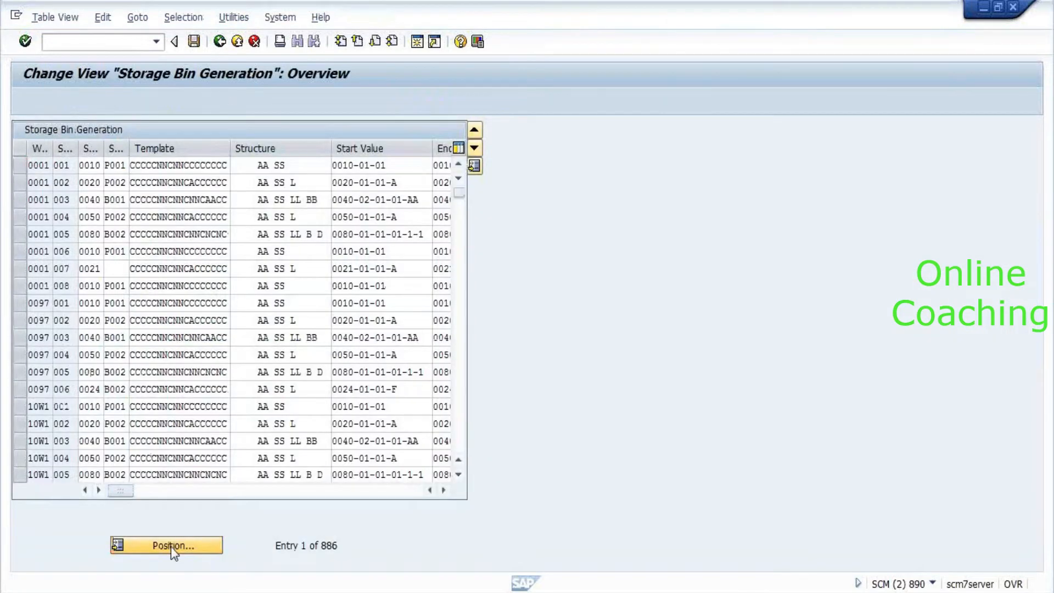
{"action": "key", "text": "Return"}
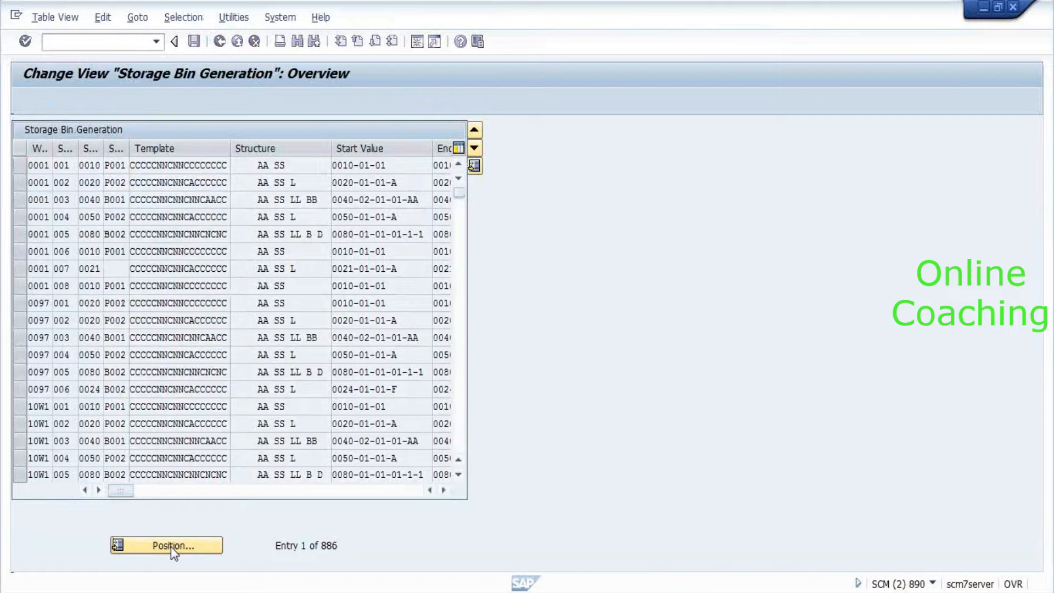
{"action": "left_click", "coordinate": [17, 167]}
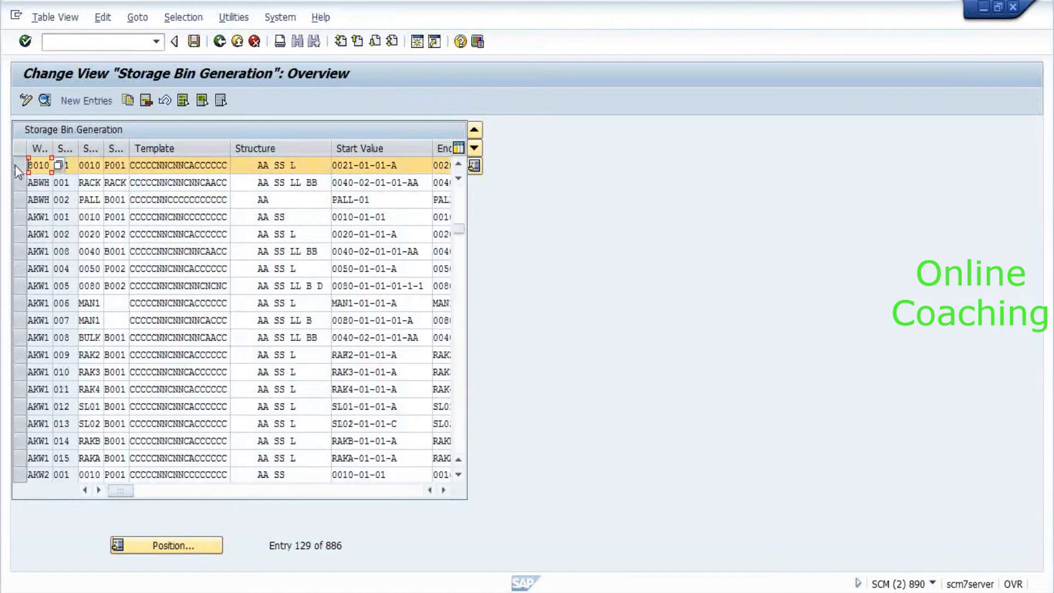
{"action": "left_click", "coordinate": [128, 100]}
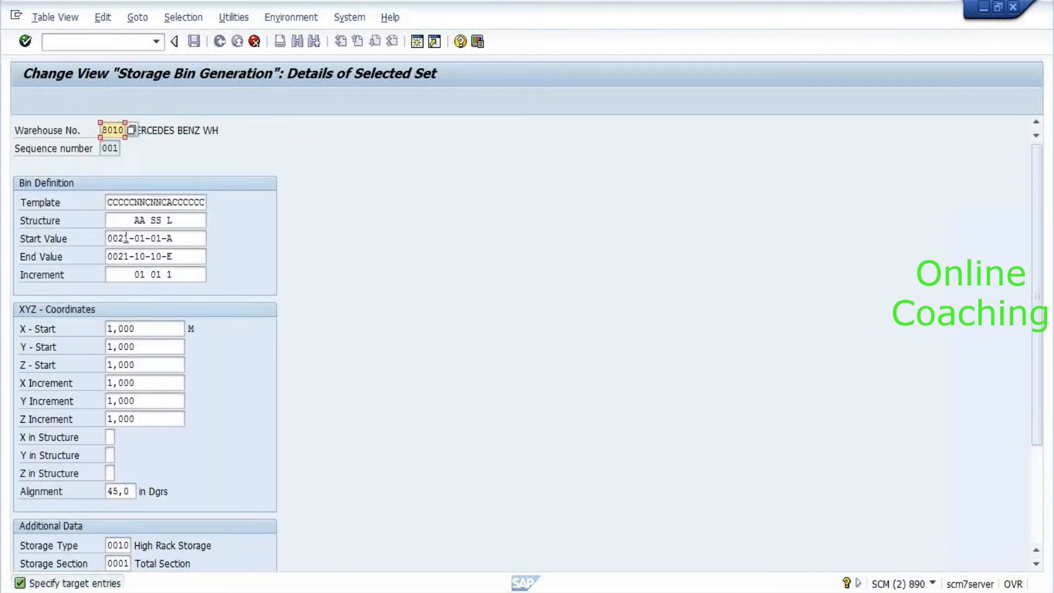
{"action": "left_click", "coordinate": [124, 239]}
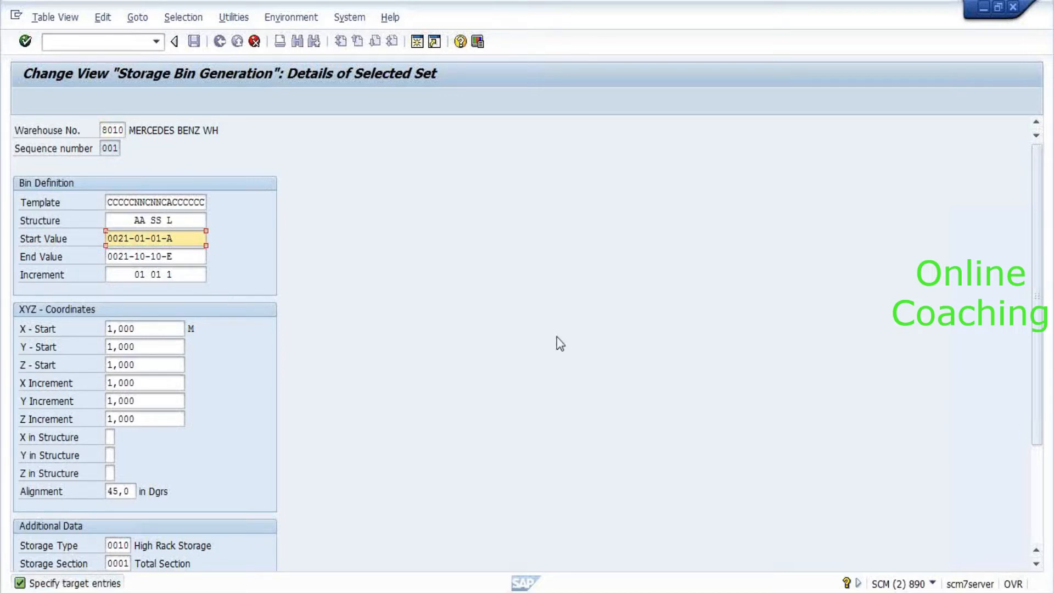
Change the copied start value to 0031-01-01-A and the end value to 0031-10-10-E.
{"action": "key", "text": "BackSpace"}
{"action": "type", "text": "3"}
{"action": "key", "text": "Down"}
{"action": "key", "text": "Up"}
{"action": "key", "text": "Insert"}
{"action": "type", "text": "1"}
{"action": "key", "text": "Down"}
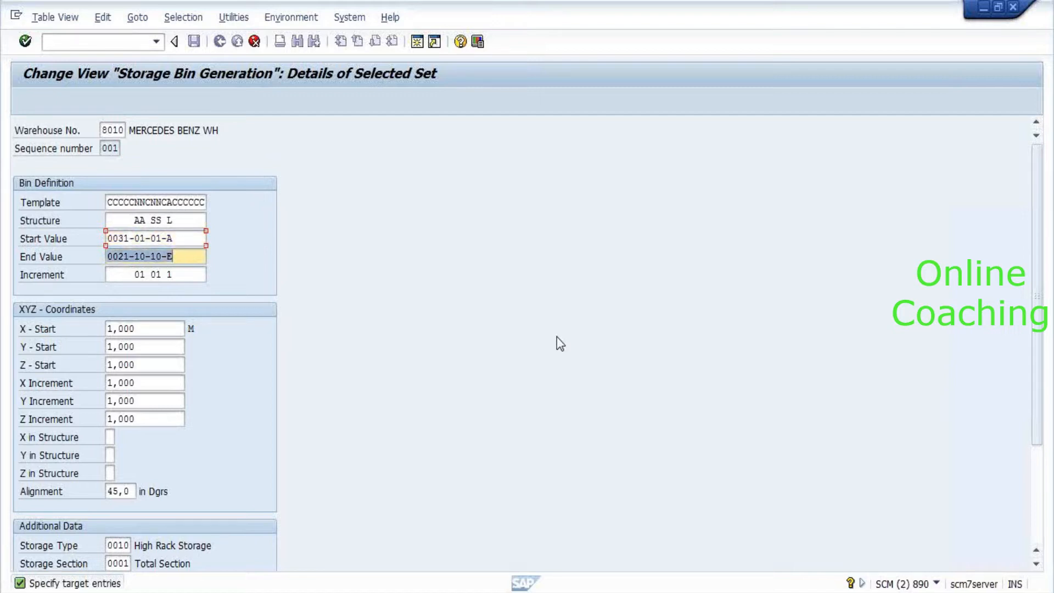
{"action": "type", "text": "3"}
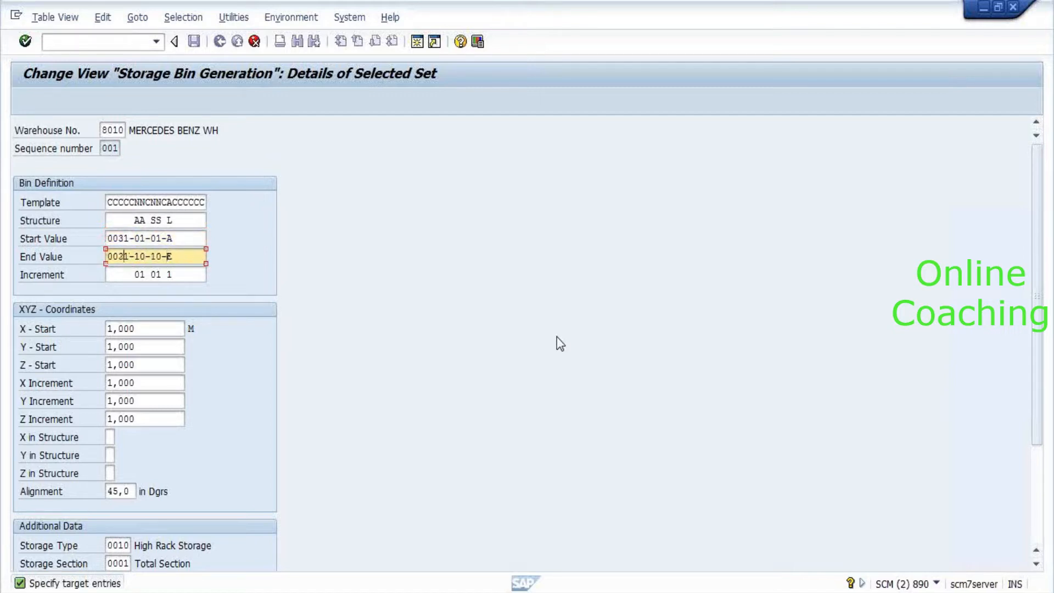
{"action": "key", "text": "Tab"}
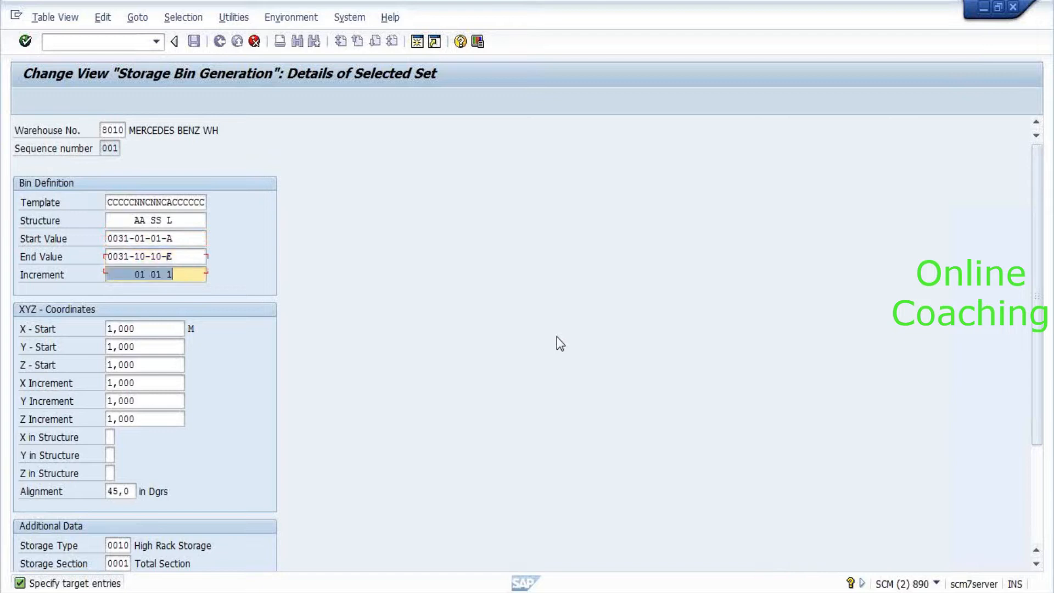
Set the storage type of the copied bin definition to 0020.
{"action": "key", "text": "Up"}
{"action": "key", "text": "Up"}
{"action": "key", "text": "Up"}
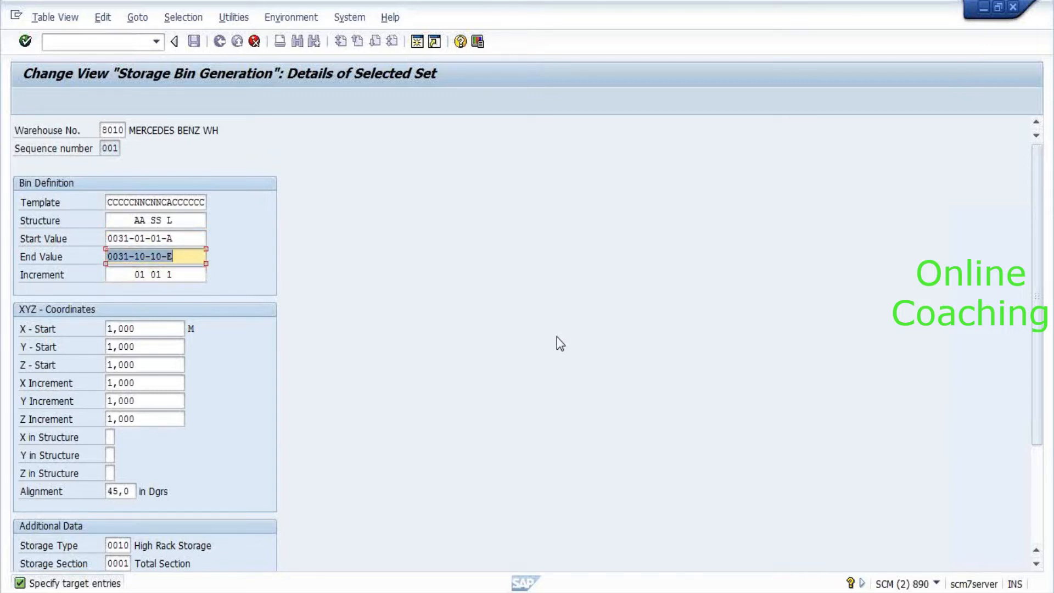
{"action": "key", "text": "Down"}
{"action": "key", "text": "Down"}
{"action": "key", "text": "Down"}
{"action": "key", "text": "Down"}
{"action": "key", "text": "Down"}
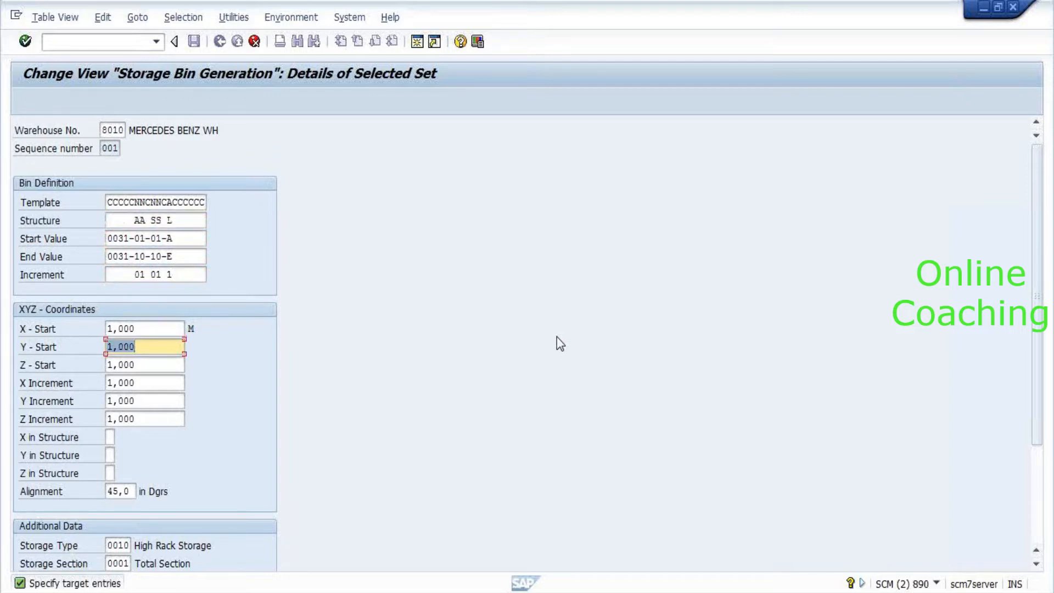
{"action": "key", "text": "Down"}
{"action": "key", "text": "Down"}
{"action": "key", "text": "Down"}
{"action": "key", "text": "Down"}
{"action": "key", "text": "Down"}
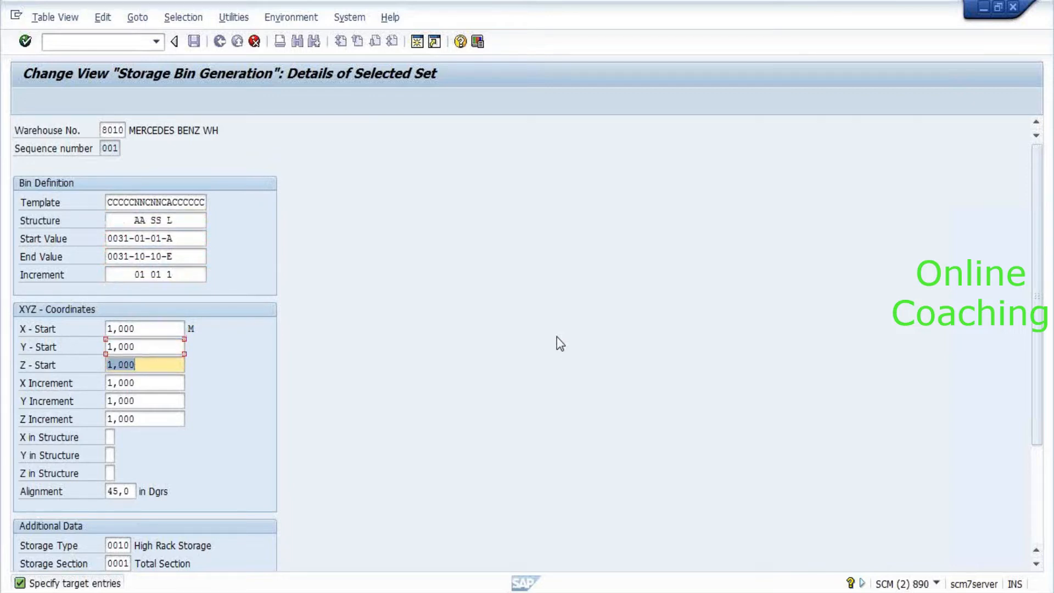
{"action": "key", "text": "Down"}
{"action": "key", "text": "Down"}
{"action": "key", "text": "Down"}
{"action": "key", "text": "Down"}
{"action": "key", "text": "Down"}
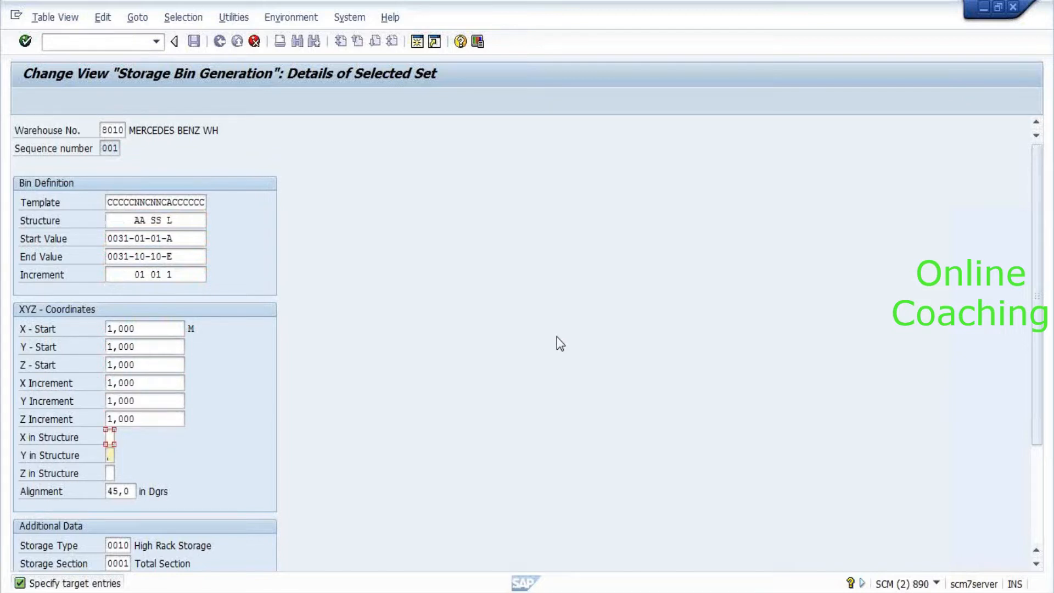
{"action": "key", "text": "Up"}
{"action": "type", "text": "0020"}
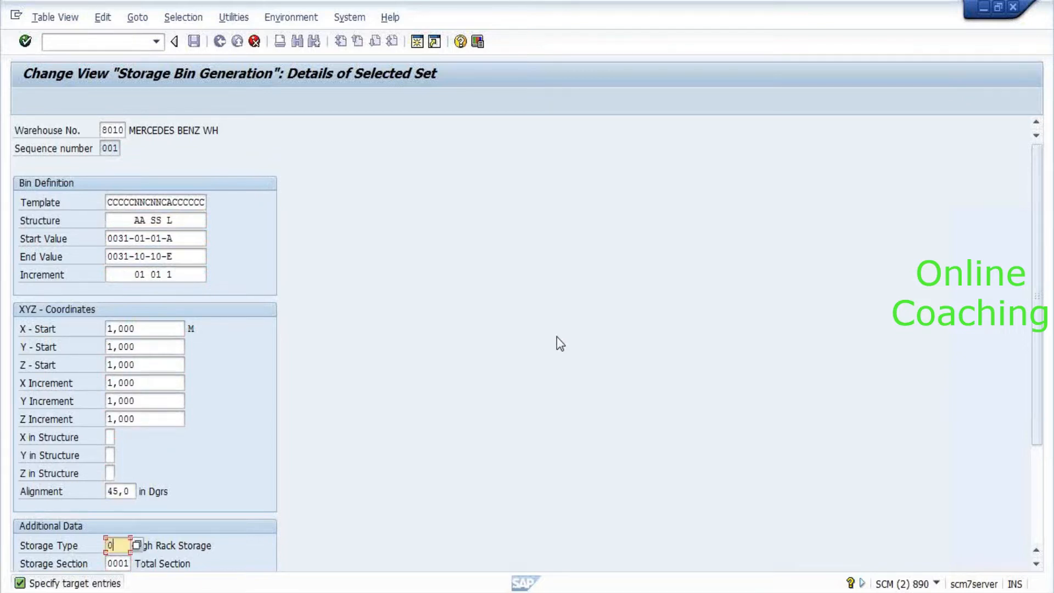
{"action": "key", "text": "Down"}
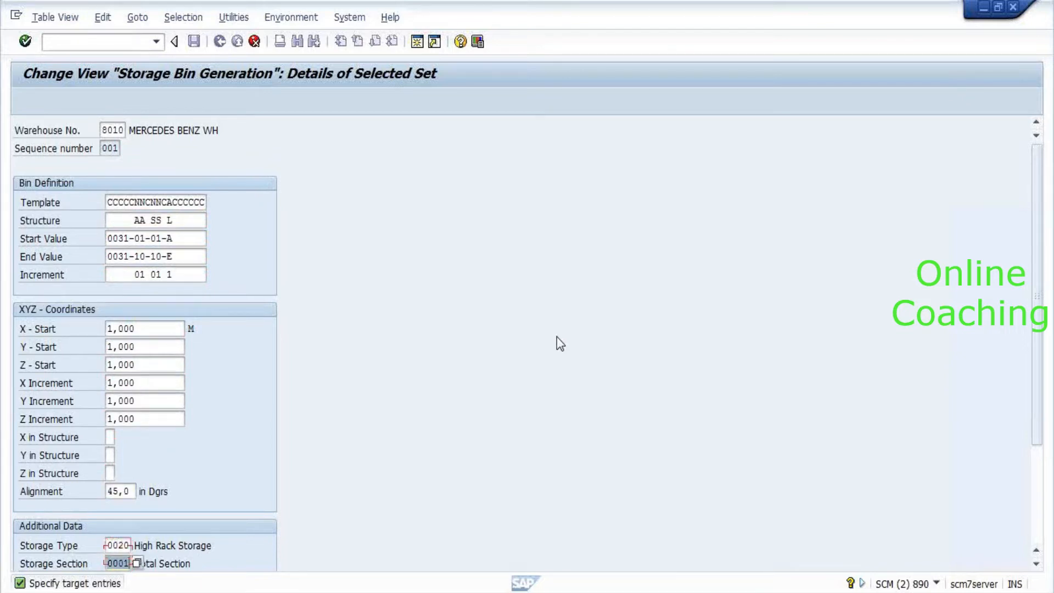
{"action": "key", "text": "Return"}
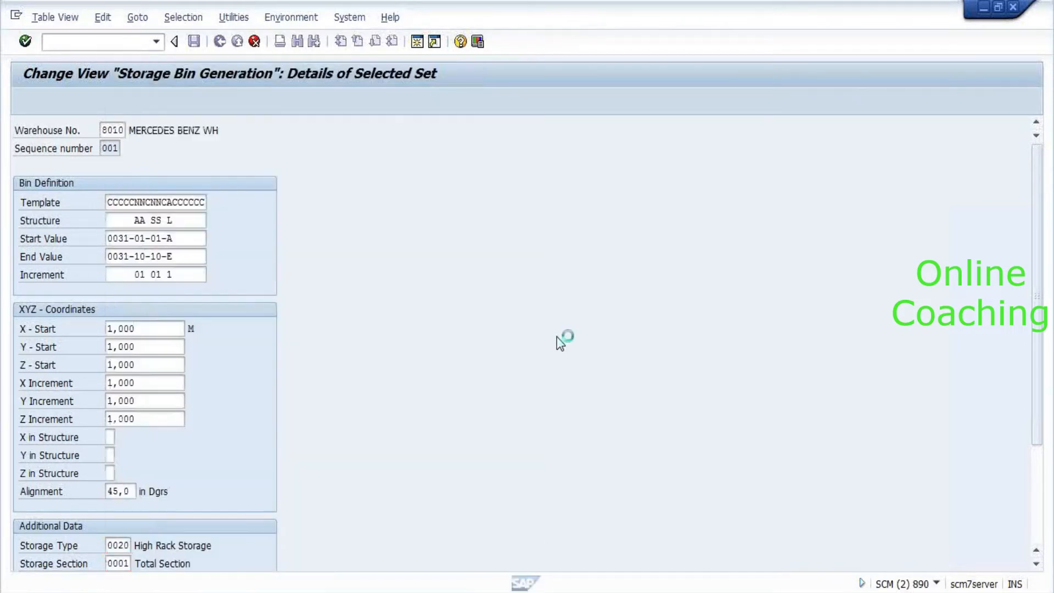
Choose storage bin type P002 from the F4 list and accept the copied entry.
{"action": "scroll", "coordinate": [558, 434], "scroll_direction": "down", "scroll_amount": 1}
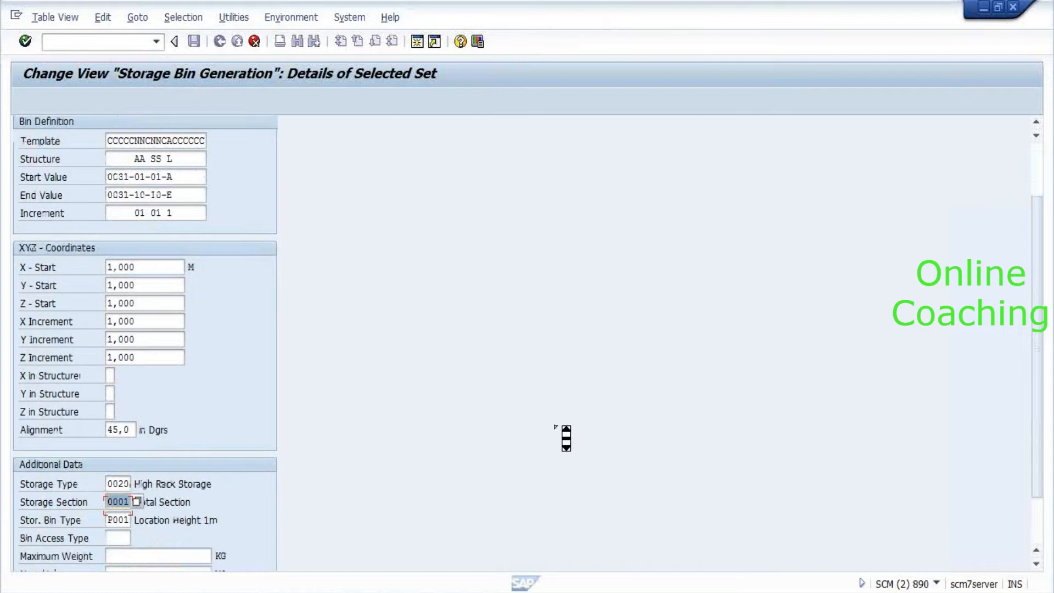
{"action": "scroll", "coordinate": [566, 437], "scroll_direction": "down", "scroll_amount": 2}
{"action": "key", "text": "Tab"}
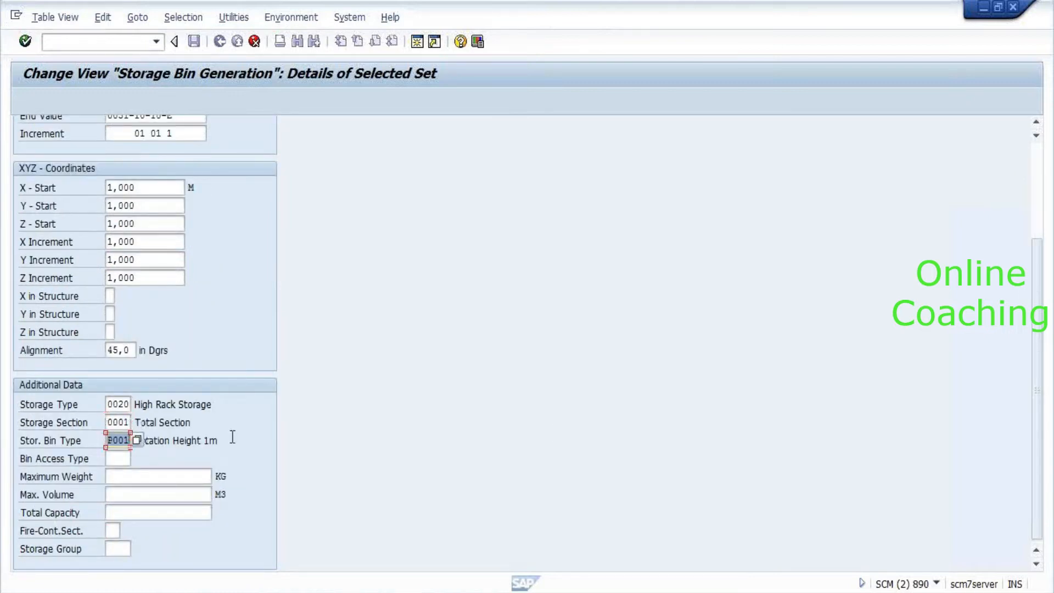
{"action": "key", "text": "F4"}
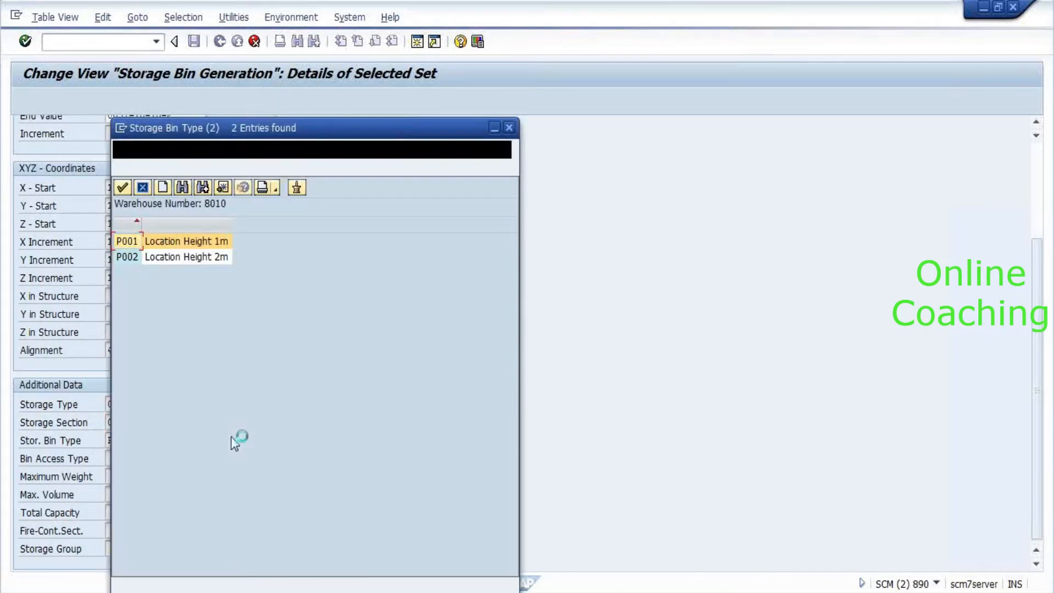
{"action": "key", "text": "Down"}
{"action": "key", "text": "Return"}
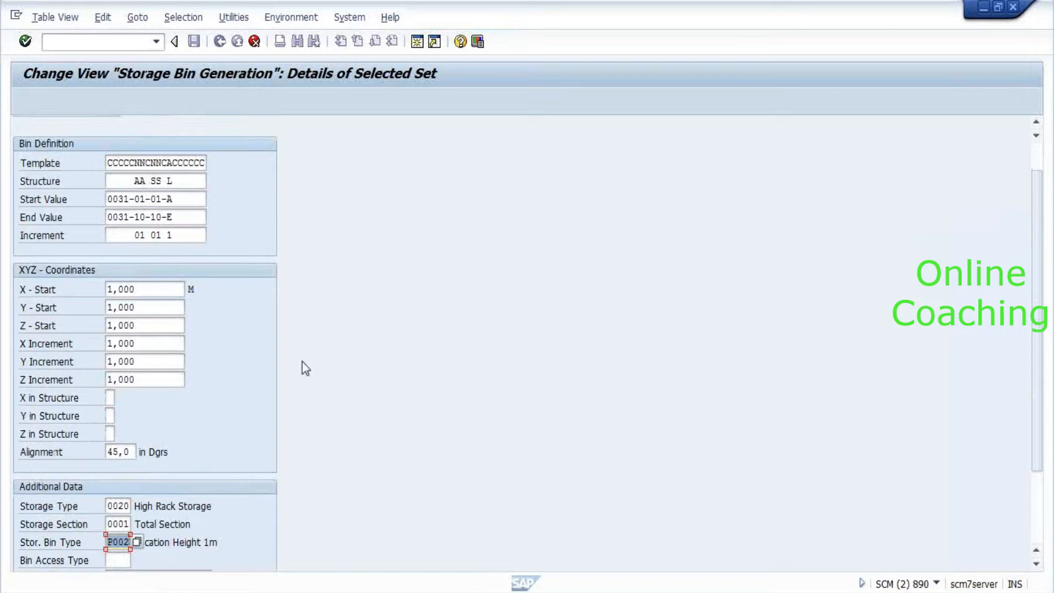
{"action": "key", "text": "Return"}
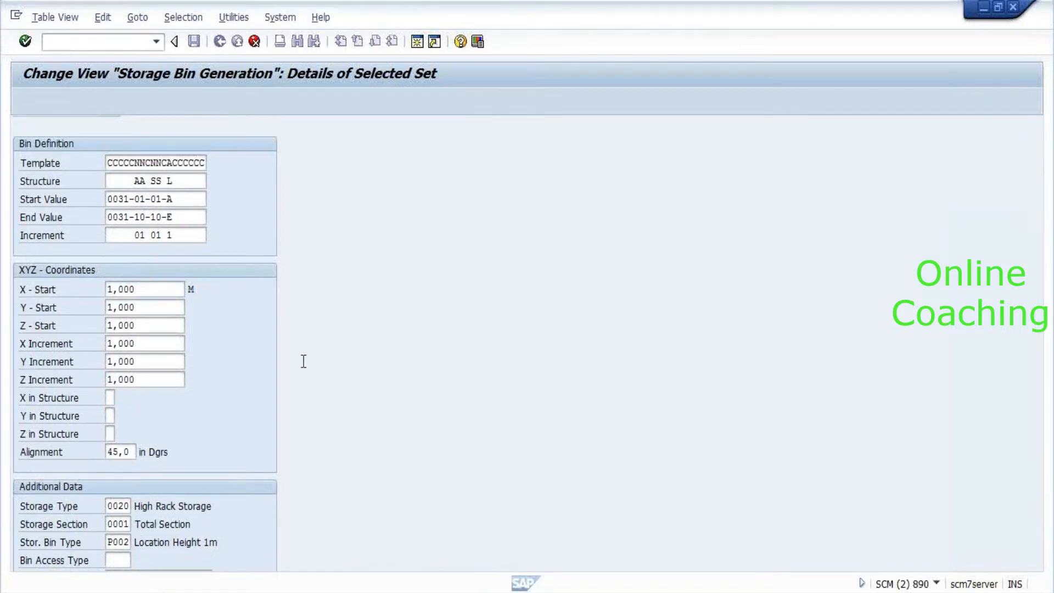
{"action": "key", "text": "Return"}
Save the new 8010/002 bin structure entry under a customizing request and leave the table.
{"action": "left_click", "coordinate": [194, 42]}
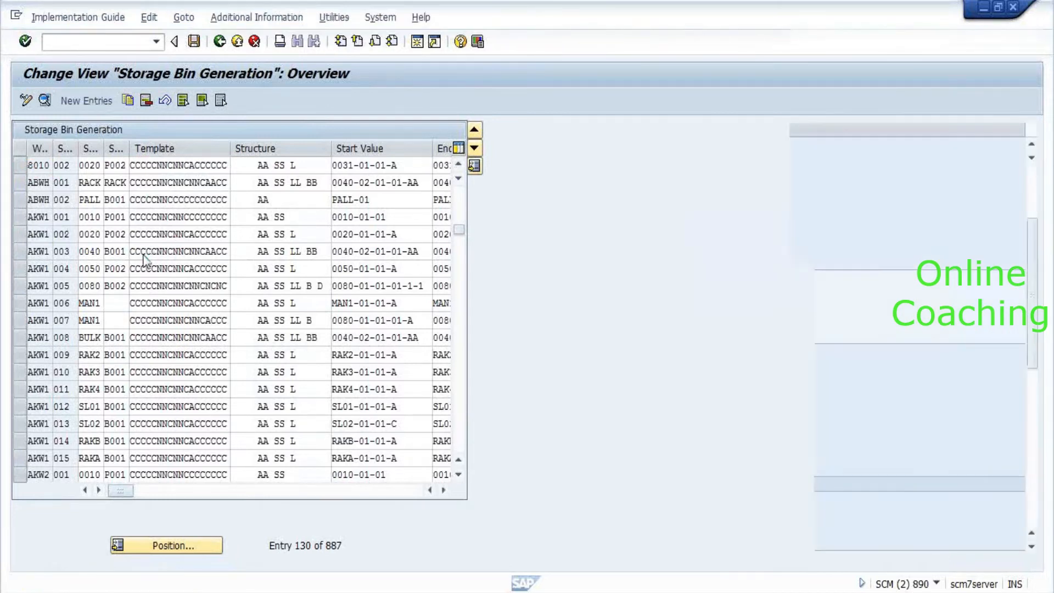
{"action": "left_click", "coordinate": [228, 277]}
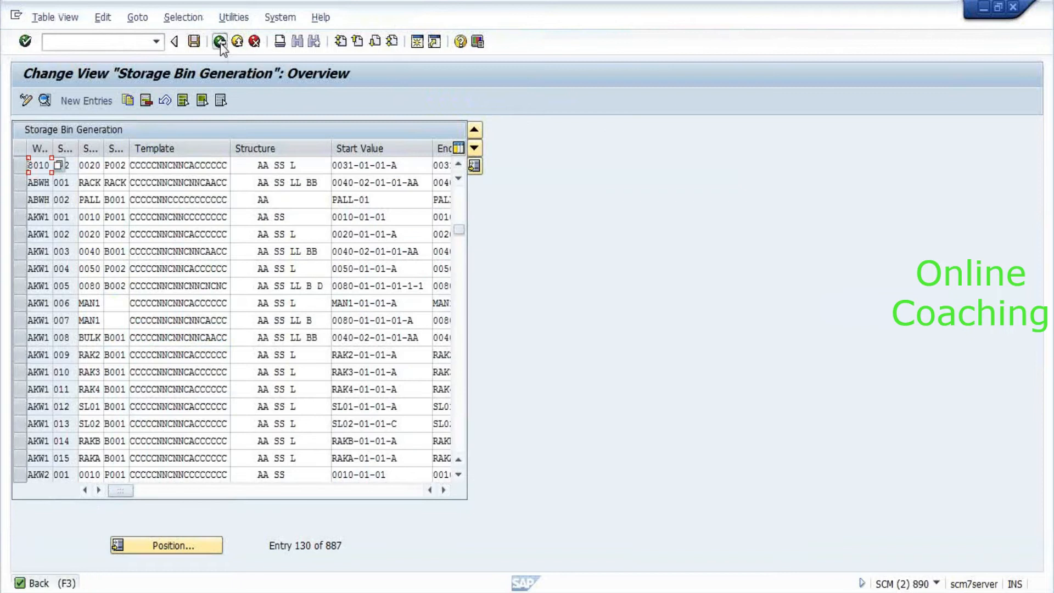
{"action": "left_click", "coordinate": [220, 42]}
{"action": "left_click", "coordinate": [220, 44]}
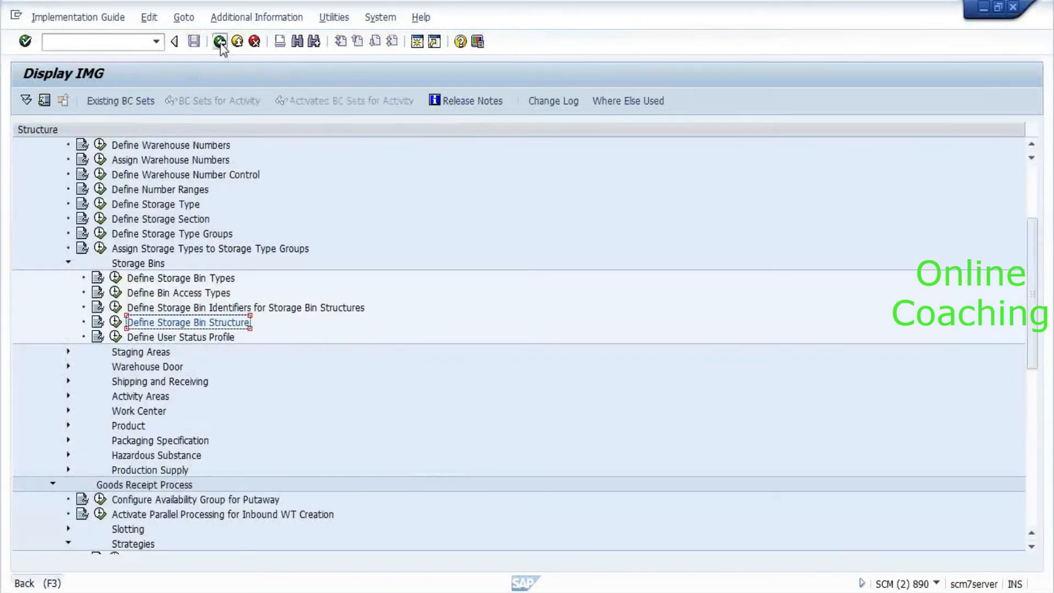
Navigate back to the Generate Storage Bins list for warehouse 8010.
{"action": "left_click", "coordinate": [220, 42]}
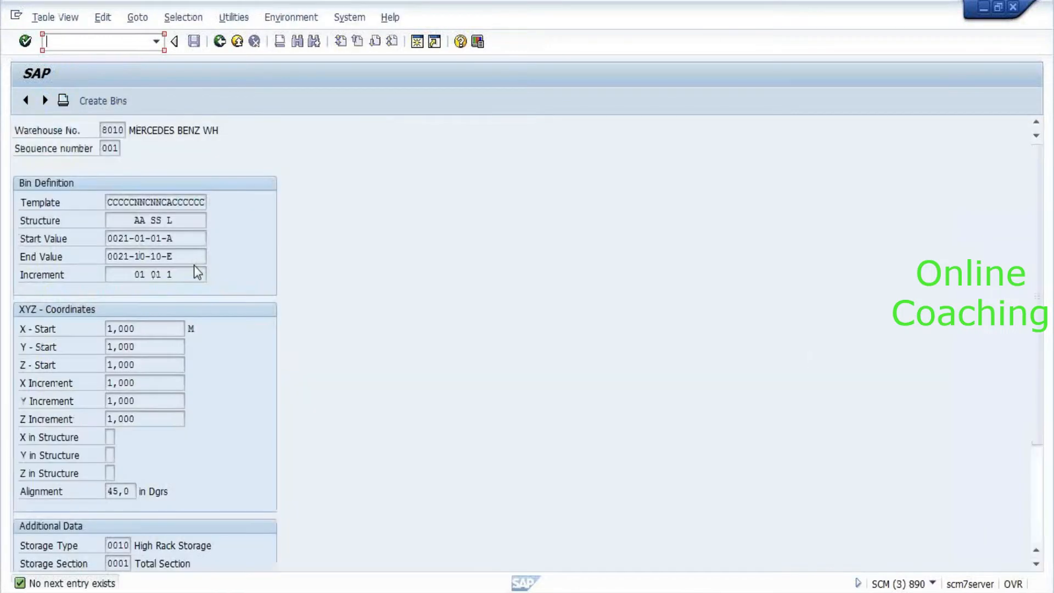
{"action": "left_click", "coordinate": [44, 101]}
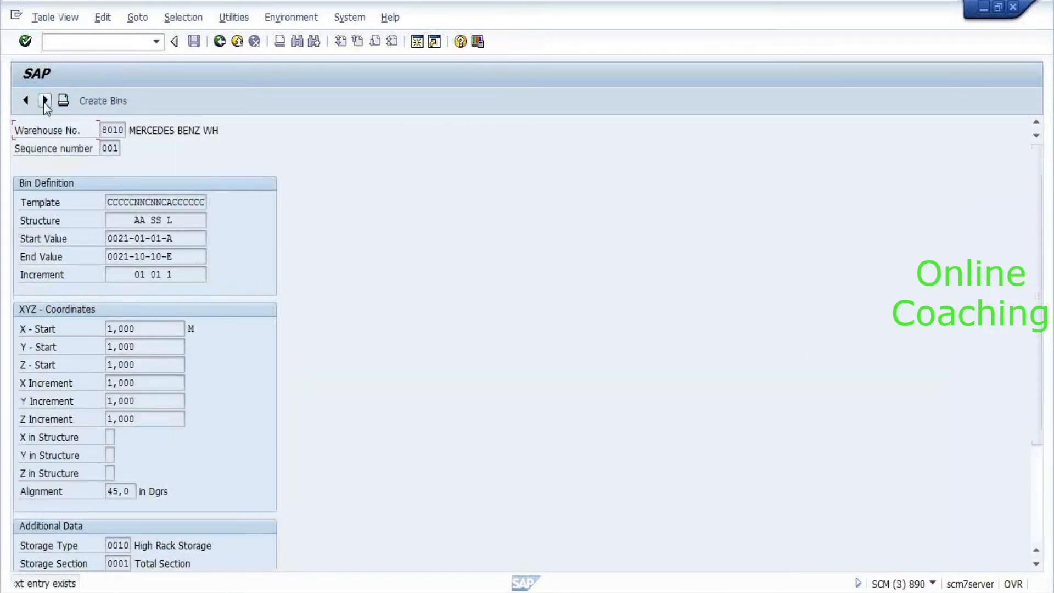
{"action": "left_click", "coordinate": [220, 41]}
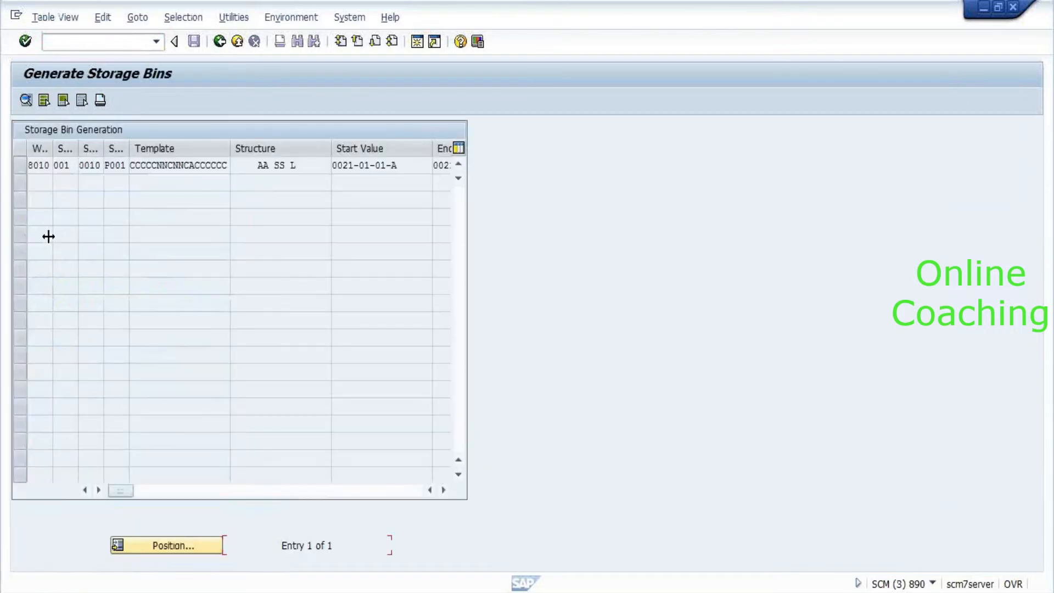
{"action": "left_click", "coordinate": [219, 41]}
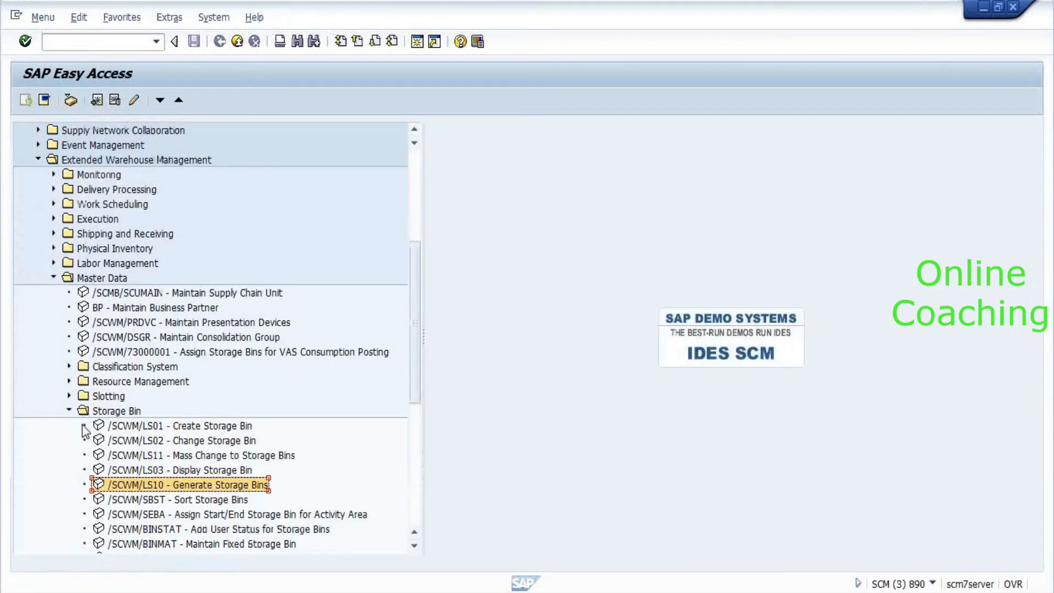
Open bin generation entry 002 in /SCWM/LS10 and propose its storage bins.
{"action": "double_click", "coordinate": [121, 486]}
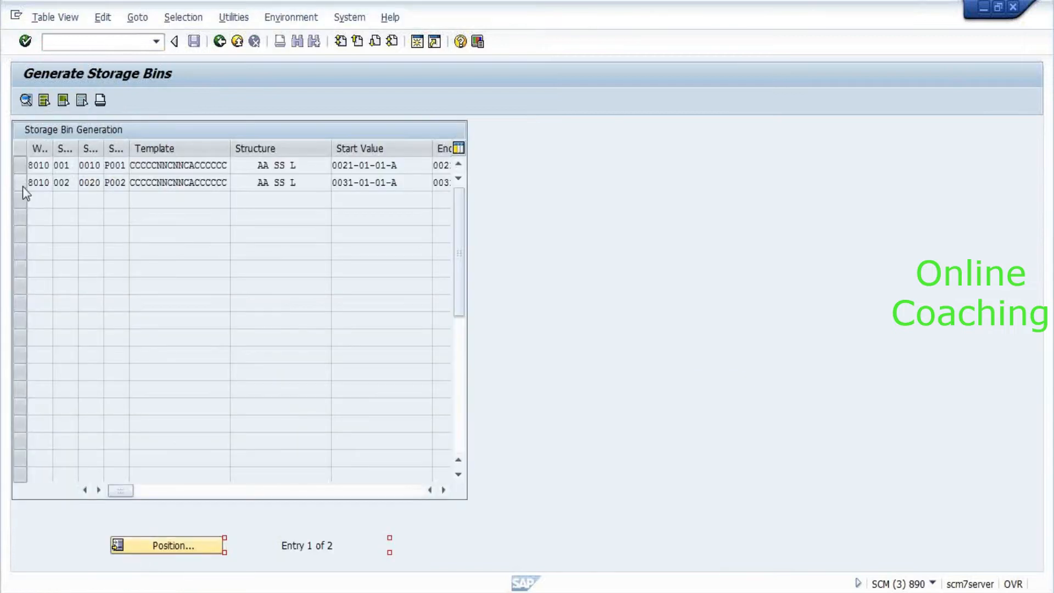
{"action": "left_click", "coordinate": [21, 186]}
{"action": "left_click", "coordinate": [25, 100]}
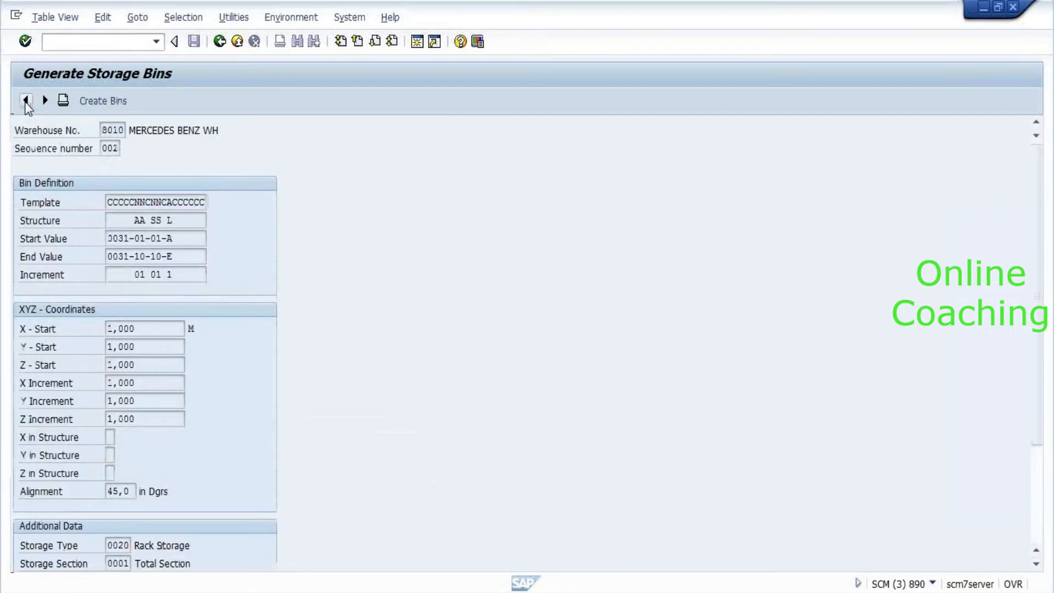
{"action": "left_click", "coordinate": [89, 106]}
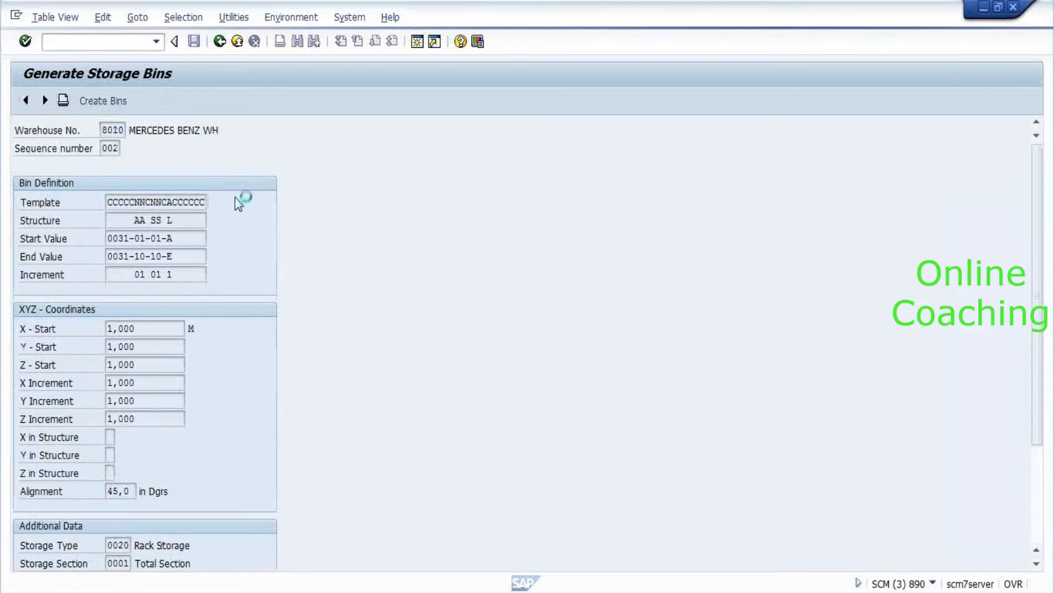
Start SPRO in the background, then create the 500 proposed bins from 0031-01-01-A.
{"action": "left_click", "coordinate": [118, 42]}
{"action": "type", "text": "spro"}
{"action": "key", "text": "Return"}
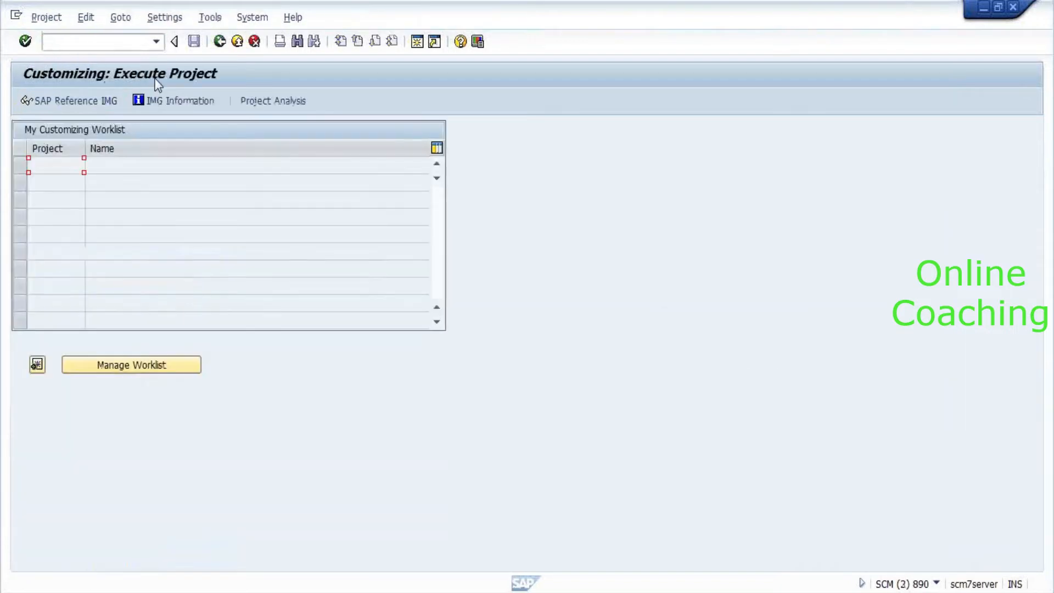
{"action": "key", "text": "alt+Tab"}
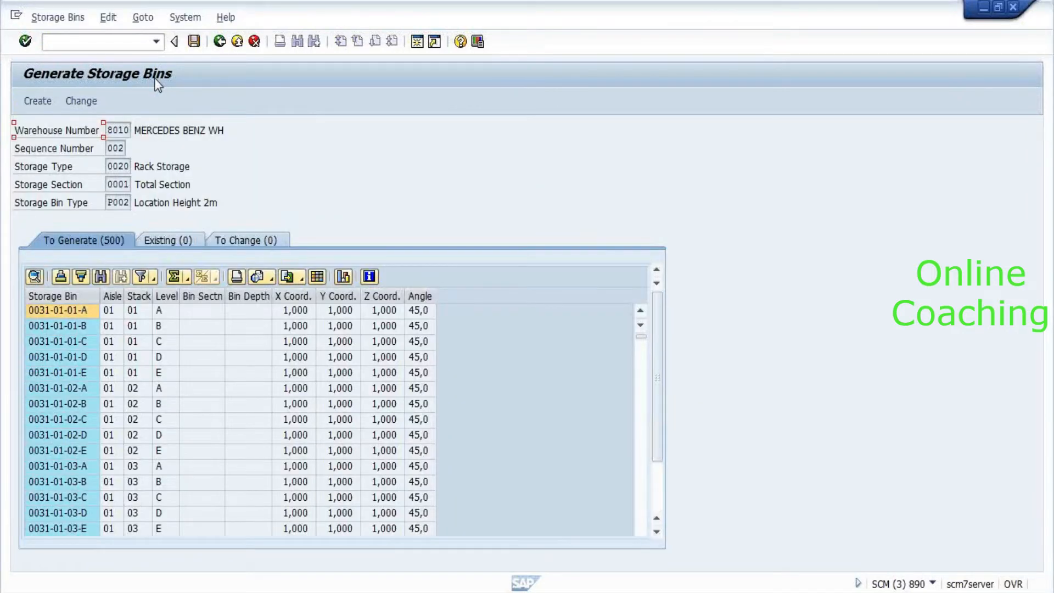
{"action": "left_click", "coordinate": [38, 101]}
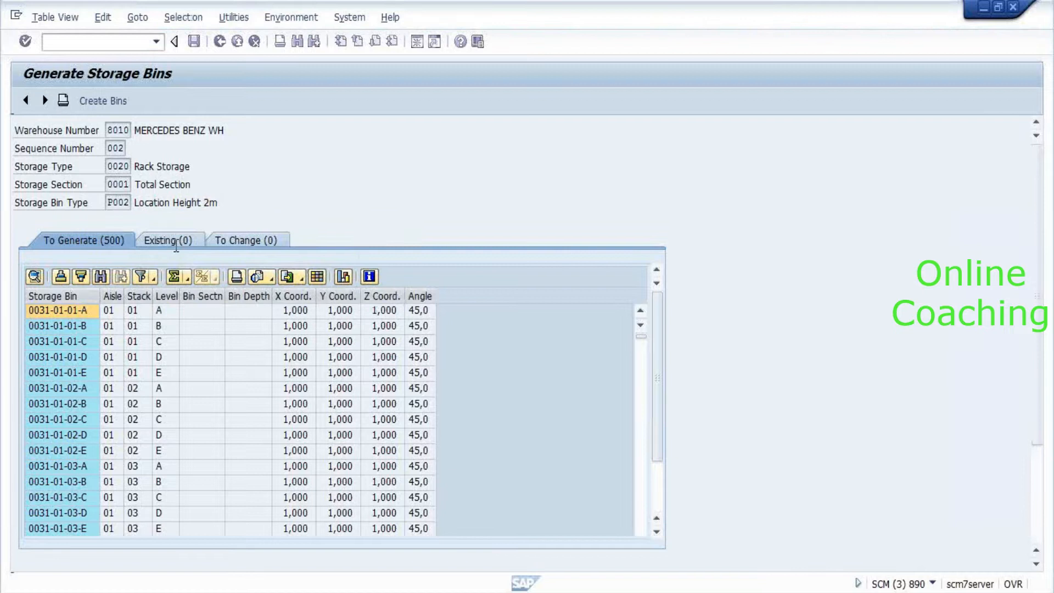
Leave the bin generation details and switch to the putaway task session for request 7301.
{"action": "left_click", "coordinate": [219, 43]}
{"action": "key", "text": "alt+Tab"}
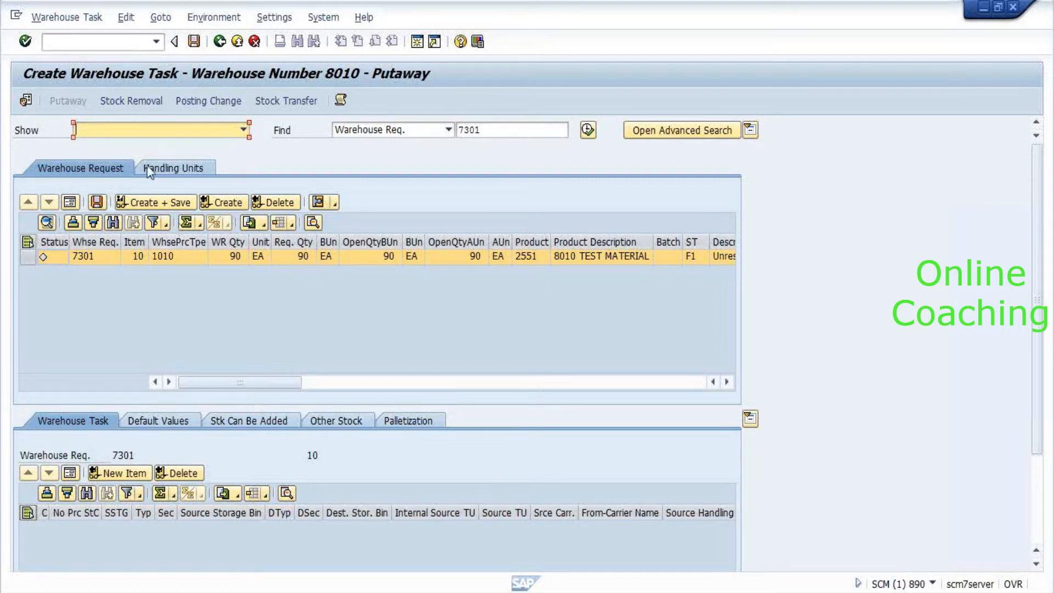
Attempt the putaway task for request 7301 and review the failed storage-type search log.
{"action": "left_click", "coordinate": [235, 203]}
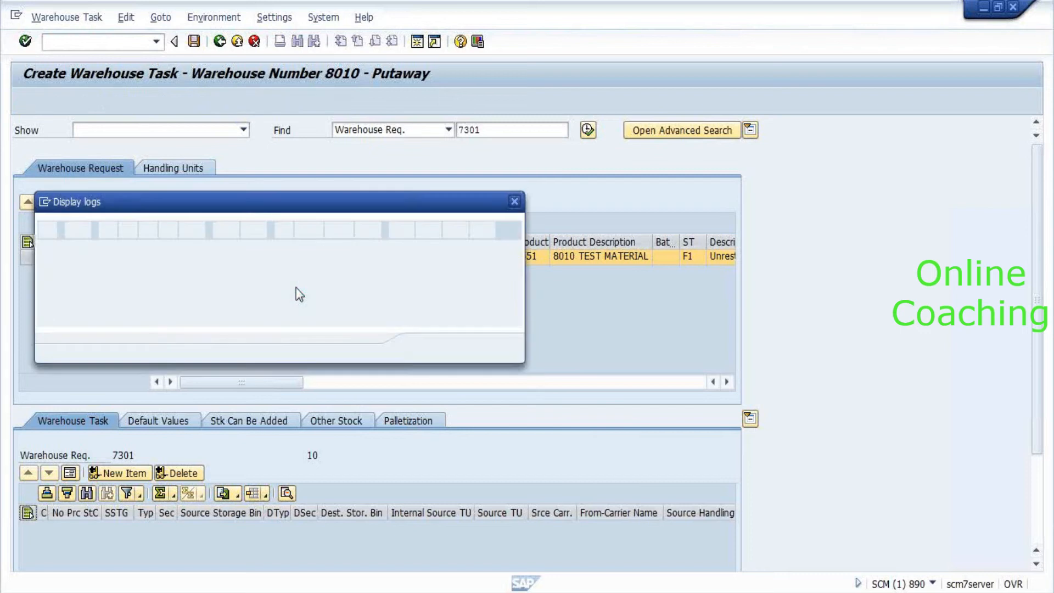
{"action": "left_click", "coordinate": [427, 350]}
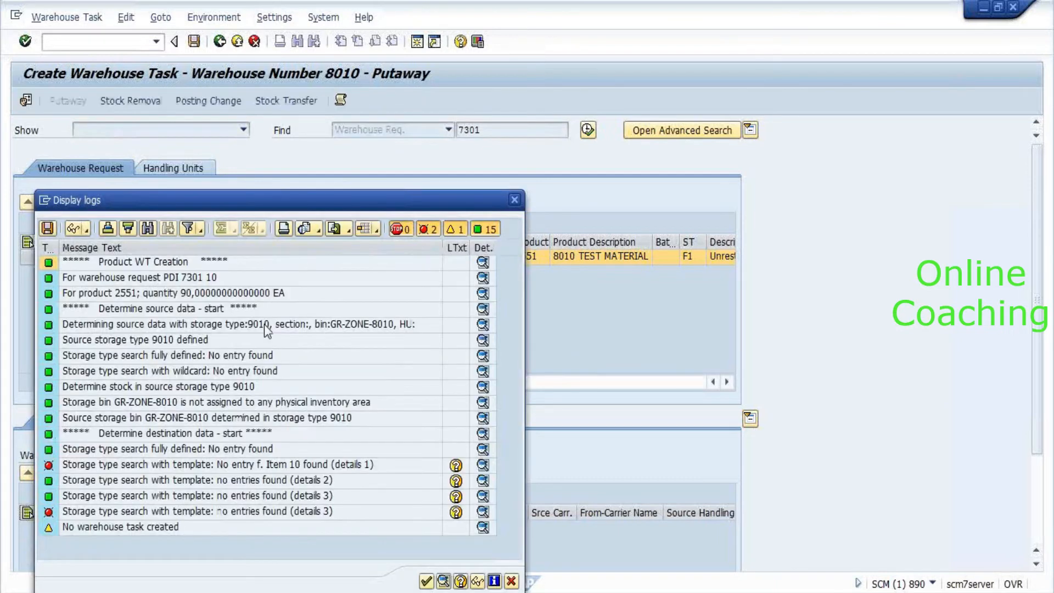
{"action": "left_click", "coordinate": [203, 465]}
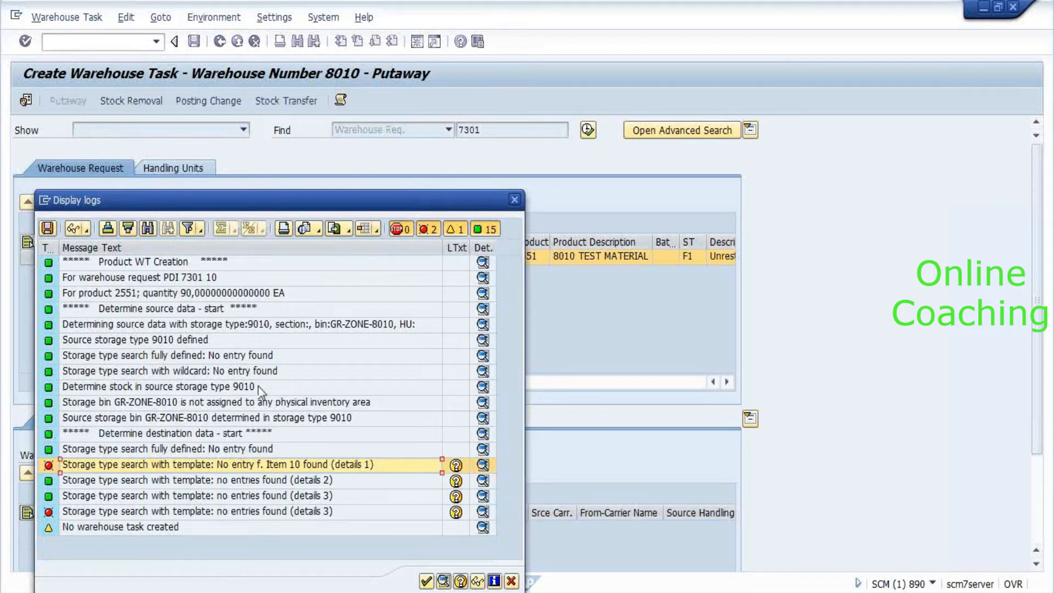
{"action": "left_click", "coordinate": [186, 388]}
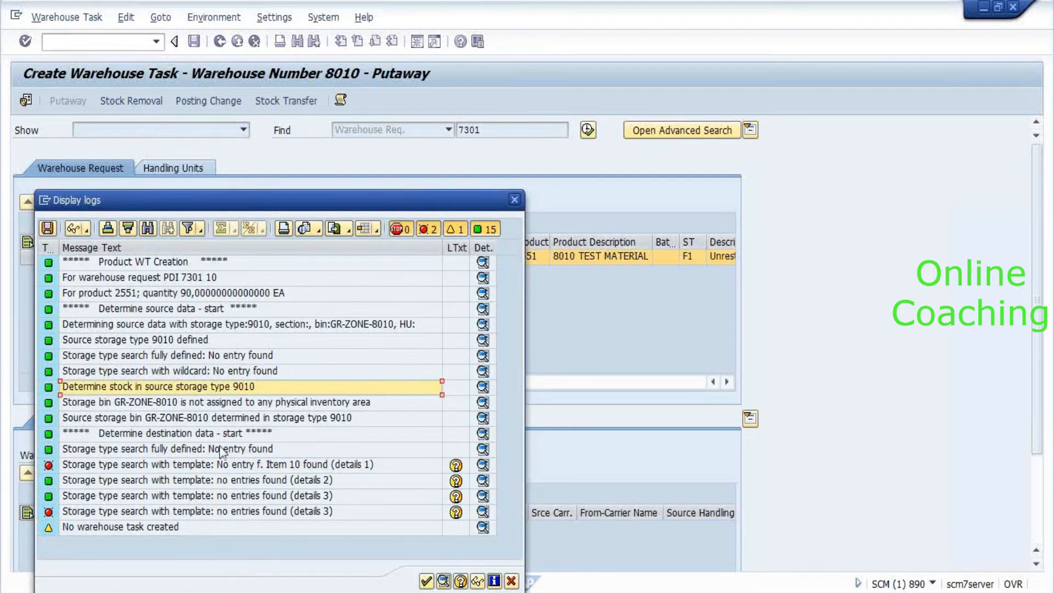
{"action": "left_click", "coordinate": [212, 406]}
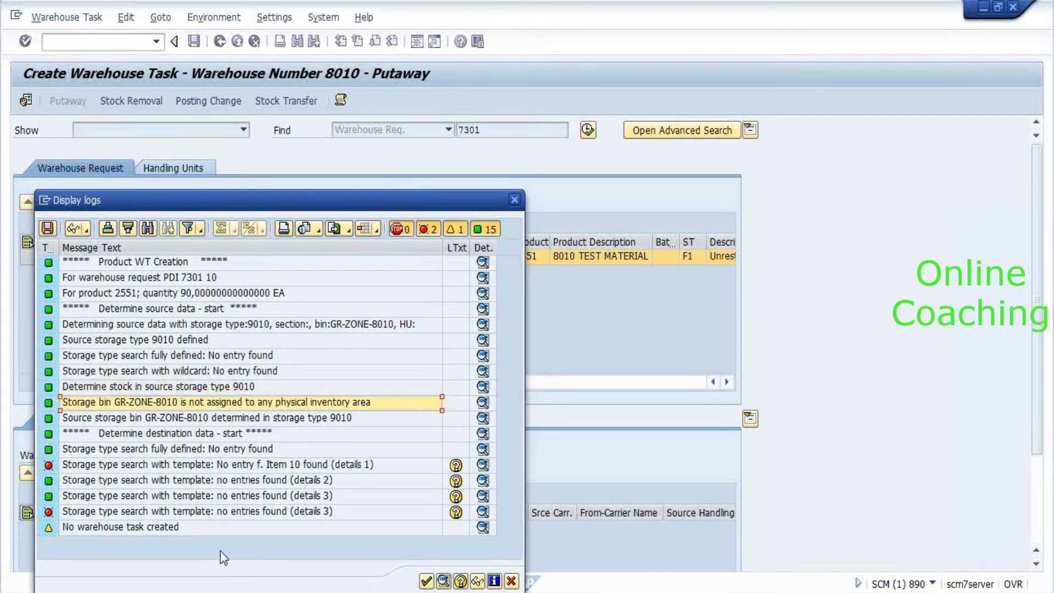
{"action": "left_click", "coordinate": [199, 433]}
{"action": "left_click", "coordinate": [198, 417]}
{"action": "left_click", "coordinate": [176, 461]}
{"action": "left_click", "coordinate": [182, 496]}
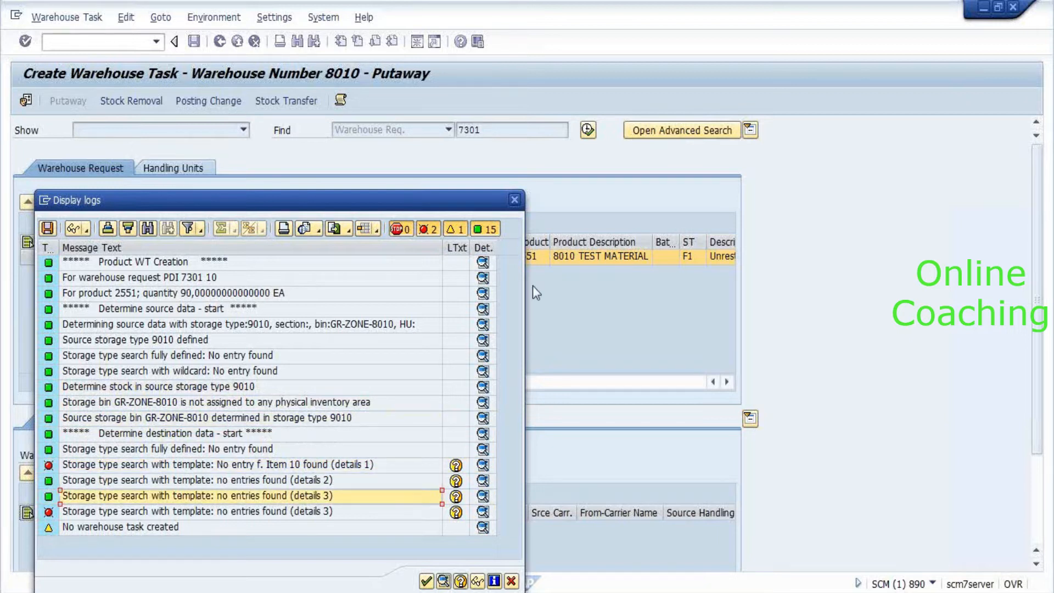
{"action": "left_click", "coordinate": [515, 200]}
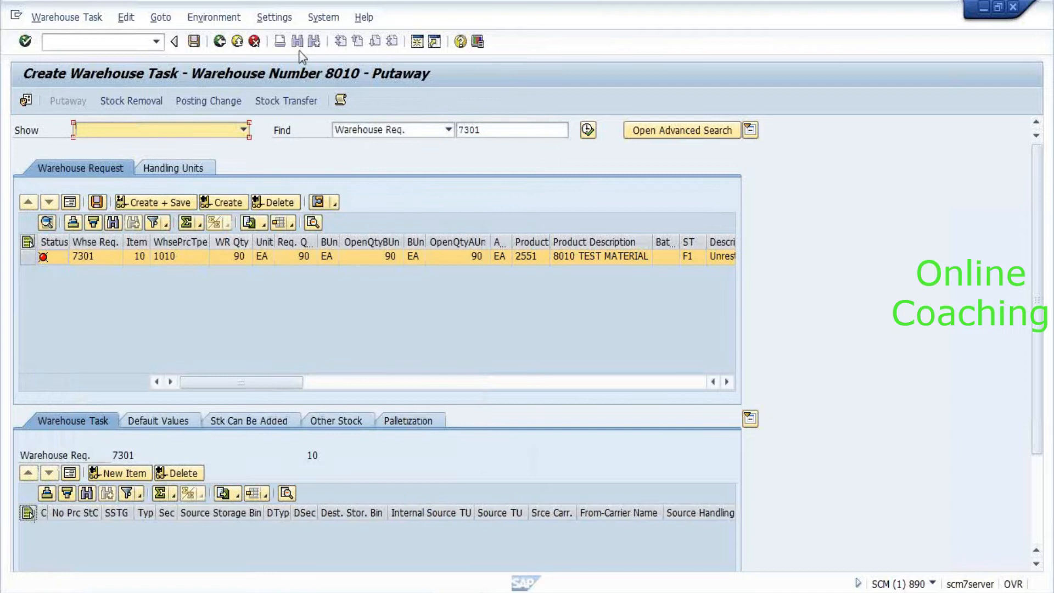
Exit without saving, refresh the inbound delivery, and add a new task item for 7301.
{"action": "left_click", "coordinate": [221, 42]}
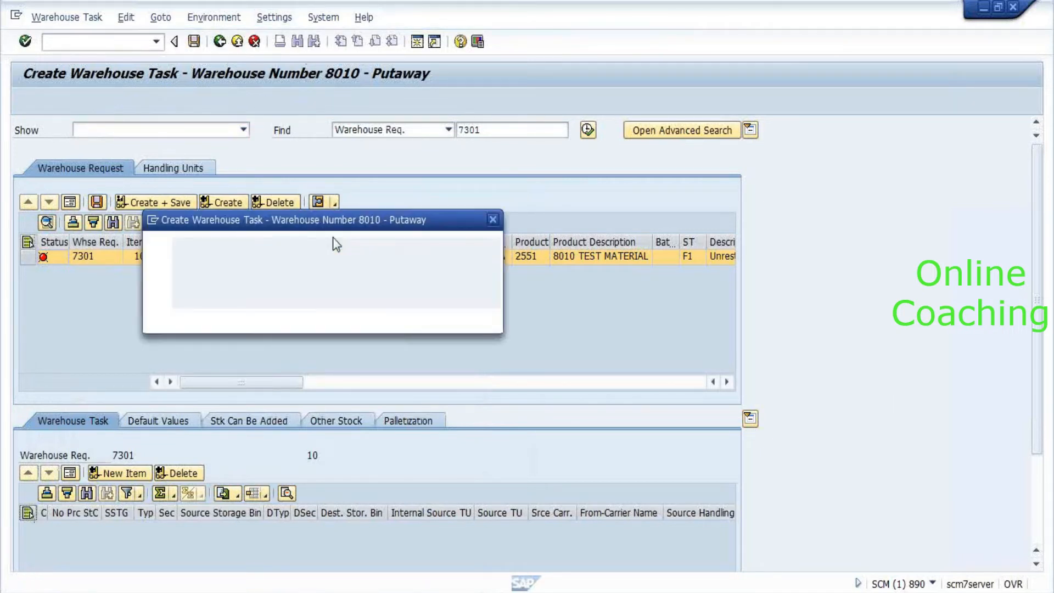
{"action": "left_click", "coordinate": [289, 321]}
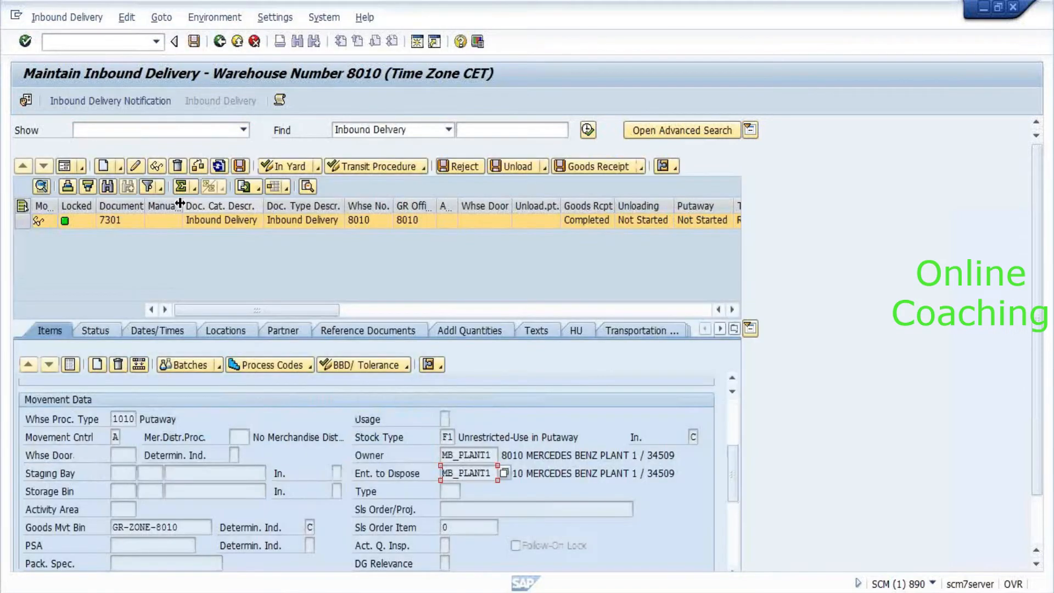
{"action": "left_click", "coordinate": [220, 166]}
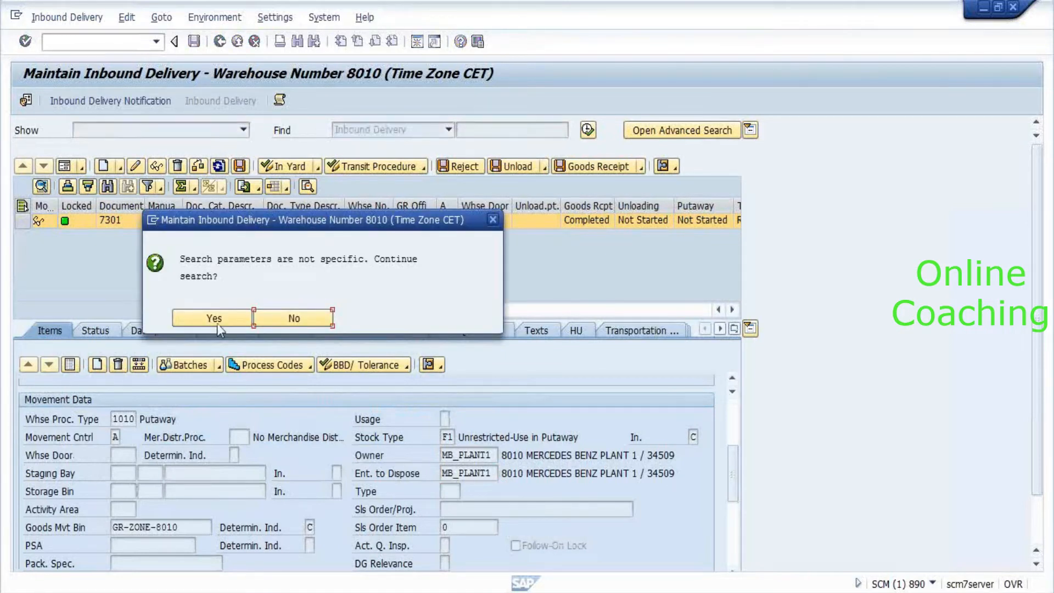
{"action": "left_click", "coordinate": [194, 319]}
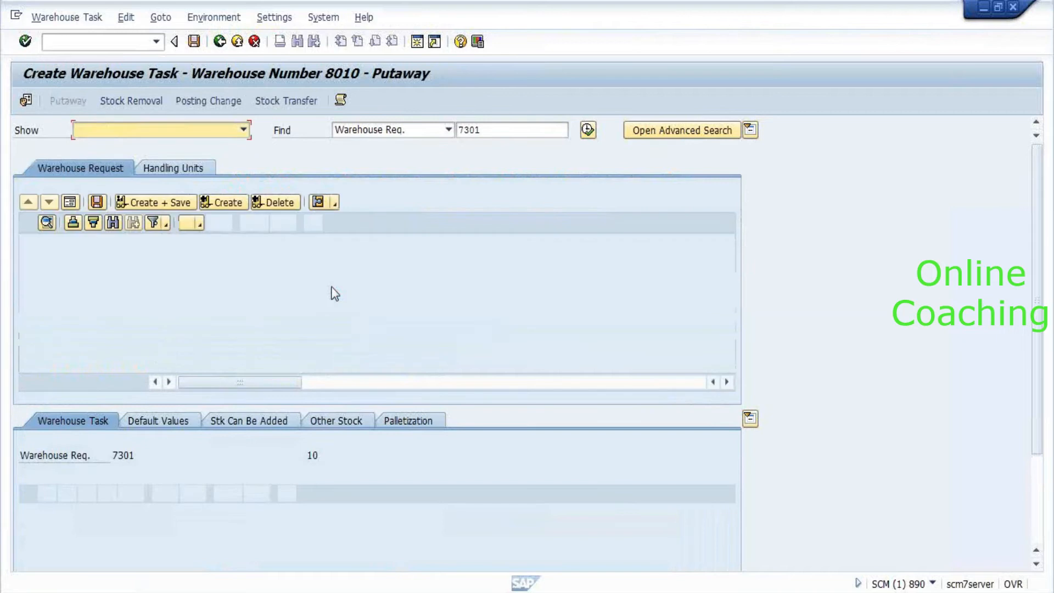
{"action": "left_click", "coordinate": [118, 475]}
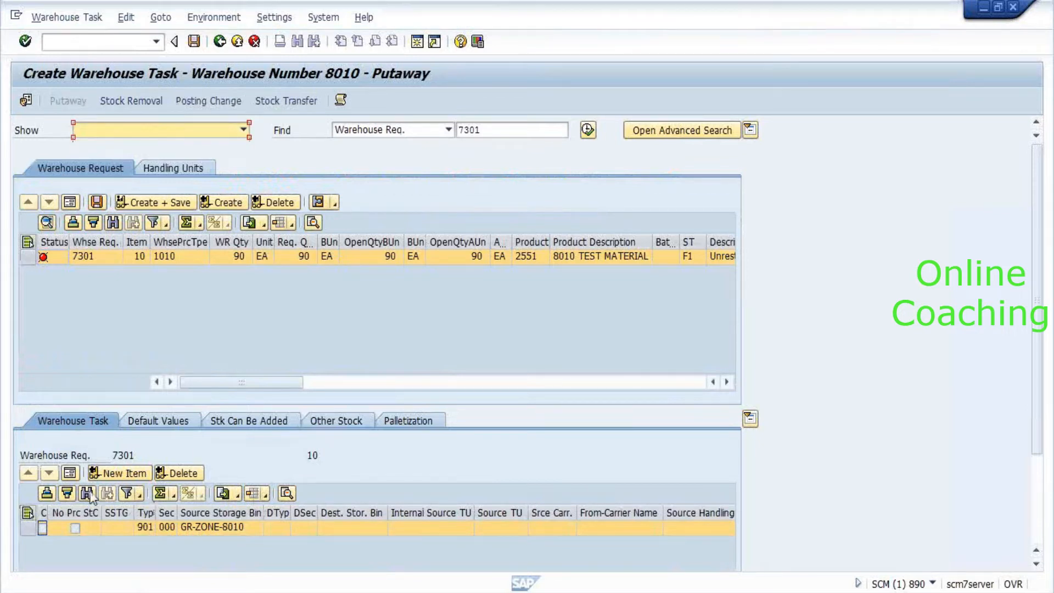
{"action": "left_click", "coordinate": [70, 475]}
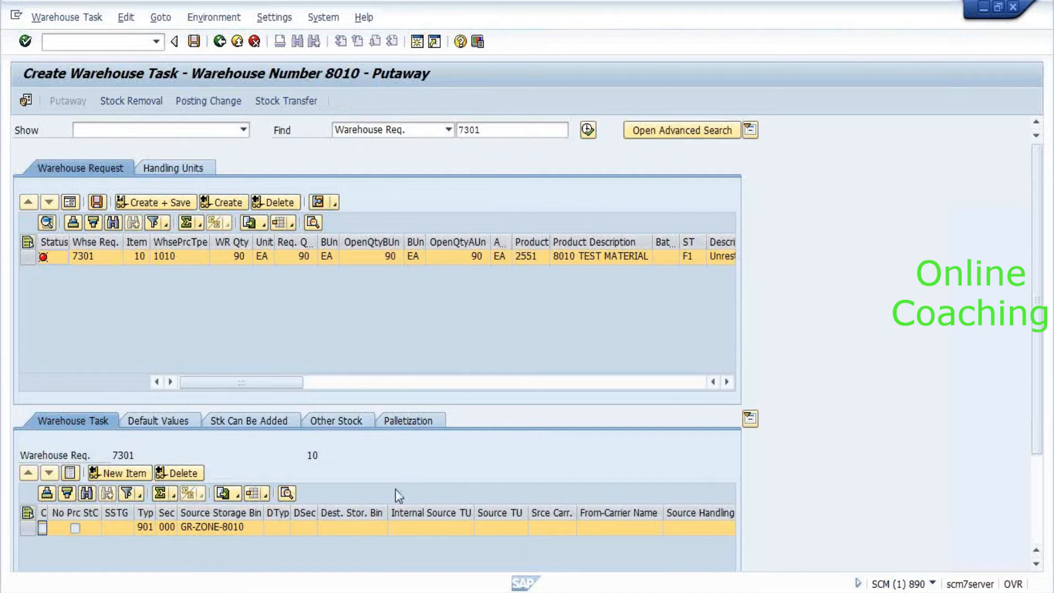
Scroll the item details and select item 10's quantity and source bin fields.
{"action": "scroll", "coordinate": [828, 288], "scroll_direction": "down", "scroll_amount": 1}
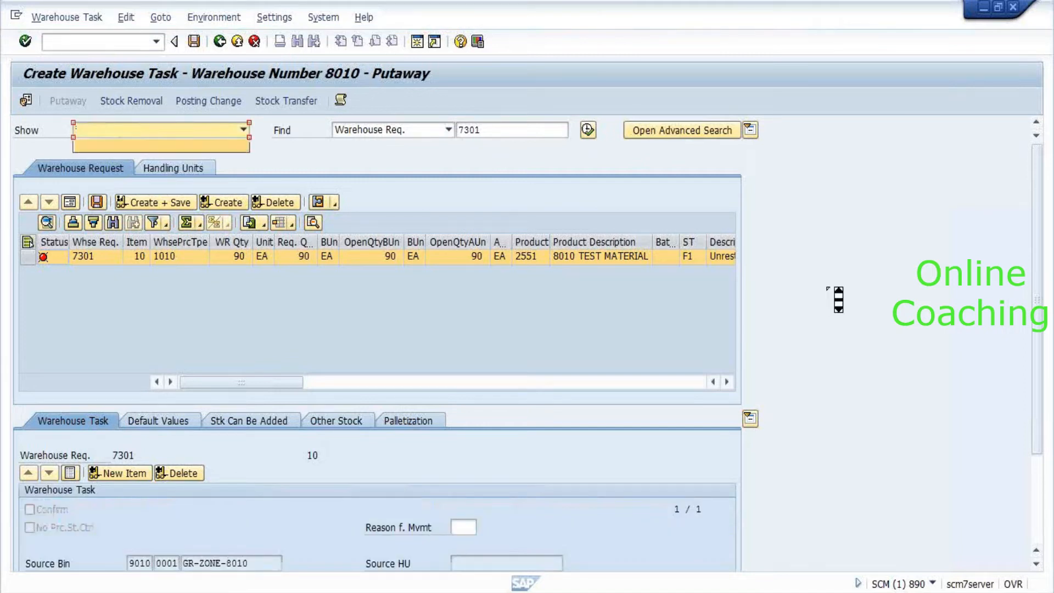
{"action": "left_click", "coordinate": [569, 480]}
{"action": "scroll", "coordinate": [569, 480], "scroll_direction": "down", "scroll_amount": 1}
{"action": "left_click", "coordinate": [700, 386]}
{"action": "left_click", "coordinate": [283, 260]}
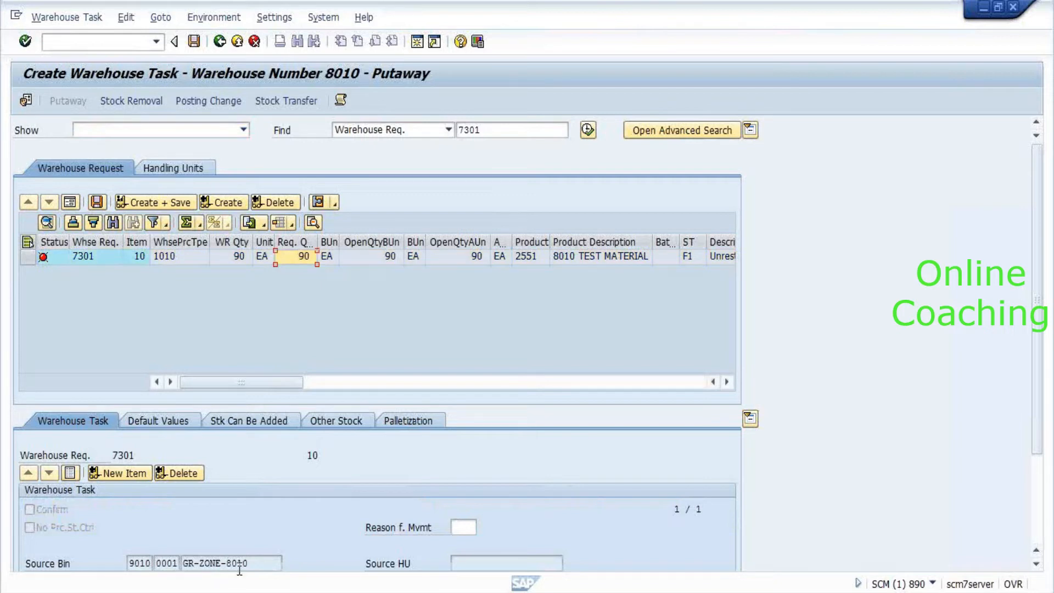
{"action": "left_click", "coordinate": [265, 565]}
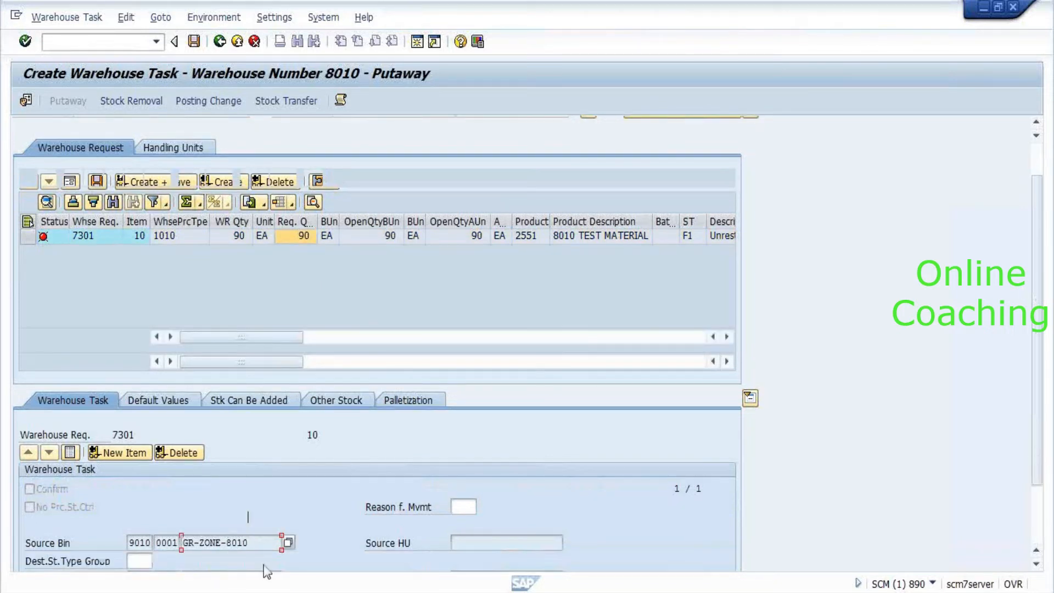
{"action": "scroll", "coordinate": [265, 571], "scroll_direction": "down", "scroll_amount": 1}
{"action": "scroll", "coordinate": [265, 571], "scroll_direction": "down", "scroll_amount": 2}
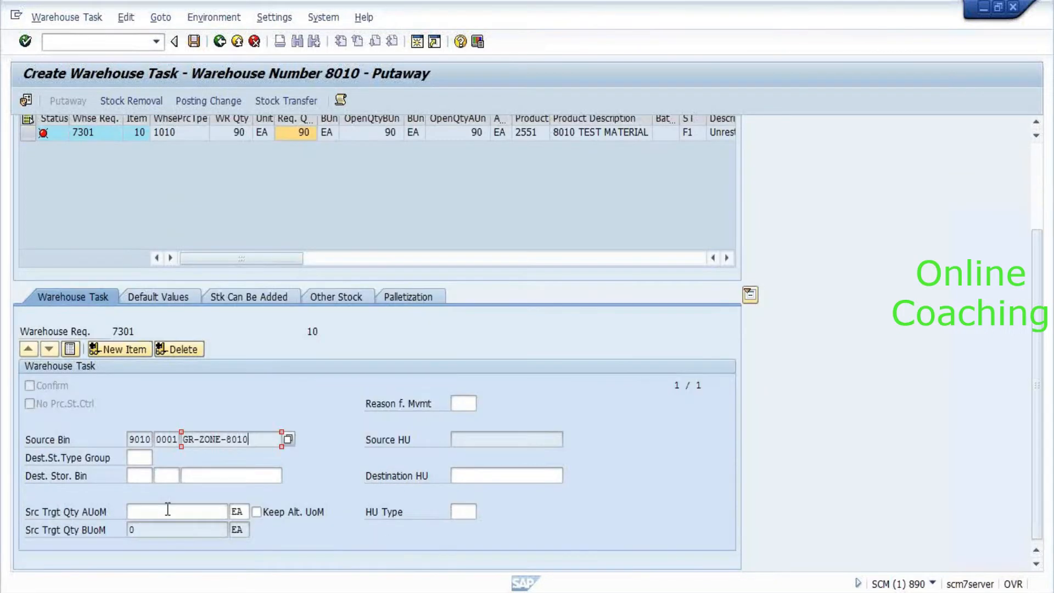
Enter destination storage type 0020 and section 0001, then list the empty destination bins.
{"action": "left_click", "coordinate": [140, 475]}
{"action": "type", "text": "0020"}
{"action": "key", "text": "Tab"}
{"action": "type", "text": "p"}
{"action": "key", "text": "BackSpace"}
{"action": "type", "text": "0001"}
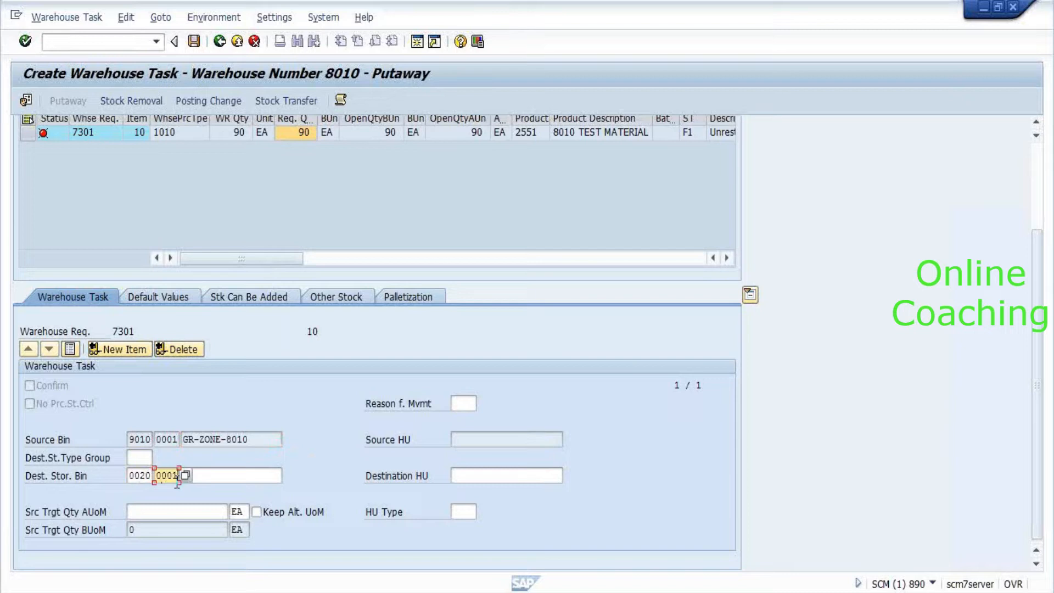
{"action": "key", "text": "Tab"}
{"action": "key", "text": "Return"}
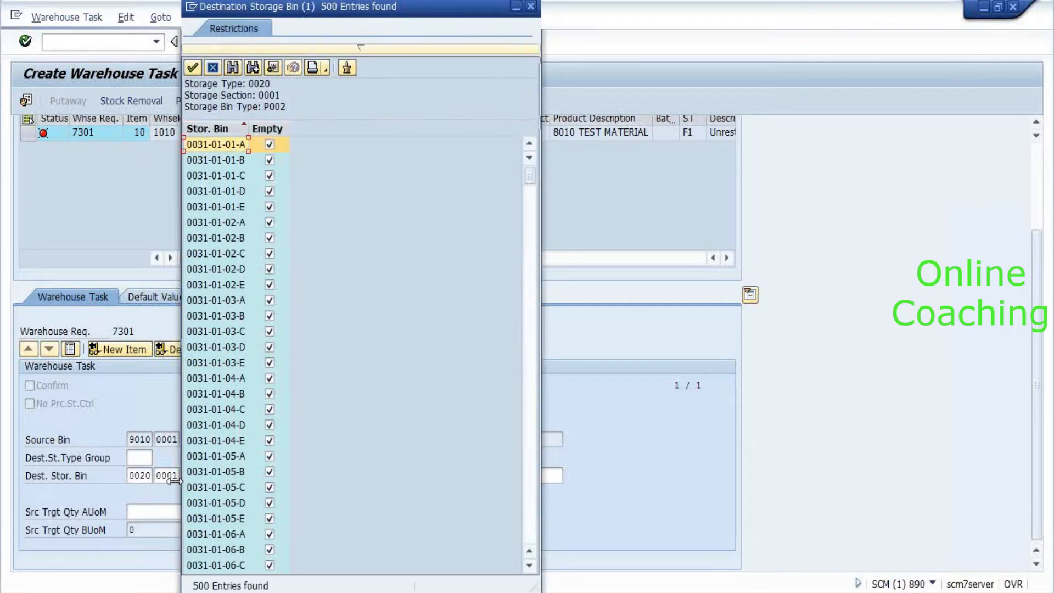
Set destination bin 0031-01-01-A with putaway quantity 90 EA, then switch to Generate Storage Bins.
{"action": "double_click", "coordinate": [222, 150]}
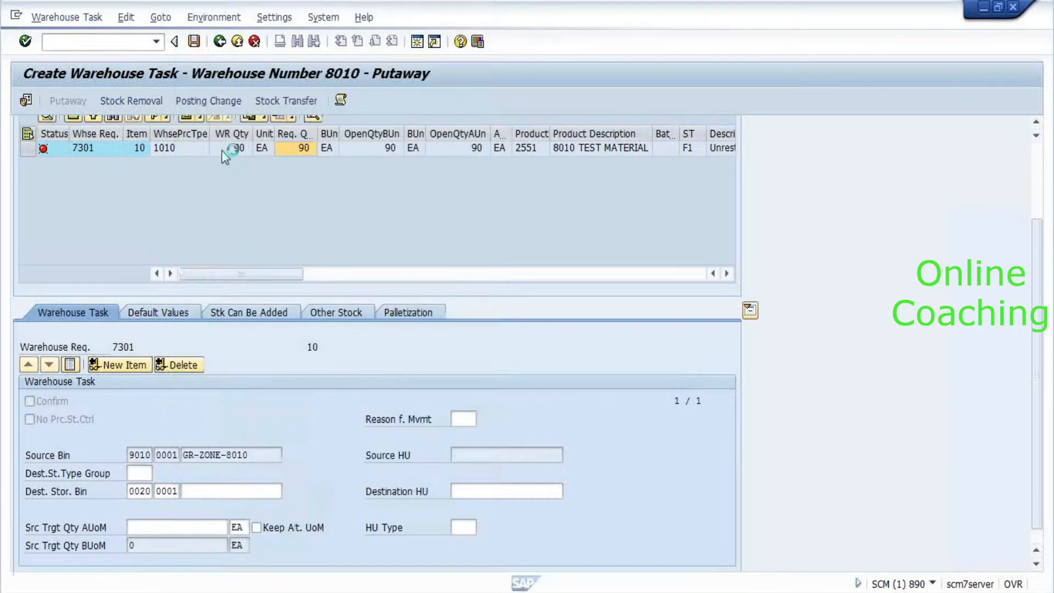
{"action": "key", "text": "Return"}
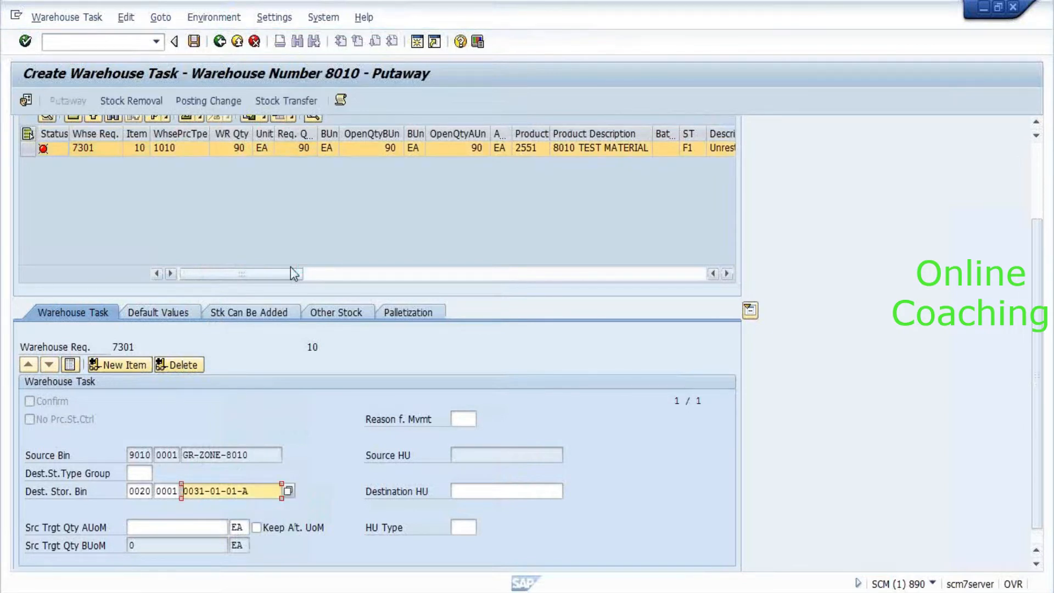
{"action": "left_click", "coordinate": [199, 524]}
{"action": "type", "text": "90"}
{"action": "key", "text": "Return"}
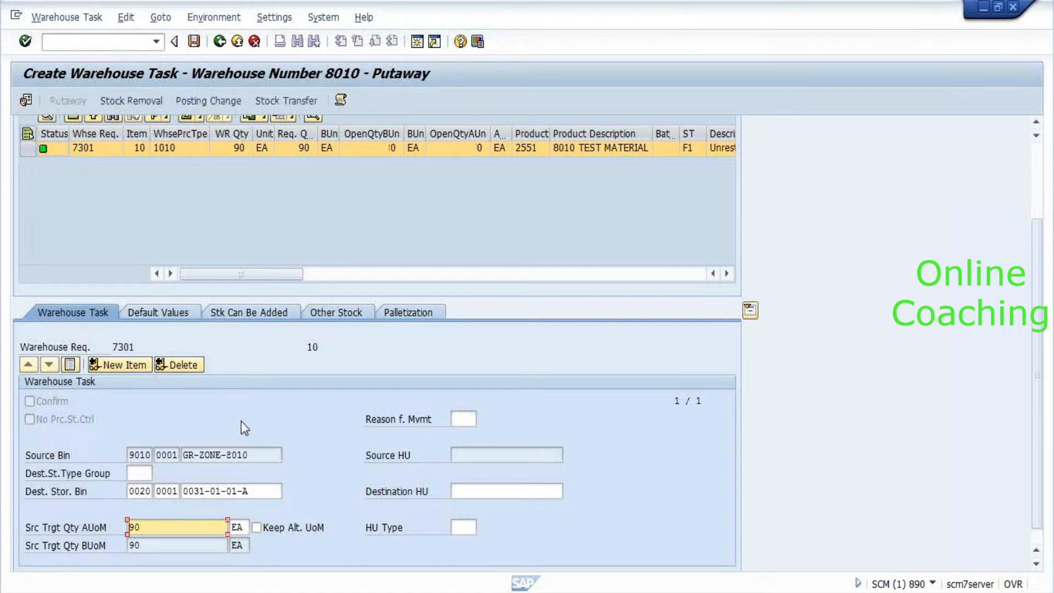
{"action": "key", "text": "alt+Tab"}
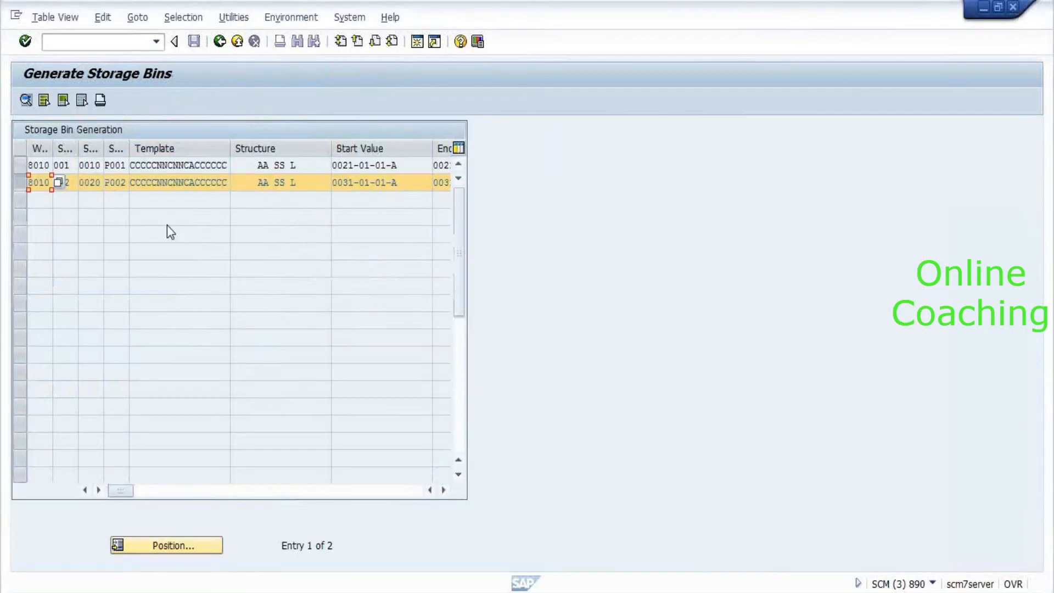
In SPRO, go to EWM > Goods Receipt Process > Strategies > Storage Type Search and open Define Storage Type Search Sequence for Putaway.
{"action": "key", "text": "alt+Tab"}
{"action": "key", "text": "alt+Tab"}
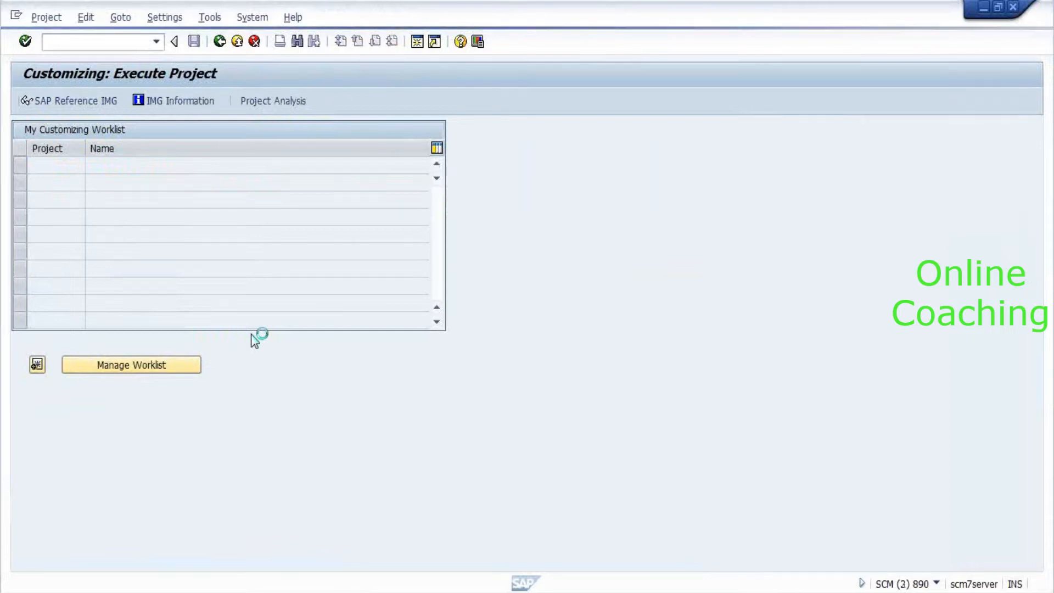
{"action": "double_click", "coordinate": [116, 246]}
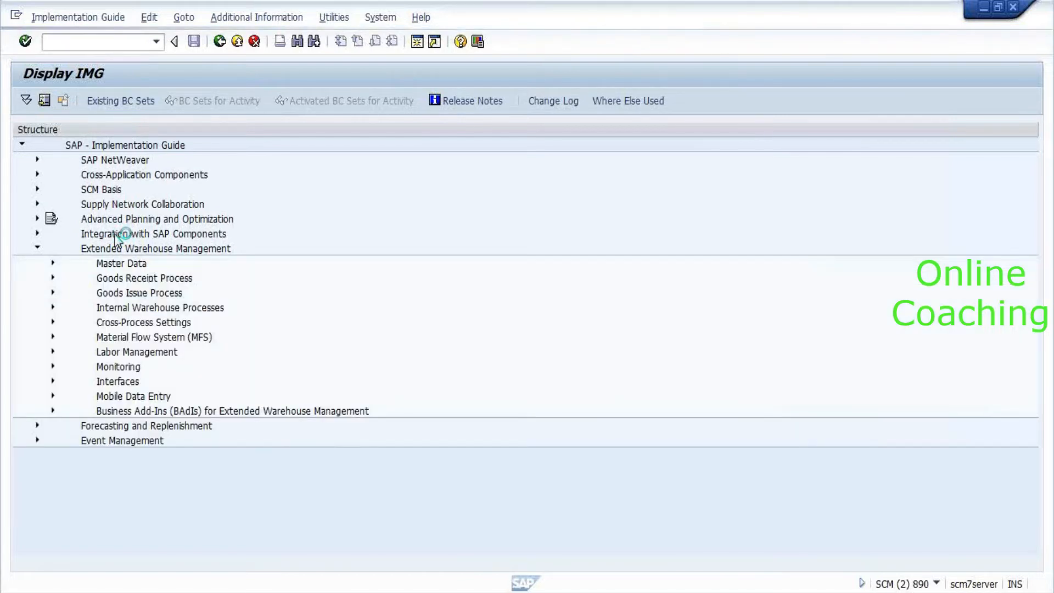
{"action": "left_click", "coordinate": [85, 256]}
{"action": "key", "text": "Down"}
{"action": "key", "text": "Right"}
{"action": "key", "text": "Down"}
{"action": "key", "text": "Down"}
{"action": "key", "text": "Down"}
{"action": "key", "text": "Down"}
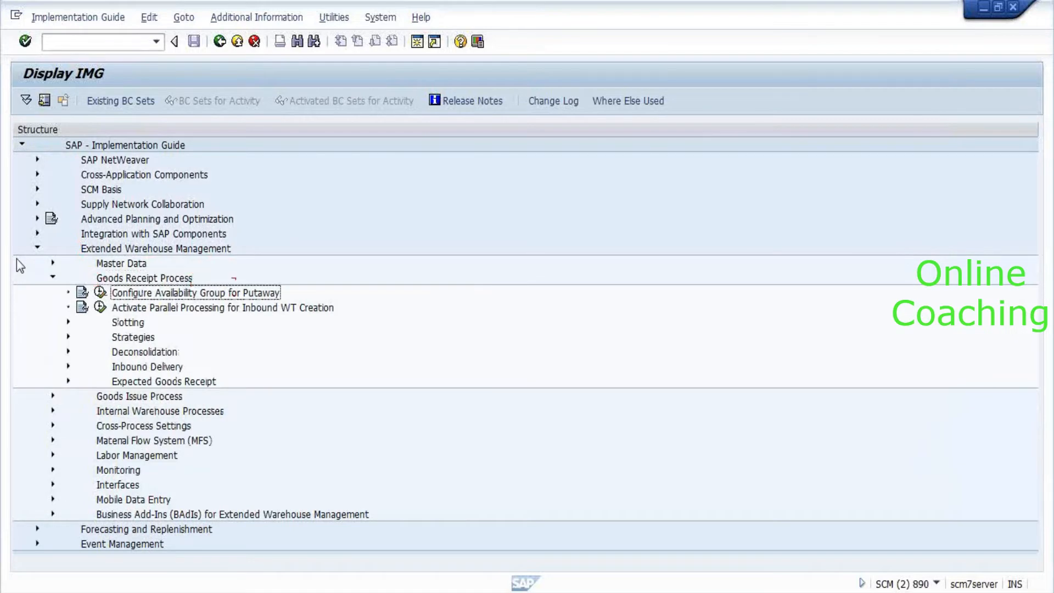
{"action": "key", "text": "Right"}
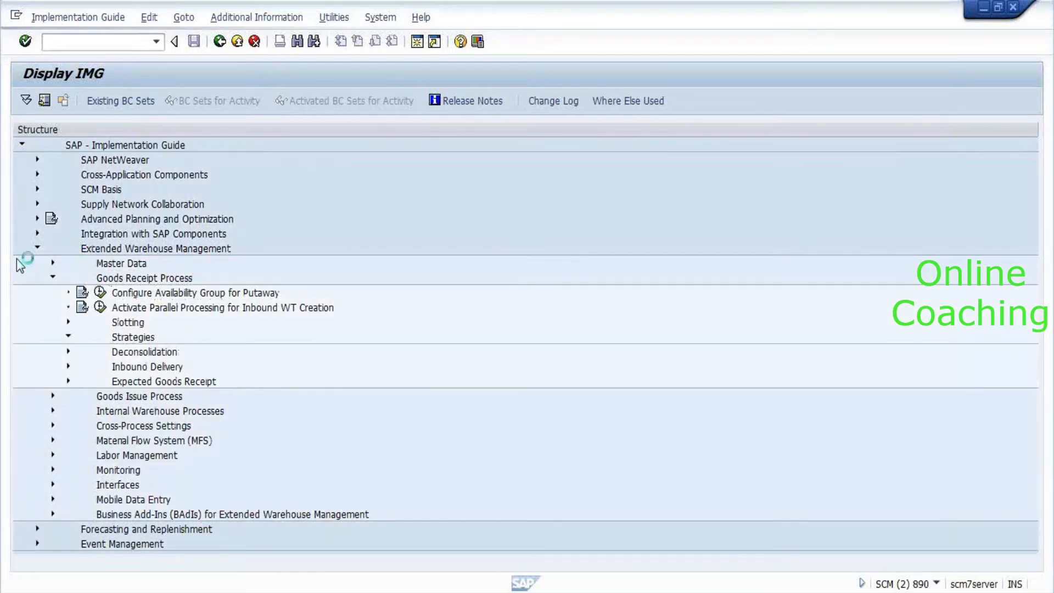
{"action": "key", "text": "Down"}
{"action": "key", "text": "Down"}
{"action": "key", "text": "Down"}
{"action": "key", "text": "Down"}
{"action": "key", "text": "Down"}
{"action": "key", "text": "Up"}
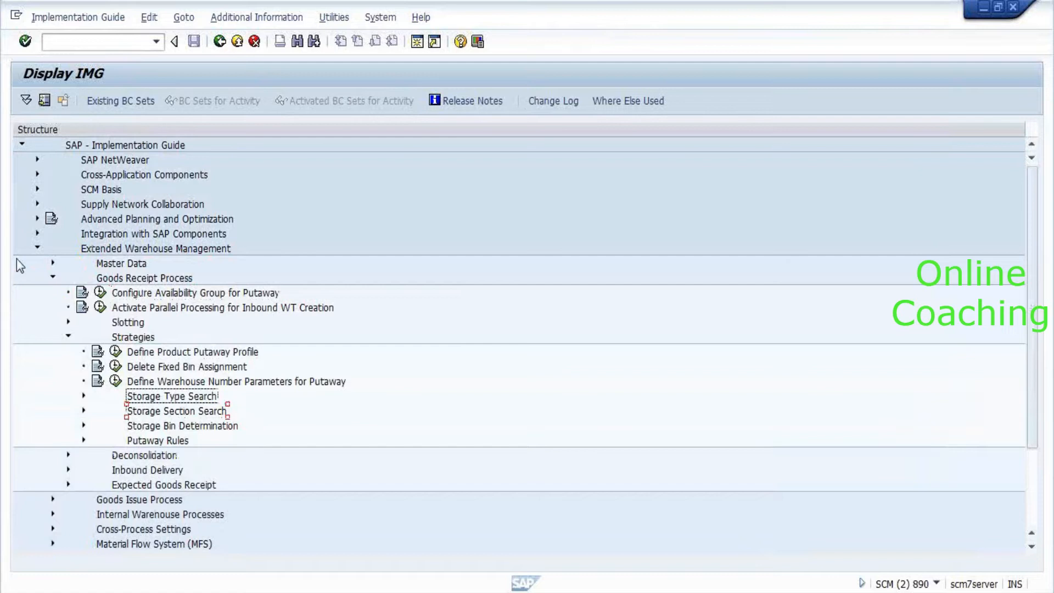
{"action": "key", "text": "Right"}
{"action": "key", "text": "Down"}
{"action": "key", "text": "Down"}
{"action": "key", "text": "Return"}
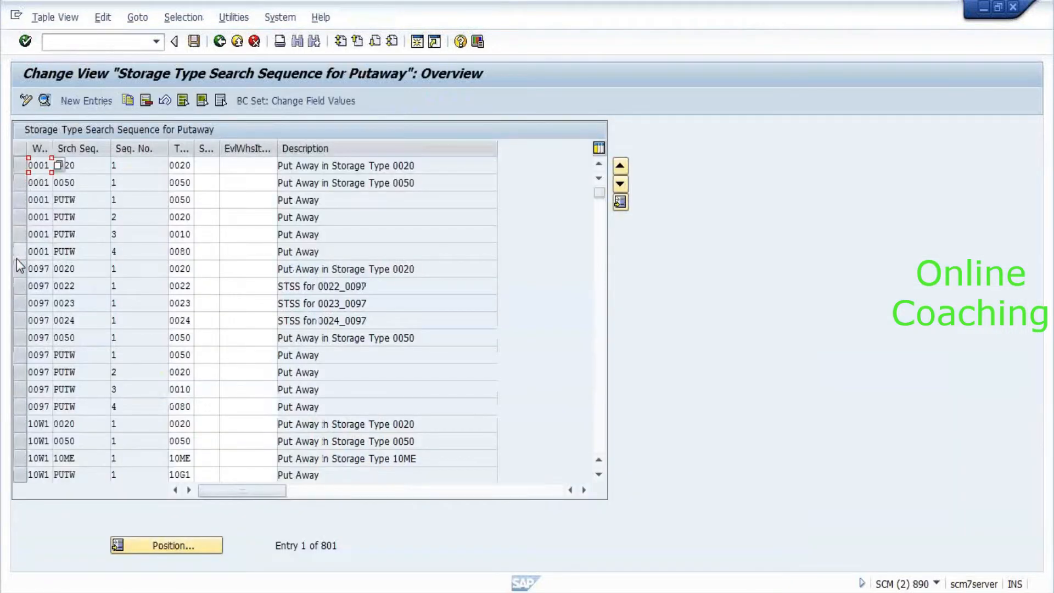
Jump to warehouse 8010 and view its PUTW search sequence entries 1 and 2 (storage type 0020).
{"action": "left_click", "coordinate": [181, 545]}
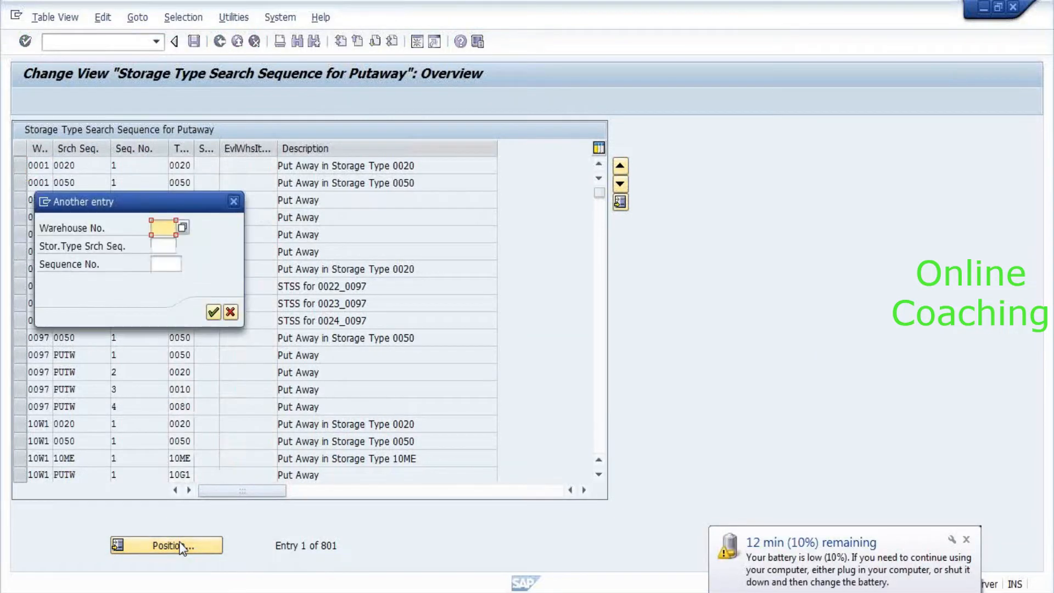
{"action": "key", "text": "Return"}
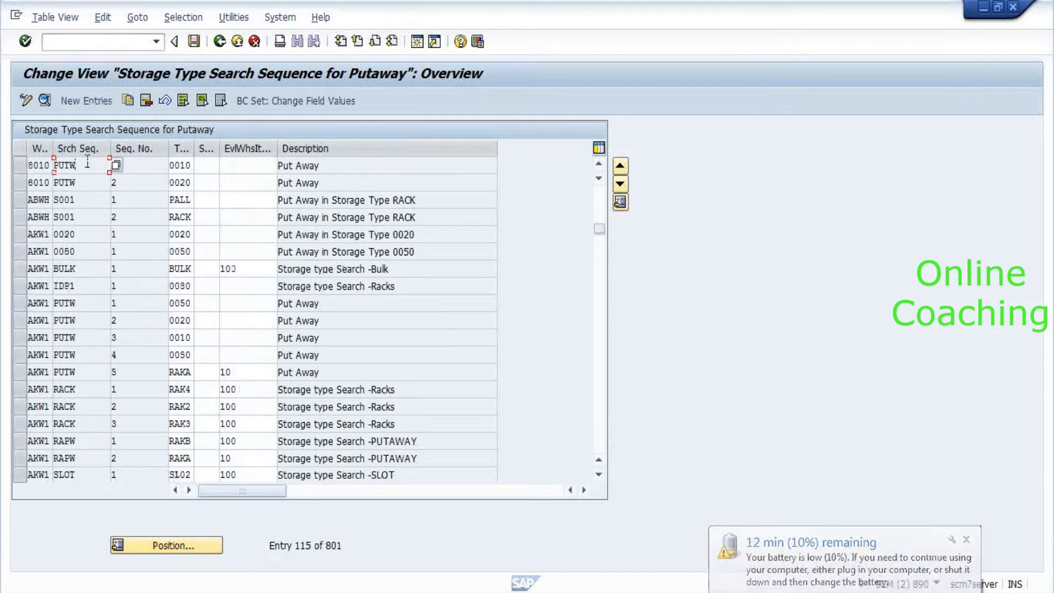
{"action": "left_click", "coordinate": [156, 185]}
{"action": "type", "text": "2"}
{"action": "left_click", "coordinate": [342, 189]}
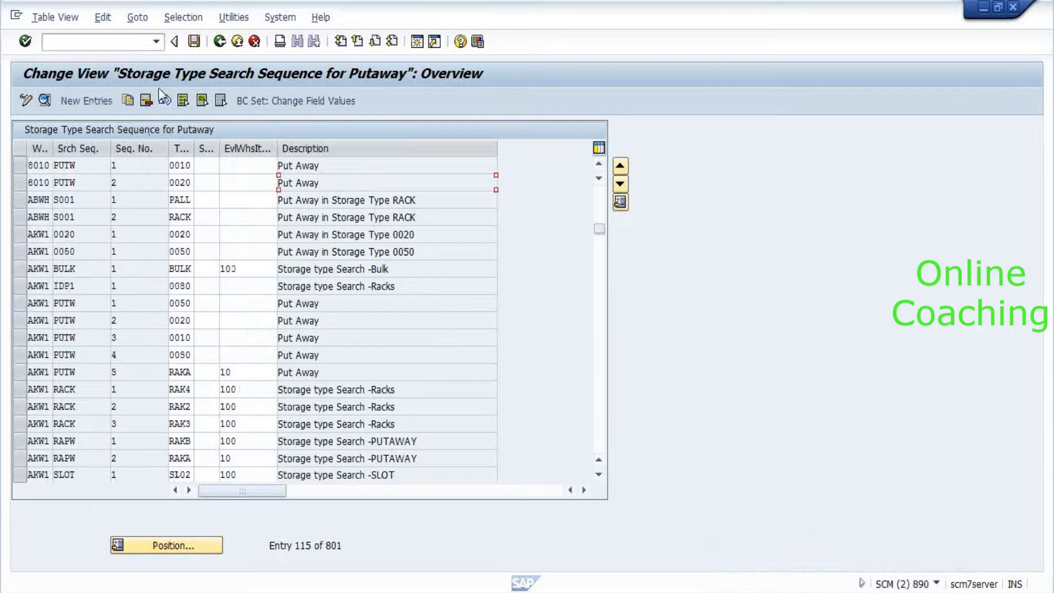
{"action": "double_click", "coordinate": [40, 170]}
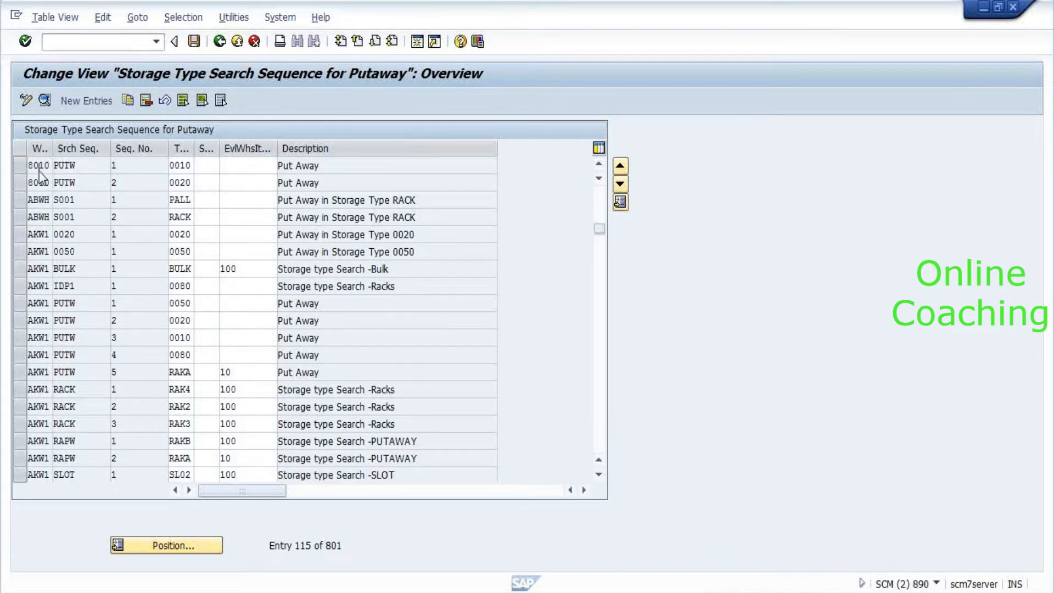
{"action": "left_click", "coordinate": [183, 102]}
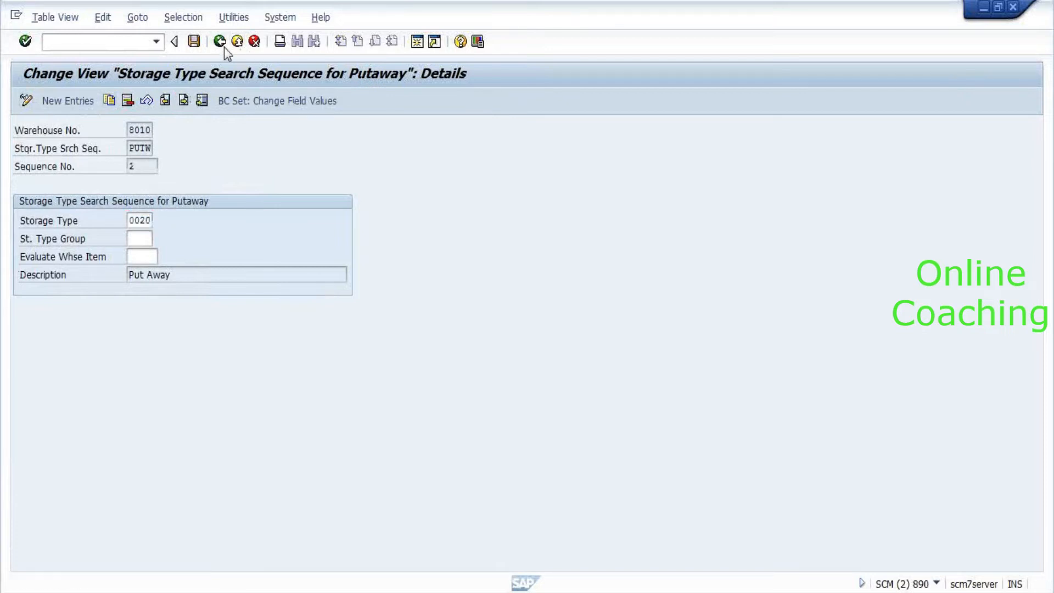
{"action": "left_click", "coordinate": [221, 43]}
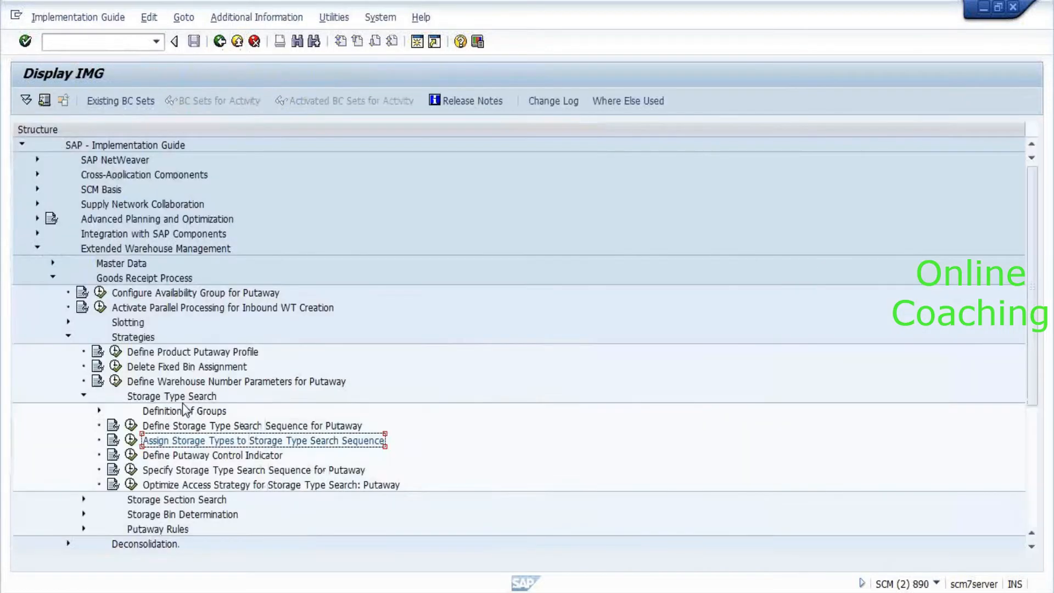
{"action": "left_click", "coordinate": [131, 471]}
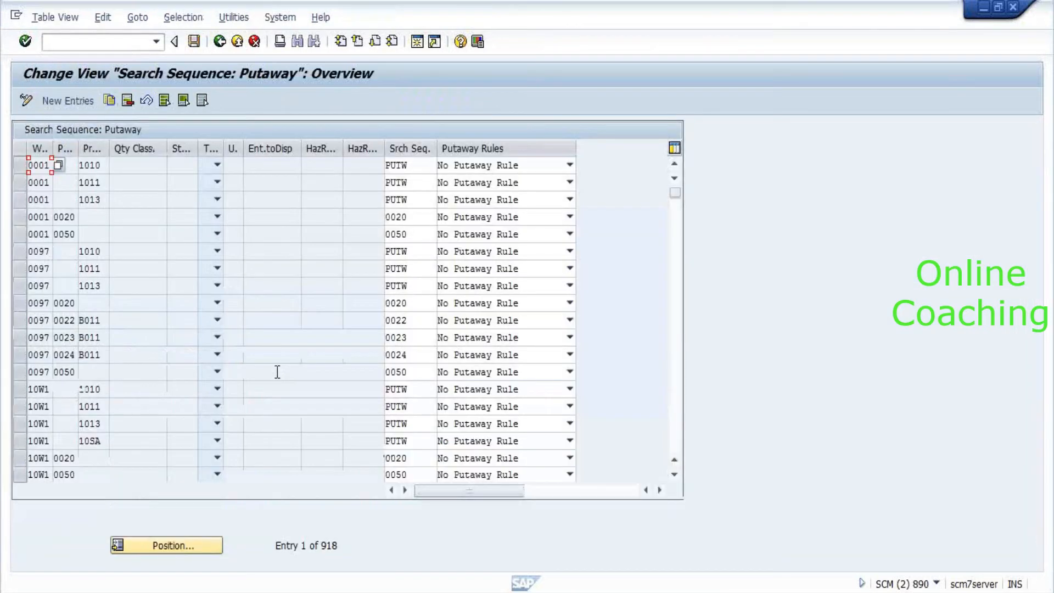
{"action": "left_click", "coordinate": [146, 543]}
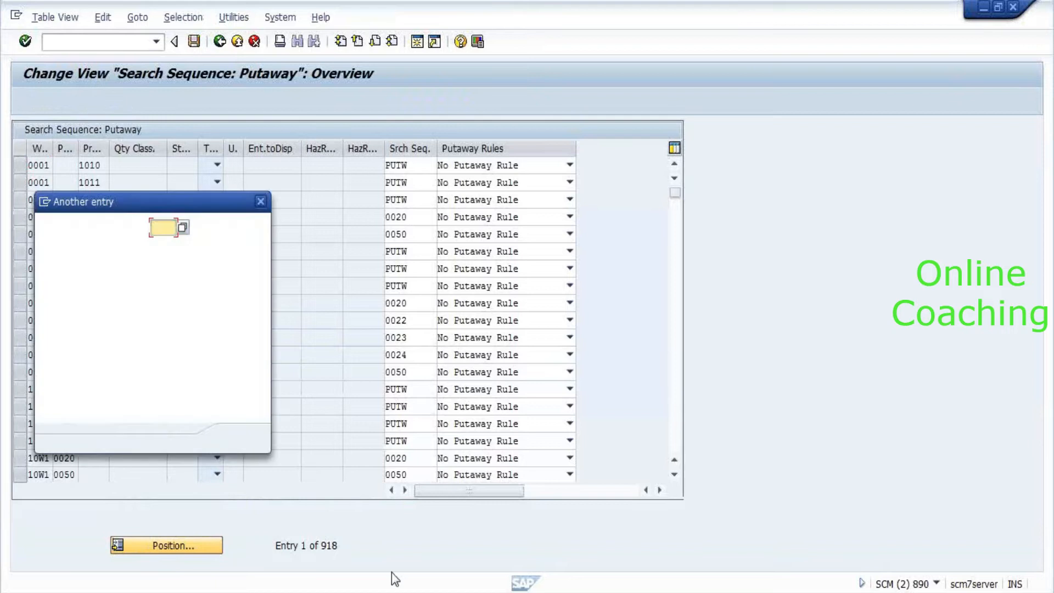
{"action": "key", "text": "Return"}
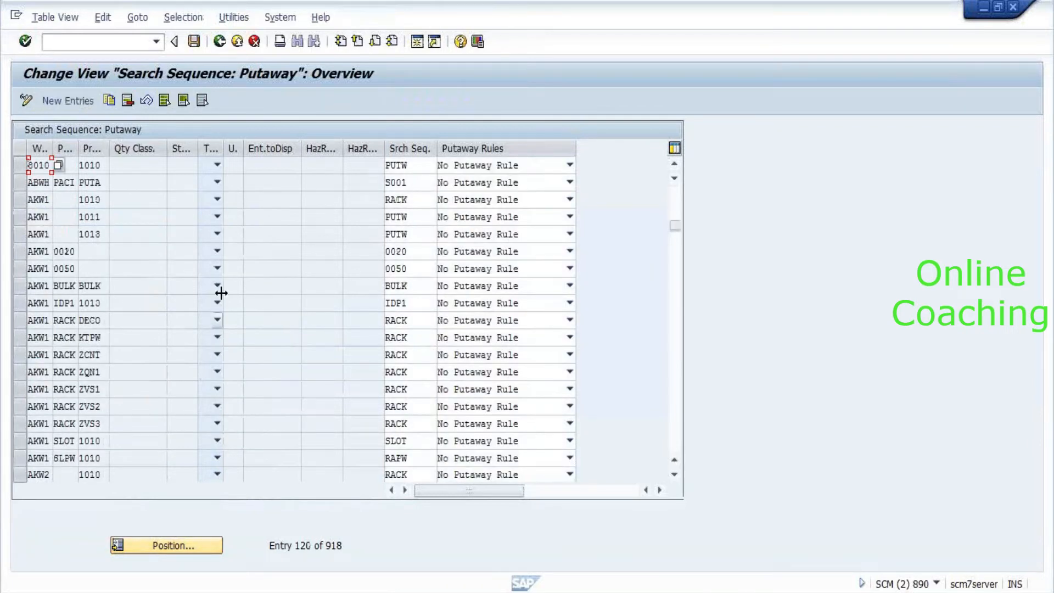
{"action": "left_click", "coordinate": [93, 165]}
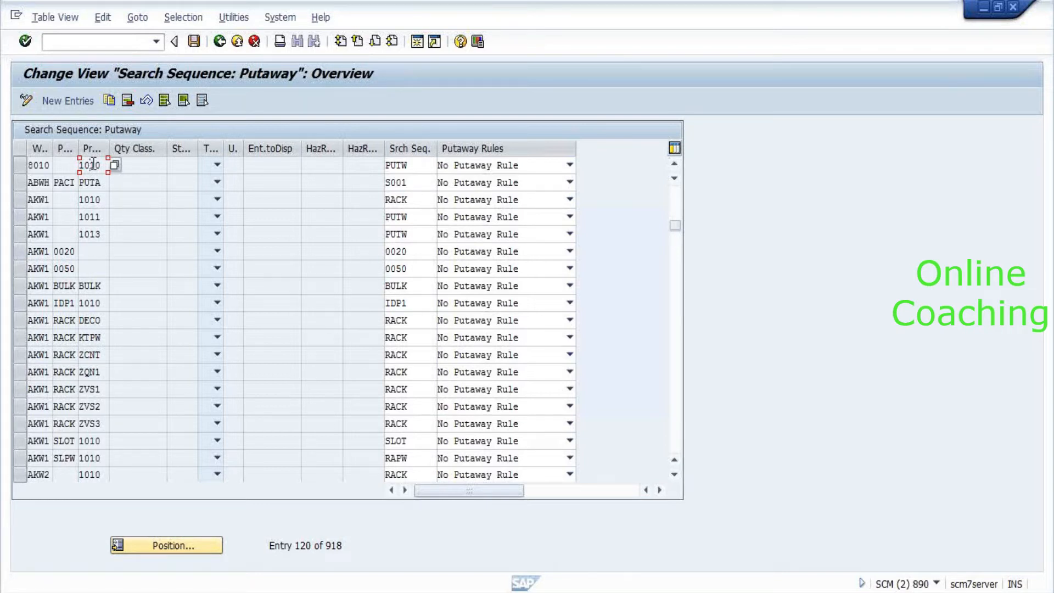
{"action": "key", "text": "F3"}
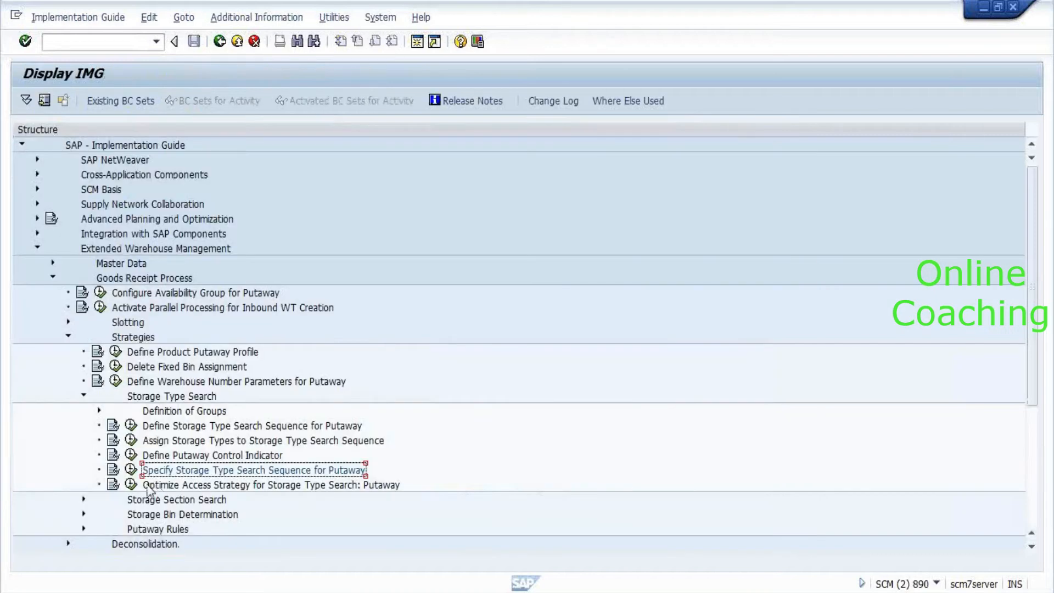
Open Optimize Access Strategy for storage type search and jump to warehouse 8010's position.
{"action": "left_click", "coordinate": [130, 485]}
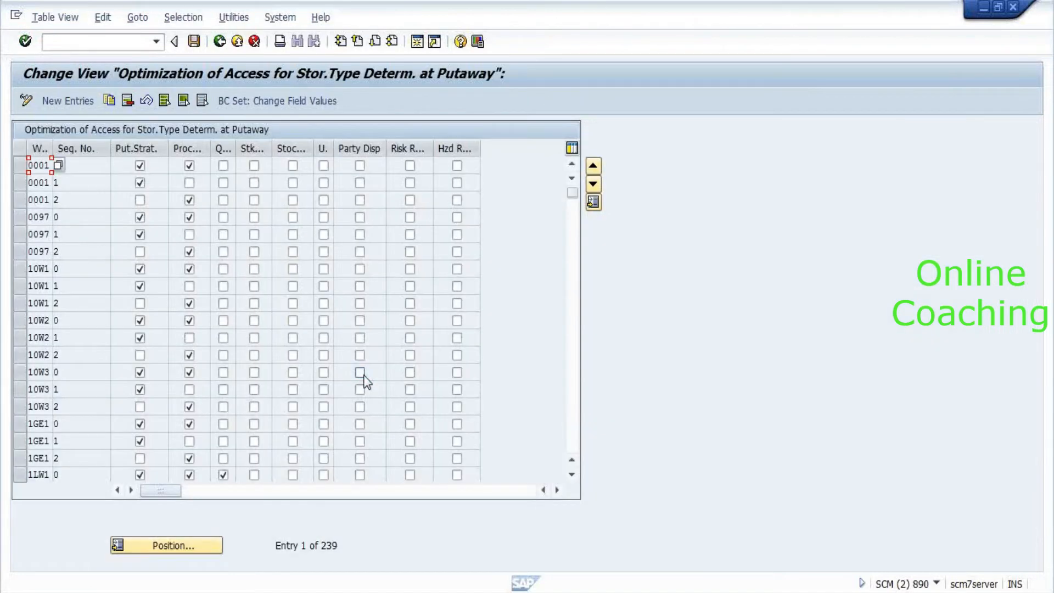
{"action": "left_click", "coordinate": [179, 553]}
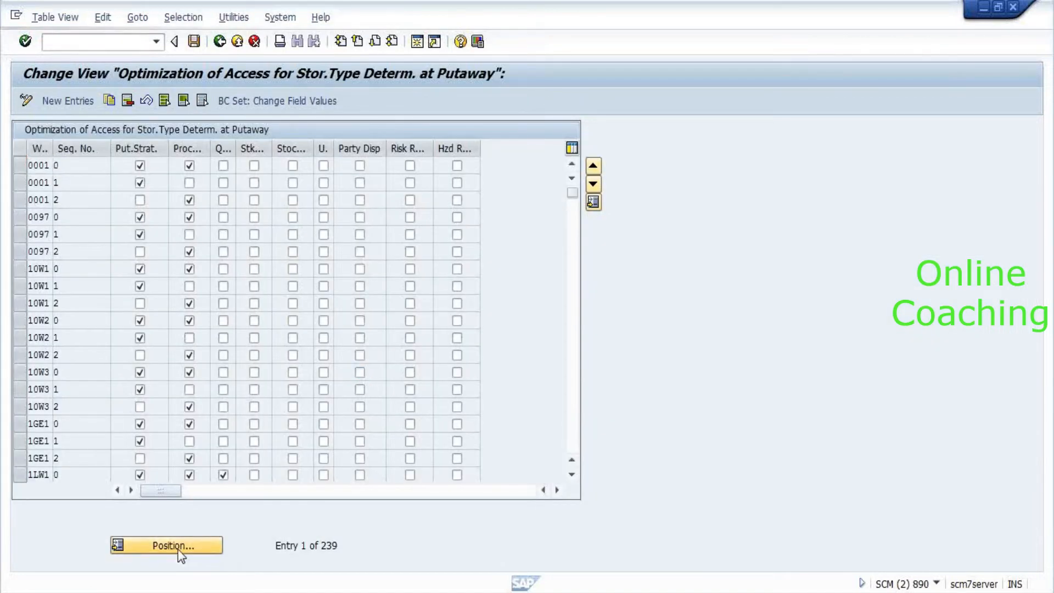
{"action": "type", "text": "8"}
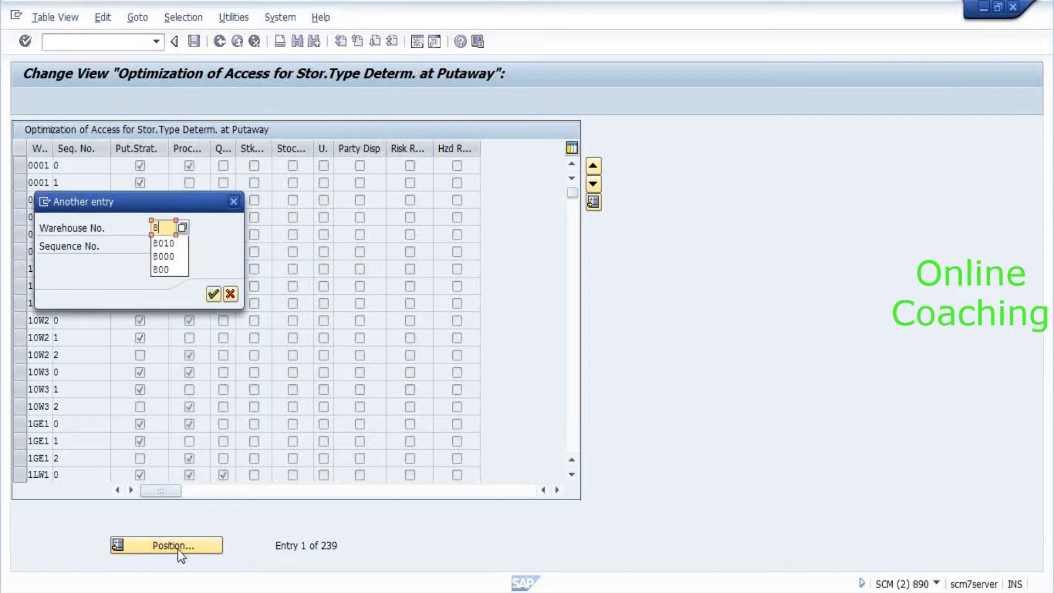
{"action": "key", "text": "Return"}
{"action": "left_click", "coordinate": [80, 164]}
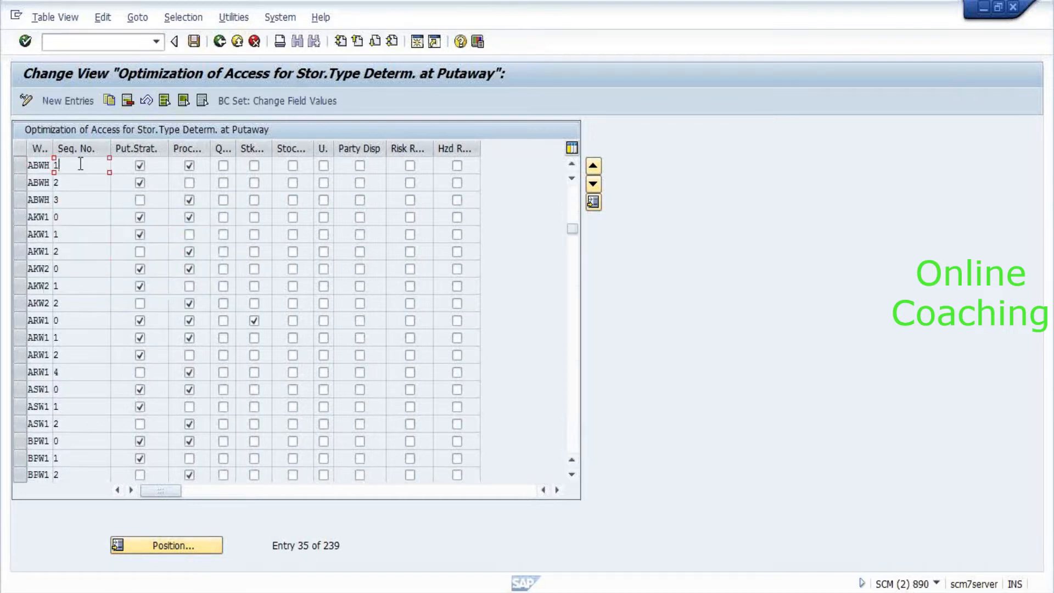
{"action": "left_click", "coordinate": [171, 549]}
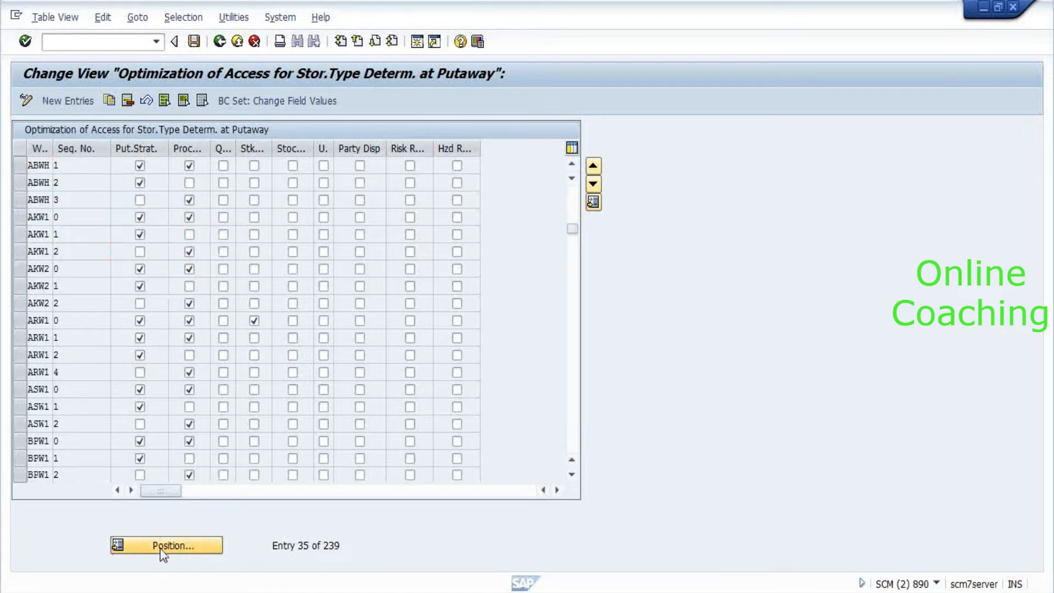
{"action": "type", "text": "8010"}
{"action": "key", "text": "Return"}
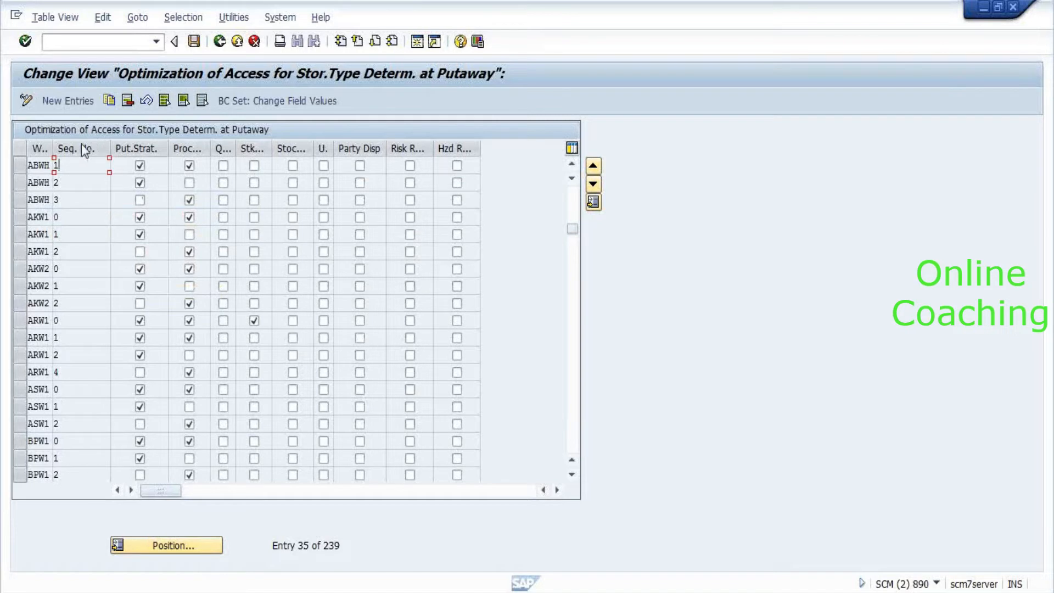
Copy ABWH sequence 1 and 2 entries, changing their warehouse to 8010.
{"action": "left_click", "coordinate": [22, 164]}
{"action": "left_click", "coordinate": [19, 183]}
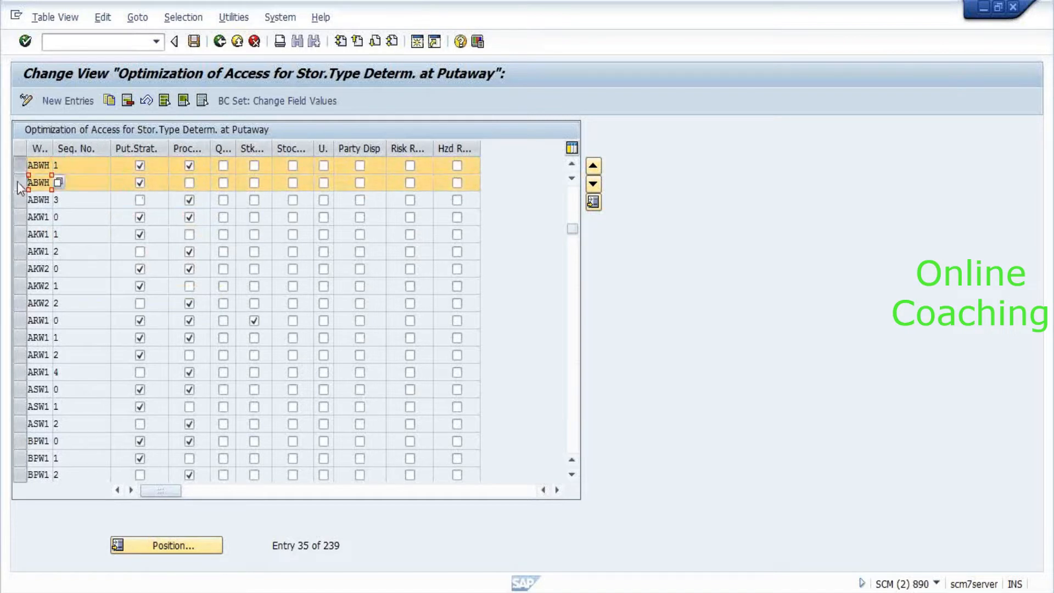
{"action": "left_click", "coordinate": [109, 101]}
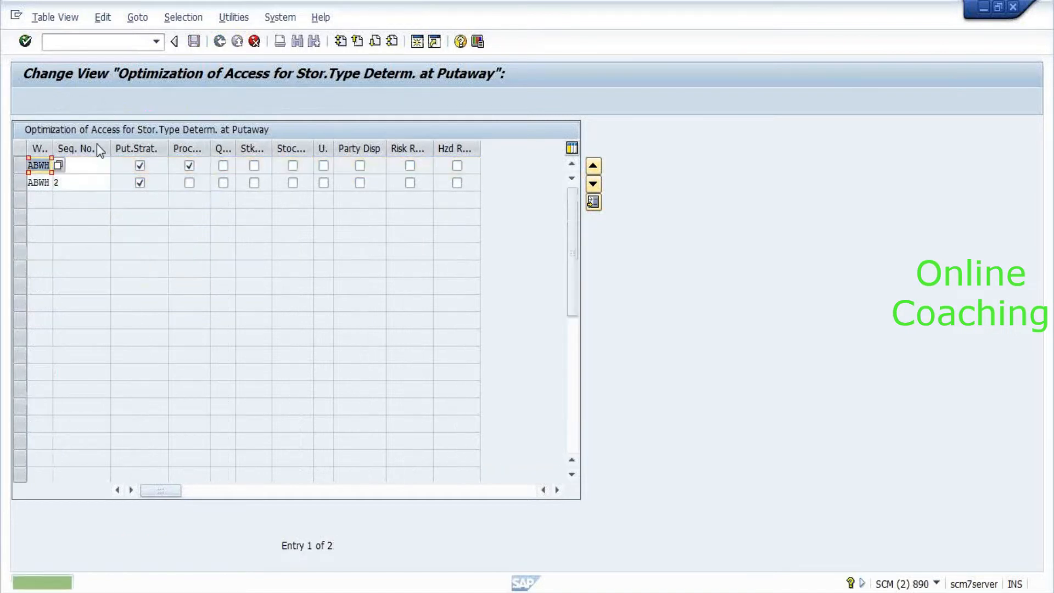
{"action": "key", "text": "Delete"}
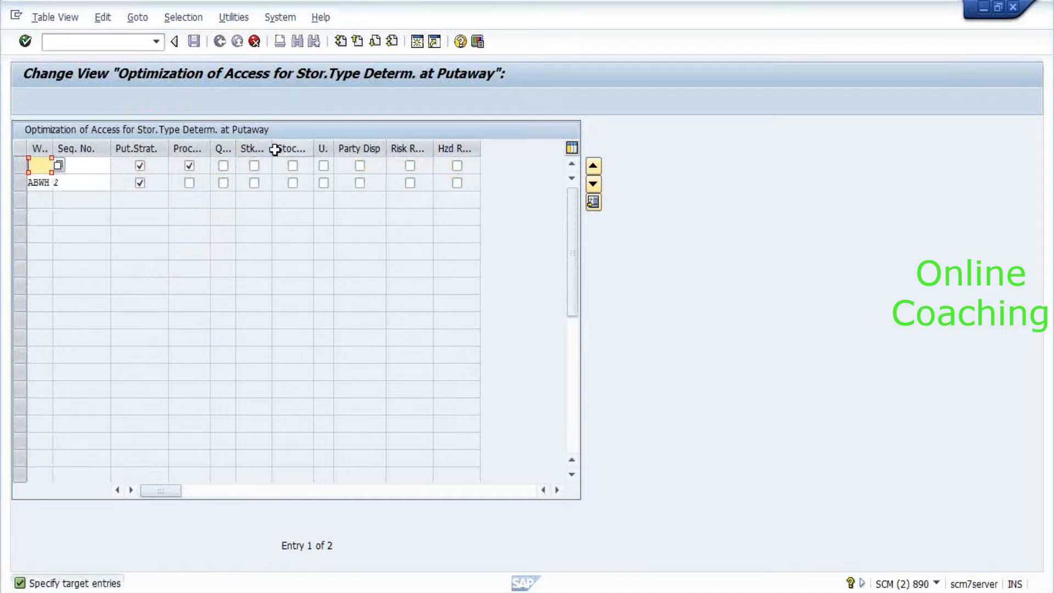
{"action": "key", "text": "BackSpace"}
{"action": "key", "text": "BackSpace"}
{"action": "type", "text": "80"}
{"action": "key", "text": "Down"}
{"action": "key", "text": "Delete"}
{"action": "type", "text": "8"}
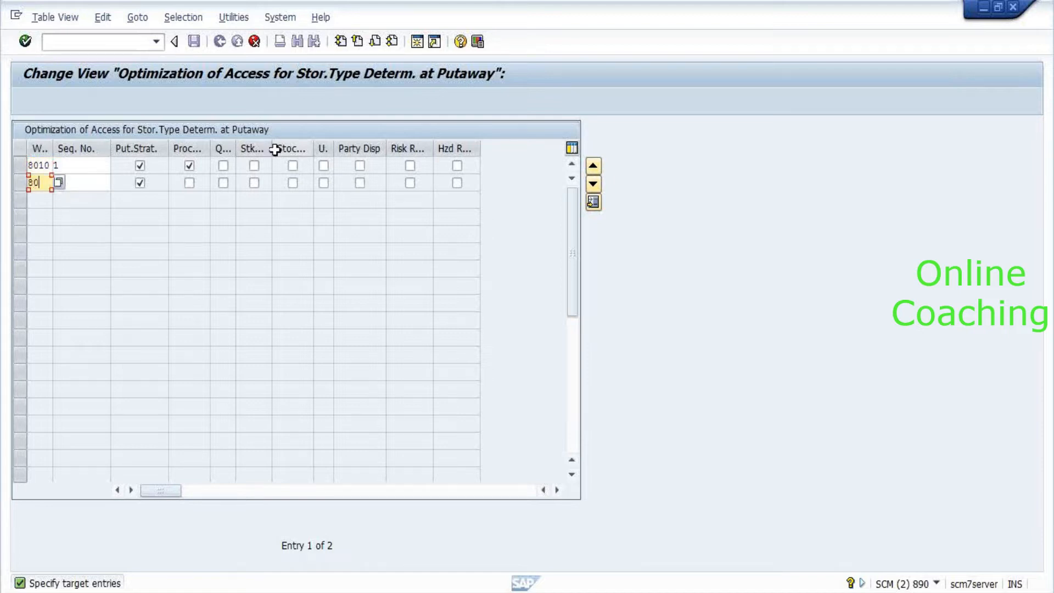
{"action": "key", "text": "Return"}
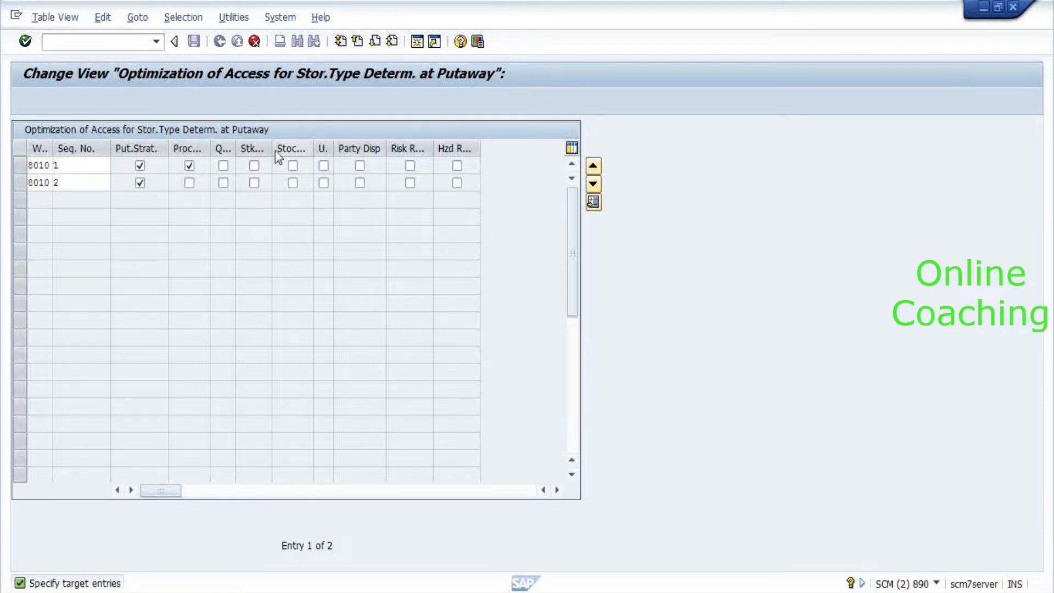
Save the new 8010 entries under the 8000-Config changes request from Own Requests.
{"action": "left_click", "coordinate": [195, 41]}
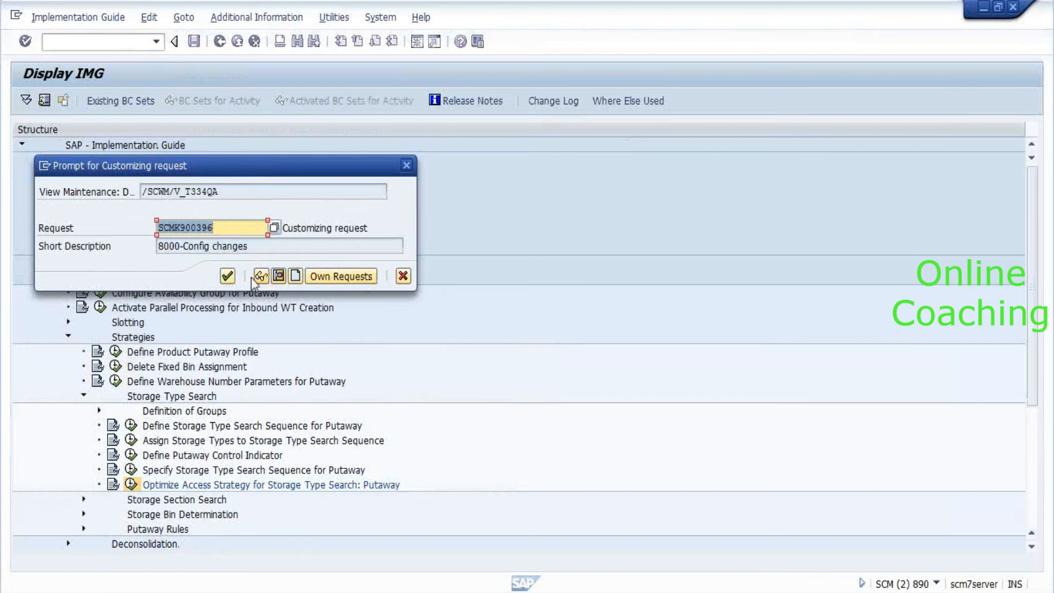
{"action": "left_click", "coordinate": [275, 227]}
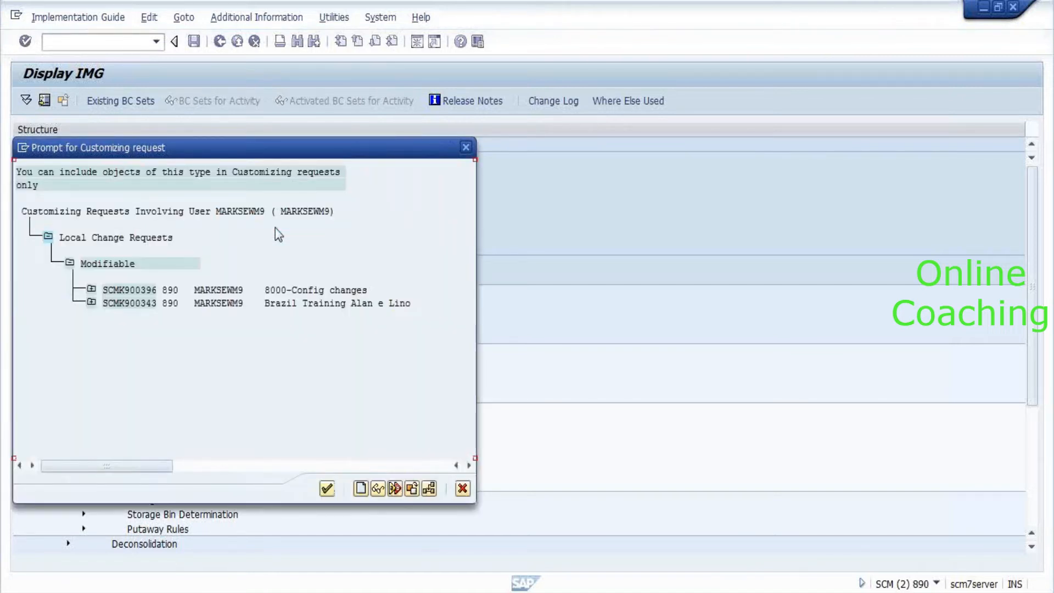
{"action": "left_click", "coordinate": [144, 292]}
{"action": "double_click", "coordinate": [143, 290]}
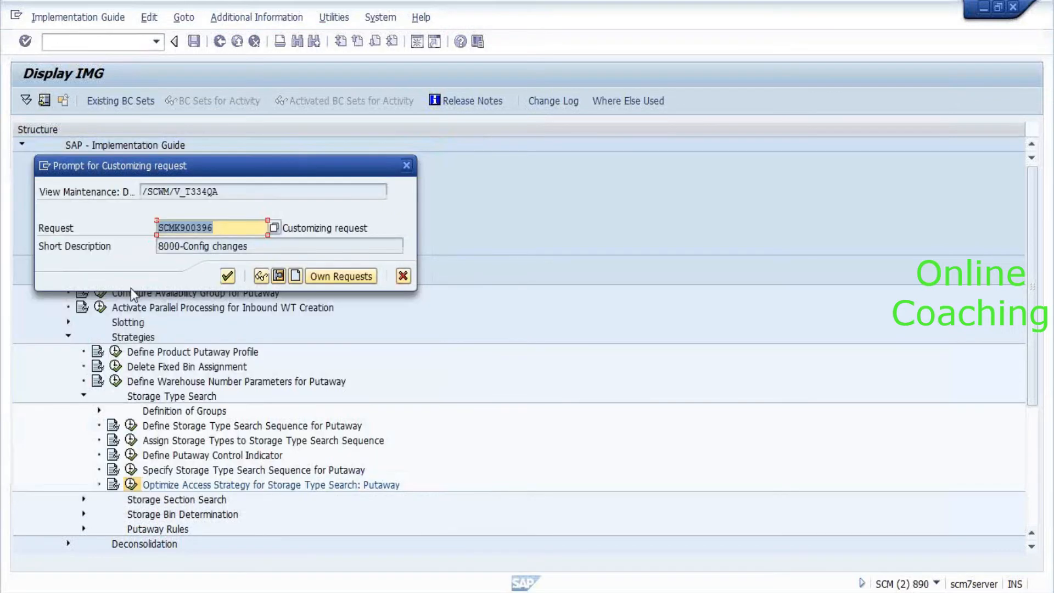
{"action": "left_click", "coordinate": [227, 277]}
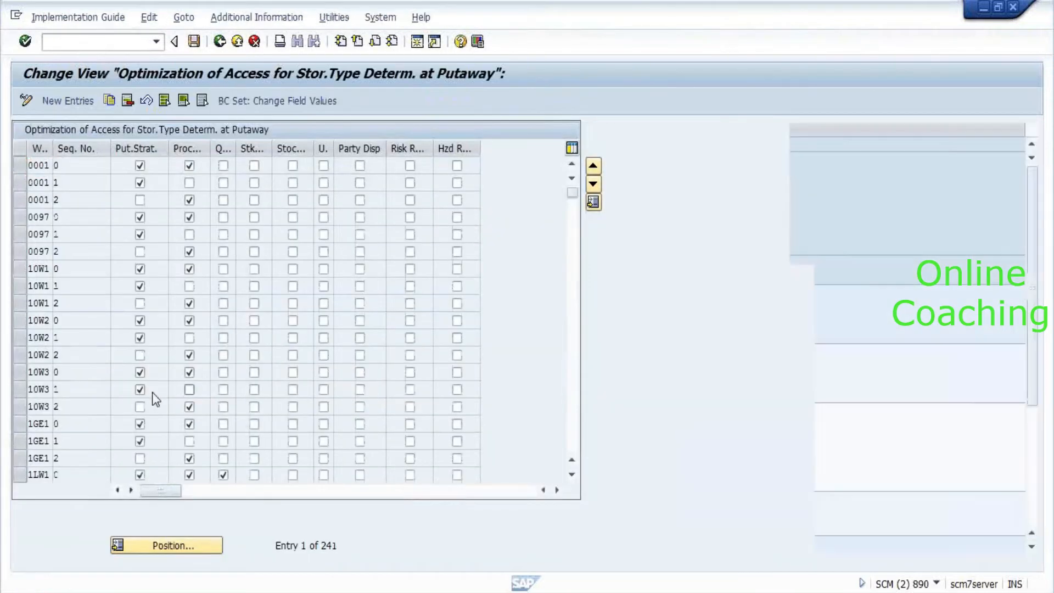
{"action": "key", "text": "F3"}
{"action": "scroll", "coordinate": [251, 443], "scroll_direction": "down", "scroll_amount": 1}
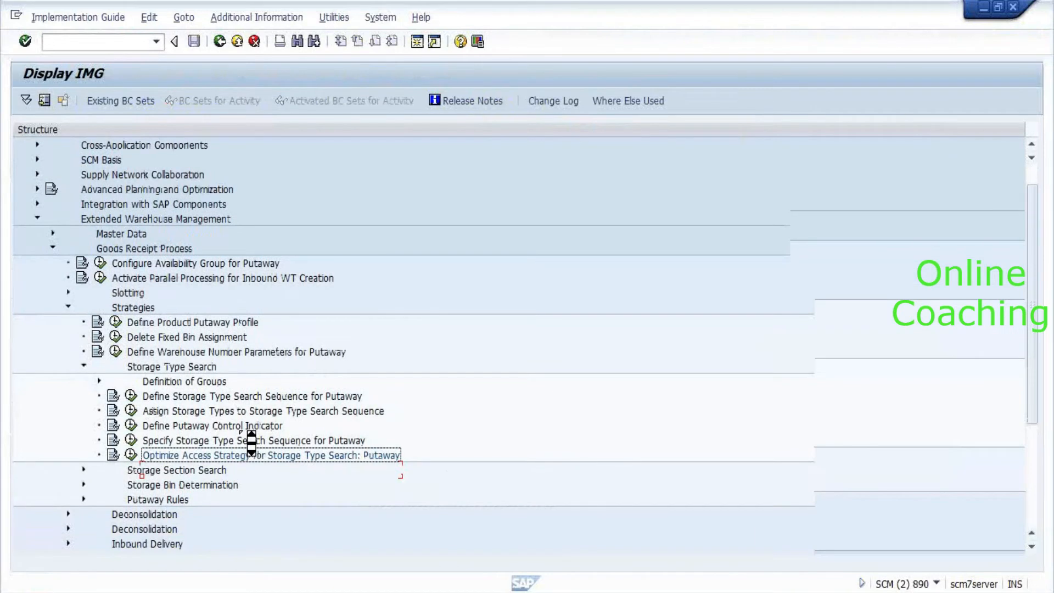
{"action": "scroll", "coordinate": [252, 444], "scroll_direction": "down", "scroll_amount": 1}
{"action": "double_click", "coordinate": [167, 445]}
{"action": "left_click", "coordinate": [167, 449]}
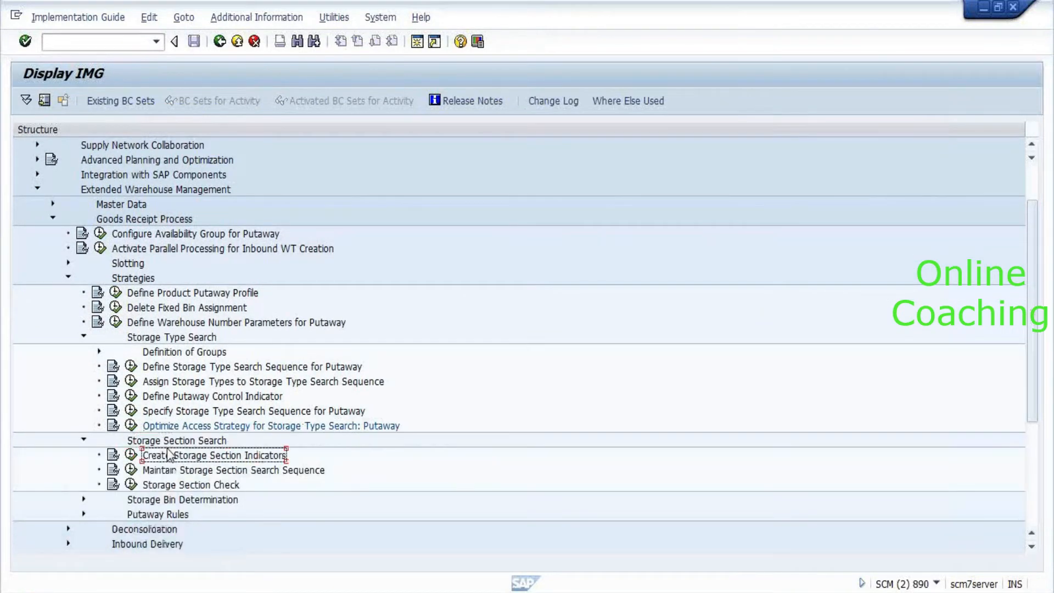
{"action": "key", "text": "Down"}
{"action": "key", "text": "Left"}
{"action": "key", "text": "Return"}
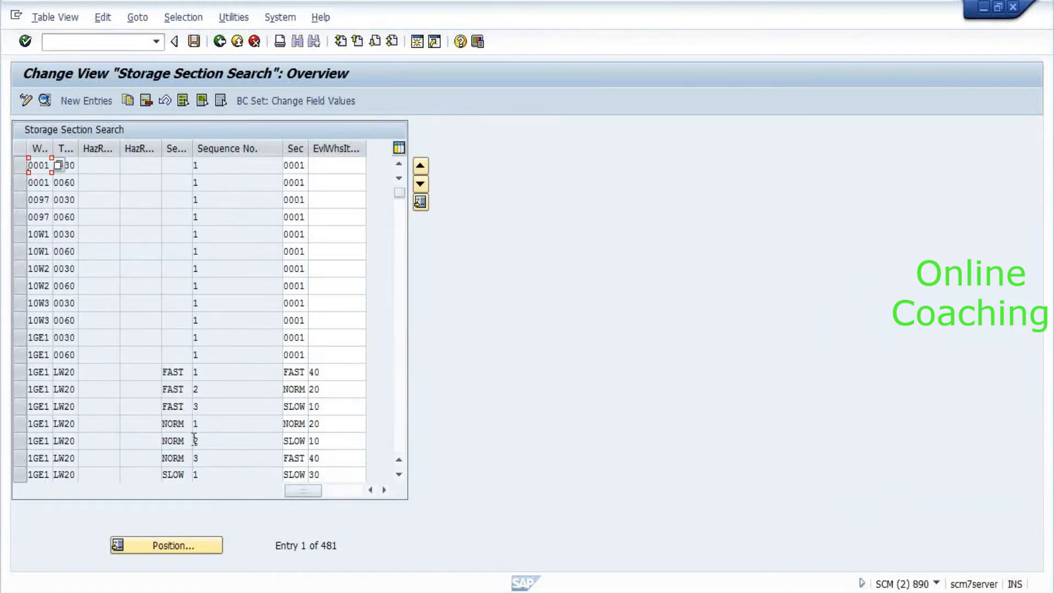
{"action": "left_click", "coordinate": [177, 548]}
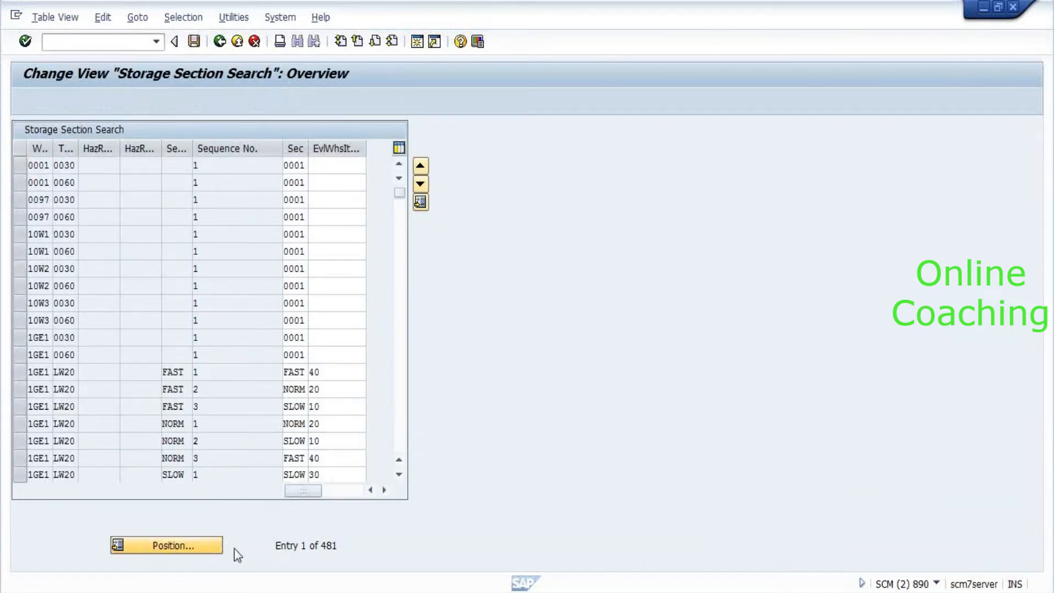
{"action": "key", "text": "Escape"}
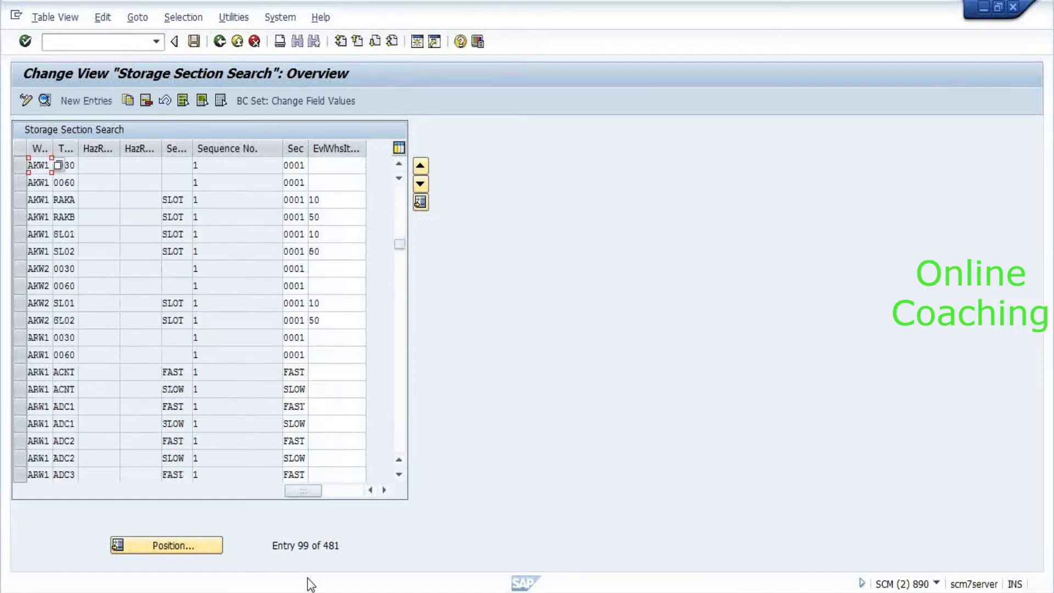
{"action": "left_click", "coordinate": [202, 549]}
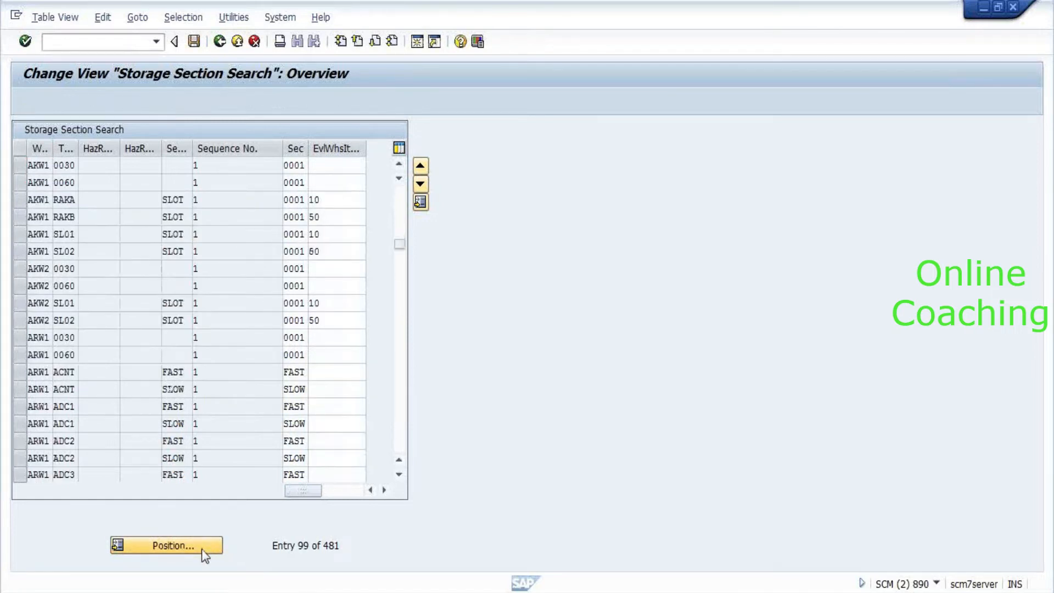
{"action": "key", "text": "Escape"}
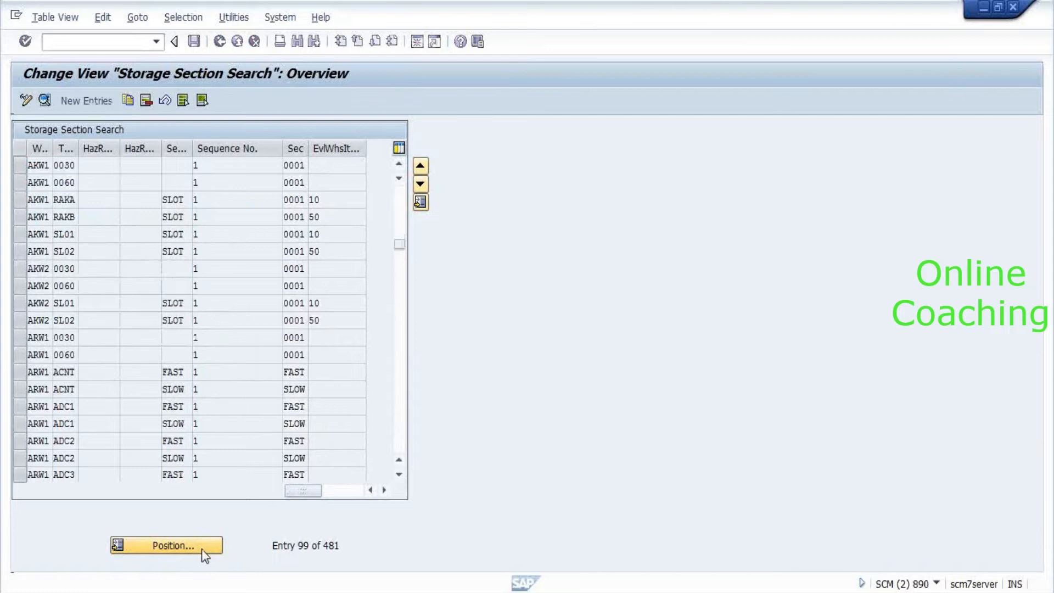
{"action": "key", "text": "F3"}
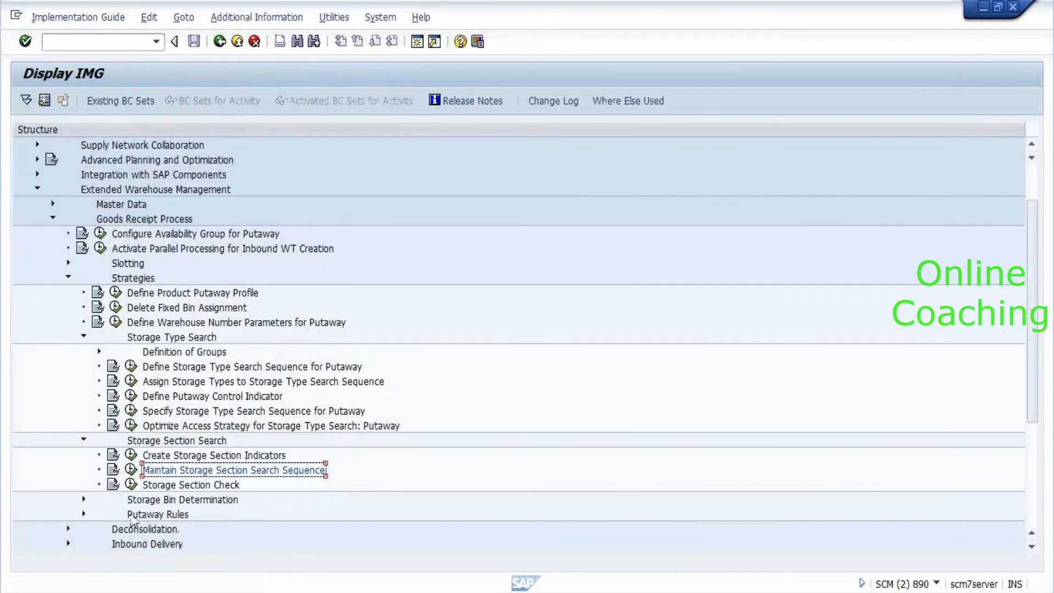
{"action": "left_click", "coordinate": [130, 484]}
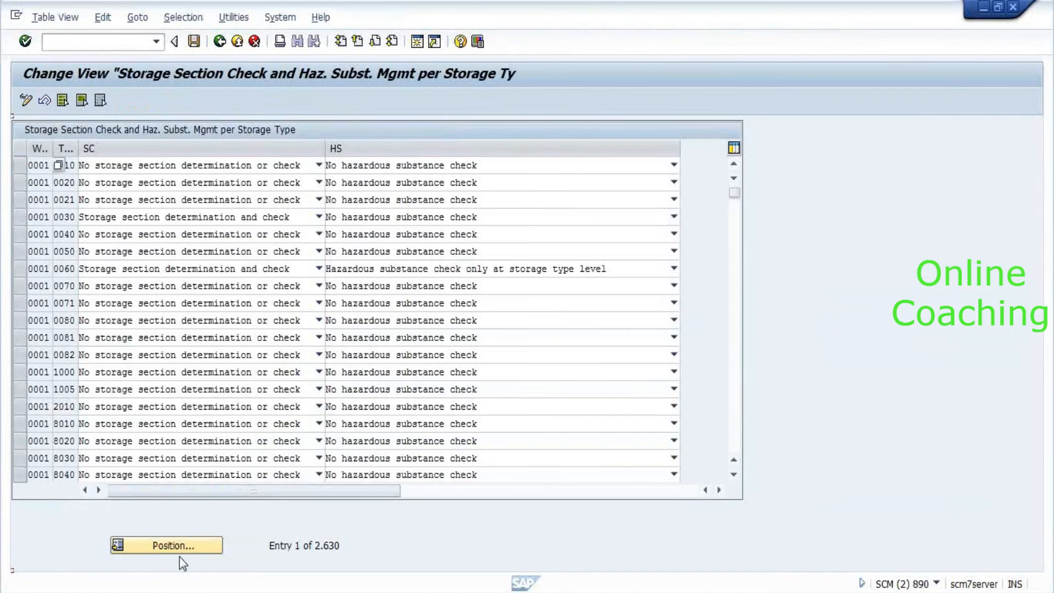
{"action": "left_click", "coordinate": [166, 546]}
{"action": "type", "text": "8"}
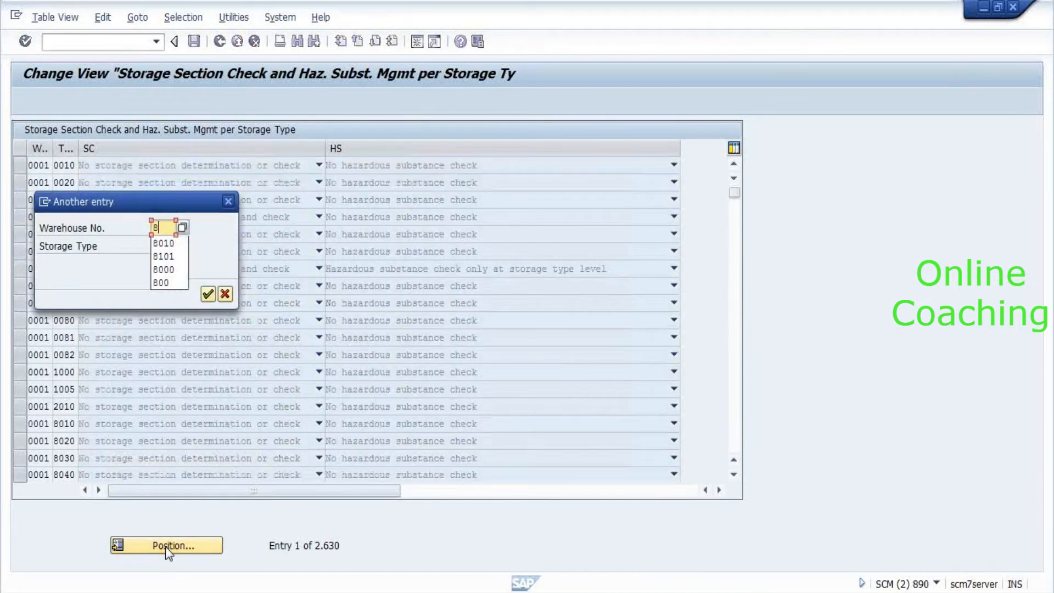
{"action": "type", "text": "010"}
{"action": "key", "text": "Return"}
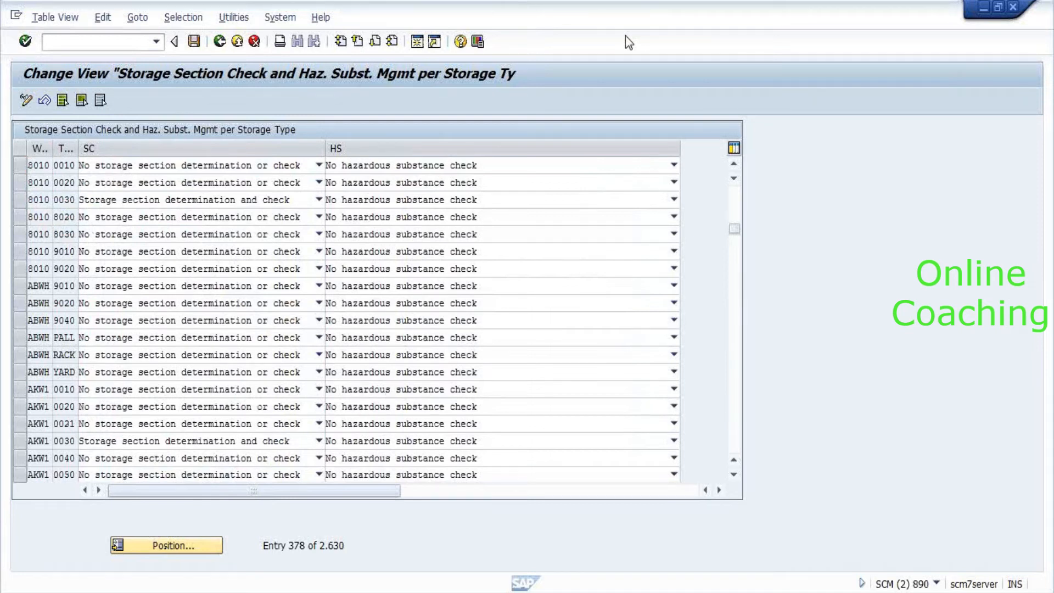
{"action": "key", "text": "F3"}
Expand Storage Bin Determination and HU Types, then run Alternative Storage Bin Type Sequence.
{"action": "key", "text": "Left"}
{"action": "key", "text": "Down"}
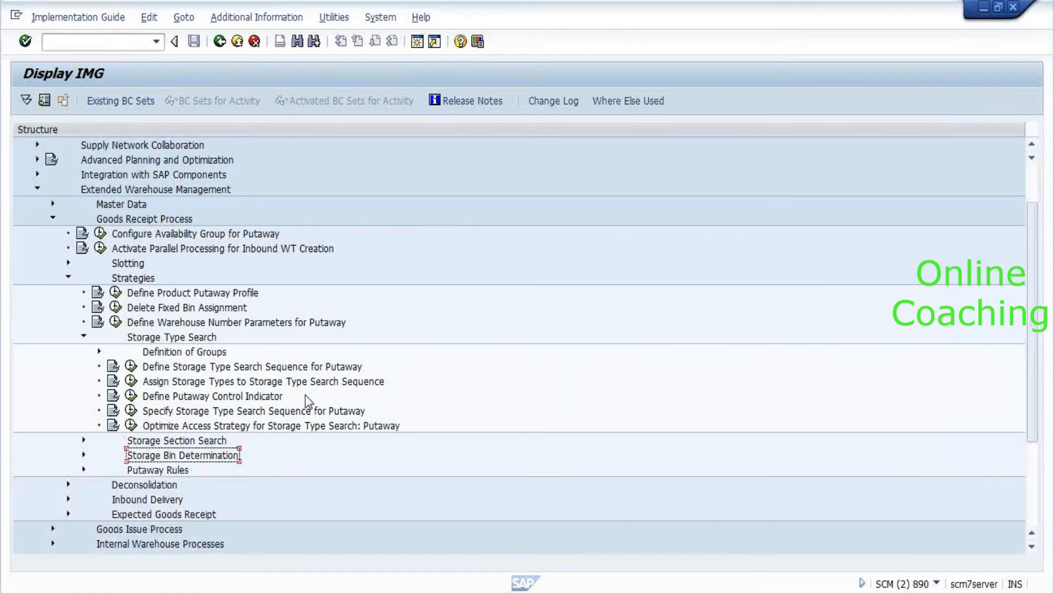
{"action": "key", "text": "Right"}
{"action": "key", "text": "Down"}
{"action": "key", "text": "Down"}
{"action": "key", "text": "Down"}
{"action": "key", "text": "Up"}
{"action": "key", "text": "Up"}
{"action": "key", "text": "Down"}
{"action": "key", "text": "Down"}
{"action": "key", "text": "Down"}
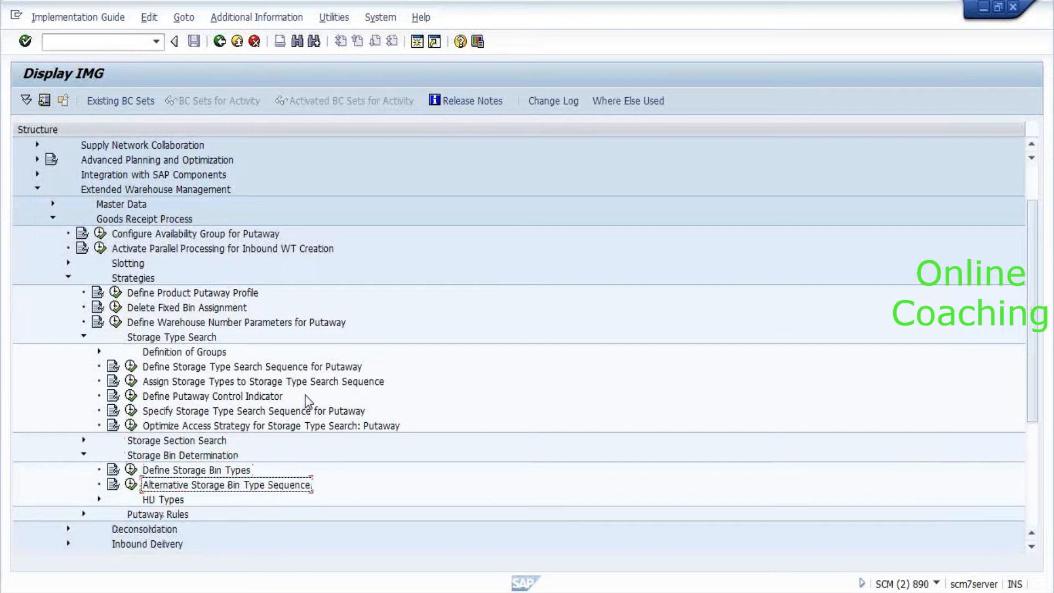
{"action": "key", "text": "Up"}
{"action": "key", "text": "Right"}
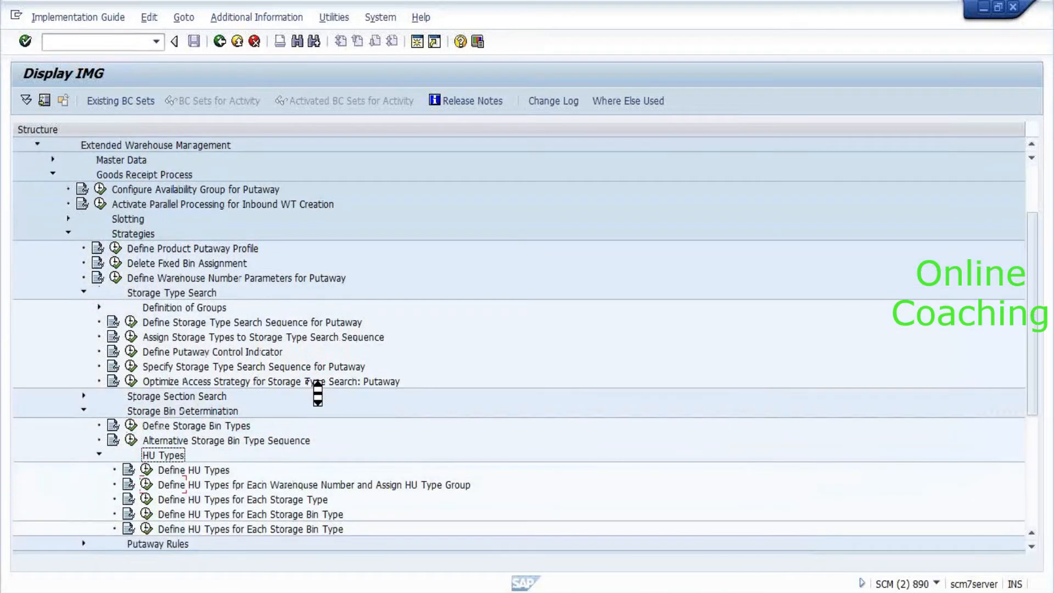
{"action": "scroll", "coordinate": [318, 394], "scroll_direction": "down", "scroll_amount": 1}
{"action": "double_click", "coordinate": [306, 383]}
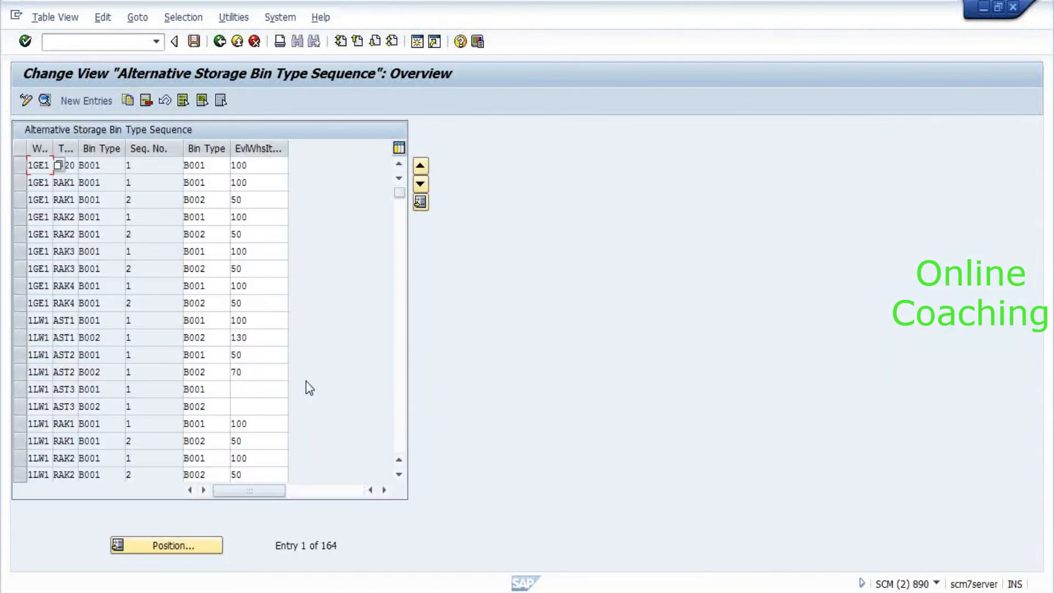
Position the table on warehouse AKW1 entries, then return to the IMG tree.
{"action": "left_click", "coordinate": [200, 546]}
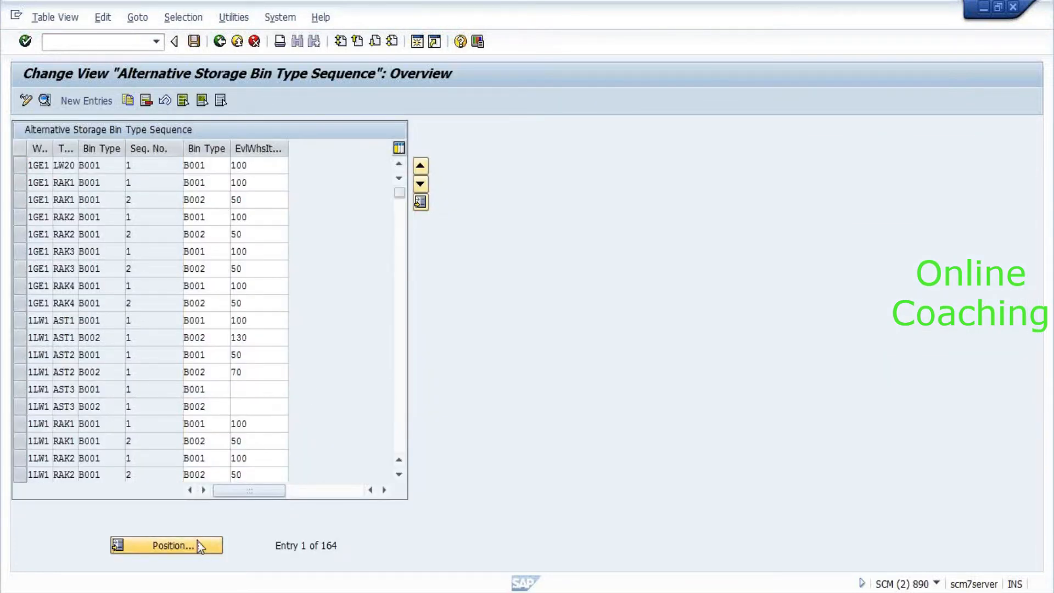
{"action": "type", "text": "AKW1"}
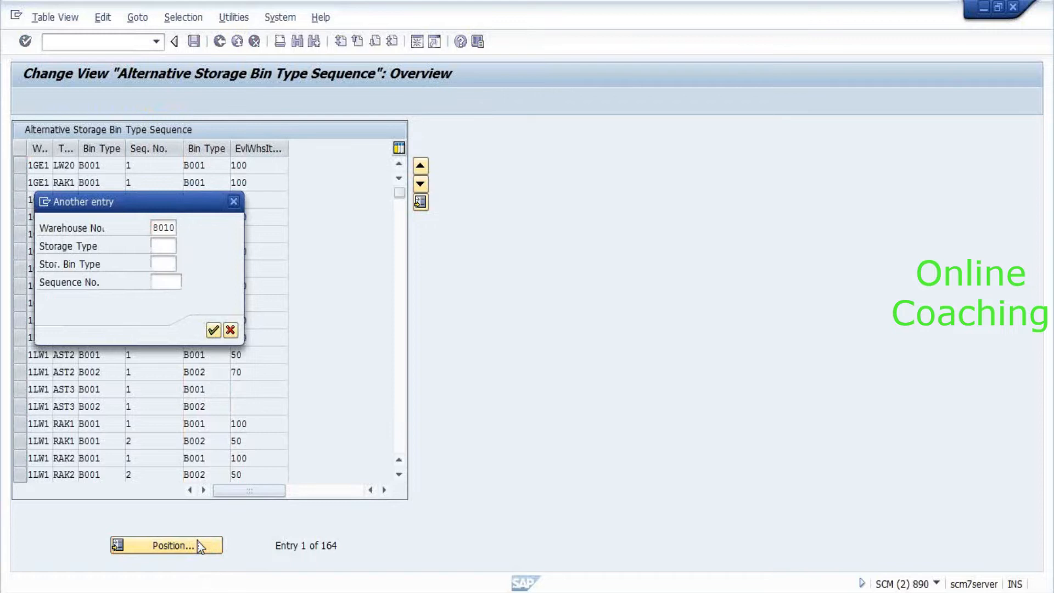
{"action": "key", "text": "Return"}
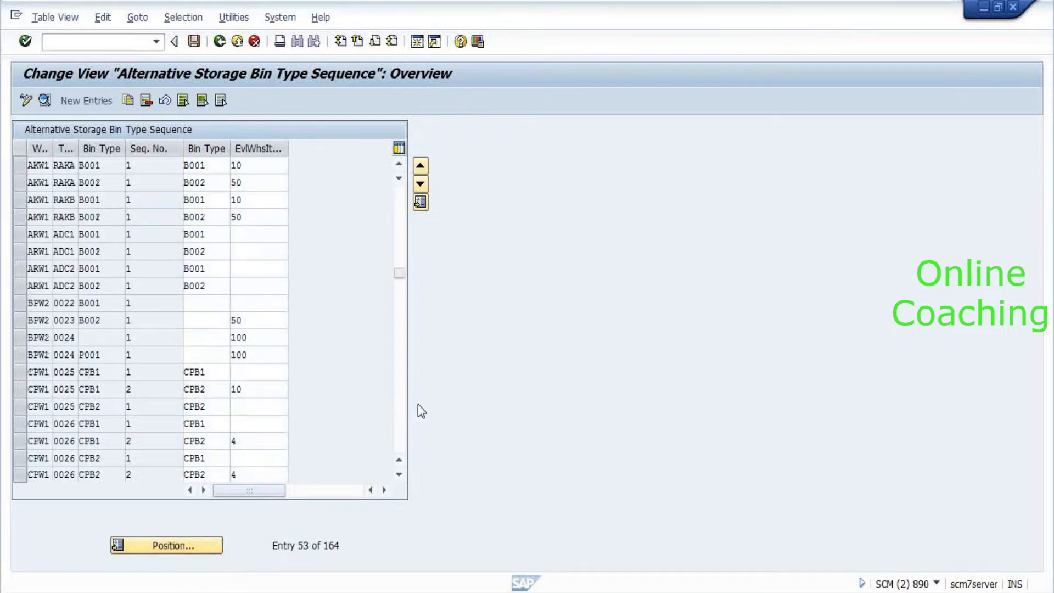
{"action": "key", "text": "F3"}
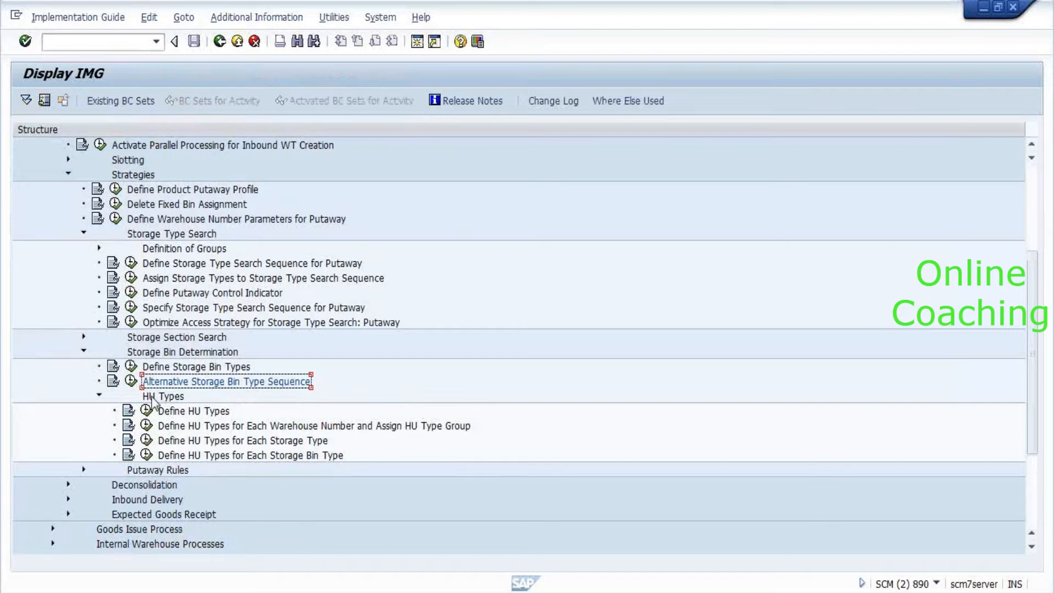
{"action": "key", "text": "alt+Tab"}
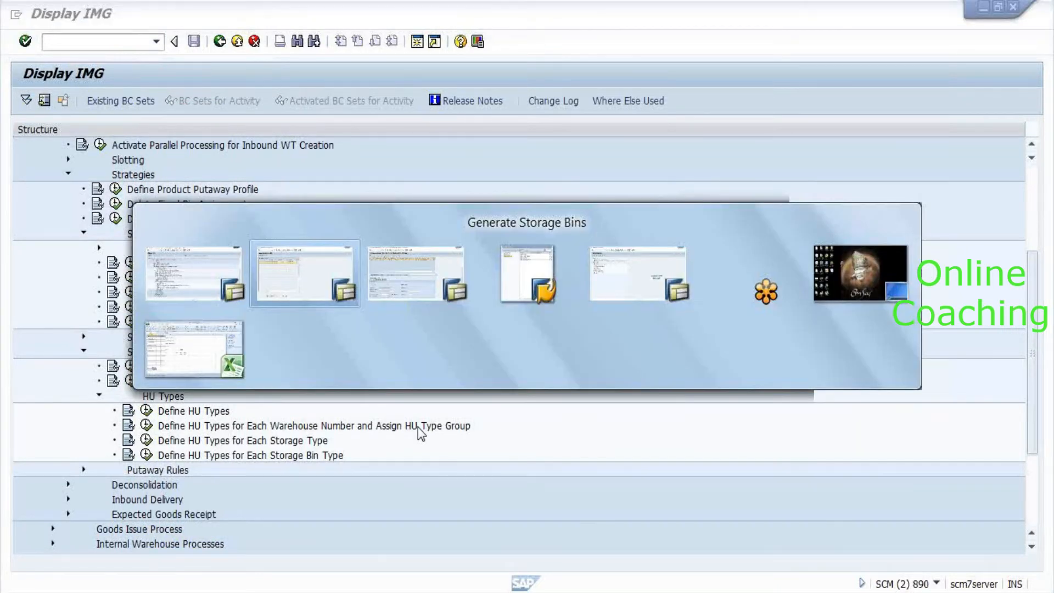
Leave the open warehouse task screen without saving and search for delivery 7301.
{"action": "key", "text": "alt+Tab"}
{"action": "key", "text": "alt+Tab"}
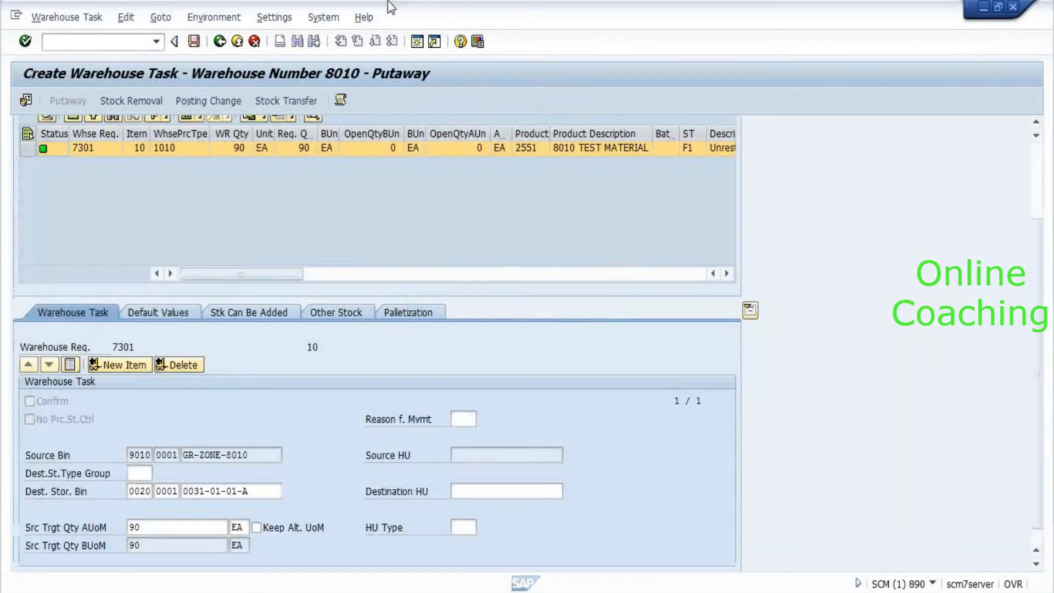
{"action": "left_click", "coordinate": [194, 41]}
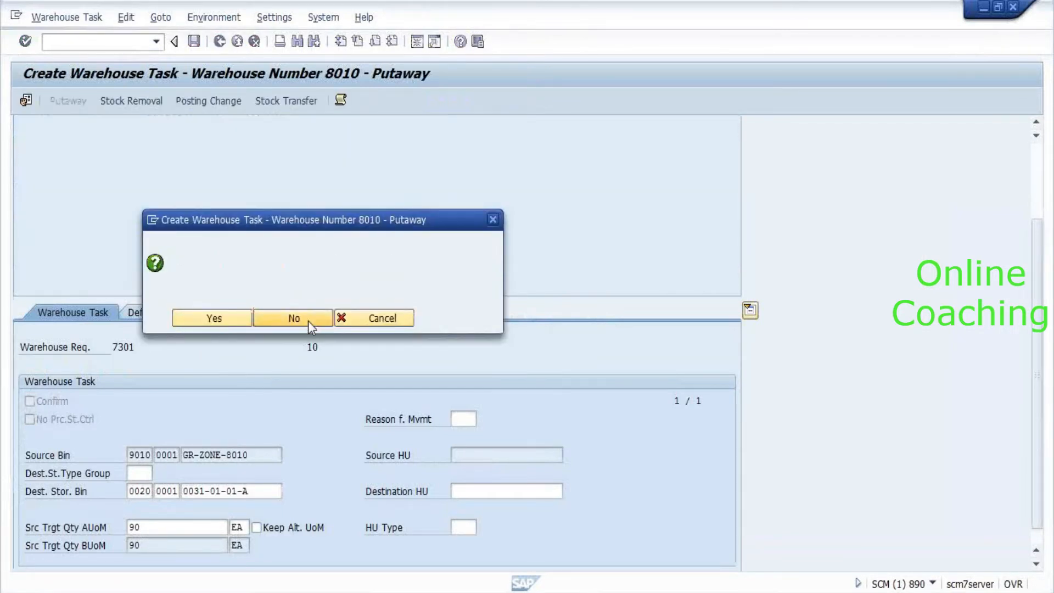
{"action": "left_click", "coordinate": [308, 320]}
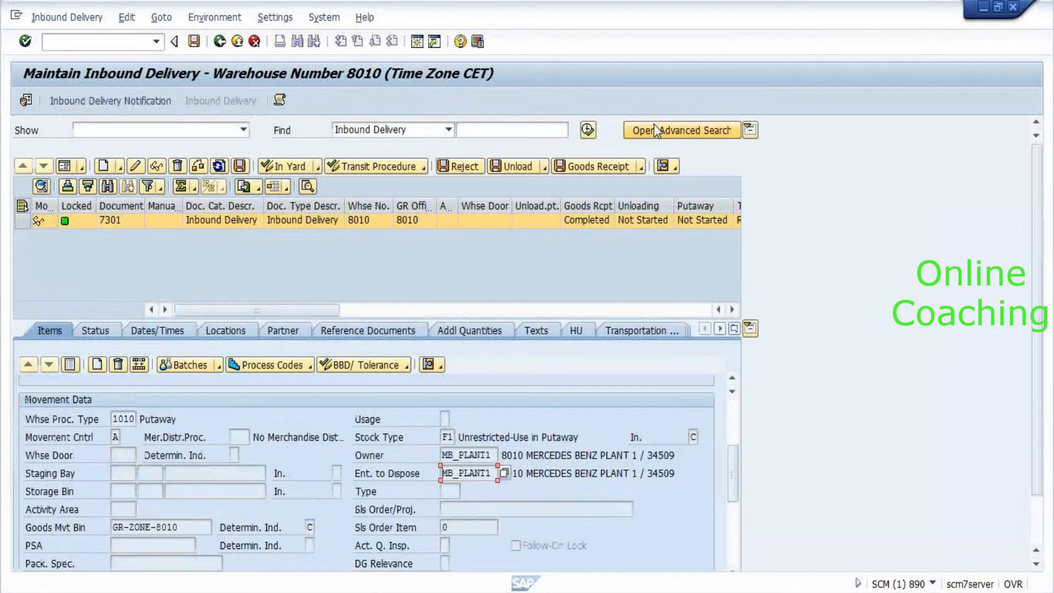
{"action": "left_click", "coordinate": [486, 130]}
{"action": "type", "text": "7301"}
{"action": "key", "text": "Return"}
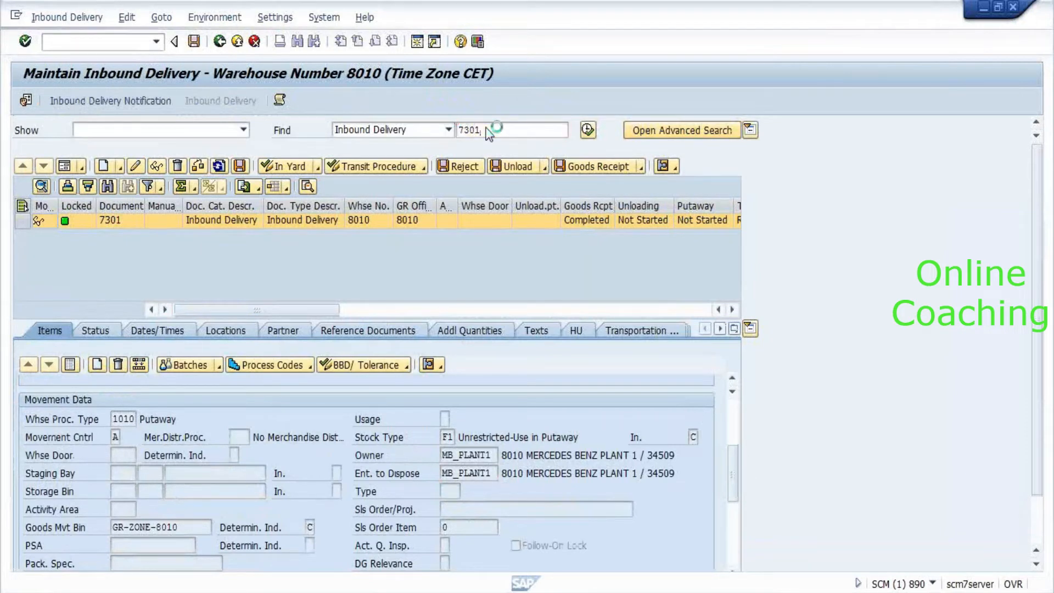
{"action": "key", "text": "Return"}
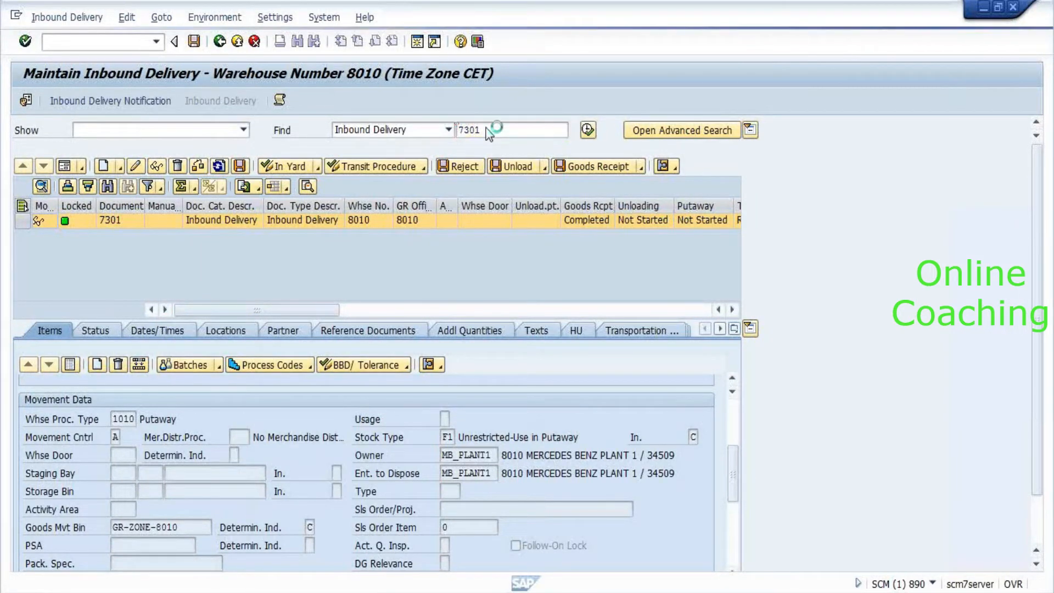
Create the putaway task for request 7301 to bin 0031-01-01-A and save it.
{"action": "left_click", "coordinate": [422, 169]}
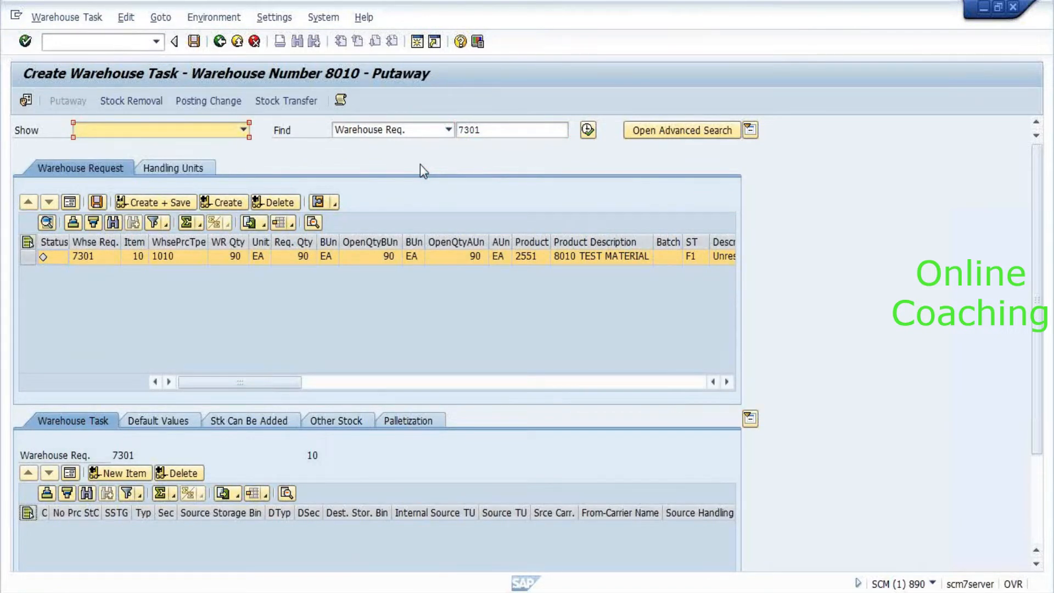
{"action": "left_click", "coordinate": [224, 206]}
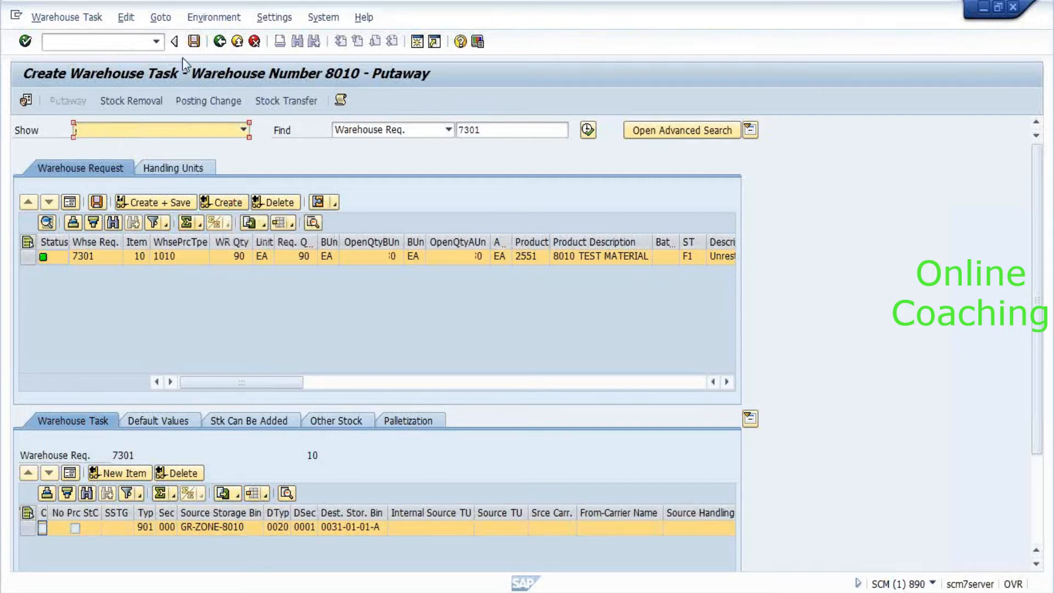
{"action": "left_click", "coordinate": [194, 43]}
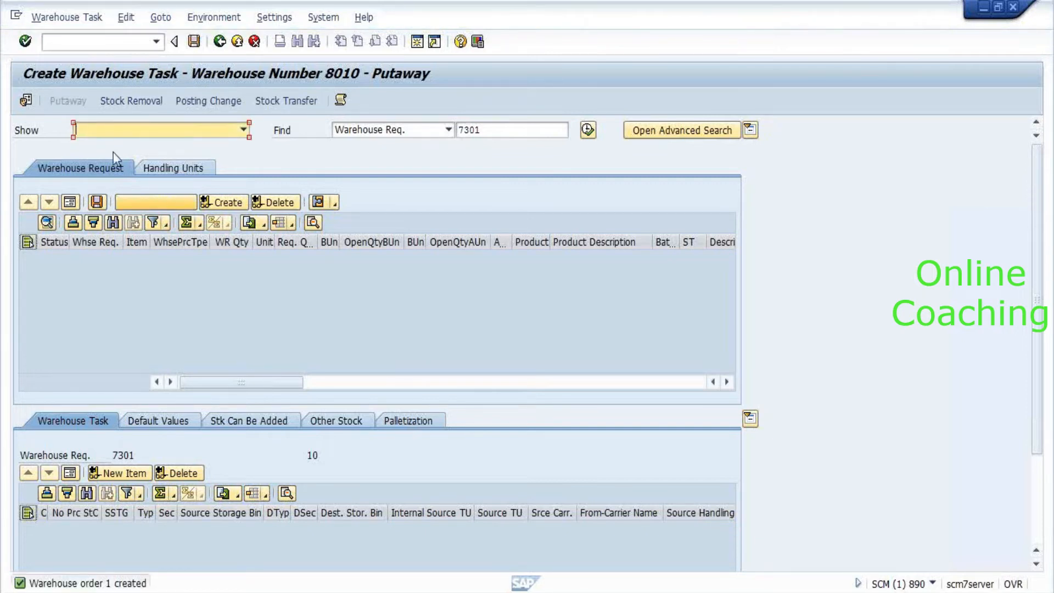
Switch to Warehouse Task > Confirm and confirm the open task of warehouse order 1.
{"action": "left_click", "coordinate": [66, 17]}
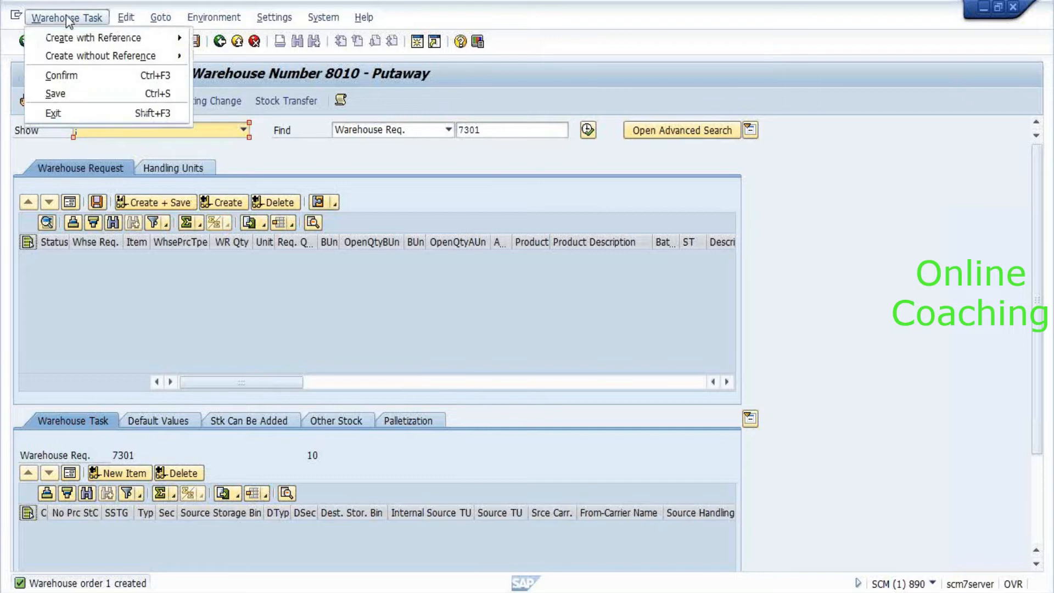
{"action": "left_click", "coordinate": [70, 76]}
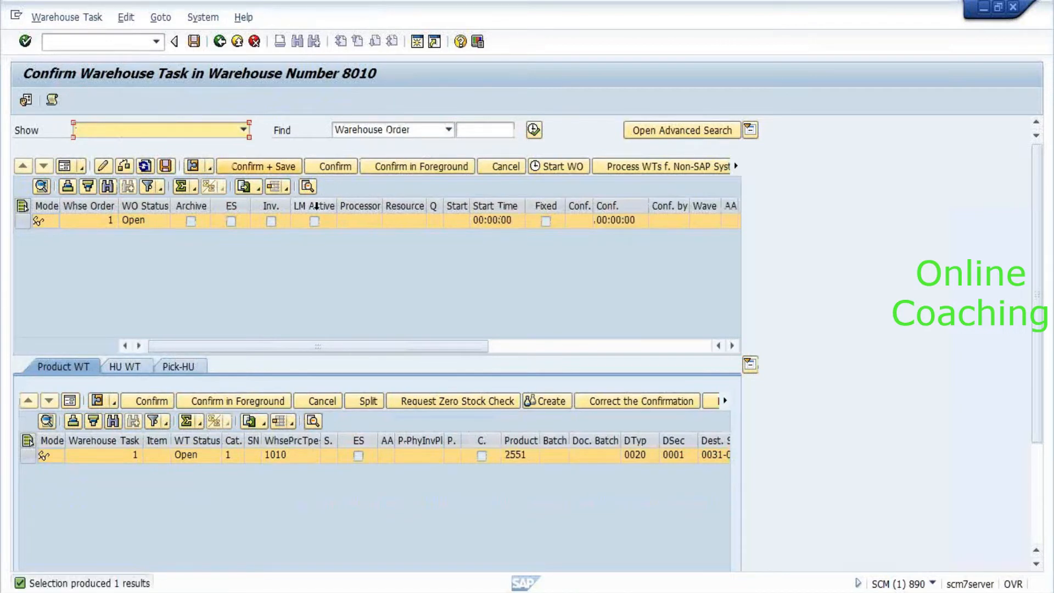
{"action": "left_click", "coordinate": [337, 167]}
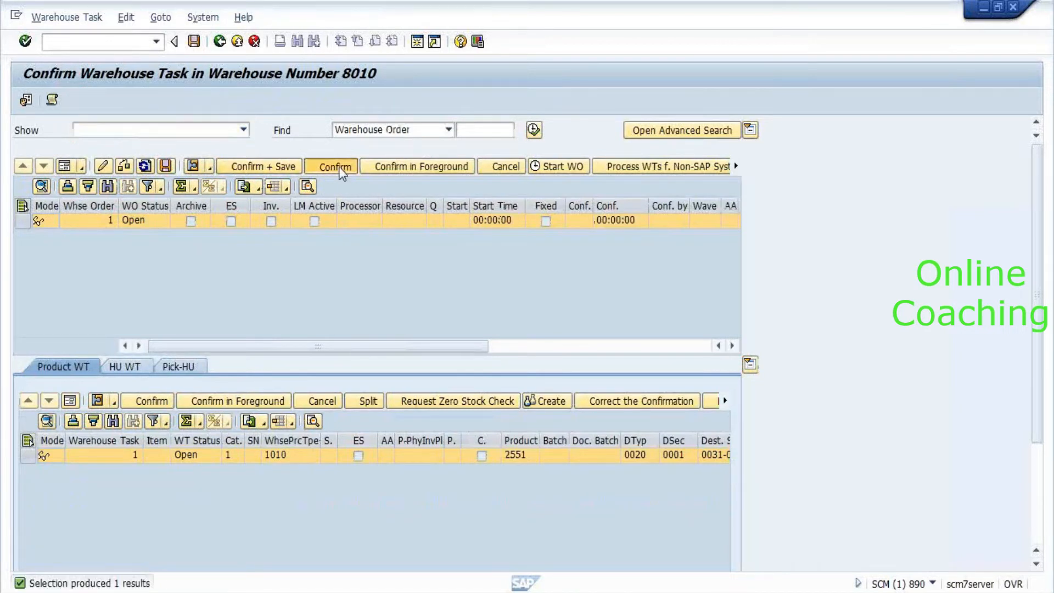
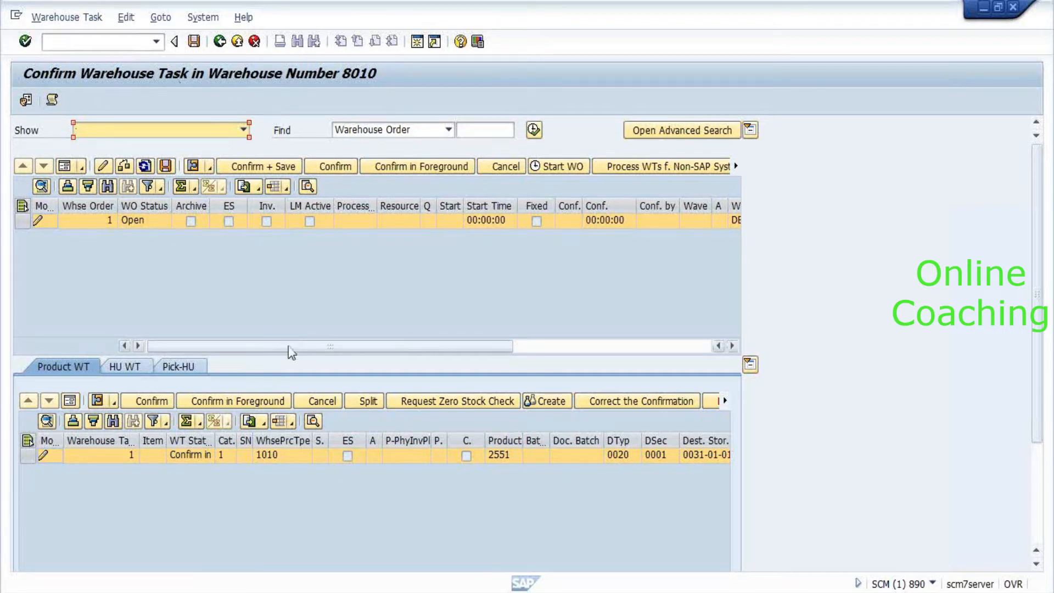
Save the confirmation of warehouse task 1 for product 2551, completing warehouse order 1.
{"action": "left_click", "coordinate": [170, 171]}
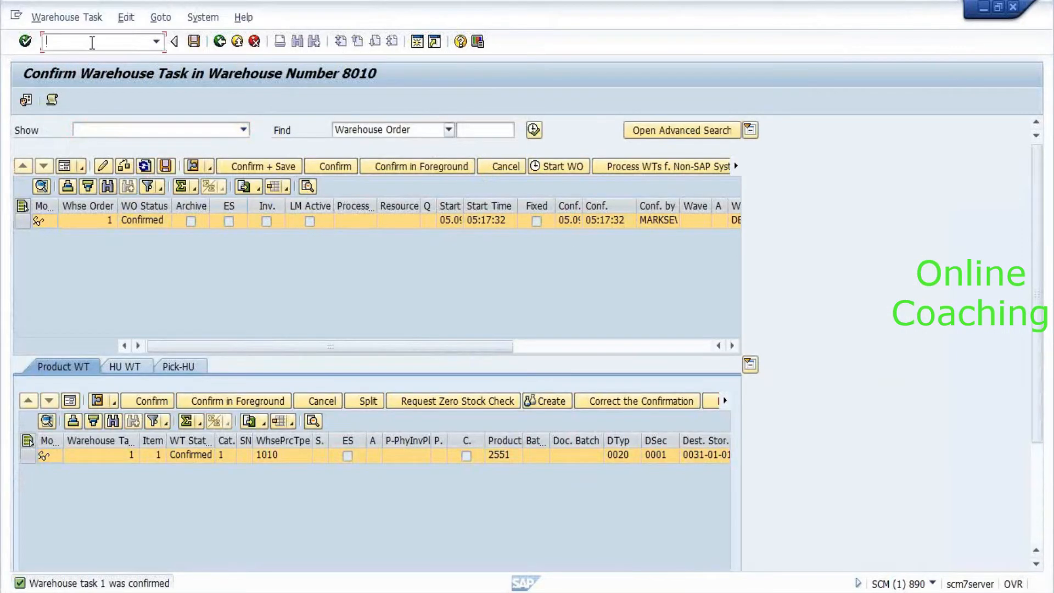
{"action": "key", "text": "alt+Tab"}
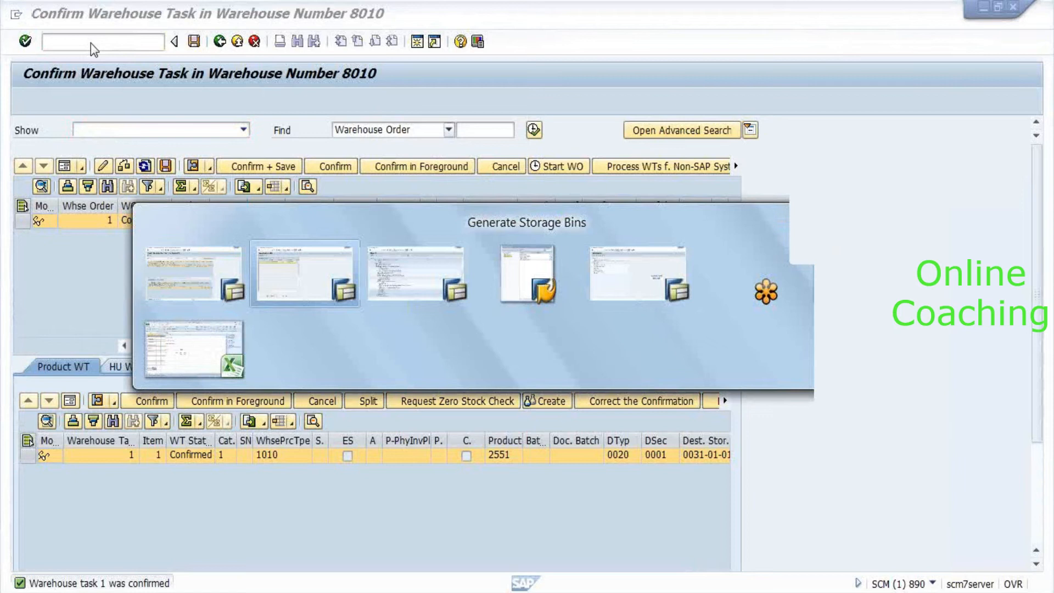
Launch the Warehouse Management Monitor (/SCWM/MON) in a new session from its favourite.
{"action": "type", "text": "/o/scwm"}
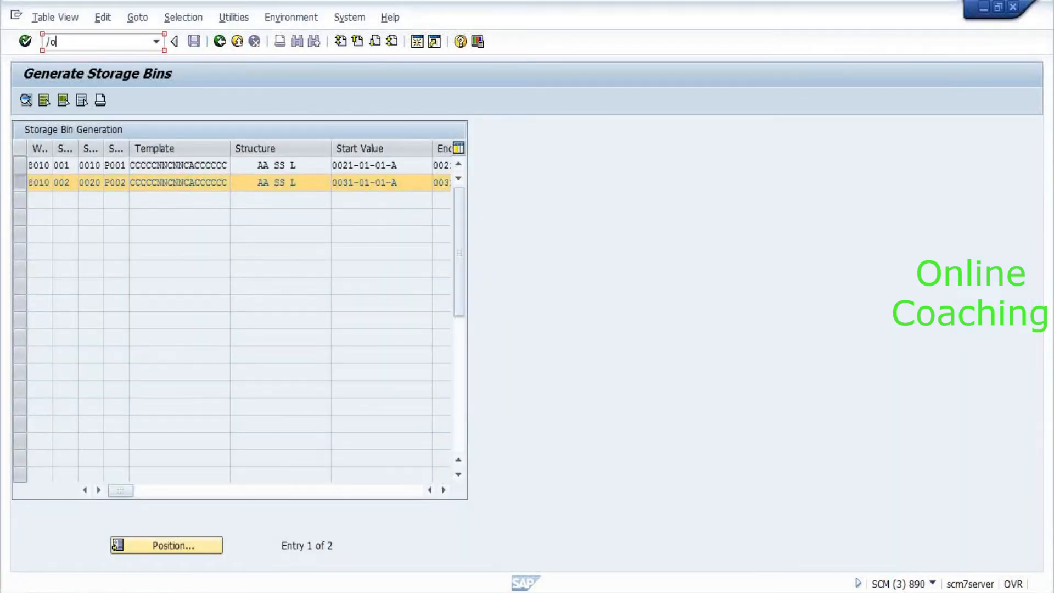
{"action": "type", "text": "/mon"}
{"action": "key", "text": "Return"}
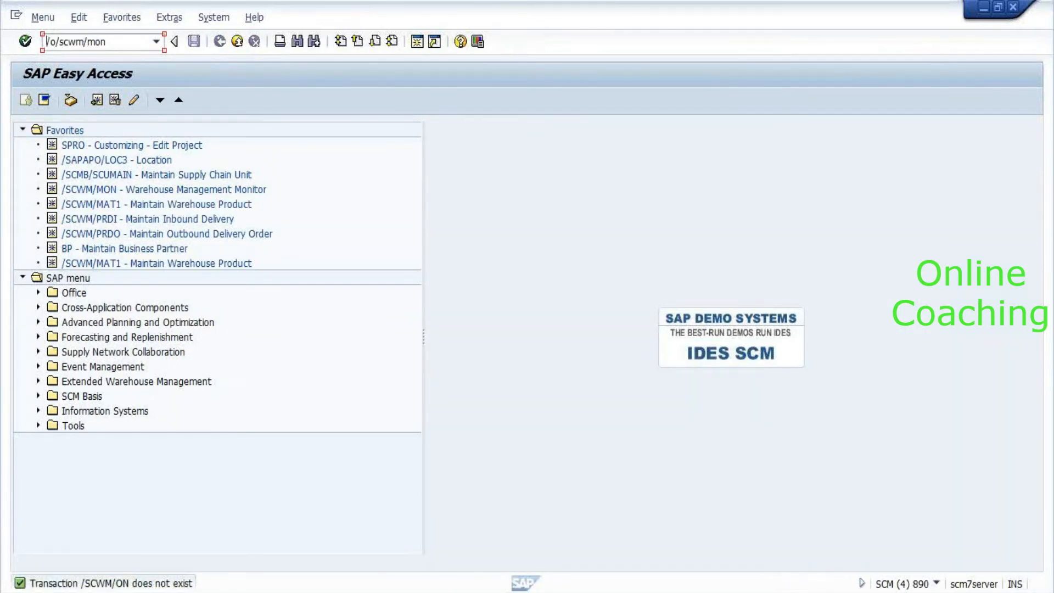
{"action": "key", "text": "Delete"}
{"action": "type", "text": "n"}
{"action": "key", "text": "Delete"}
{"action": "key", "text": "Return"}
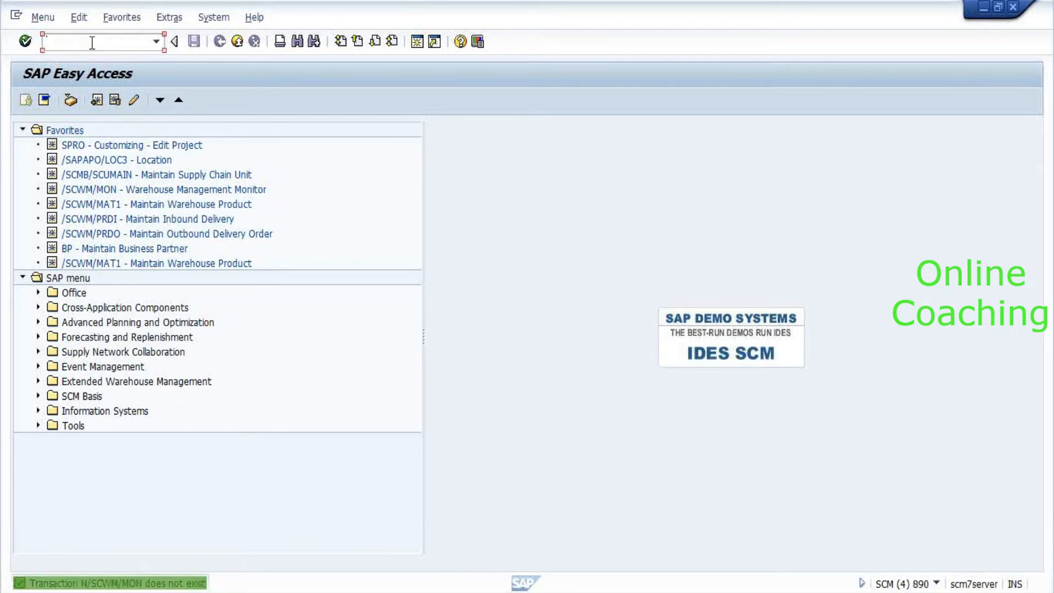
{"action": "type", "text": "/n/svwm/"}
{"action": "key", "text": "BackSpace"}
{"action": "key", "text": "BackSpace"}
{"action": "key", "text": "BackSpace"}
{"action": "key", "text": "BackSpace"}
{"action": "key", "text": "BackSpace"}
{"action": "key", "text": "BackSpace"}
{"action": "key", "text": "BackSpace"}
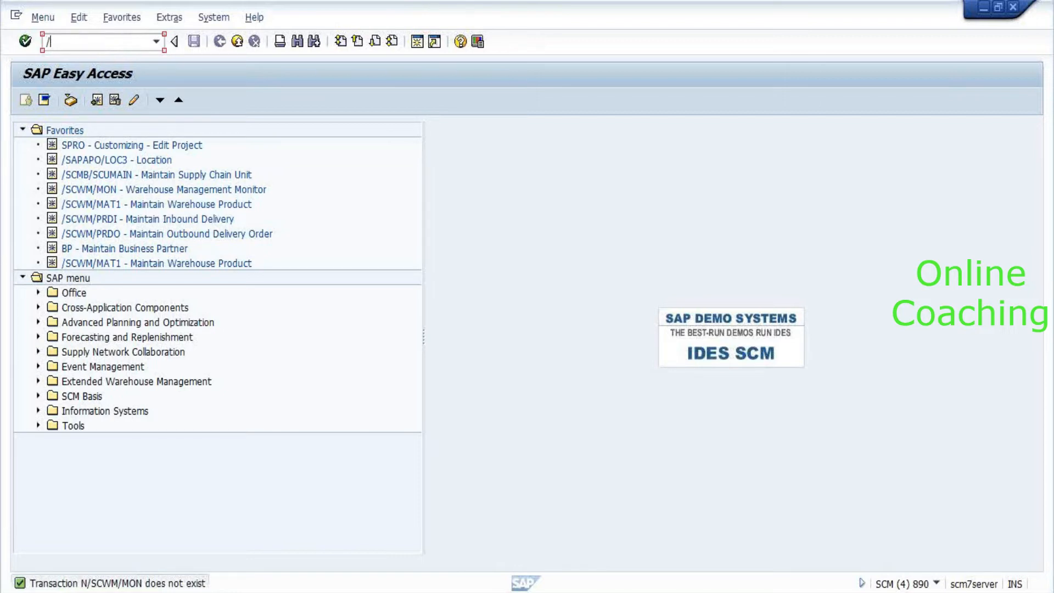
{"action": "left_click", "coordinate": [186, 194]}
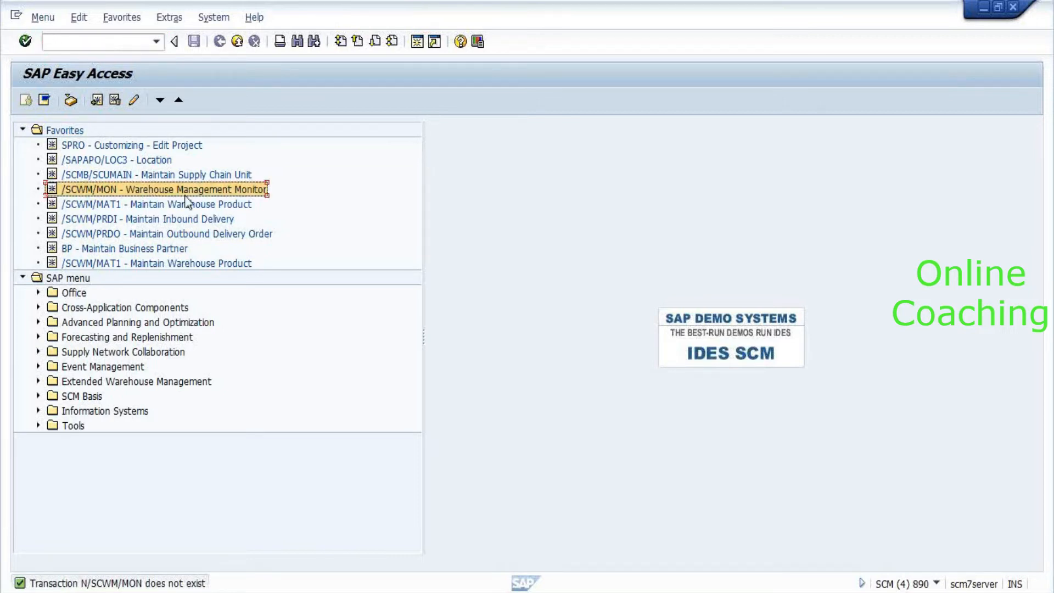
{"action": "double_click", "coordinate": [185, 193]}
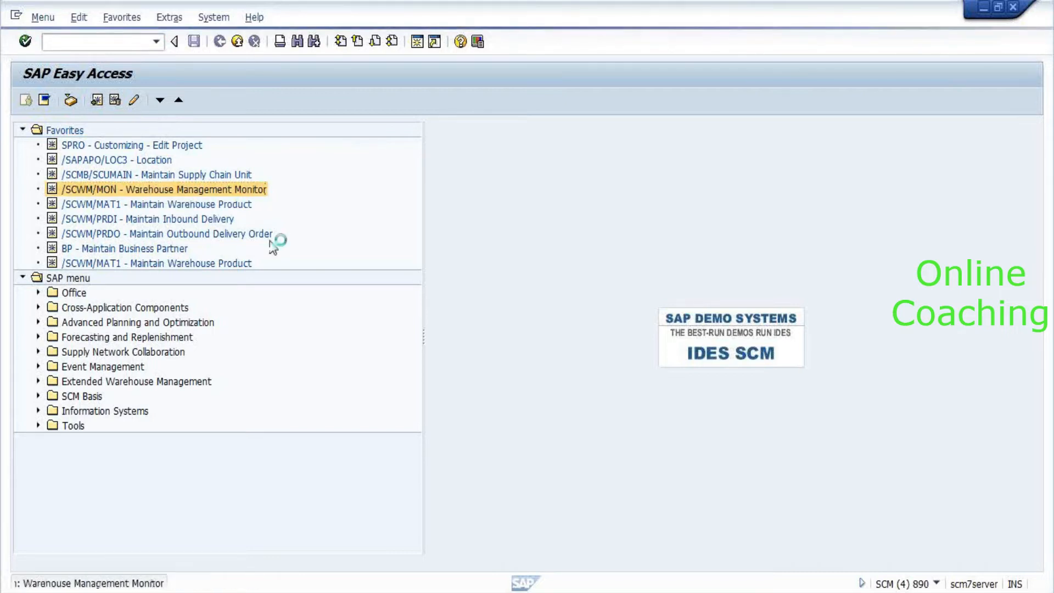
Open monitor SAP for warehouse 8010 and expand Stock and Bin > Storage Bin.
{"action": "key", "text": "Tab"}
{"action": "type", "text": "SAP"}
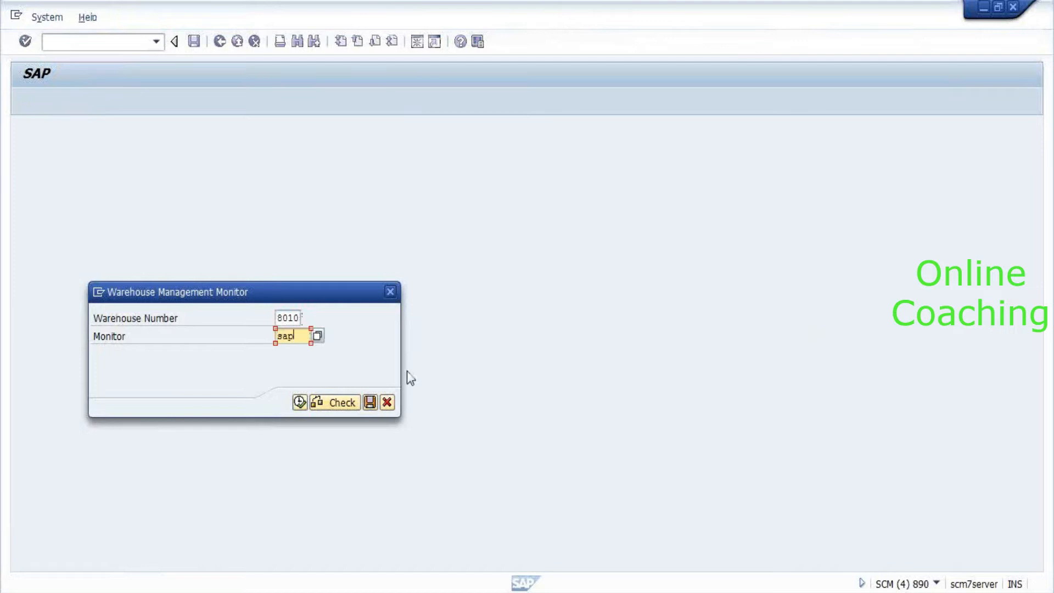
{"action": "key", "text": "Return"}
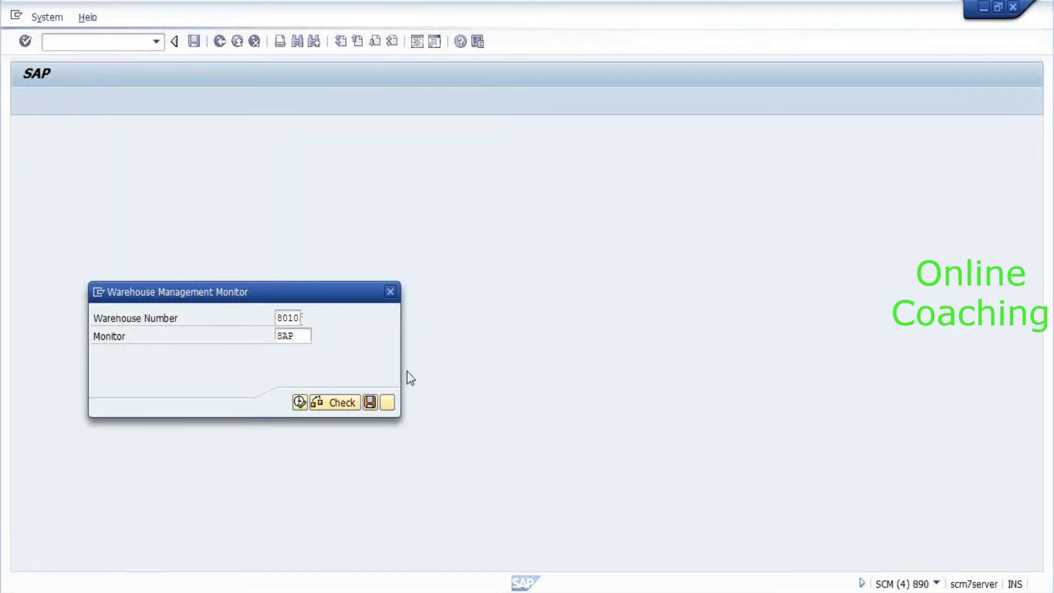
{"action": "left_click", "coordinate": [55, 170]}
{"action": "key", "text": "Up"}
{"action": "key", "text": "Down"}
{"action": "key", "text": "Down"}
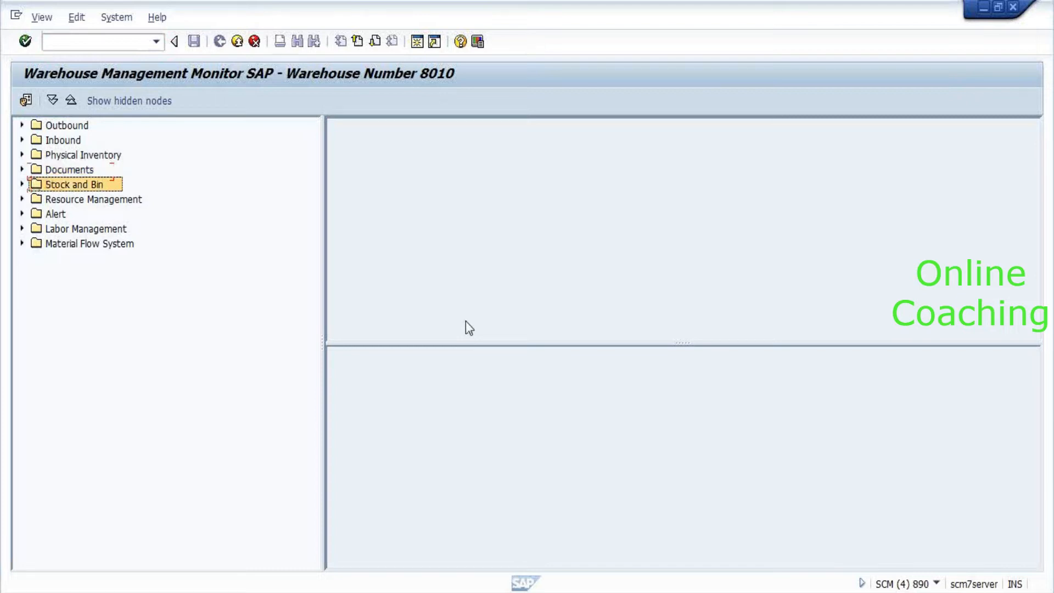
{"action": "key", "text": "Right"}
{"action": "key", "text": "Down"}
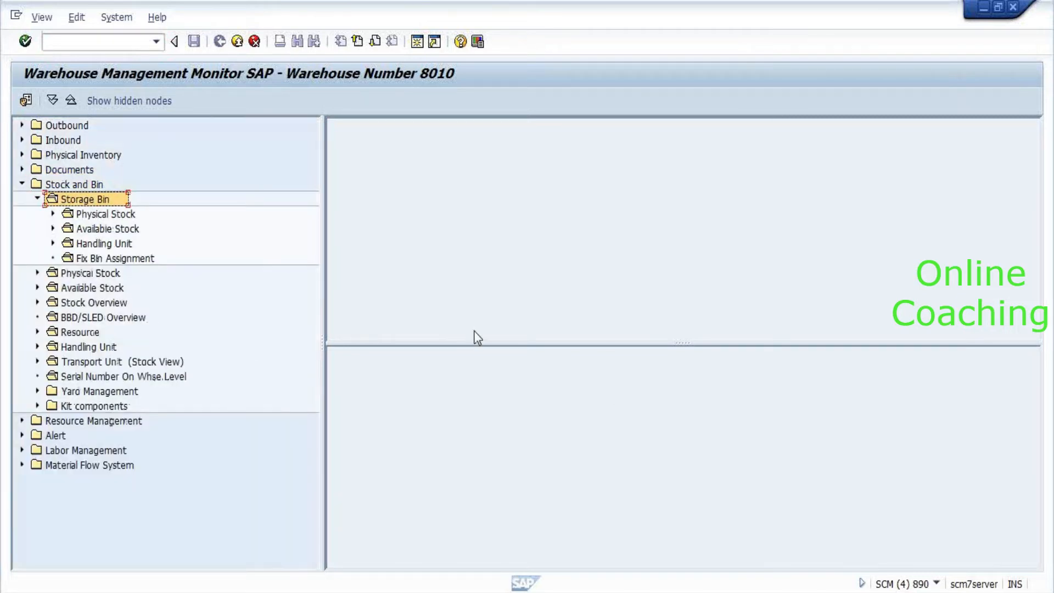
List available and physical stock by bin: 90 EA of product 2551 in 0031-01-01-A.
{"action": "left_click", "coordinate": [102, 230]}
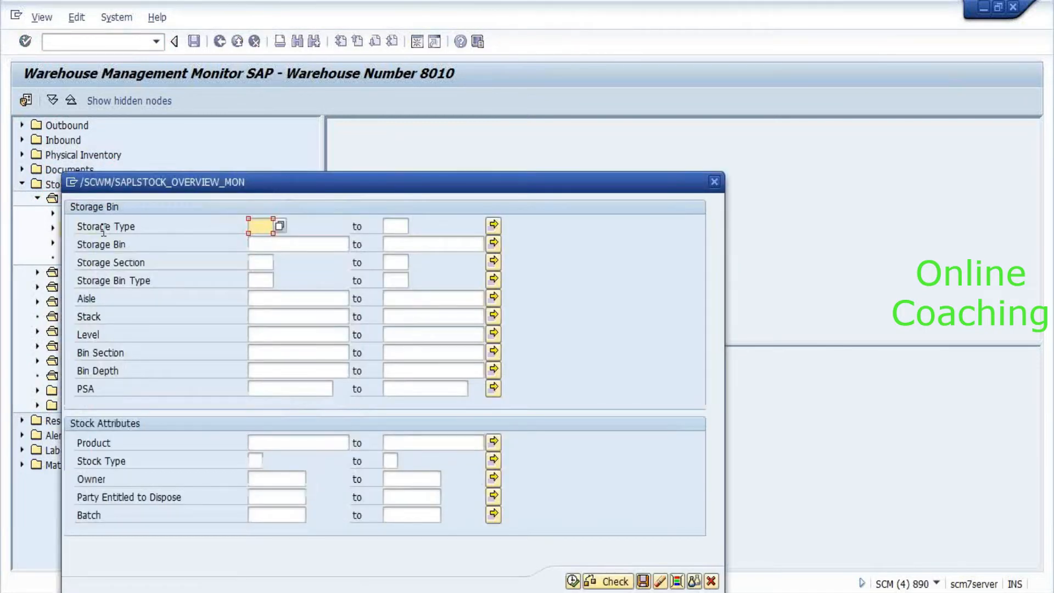
{"action": "left_click", "coordinate": [574, 582]}
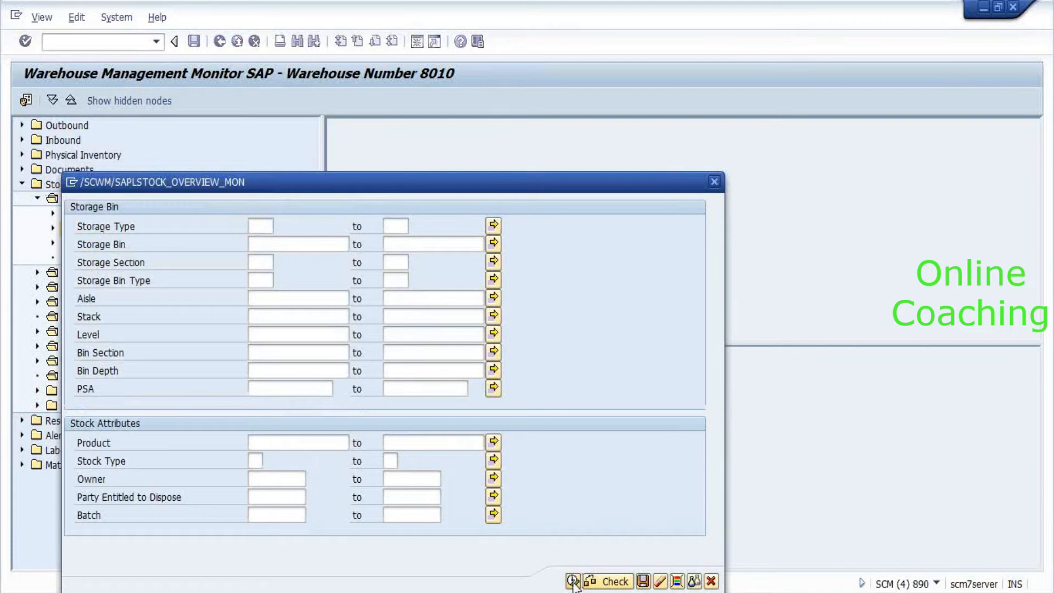
{"action": "left_click", "coordinate": [219, 337]}
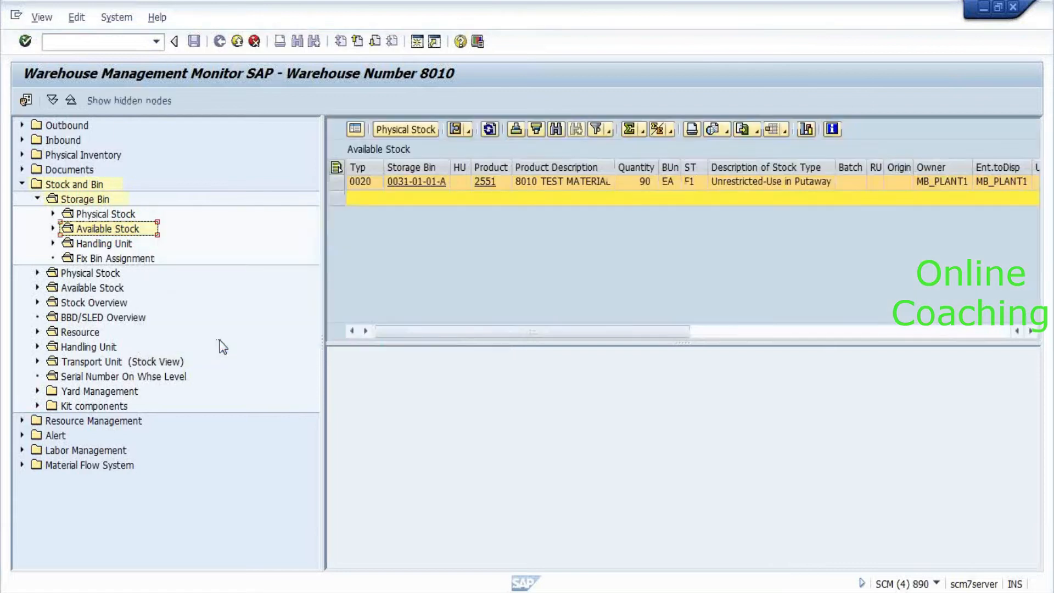
{"action": "left_click", "coordinate": [414, 131]}
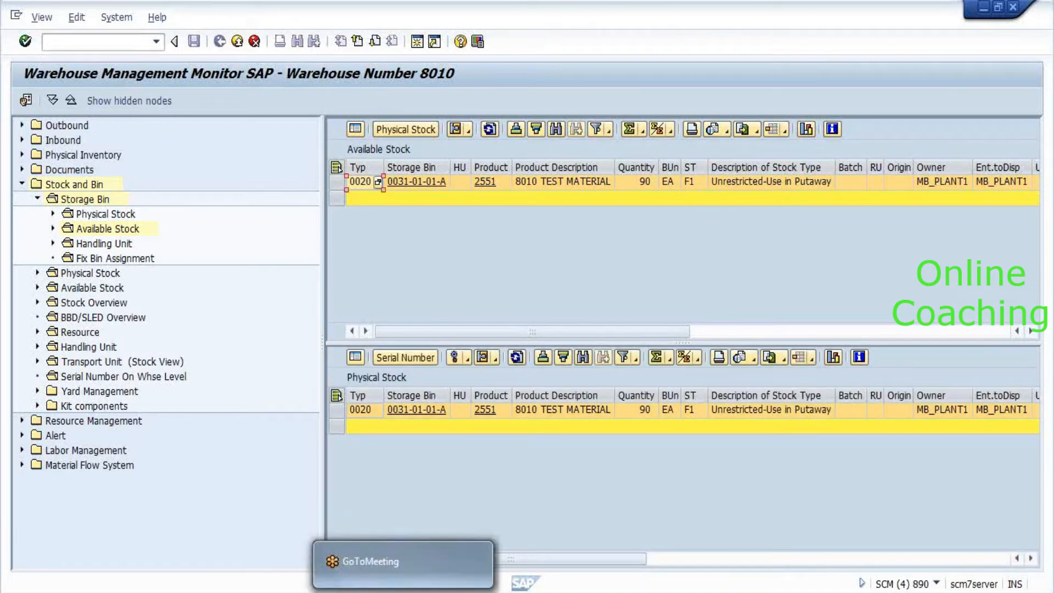
Run MMBE in the ECC session and decline the connection-broken error details.
{"action": "left_click", "coordinate": [403, 592]}
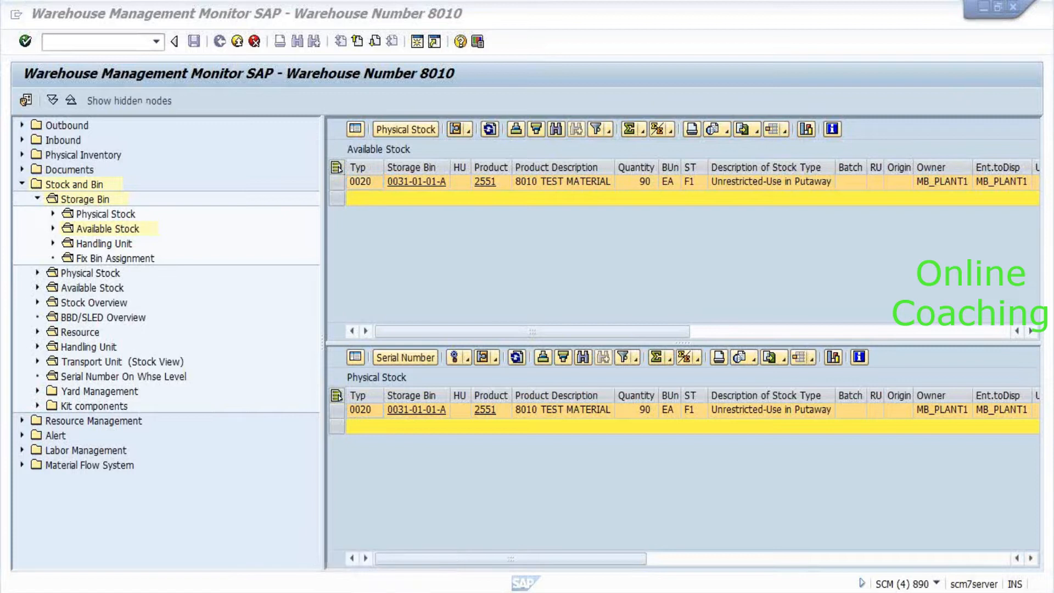
{"action": "mouse_move", "coordinate": [412, 592]}
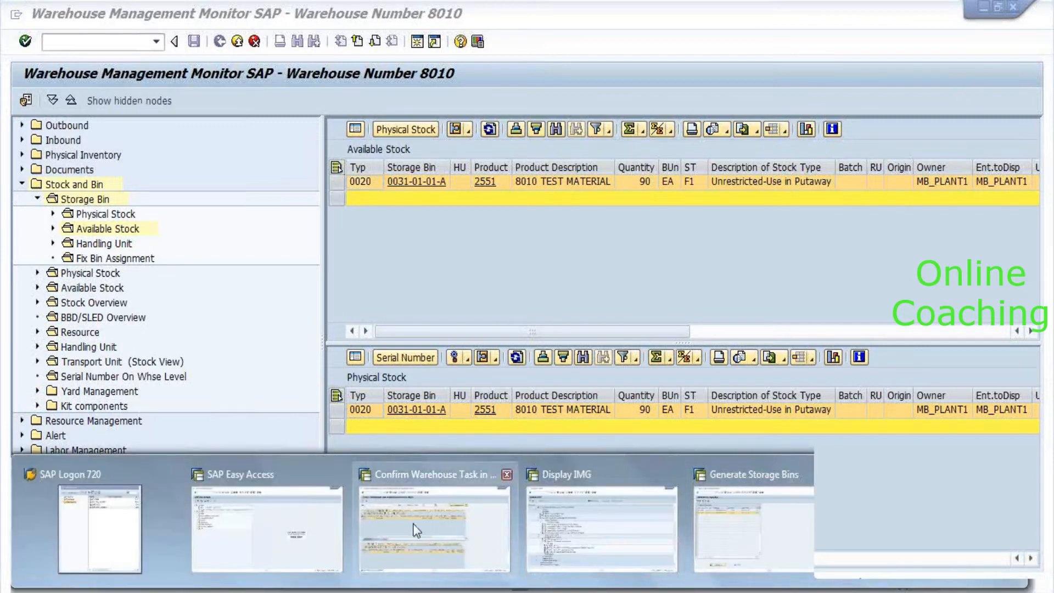
{"action": "left_click", "coordinate": [273, 529]}
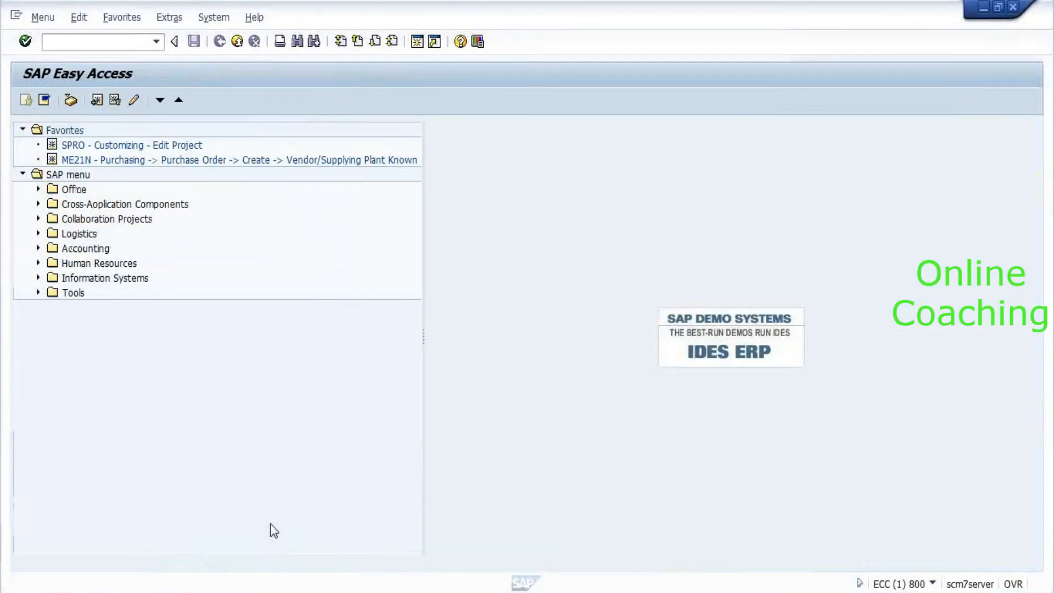
{"action": "type", "text": "mmbe"}
{"action": "key", "text": "Return"}
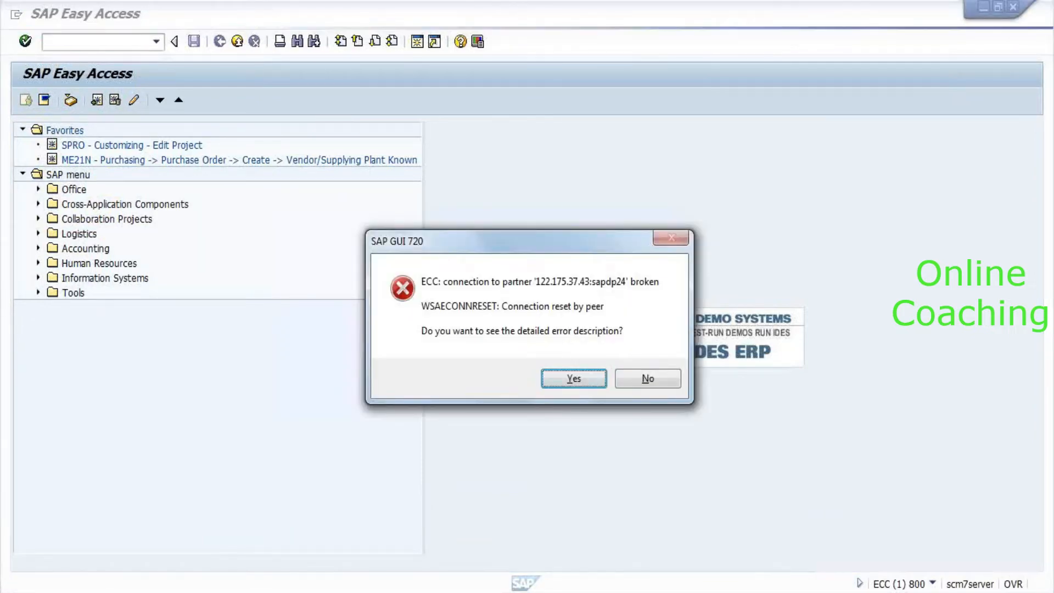
{"action": "left_click", "coordinate": [675, 379]}
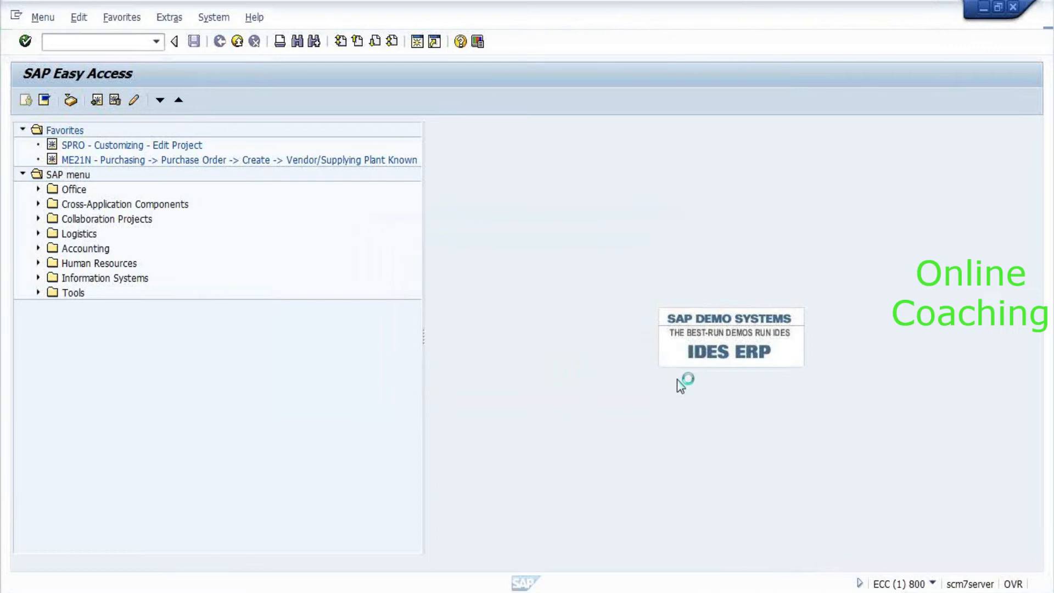
Log on again to the ECC system, client 800, with the user ID and password.
{"action": "key", "text": "alt+Tab"}
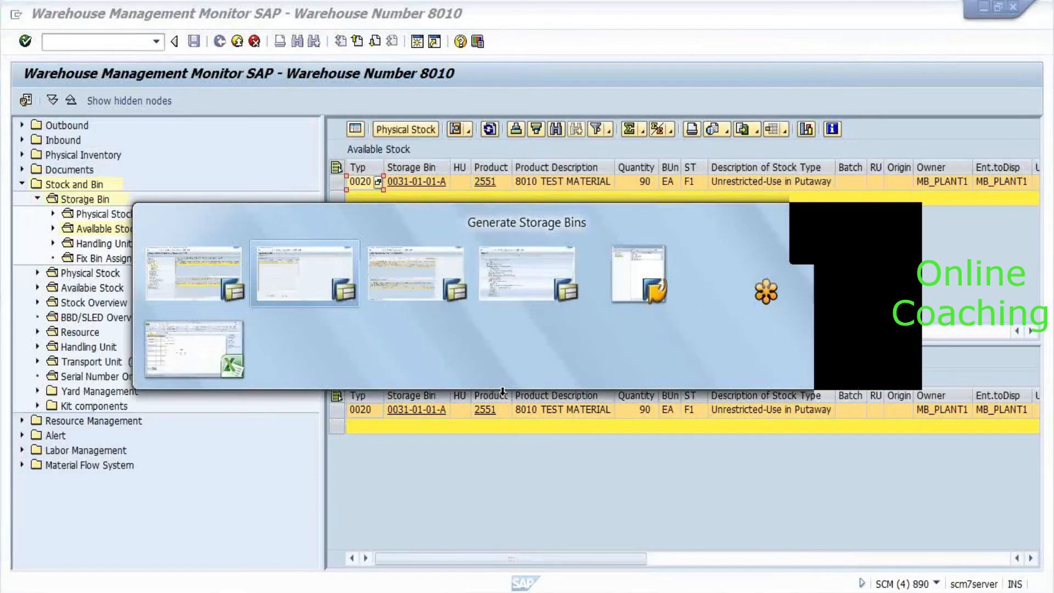
{"action": "key", "text": "alt+Tab"}
{"action": "key", "text": "alt+Tab"}
{"action": "key", "text": "alt+Tab"}
{"action": "key", "text": "Up"}
{"action": "key", "text": "Up"}
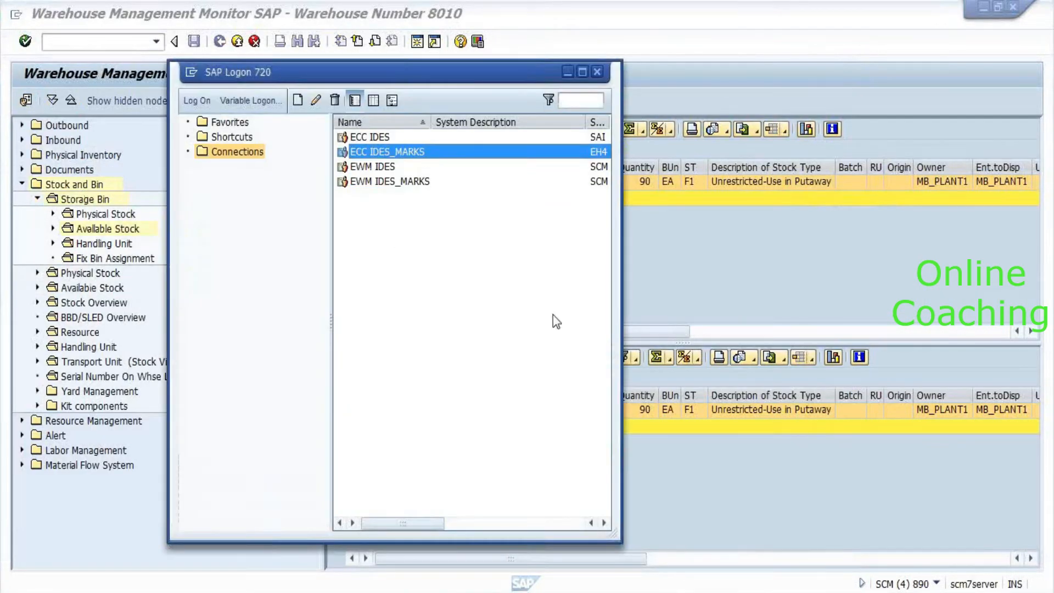
{"action": "key", "text": "Return"}
{"action": "key", "text": "Tab"}
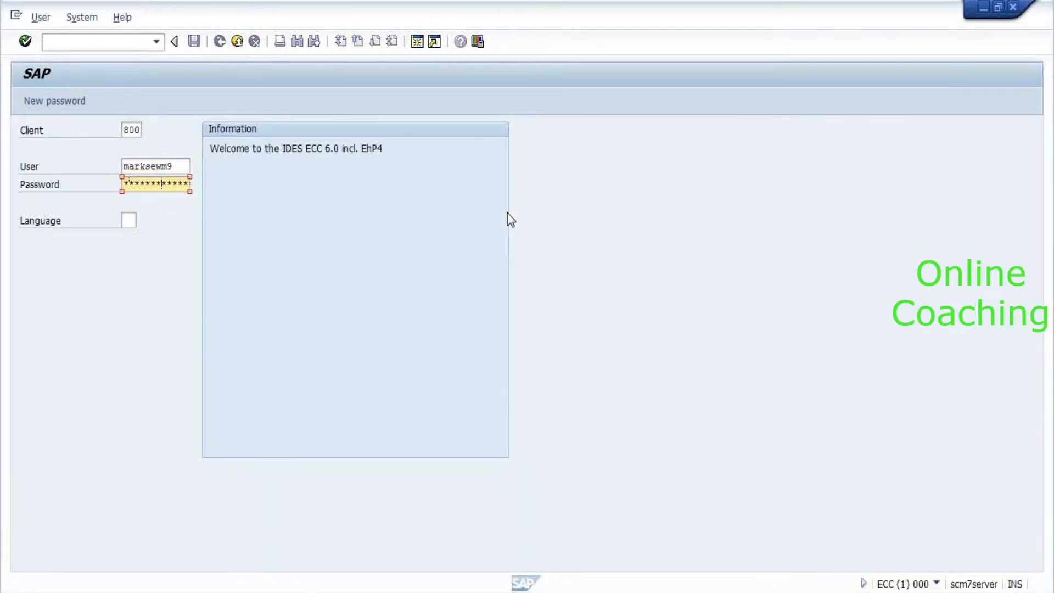
{"action": "key", "text": "Return"}
Show MMBE stock for material 2551 in plant 8010: 90,000 unrestricted in storage location YROD.
{"action": "type", "text": "mmbe"}
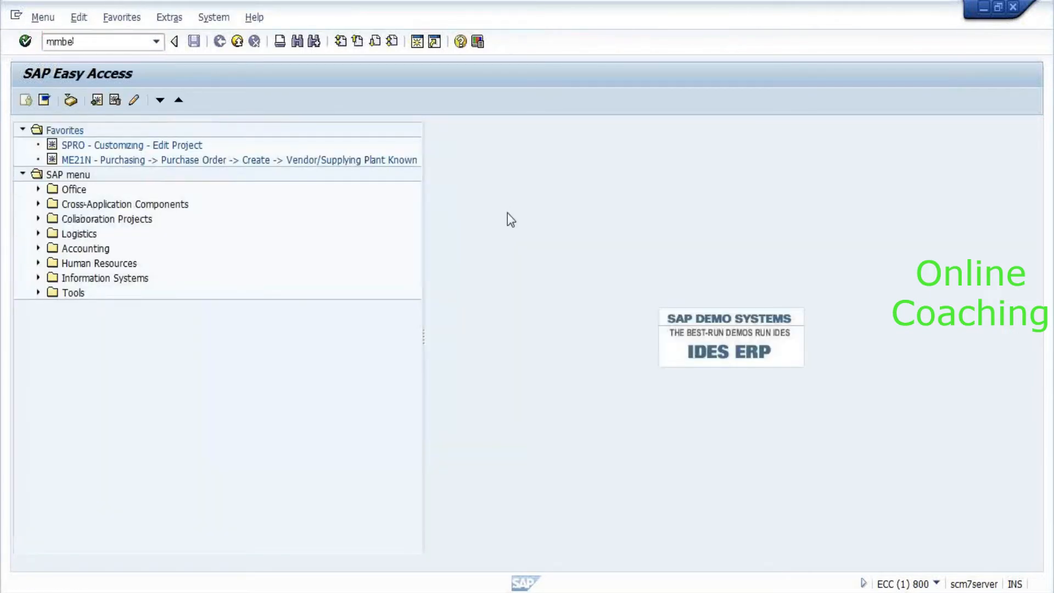
{"action": "key", "text": "Return"}
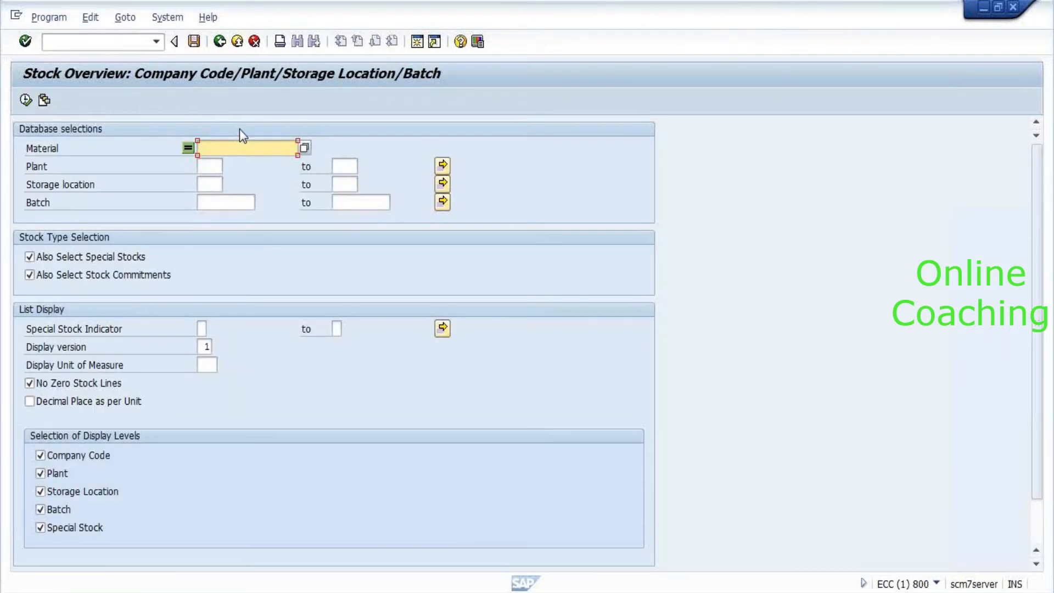
{"action": "type", "text": "2555"}
{"action": "key", "text": "BackSpace"}
{"action": "type", "text": "1"}
{"action": "key", "text": "Tab"}
{"action": "type", "text": "8010"}
{"action": "key", "text": "Return"}
{"action": "key", "text": "F9"}
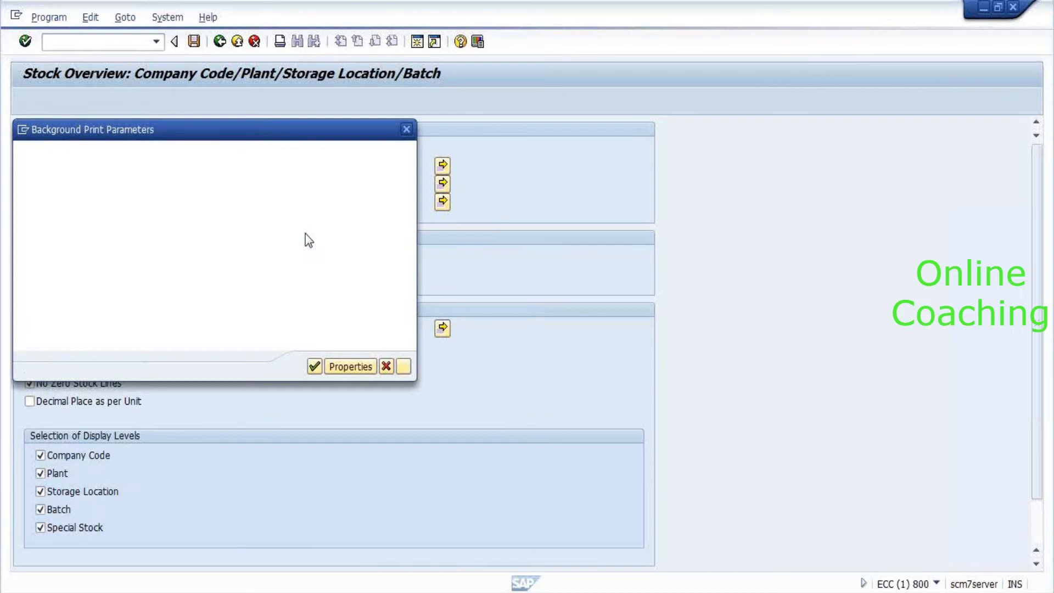
{"action": "key", "text": "Escape"}
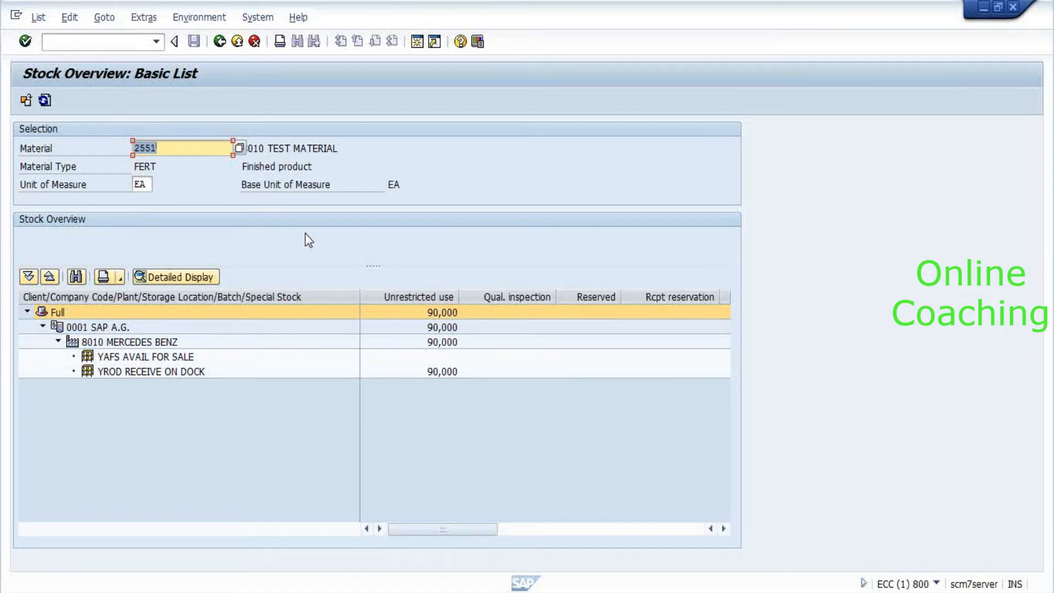
{"action": "key", "text": "alt+Tab"}
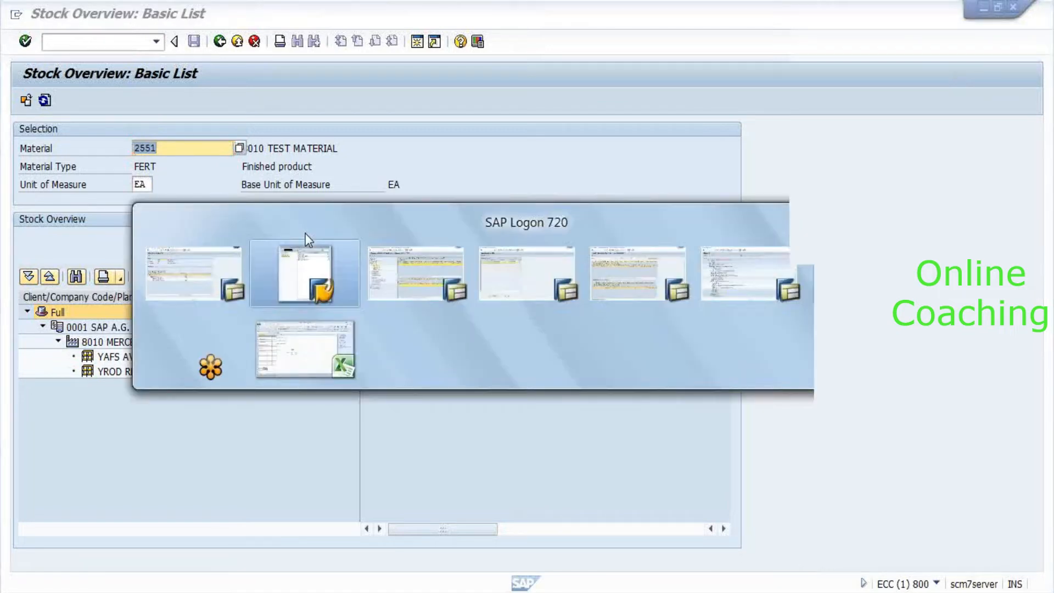
In the IMG session, expand EWM Master Data and start Define Storage Type.
{"action": "key", "text": "alt+Tab"}
{"action": "key", "text": "alt+Tab"}
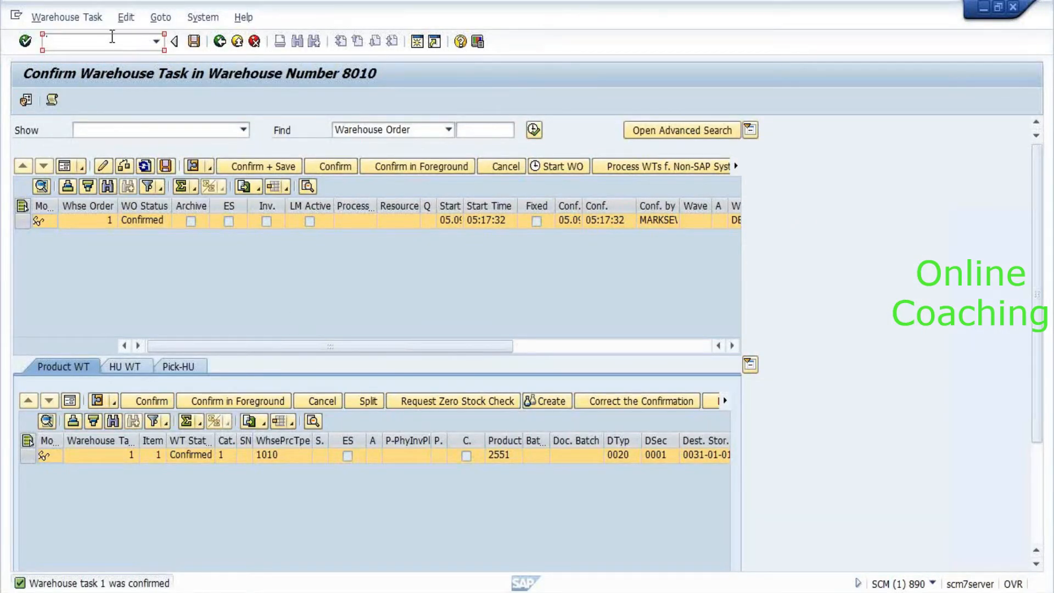
{"action": "key", "text": "alt+Tab"}
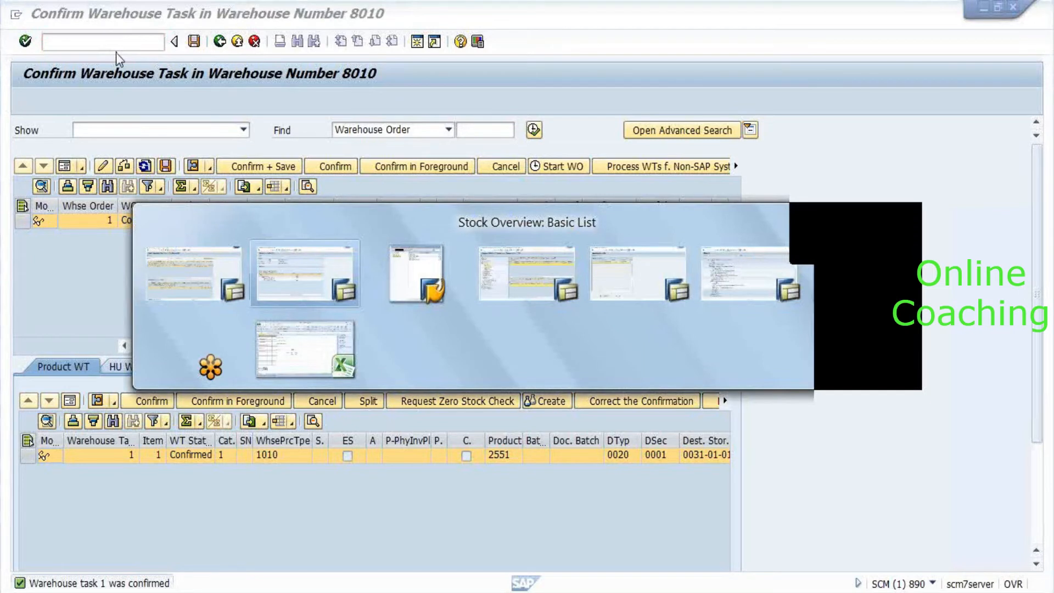
{"action": "key", "text": "alt+Tab"}
{"action": "key", "text": "alt+Tab"}
{"action": "key", "text": "alt+Tab"}
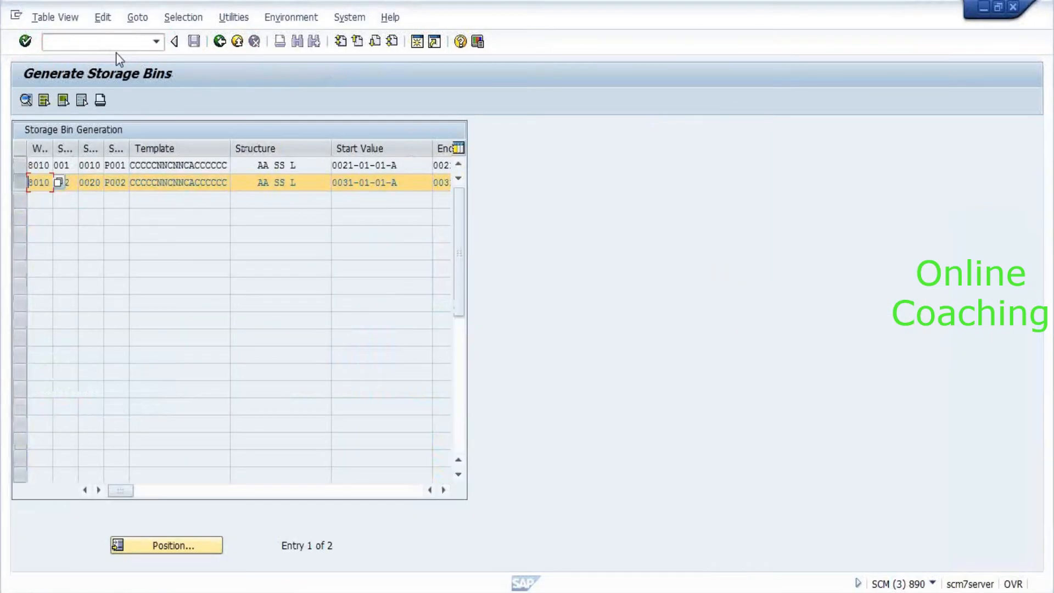
{"action": "key", "text": "alt+Tab"}
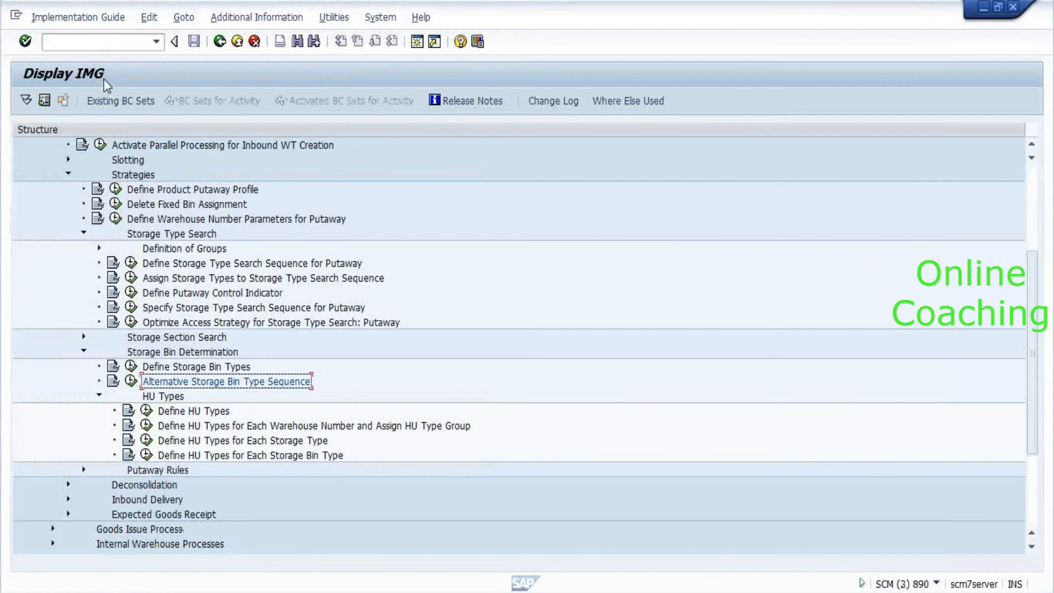
{"action": "scroll", "coordinate": [233, 354], "scroll_direction": "down", "scroll_amount": 1}
{"action": "scroll", "coordinate": [257, 385], "scroll_direction": "down", "scroll_amount": 2}
{"action": "key", "text": "Left"}
{"action": "key", "text": "Left"}
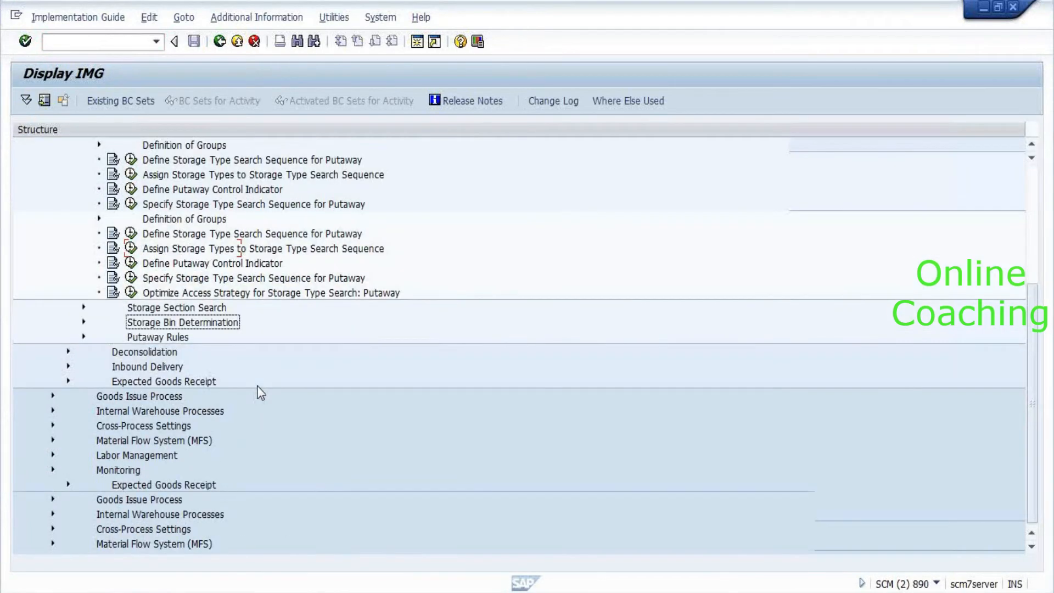
{"action": "key", "text": "Left"}
{"action": "key", "text": "Down"}
{"action": "key", "text": "Down"}
{"action": "key", "text": "Down"}
{"action": "key", "text": "Down"}
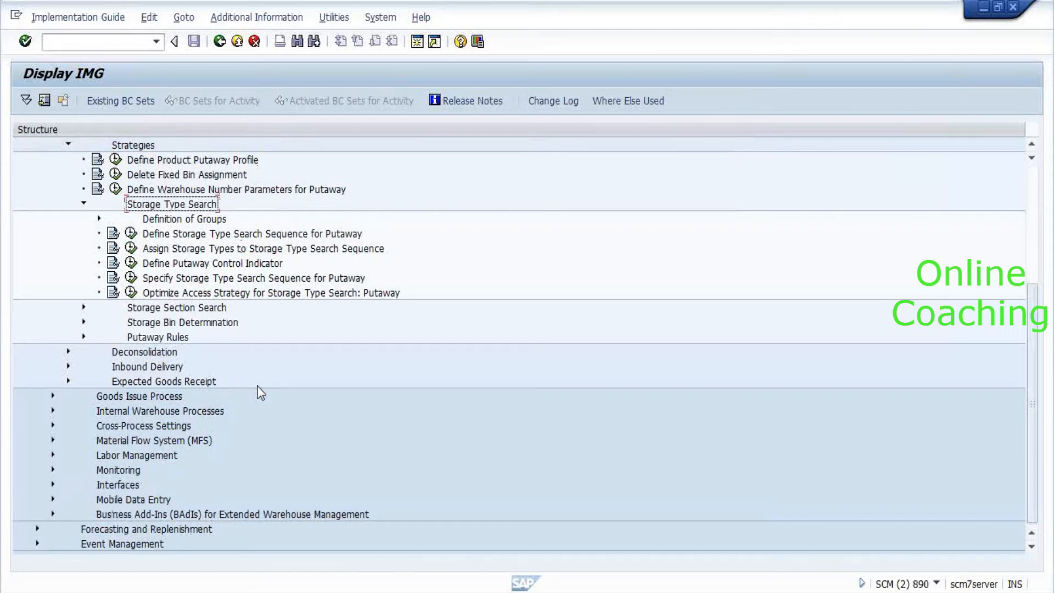
{"action": "key", "text": "Left"}
{"action": "key", "text": "Left"}
{"action": "key", "text": "Left"}
{"action": "key", "text": "Up"}
{"action": "key", "text": "Up"}
{"action": "key", "text": "Up"}
{"action": "key", "text": "Up"}
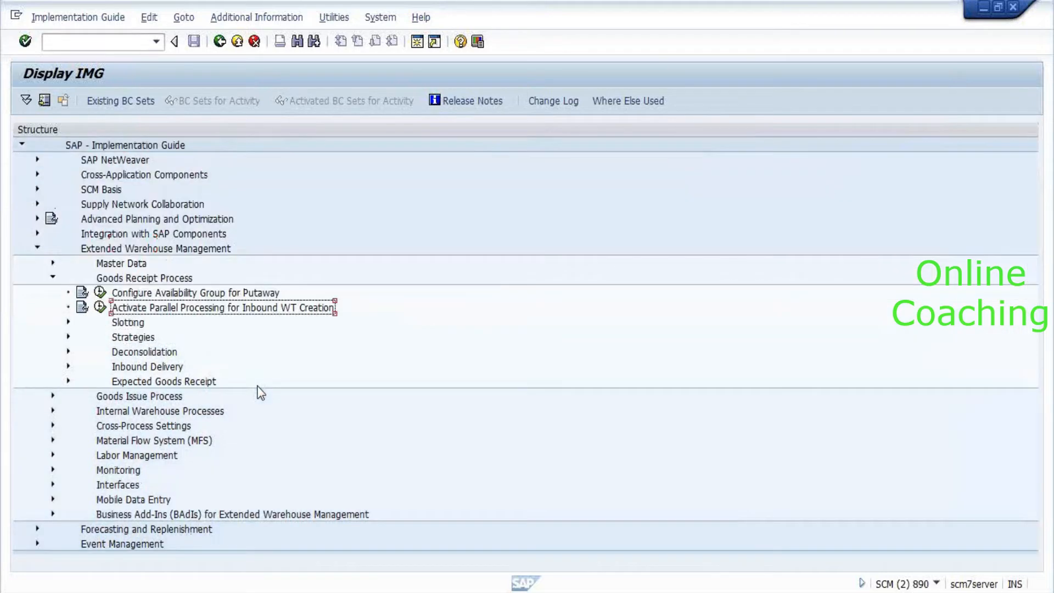
{"action": "key", "text": "Left"}
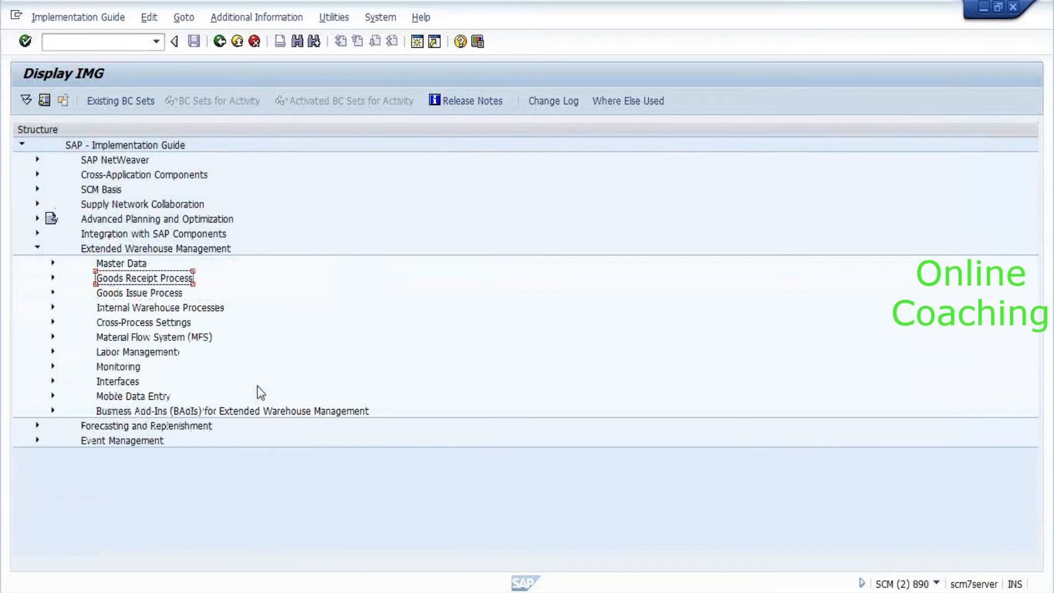
{"action": "key", "text": "Up"}
{"action": "key", "text": "Right"}
{"action": "key", "text": "Down"}
{"action": "key", "text": "Down"}
{"action": "key", "text": "Down"}
{"action": "key", "text": "Down"}
{"action": "key", "text": "Down"}
{"action": "key", "text": "Left"}
{"action": "key", "text": "Return"}
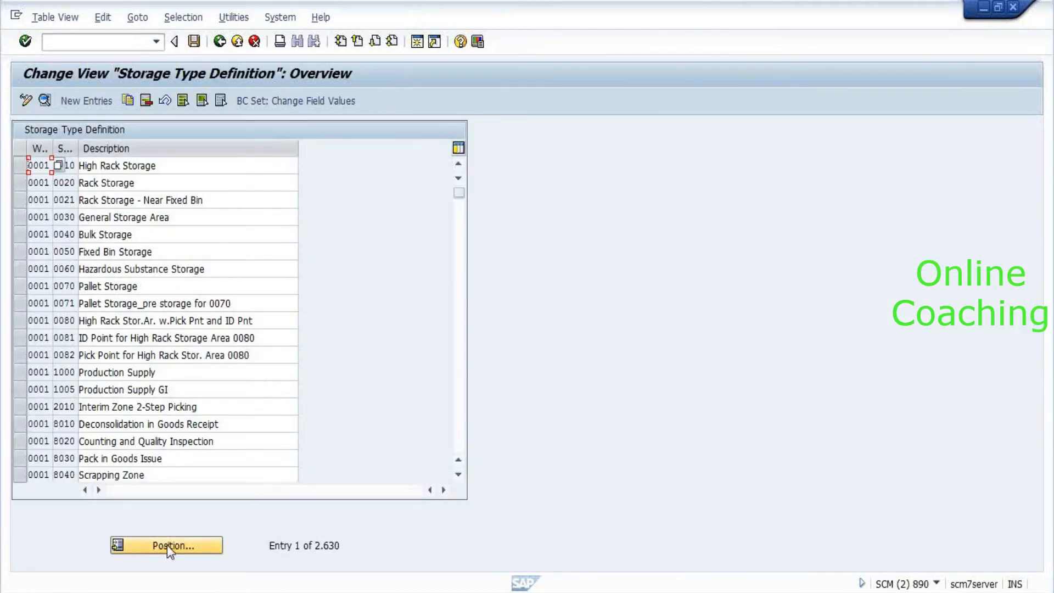
Review warehouse 8010's storage type 0020 Rack Storage details, then go back to the IMG tree.
{"action": "left_click", "coordinate": [167, 544]}
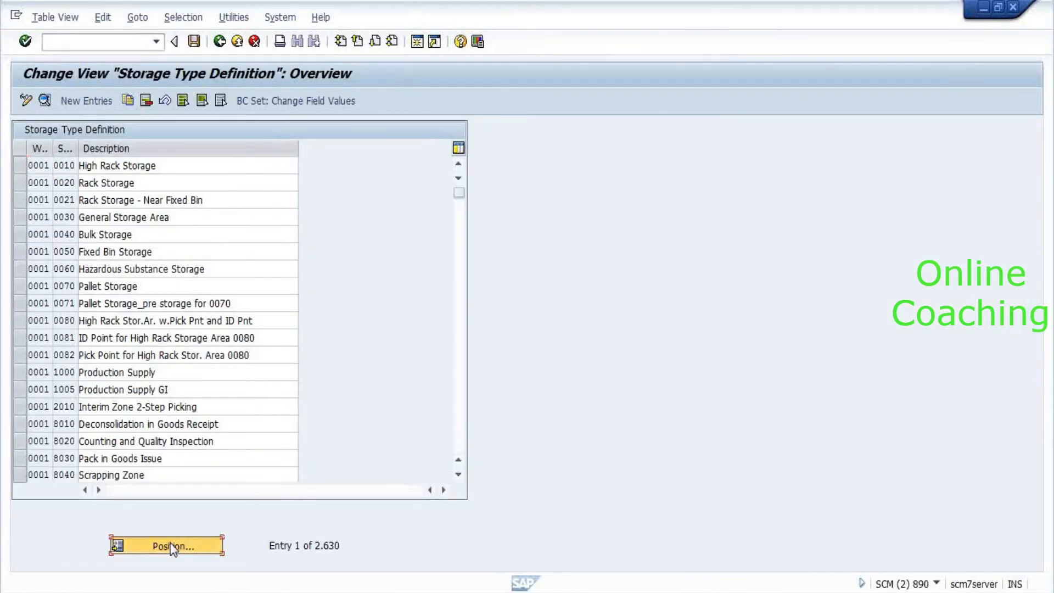
{"action": "type", "text": "0001"}
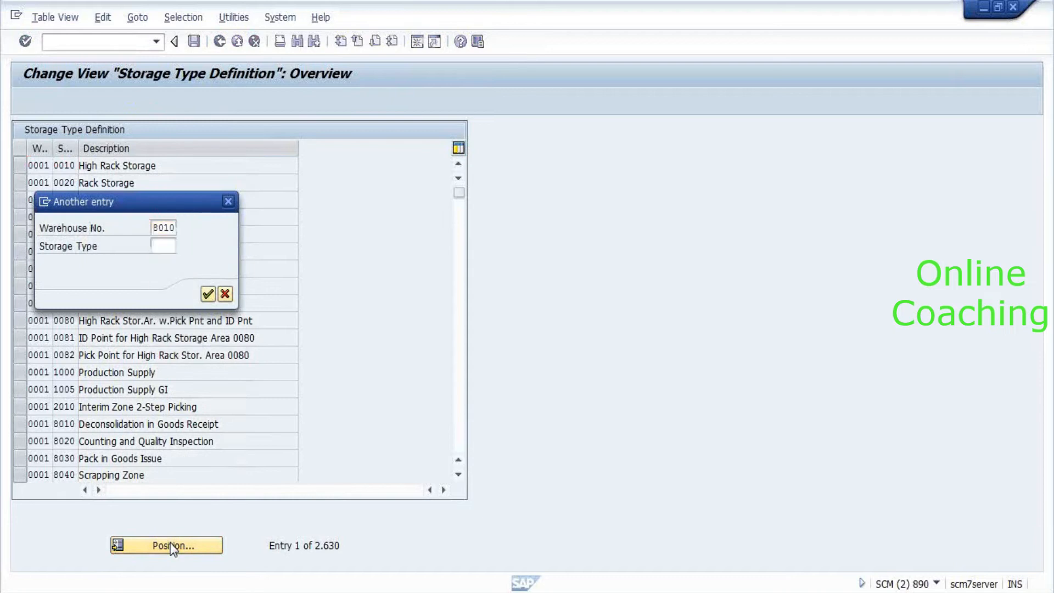
{"action": "key", "text": "Return"}
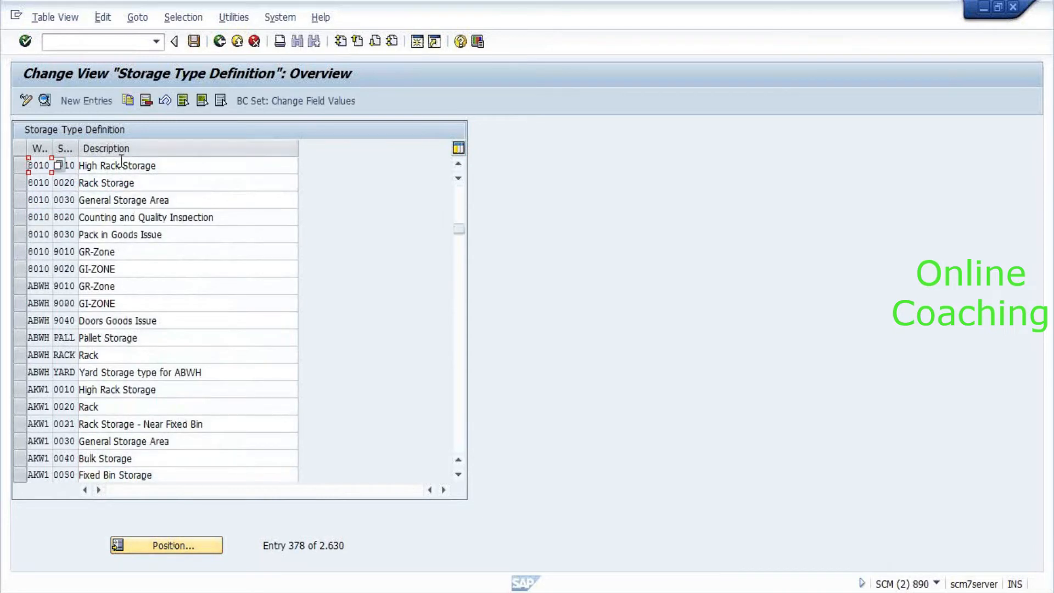
{"action": "double_click", "coordinate": [43, 183]}
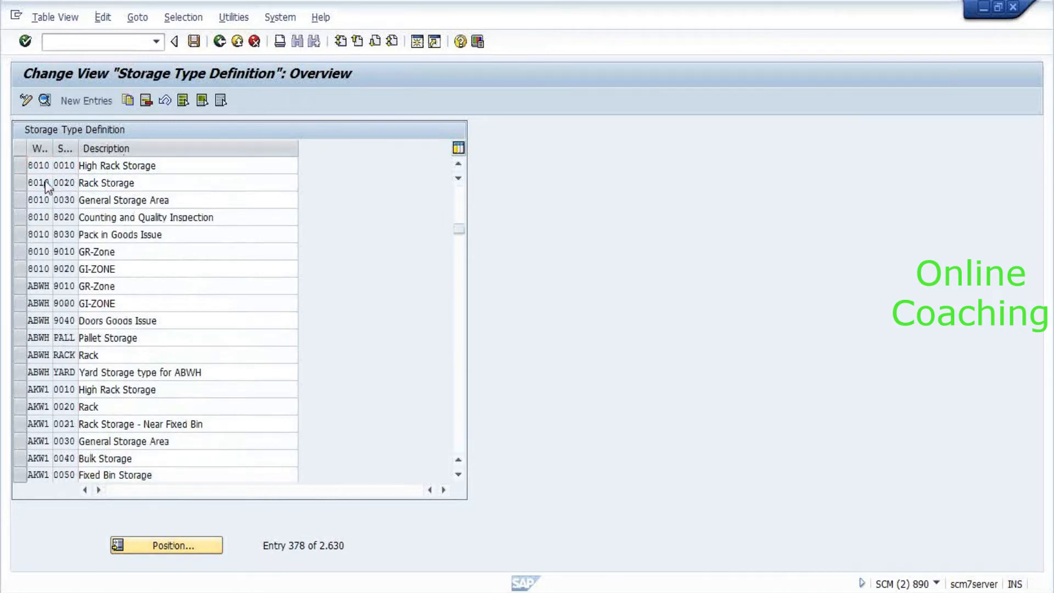
{"action": "scroll", "coordinate": [311, 331], "scroll_direction": "down", "scroll_amount": 6}
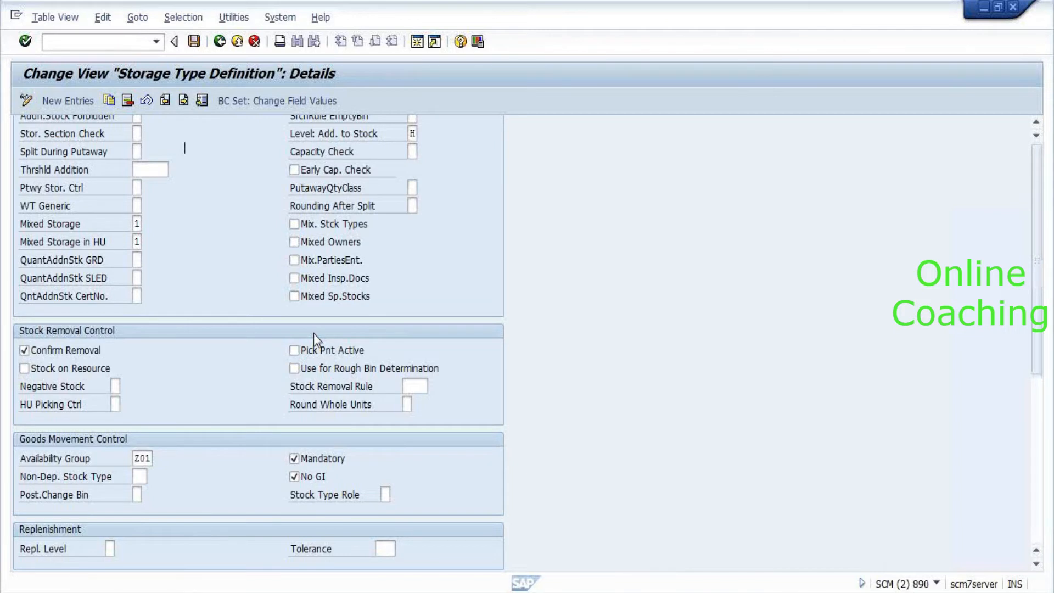
{"action": "scroll", "coordinate": [314, 334], "scroll_direction": "up", "scroll_amount": 6}
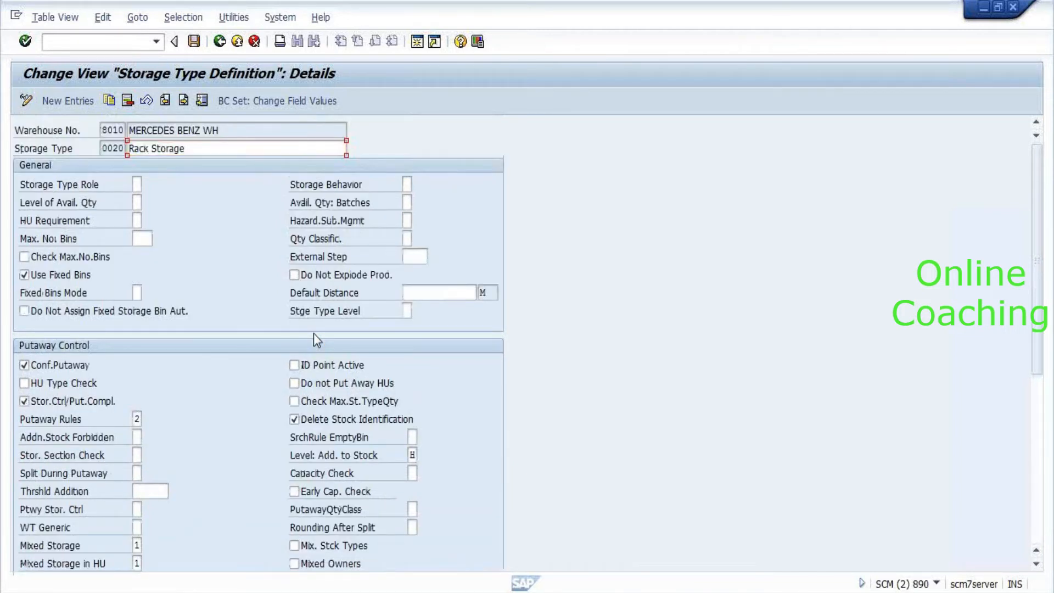
{"action": "key", "text": "F3"}
{"action": "key", "text": "F3"}
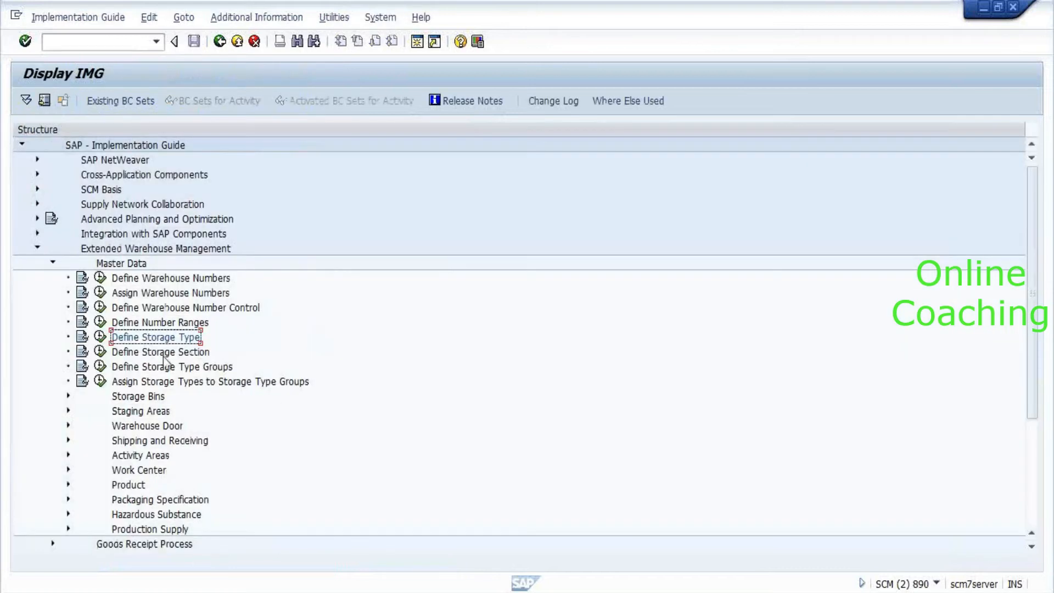
{"action": "scroll", "coordinate": [166, 363], "scroll_direction": "down", "scroll_amount": 2}
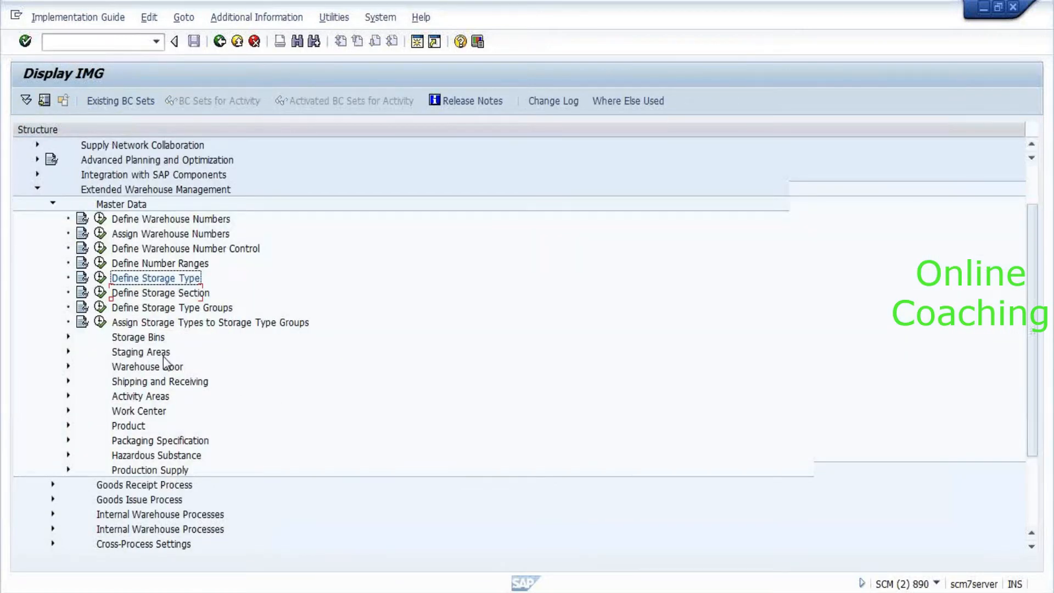
{"action": "scroll", "coordinate": [167, 364], "scroll_direction": "down", "scroll_amount": 3}
{"action": "double_click", "coordinate": [145, 381]}
{"action": "left_click", "coordinate": [146, 391]}
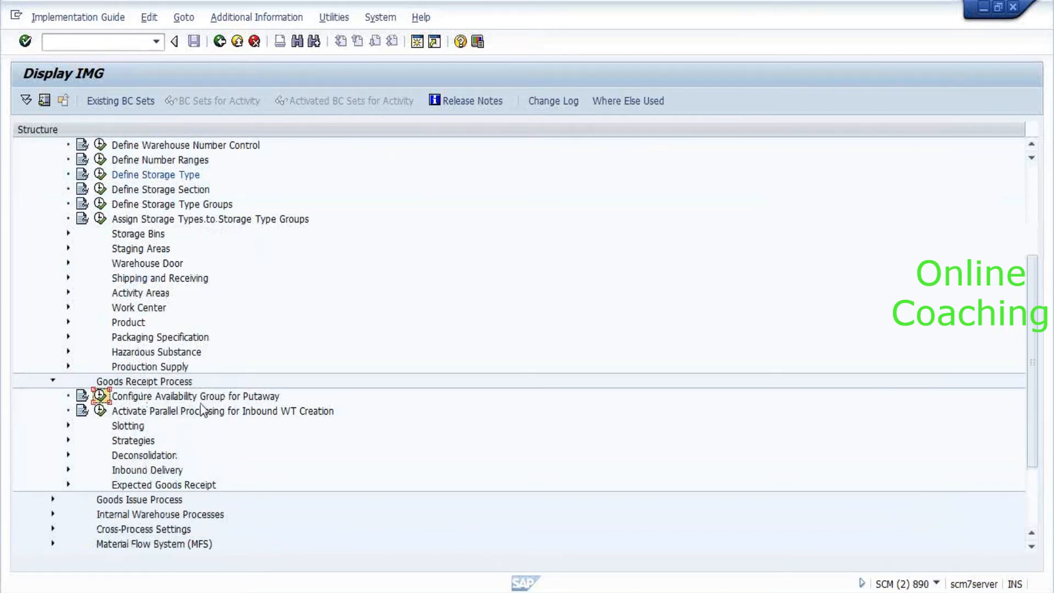
{"action": "scroll", "coordinate": [203, 411], "scroll_direction": "down", "scroll_amount": 2}
{"action": "scroll", "coordinate": [203, 411], "scroll_direction": "down", "scroll_amount": 2}
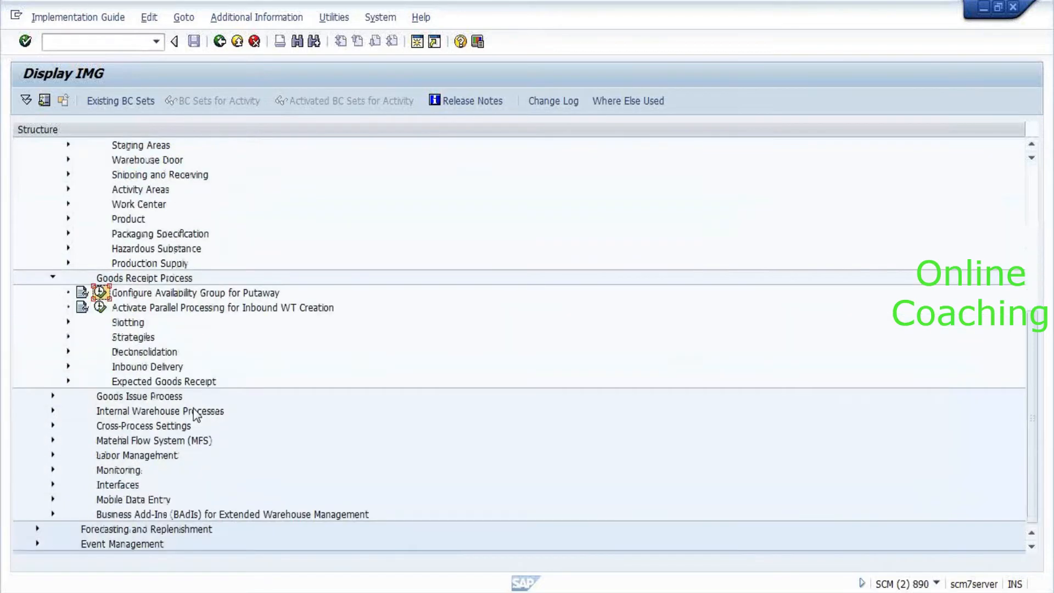
{"action": "double_click", "coordinate": [117, 497]}
{"action": "left_click", "coordinate": [114, 486]}
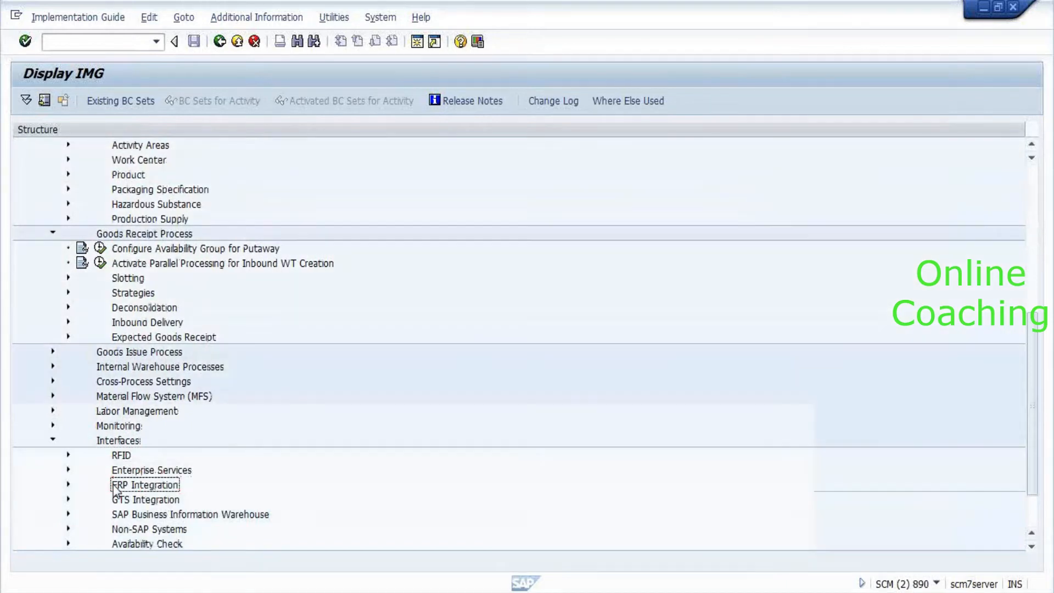
{"action": "double_click", "coordinate": [115, 486]}
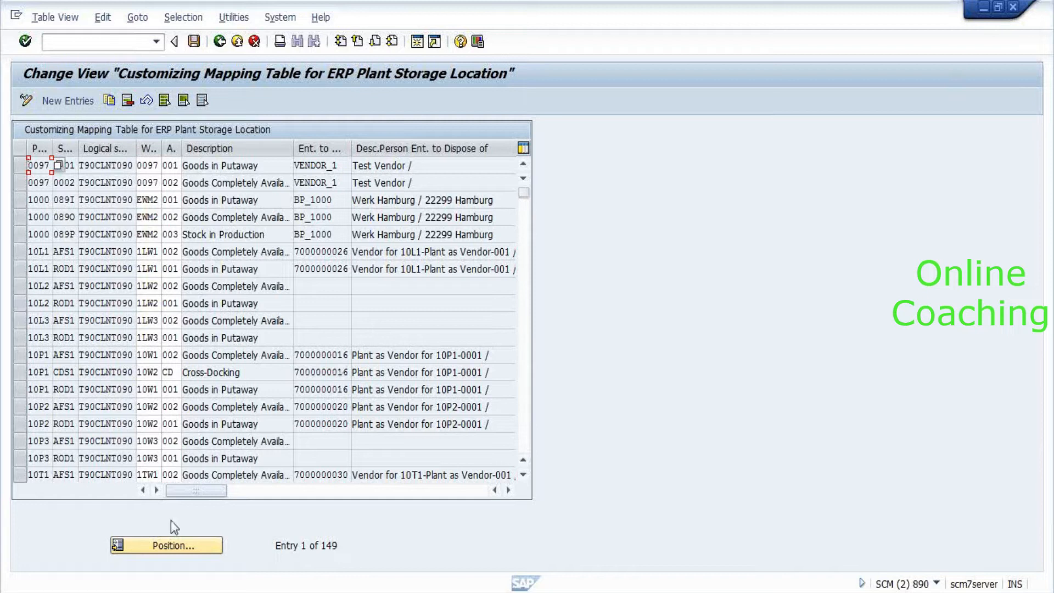
{"action": "left_click", "coordinate": [154, 547]}
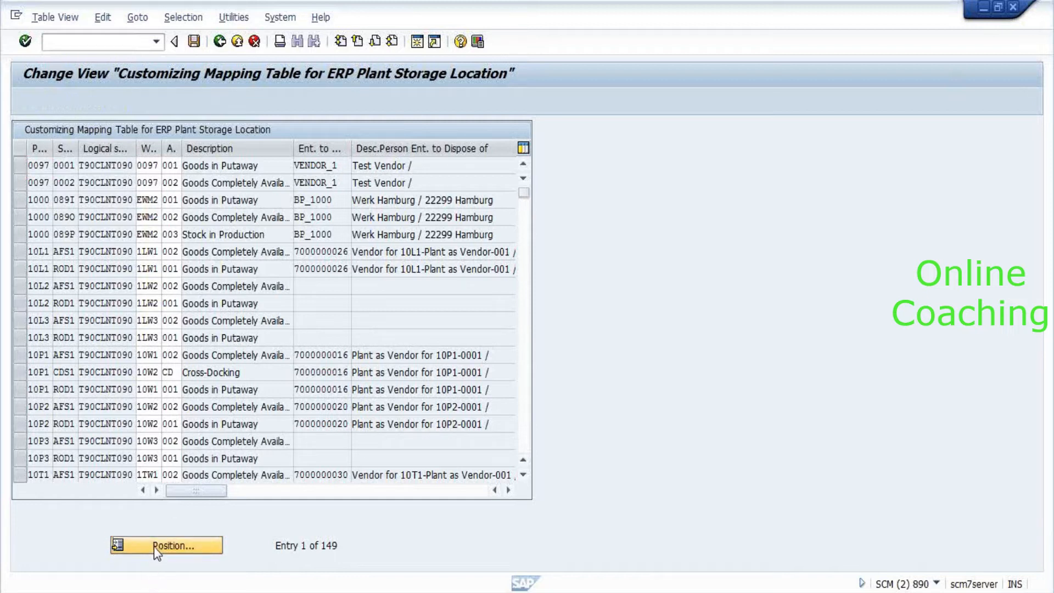
{"action": "type", "text": "8010"}
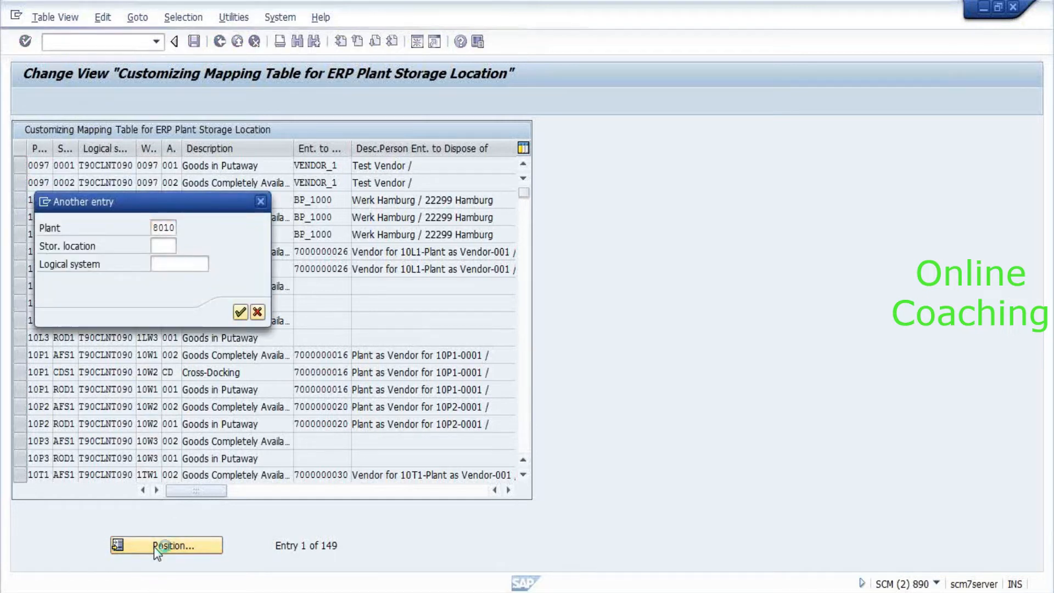
{"action": "key", "text": "Return"}
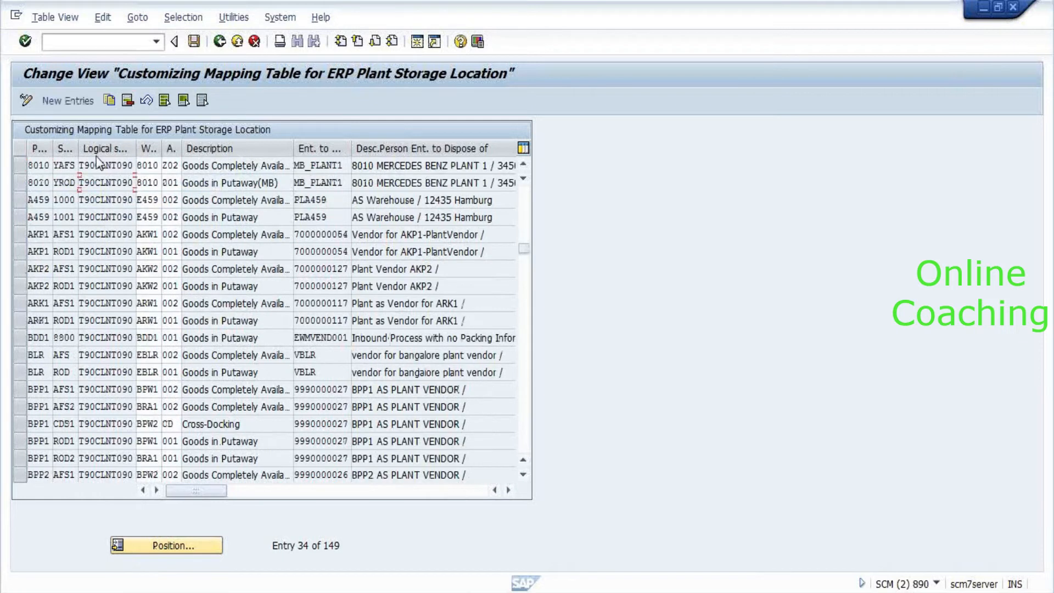
{"action": "left_click", "coordinate": [101, 182]}
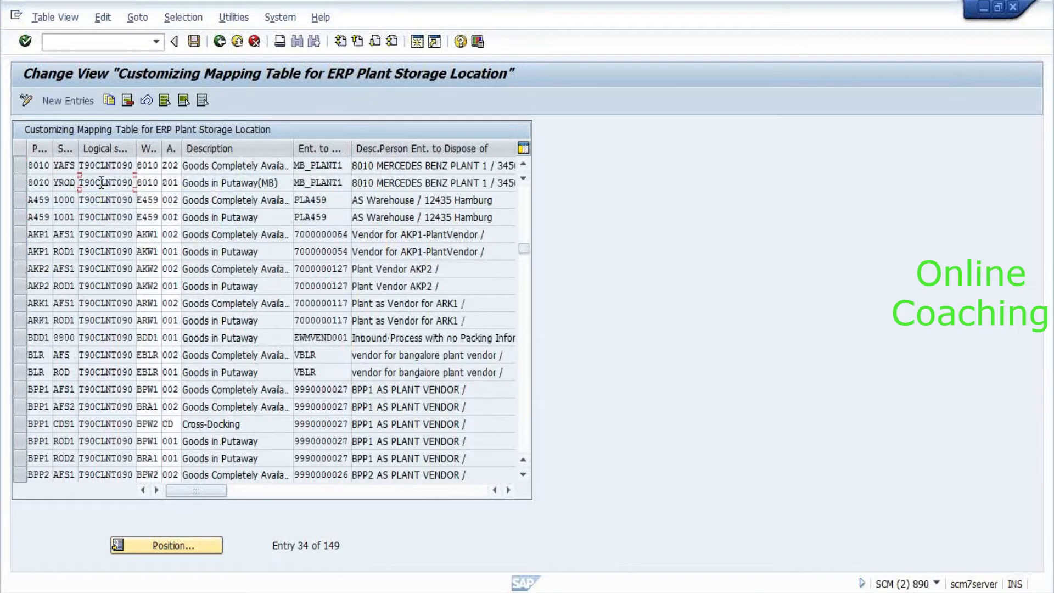
{"action": "left_click", "coordinate": [18, 181]}
{"action": "left_click", "coordinate": [227, 179]}
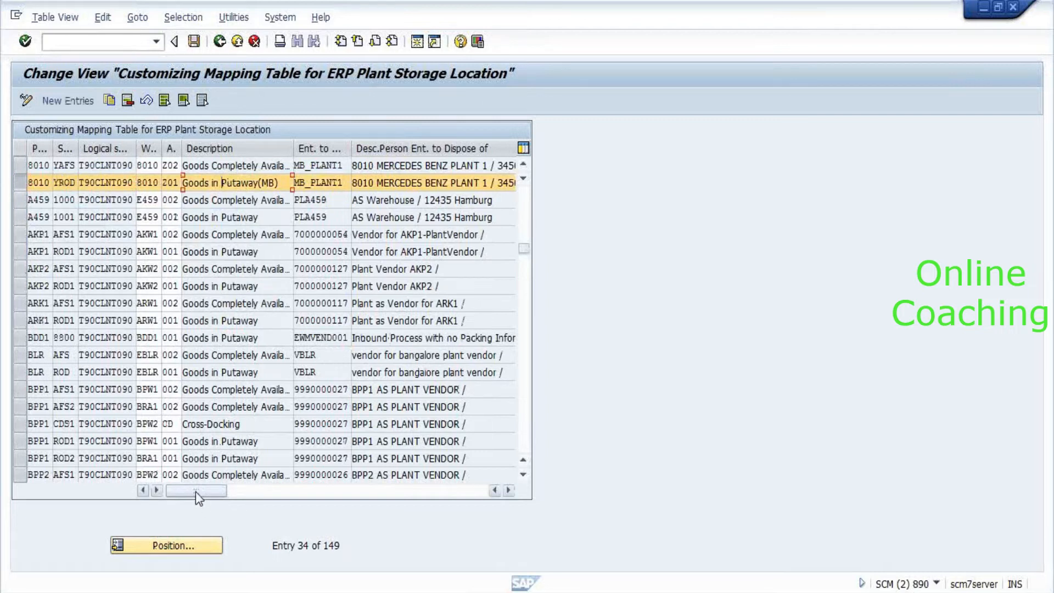
{"action": "mouse_move", "coordinate": [203, 490]}
{"action": "left_mouse_down"}
{"action": "mouse_move", "coordinate": [440, 499]}
{"action": "mouse_move", "coordinate": [196, 499]}
{"action": "left_mouse_up"}
{"action": "left_click", "coordinate": [220, 41]}
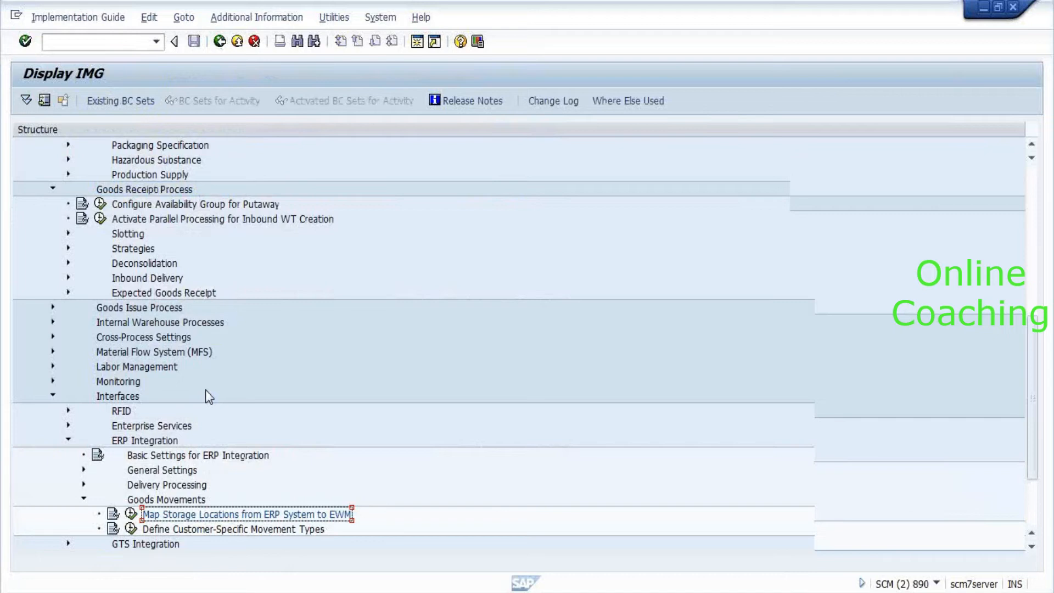
{"action": "scroll", "coordinate": [208, 393], "scroll_direction": "up", "scroll_amount": 7}
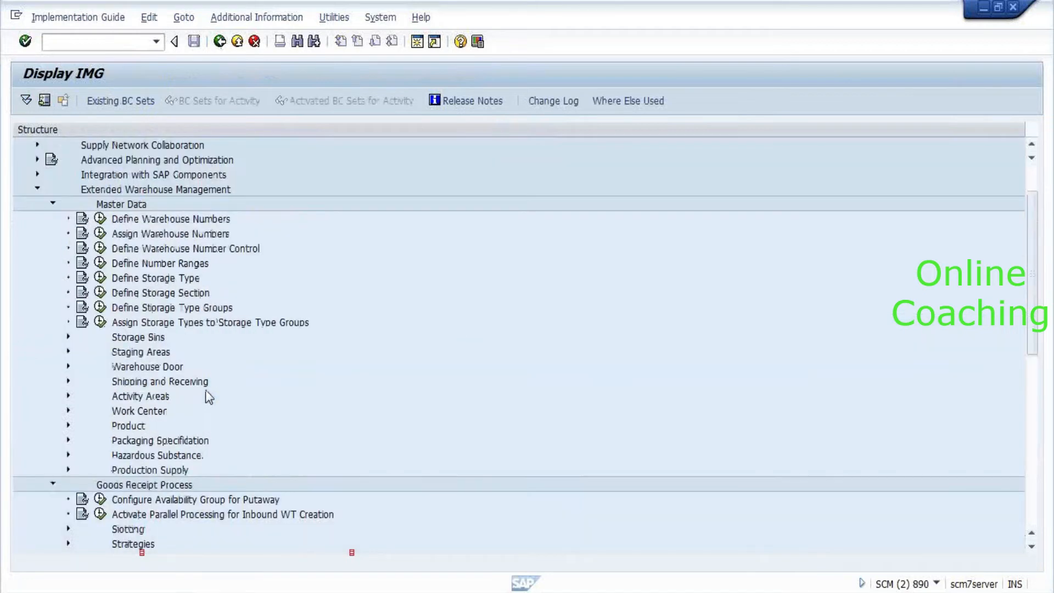
{"action": "scroll", "coordinate": [206, 390], "scroll_direction": "up", "scroll_amount": 2}
{"action": "left_click", "coordinate": [165, 338]}
{"action": "scroll", "coordinate": [127, 427], "scroll_direction": "down", "scroll_amount": 1}
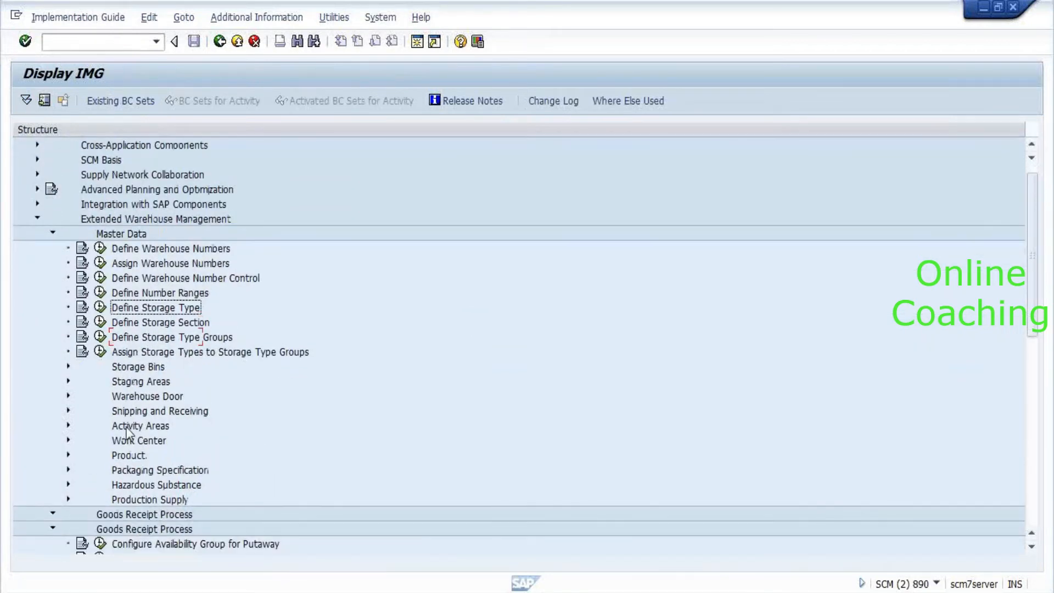
{"action": "scroll", "coordinate": [126, 434], "scroll_direction": "down", "scroll_amount": 2}
Open Configure Stock Type and jump to warehouse 8010's stock types.
{"action": "left_click", "coordinate": [100, 426]}
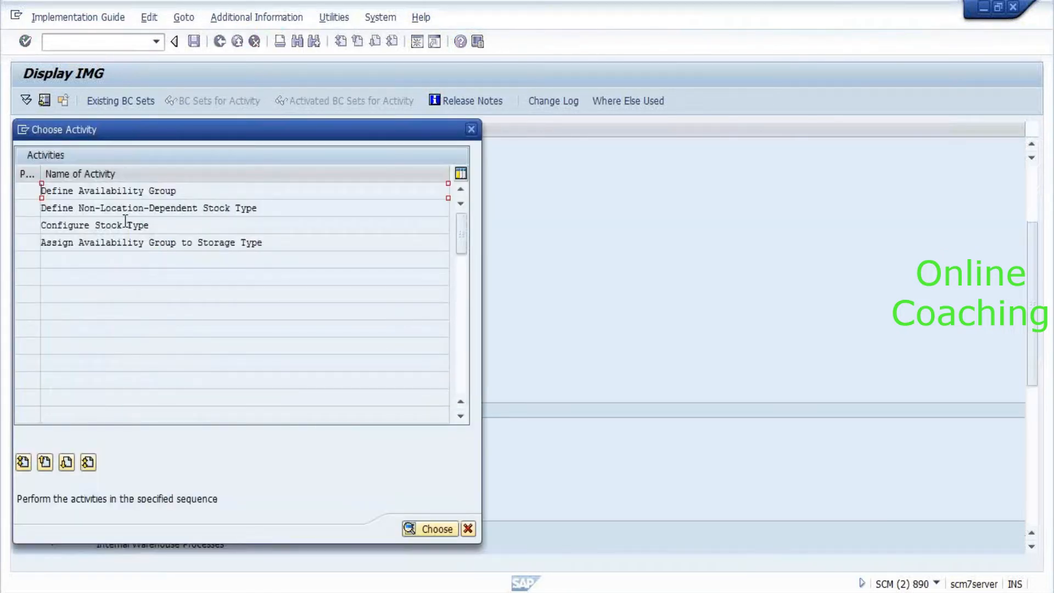
{"action": "left_click", "coordinate": [108, 225]}
{"action": "double_click", "coordinate": [107, 227]}
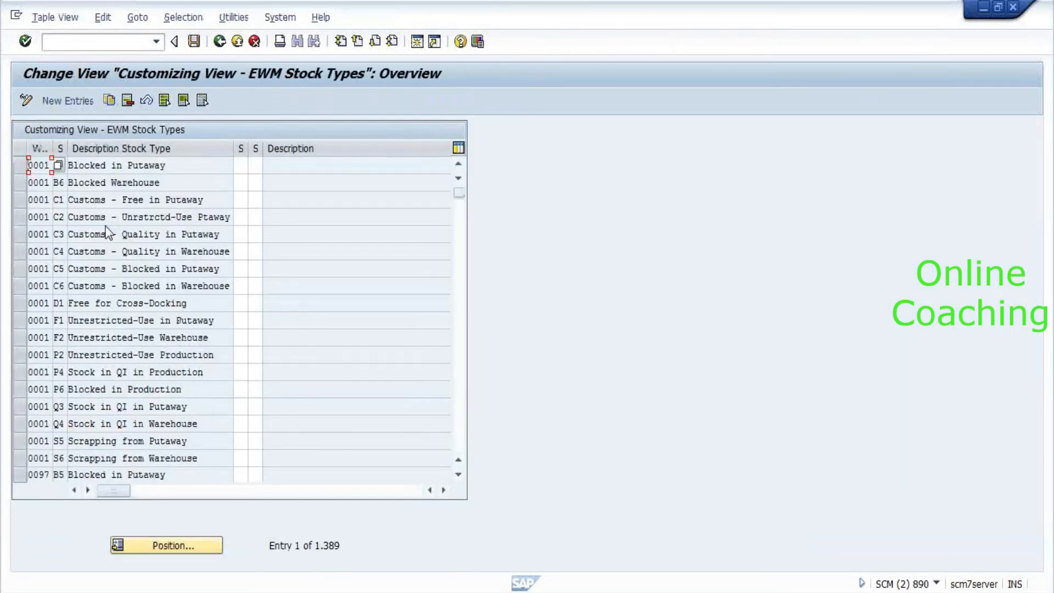
{"action": "left_click", "coordinate": [161, 547]}
{"action": "type", "text": "8"}
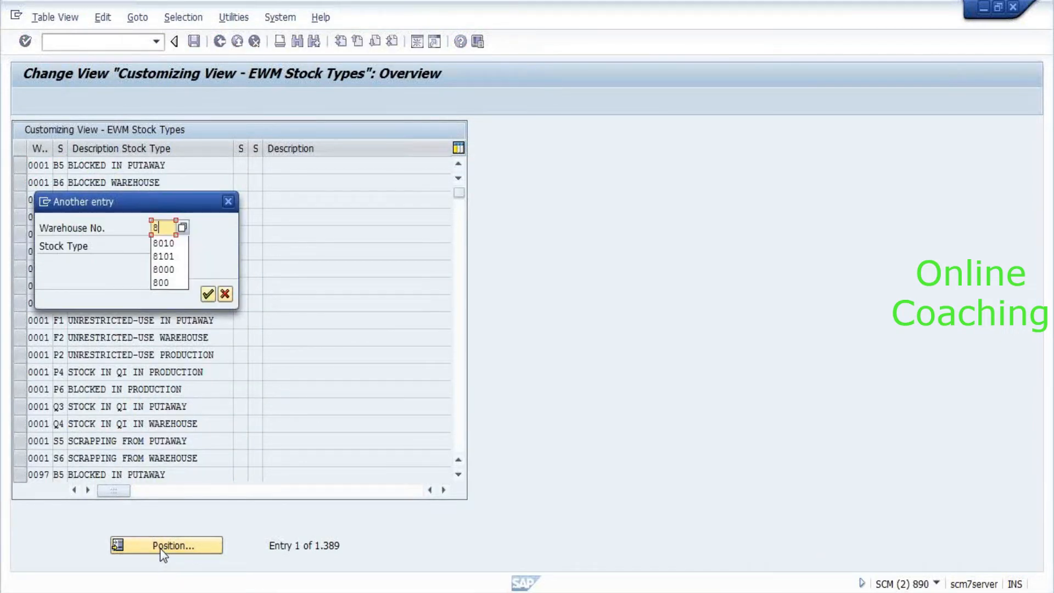
{"action": "key", "text": "Down"}
{"action": "key", "text": "Return"}
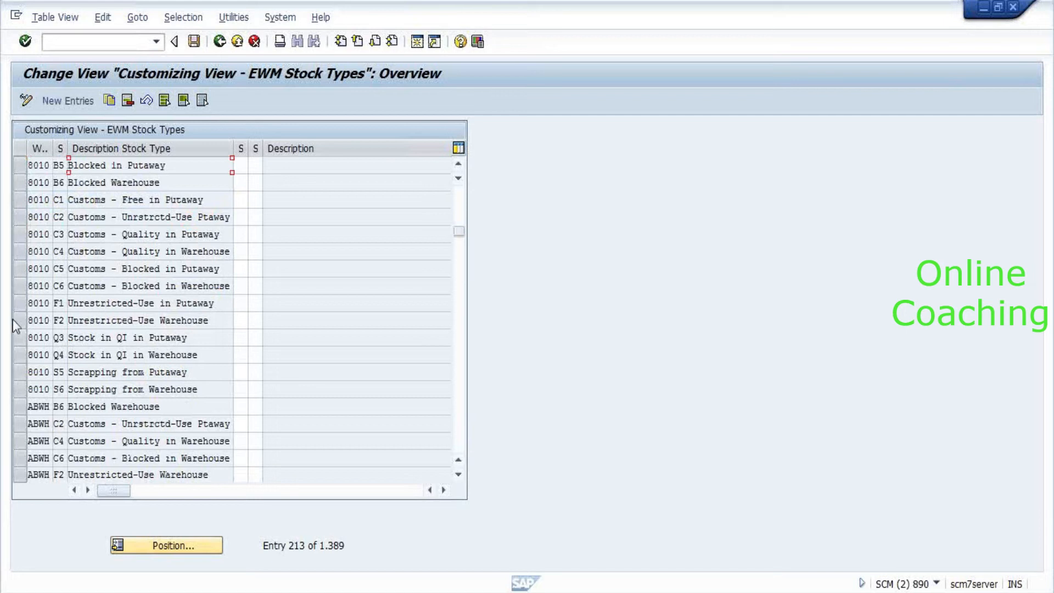
Select stock types 8010 F1 and F2 and check their descriptions and availability groups.
{"action": "left_click", "coordinate": [19, 304]}
{"action": "left_click", "coordinate": [20, 321]}
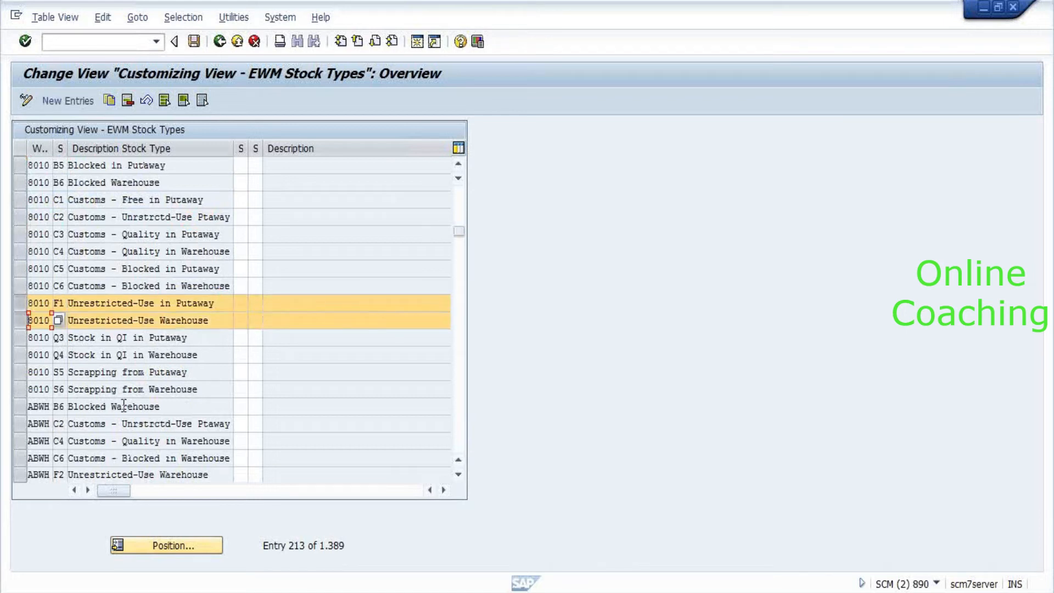
{"action": "left_click_drag", "start_coordinate": [107, 488], "coordinate": [271, 509]}
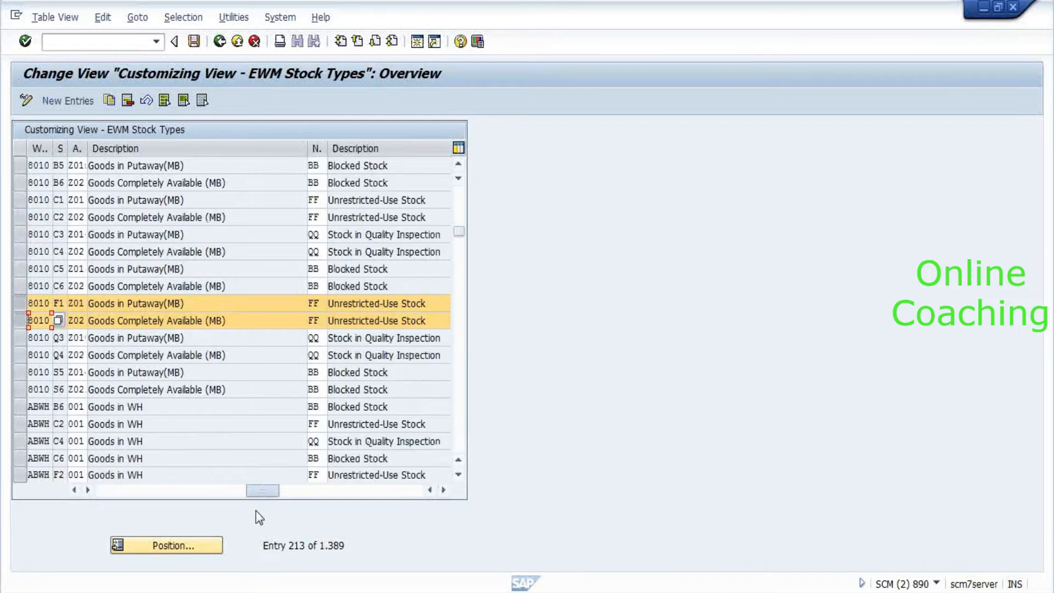
{"action": "left_click", "coordinate": [122, 320]}
{"action": "key", "text": "Up"}
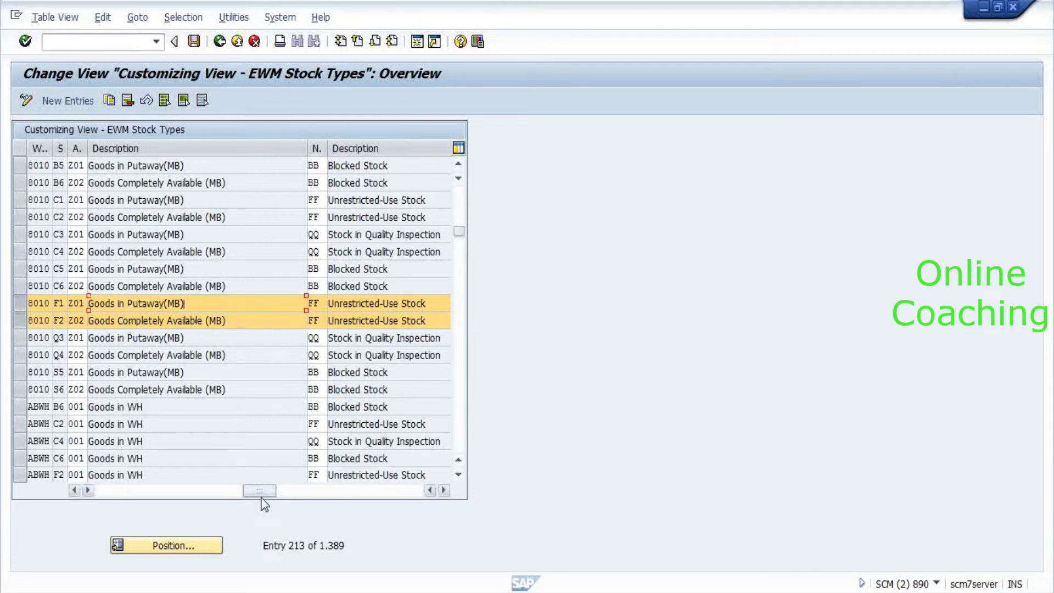
{"action": "left_click_drag", "start_coordinate": [262, 494], "coordinate": [189, 497]}
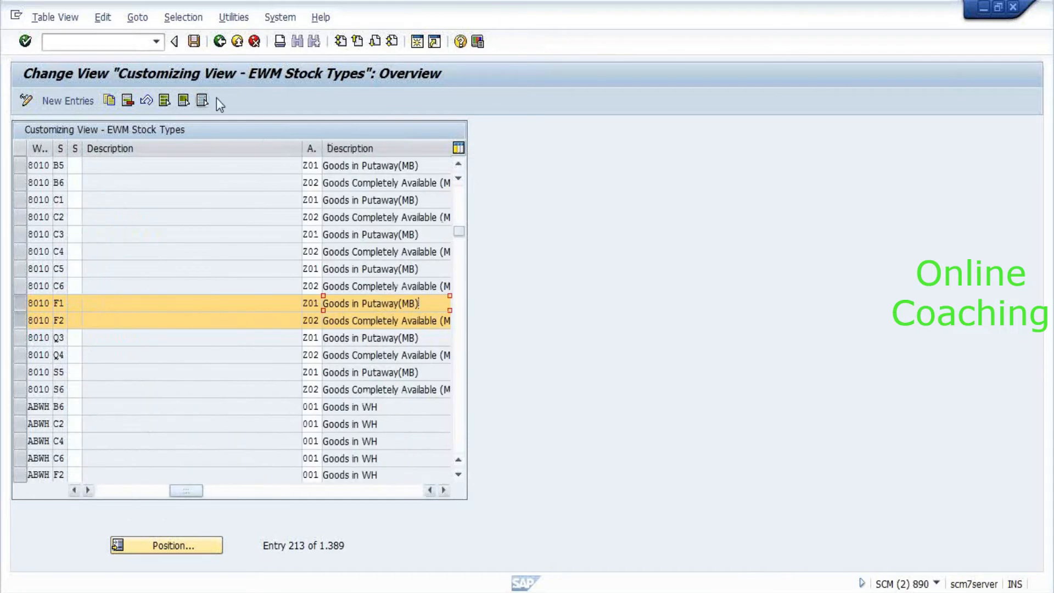
Look at Define Non-Location-Dependent Stock Type, then close the stock type activity list.
{"action": "left_click", "coordinate": [223, 47]}
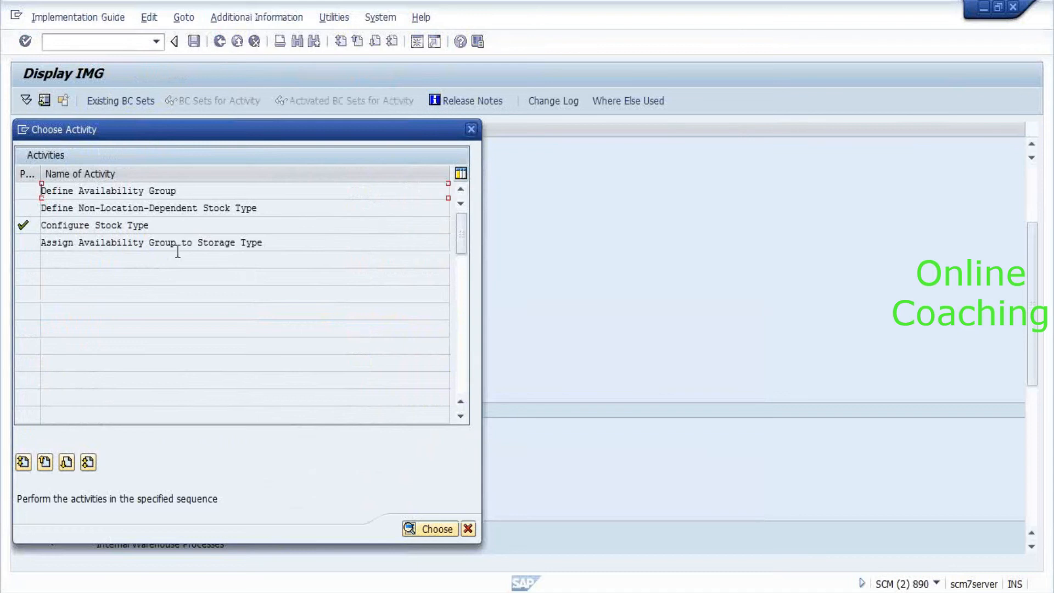
{"action": "double_click", "coordinate": [90, 210]}
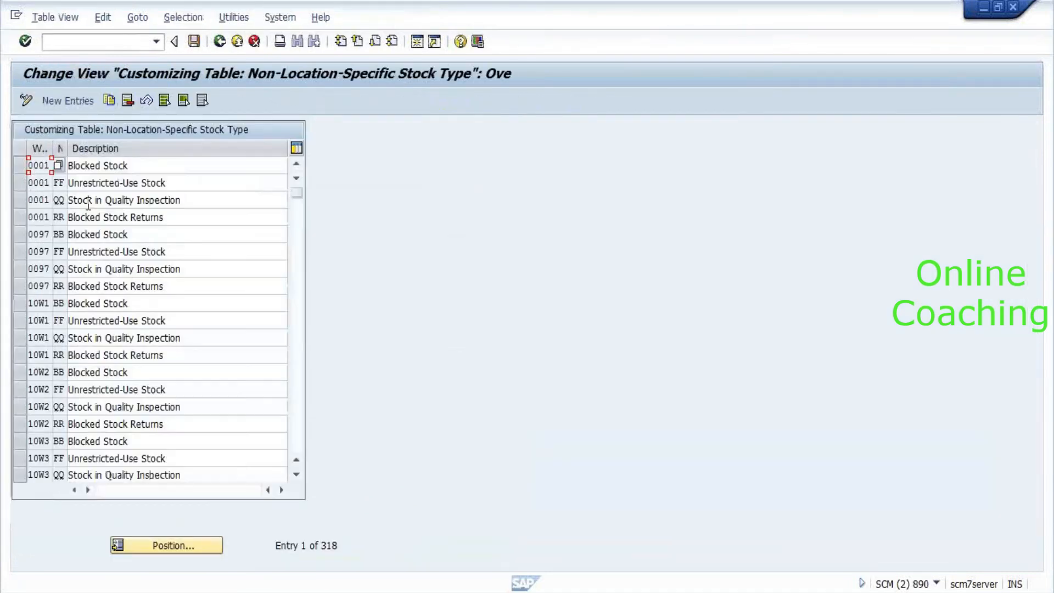
{"action": "left_click", "coordinate": [220, 42]}
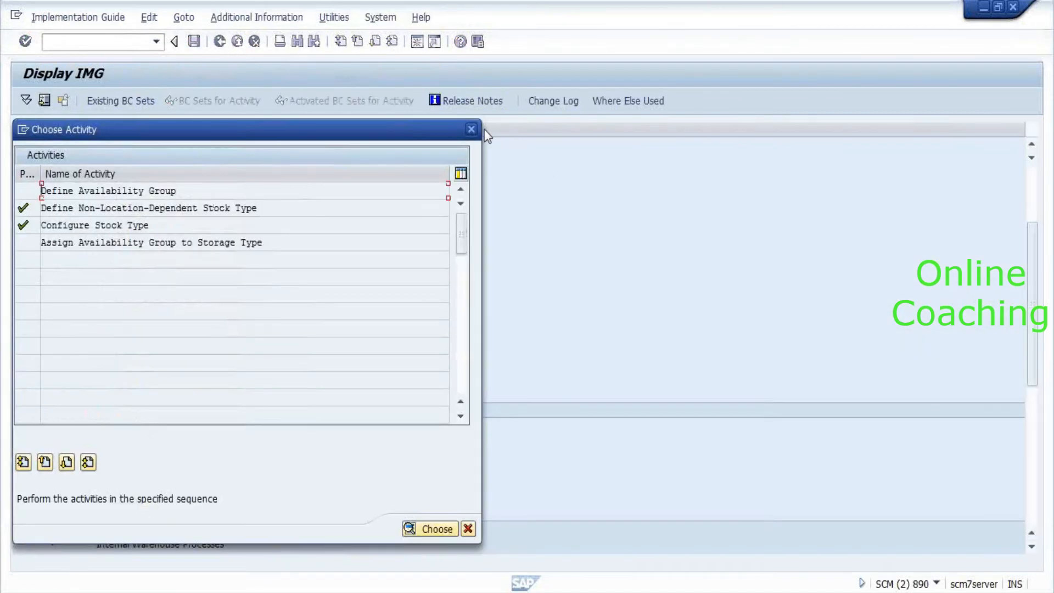
{"action": "left_click", "coordinate": [471, 130]}
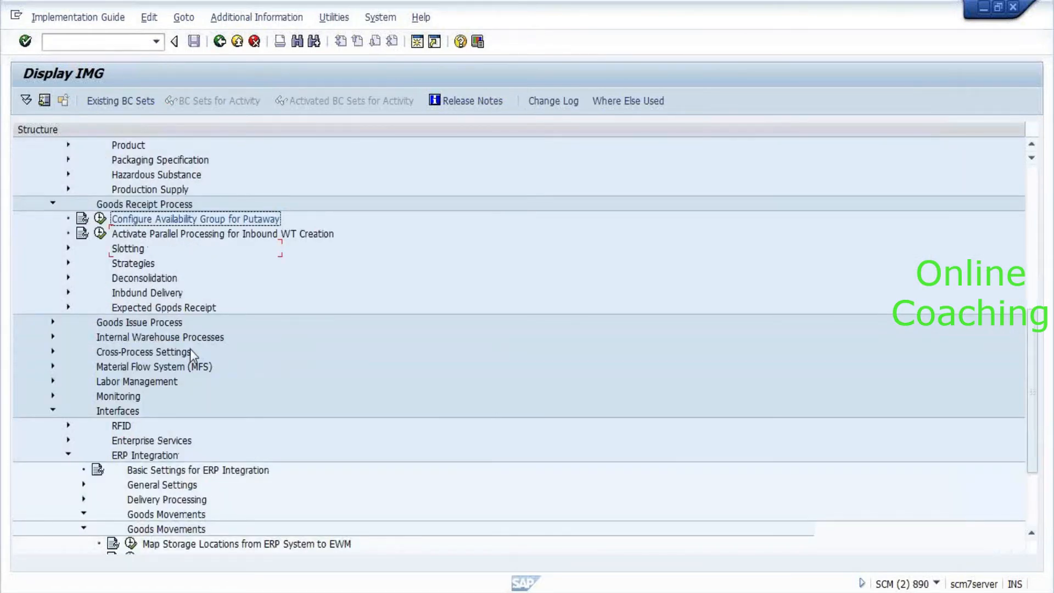
Expand Cross-Process Settings > Stock Determination and start Configure Stock Determination.
{"action": "scroll", "coordinate": [146, 265], "scroll_direction": "down", "scroll_amount": 3}
{"action": "scroll", "coordinate": [143, 262], "scroll_direction": "down", "scroll_amount": 1}
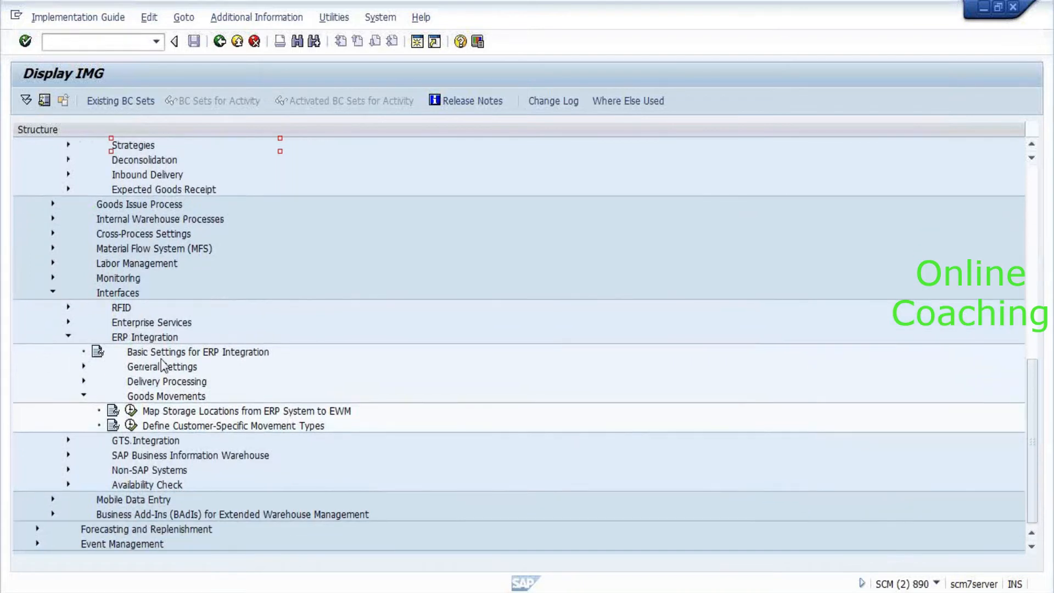
{"action": "left_click", "coordinate": [124, 245]}
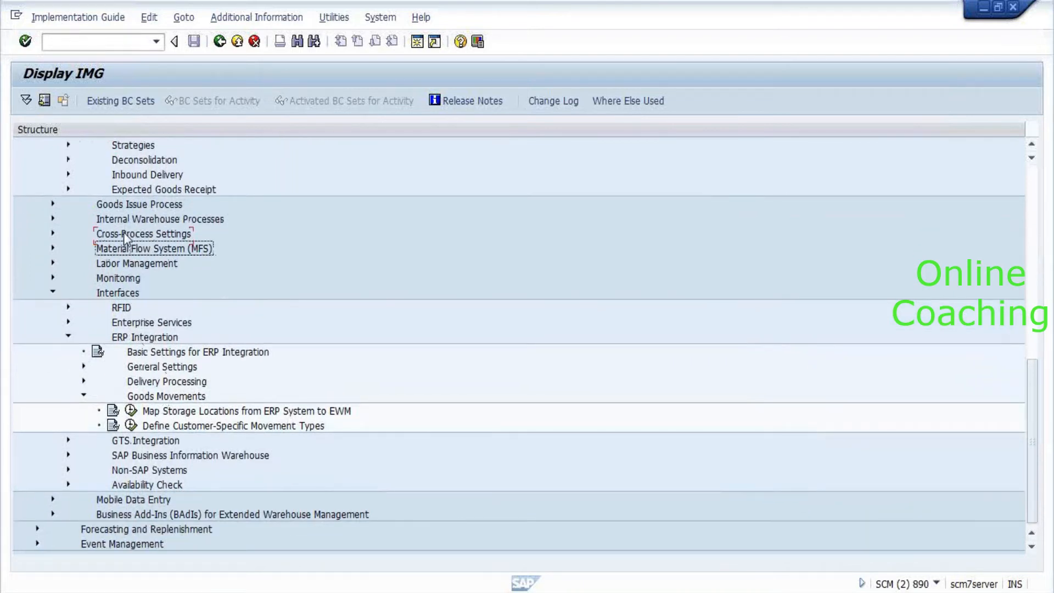
{"action": "double_click", "coordinate": [124, 235]}
{"action": "key", "text": "Down"}
{"action": "key", "text": "Down"}
{"action": "key", "text": "Down"}
{"action": "key", "text": "Down"}
{"action": "key", "text": "Down"}
{"action": "key", "text": "Down"}
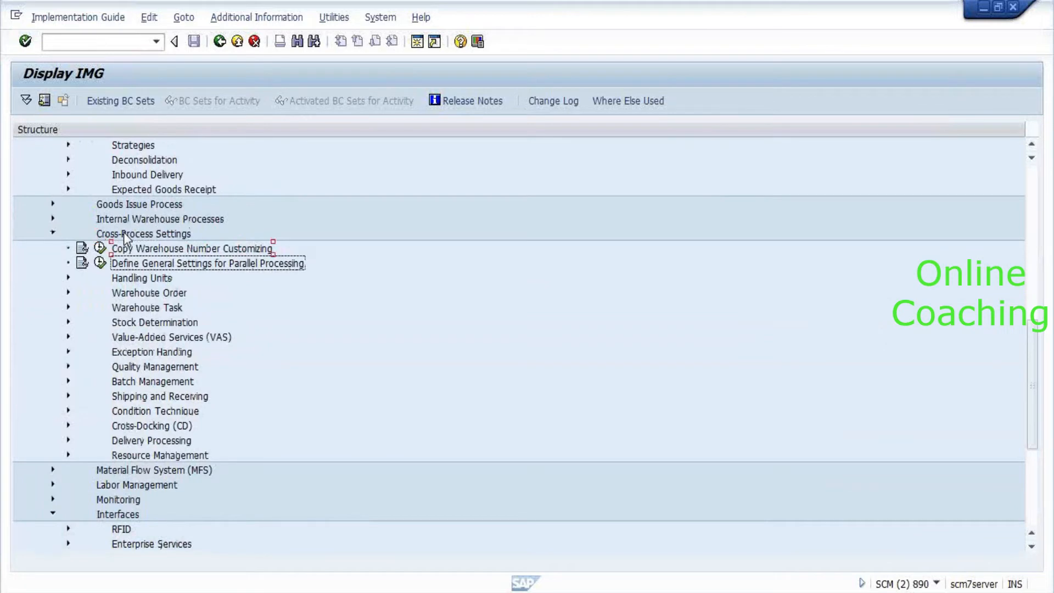
{"action": "key", "text": "Right"}
{"action": "key", "text": "Down"}
{"action": "key", "text": "Down"}
{"action": "key", "text": "Left"}
{"action": "key", "text": "Return"}
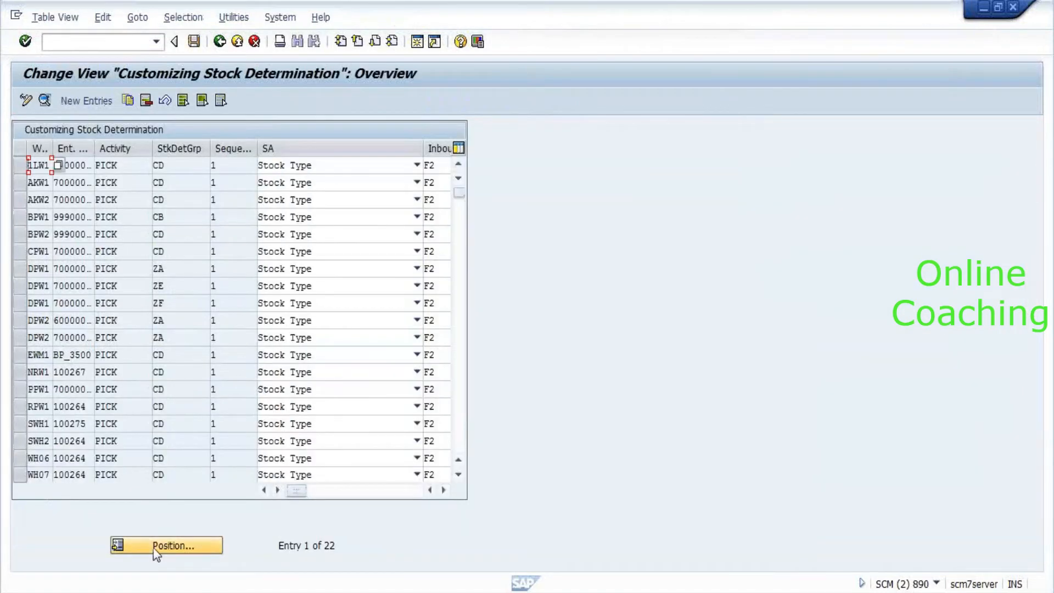
Review the existing AKW1 stock determination entry's activity, inbound and permitted values.
{"action": "left_click", "coordinate": [156, 546]}
{"action": "type", "text": "AKW1"}
{"action": "key", "text": "Return"}
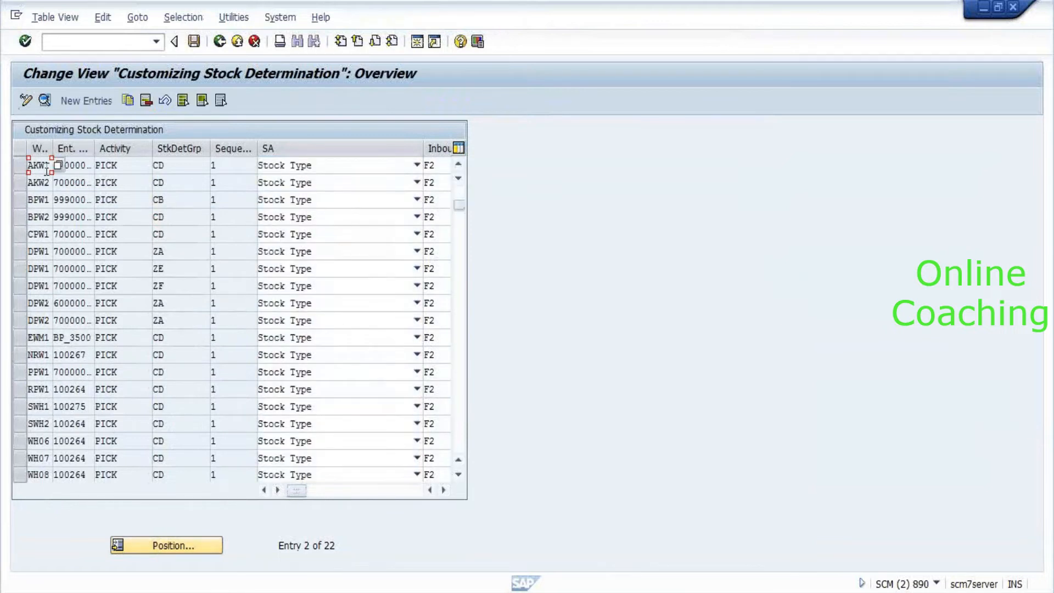
{"action": "left_click", "coordinate": [137, 161]}
{"action": "left_click", "coordinate": [159, 166]}
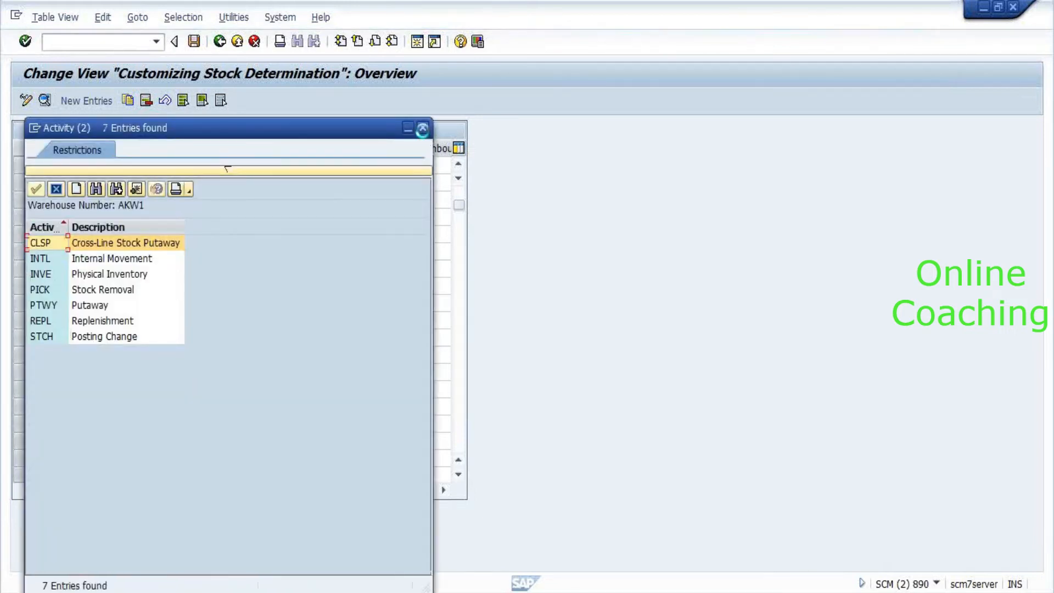
{"action": "left_click", "coordinate": [423, 127]}
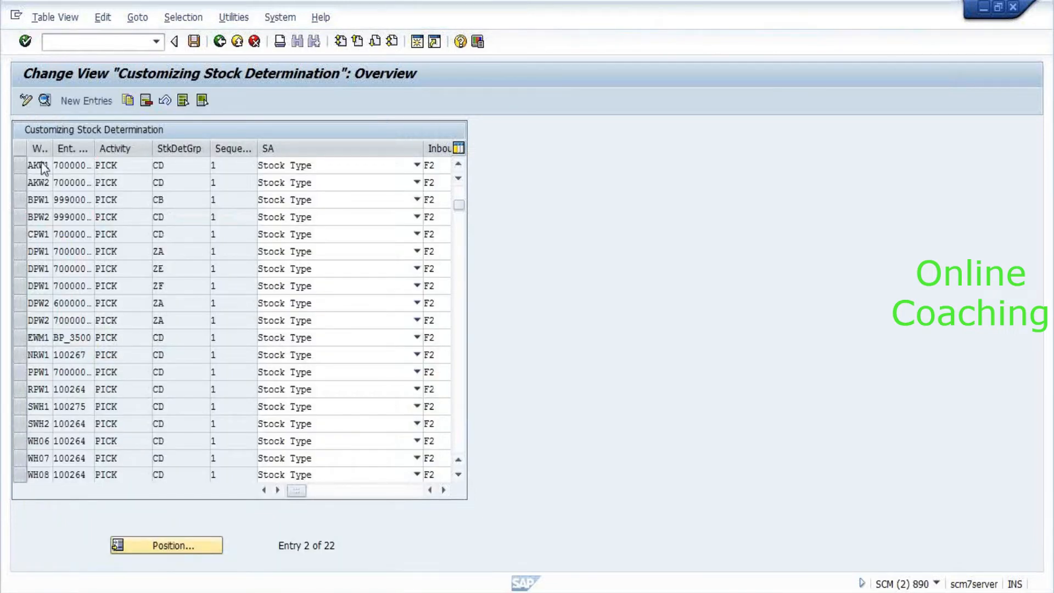
{"action": "double_click", "coordinate": [41, 164]}
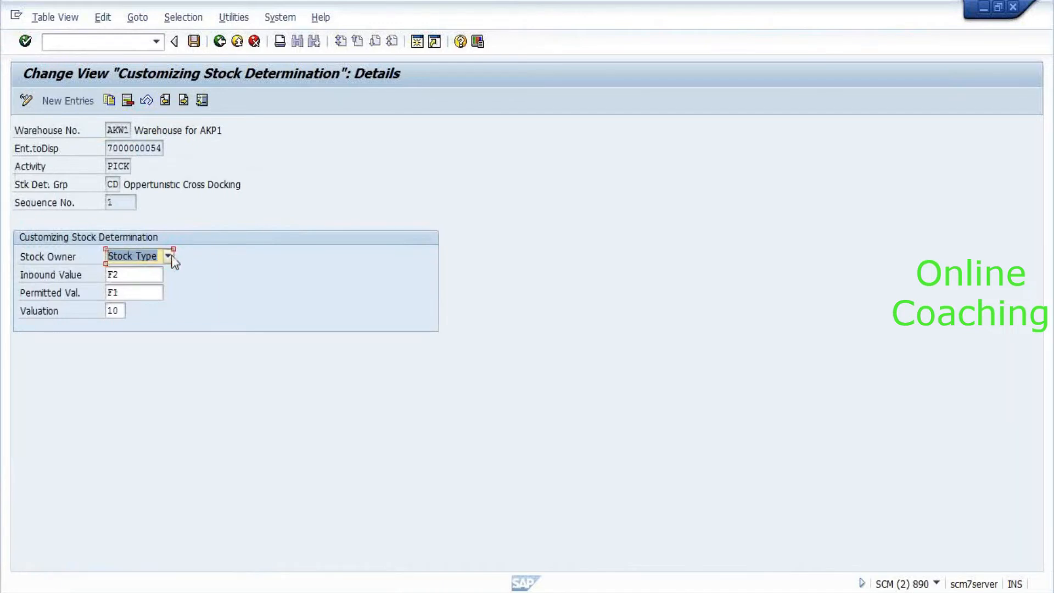
{"action": "left_click", "coordinate": [138, 276]}
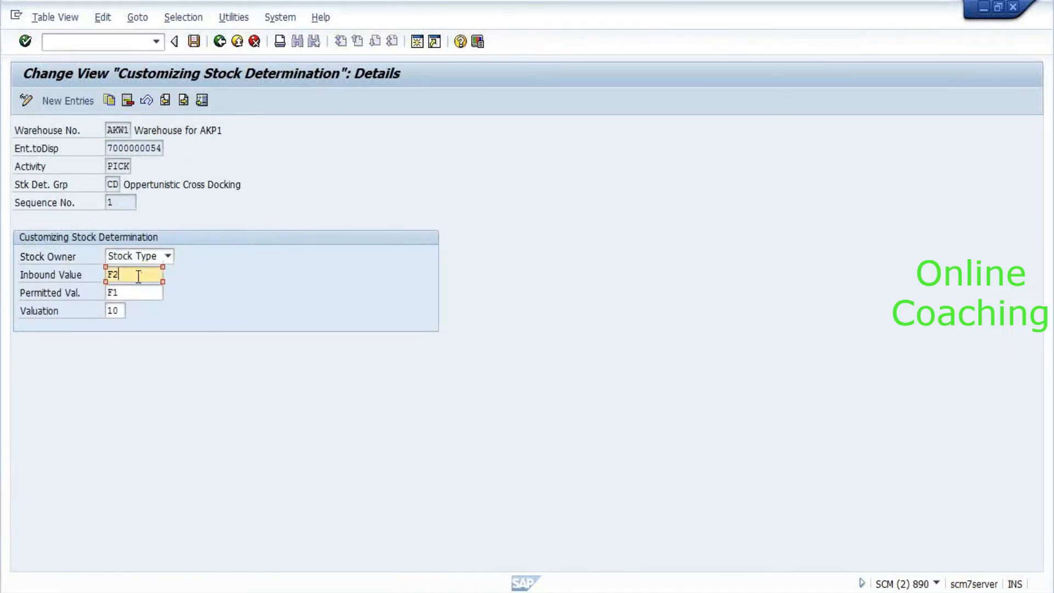
{"action": "left_click", "coordinate": [140, 299]}
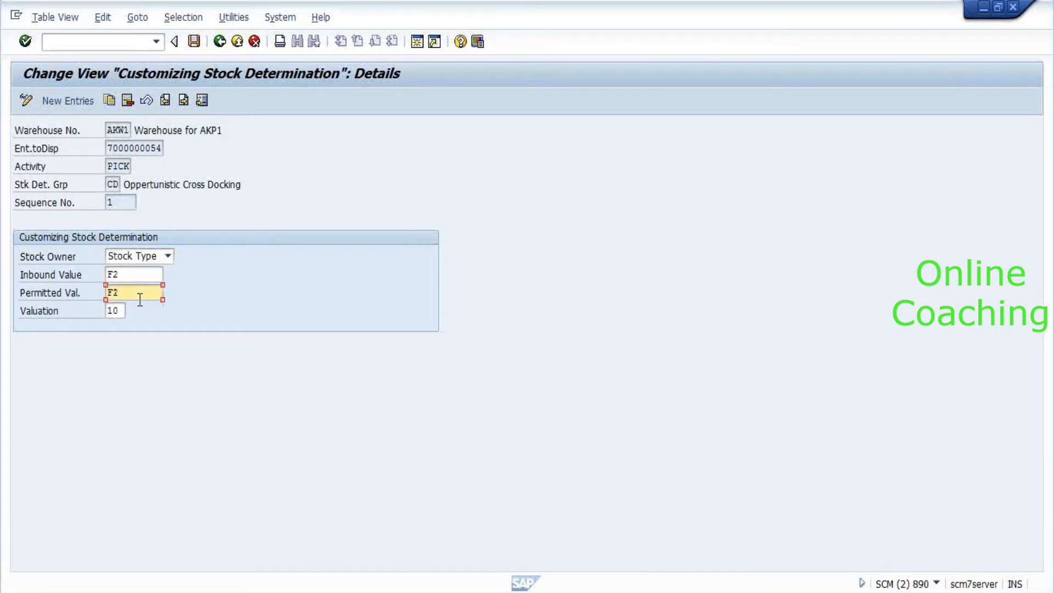
{"action": "key", "text": "BackSpace"}
{"action": "type", "text": "1"}
{"action": "left_click", "coordinate": [219, 42]}
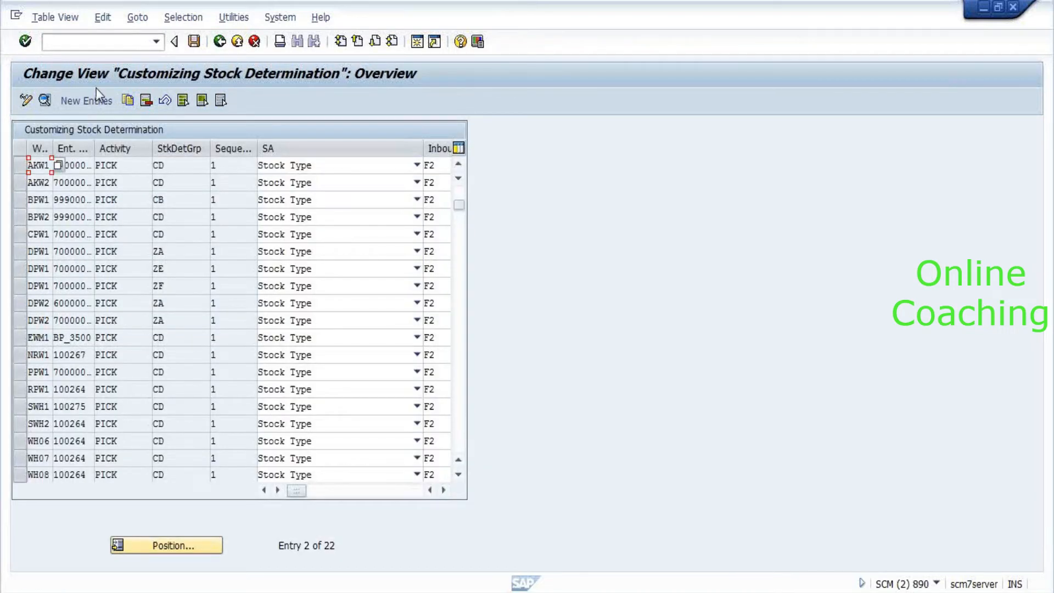
Add a new stock determination entry for warehouse 8010 with activity PTWY.
{"action": "left_click", "coordinate": [91, 102]}
{"action": "type", "text": "9"}
{"action": "key", "text": "BackSpace"}
{"action": "type", "text": "8010"}
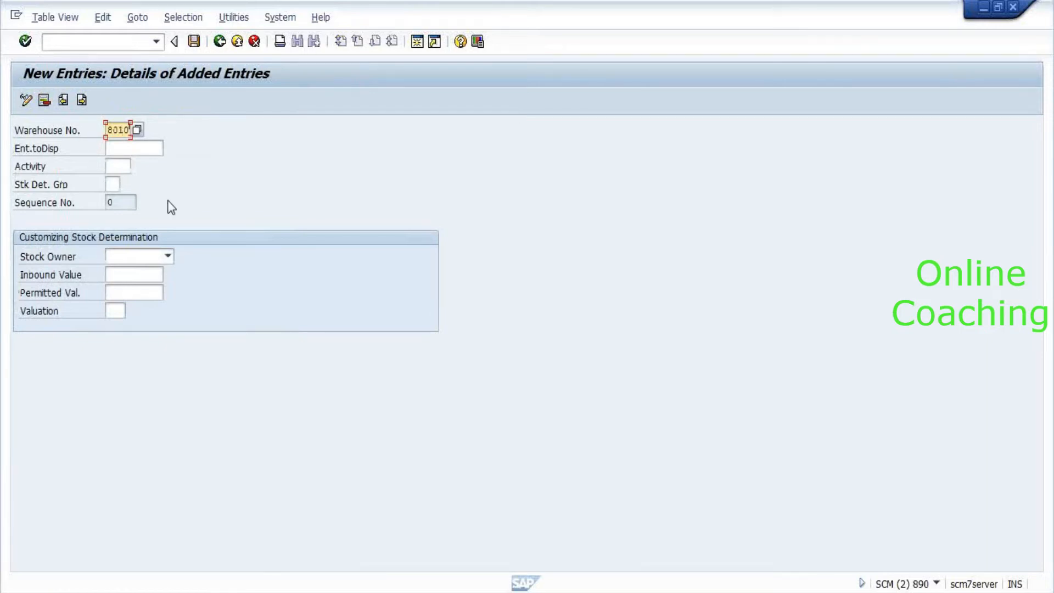
{"action": "key", "text": "Tab"}
{"action": "key", "text": "Tab"}
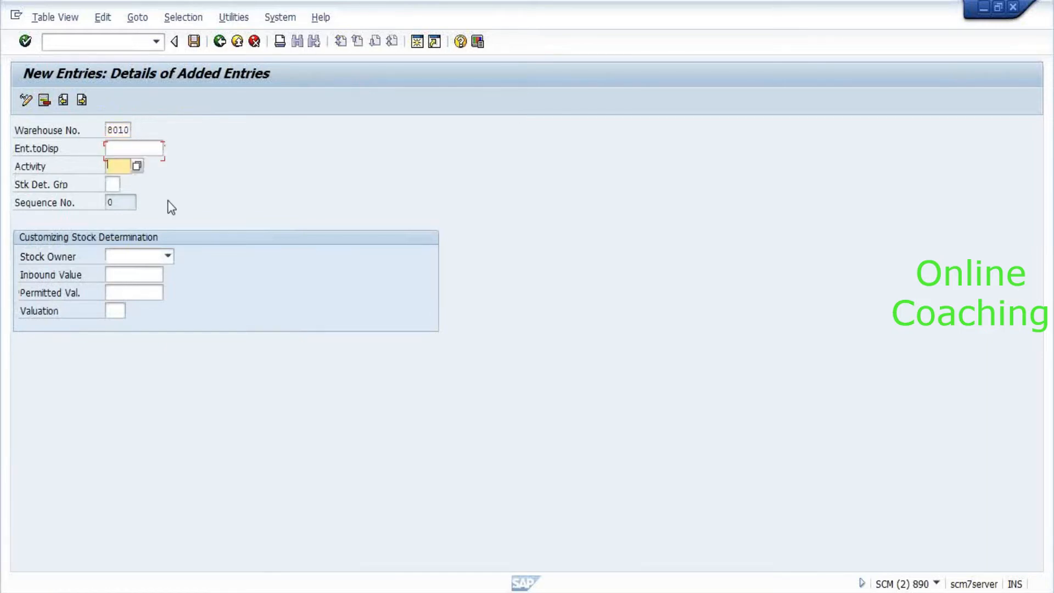
{"action": "key", "text": "F4"}
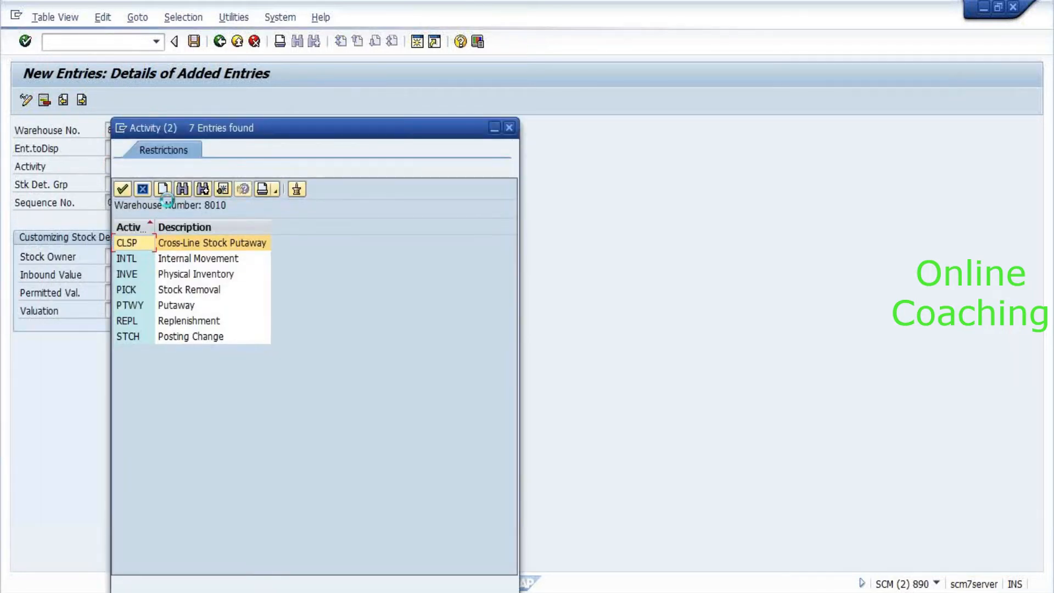
{"action": "key", "text": "Down"}
{"action": "key", "text": "Down"}
{"action": "key", "text": "Down"}
{"action": "key", "text": "Down"}
{"action": "key", "text": "Return"}
Base the entry on Stock Type with inbound value F1 and permitted value F2.
{"action": "key", "text": "Tab"}
{"action": "left_click", "coordinate": [172, 260]}
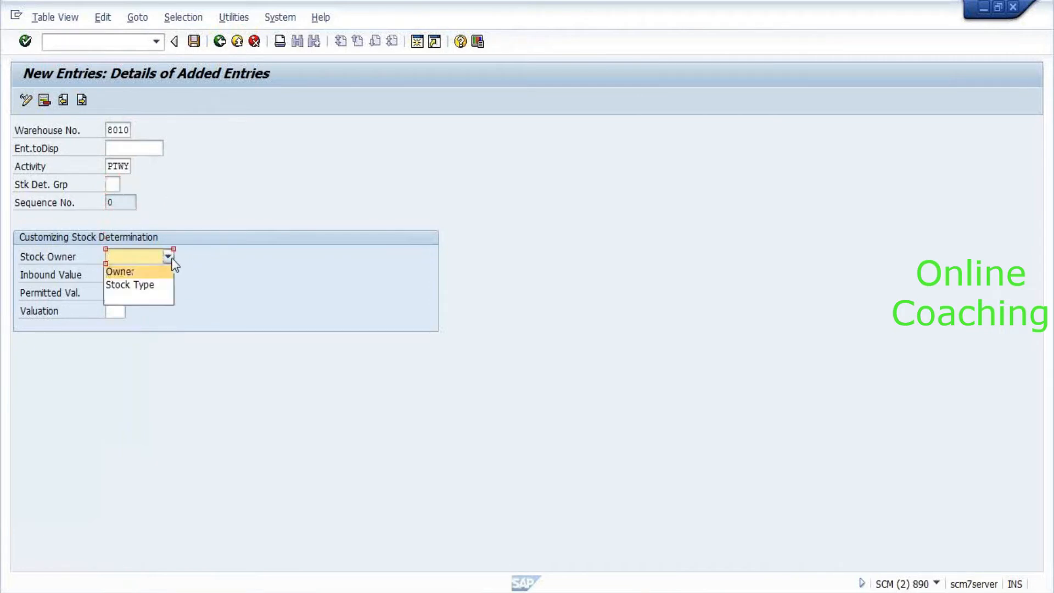
{"action": "left_click", "coordinate": [156, 285]}
{"action": "left_click", "coordinate": [133, 274]}
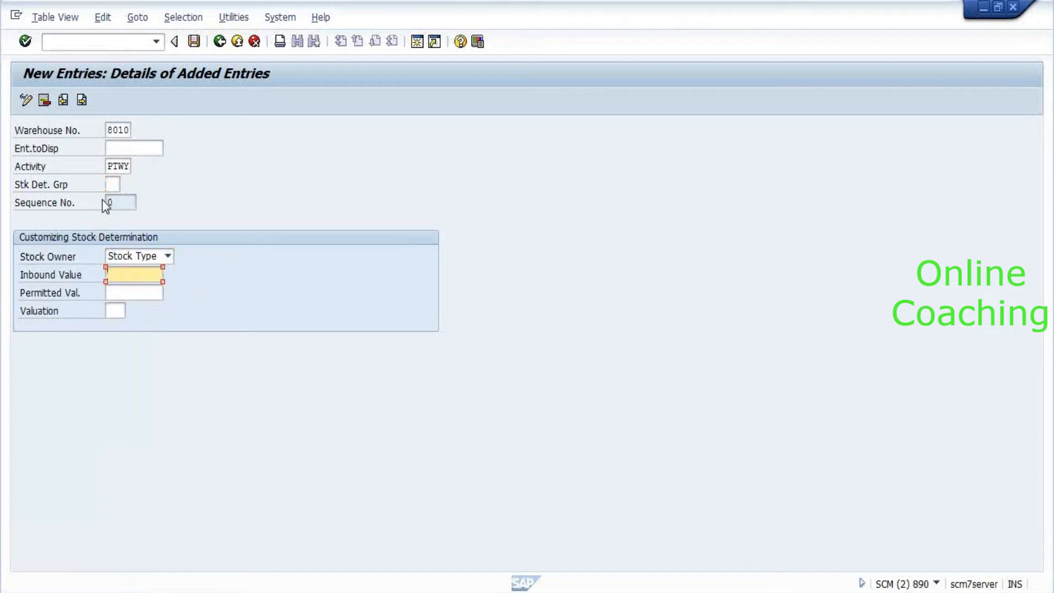
{"action": "type", "text": "f1"}
{"action": "key", "text": "Tab"}
{"action": "type", "text": "f2"}
{"action": "key", "text": "Return"}
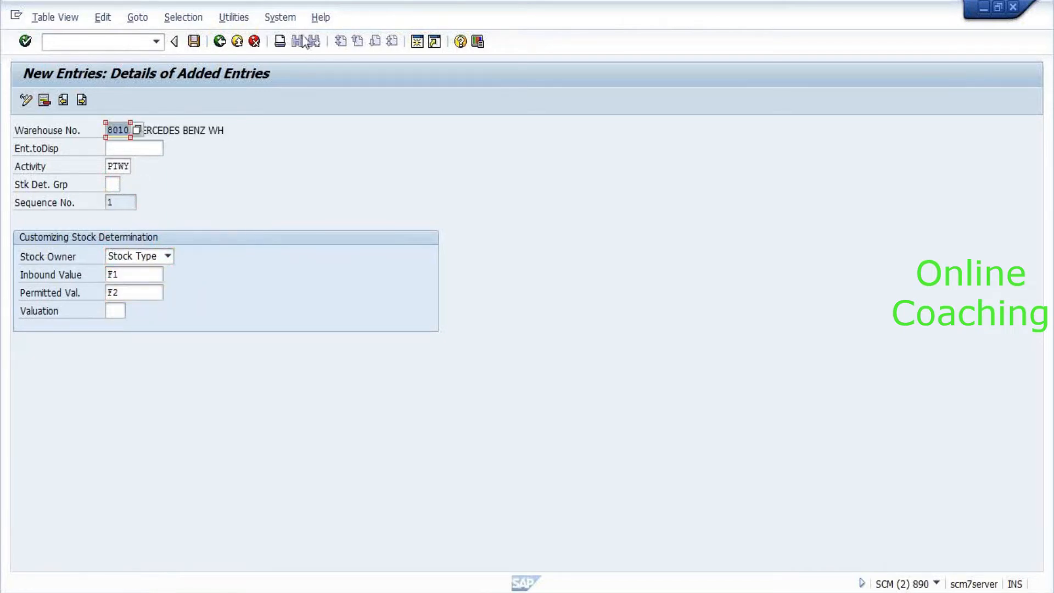
Save the 8010 PTWY entry to the customizing request and return to the IMG tree.
{"action": "left_click", "coordinate": [189, 47]}
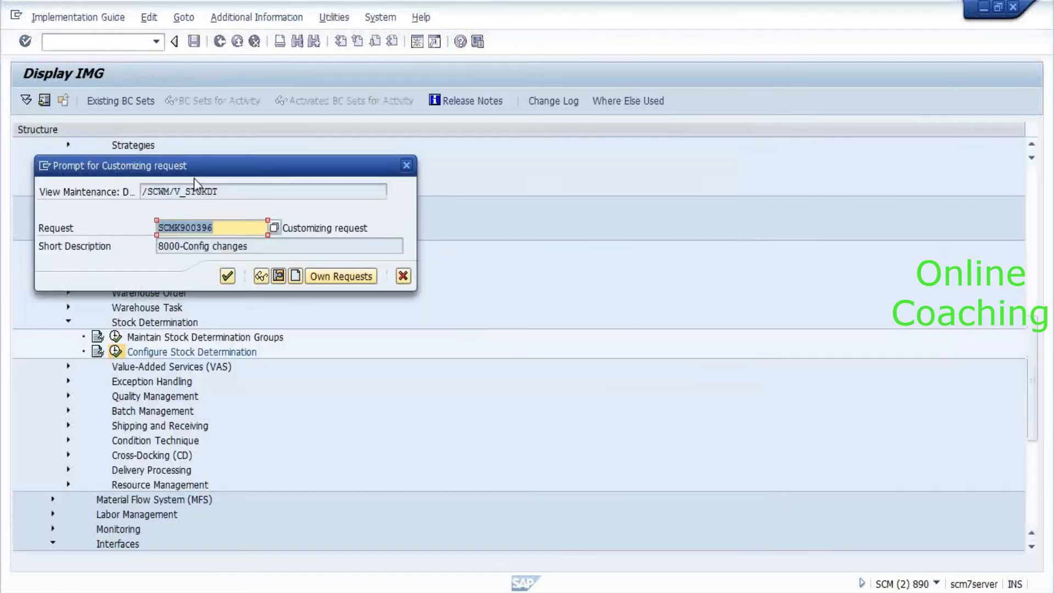
{"action": "left_click", "coordinate": [228, 276]}
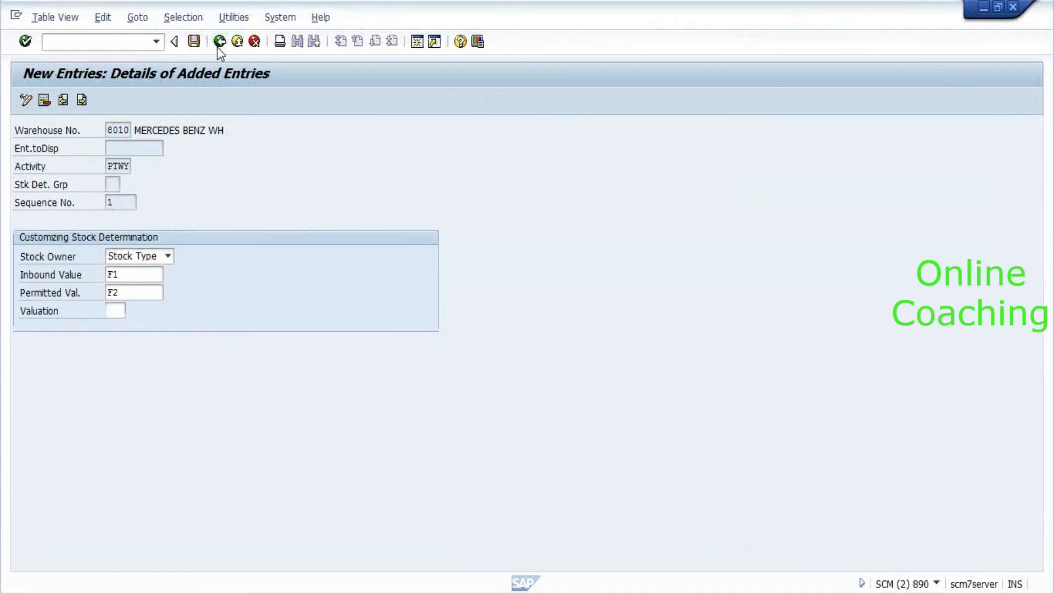
{"action": "left_click", "coordinate": [218, 44]}
{"action": "left_click", "coordinate": [218, 42]}
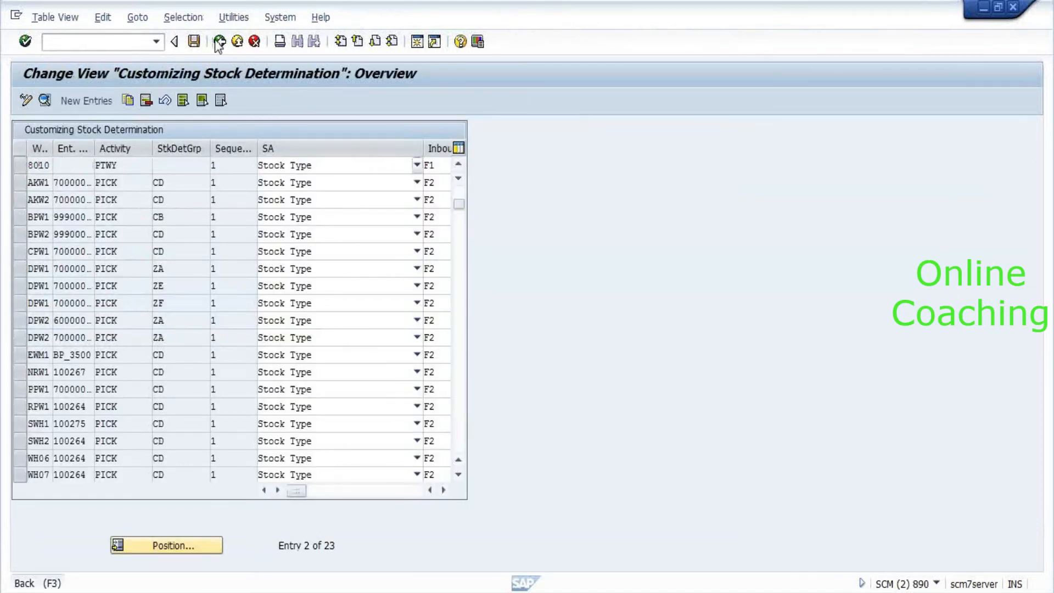
In Define Storage Type, jump to warehouse 8010 and open storage type 0020 Rack Storage.
{"action": "scroll", "coordinate": [209, 250], "scroll_direction": "up", "scroll_amount": 2}
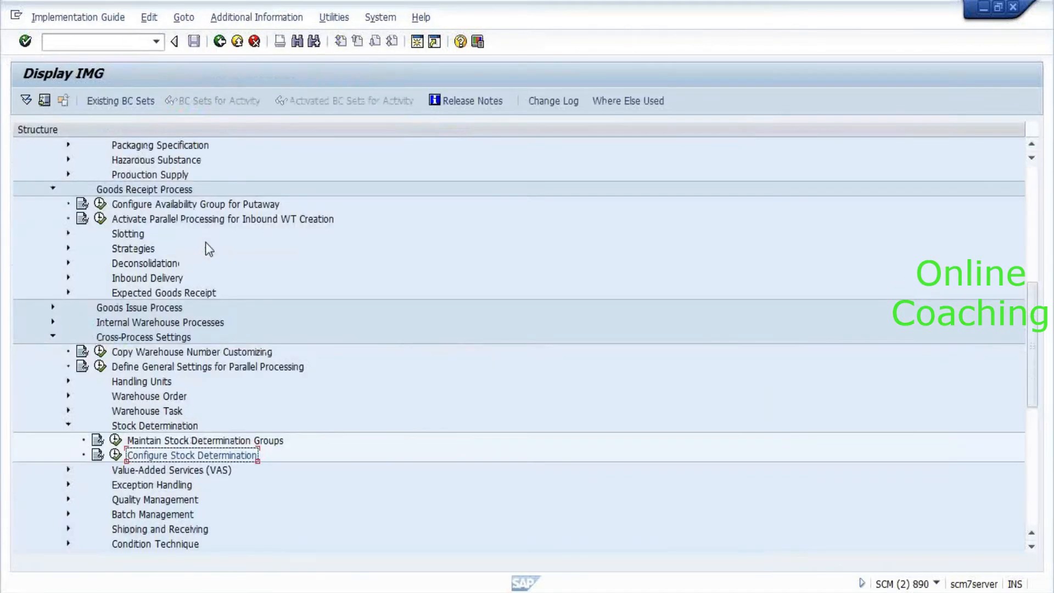
{"action": "scroll", "coordinate": [206, 244], "scroll_direction": "up", "scroll_amount": 6}
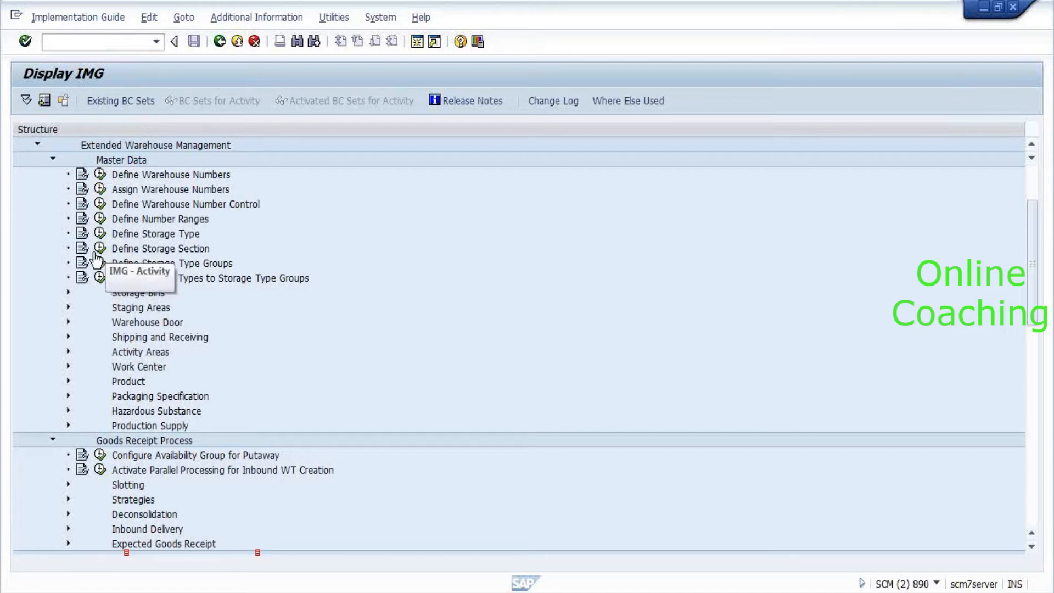
{"action": "scroll", "coordinate": [127, 252], "scroll_direction": "up", "scroll_amount": 3}
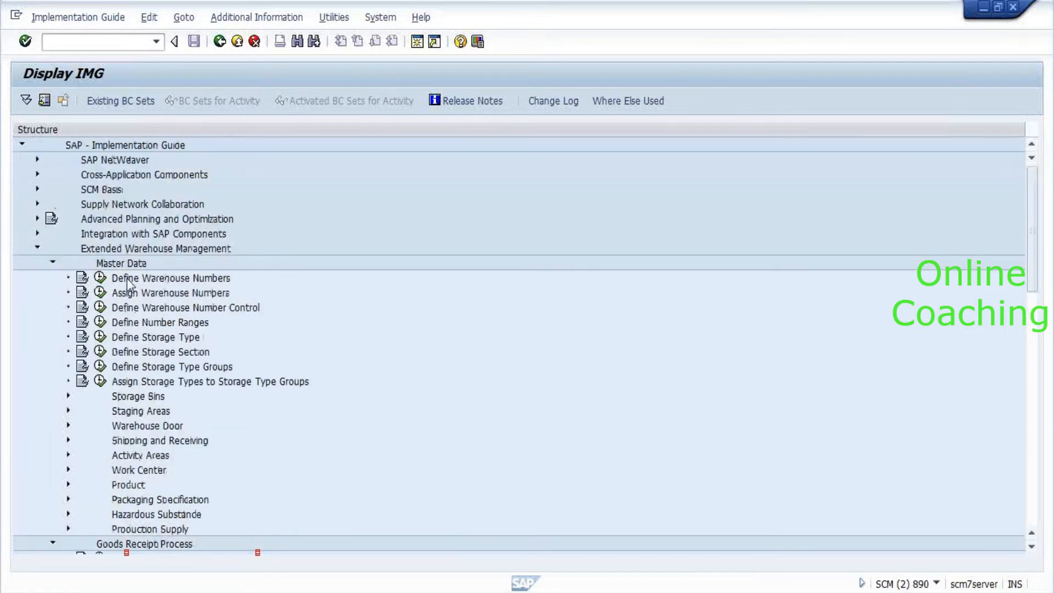
{"action": "left_click", "coordinate": [100, 337]}
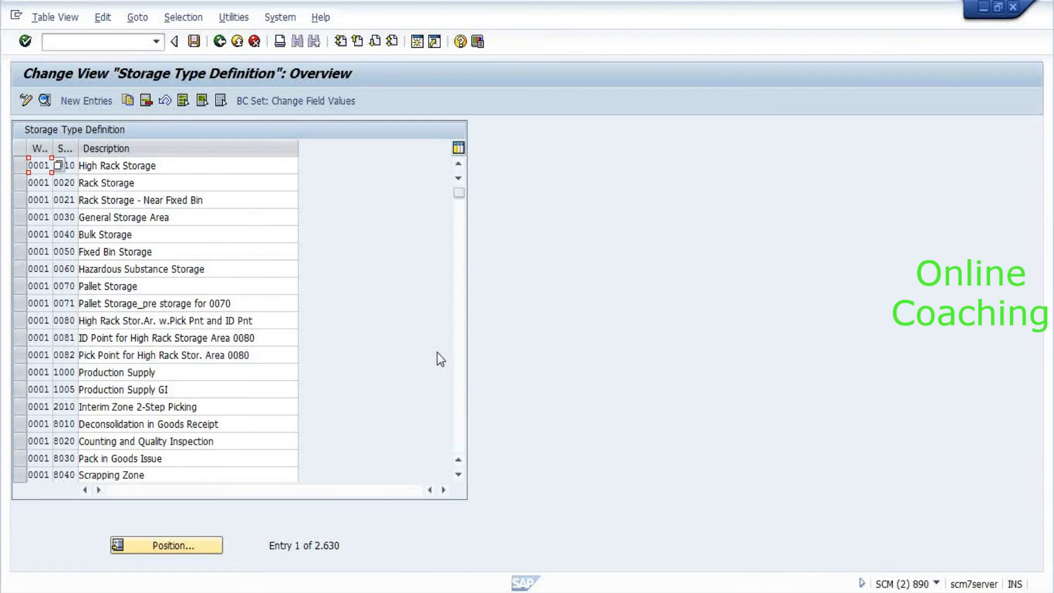
{"action": "left_click", "coordinate": [161, 547]}
{"action": "type", "text": "8"}
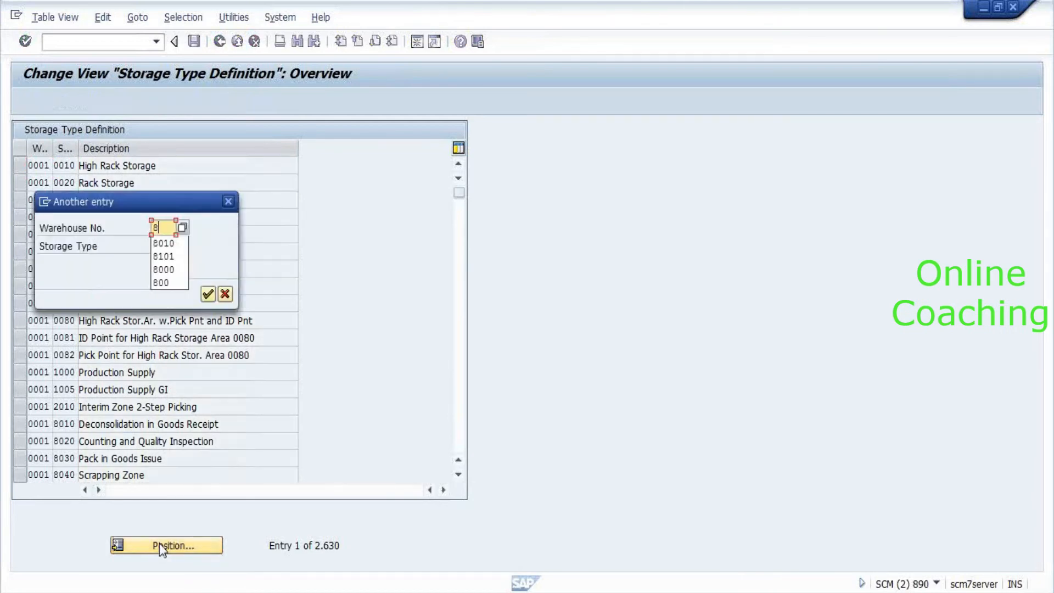
{"action": "type", "text": "010"}
{"action": "key", "text": "Return"}
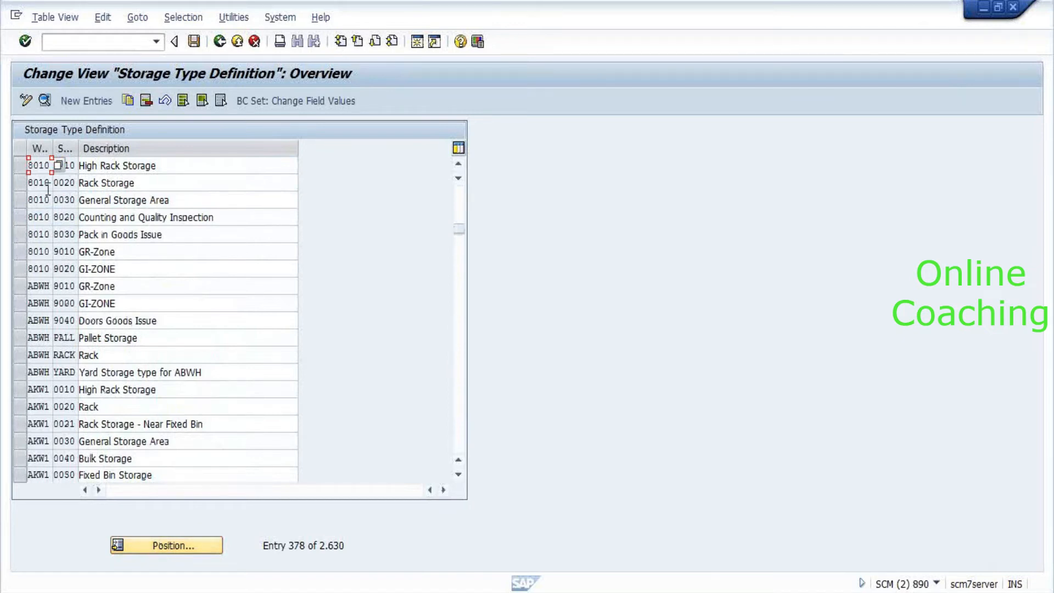
{"action": "double_click", "coordinate": [44, 182]}
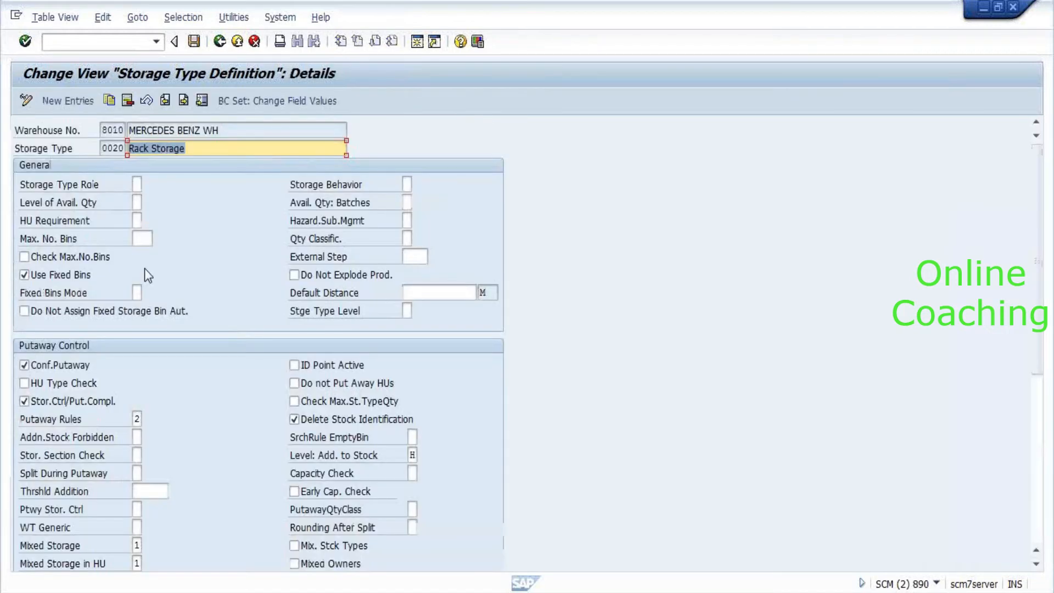
Check that Rack Storage 0020 uses availability group Z01, then return to the storage type list.
{"action": "scroll", "coordinate": [144, 275], "scroll_direction": "down", "scroll_amount": 6}
{"action": "left_click", "coordinate": [142, 458]}
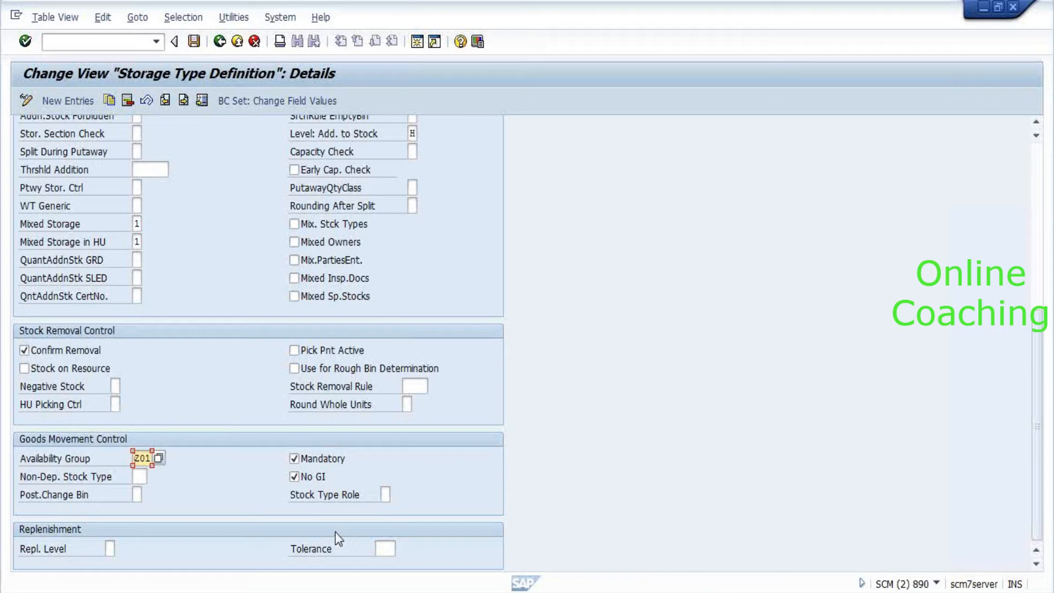
{"action": "mouse_move", "coordinate": [404, 592]}
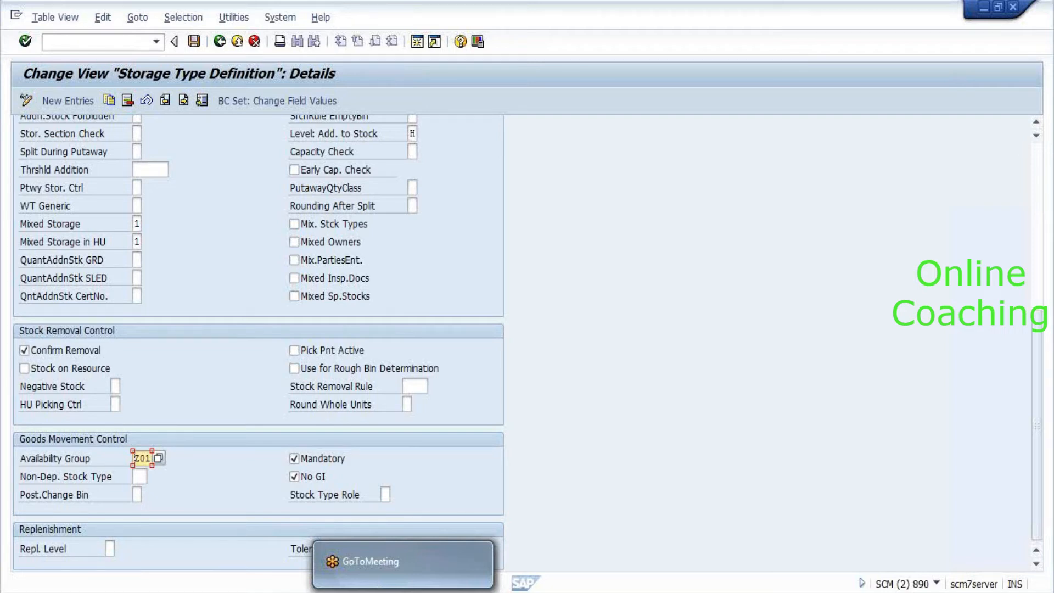
{"action": "key", "text": "F3"}
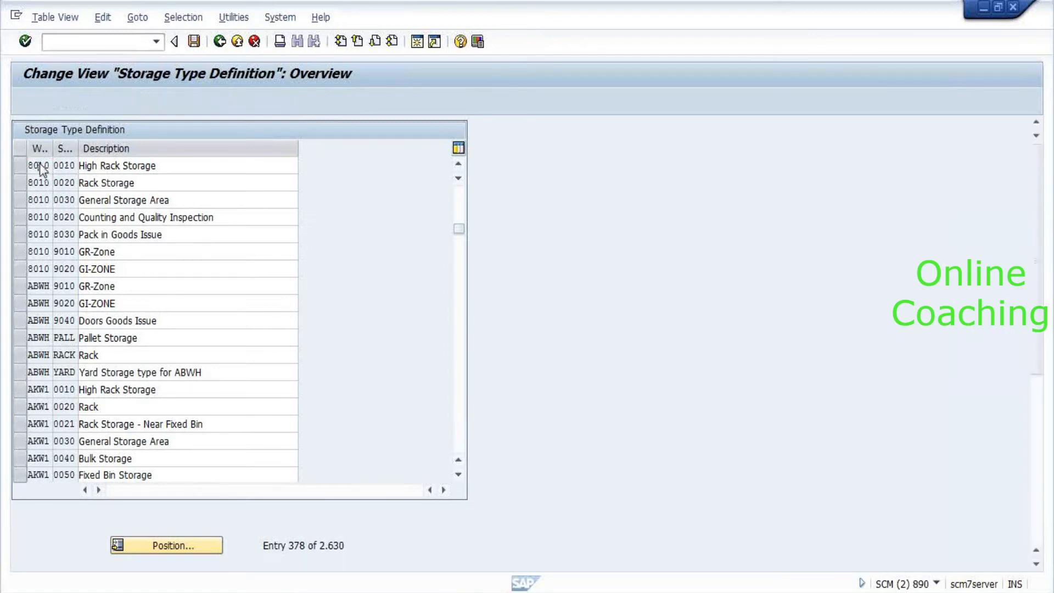
{"action": "double_click", "coordinate": [40, 165]}
{"action": "scroll", "coordinate": [348, 311], "scroll_direction": "down", "scroll_amount": 6}
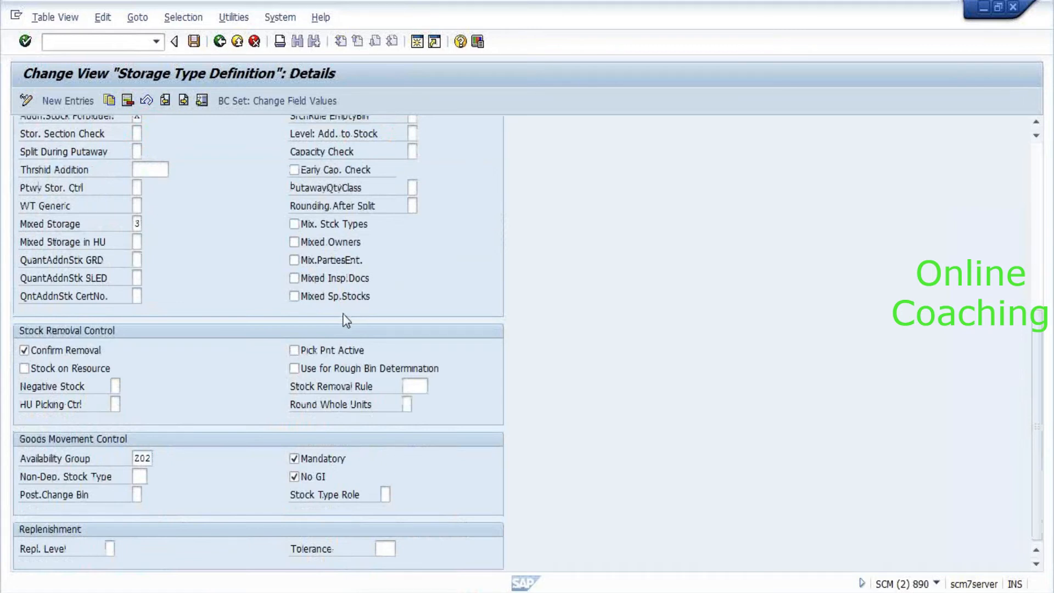
{"action": "left_click", "coordinate": [141, 454]}
{"action": "key", "text": "F3"}
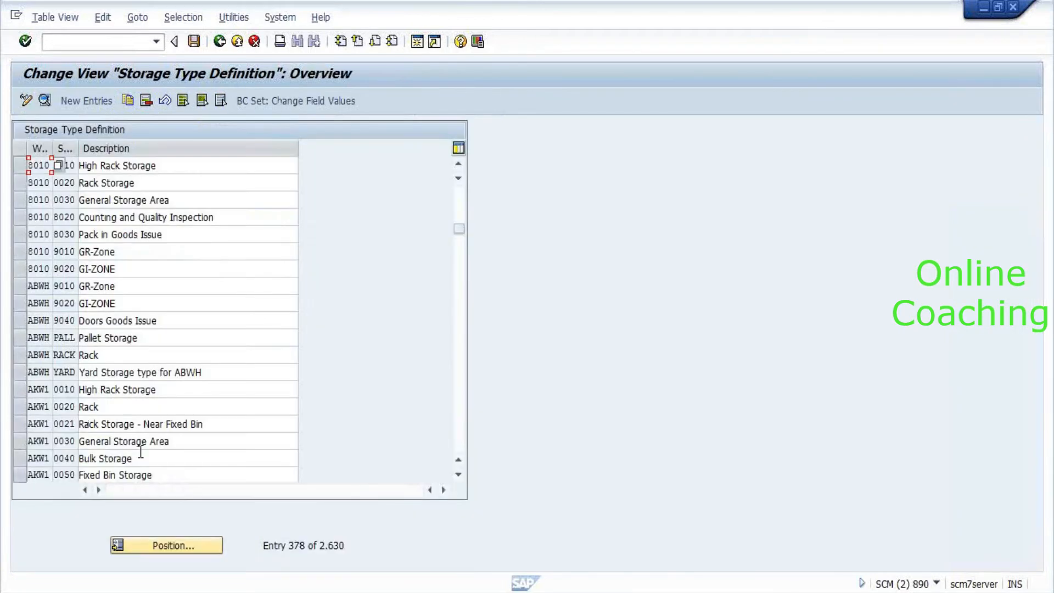
{"action": "double_click", "coordinate": [42, 200]}
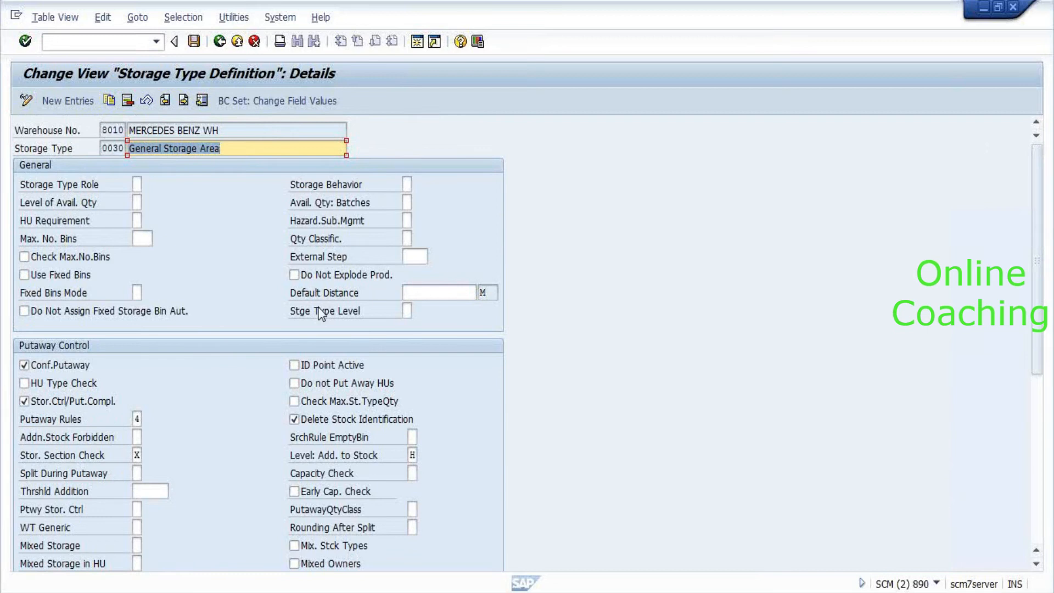
{"action": "key", "text": "End"}
{"action": "scroll", "coordinate": [322, 313], "scroll_direction": "down", "scroll_amount": 6}
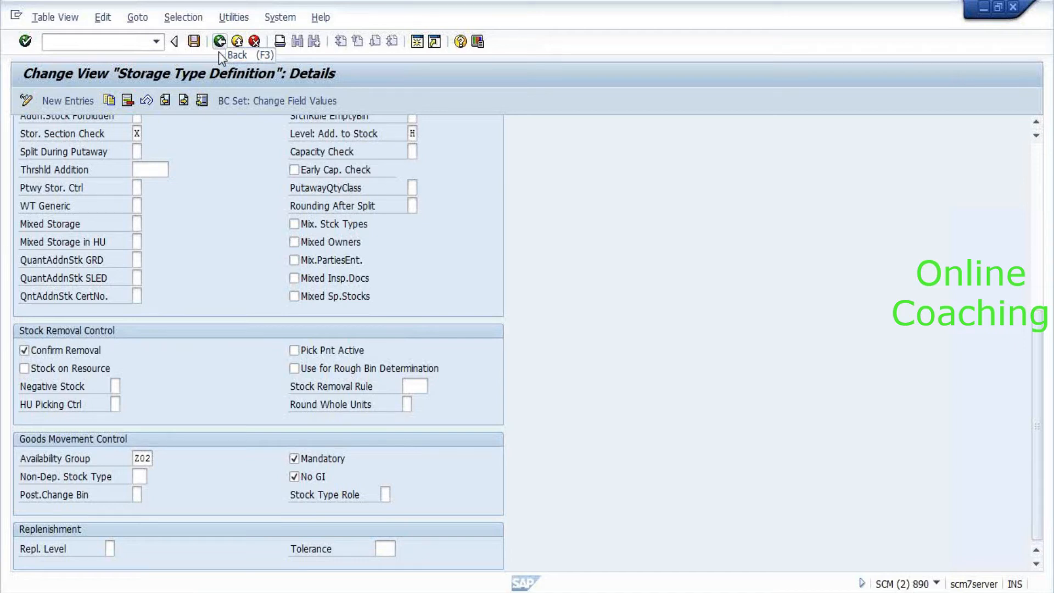
{"action": "scroll", "coordinate": [604, 345], "scroll_direction": "up", "scroll_amount": 1}
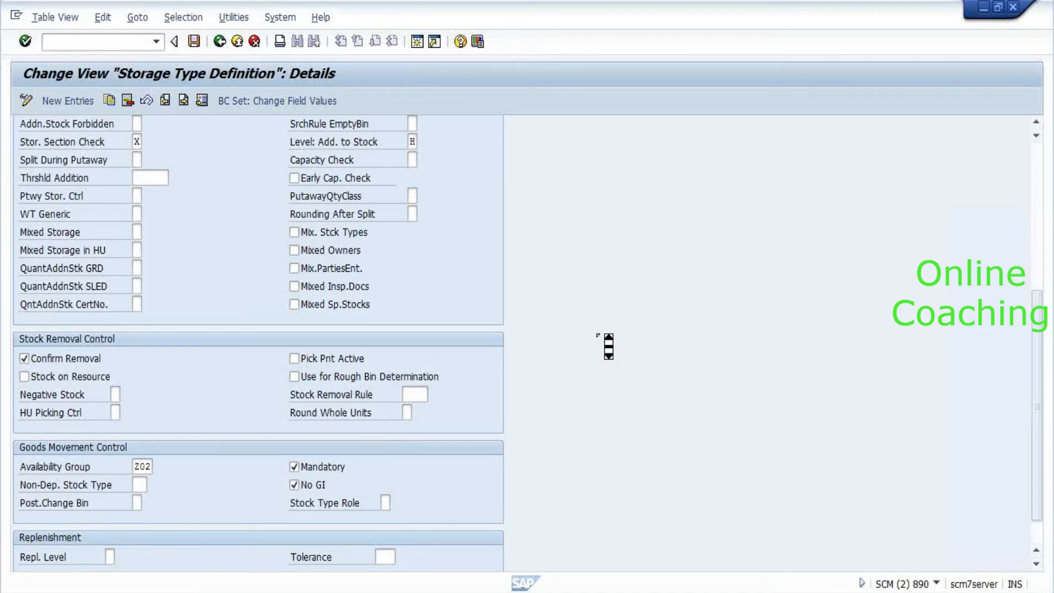
{"action": "scroll", "coordinate": [609, 346], "scroll_direction": "up", "scroll_amount": 6}
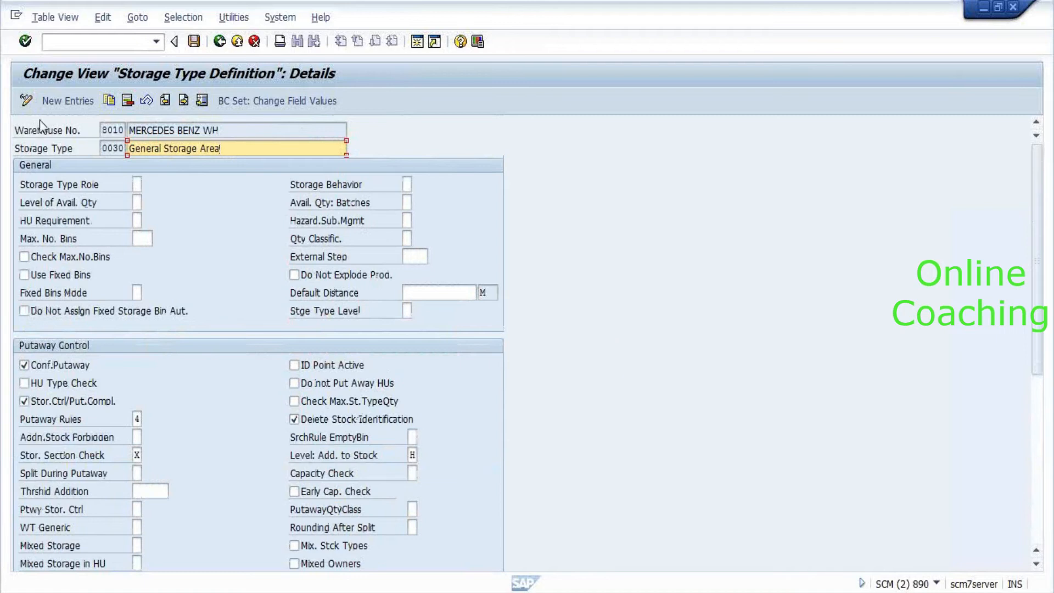
{"action": "left_click", "coordinate": [110, 42]}
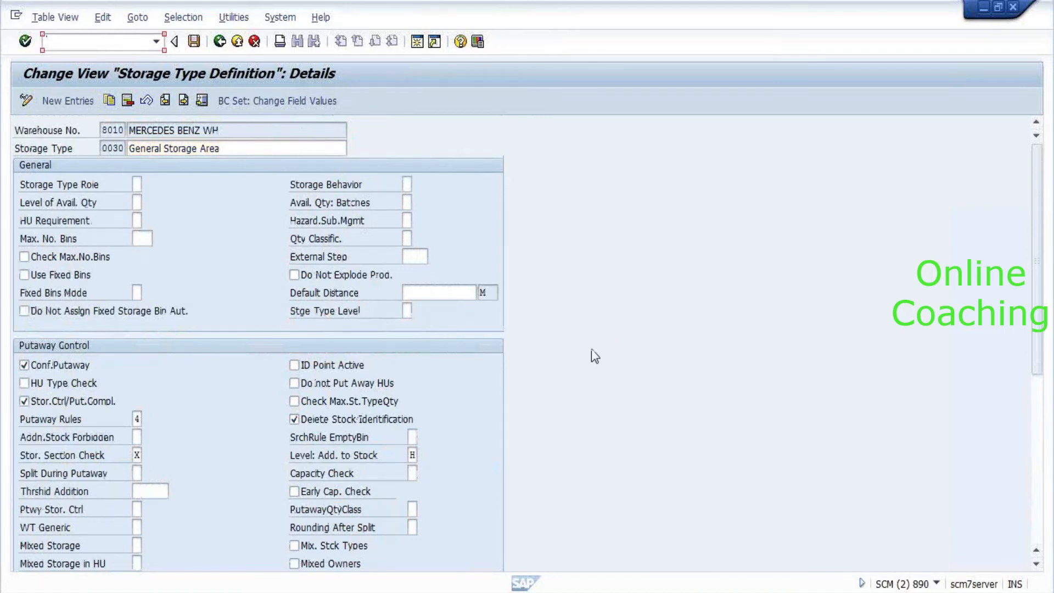
{"action": "scroll", "coordinate": [592, 348], "scroll_direction": "down", "scroll_amount": 2}
{"action": "scroll", "coordinate": [591, 356], "scroll_direction": "down", "scroll_amount": 2}
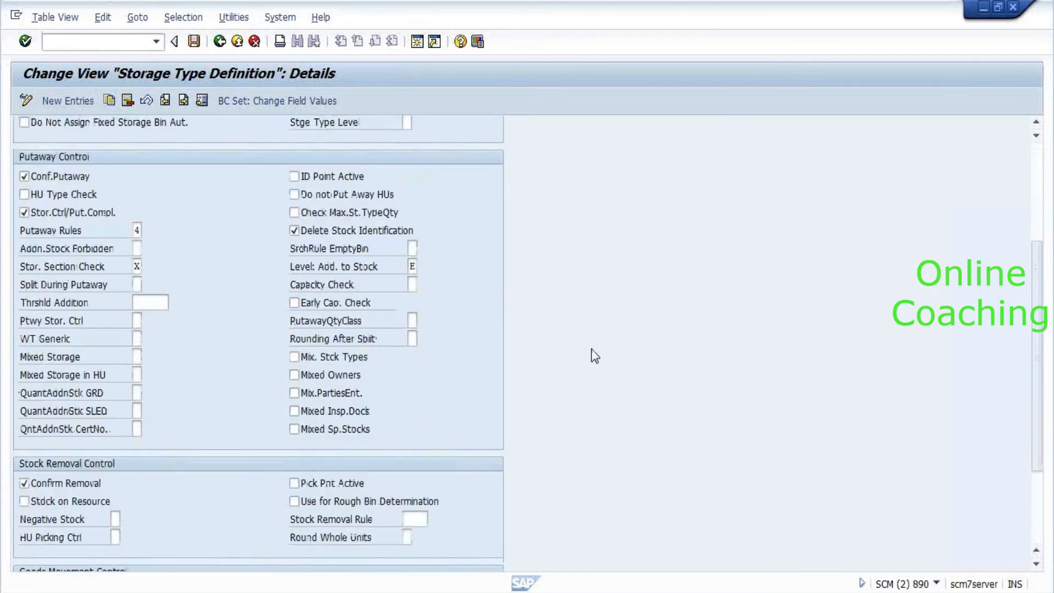
{"action": "scroll", "coordinate": [592, 351], "scroll_direction": "down", "scroll_amount": 3}
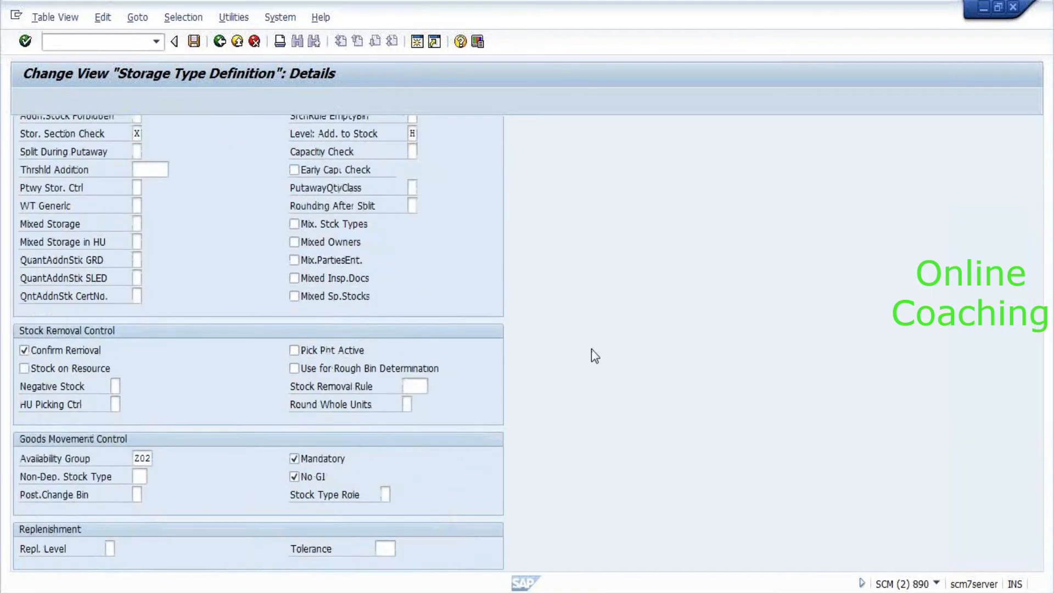
{"action": "key", "text": "F3"}
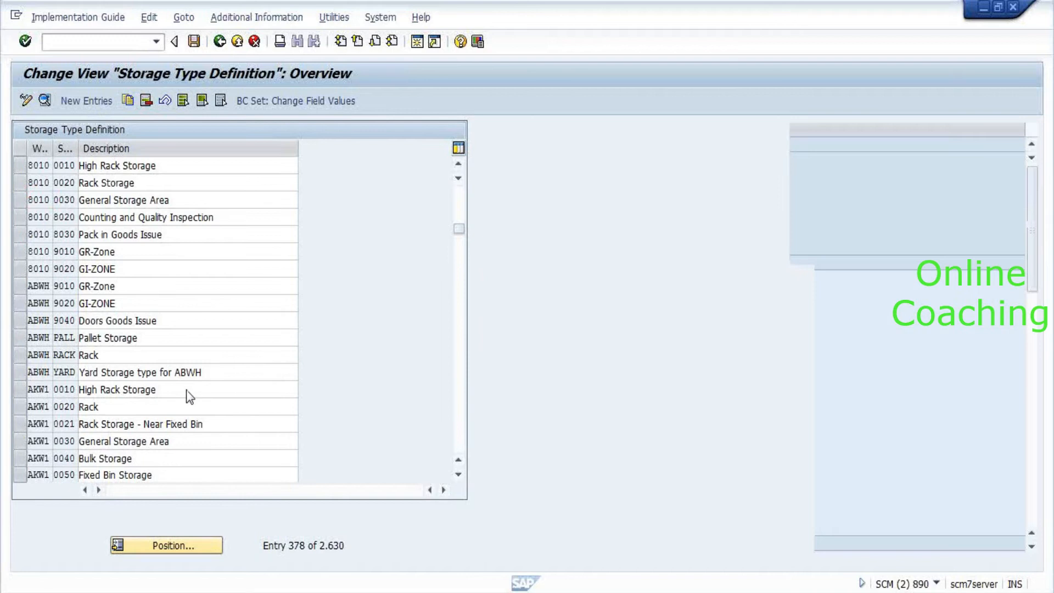
Go back to the IMG and expand Master Data > Storage Bins to run storage bin generation.
{"action": "key", "text": "F3"}
{"action": "scroll", "coordinate": [255, 343], "scroll_direction": "down", "scroll_amount": 5}
{"action": "scroll", "coordinate": [255, 344], "scroll_direction": "down", "scroll_amount": 2}
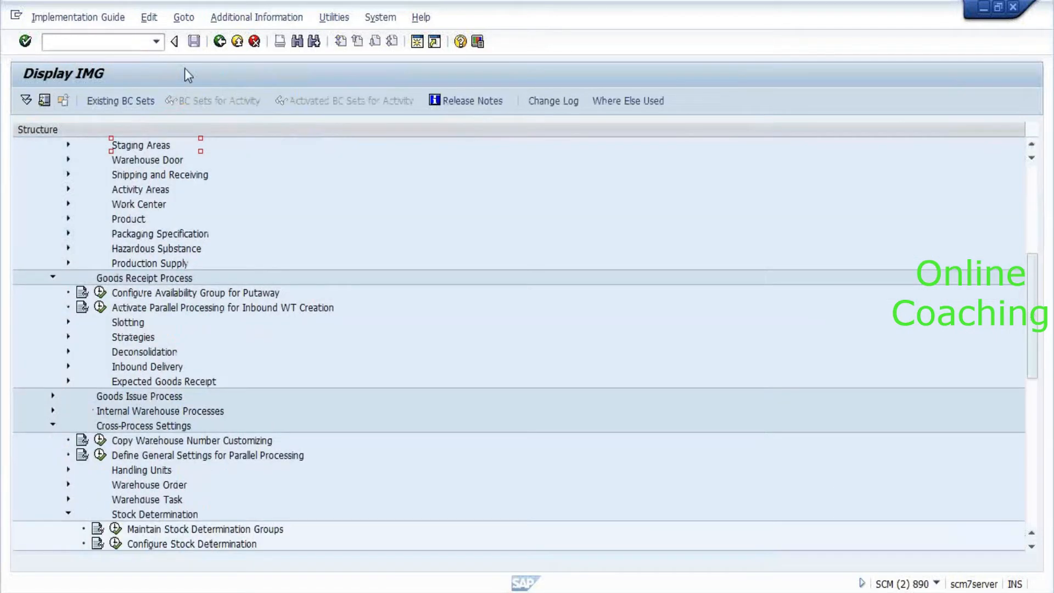
{"action": "scroll", "coordinate": [186, 242], "scroll_direction": "down", "scroll_amount": 2}
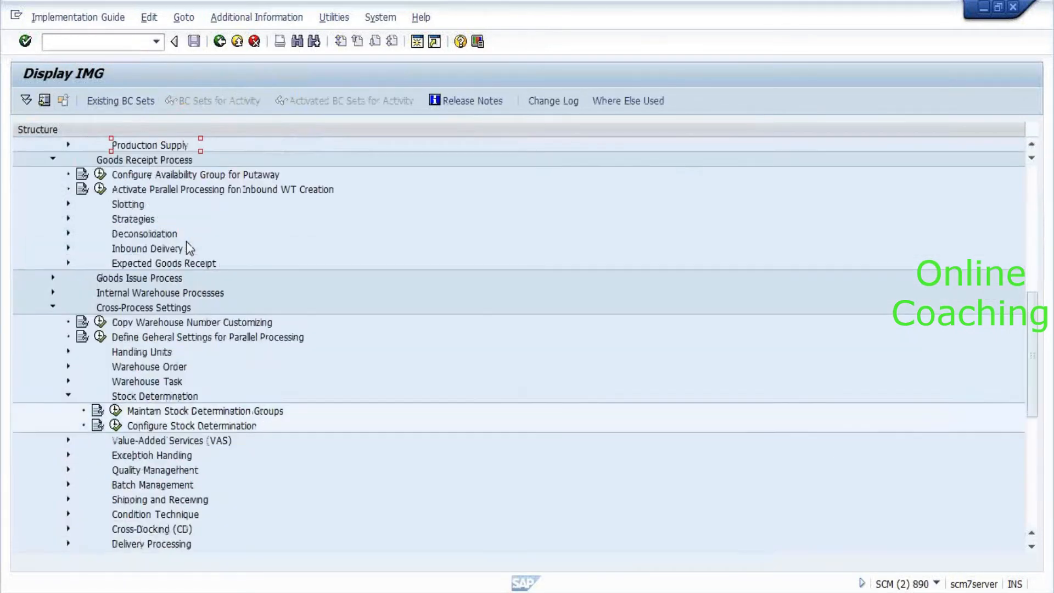
{"action": "scroll", "coordinate": [187, 241], "scroll_direction": "up", "scroll_amount": 5}
{"action": "double_click", "coordinate": [113, 220]}
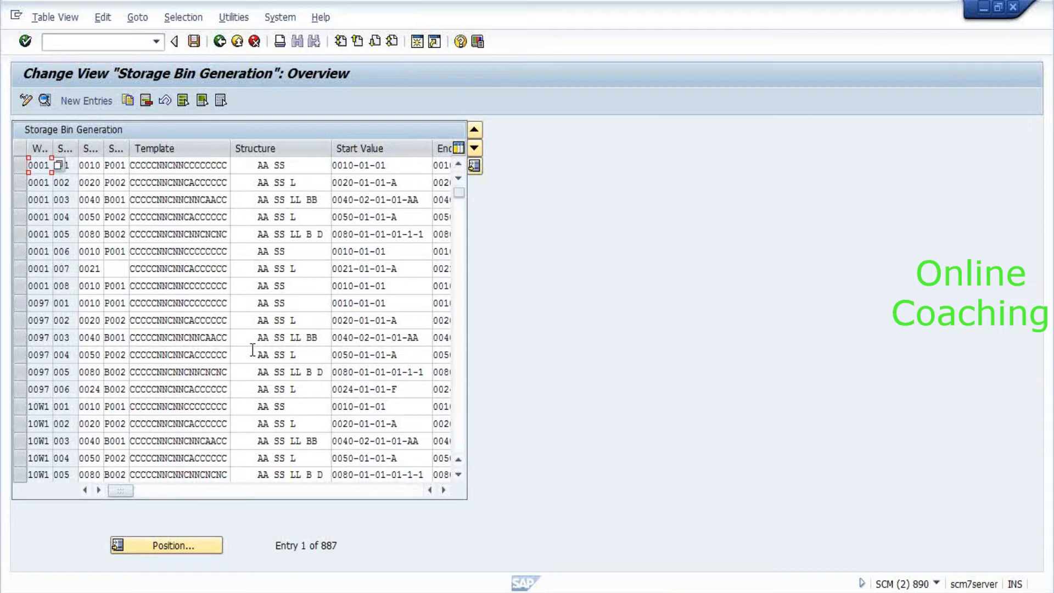
Change the copied bin structure's start value to 0041-01-01-A and end value to 0041-10-10-E.
{"action": "left_click", "coordinate": [168, 548]}
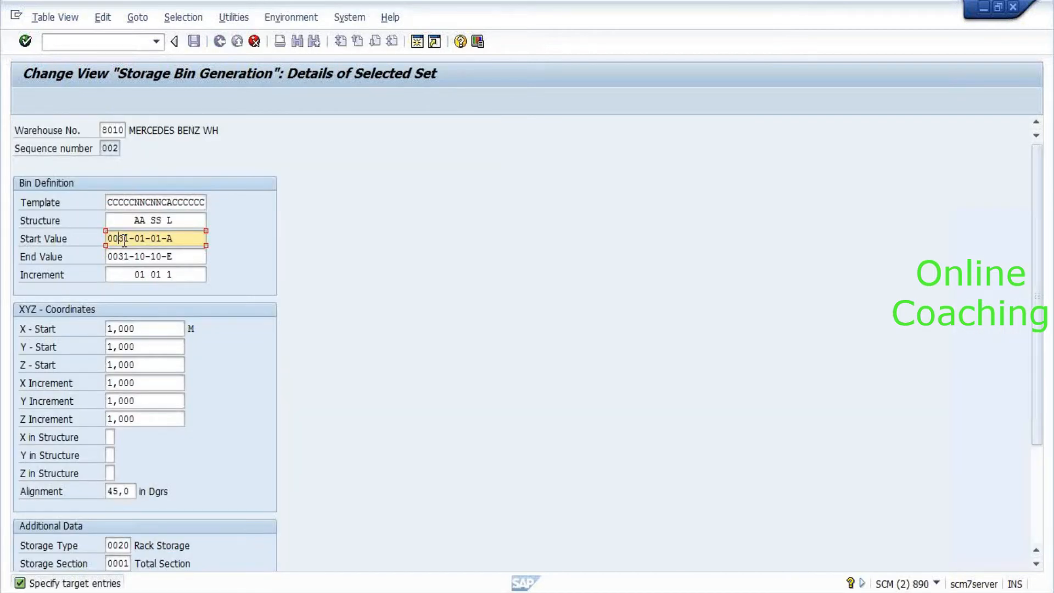
{"action": "key", "text": "BackSpace"}
{"action": "type", "text": "4"}
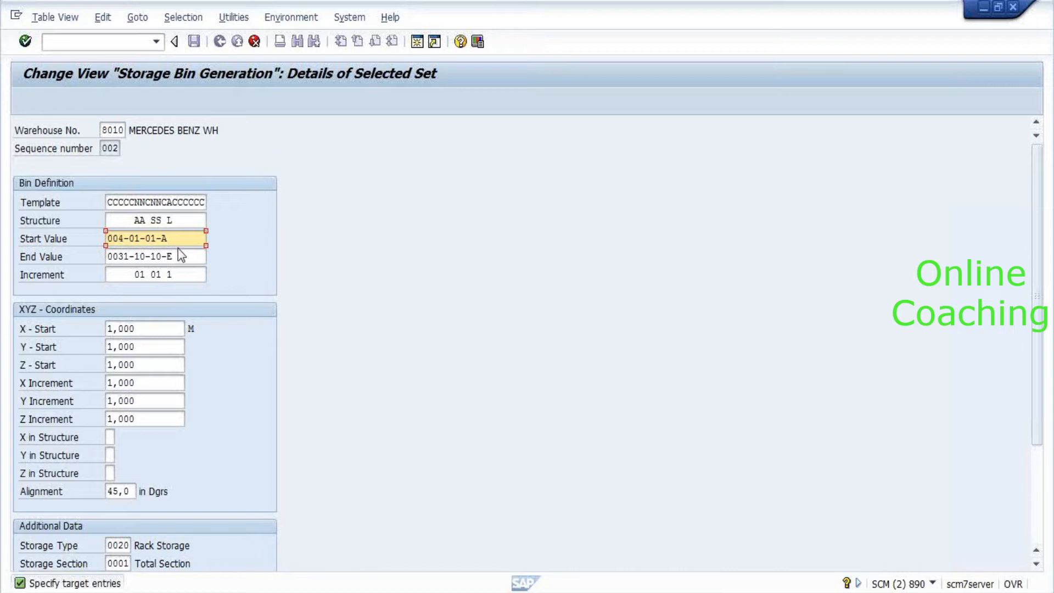
{"action": "key", "text": "Tab"}
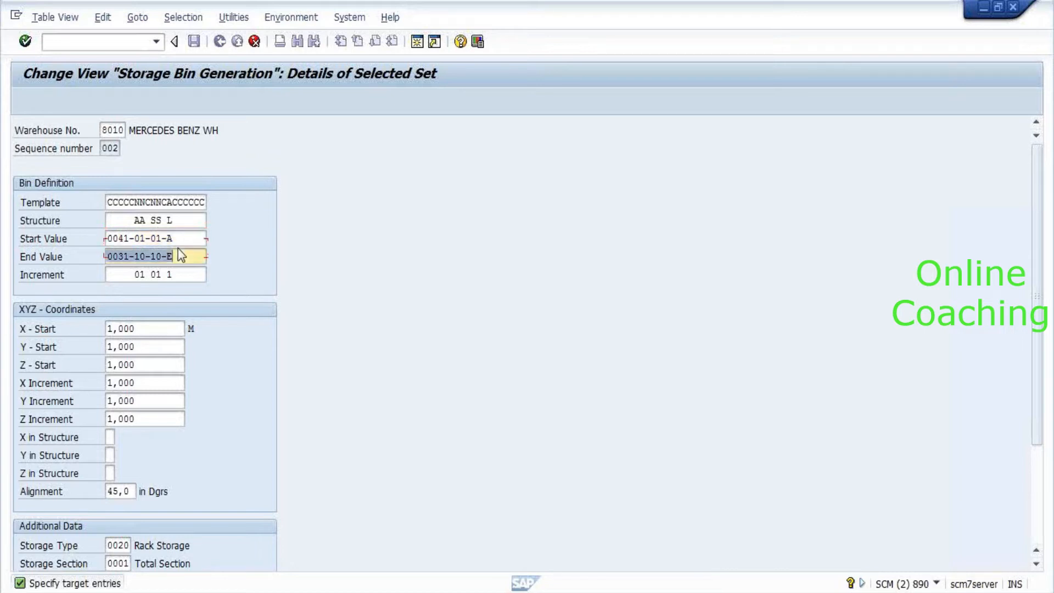
{"action": "left_click", "coordinate": [177, 249]}
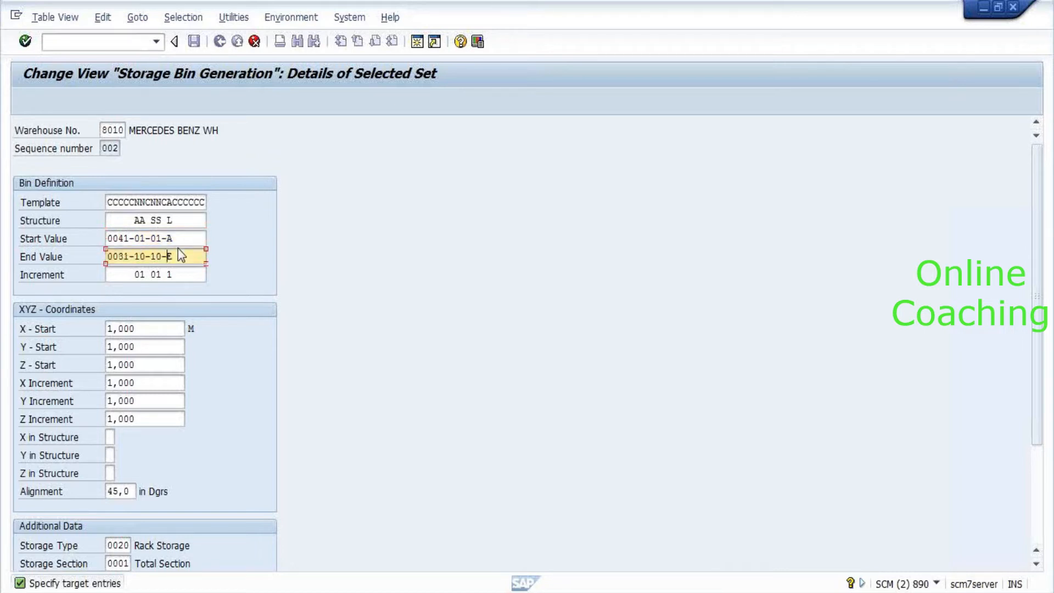
{"action": "key", "text": "BackSpace"}
{"action": "type", "text": "4"}
{"action": "key", "text": "Tab"}
{"action": "key", "text": "Tab"}
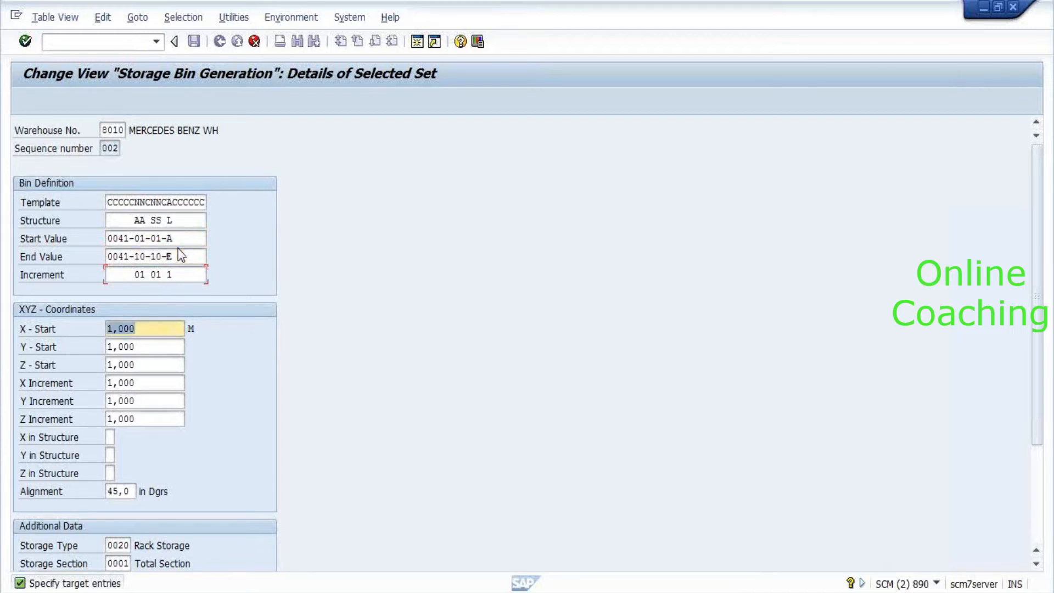
Keep storage type 0030, complete the copied entry and save it under the customizing request.
{"action": "key", "text": "Tab"}
{"action": "key", "text": "Tab"}
{"action": "key", "text": "Tab"}
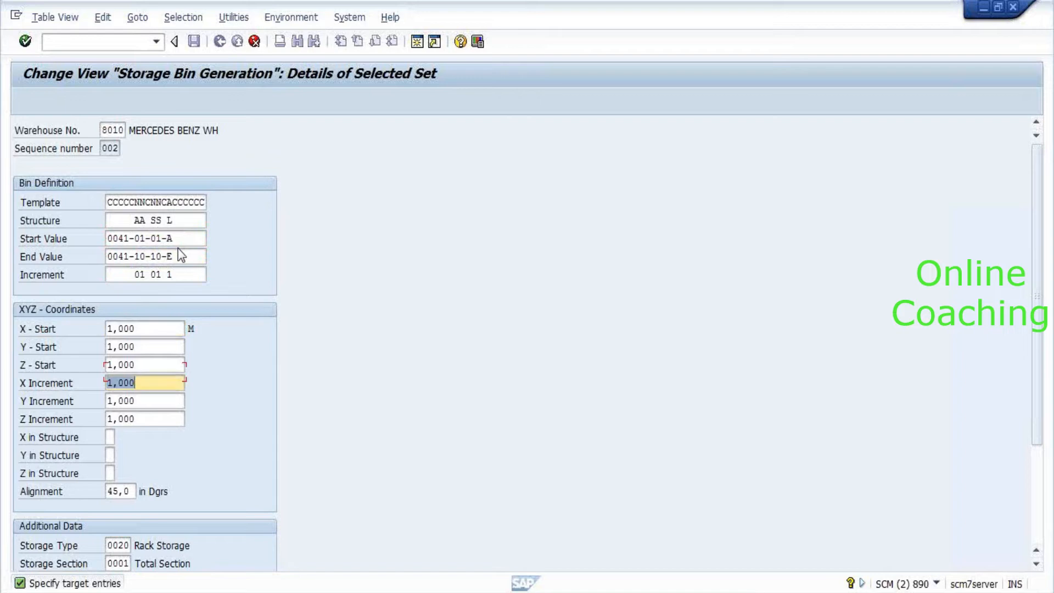
{"action": "key", "text": "Tab"}
{"action": "key", "text": "Tab"}
{"action": "key", "text": "Tab"}
{"action": "key", "text": "Tab"}
{"action": "key", "text": "Tab"}
{"action": "key", "text": "Tab"}
{"action": "key", "text": "Tab"}
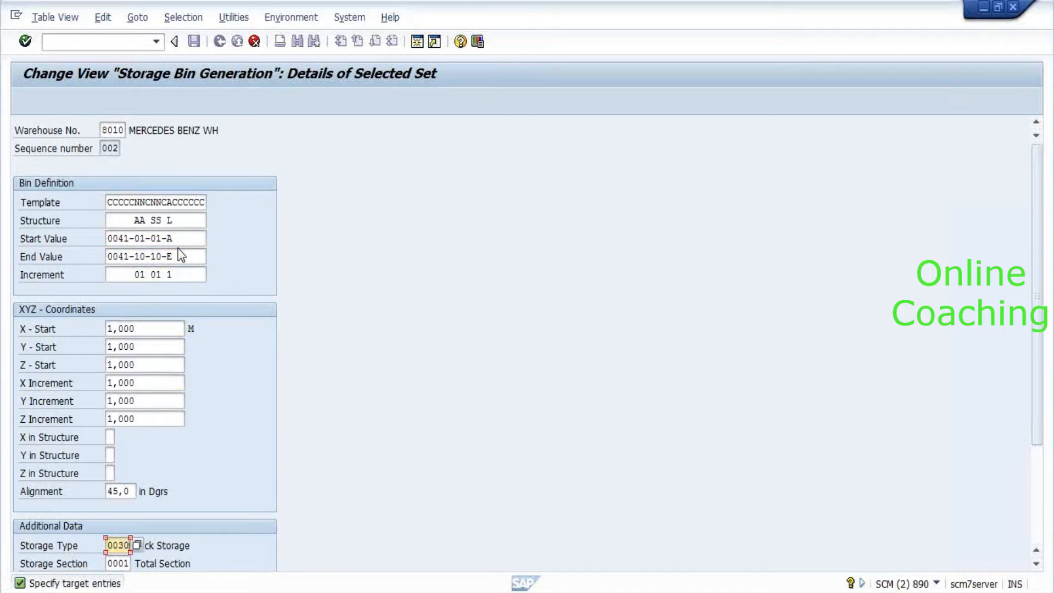
{"action": "key", "text": "Tab"}
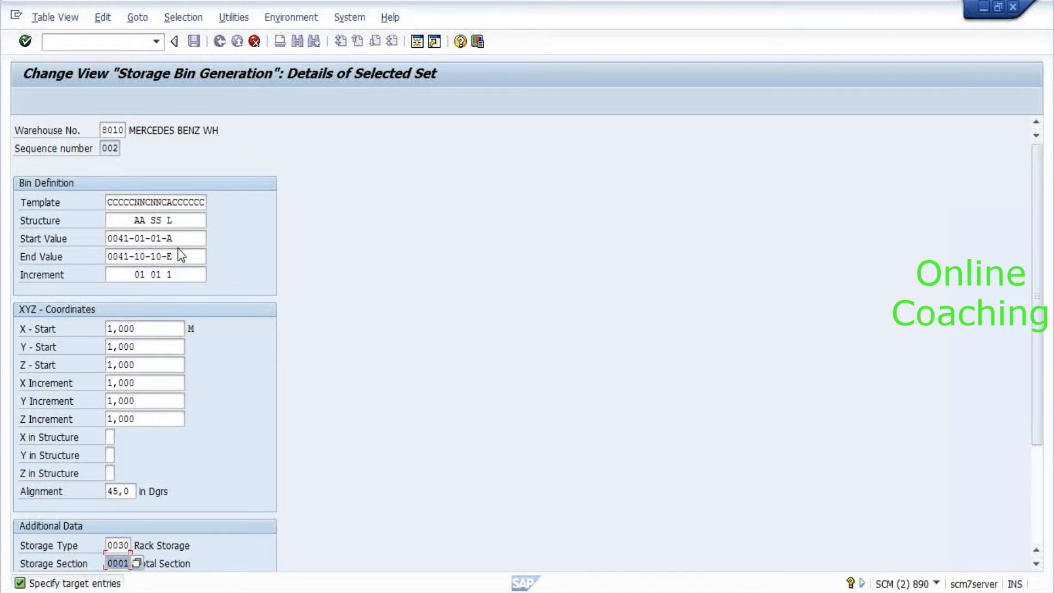
{"action": "key", "text": "Tab"}
{"action": "key", "text": "F4"}
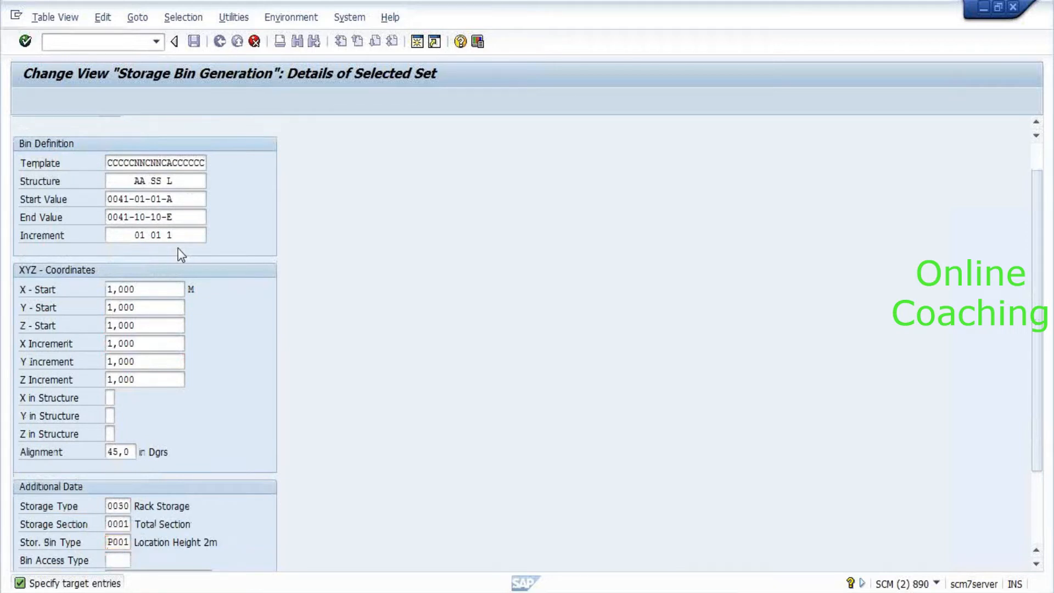
{"action": "key", "text": "Return"}
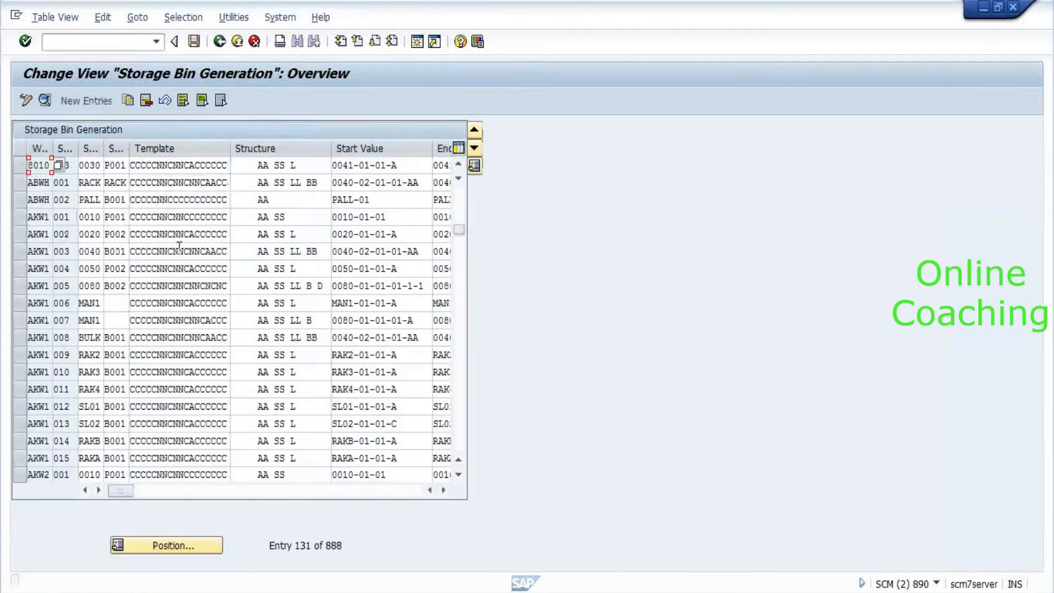
{"action": "key", "text": "ctrl+s"}
{"action": "left_click", "coordinate": [228, 276]}
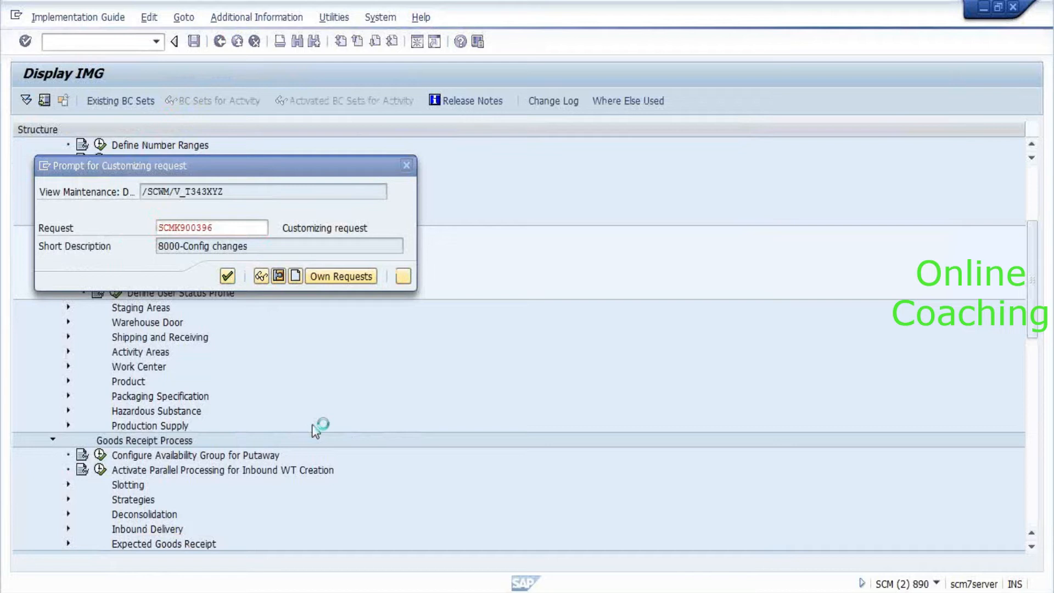
{"action": "key", "text": "alt+Tab"}
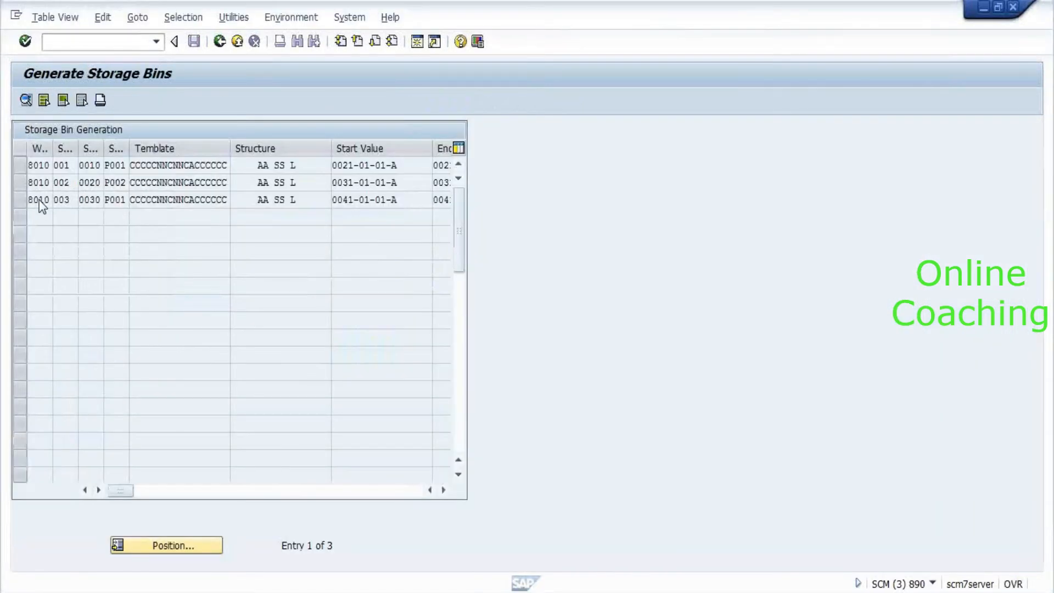
Generate the bins from warehouse 8010 entry 003, then return to the Warehouse Management Monitor.
{"action": "double_click", "coordinate": [38, 200]}
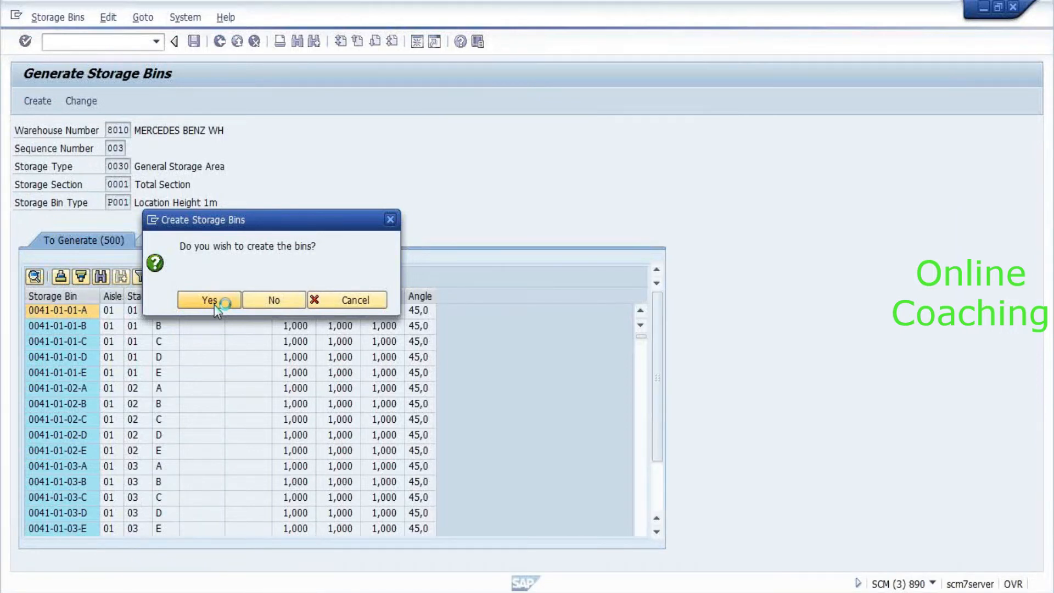
{"action": "key", "text": "alt+Tab"}
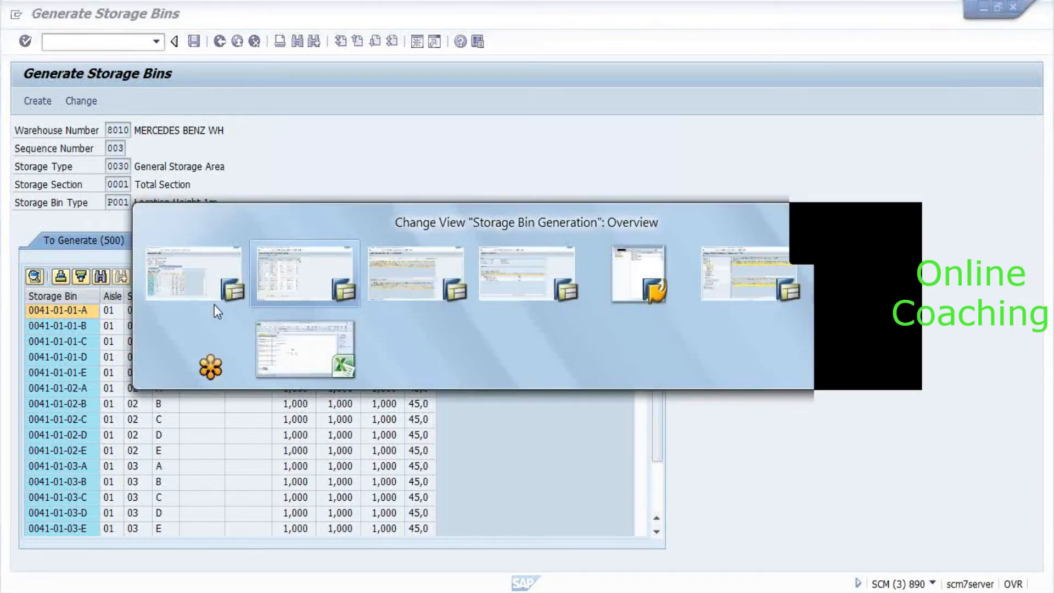
{"action": "key", "text": "alt+Tab"}
{"action": "key", "text": "alt+Tab"}
{"action": "key", "text": "alt+Tab"}
{"action": "key", "text": "alt+Tab"}
{"action": "left_click", "coordinate": [86, 42]}
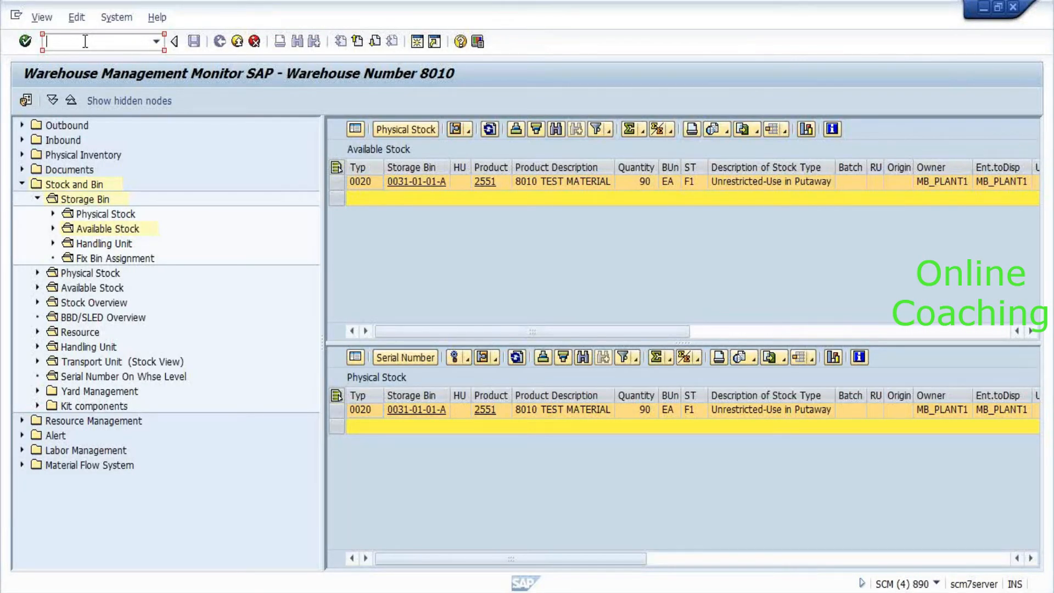
Start transaction /n/scwm/adprod from the monitor's command field.
{"action": "type", "text": "/"}
{"action": "type", "text": "n/scwm/adprod"}
{"action": "key", "text": "Return"}
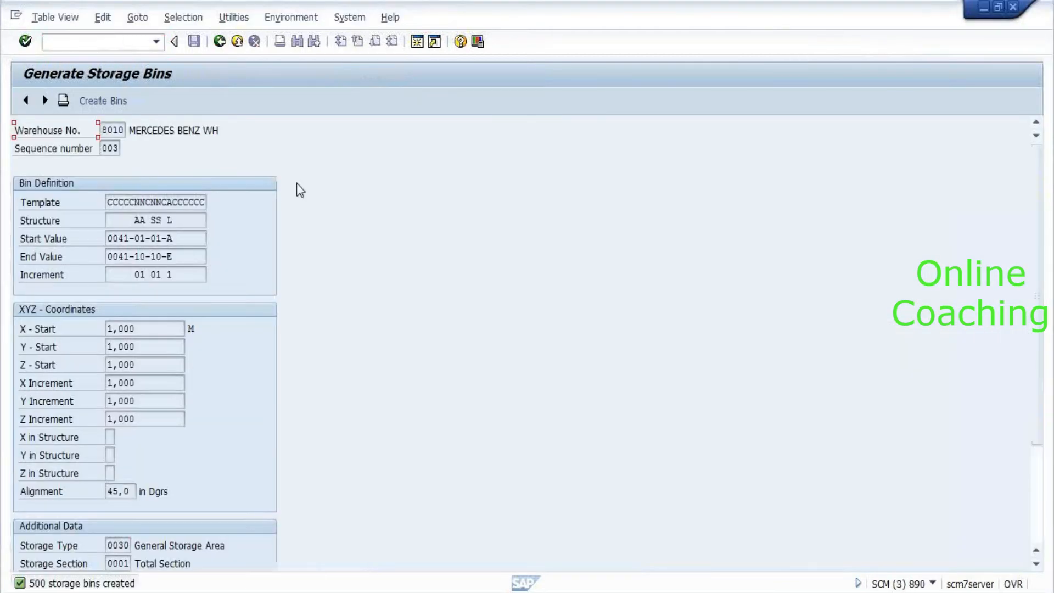
{"action": "scroll", "coordinate": [308, 258], "scroll_direction": "down", "scroll_amount": 2}
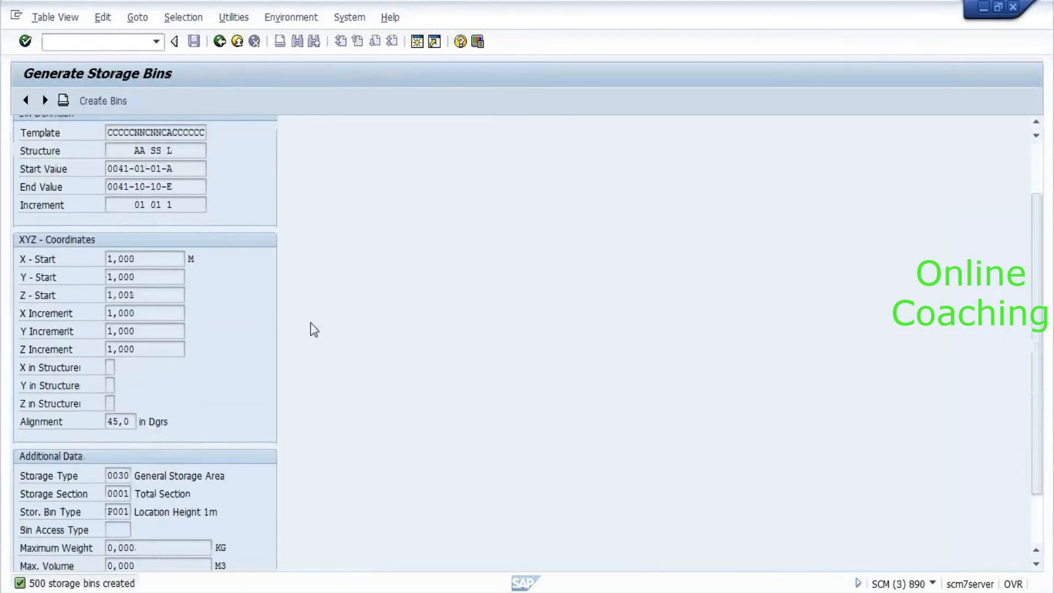
{"action": "left_click", "coordinate": [149, 280]}
{"action": "left_click", "coordinate": [149, 308]}
{"action": "left_click", "coordinate": [151, 332]}
{"action": "left_click", "coordinate": [155, 350]}
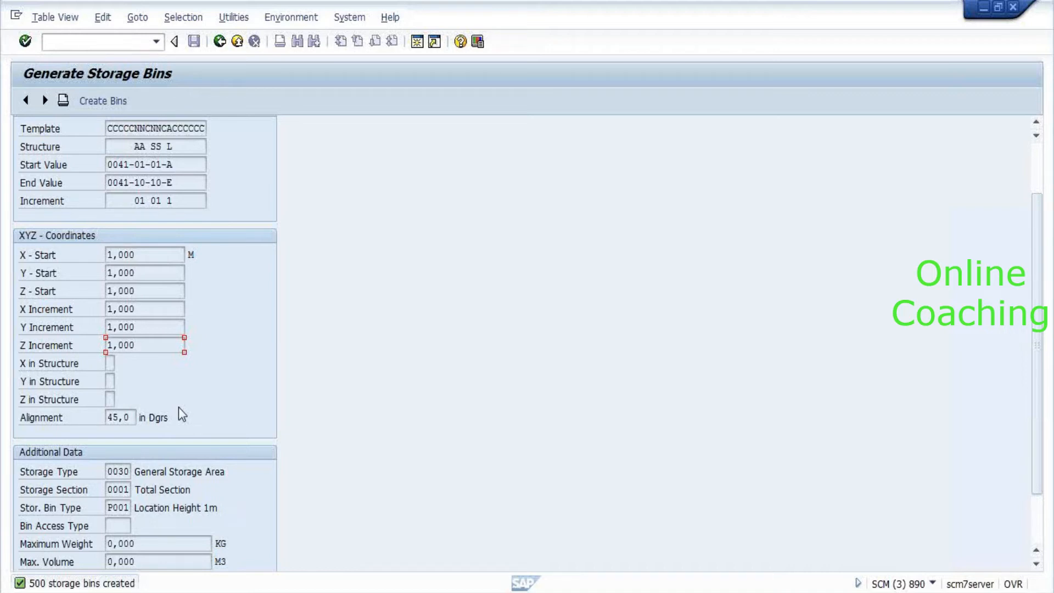
{"action": "left_click", "coordinate": [110, 364]}
{"action": "key", "text": "alt+Tab"}
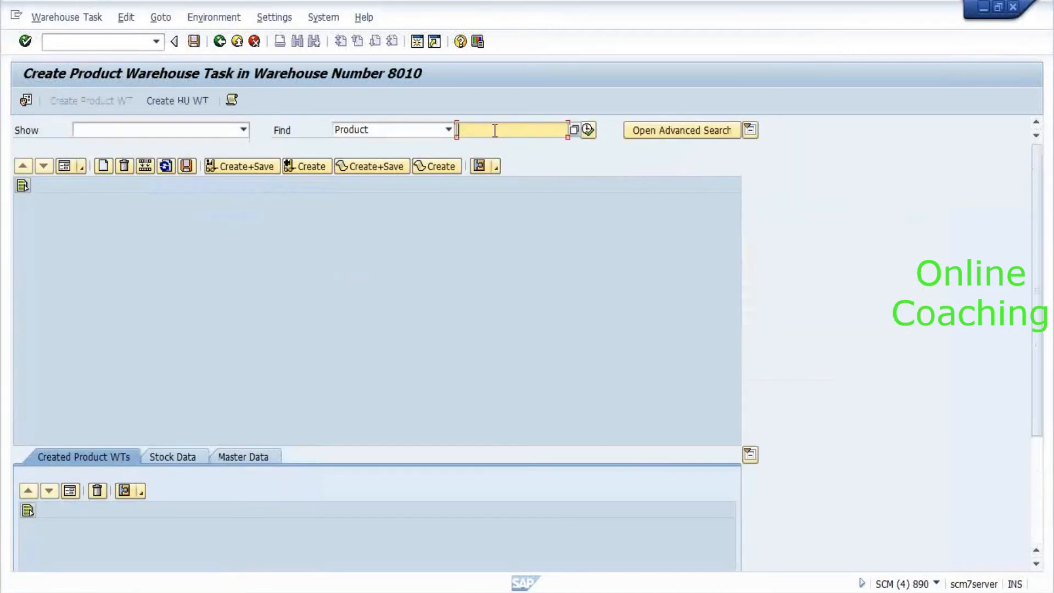
Search warehouse stock for product 2551.
{"action": "type", "text": "2551"}
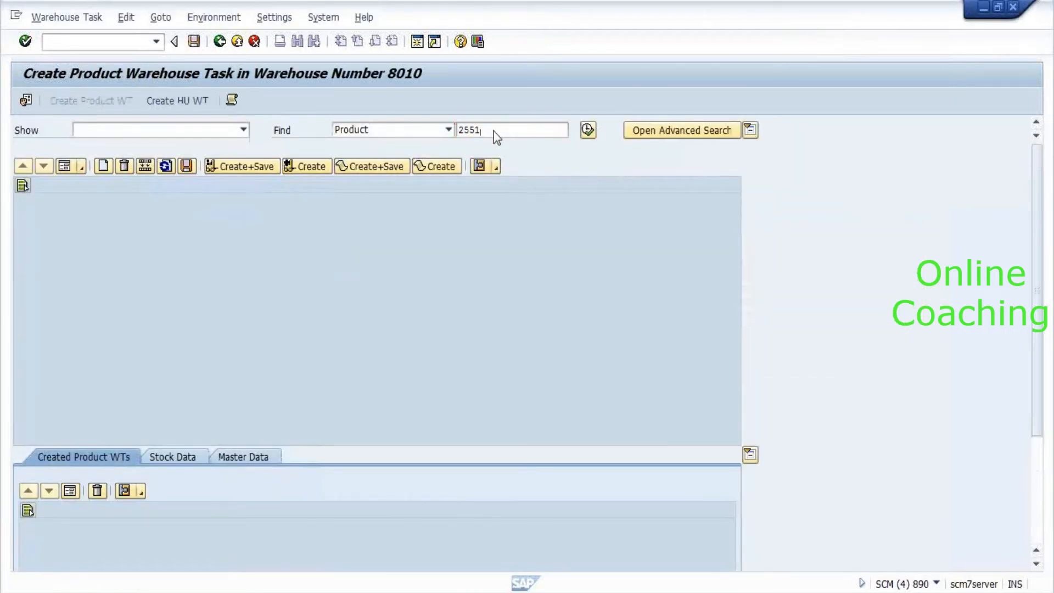
{"action": "double_click", "coordinate": [495, 130]}
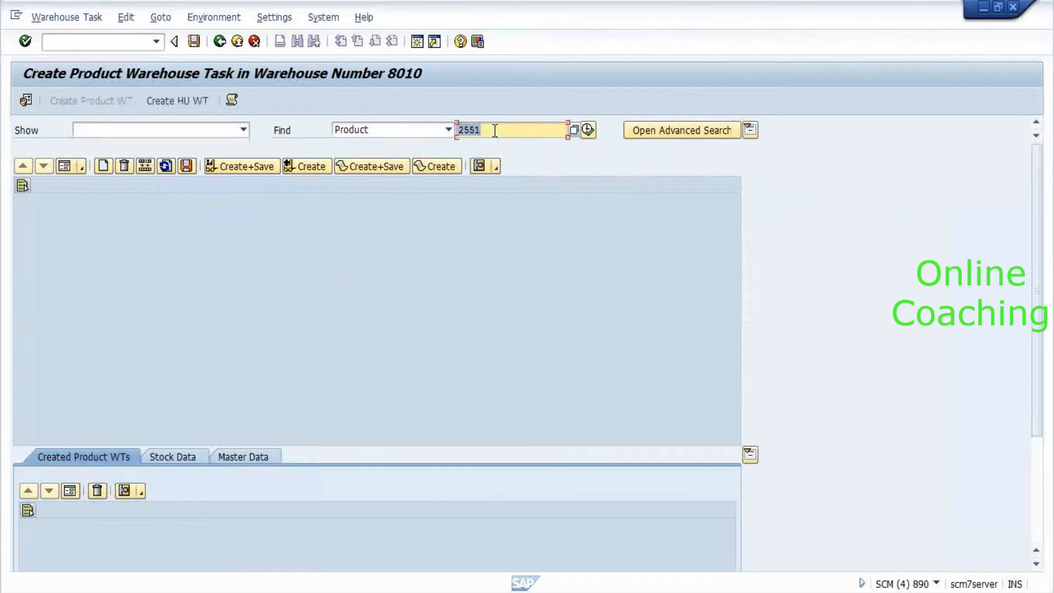
{"action": "key", "text": "Return"}
{"action": "key", "text": "alt+Tab"}
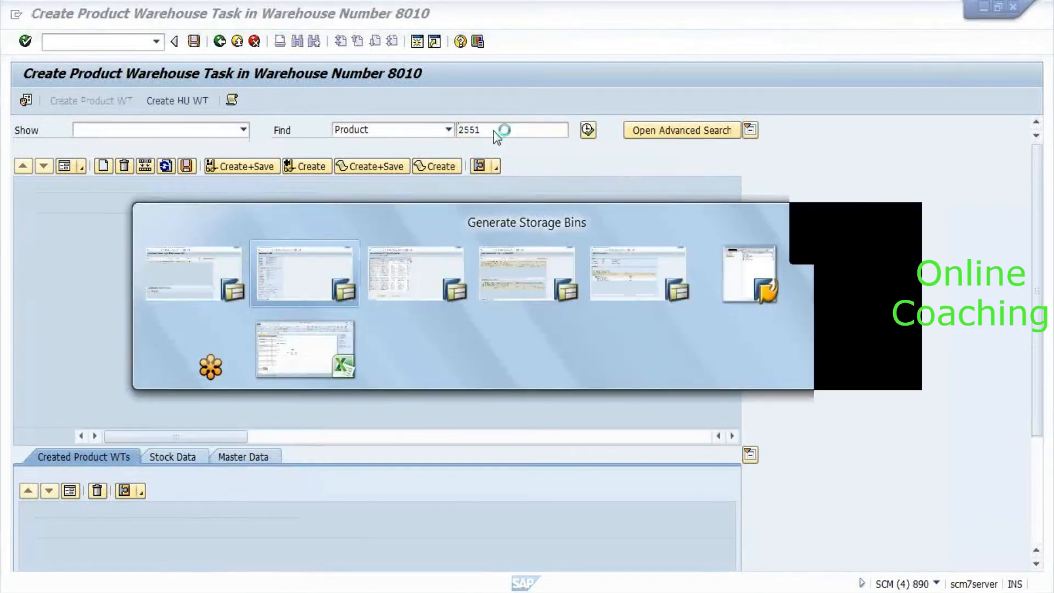
{"action": "key", "text": "alt+Tab"}
{"action": "key", "text": "alt+Tab"}
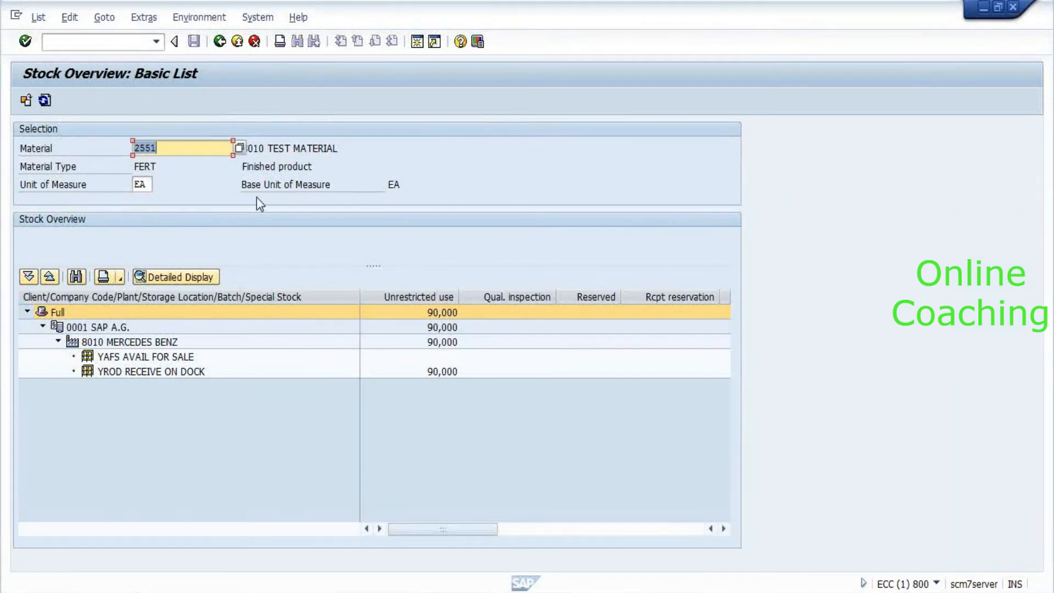
{"action": "left_click", "coordinate": [45, 101]}
{"action": "key", "text": "alt+Tab"}
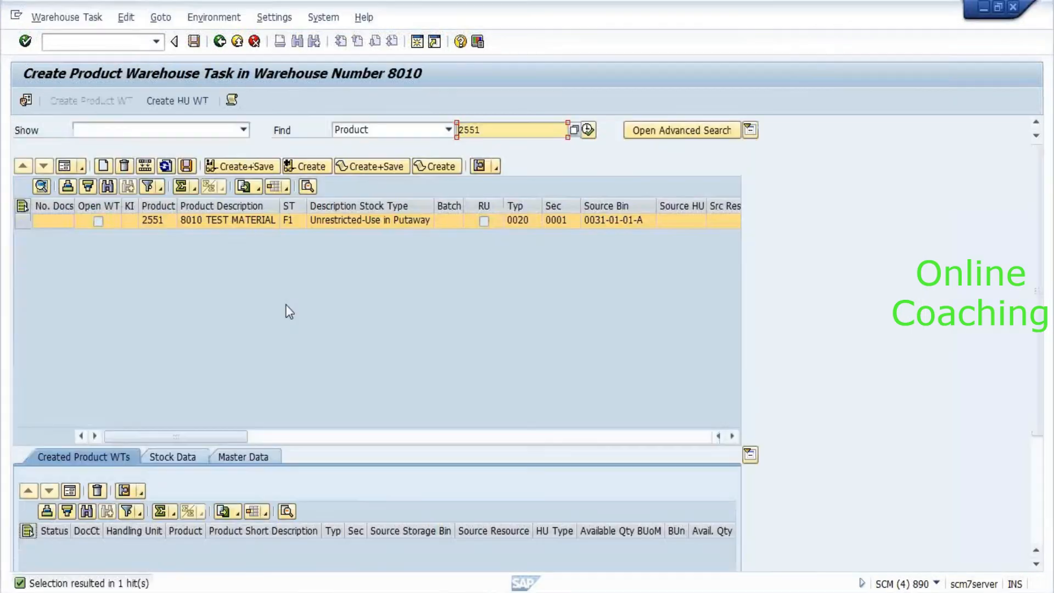
Show the stock as a task form with quantity 90, leaving the process type blank.
{"action": "left_click", "coordinate": [64, 172]}
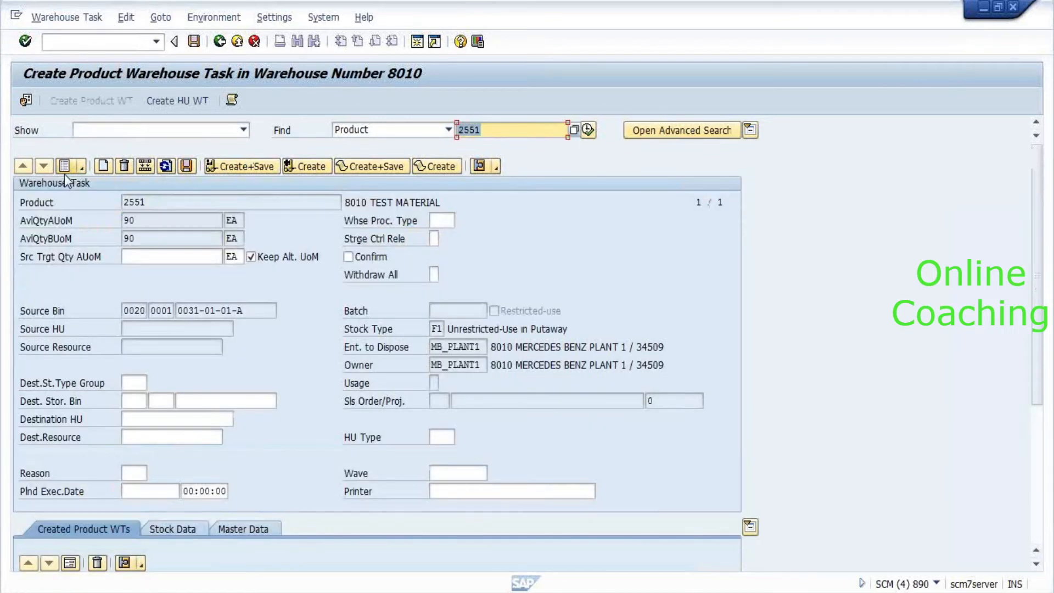
{"action": "type", "text": "90"}
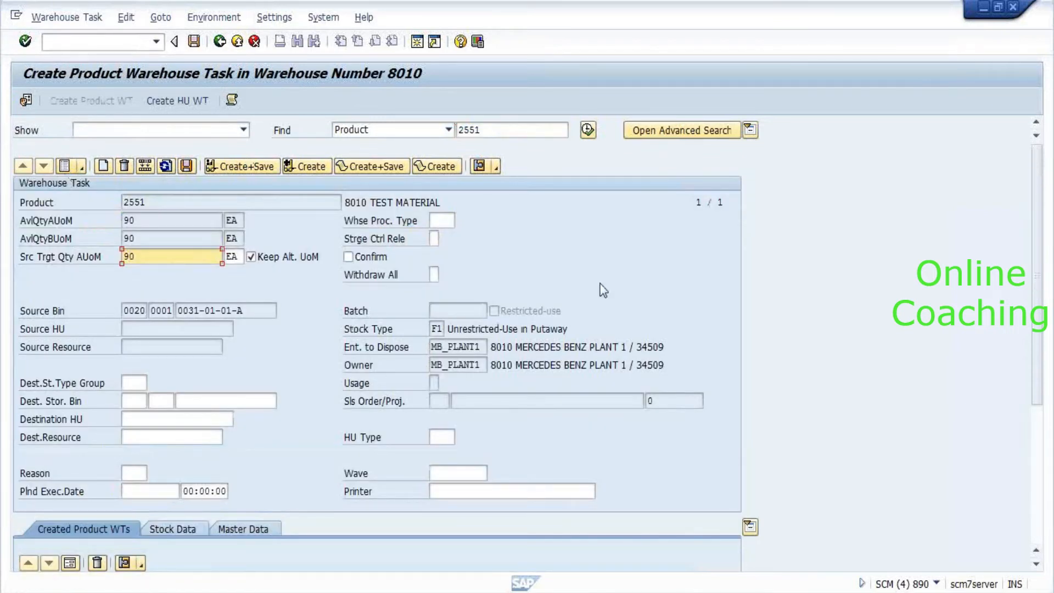
{"action": "left_click", "coordinate": [443, 222]}
{"action": "left_click", "coordinate": [458, 221]}
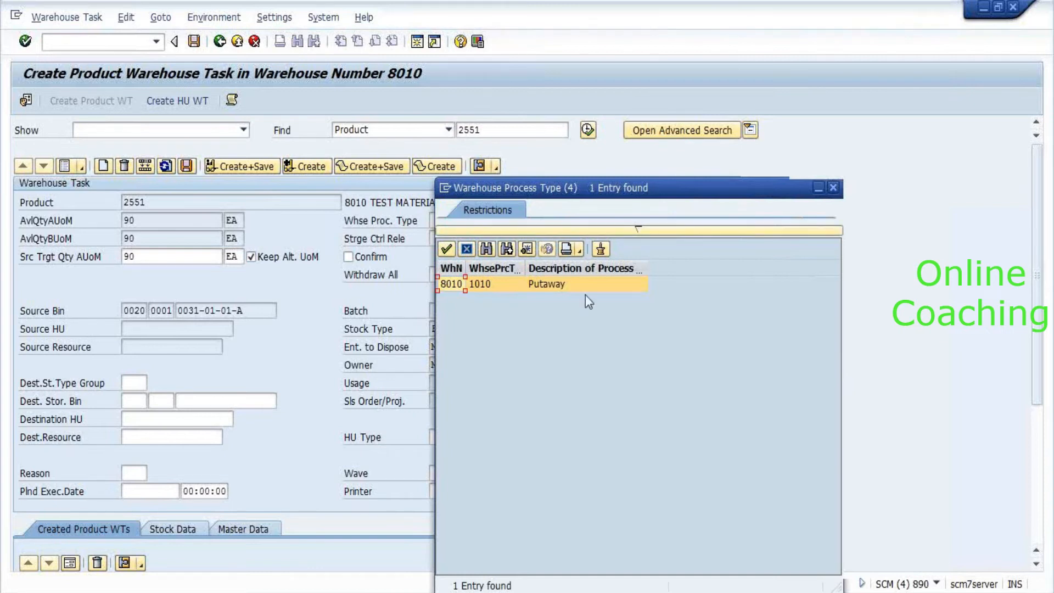
{"action": "left_click_drag", "start_coordinate": [791, 187], "coordinate": [645, 173]}
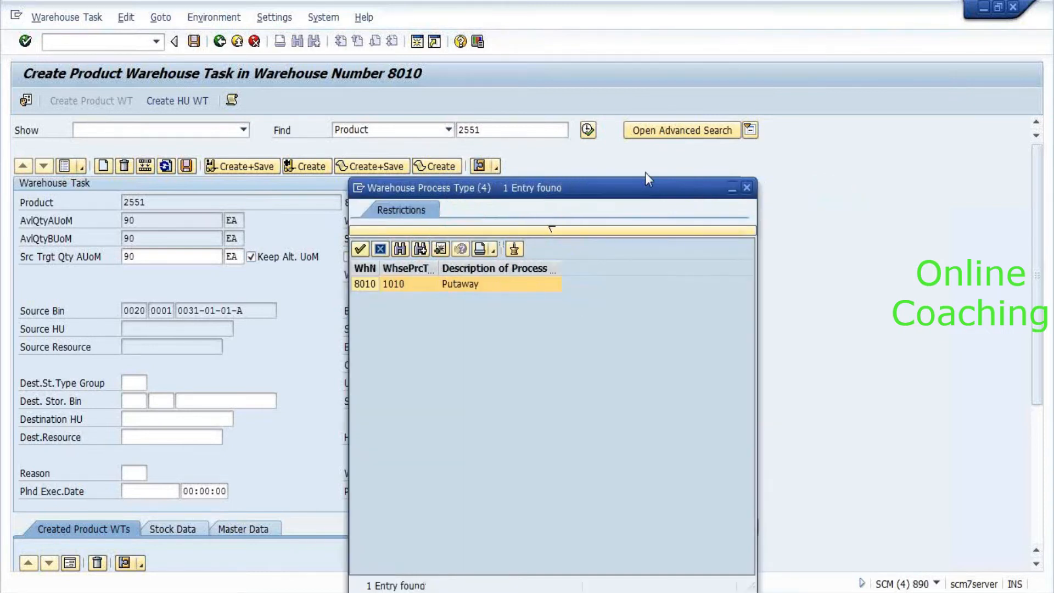
{"action": "left_click", "coordinate": [686, 174]}
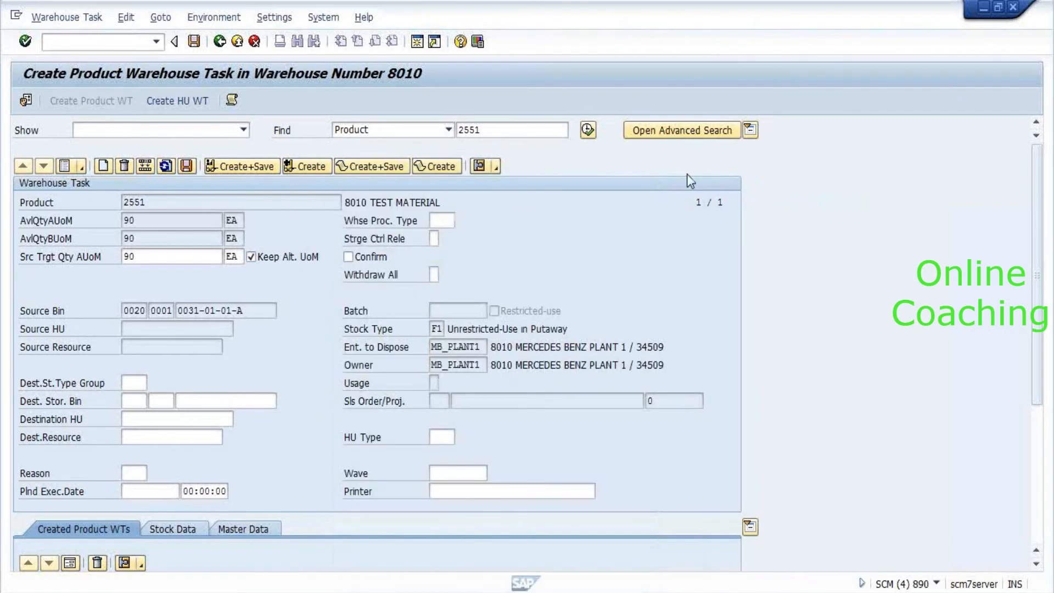
Navigate the IMG to Cross-Process Settings > Warehouse Task and run Define Warehouse Process Type.
{"action": "key", "text": "alt+Tab"}
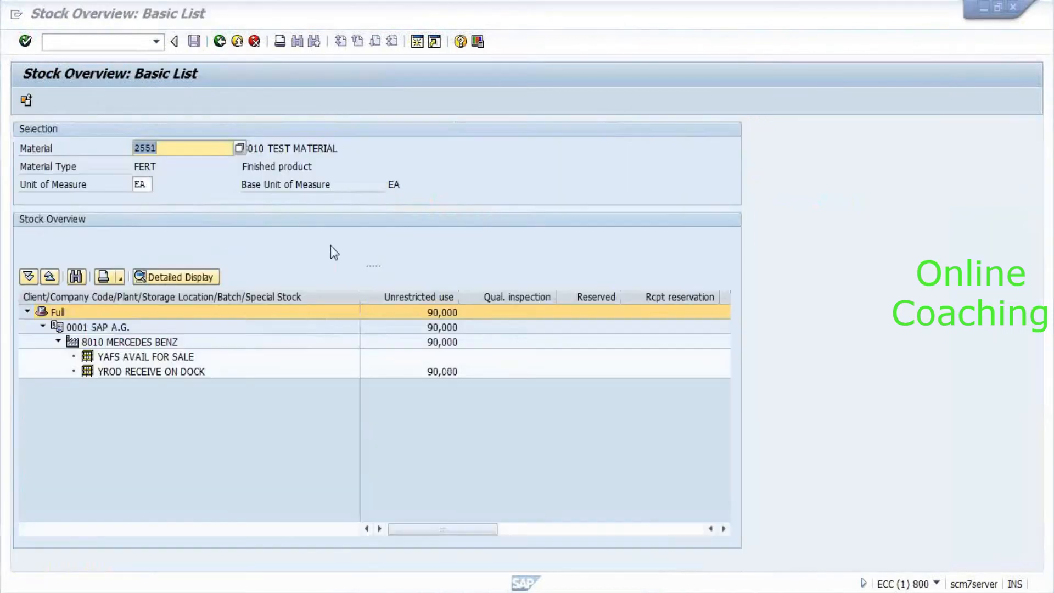
{"action": "key", "text": "alt+Tab"}
{"action": "key", "text": "alt+Tab"}
{"action": "key", "text": "alt+Tab"}
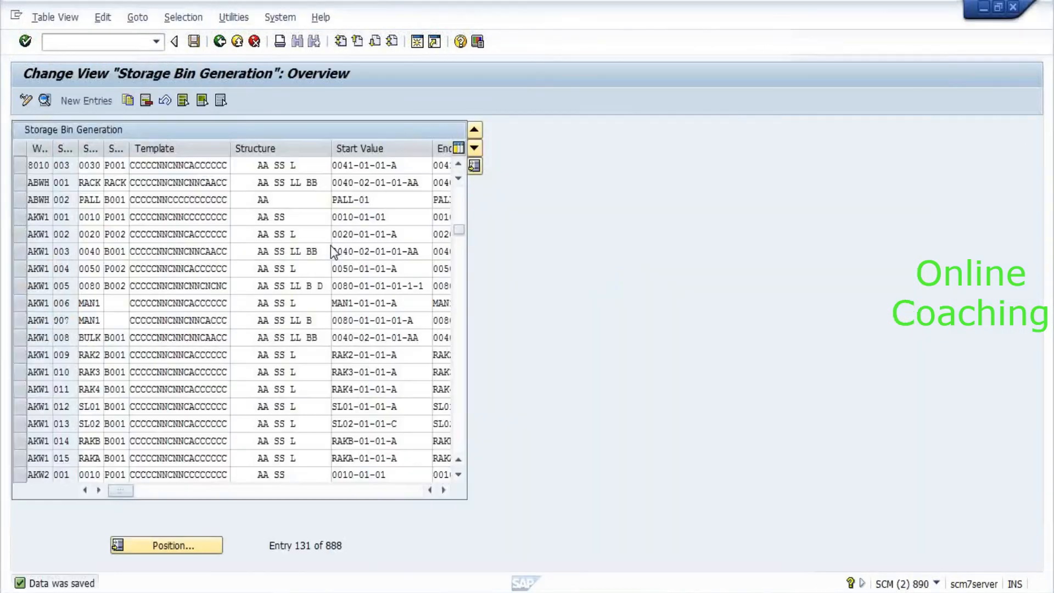
{"action": "key", "text": "F3"}
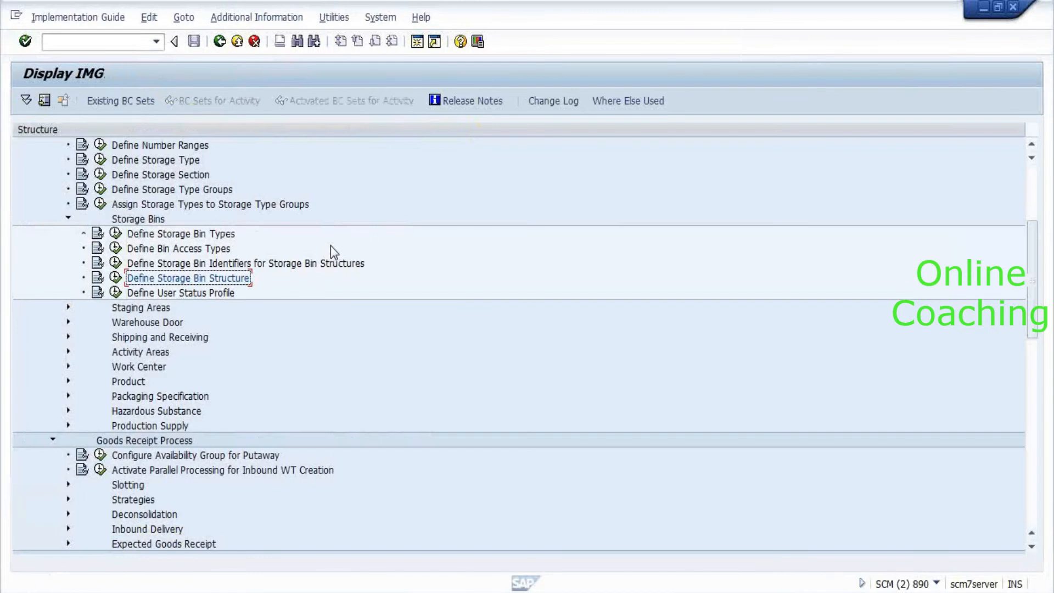
{"action": "key", "text": "Left"}
{"action": "key", "text": "Left"}
{"action": "key", "text": "Left"}
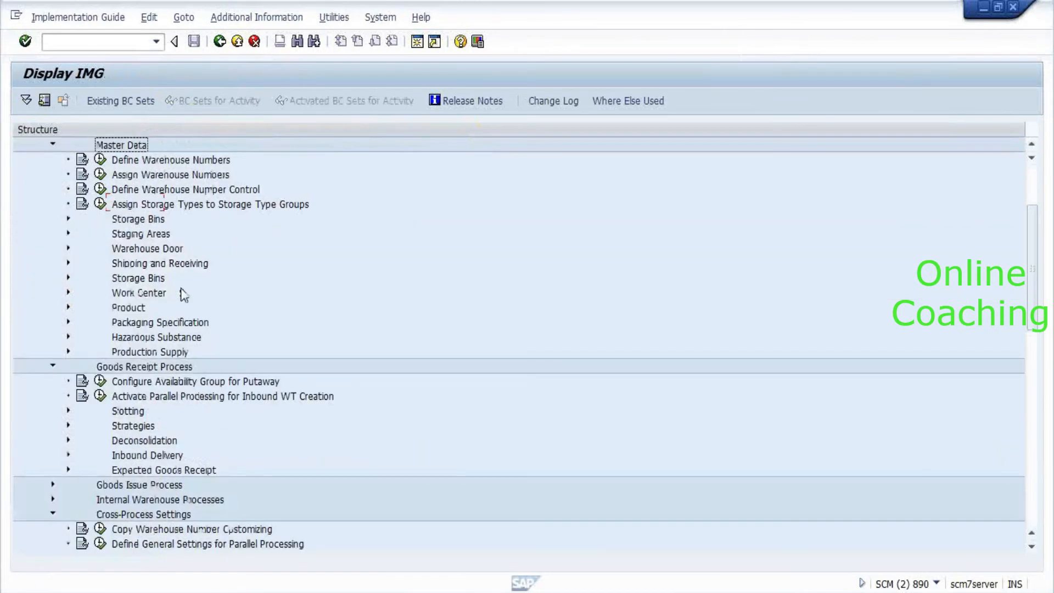
{"action": "key", "text": "Left"}
{"action": "key", "text": "Down"}
{"action": "key", "text": "Down"}
{"action": "key", "text": "Down"}
{"action": "key", "text": "Down"}
{"action": "key", "text": "Down"}
{"action": "key", "text": "Left"}
{"action": "key", "text": "Left"}
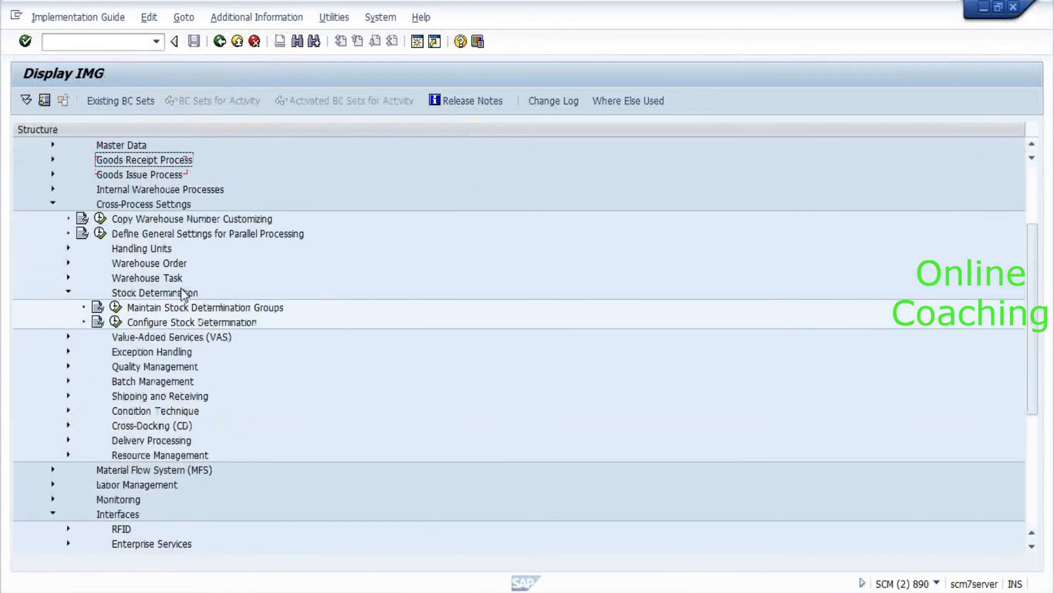
{"action": "key", "text": "Down"}
{"action": "key", "text": "Down"}
{"action": "key", "text": "Down"}
{"action": "key", "text": "Down"}
{"action": "key", "text": "Down"}
{"action": "key", "text": "Down"}
{"action": "key", "text": "Down"}
{"action": "key", "text": "Down"}
{"action": "key", "text": "Down"}
{"action": "key", "text": "Down"}
{"action": "key", "text": "Left"}
{"action": "key", "text": "Left"}
{"action": "key", "text": "Up"}
{"action": "key", "text": "Right"}
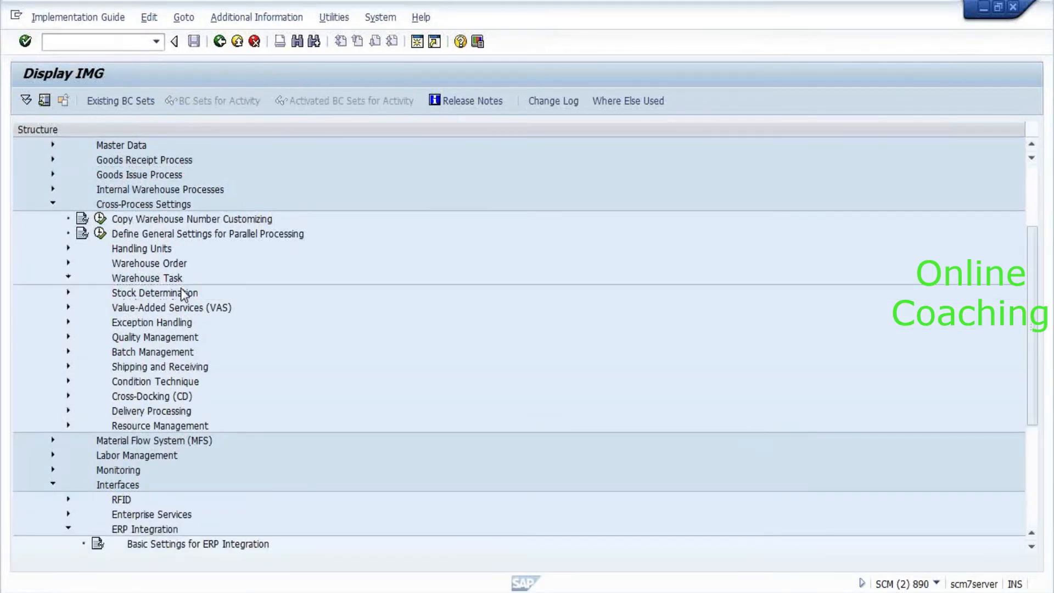
{"action": "key", "text": "Down"}
{"action": "key", "text": "Down"}
{"action": "left_click", "coordinate": [116, 336]}
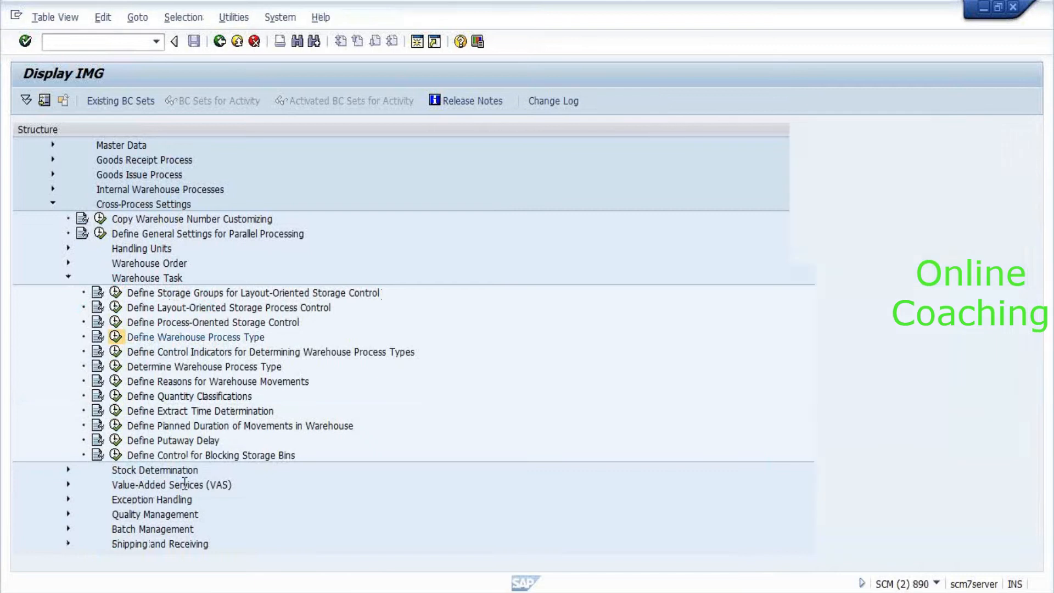
Position the process type table at warehouse 0001's entries.
{"action": "left_click", "coordinate": [168, 547]}
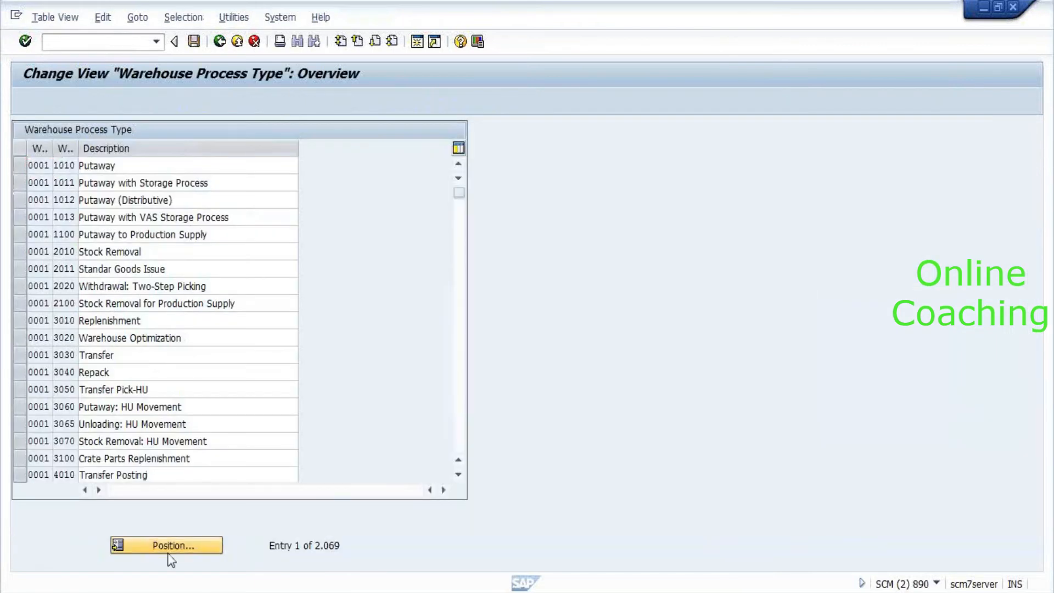
{"action": "type", "text": "0001"}
{"action": "key", "text": "Return"}
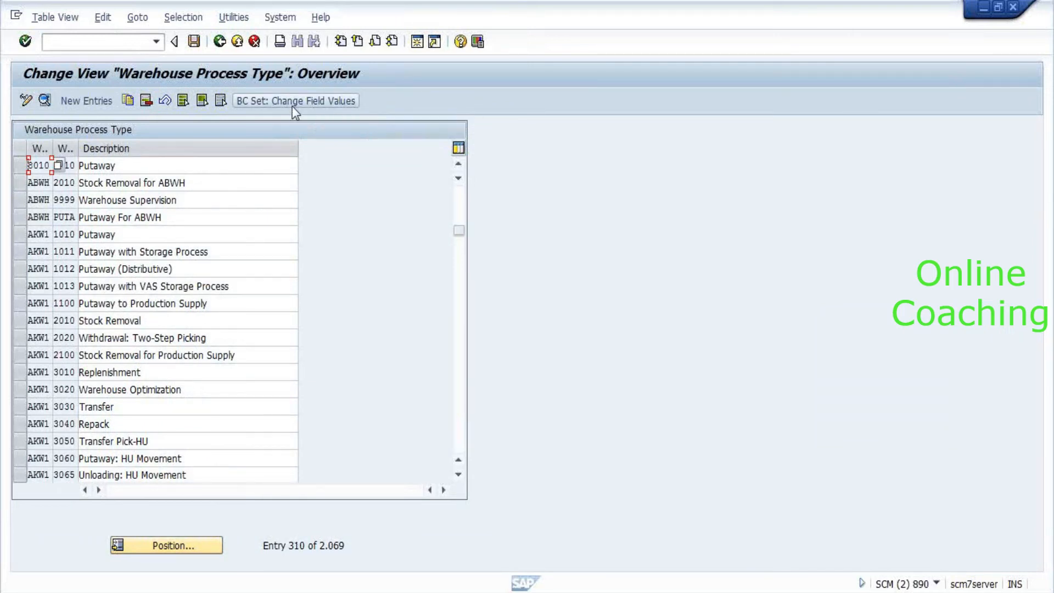
{"action": "key", "text": "Page_Down"}
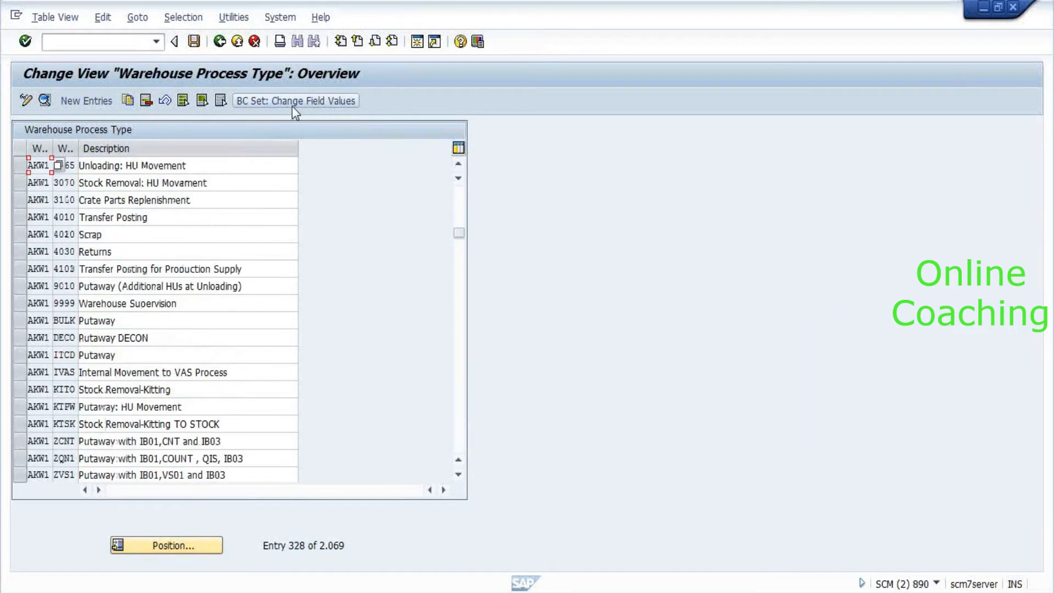
{"action": "key", "text": "Page_Up"}
{"action": "key", "text": "Page_Up"}
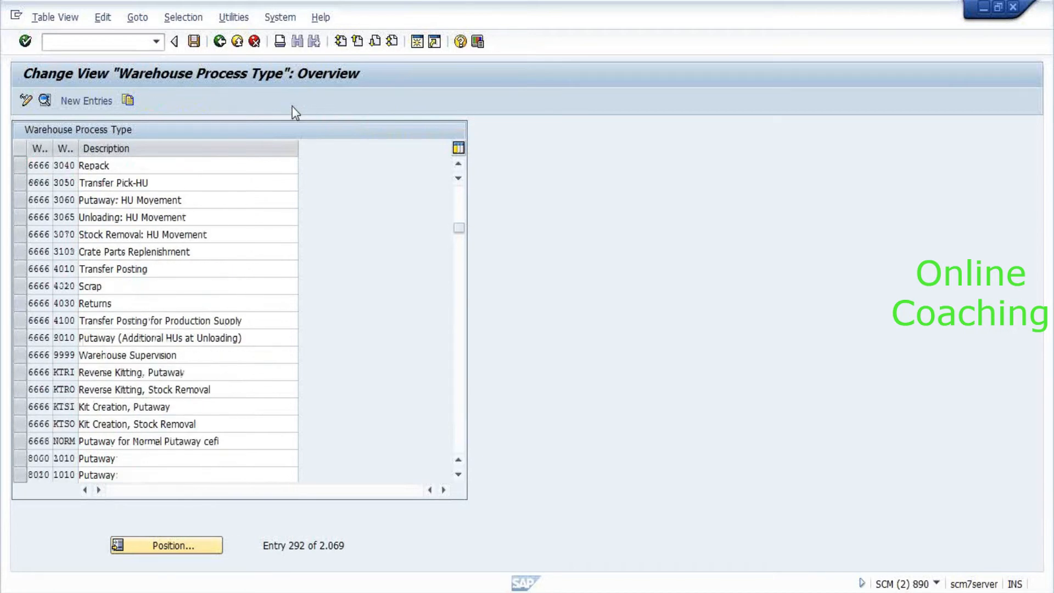
{"action": "key", "text": "Page_Up"}
{"action": "key", "text": "Page_Up"}
{"action": "key", "text": "Page_Up"}
{"action": "key", "text": "Page_Up"}
{"action": "key", "text": "Page_Up"}
{"action": "key", "text": "Page_Up"}
{"action": "key", "text": "Page_Up"}
{"action": "key", "text": "Page_Up"}
{"action": "key", "text": "Page_Up"}
{"action": "key", "text": "Page_Up"}
{"action": "key", "text": "Page_Up"}
{"action": "key", "text": "Page_Up"}
{"action": "key", "text": "Page_Up"}
{"action": "key", "text": "Page_Up"}
{"action": "key", "text": "Page_Up"}
{"action": "key", "text": "Page_Up"}
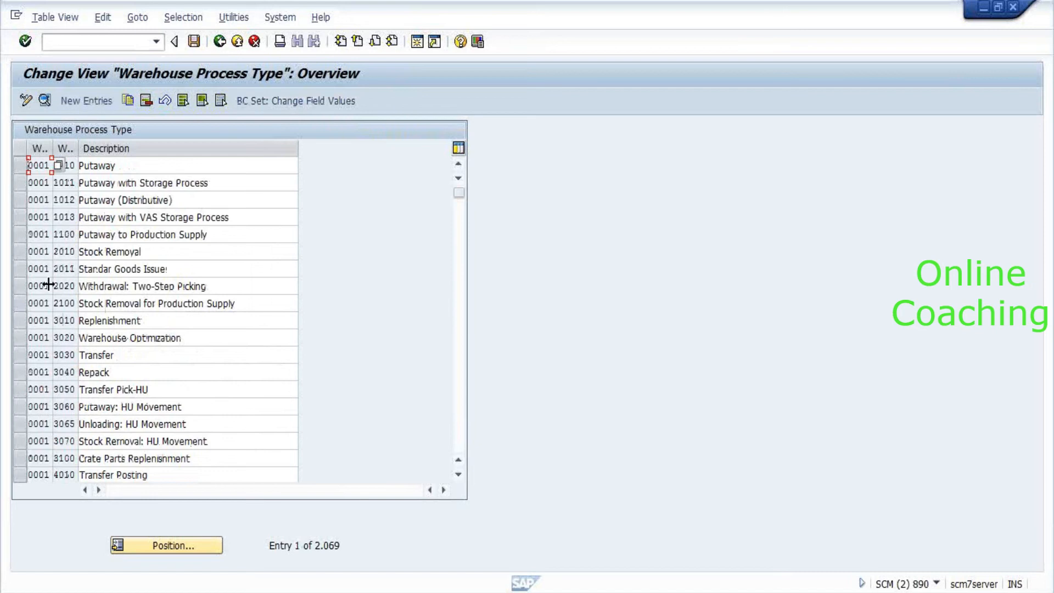
Select 0001's process types 2010 Stock Removal, 3030 Transfer and 4010 Transfer Posting.
{"action": "left_click", "coordinate": [21, 253]}
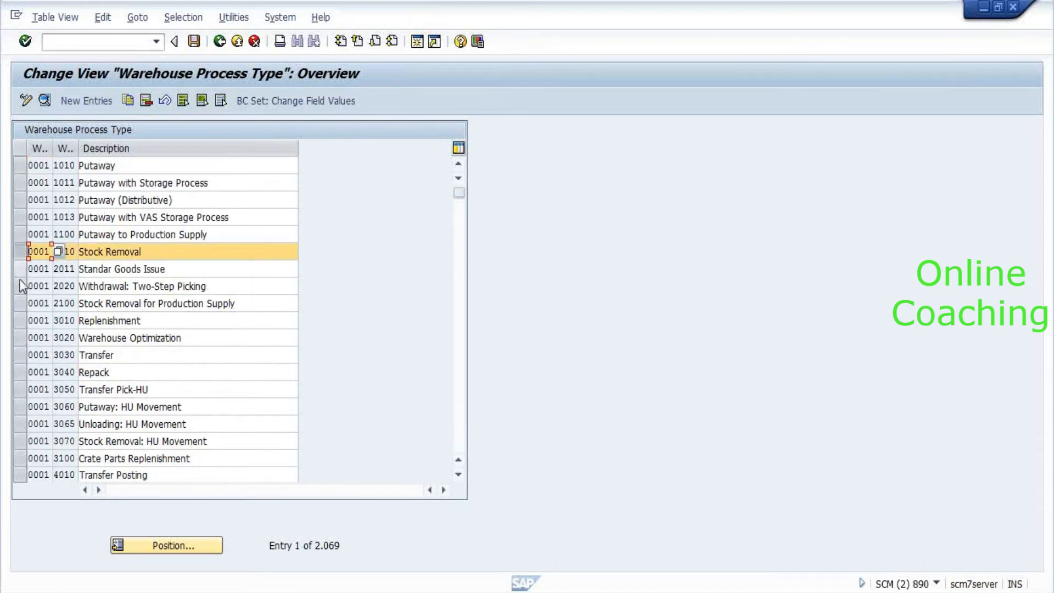
{"action": "left_click", "coordinate": [21, 355]}
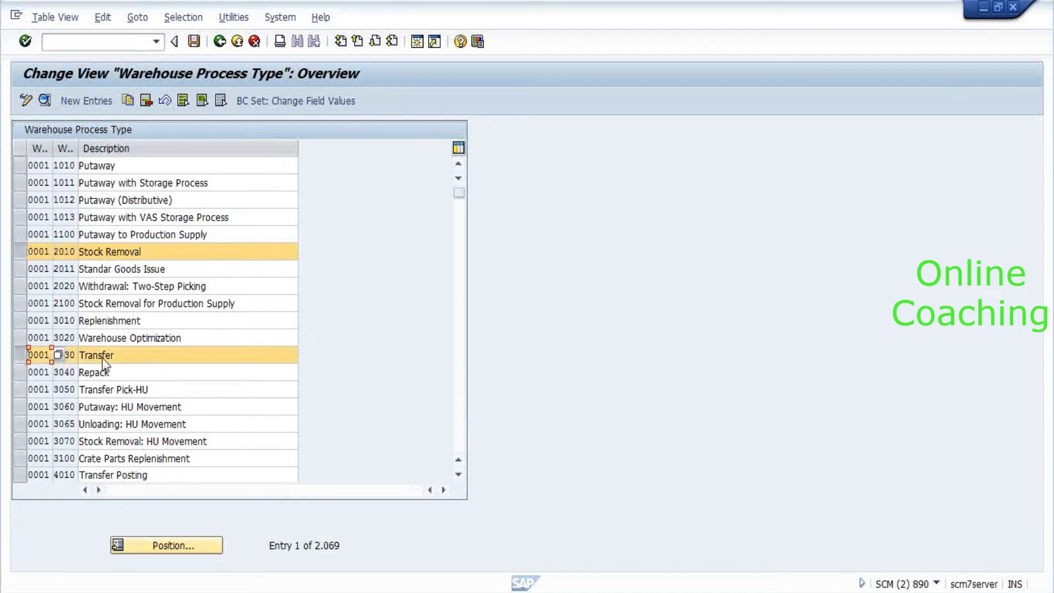
{"action": "scroll", "coordinate": [108, 386], "scroll_direction": "down", "scroll_amount": 1}
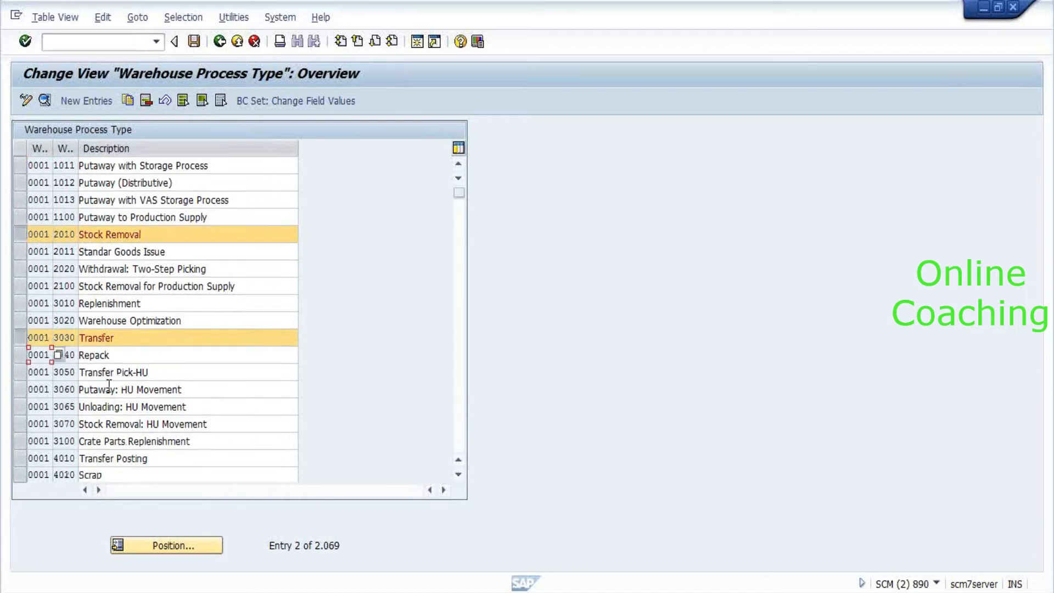
{"action": "scroll", "coordinate": [108, 386], "scroll_direction": "down", "scroll_amount": 1}
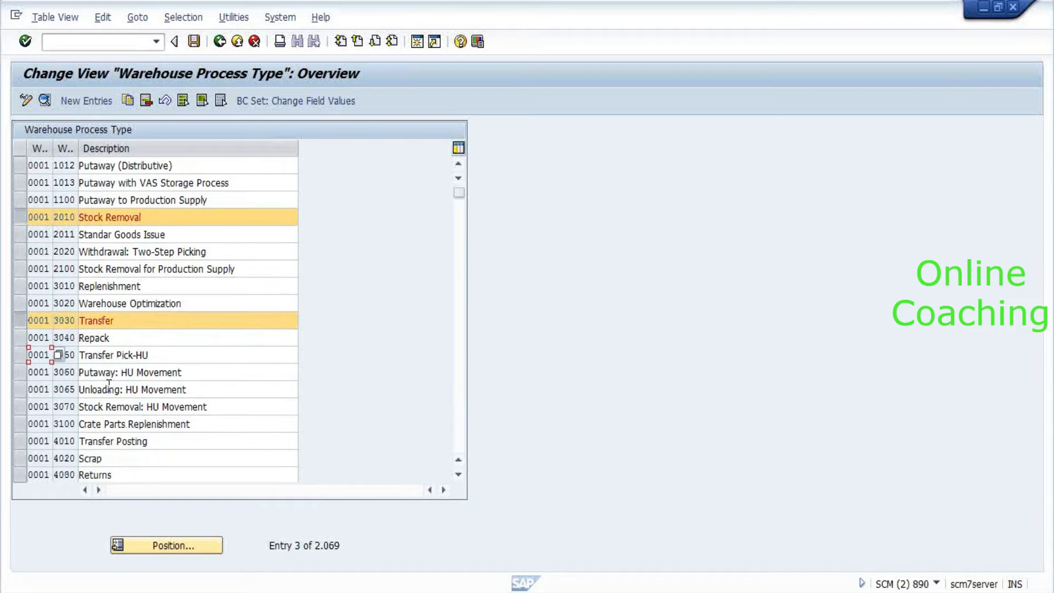
{"action": "scroll", "coordinate": [109, 386], "scroll_direction": "down", "scroll_amount": 1}
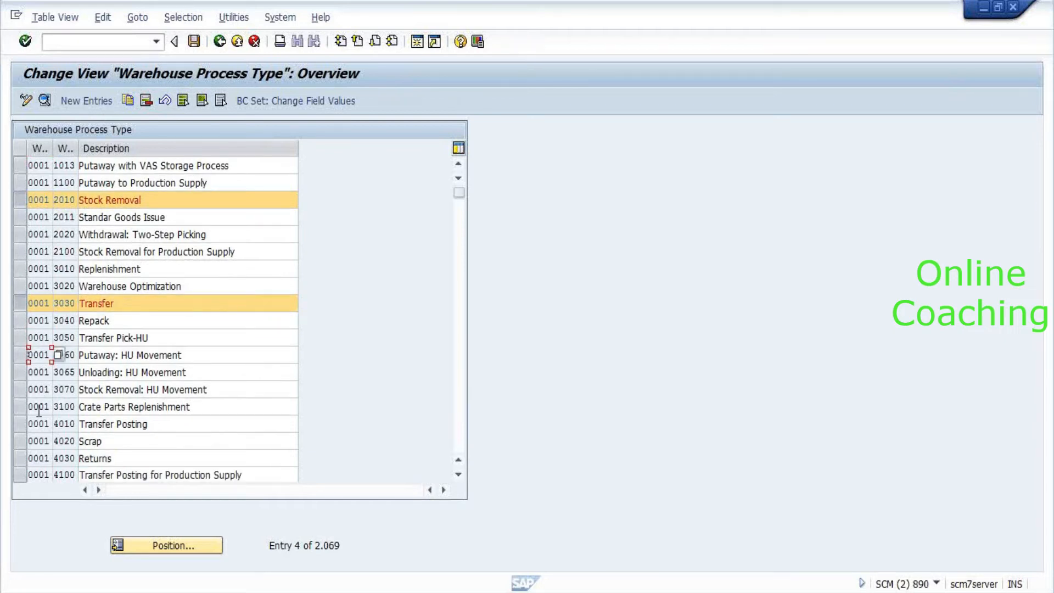
{"action": "left_click", "coordinate": [20, 424]}
{"action": "scroll", "coordinate": [232, 316], "scroll_direction": "down", "scroll_amount": 1}
{"action": "scroll", "coordinate": [232, 317], "scroll_direction": "down", "scroll_amount": 1}
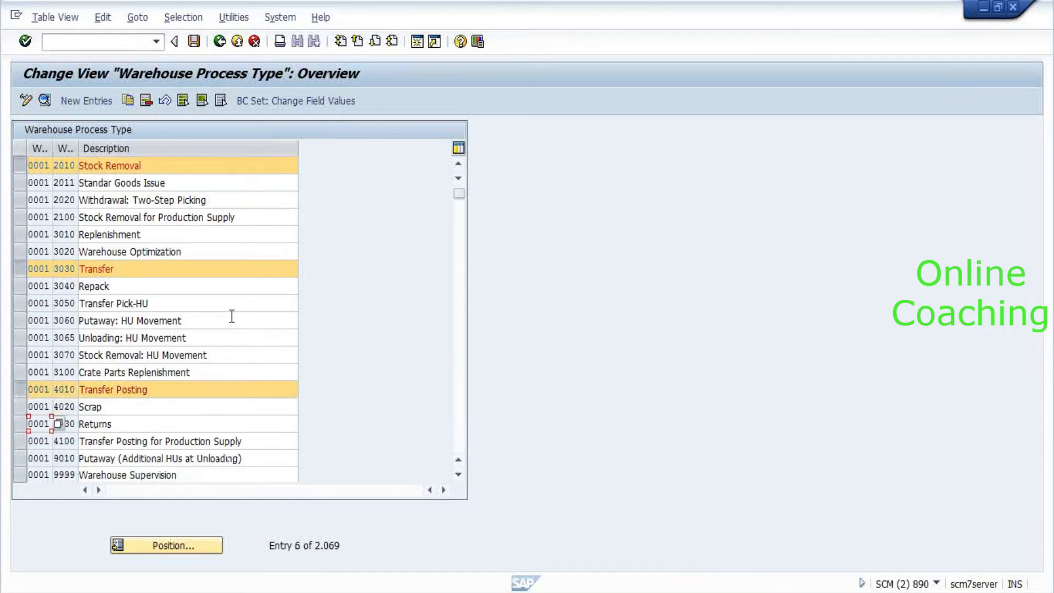
{"action": "scroll", "coordinate": [231, 316], "scroll_direction": "down", "scroll_amount": 2}
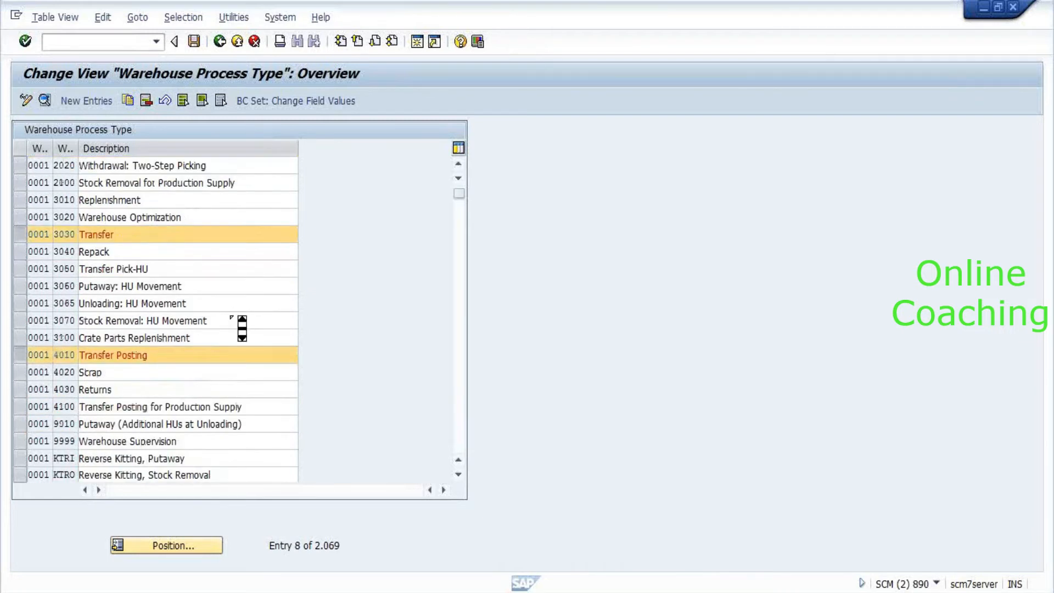
{"action": "scroll", "coordinate": [235, 321], "scroll_direction": "up", "scroll_amount": 7}
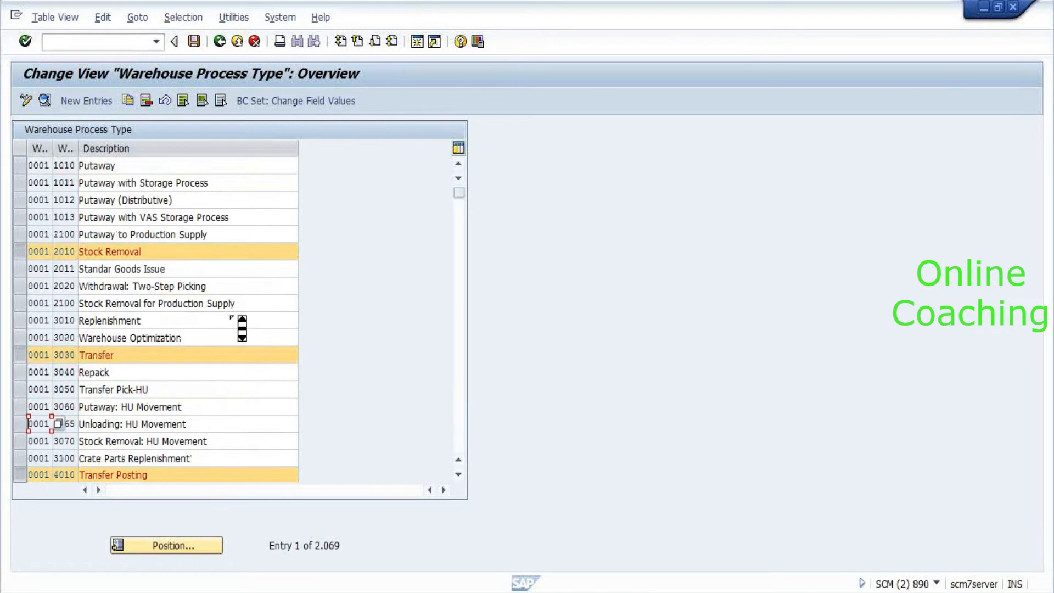
{"action": "left_click", "coordinate": [209, 321]}
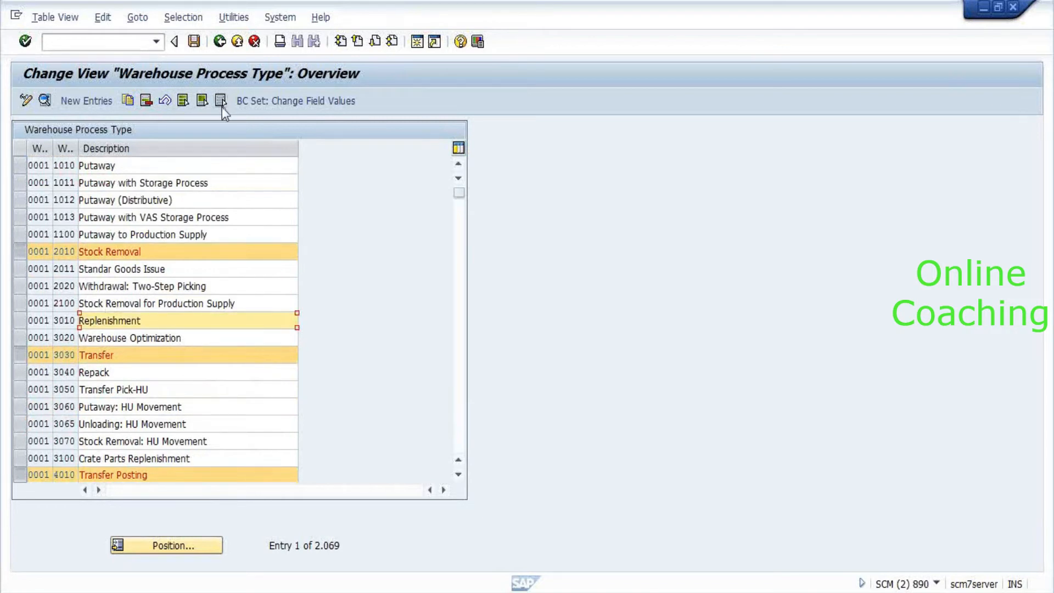
Copy the three selected process types to warehouse 8010.
{"action": "left_click", "coordinate": [127, 101]}
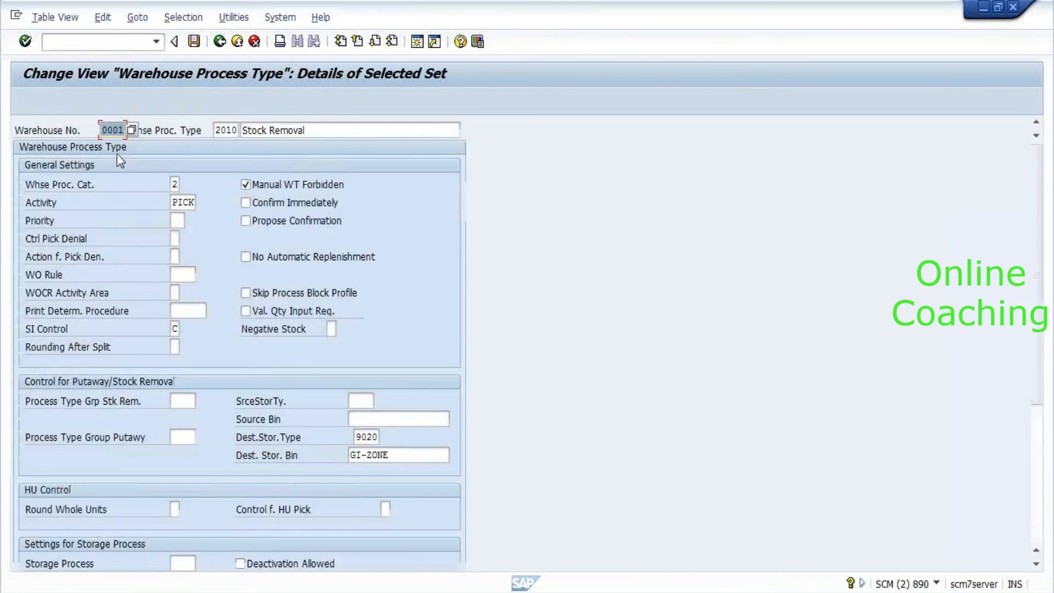
{"action": "type", "text": "8010"}
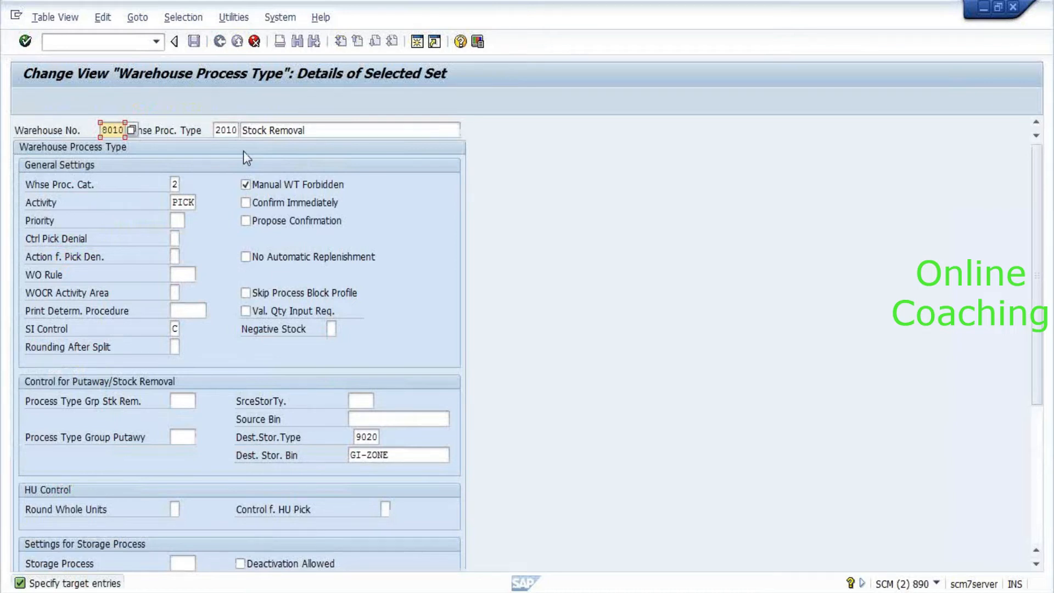
{"action": "key", "text": "Return"}
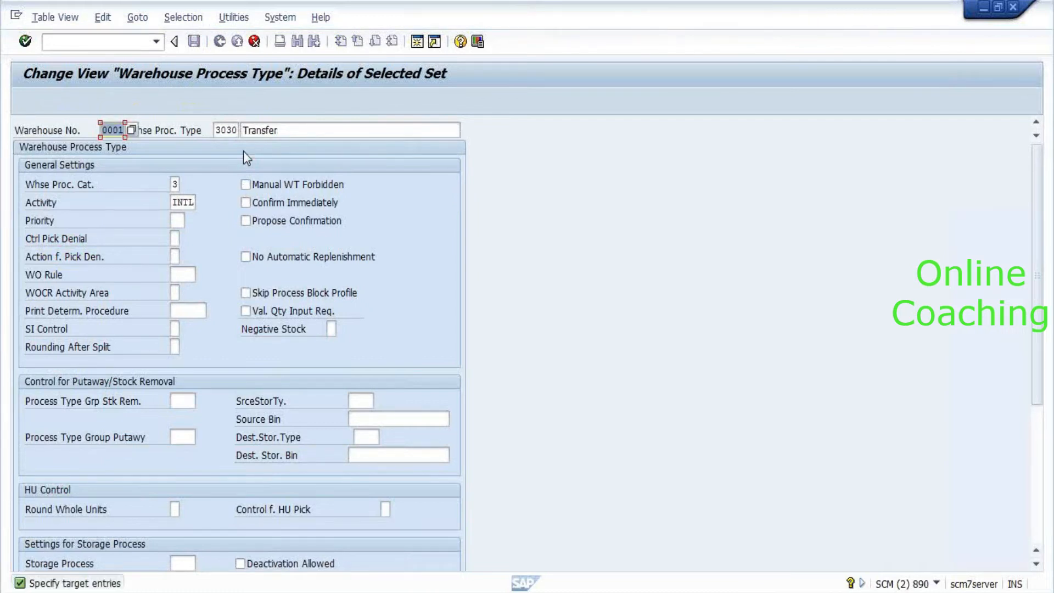
{"action": "type", "text": "801"}
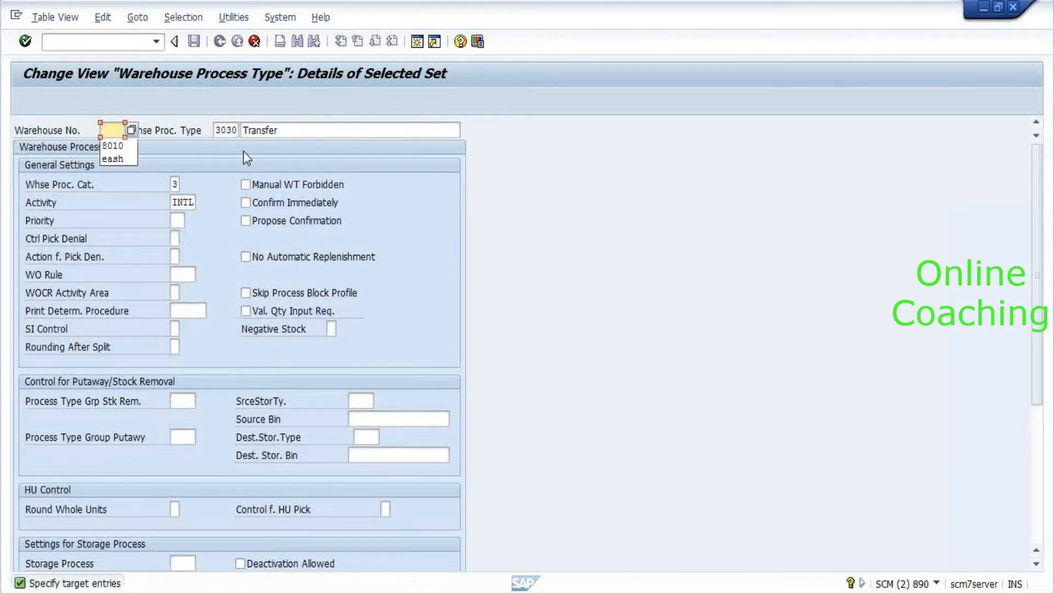
{"action": "type", "text": "0"}
{"action": "key", "text": "Return"}
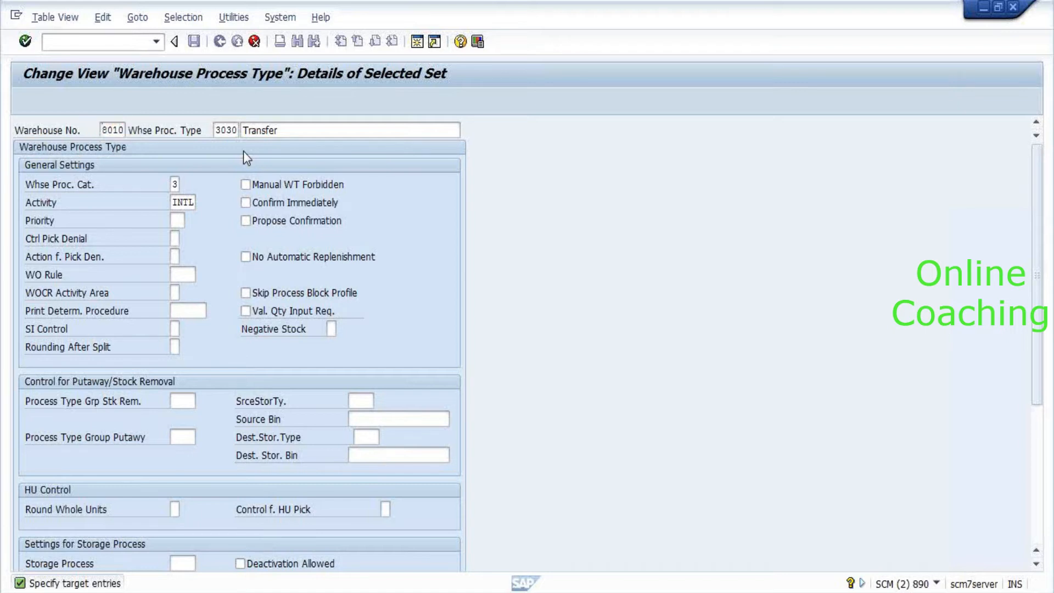
{"action": "type", "text": "8010"}
{"action": "key", "text": "Return"}
{"action": "key", "text": "Return"}
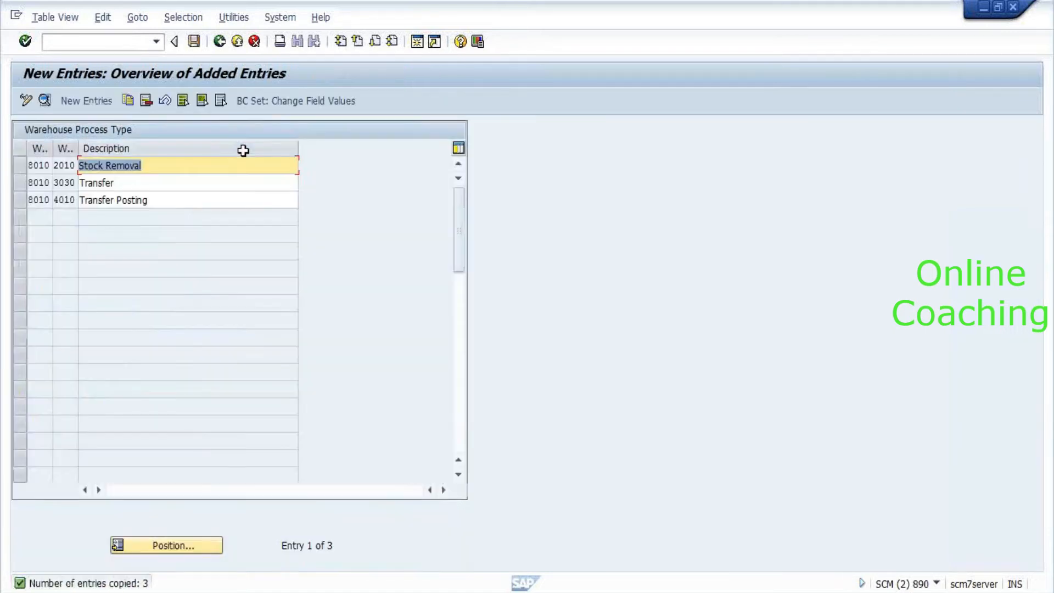
Save the new 8010 process types under the customizing request.
{"action": "double_click", "coordinate": [49, 165]}
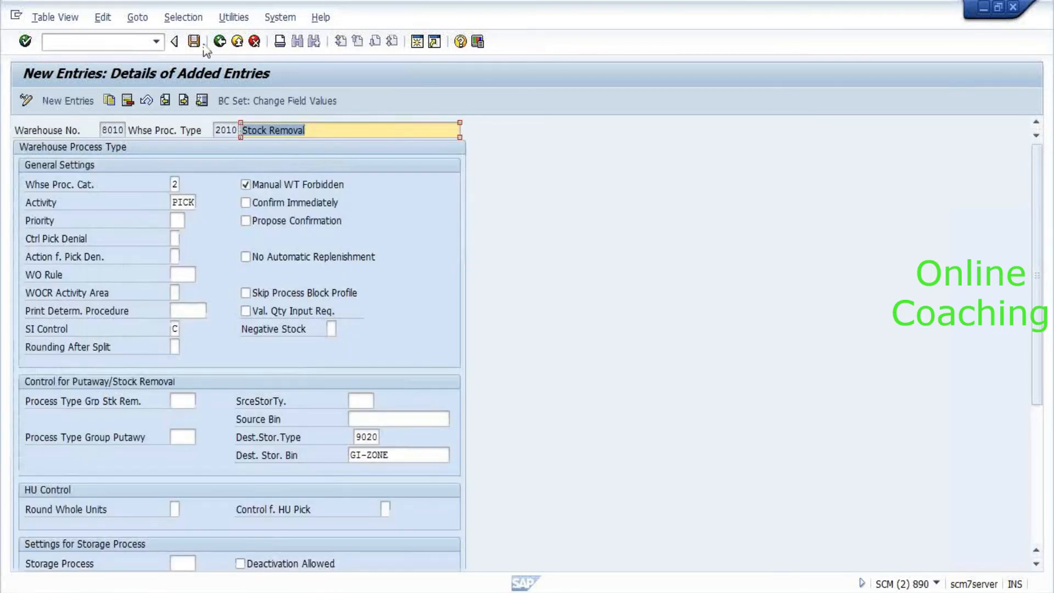
{"action": "left_click", "coordinate": [195, 42]}
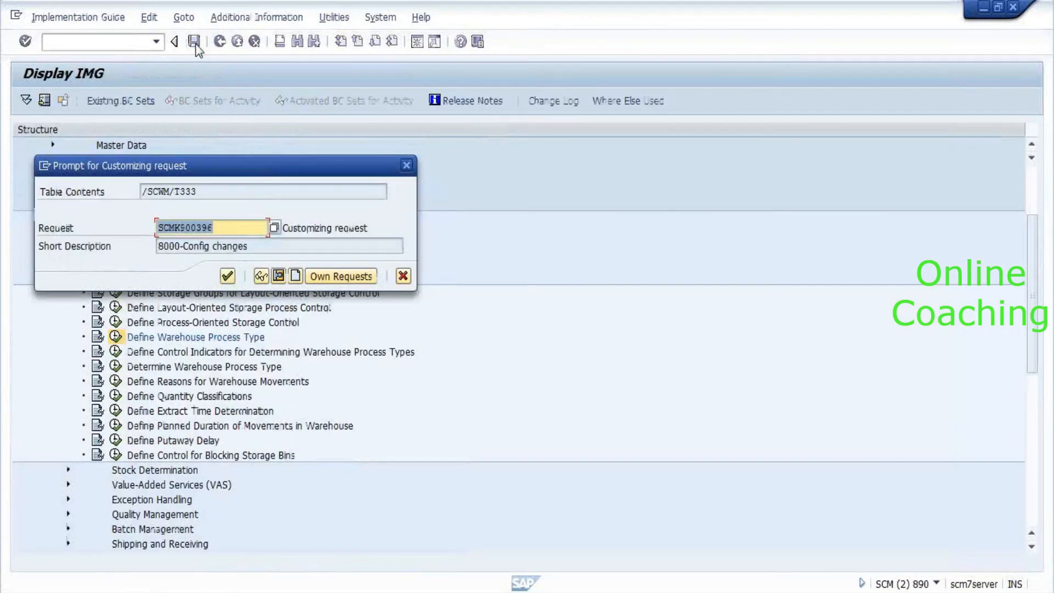
{"action": "left_click", "coordinate": [228, 278]}
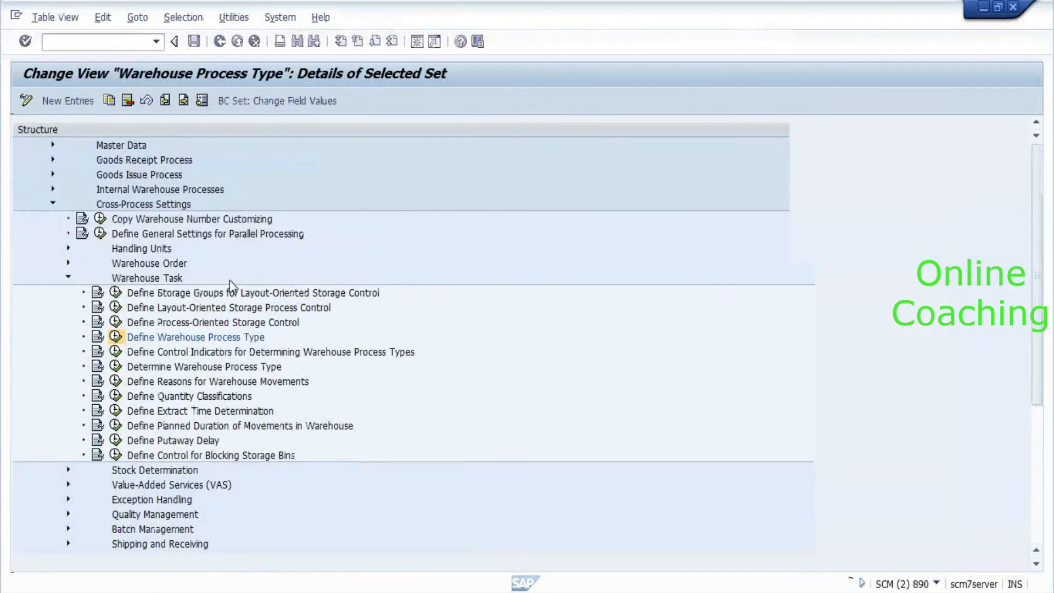
{"action": "left_click", "coordinate": [220, 42]}
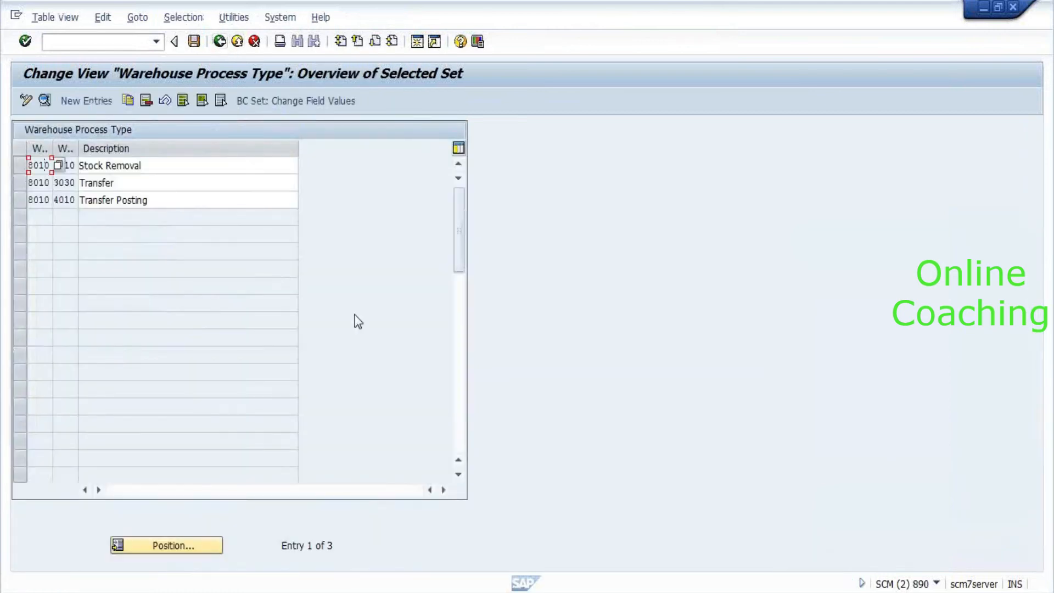
{"action": "key", "text": "alt+Tab"}
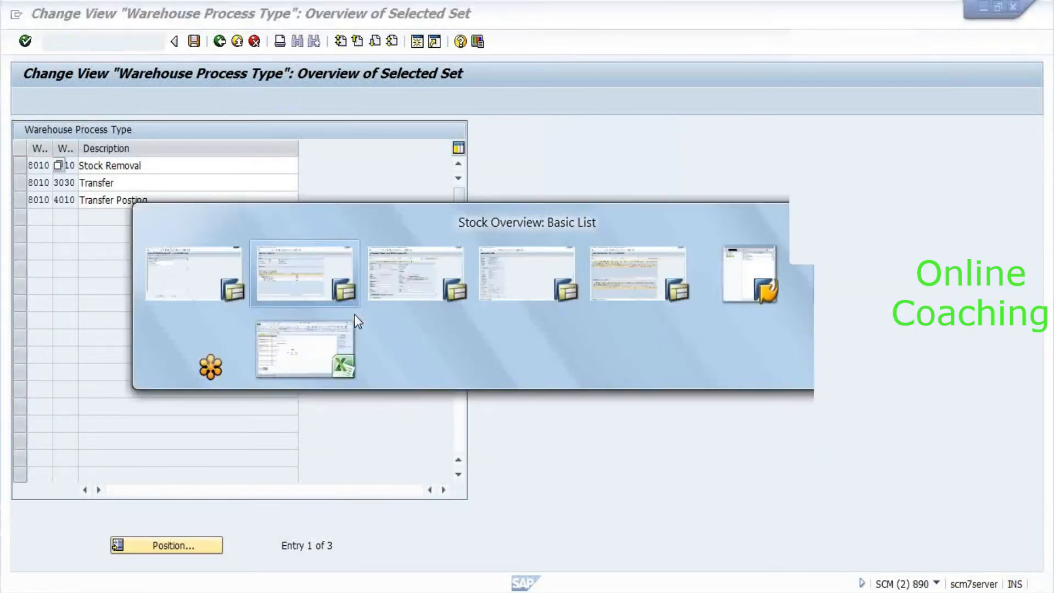
Set process type 3030 Transfer and destination bin 0041-01-01-A in storage type 0030.
{"action": "key", "text": "alt+Tab"}
{"action": "key", "text": "alt+Tab"}
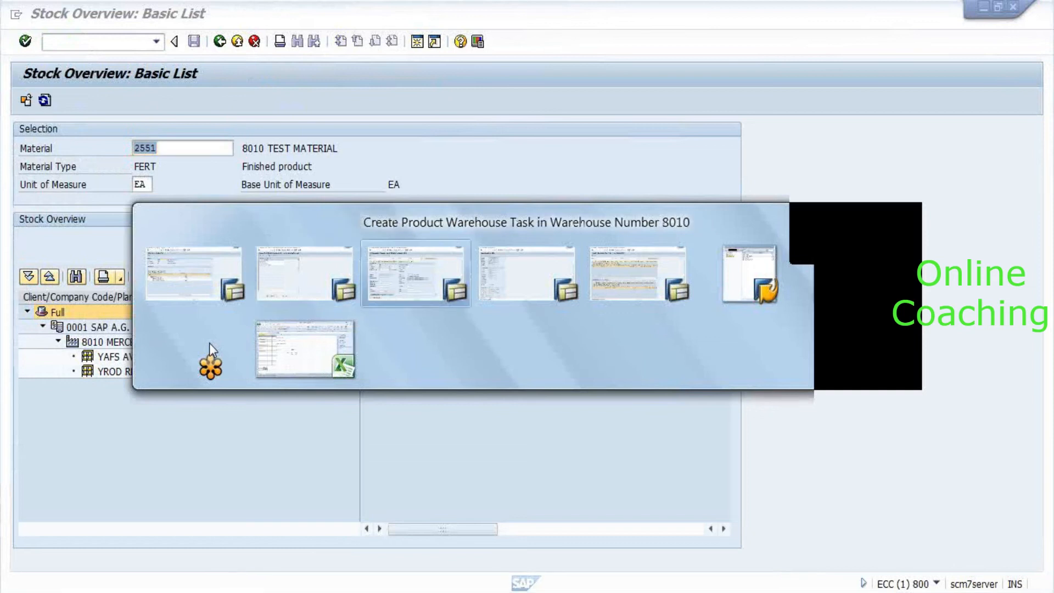
{"action": "left_click", "coordinate": [461, 220]}
{"action": "left_click", "coordinate": [455, 335]}
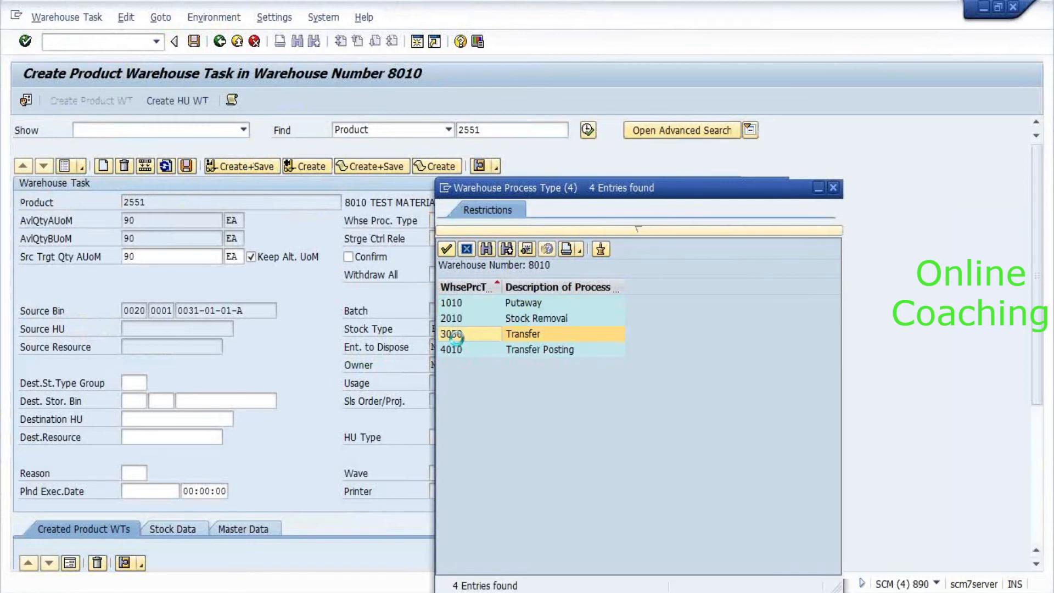
{"action": "left_click", "coordinate": [134, 401]}
{"action": "type", "text": "0030"}
{"action": "key", "text": "Tab"}
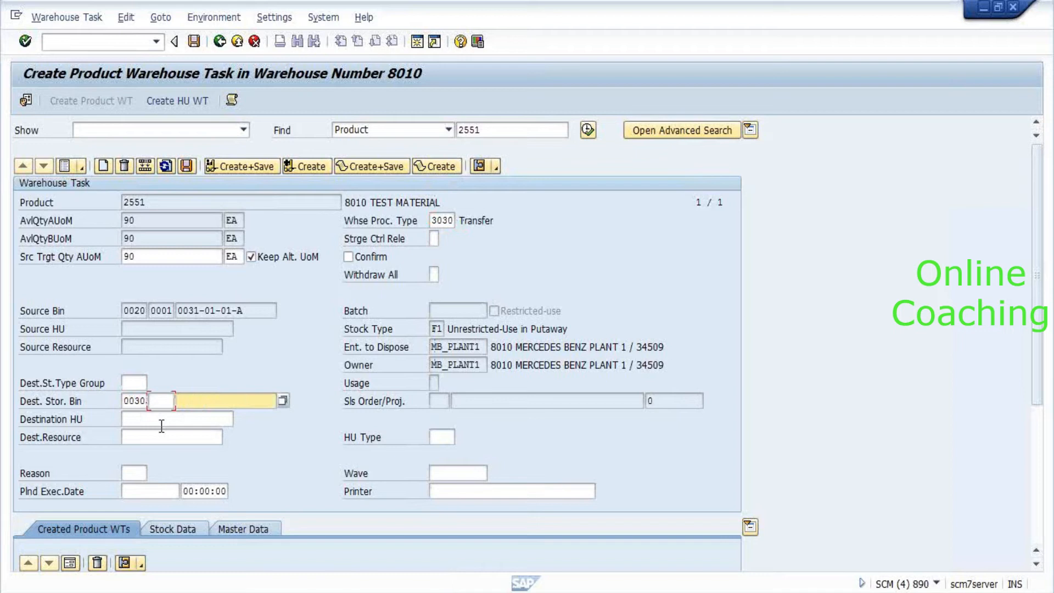
{"action": "key", "text": "Return"}
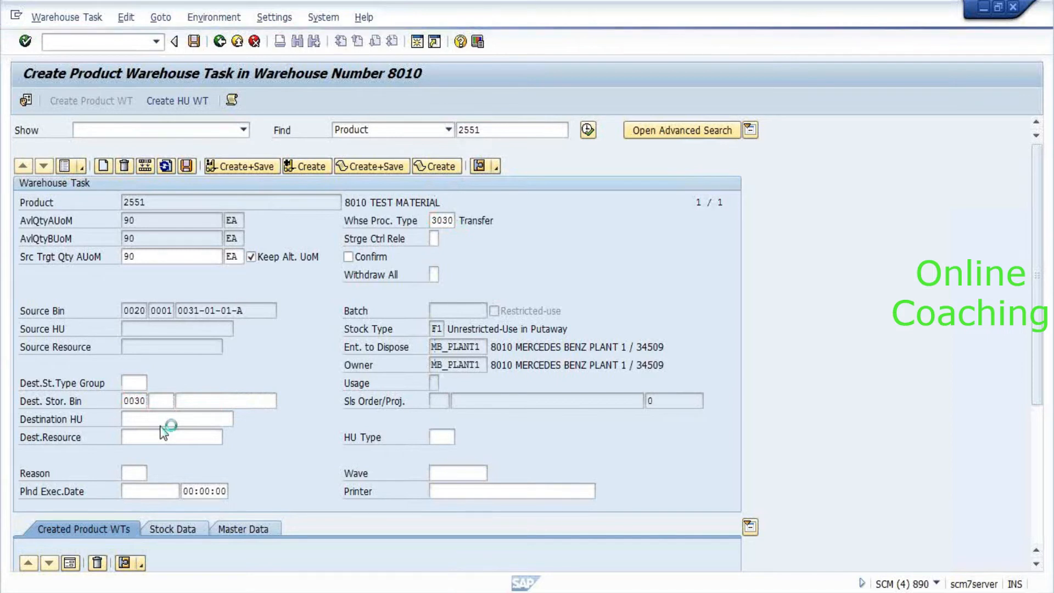
{"action": "key", "text": "Return"}
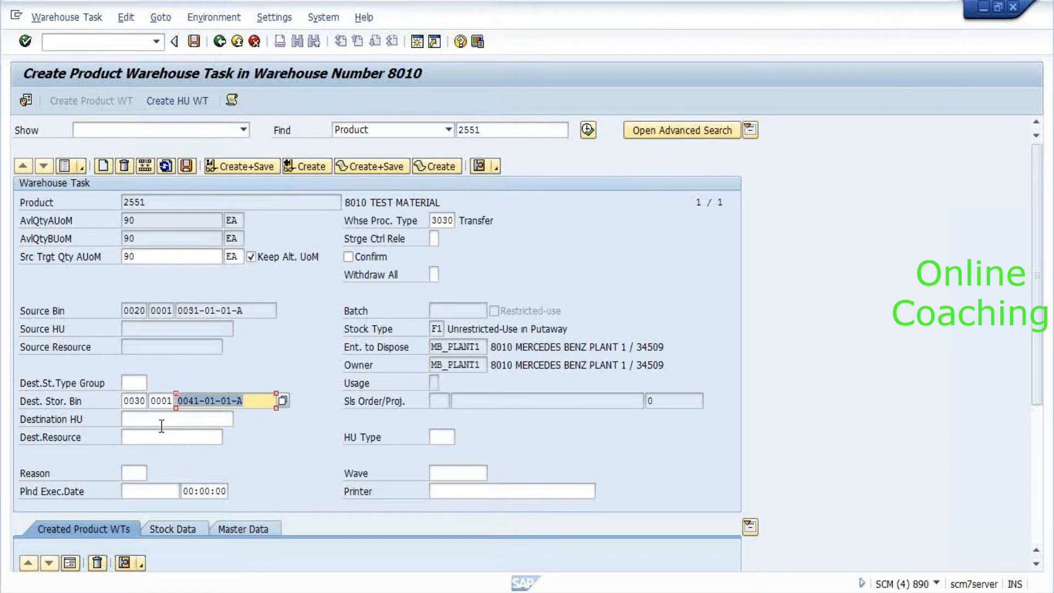
Try creating the transfer task, which fails with no storage section search sequence.
{"action": "left_click", "coordinate": [315, 164]}
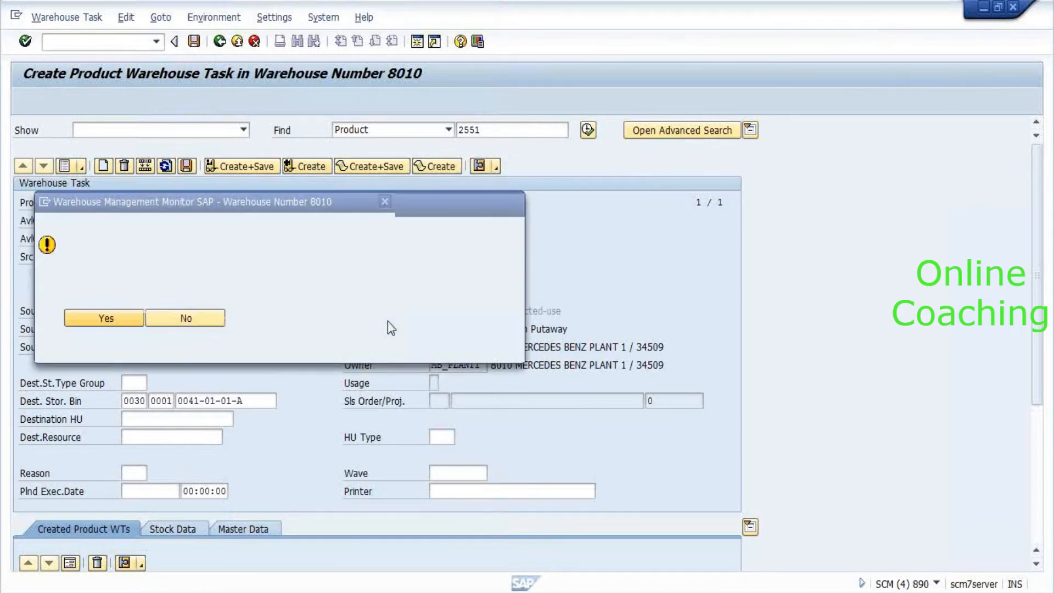
{"action": "key", "text": "Return"}
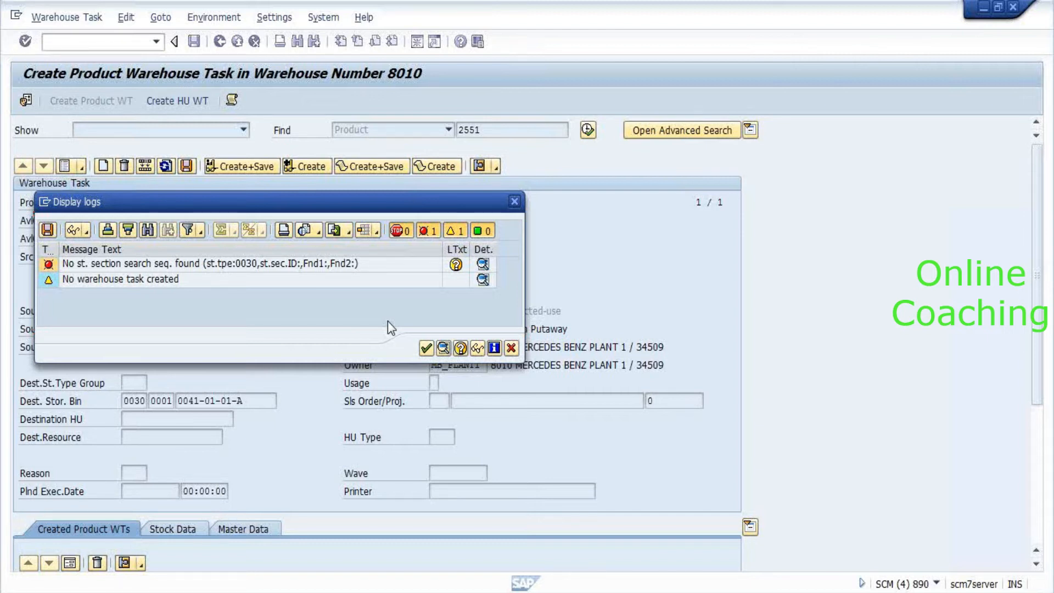
{"action": "key", "text": "Return"}
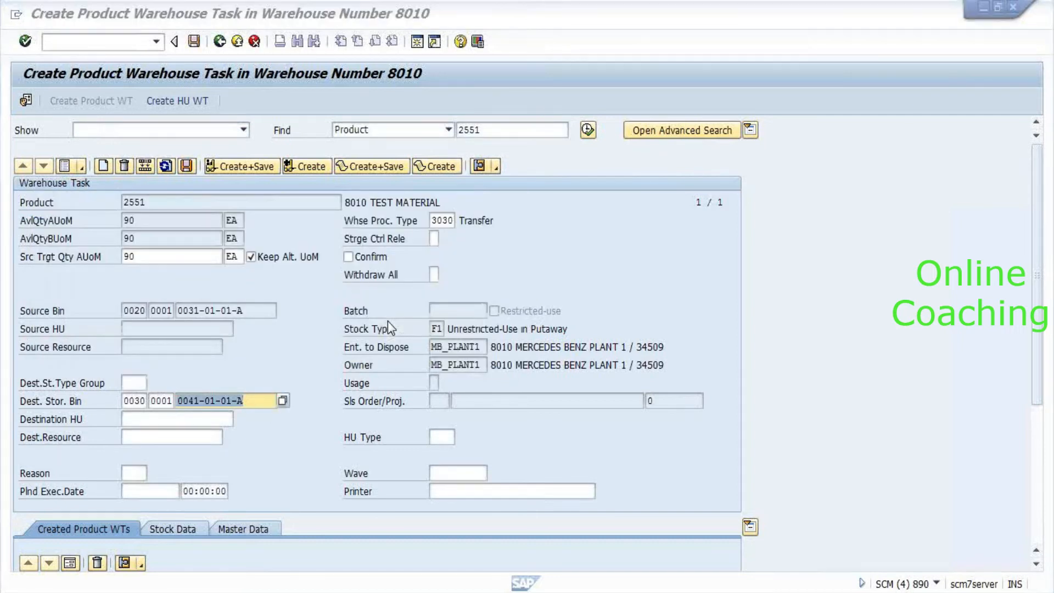
{"action": "key", "text": "alt+Tab"}
{"action": "key", "text": "alt+Tab"}
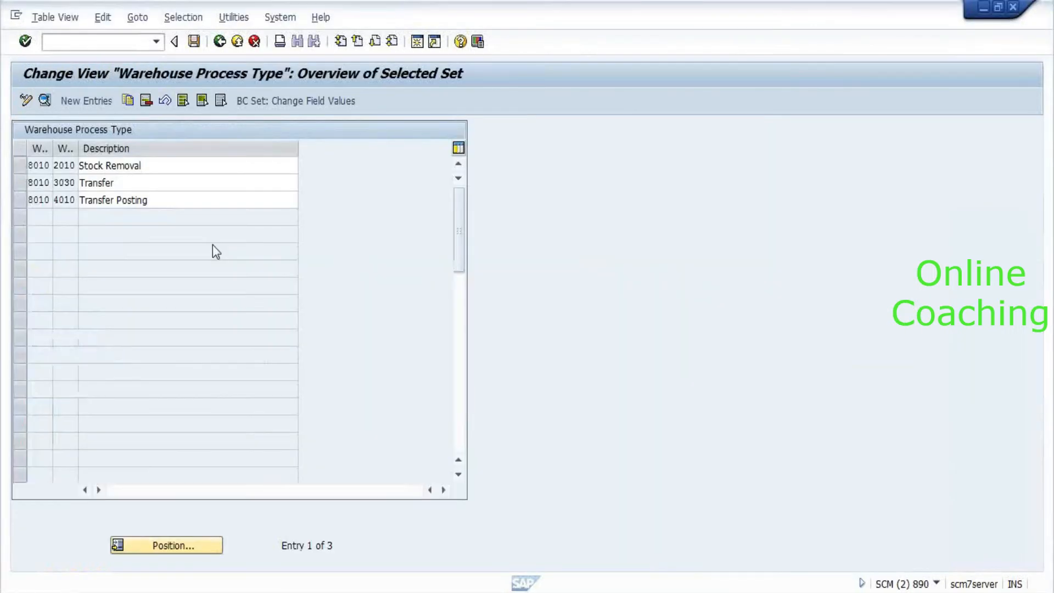
Return to the IMG and expand Goods Receipt Process > Strategies.
{"action": "key", "text": "F3"}
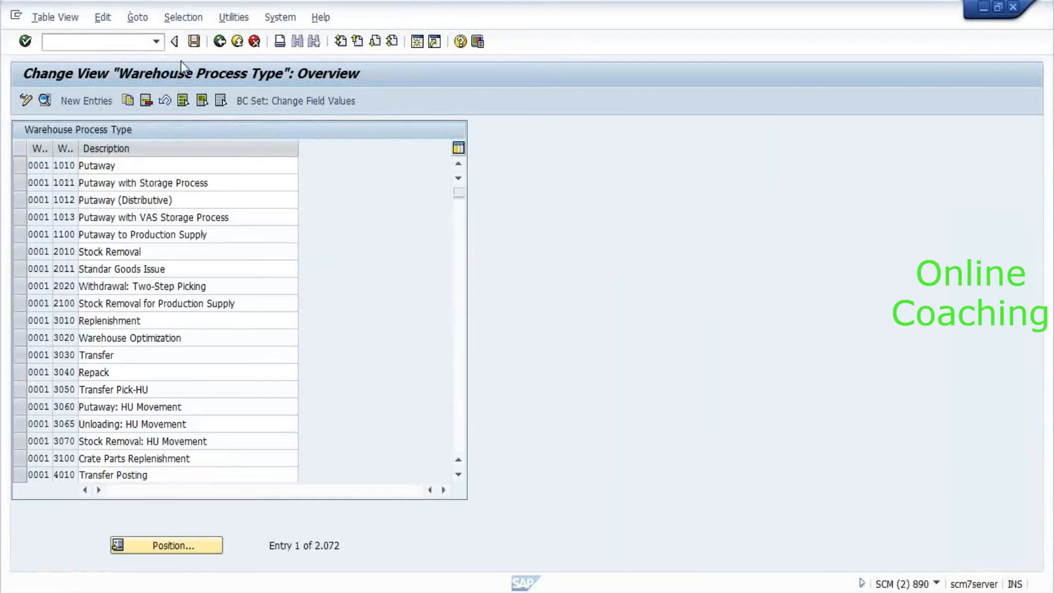
{"action": "key", "text": "F3"}
{"action": "scroll", "coordinate": [205, 367], "scroll_direction": "up", "scroll_amount": 1}
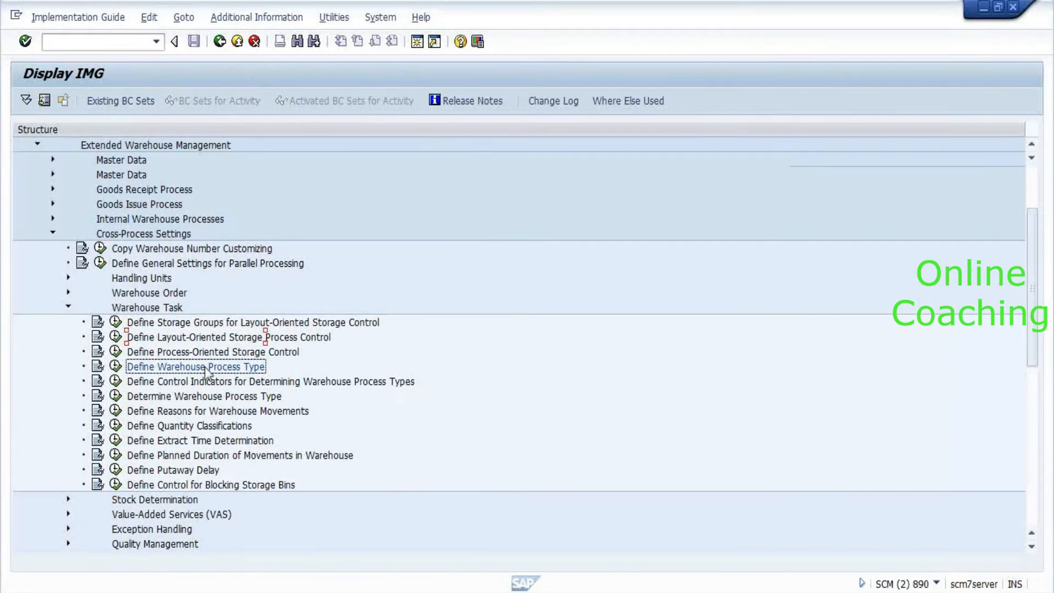
{"action": "scroll", "coordinate": [206, 372], "scroll_direction": "up", "scroll_amount": 3}
{"action": "double_click", "coordinate": [157, 279]}
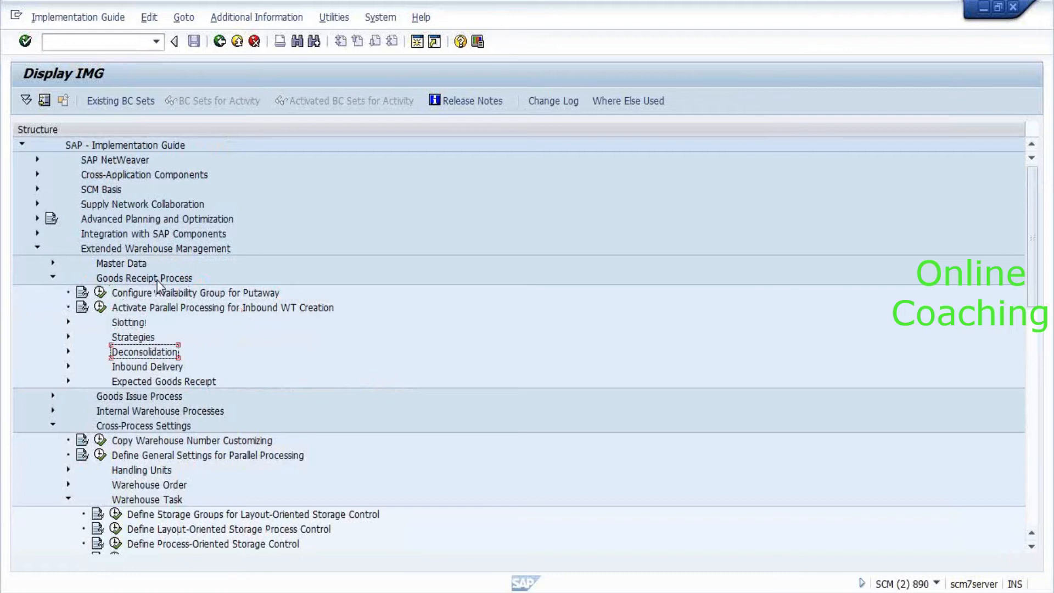
{"action": "double_click", "coordinate": [173, 340]}
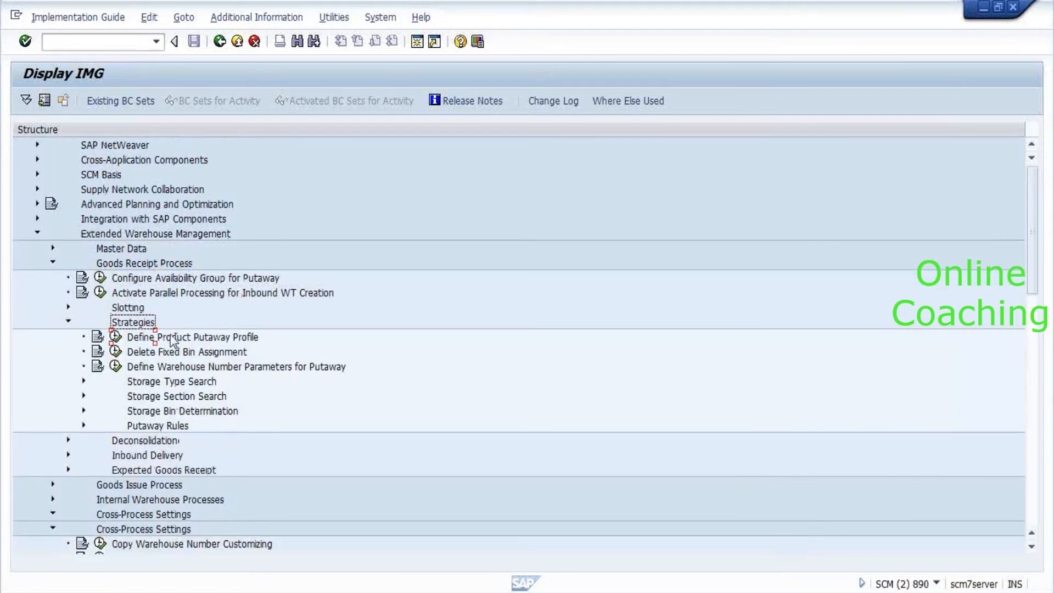
Expand Storage Type Search and run the storage type search sequence for putaway activity.
{"action": "scroll", "coordinate": [174, 340], "scroll_direction": "down", "scroll_amount": 3}
{"action": "key", "text": "Down"}
{"action": "key", "text": "Down"}
{"action": "key", "text": "Down"}
{"action": "key", "text": "Down"}
{"action": "key", "text": "Right"}
{"action": "key", "text": "Down"}
{"action": "key", "text": "Down"}
{"action": "key", "text": "Down"}
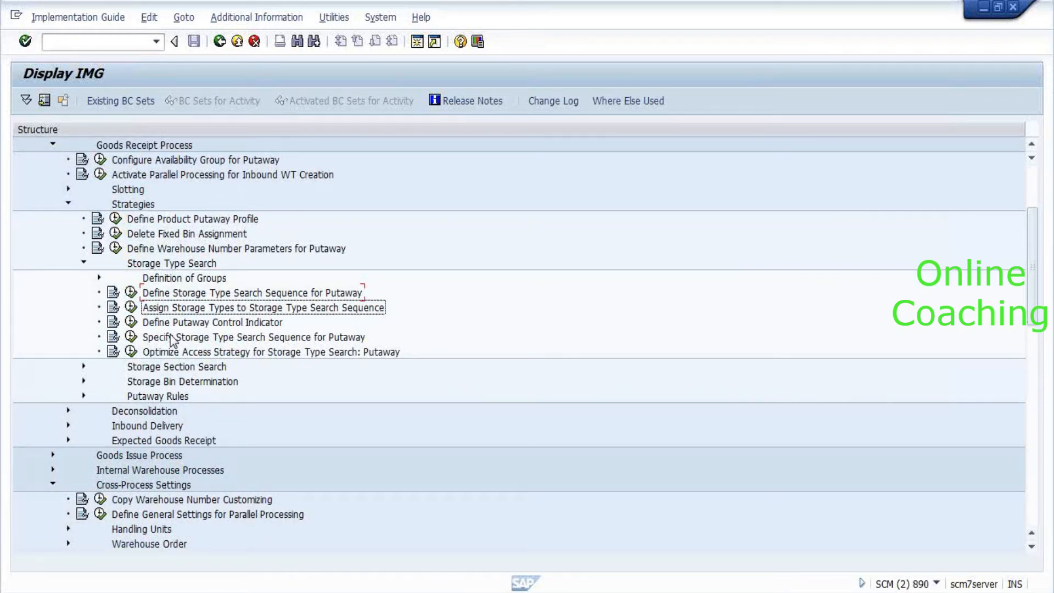
{"action": "key", "text": "Down"}
{"action": "key", "text": "Up"}
{"action": "key", "text": "Left"}
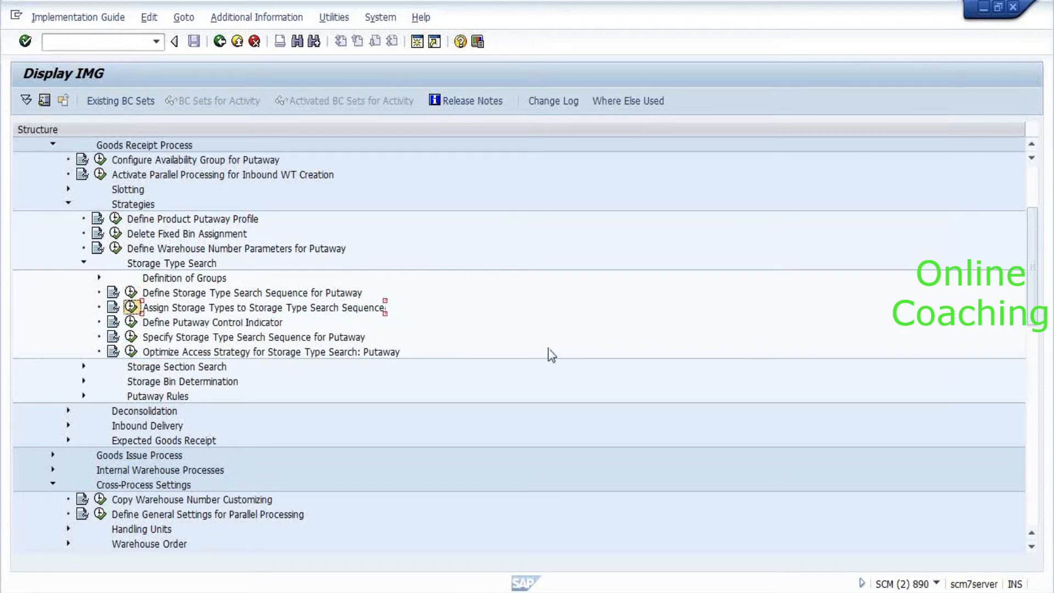
{"action": "key", "text": "Return"}
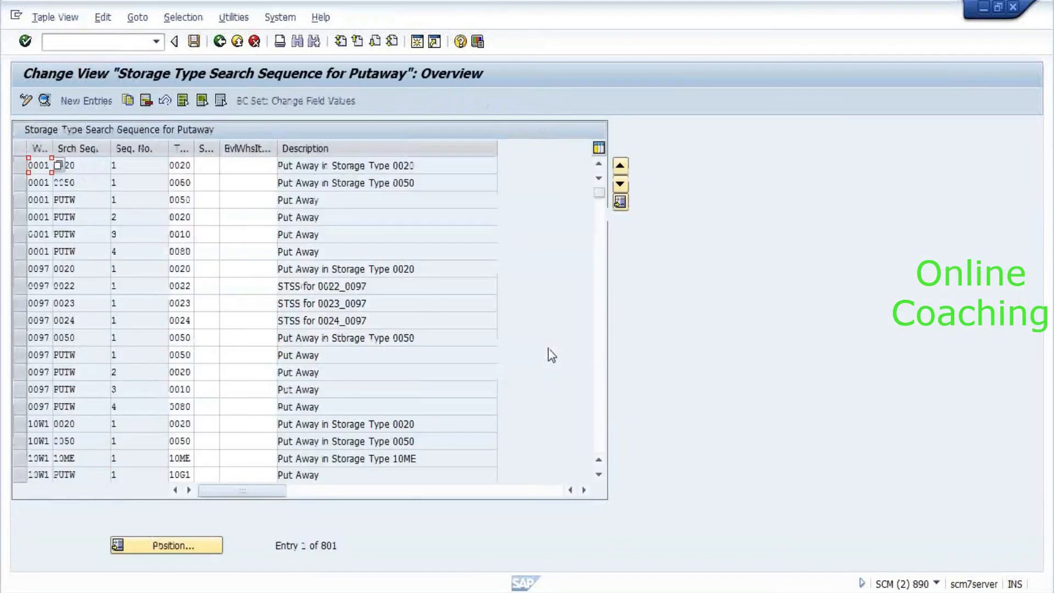
Jump to warehouse 8010's entries in the search sequence table.
{"action": "left_click", "coordinate": [91, 182]}
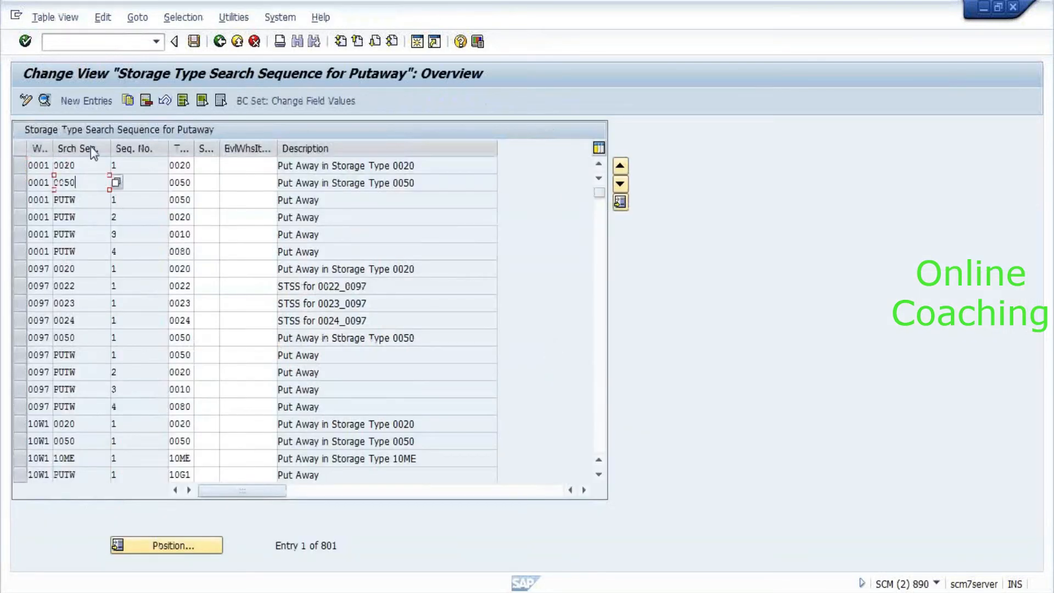
{"action": "left_click", "coordinate": [188, 547]}
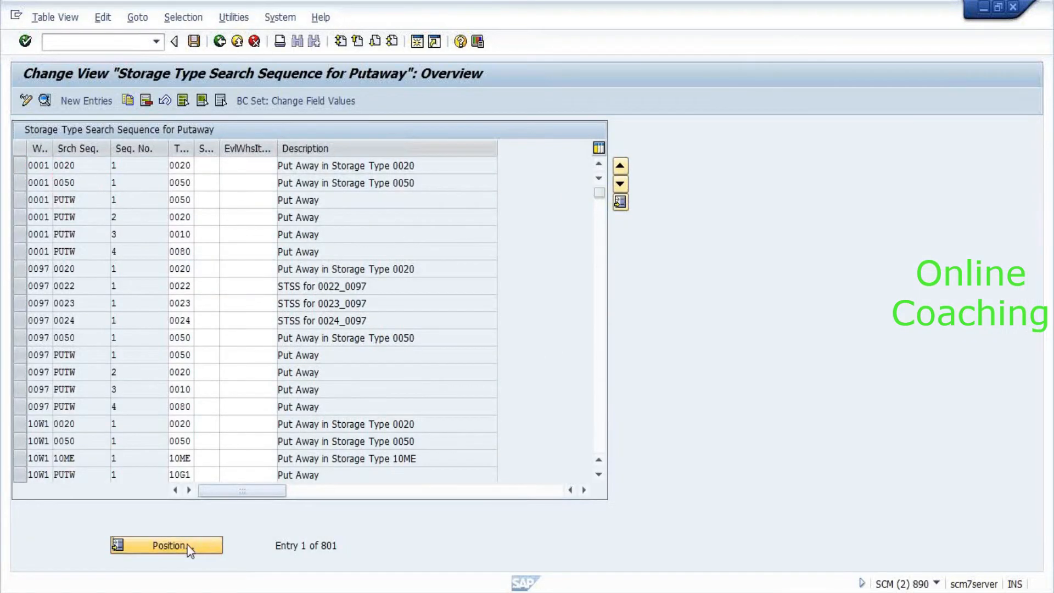
{"action": "type", "text": "6010"}
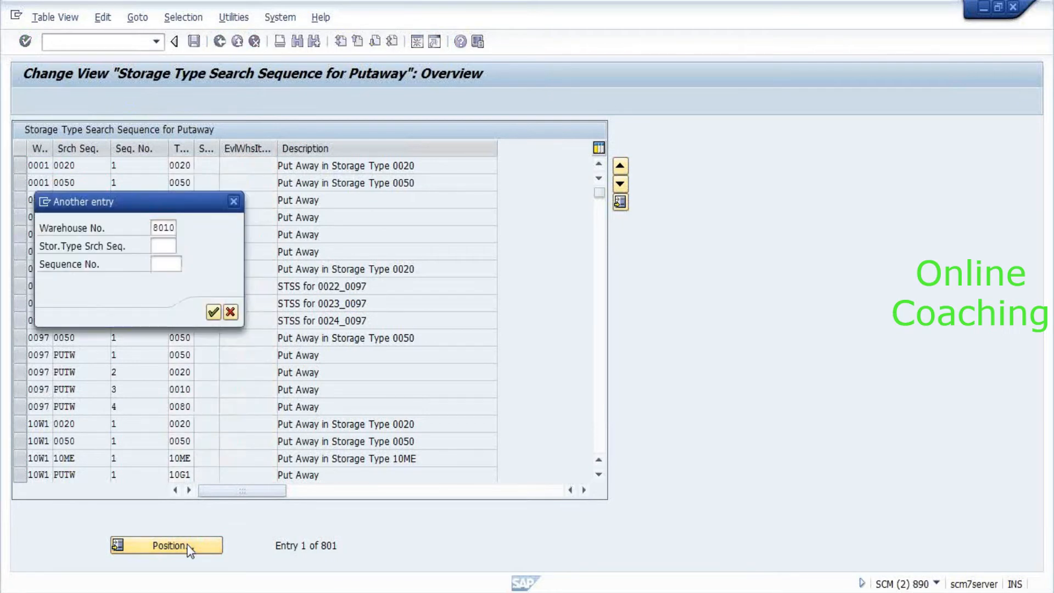
{"action": "key", "text": "Return"}
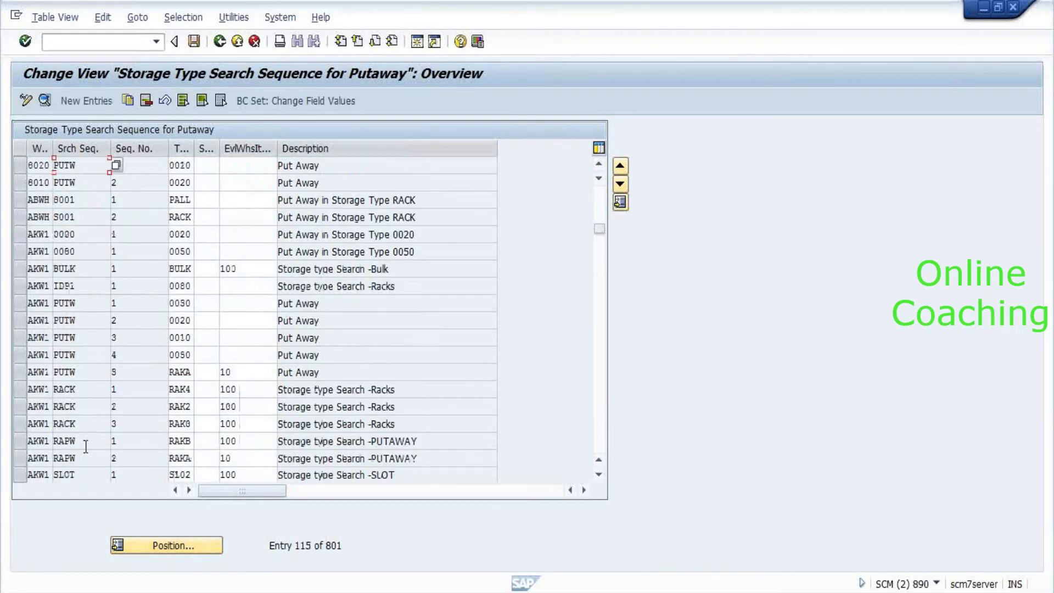
Copy the 8010 PUTW sequence 2 entry as a new entry with storage type 0030.
{"action": "left_click", "coordinate": [88, 182]}
{"action": "left_click", "coordinate": [18, 182]}
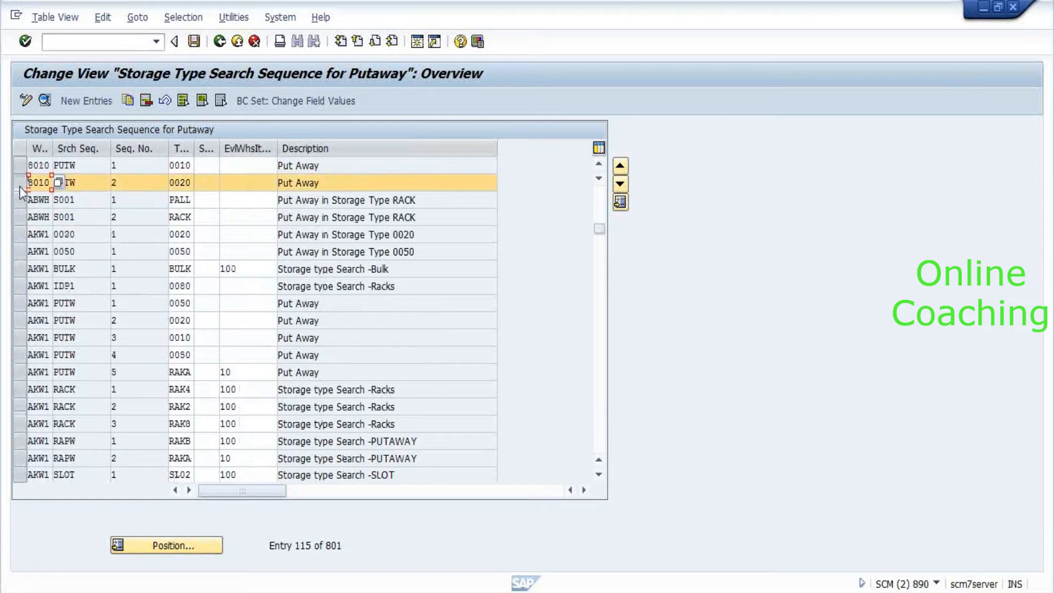
{"action": "left_click", "coordinate": [146, 101]}
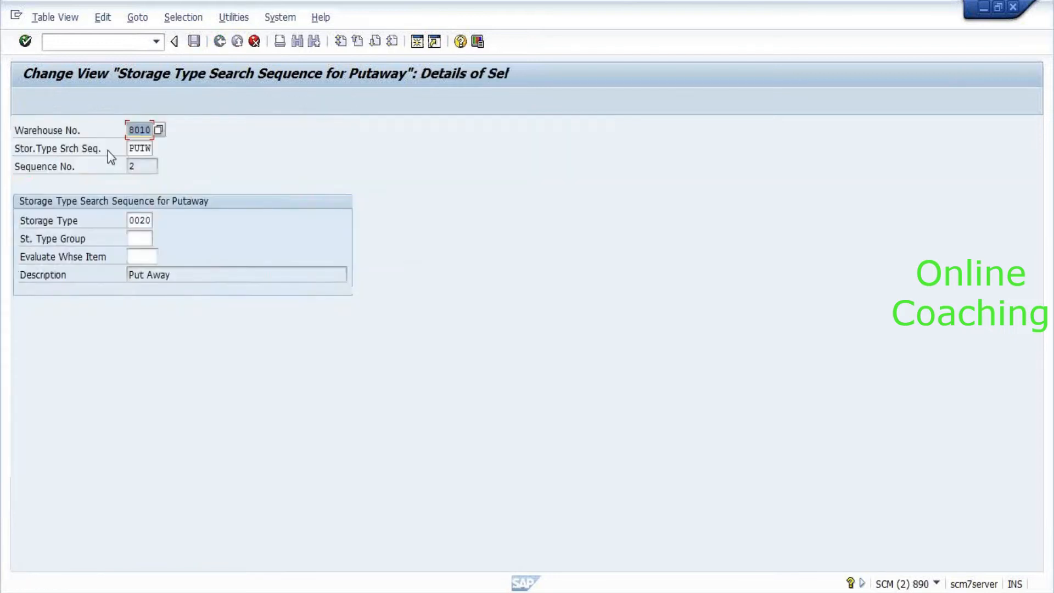
{"action": "left_click", "coordinate": [146, 222]}
{"action": "key", "text": "BackSpace"}
{"action": "type", "text": "3"}
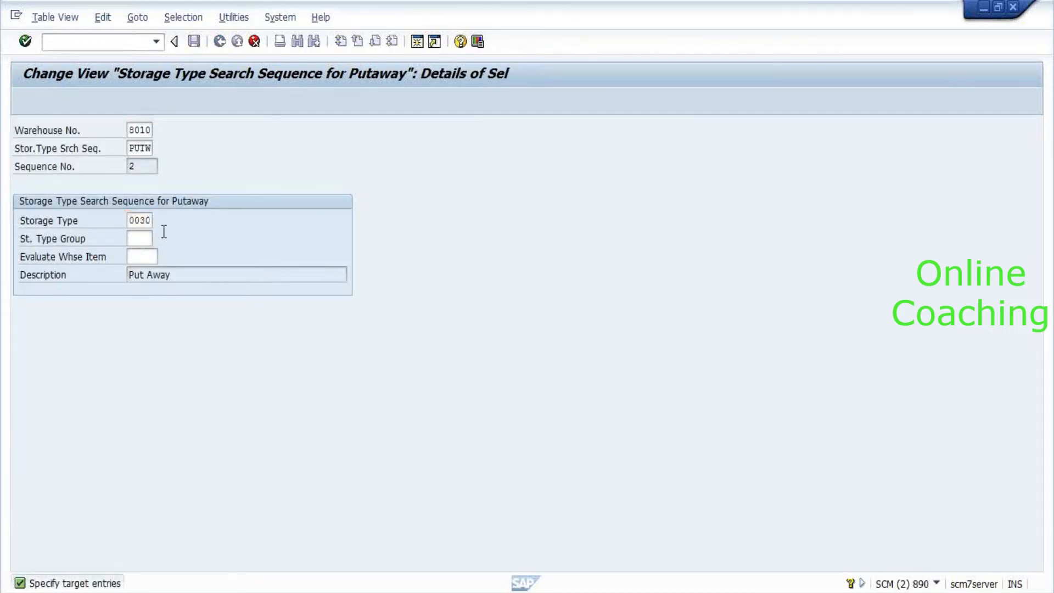
{"action": "key", "text": "Return"}
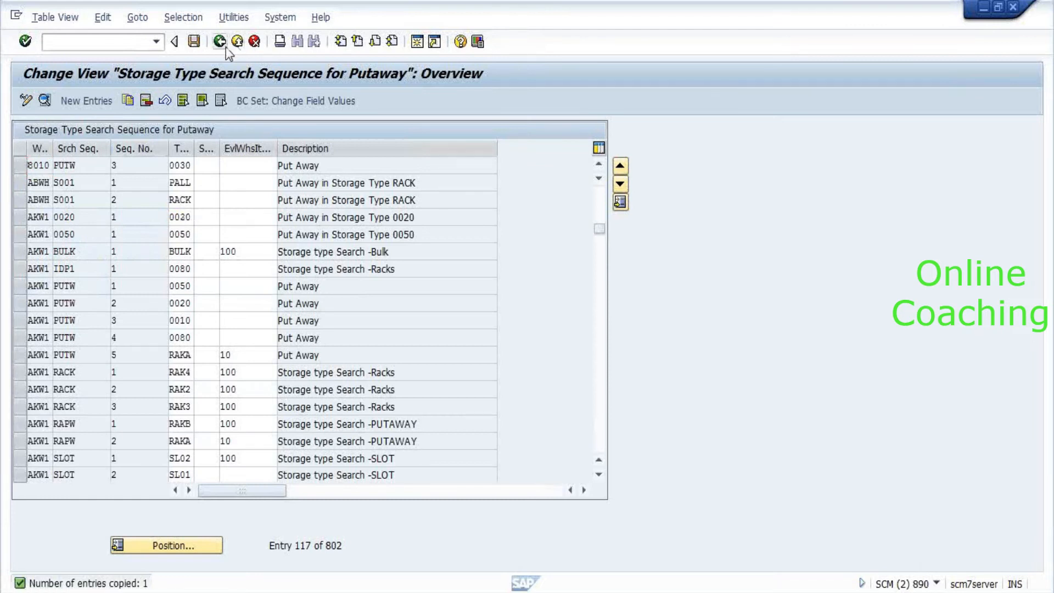
Save the new entry under a customizing request and return to the IMG.
{"action": "left_click", "coordinate": [220, 42]}
{"action": "key", "text": "Return"}
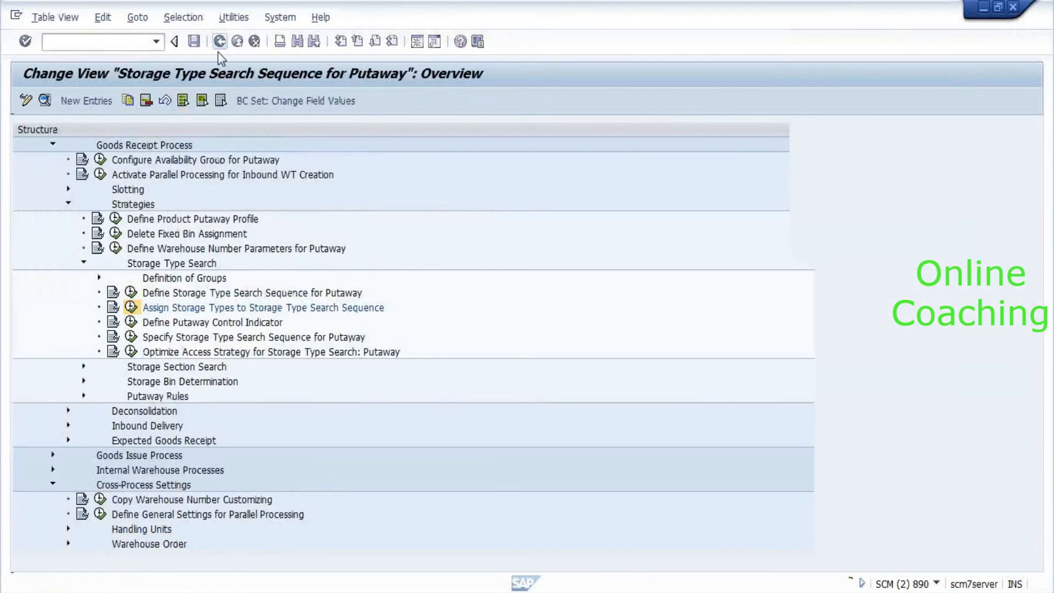
{"action": "left_click", "coordinate": [219, 42]}
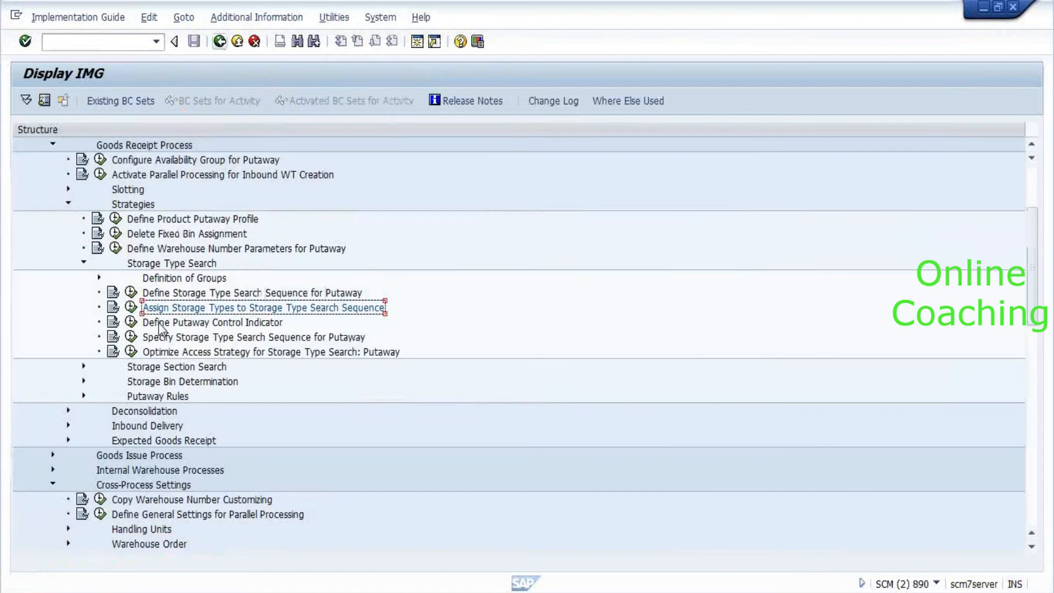
Run Specify Storage Type Search Sequence for Putaway and select warehouse 8010's process type 1010 entry.
{"action": "left_click", "coordinate": [131, 337]}
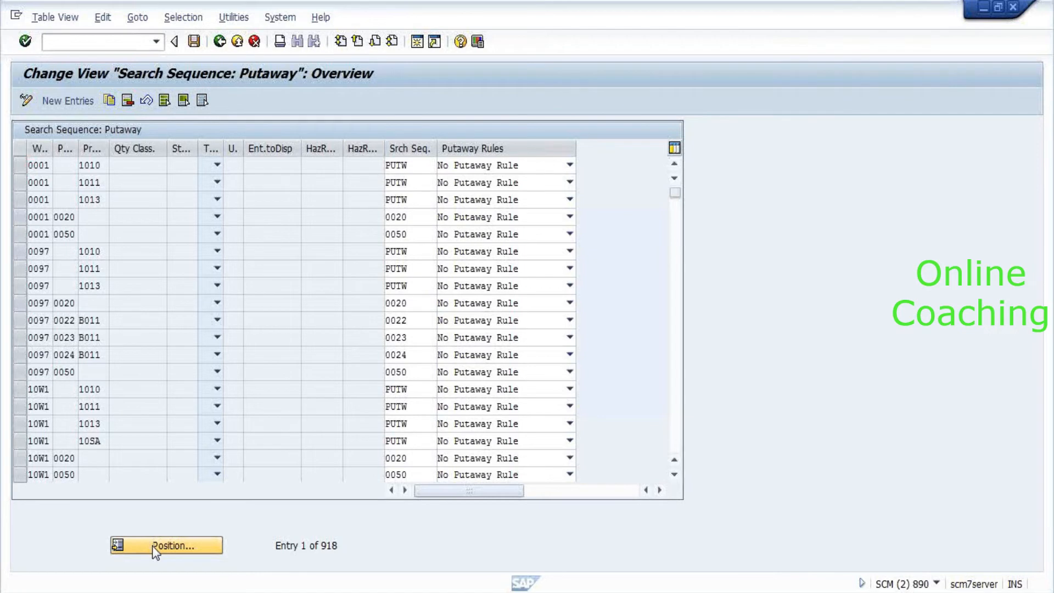
{"action": "key", "text": "Page_Down"}
{"action": "key", "text": "Page_Down"}
{"action": "key", "text": "Page_Down"}
{"action": "key", "text": "Page_Down"}
{"action": "key", "text": "Page_Down"}
{"action": "key", "text": "Page_Down"}
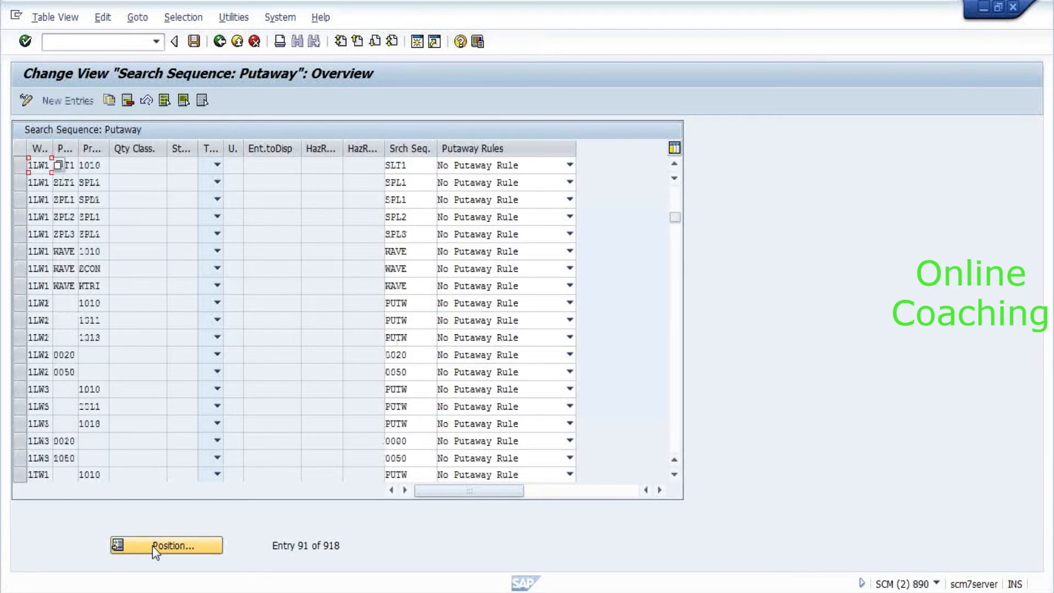
{"action": "left_click", "coordinate": [162, 544]}
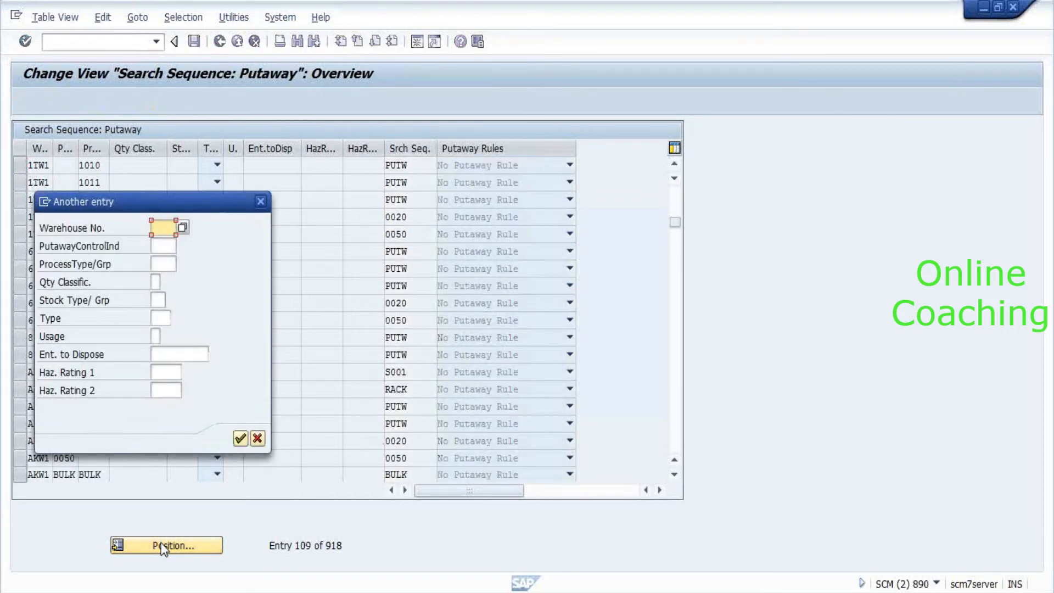
{"action": "left_click", "coordinate": [261, 202]}
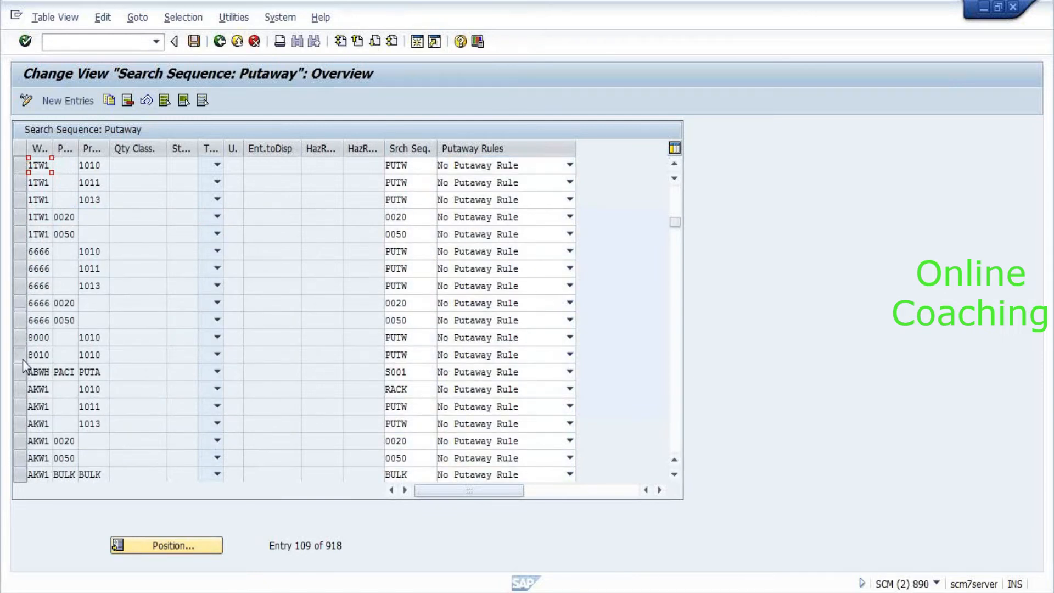
{"action": "left_click", "coordinate": [22, 357]}
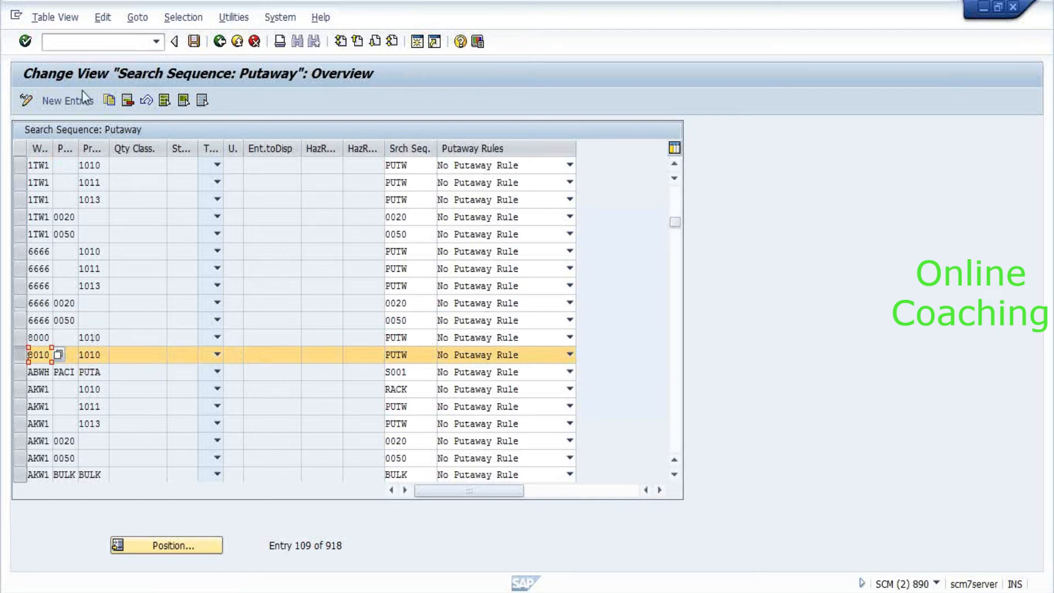
Copy the 8010 process type 1010 entry and edit the copy's process type, producing a mistaken 110 entry.
{"action": "left_click", "coordinate": [112, 105]}
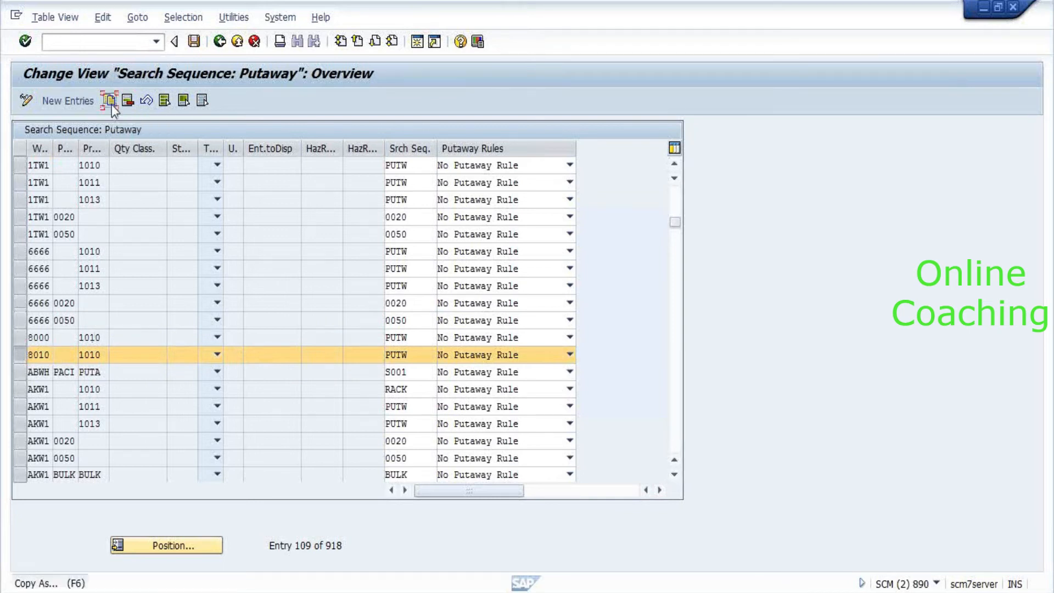
{"action": "left_click", "coordinate": [91, 166]}
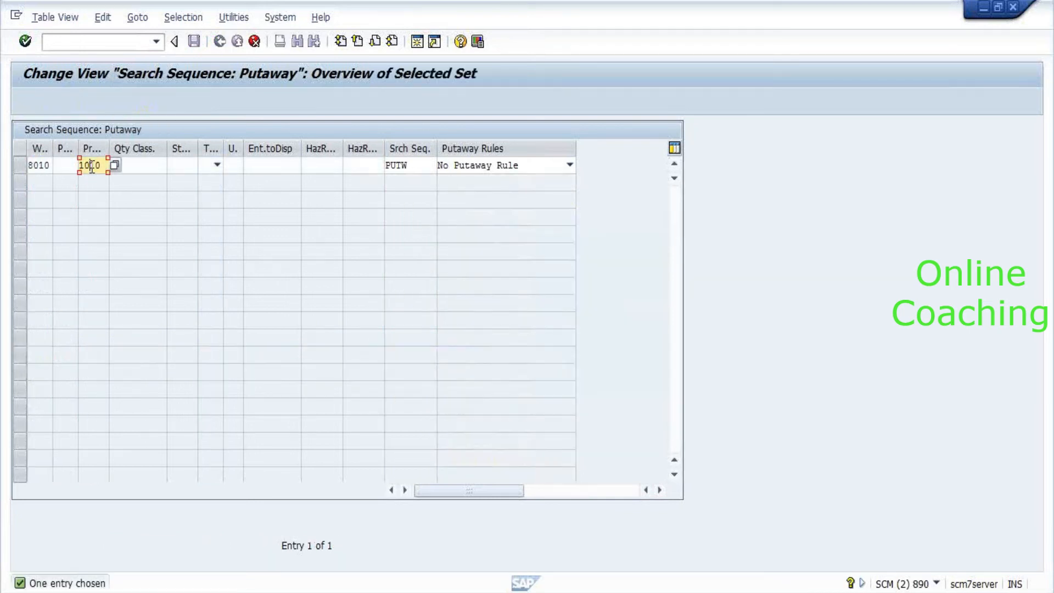
{"action": "key", "text": "BackSpace"}
{"action": "key", "text": "Return"}
{"action": "left_click", "coordinate": [109, 165]}
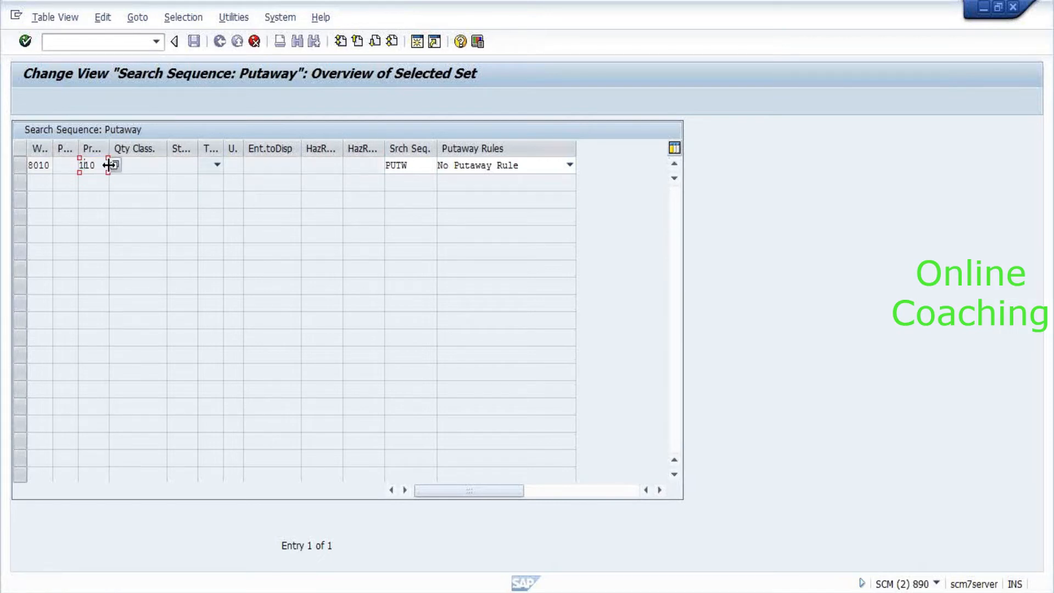
{"action": "left_click", "coordinate": [103, 170]}
{"action": "left_click", "coordinate": [255, 45]}
Delete the mistaken 110 entry and copy the 1010 entry as process type 3030.
{"action": "left_click", "coordinate": [21, 165]}
{"action": "left_click", "coordinate": [129, 100]}
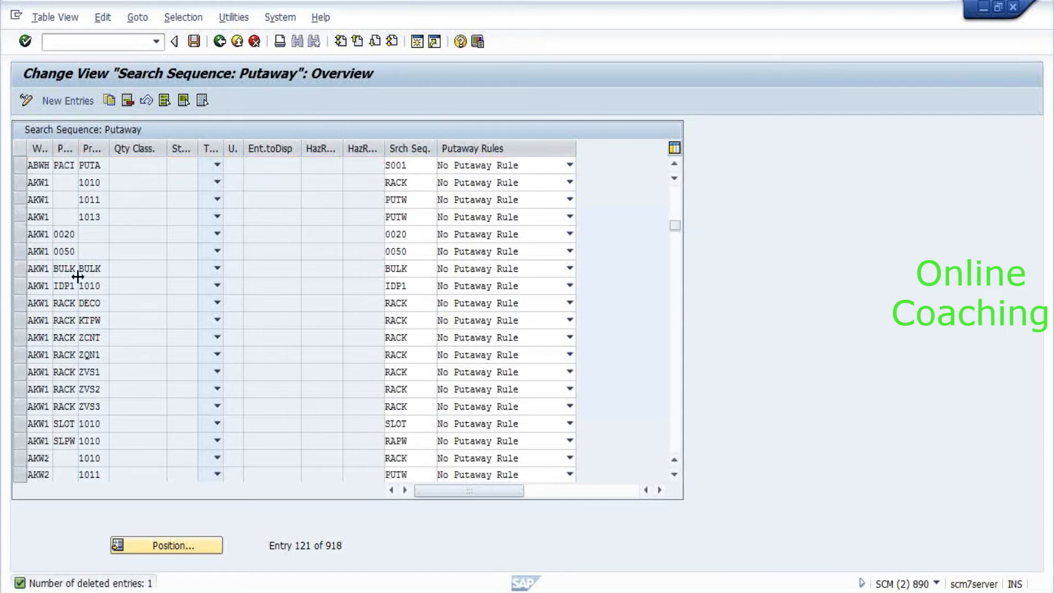
{"action": "scroll", "coordinate": [24, 181], "scroll_direction": "up", "scroll_amount": 1}
{"action": "left_click", "coordinate": [20, 165]}
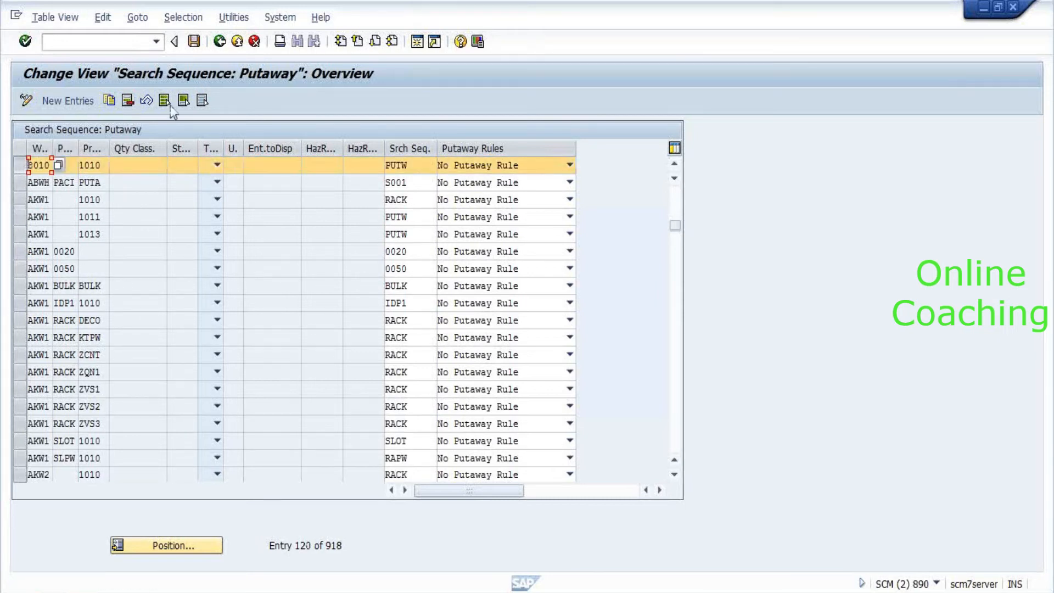
{"action": "left_click", "coordinate": [113, 101]}
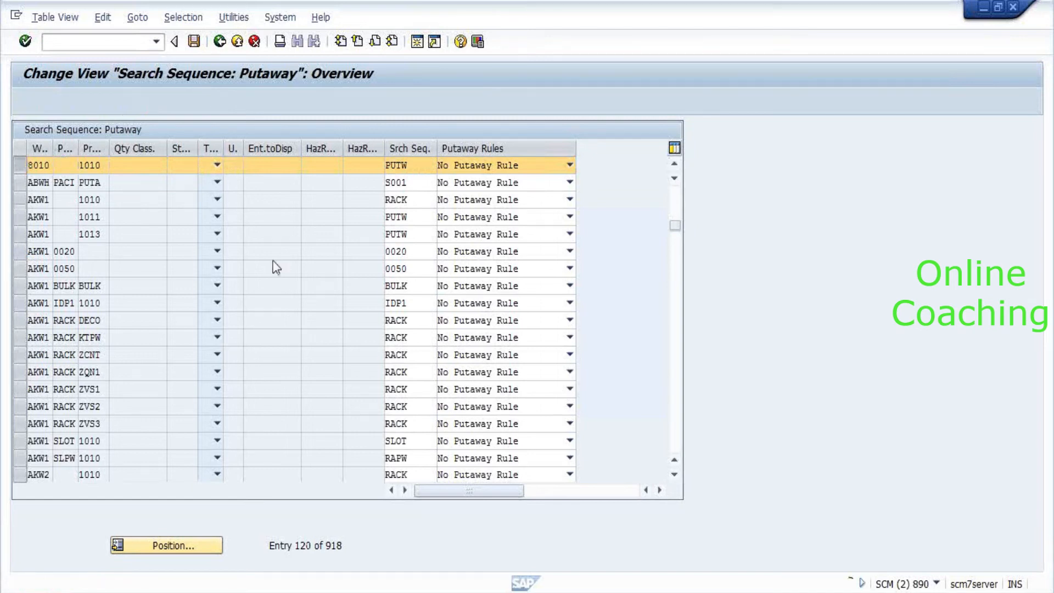
{"action": "type", "text": "3030"}
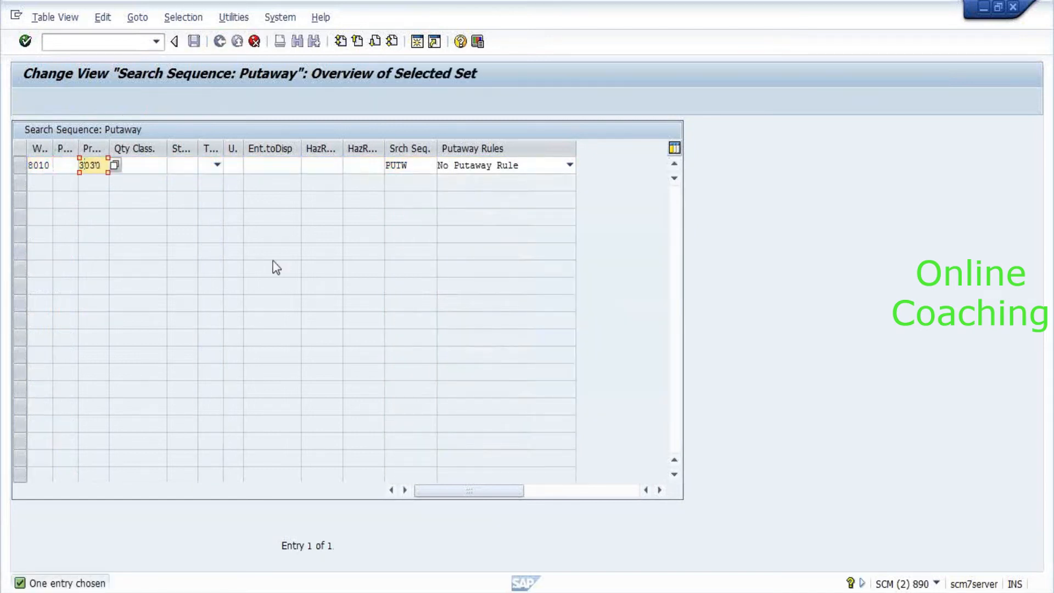
{"action": "key", "text": "Return"}
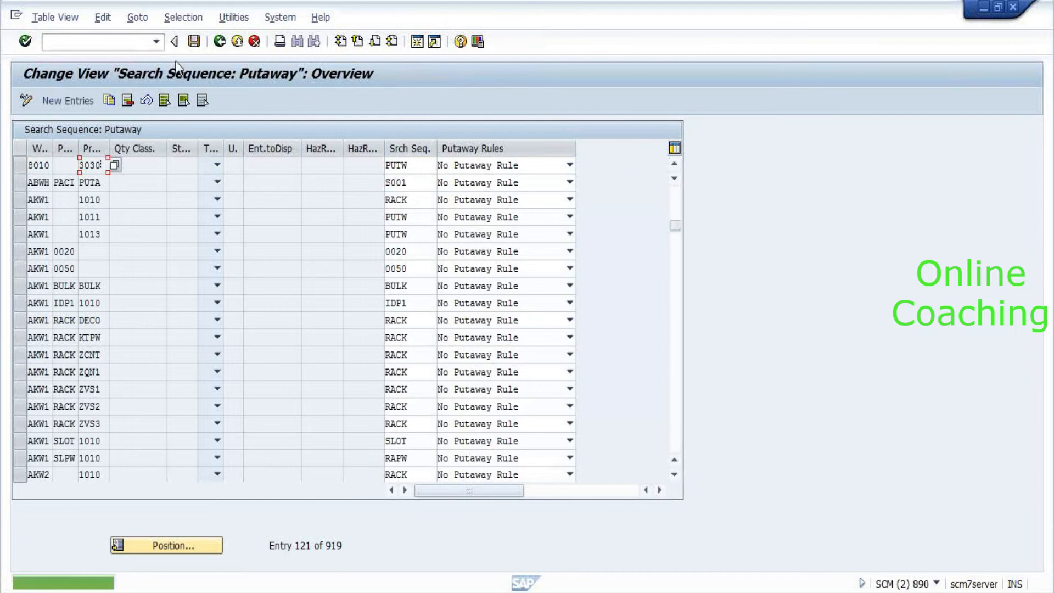
Copy the 8010 3030 entry as process type 4010 and save.
{"action": "left_click", "coordinate": [18, 169]}
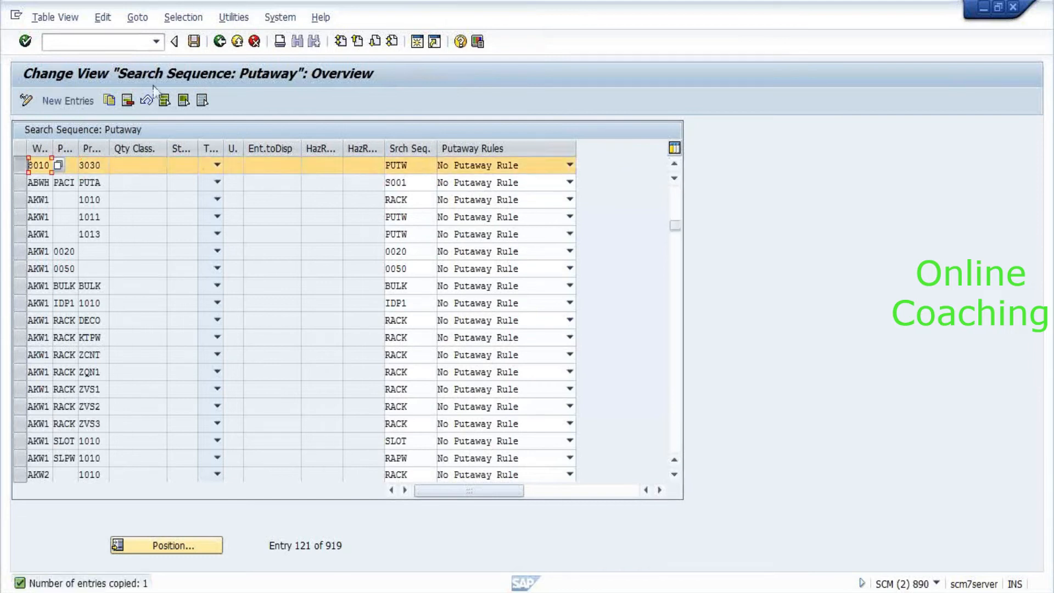
{"action": "left_click", "coordinate": [110, 104]}
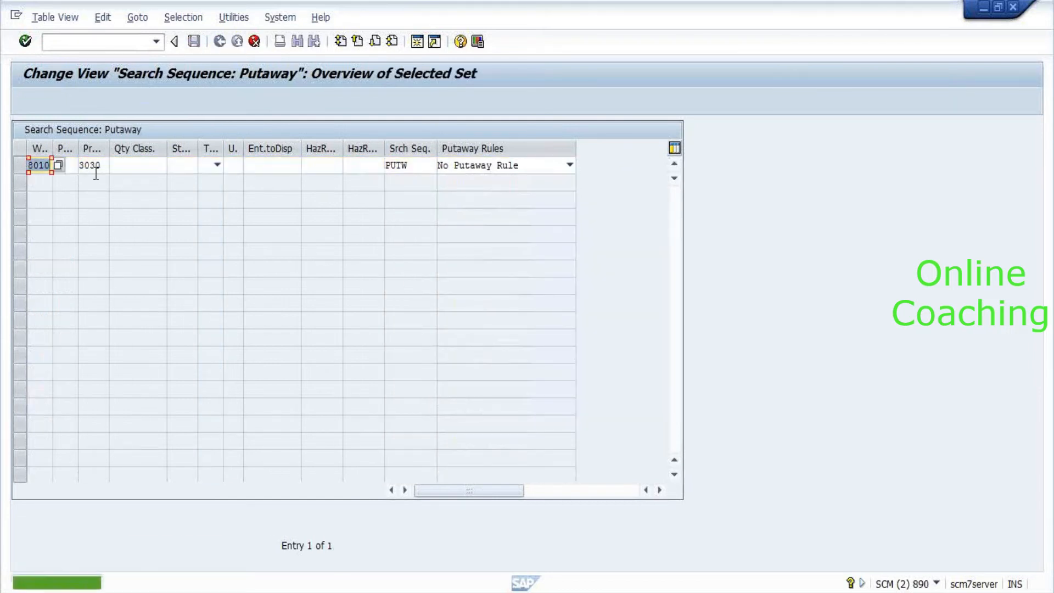
{"action": "left_click", "coordinate": [103, 168]}
{"action": "key", "text": "BackSpace"}
{"action": "key", "text": "BackSpace"}
{"action": "key", "text": "BackSpace"}
{"action": "key", "text": "BackSpace"}
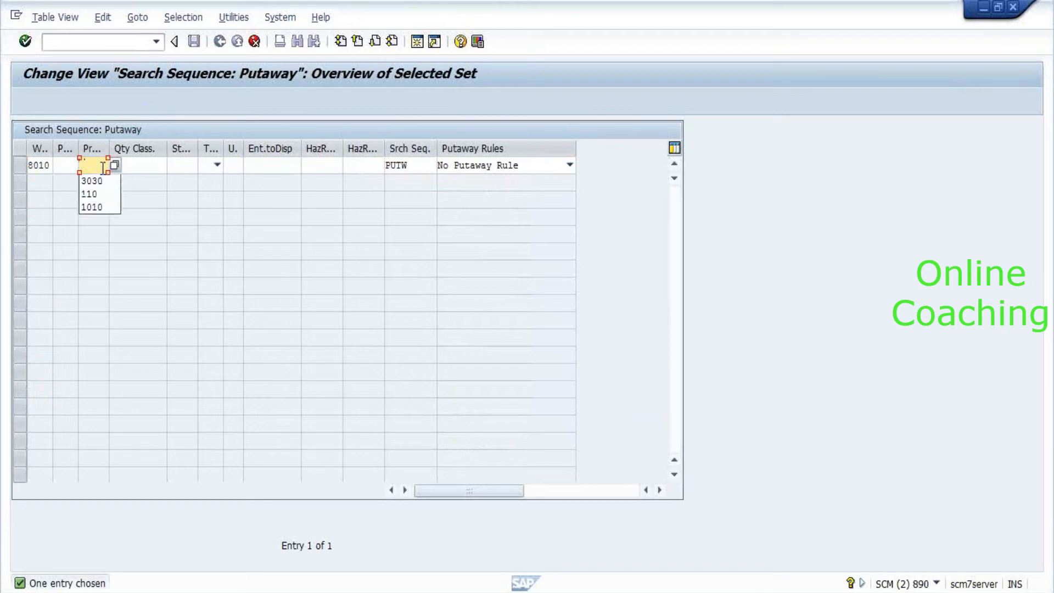
{"action": "type", "text": "4010"}
{"action": "key", "text": "Return"}
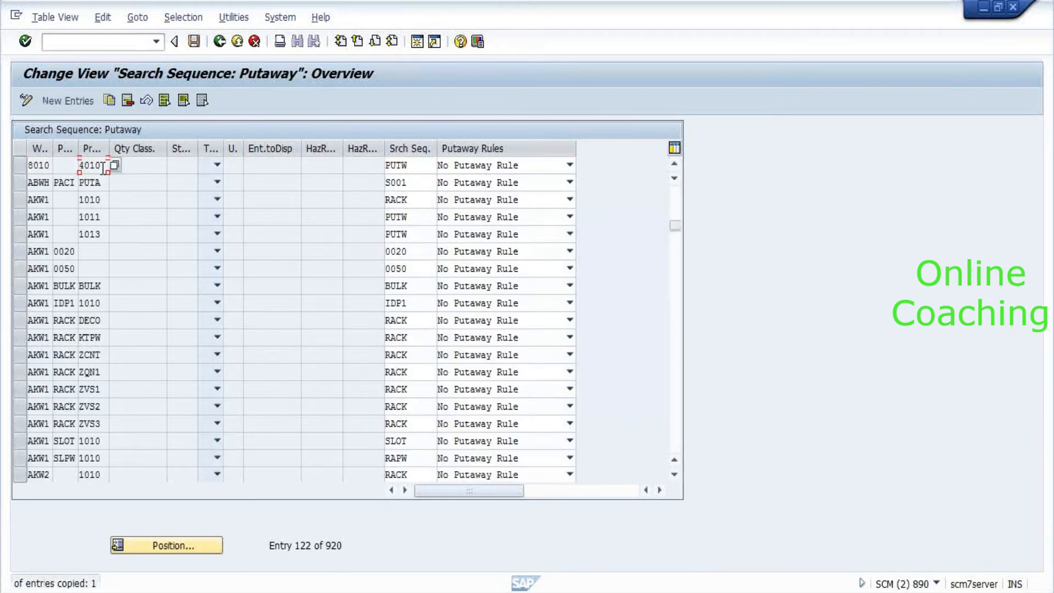
{"action": "left_click", "coordinate": [194, 41]}
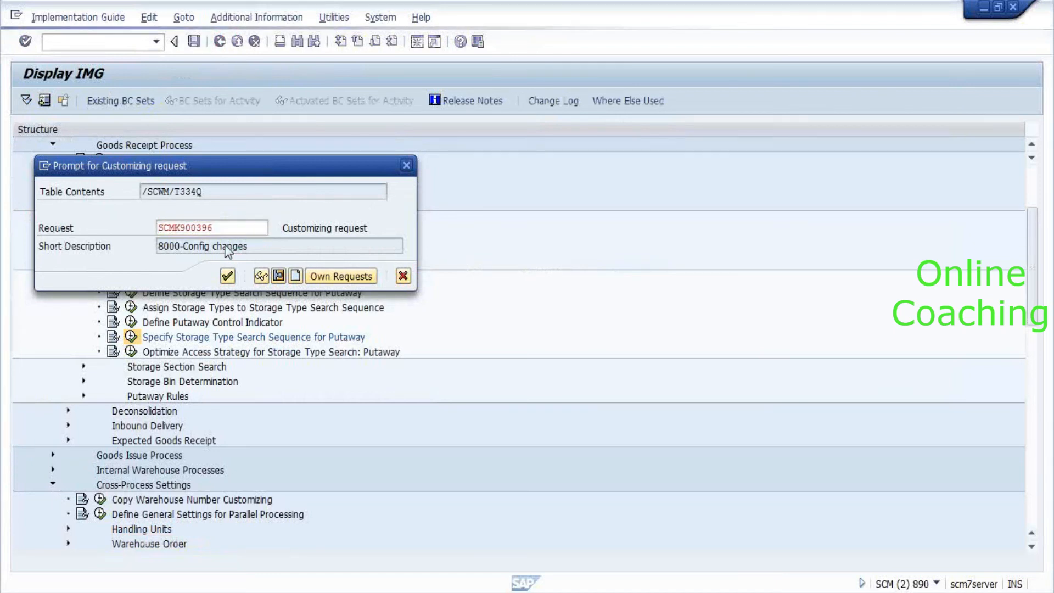
Confirm the customizing request to finish saving and return to the IMG.
{"action": "key", "text": "Return"}
{"action": "left_click", "coordinate": [221, 41]}
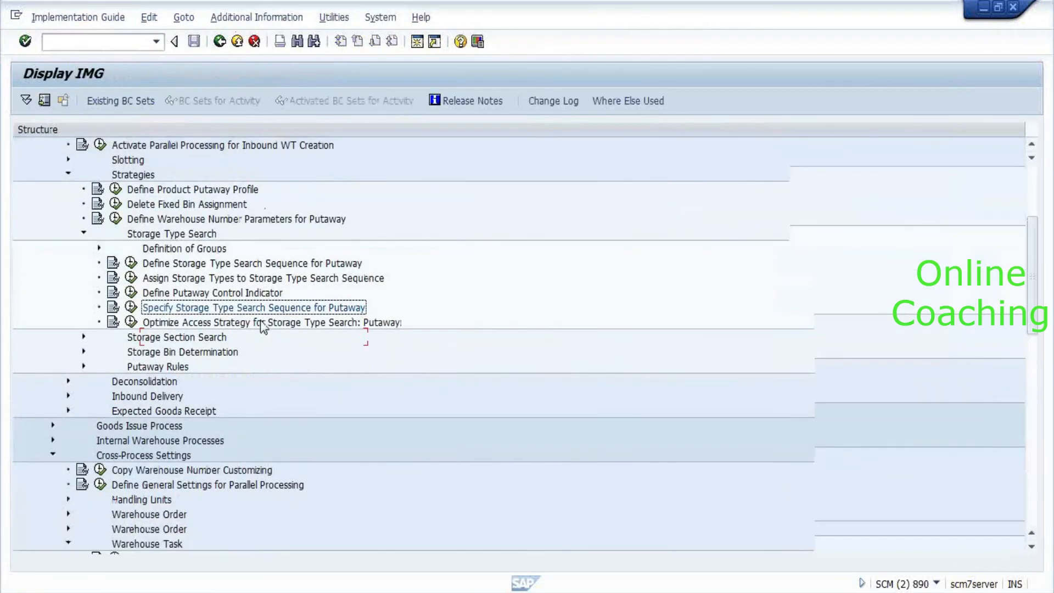
{"action": "scroll", "coordinate": [261, 324], "scroll_direction": "down", "scroll_amount": 2}
In the other session, run /n/scwm/adprod after correcting the mistyped transaction code.
{"action": "key", "text": "alt+Tab"}
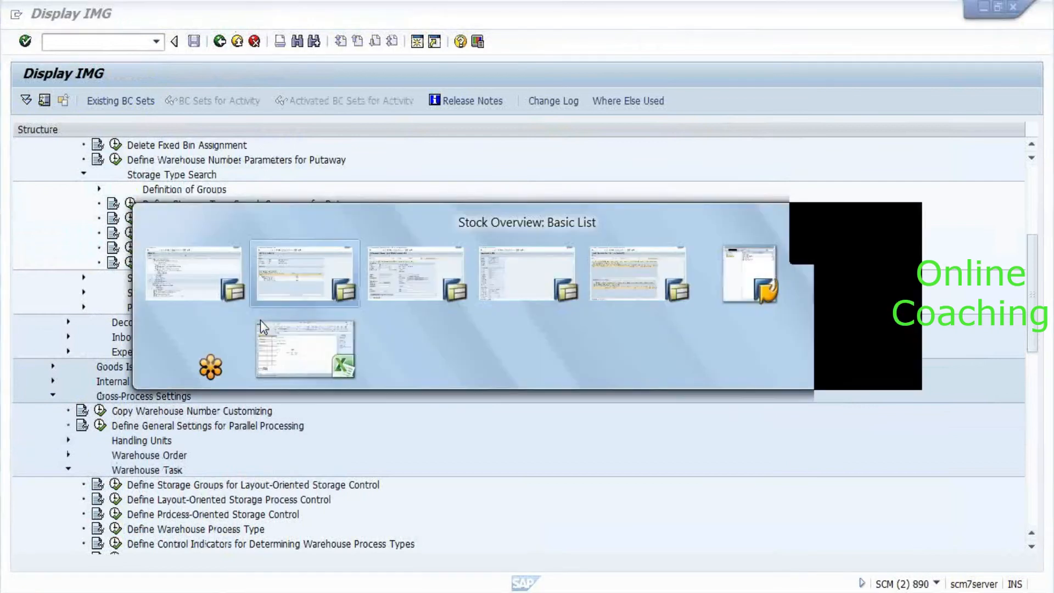
{"action": "key", "text": "alt+Tab"}
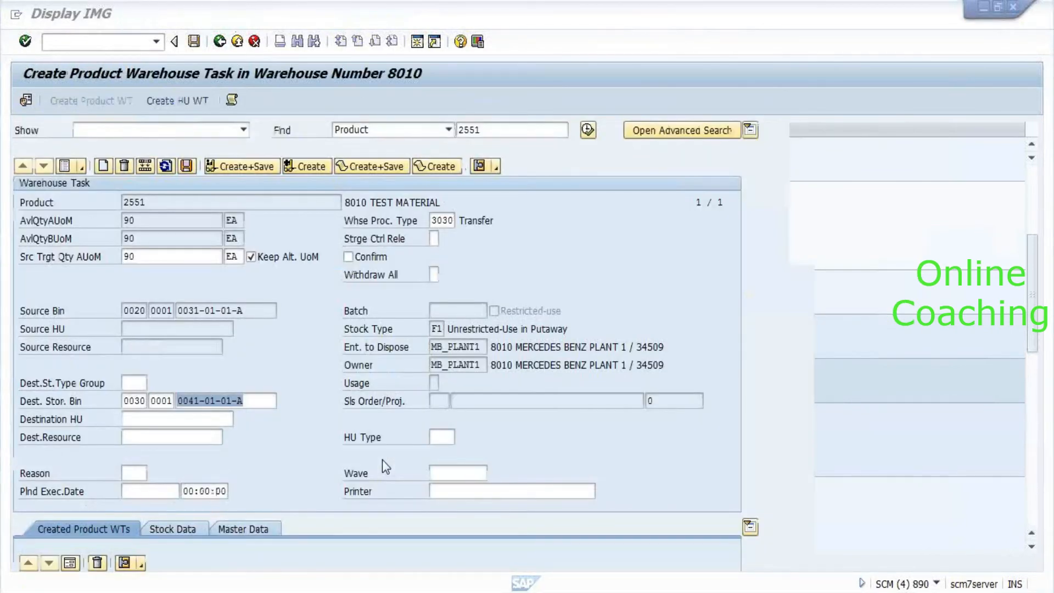
{"action": "left_click", "coordinate": [94, 42]}
{"action": "type", "text": "/n/scwm/"}
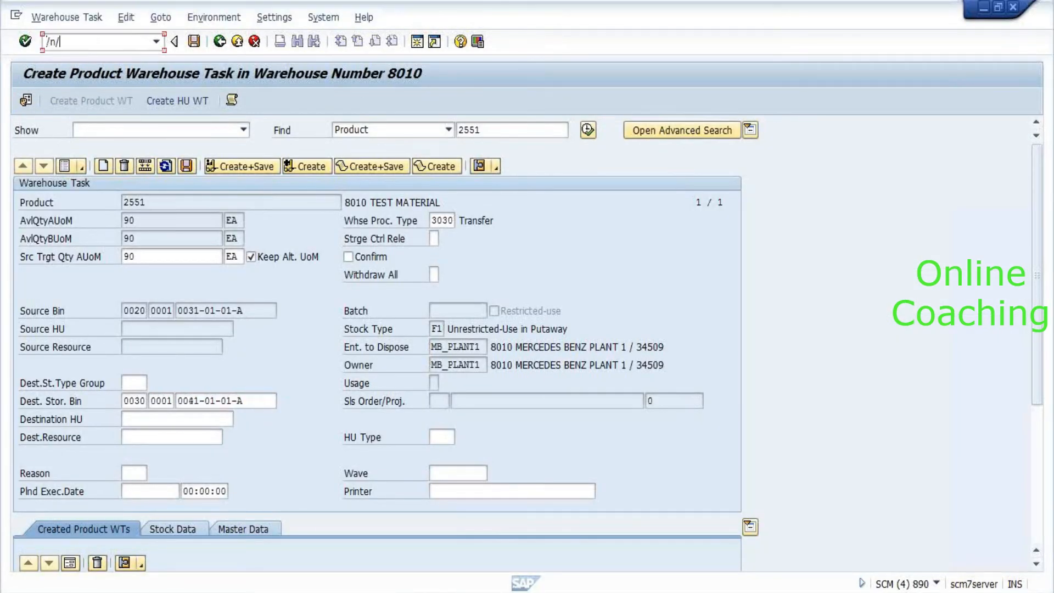
{"action": "type", "text": "adprof"}
{"action": "key", "text": "Return"}
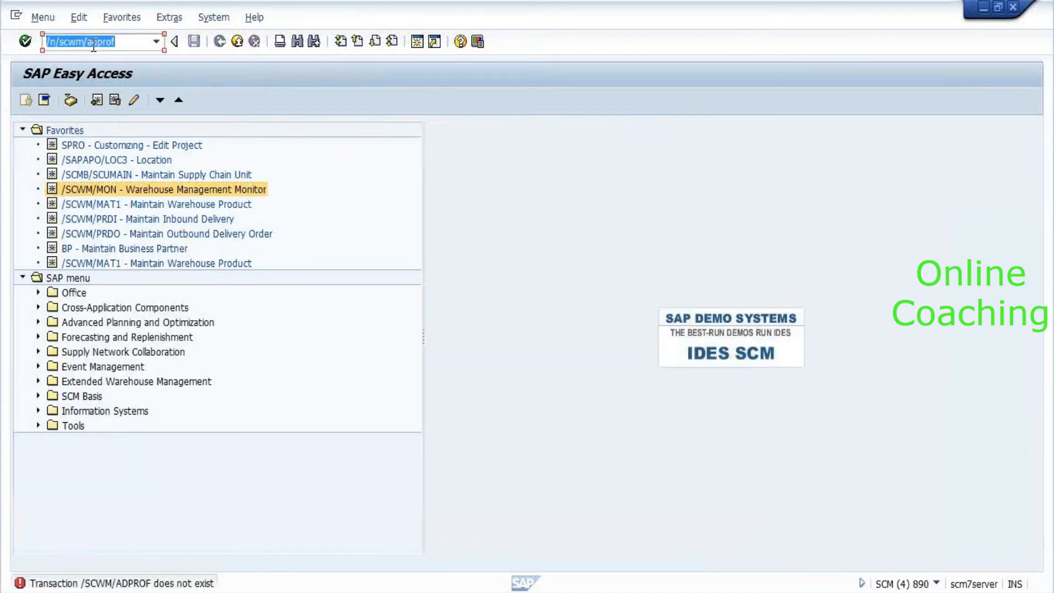
{"action": "key", "text": "Insert"}
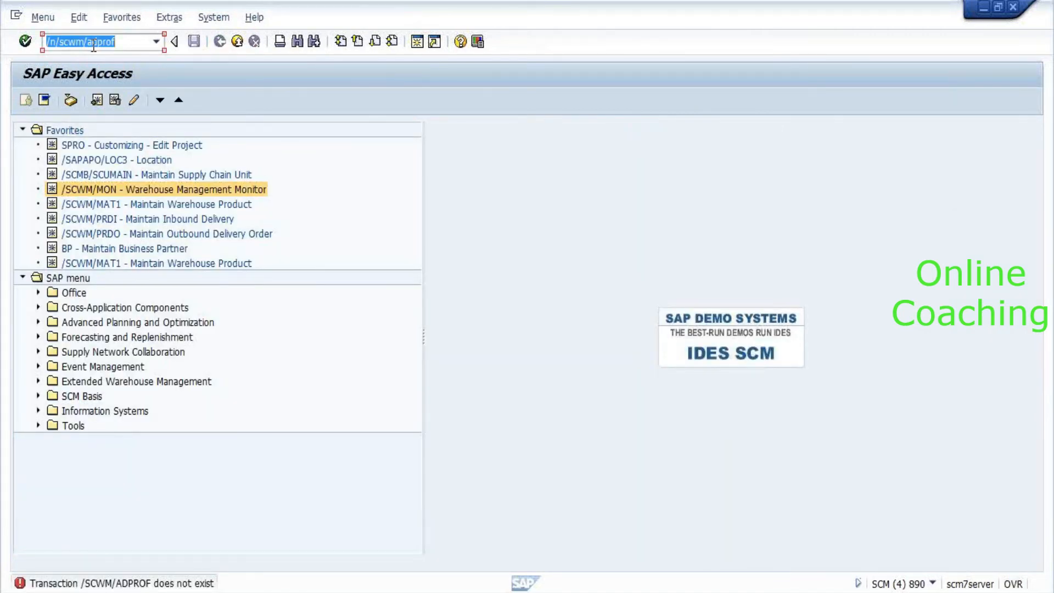
{"action": "key", "text": "Insert"}
{"action": "key", "text": "End"}
{"action": "key", "text": "BackSpace"}
{"action": "type", "text": "d"}
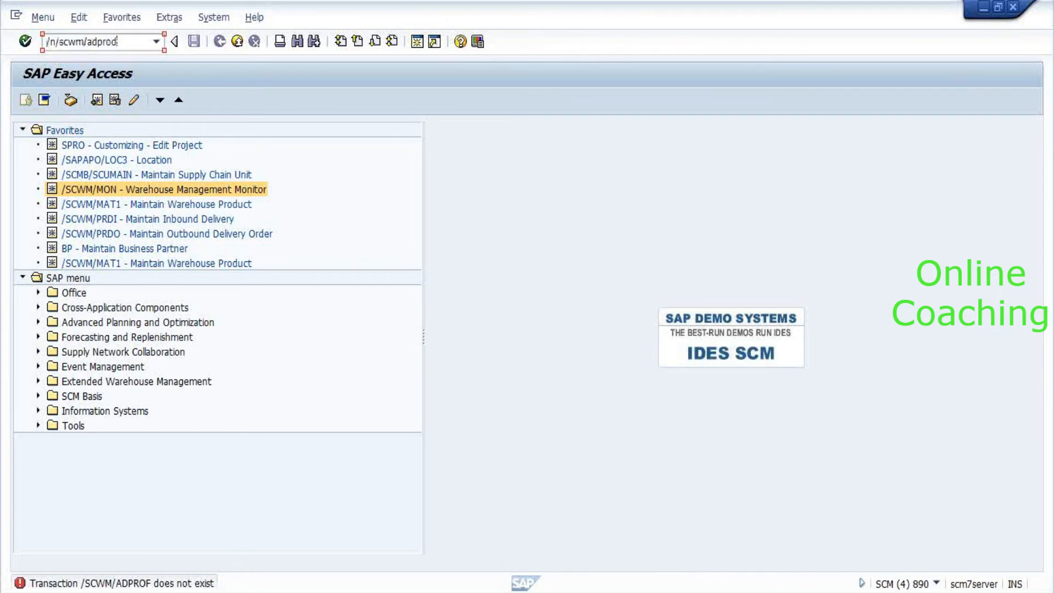
{"action": "key", "text": "Return"}
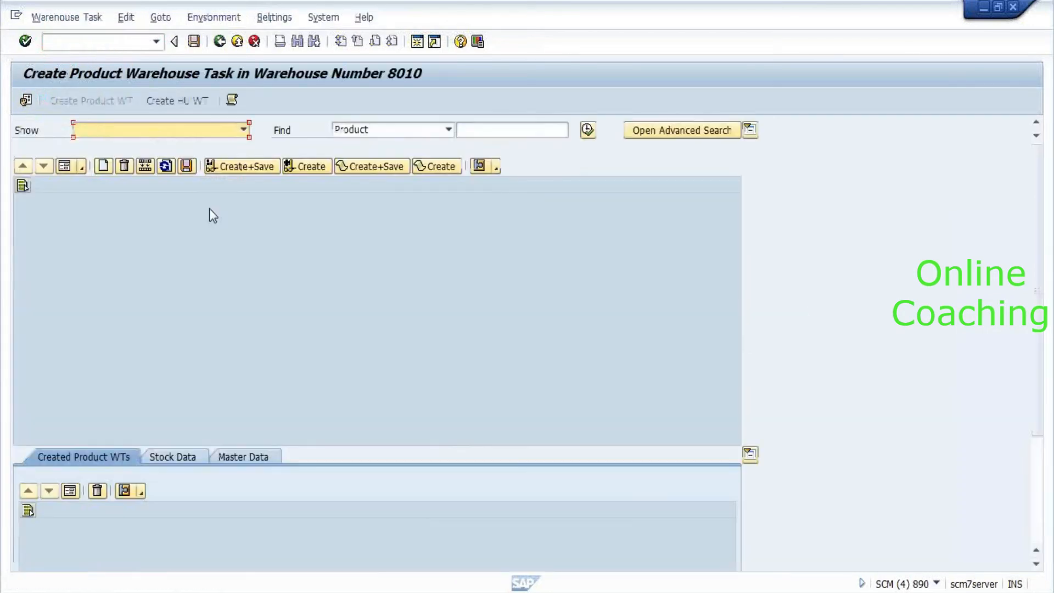
Search for product 2551 and open its task entry form.
{"action": "left_click", "coordinate": [533, 130]}
{"action": "type", "text": "2551"}
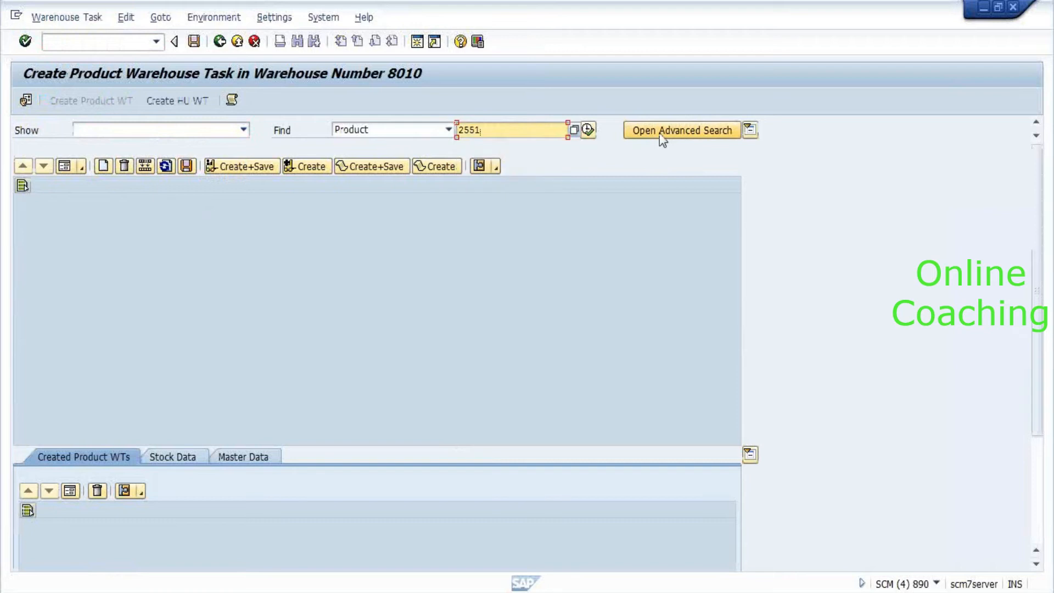
{"action": "key", "text": "Return"}
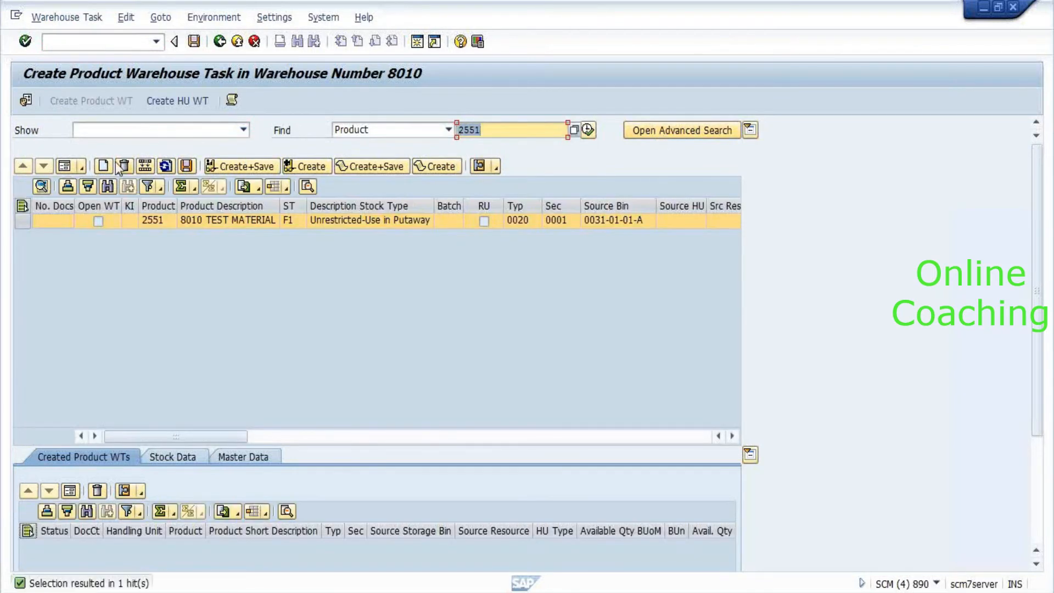
{"action": "left_click", "coordinate": [65, 169]}
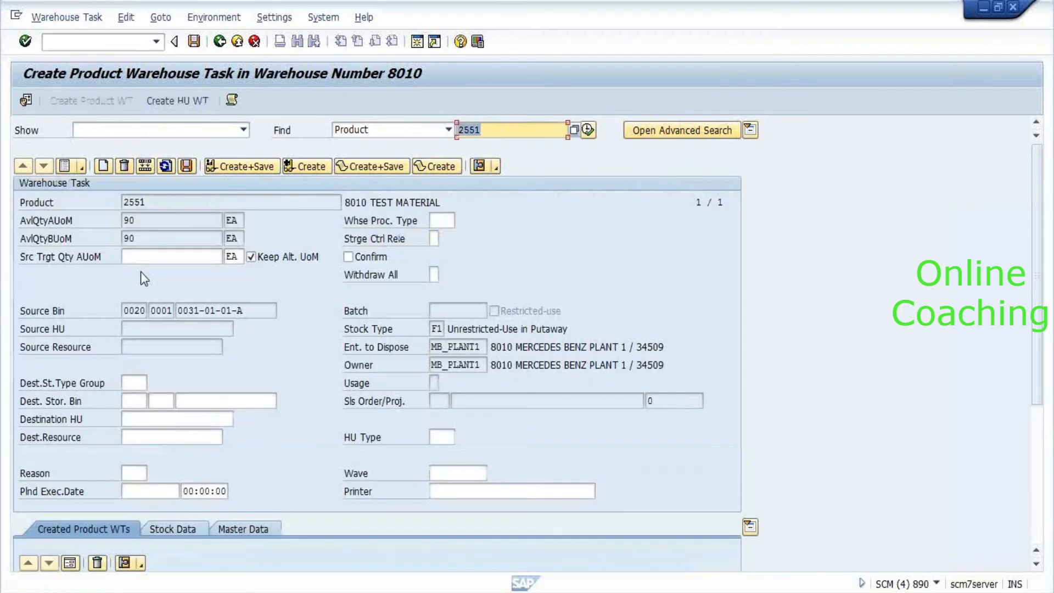
Enter quantity 90 and destination storage type 0030, bin 0041-01-01-A, then create the task.
{"action": "left_click", "coordinate": [169, 256]}
{"action": "left_click", "coordinate": [143, 272]}
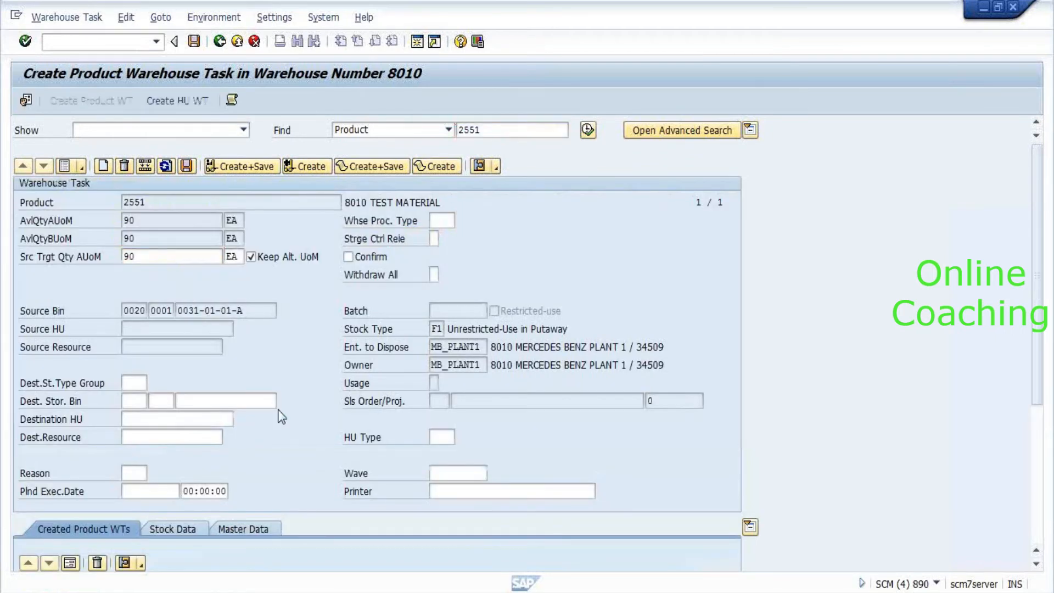
{"action": "left_click", "coordinate": [134, 400]}
{"action": "key", "text": "Return"}
{"action": "key", "text": "Tab"}
{"action": "key", "text": "Tab"}
{"action": "key", "text": "space"}
{"action": "key", "text": "Down"}
{"action": "key", "text": "Return"}
{"action": "key", "text": "Return"}
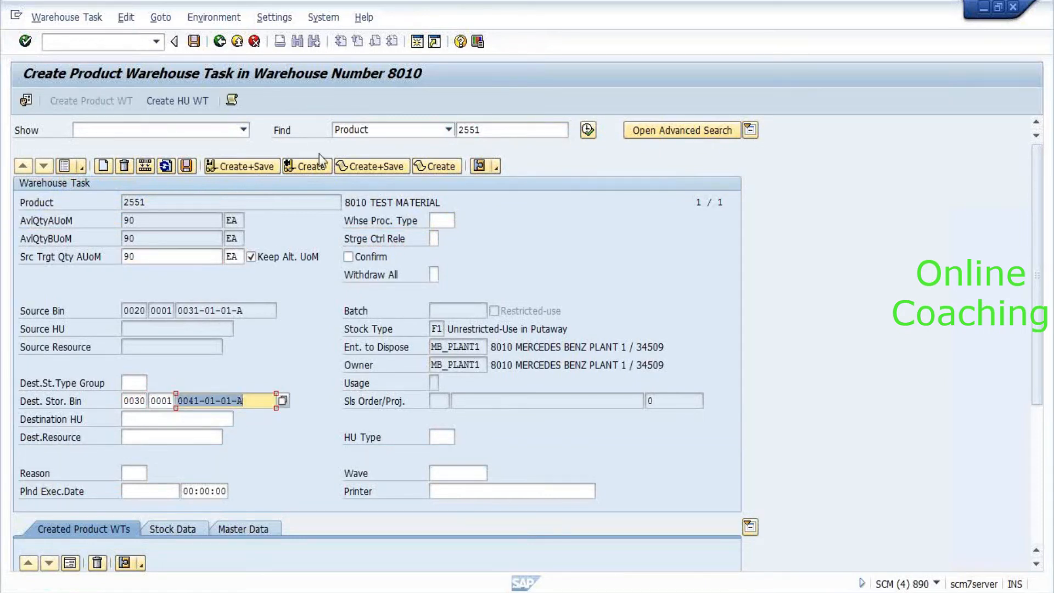
{"action": "left_click", "coordinate": [310, 166]}
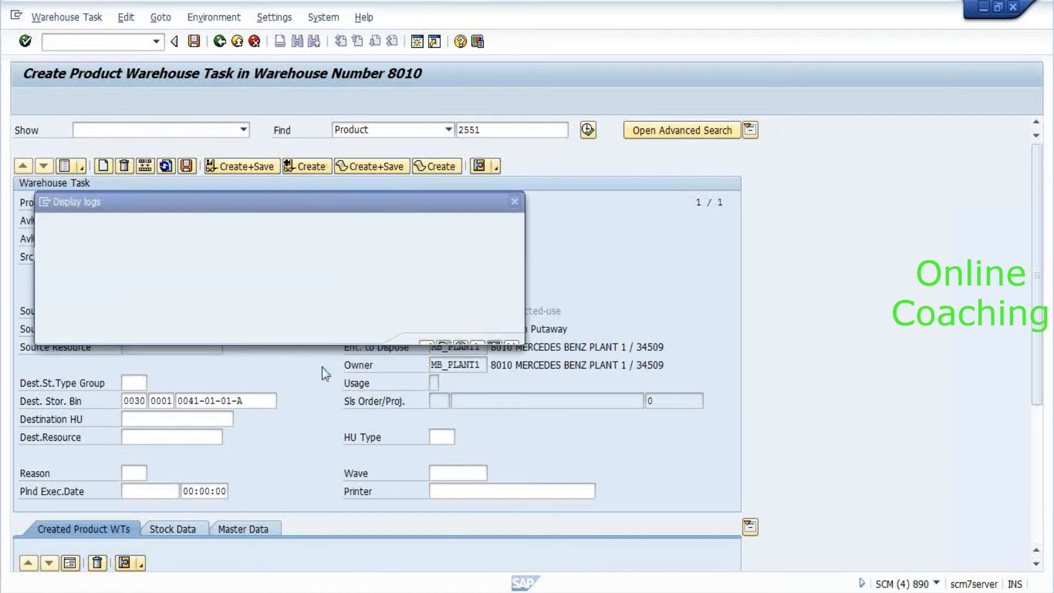
After the missing process type error, set warehouse process type 3030 and retry creation.
{"action": "left_click", "coordinate": [426, 330]}
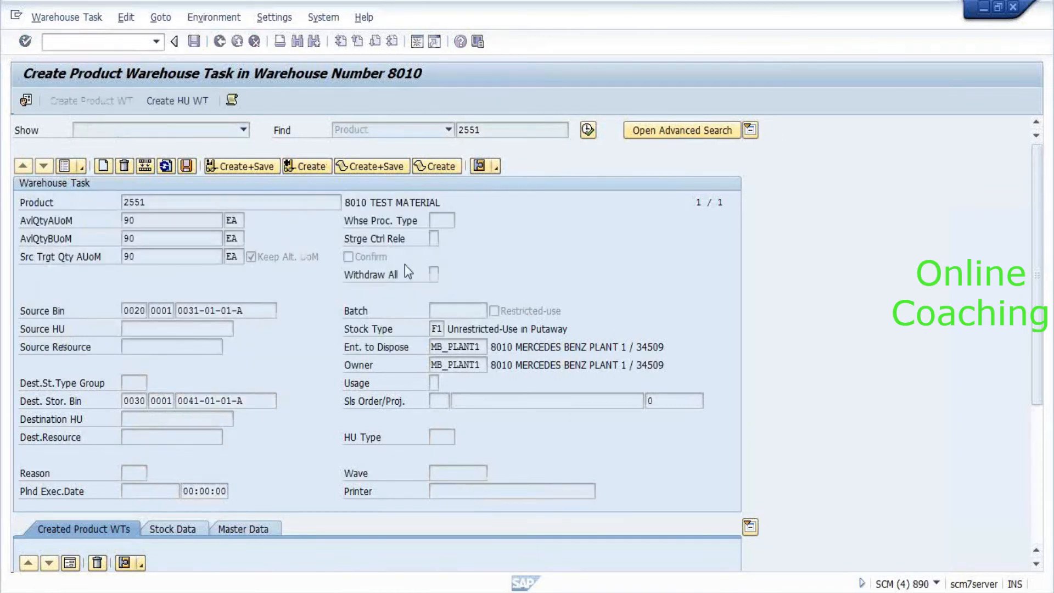
{"action": "left_click", "coordinate": [444, 221]}
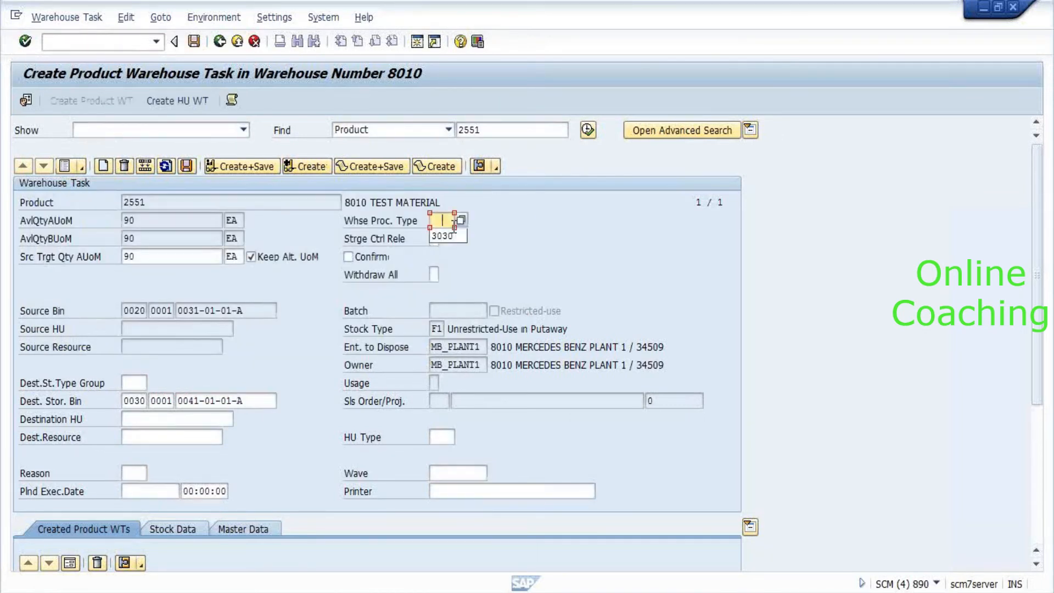
{"action": "left_click", "coordinate": [447, 235]}
{"action": "key", "text": "Return"}
{"action": "left_click", "coordinate": [304, 165]}
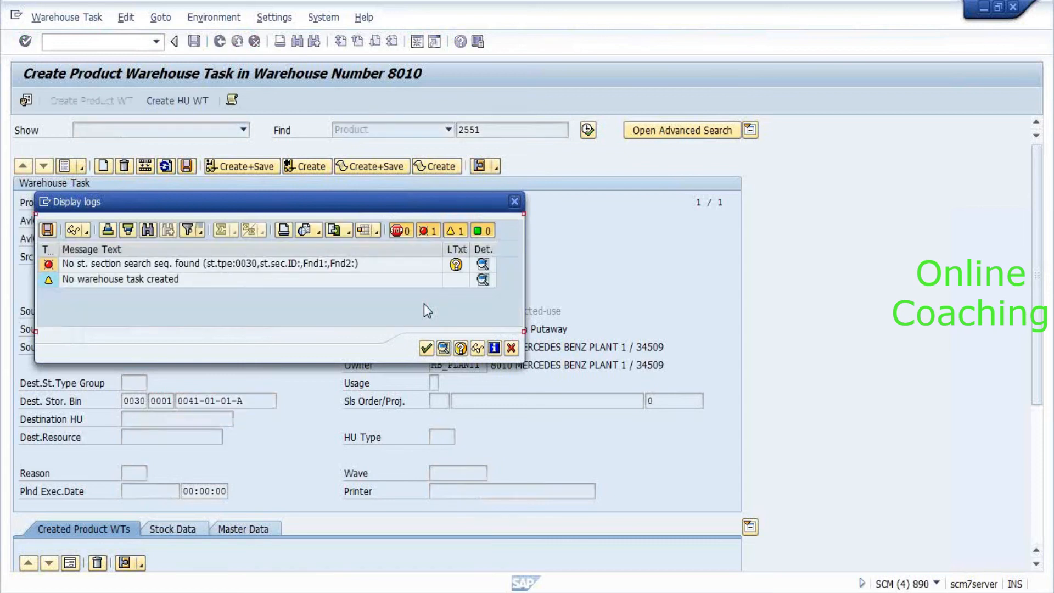
Review the creation log's destination defaults, standard putaway and capacity check messages, then close it.
{"action": "key", "text": "Return"}
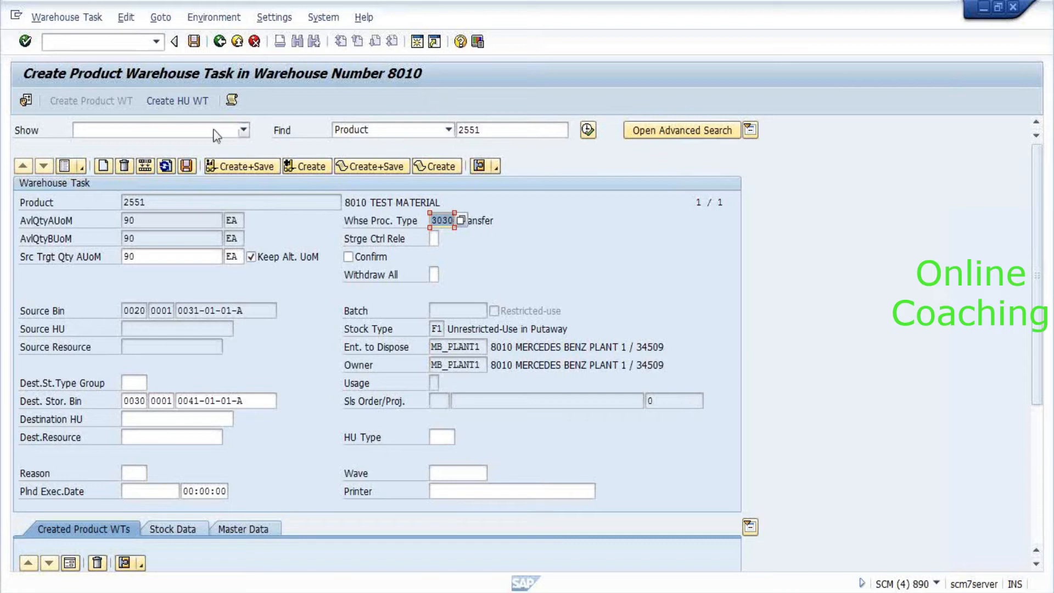
{"action": "left_click", "coordinate": [233, 103]}
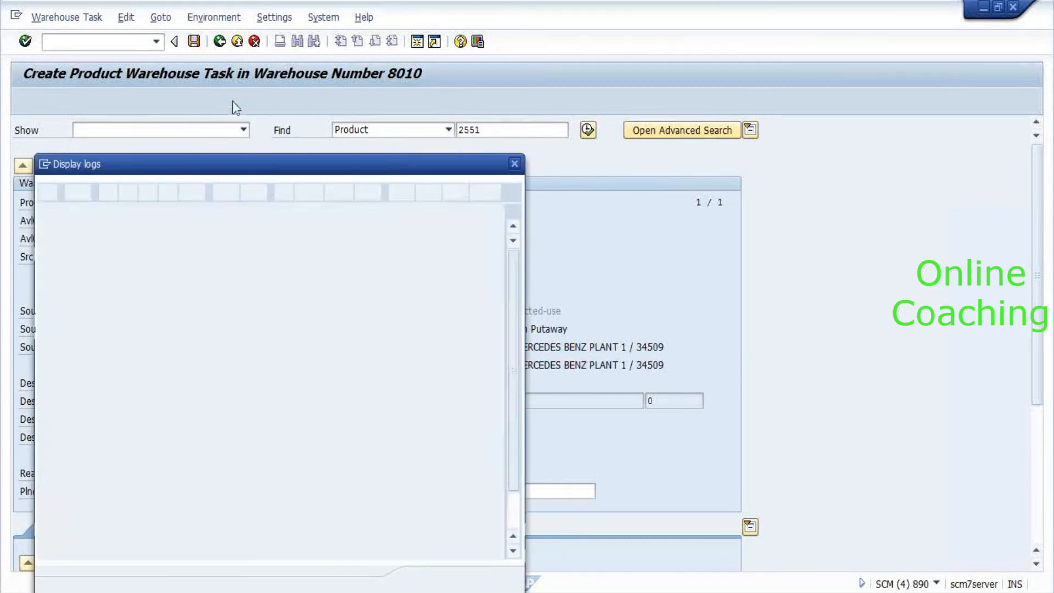
{"action": "left_click", "coordinate": [267, 401]}
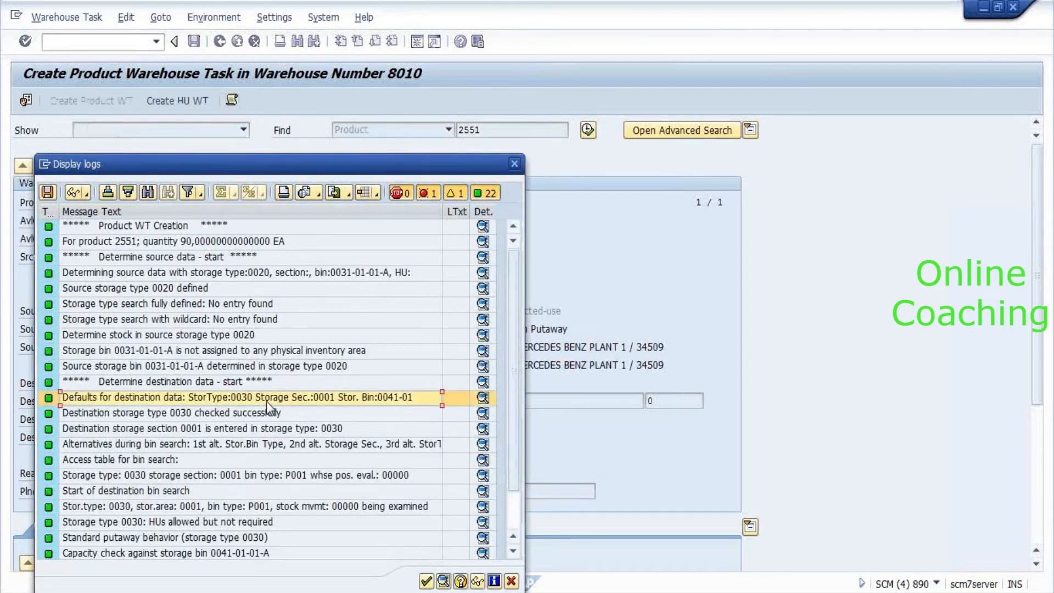
{"action": "scroll", "coordinate": [266, 401], "scroll_direction": "down", "scroll_amount": 1}
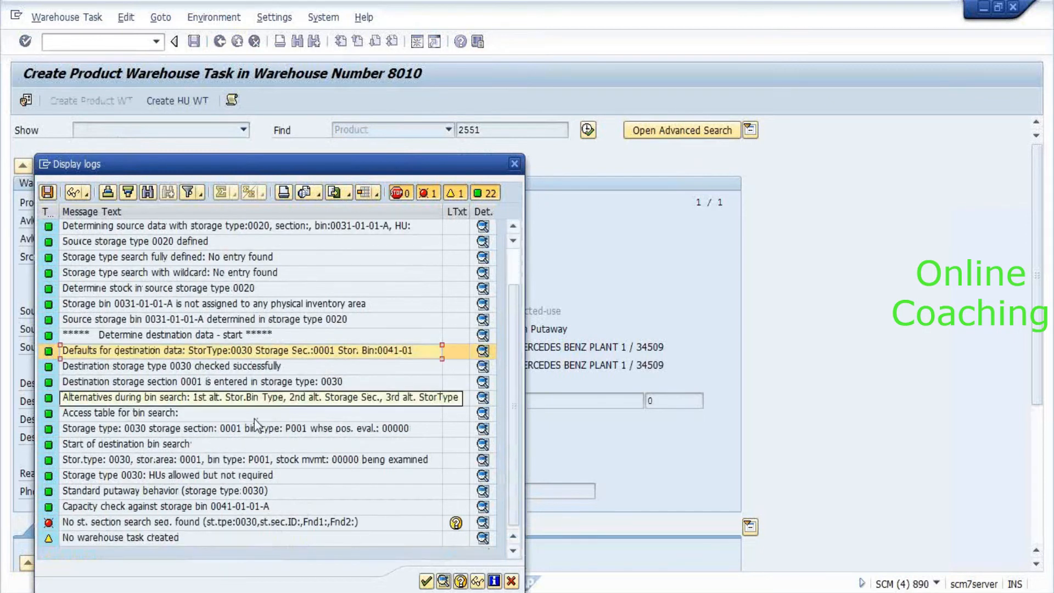
{"action": "left_click", "coordinate": [177, 491]}
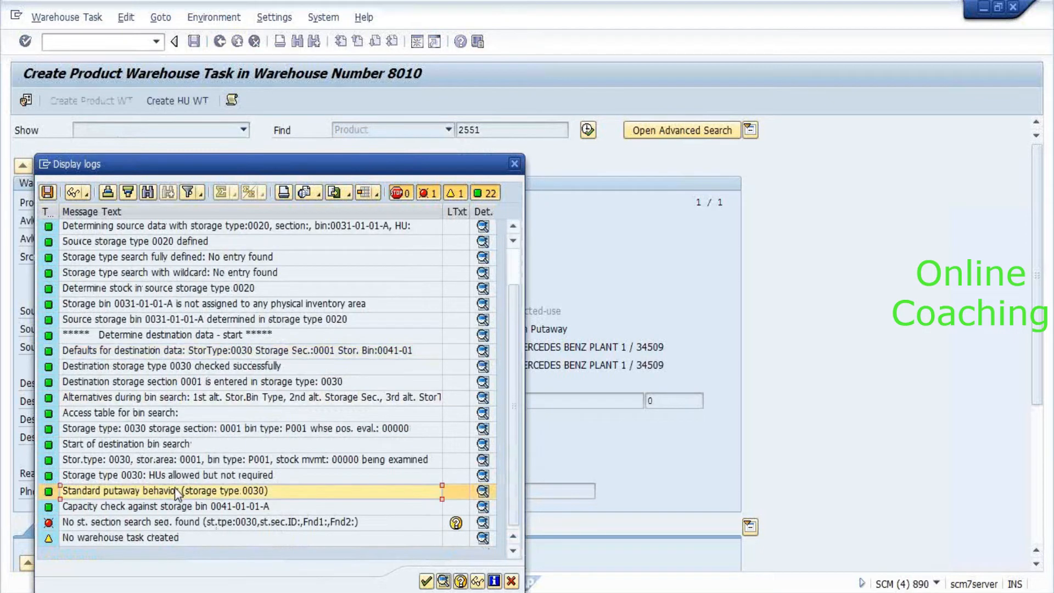
{"action": "left_click", "coordinate": [173, 512]}
{"action": "left_click", "coordinate": [203, 565]}
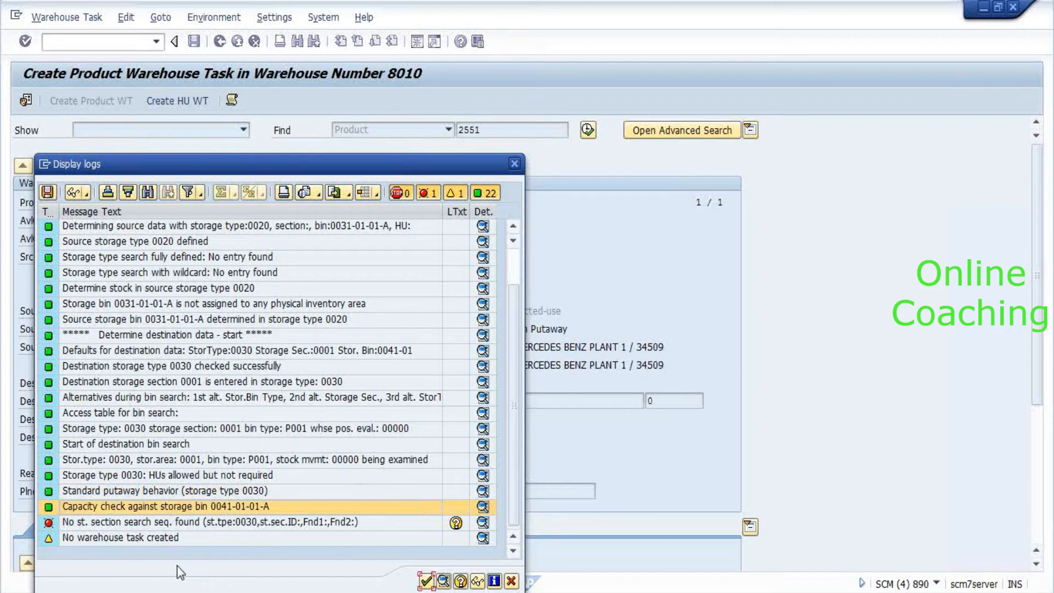
{"action": "left_click", "coordinate": [518, 168]}
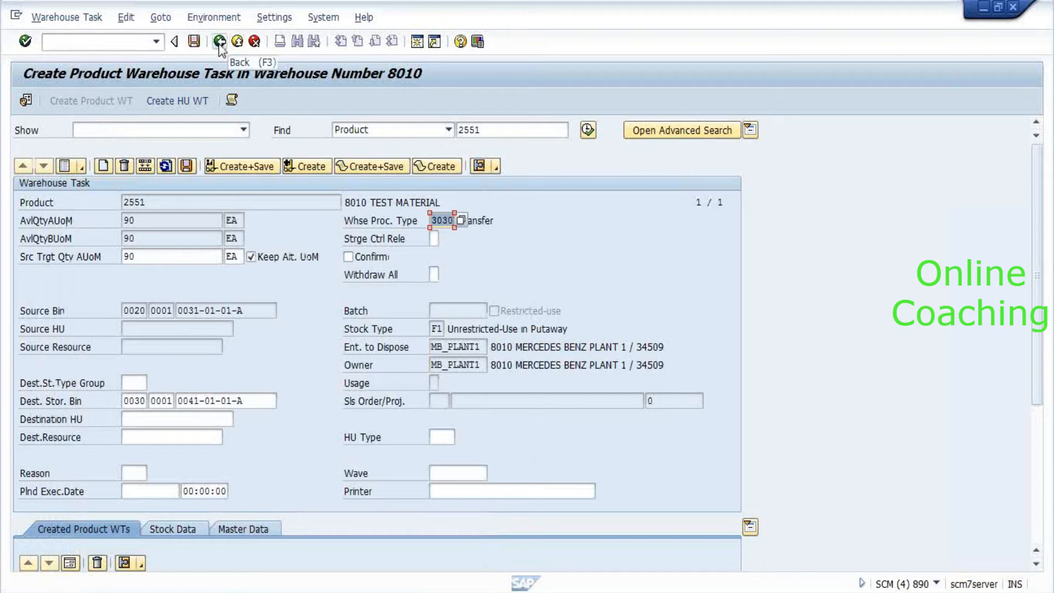
Back in the IMG, expand Storage Section Search and execute Maintain Storage Section Search Sequence.
{"action": "key", "text": "alt+Tab"}
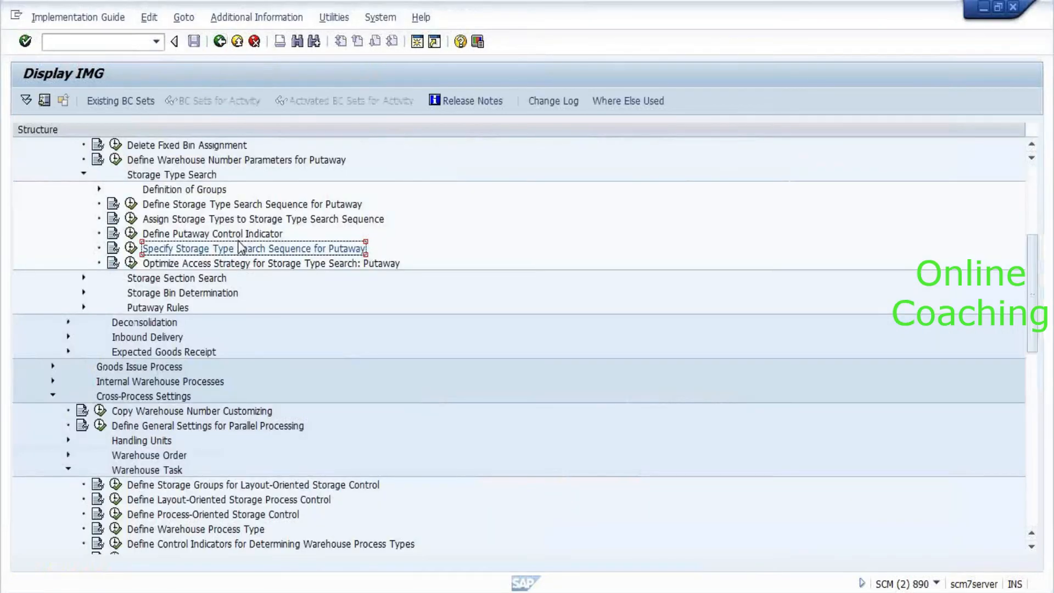
{"action": "scroll", "coordinate": [240, 248], "scroll_direction": "down", "scroll_amount": 3}
{"action": "double_click", "coordinate": [175, 174]}
{"action": "key", "text": "Down"}
{"action": "key", "text": "Down"}
{"action": "key", "text": "Left"}
{"action": "key", "text": "Return"}
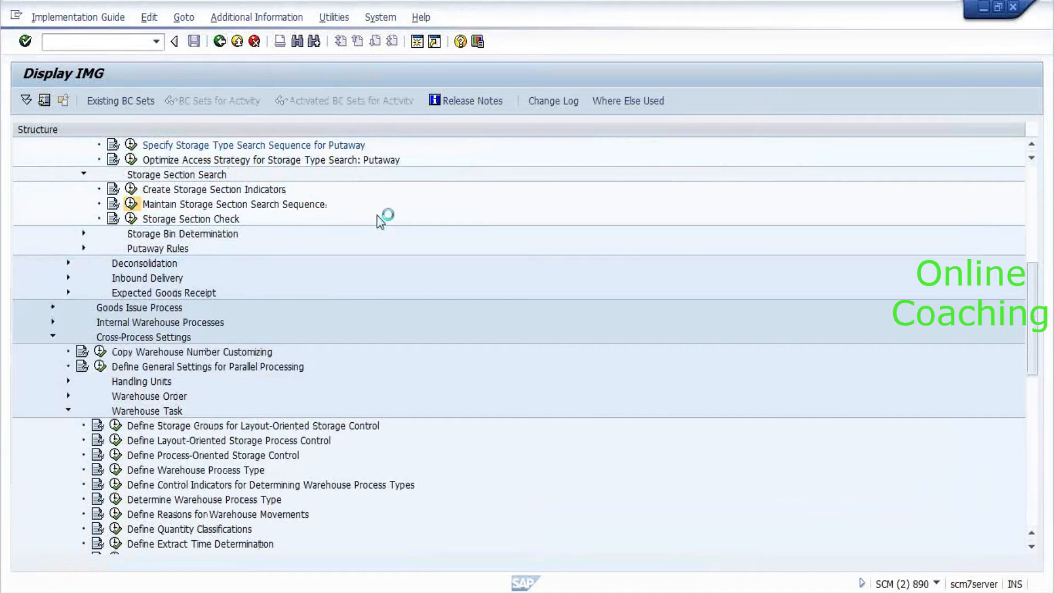
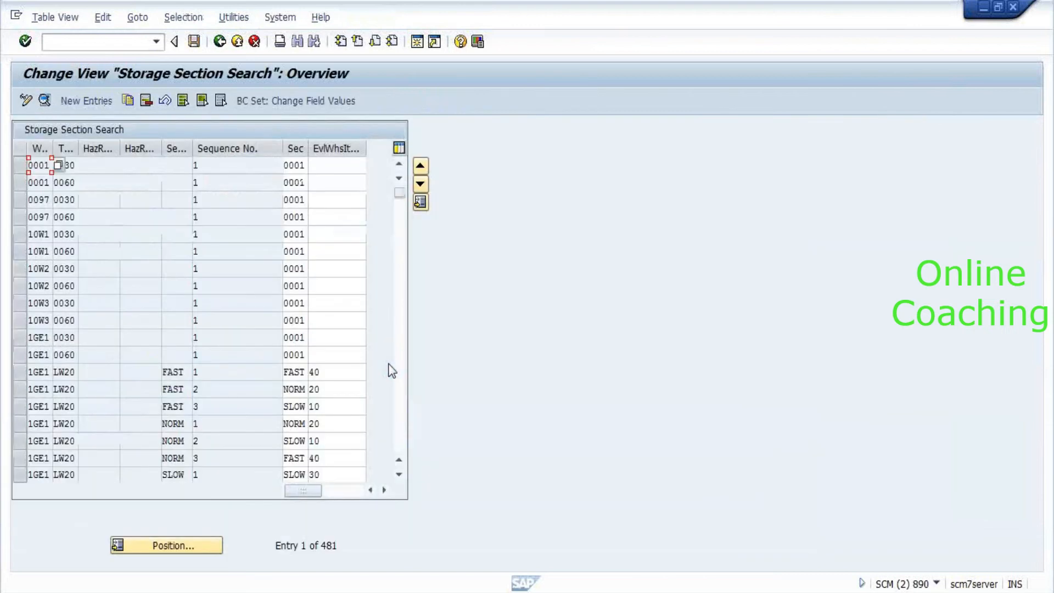
Jump to the AKW1 entries and start a new entry for warehouse 8010, storage type 0030.
{"action": "left_click", "coordinate": [156, 548]}
{"action": "type", "text": "a"}
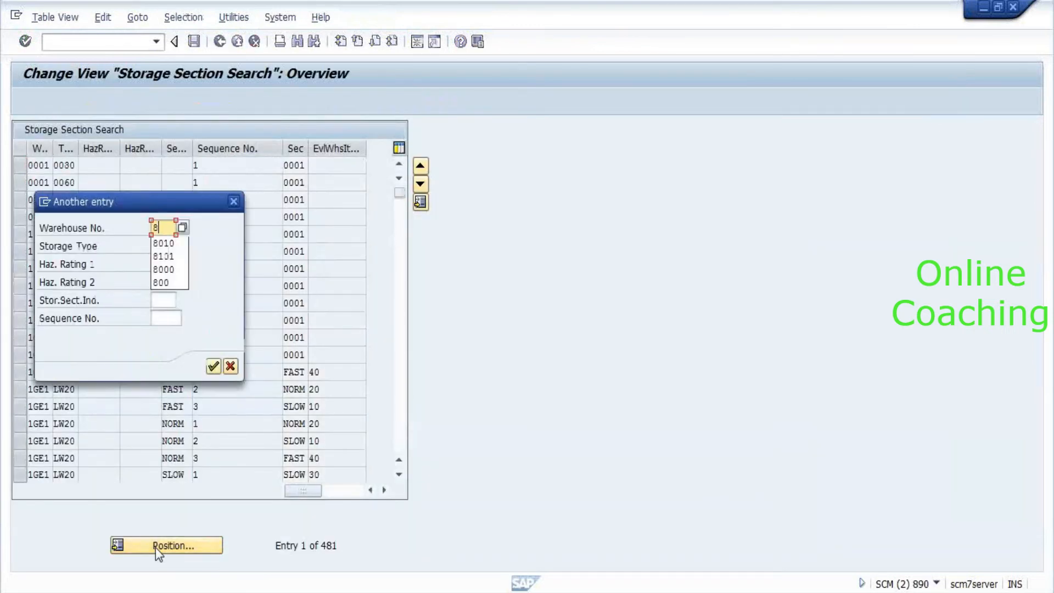
{"action": "key", "text": "Return"}
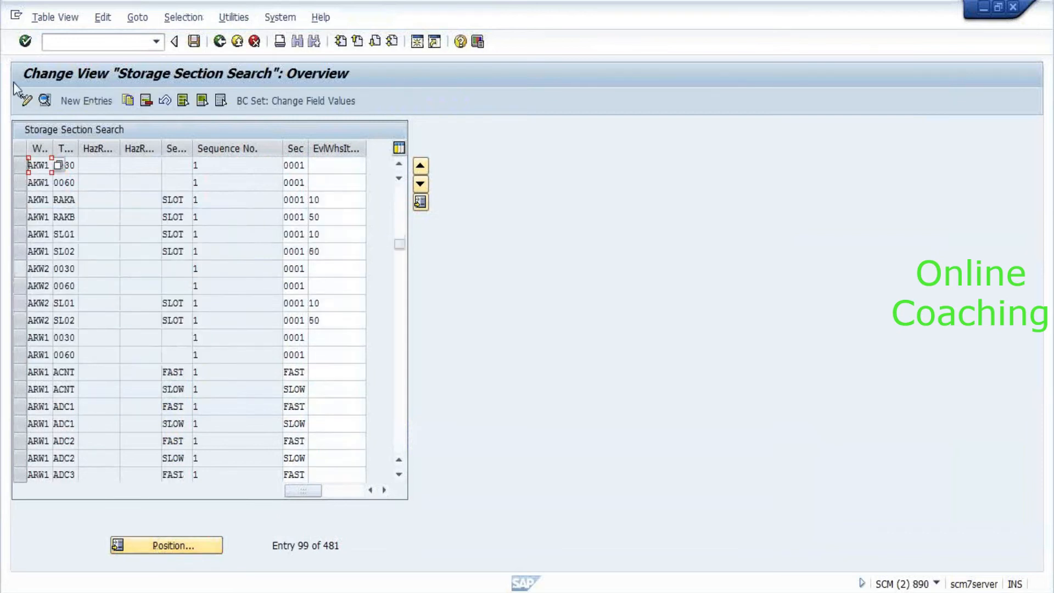
{"action": "left_click", "coordinate": [87, 101]}
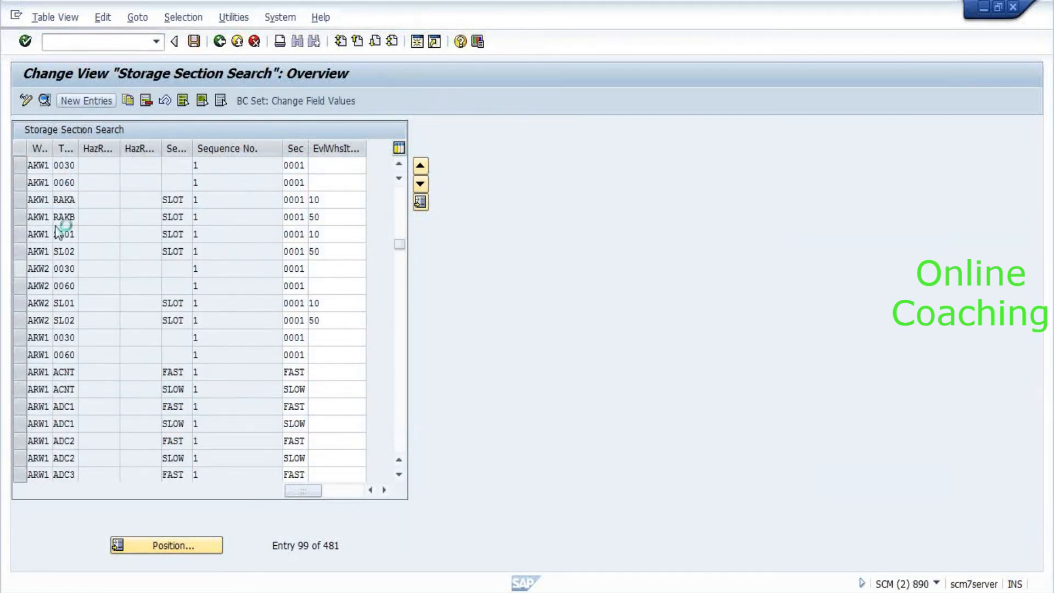
{"action": "type", "text": "8010"}
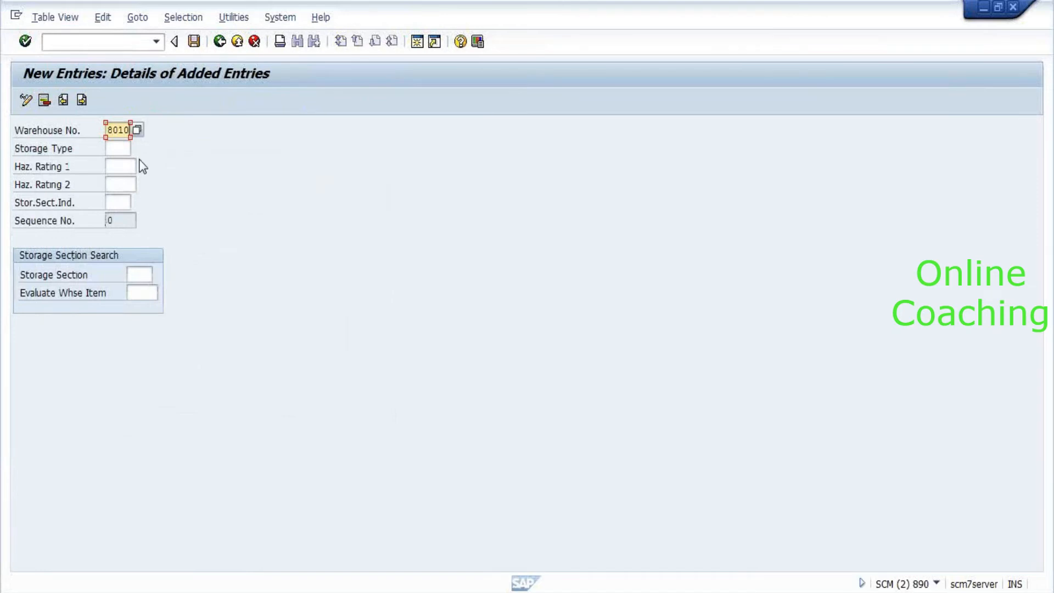
{"action": "key", "text": "Tab"}
{"action": "type", "text": "0030"}
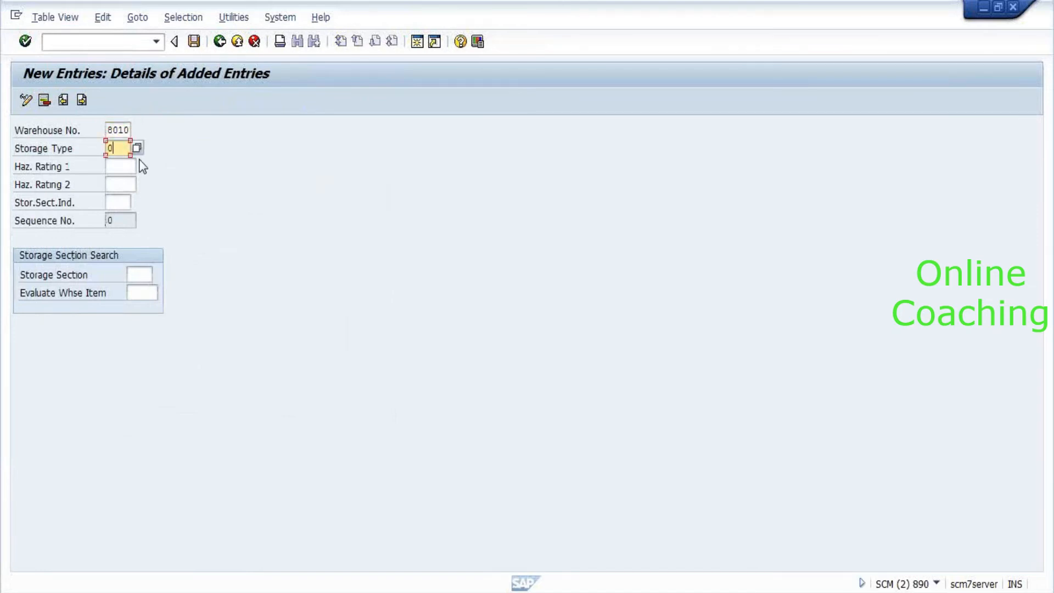
{"action": "key", "text": "Tab"}
{"action": "key", "text": "Tab"}
{"action": "key", "text": "Tab"}
{"action": "key", "text": "Tab"}
{"action": "key", "text": "Tab"}
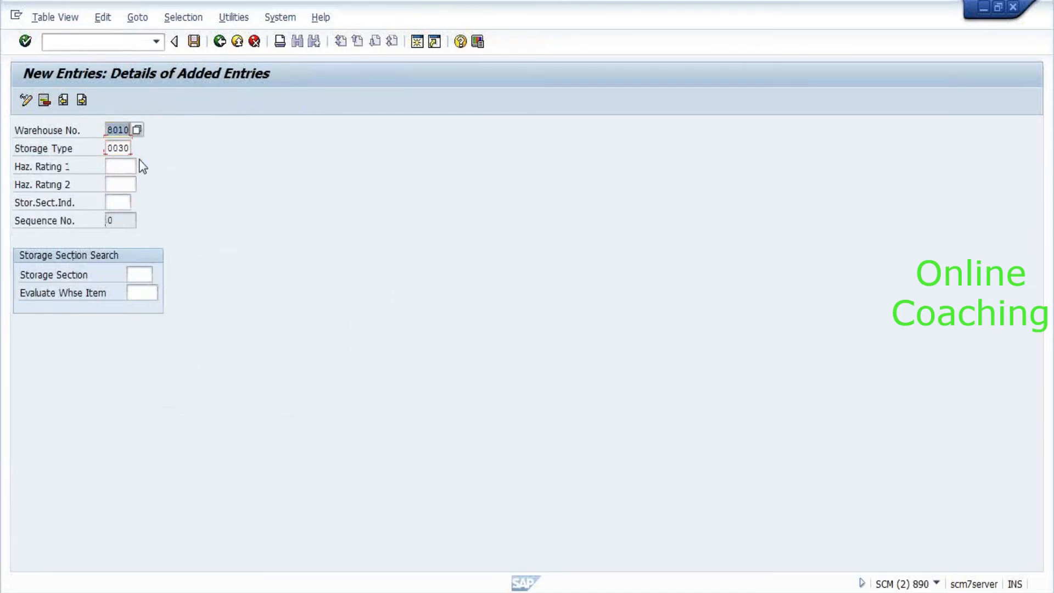
{"action": "key", "text": "Tab"}
{"action": "key", "text": "Tab"}
{"action": "key", "text": "Tab"}
{"action": "key", "text": "Tab"}
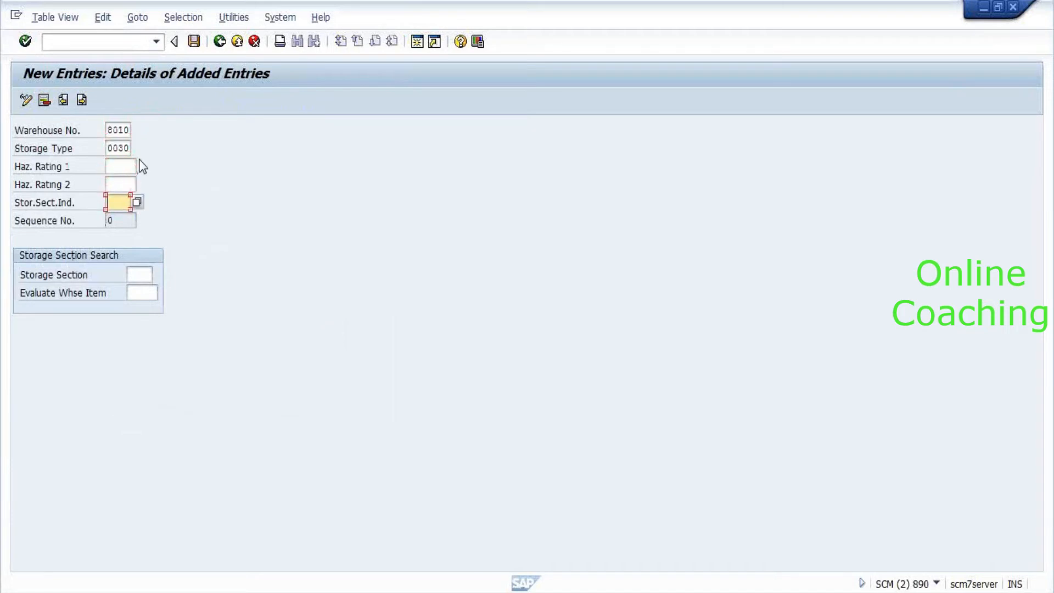
Pick storage section 0001, save the entry under the customizing request, and return to the tree.
{"action": "key", "text": "Return"}
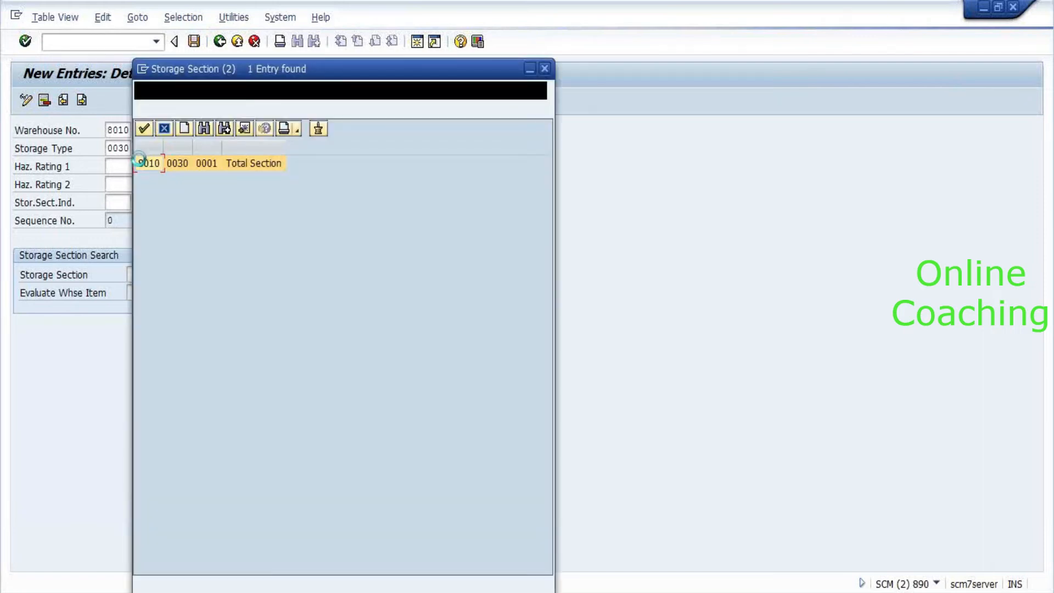
{"action": "double_click", "coordinate": [139, 161]}
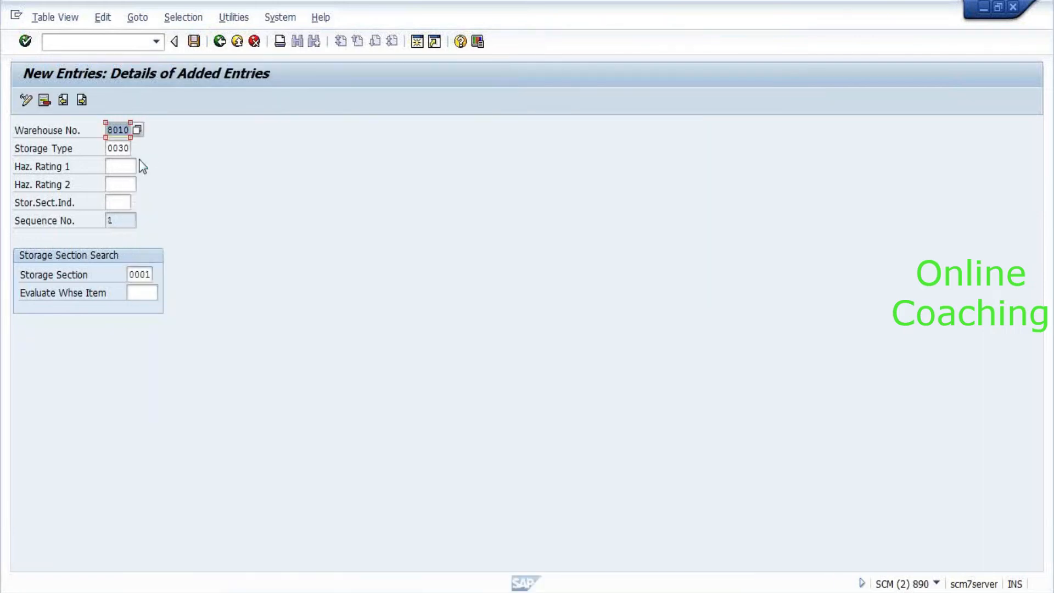
{"action": "left_click", "coordinate": [199, 44]}
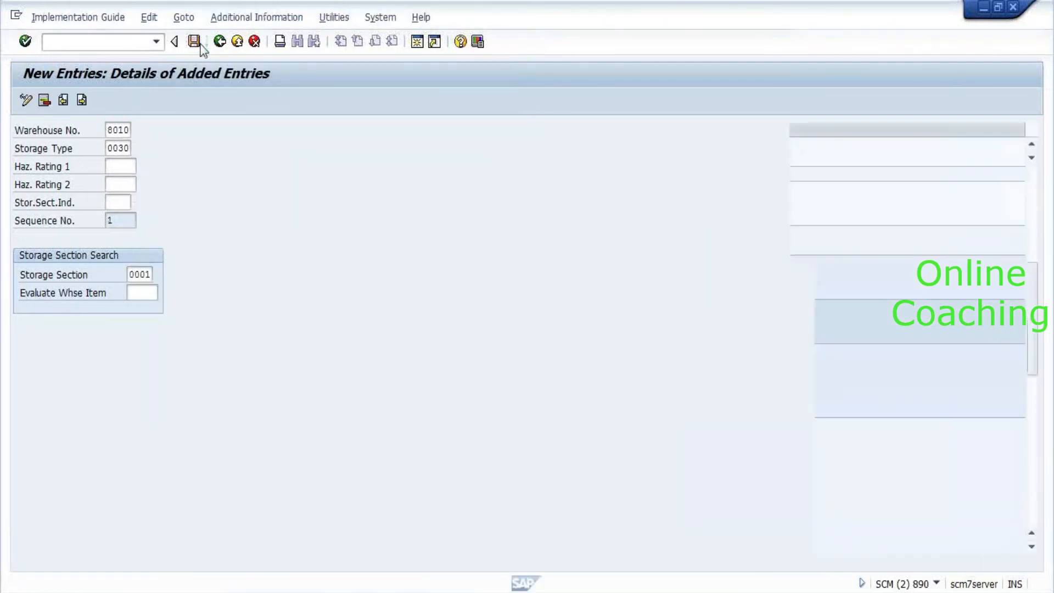
{"action": "key", "text": "Return"}
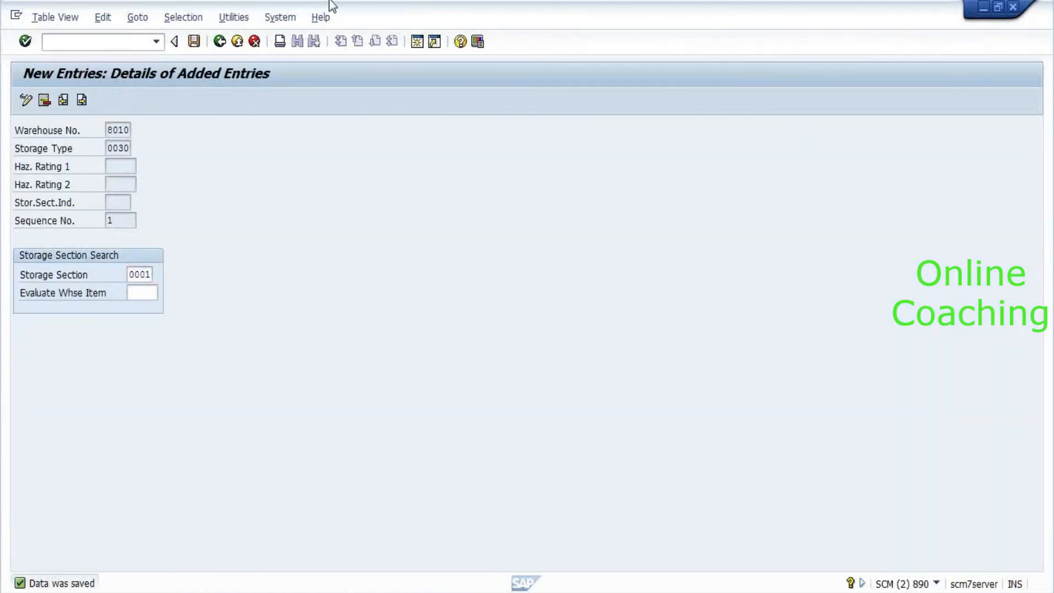
{"action": "key", "text": "F3"}
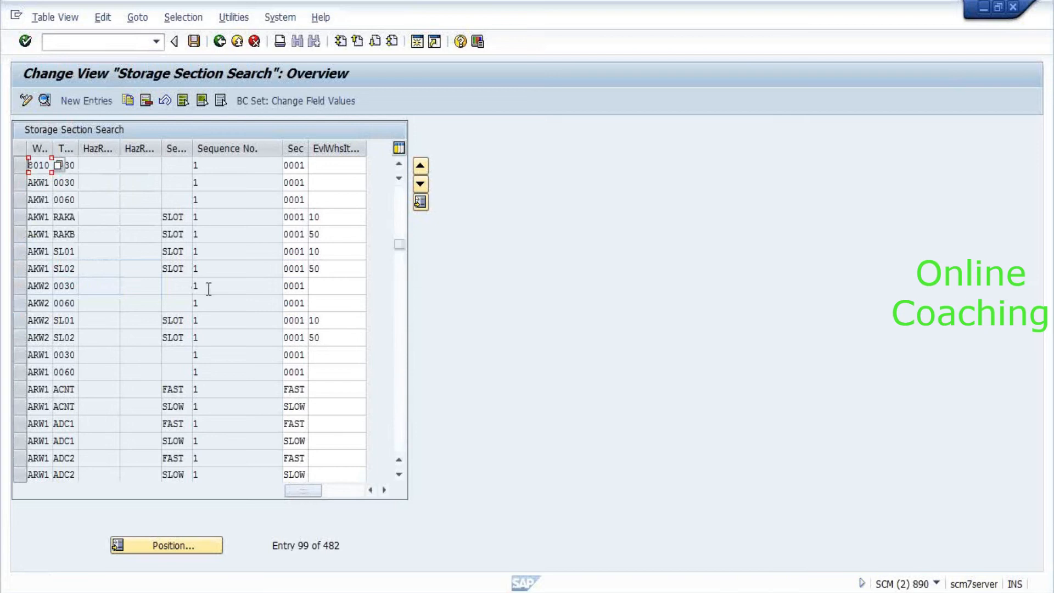
{"action": "key", "text": "F3"}
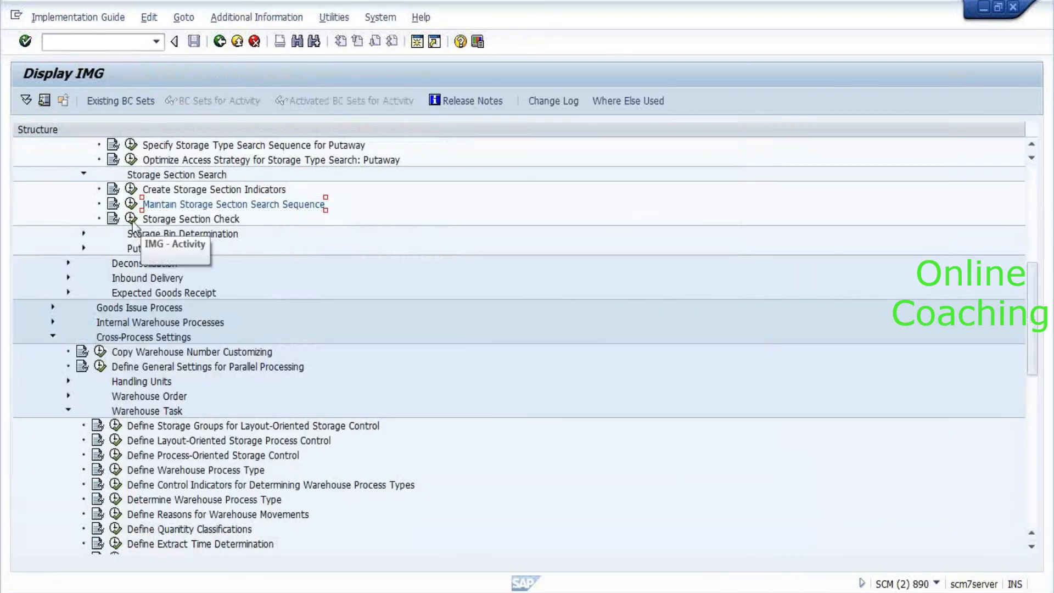
Check the storage section check table at warehouse 8010, where storage type 0030 has determination and check.
{"action": "left_click", "coordinate": [132, 220]}
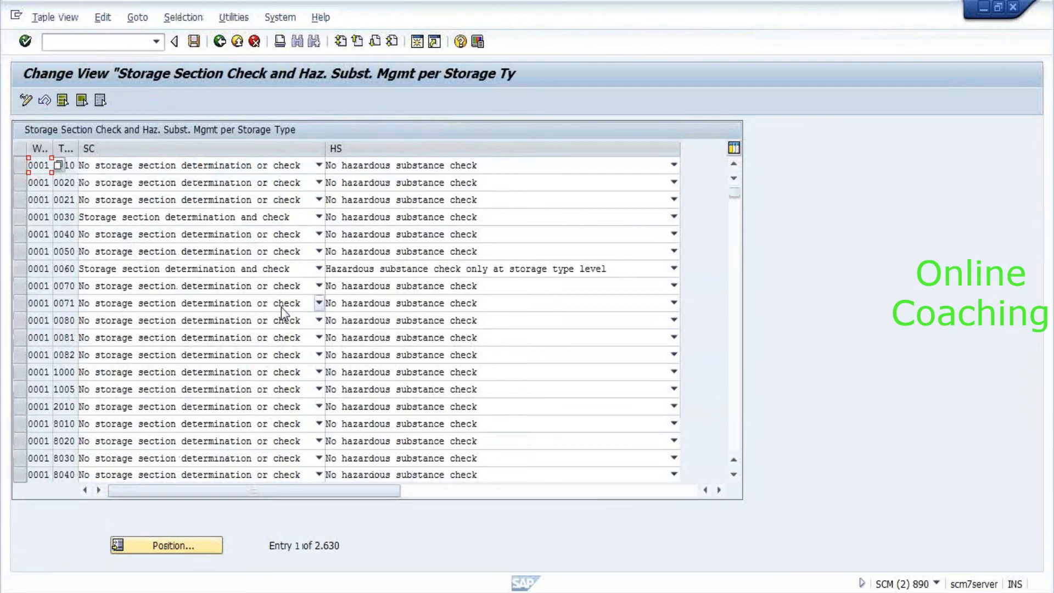
{"action": "left_click", "coordinate": [173, 545]}
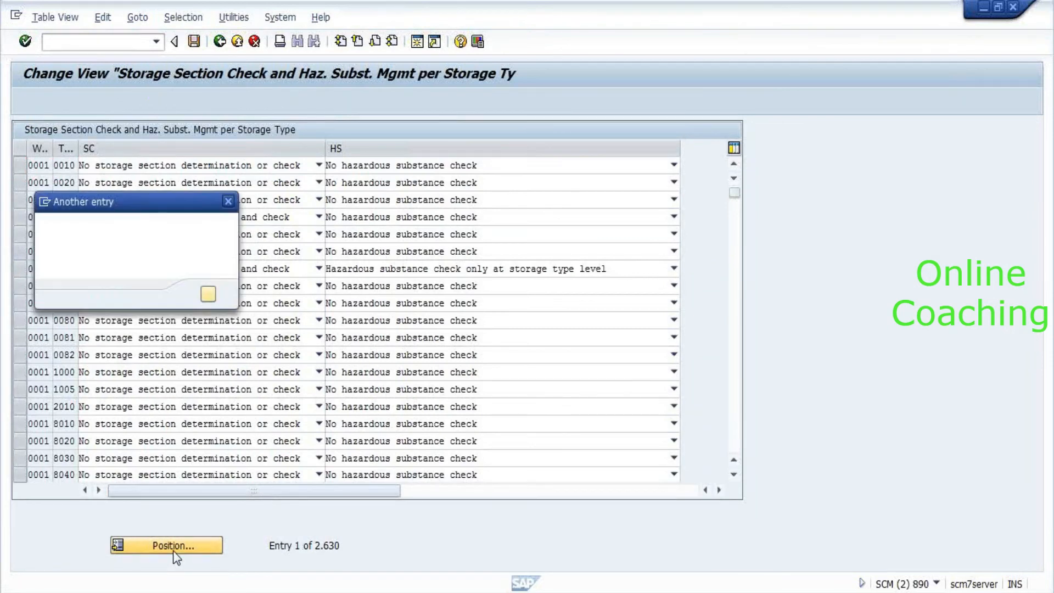
{"action": "type", "text": "8010"}
{"action": "key", "text": "Return"}
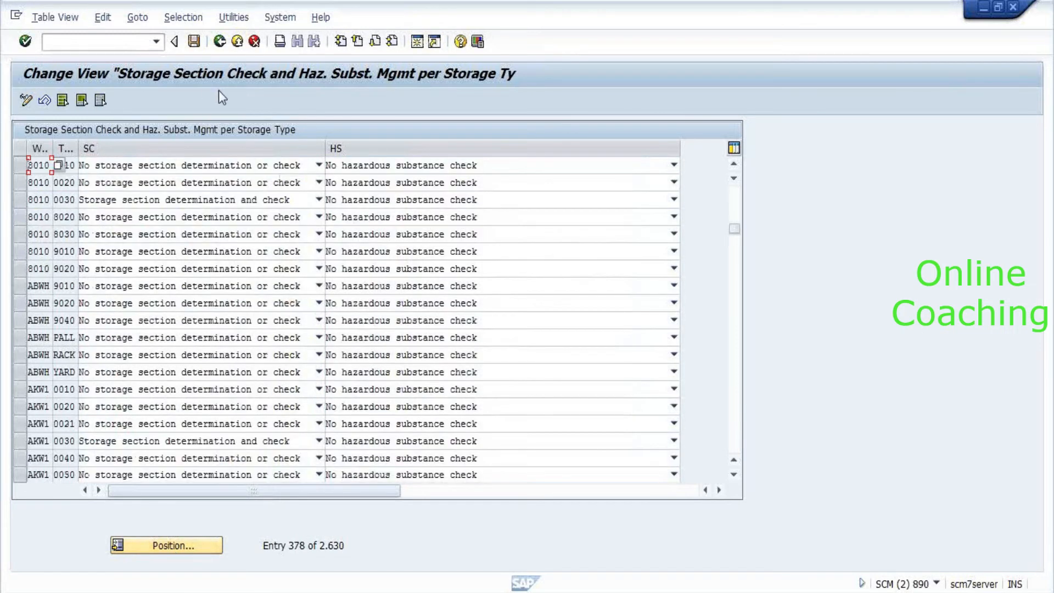
{"action": "left_click", "coordinate": [220, 43]}
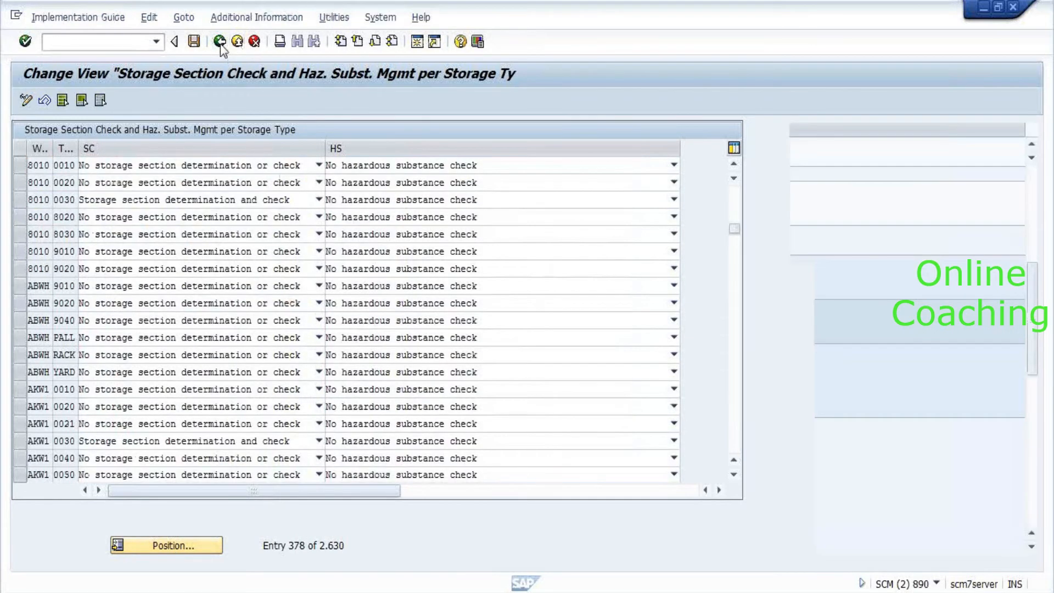
{"action": "key", "text": "alt+Tab"}
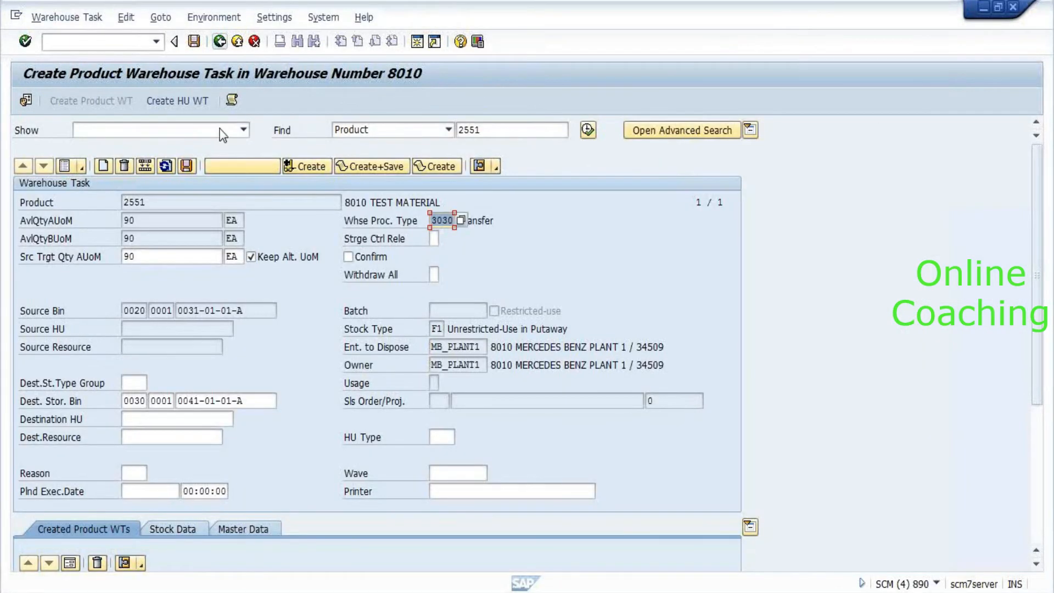
Restart the /n/scwm/adprod create product warehouse task transaction.
{"action": "left_click", "coordinate": [104, 38]}
{"action": "left_click", "coordinate": [157, 41]}
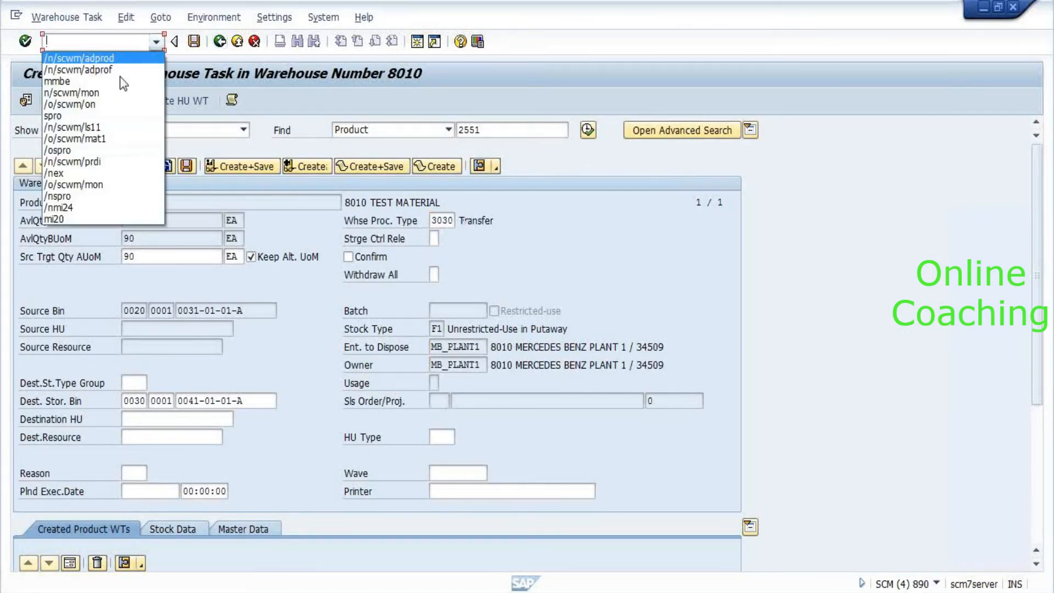
{"action": "left_click", "coordinate": [114, 57]}
{"action": "key", "text": "Return"}
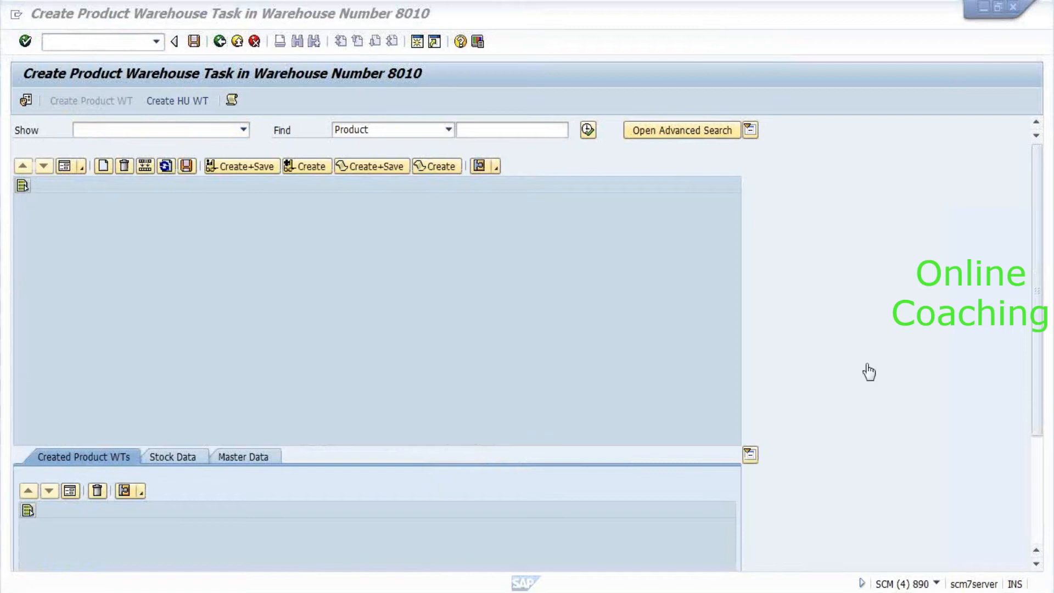
{"action": "left_click_drag", "start_coordinate": [867, 367], "coordinate": [949, 413]}
Search for product 2551 and show its 90 EA stock in bin 0031-01-01-A as a form.
{"action": "left_click", "coordinate": [523, 134]}
{"action": "key", "text": "Down"}
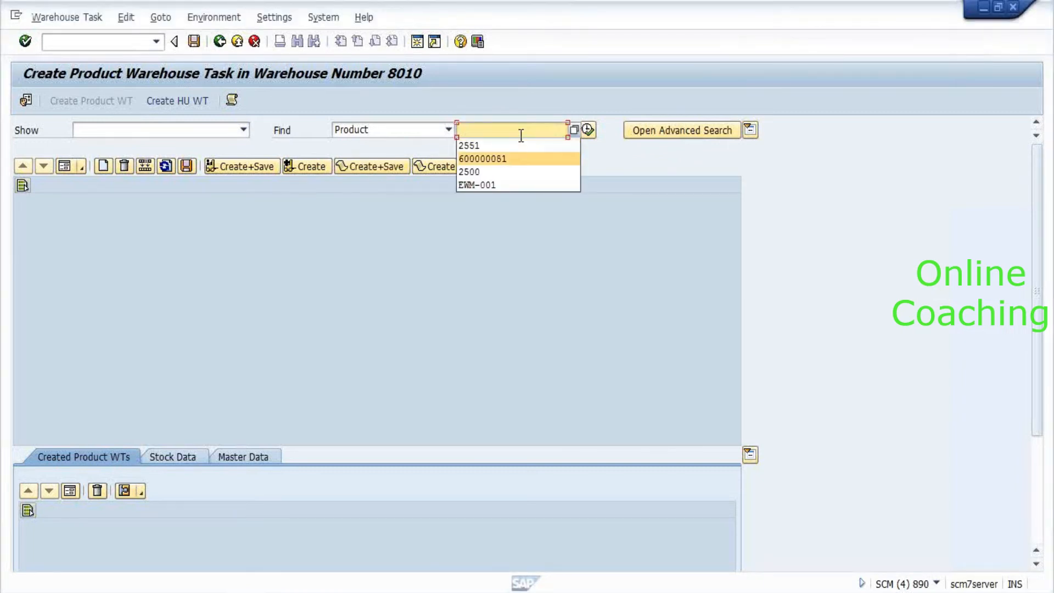
{"action": "key", "text": "Return"}
{"action": "key", "text": "BackSpace"}
{"action": "key", "text": "BackSpace"}
{"action": "key", "text": "BackSpace"}
{"action": "key", "text": "BackSpace"}
{"action": "key", "text": "BackSpace"}
{"action": "key", "text": "BackSpace"}
{"action": "key", "text": "BackSpace"}
{"action": "key", "text": "BackSpace"}
{"action": "key", "text": "BackSpace"}
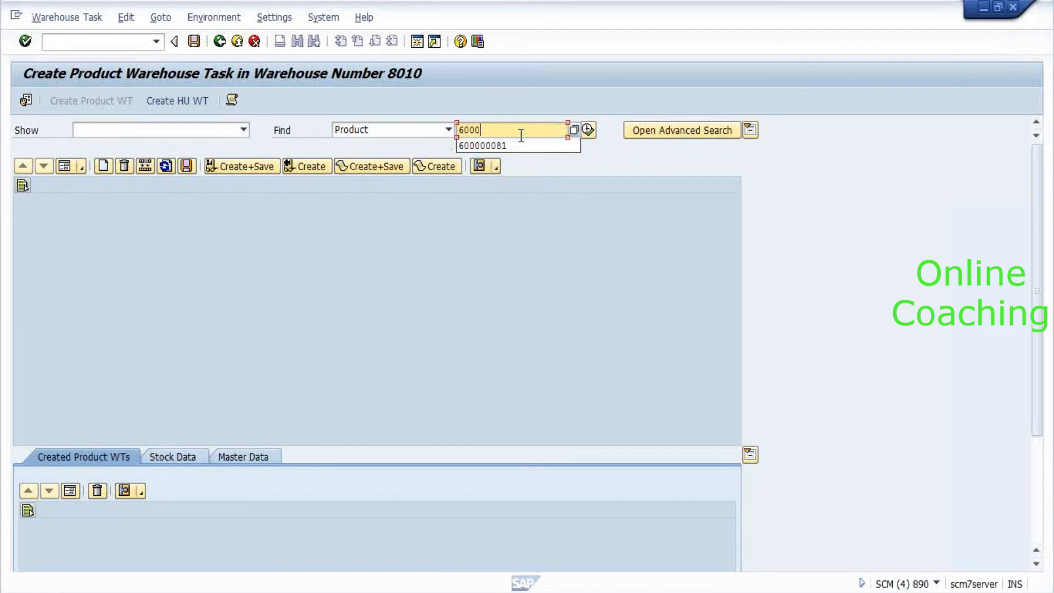
{"action": "key", "text": "Down"}
{"action": "key", "text": "Return"}
{"action": "key", "text": "Return"}
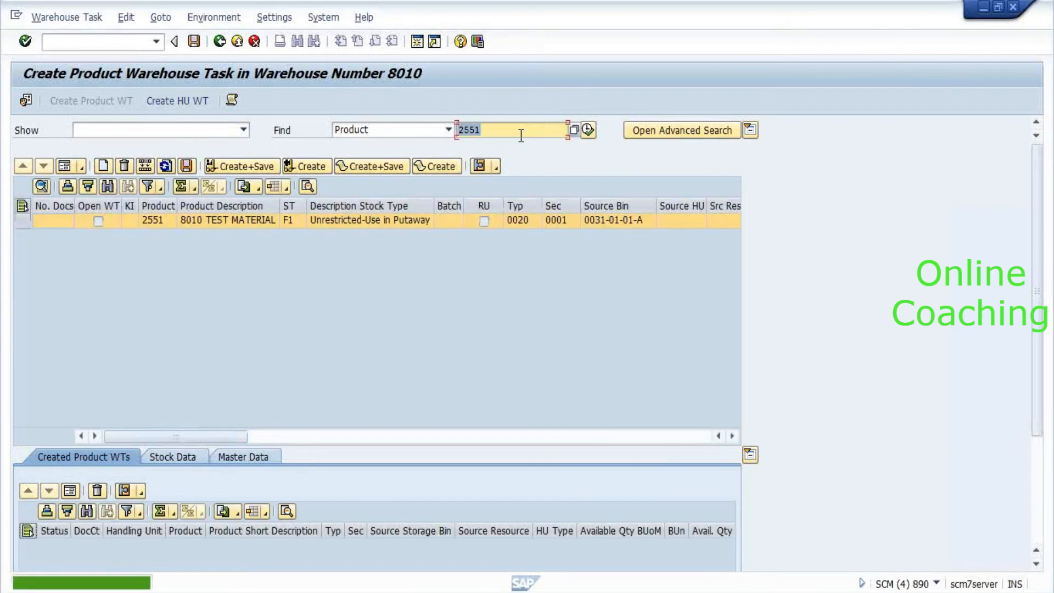
{"action": "left_click", "coordinate": [64, 167]}
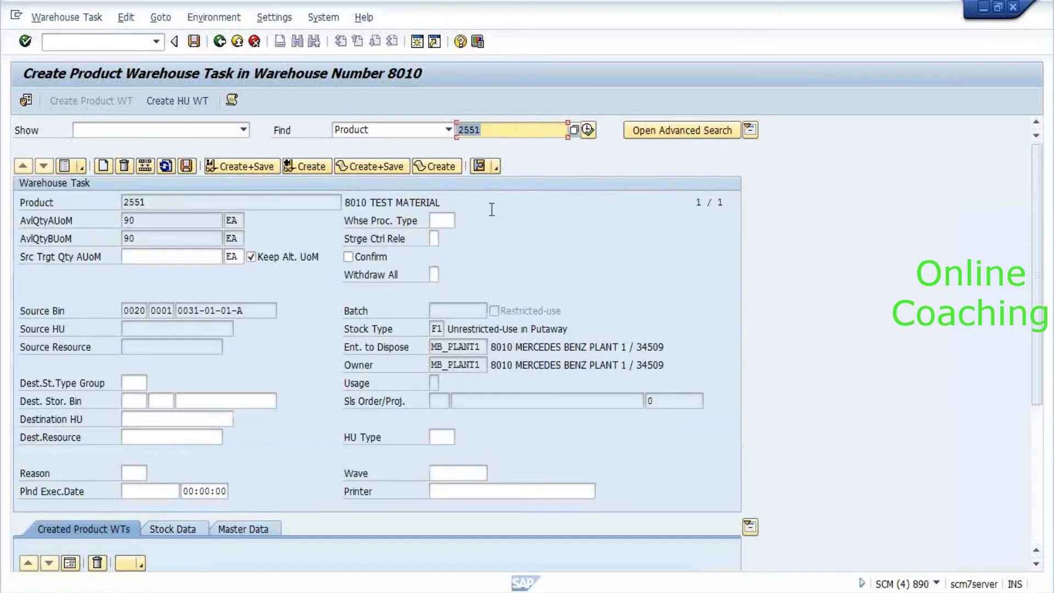
Set warehouse process type 3030, retry creation, and enter a quantity of 90 EA.
{"action": "left_click", "coordinate": [444, 220]}
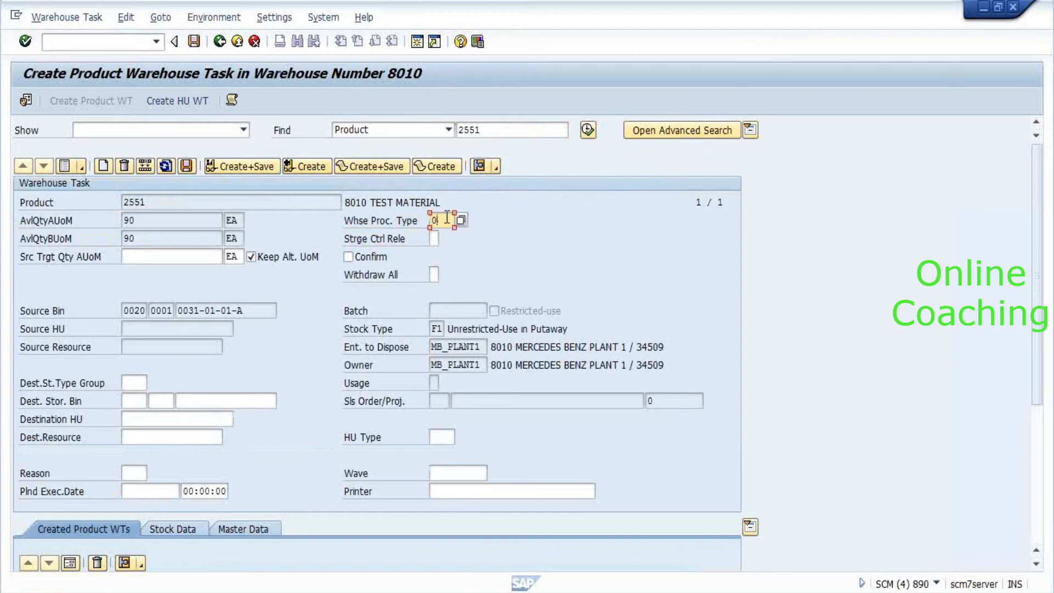
{"action": "left_click", "coordinate": [443, 236]}
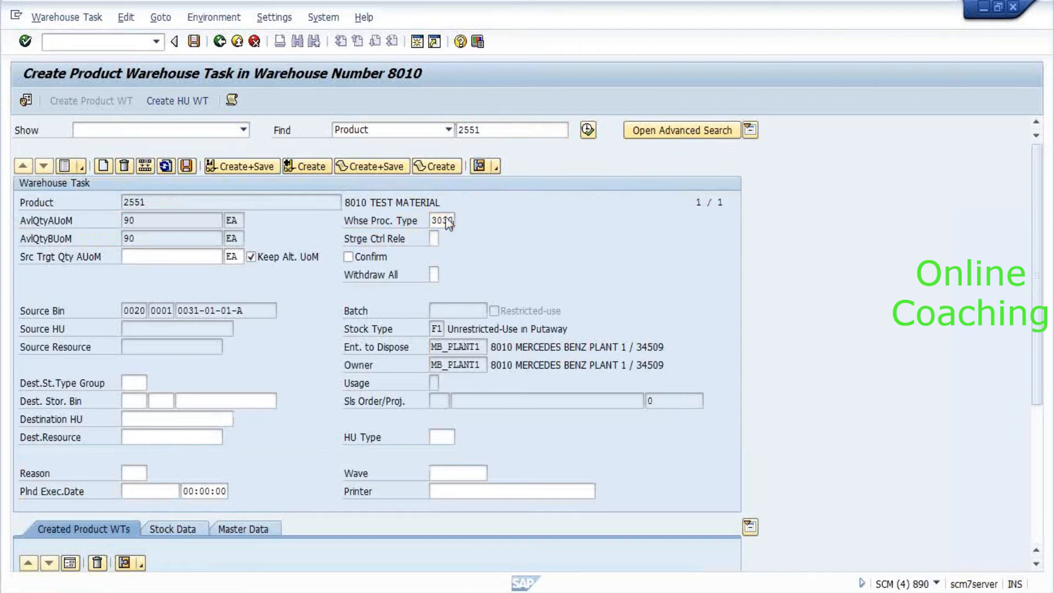
{"action": "left_click", "coordinate": [316, 167]}
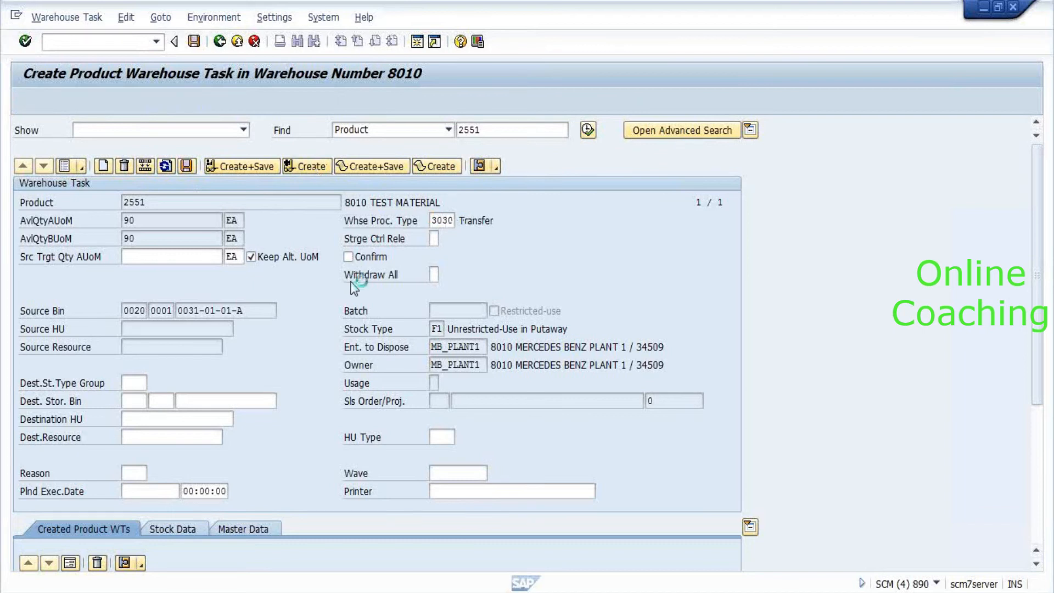
{"action": "key", "text": "Return"}
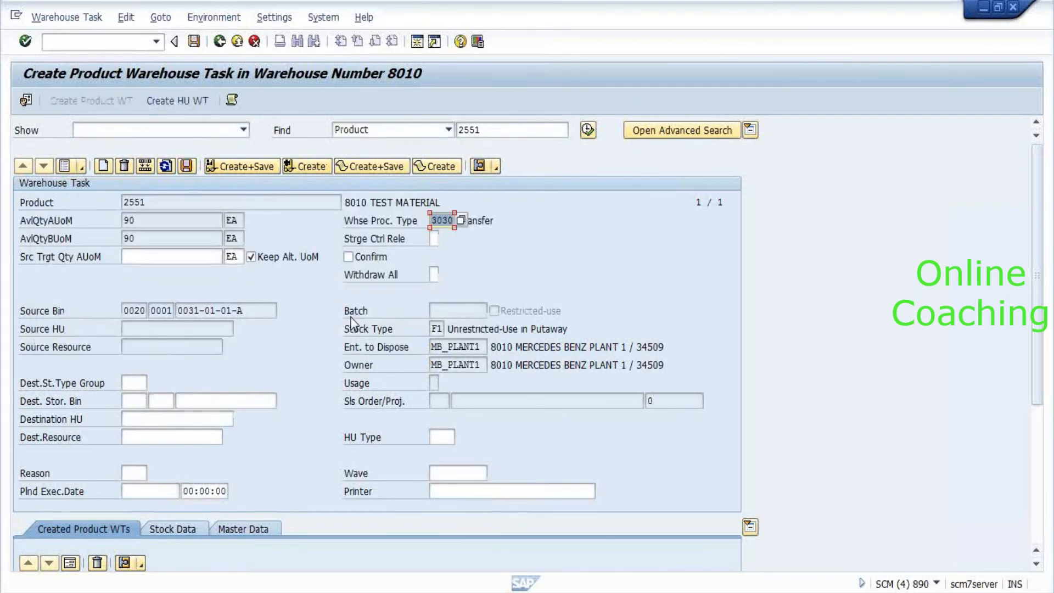
{"action": "left_click", "coordinate": [163, 257]}
{"action": "type", "text": "90"}
{"action": "key", "text": "Return"}
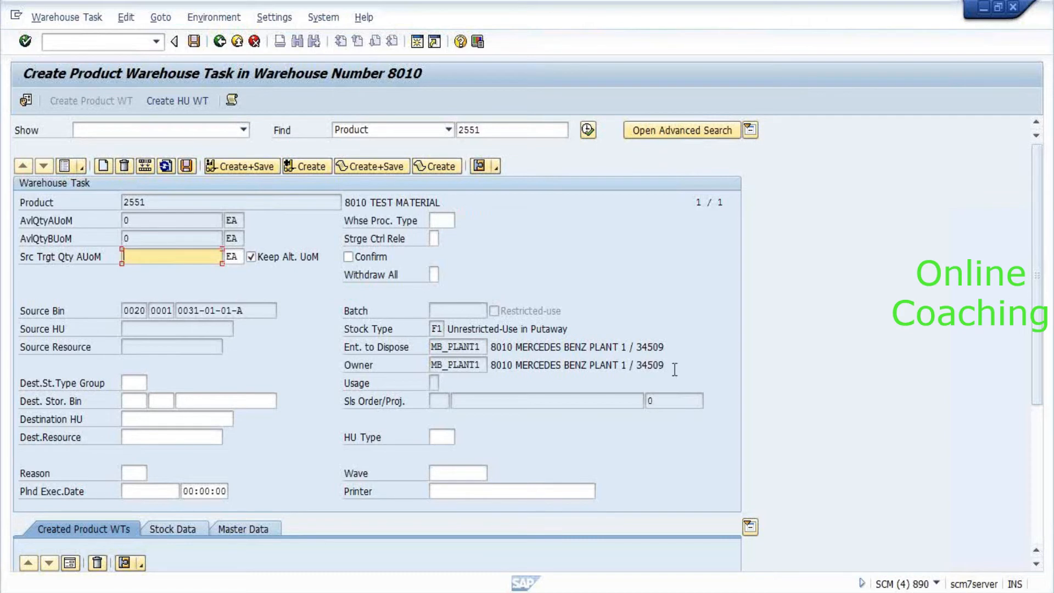
Open the product 2551 warehouse task row as a detail form and set destination storage type 0030.
{"action": "scroll", "coordinate": [764, 346], "scroll_direction": "down", "scroll_amount": 2}
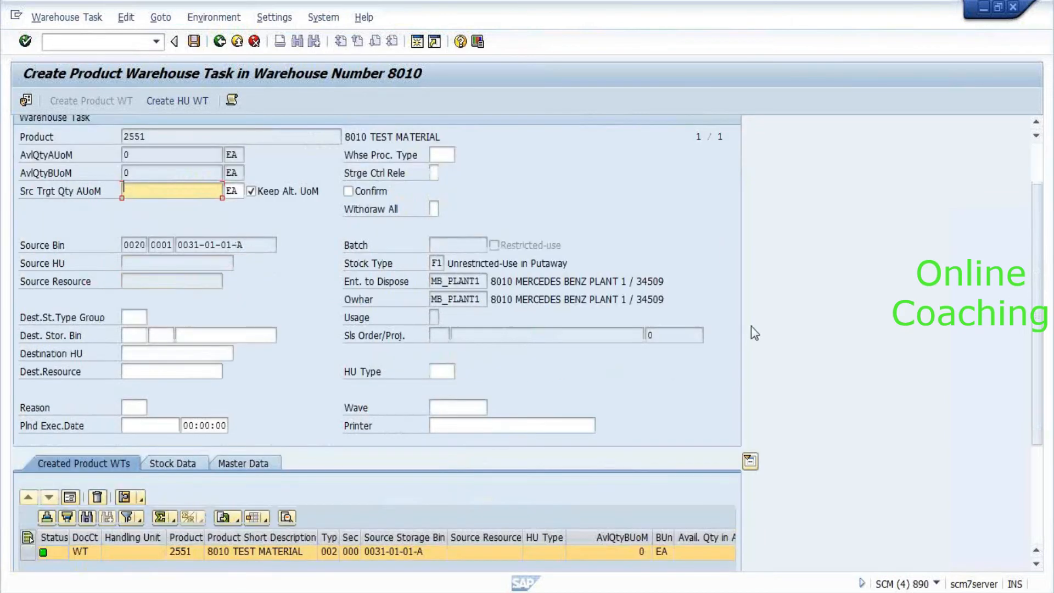
{"action": "scroll", "coordinate": [752, 327], "scroll_direction": "down", "scroll_amount": 3}
{"action": "left_click", "coordinate": [395, 455]}
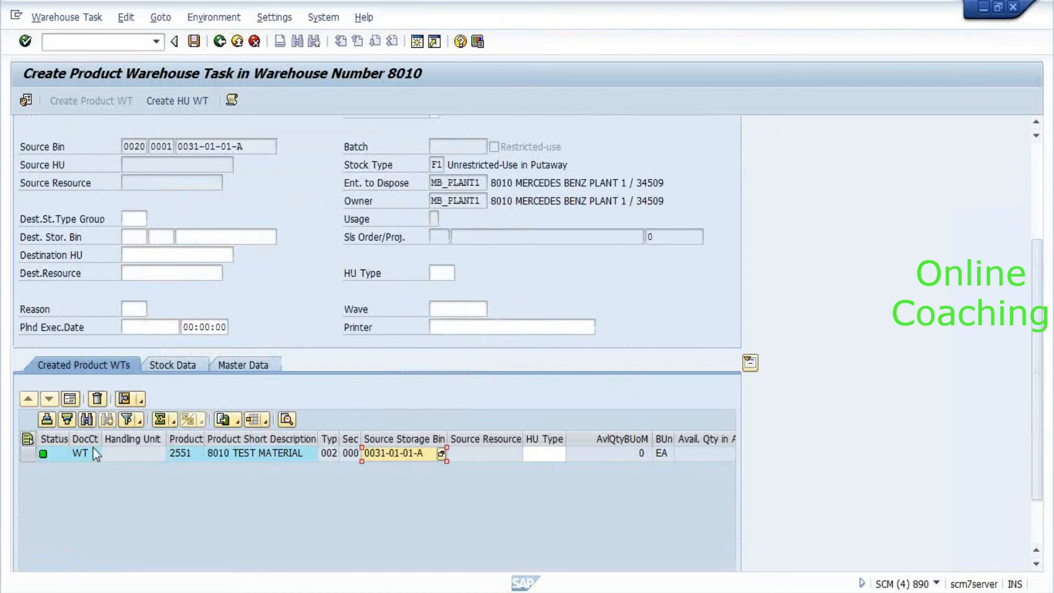
{"action": "left_click", "coordinate": [27, 454]}
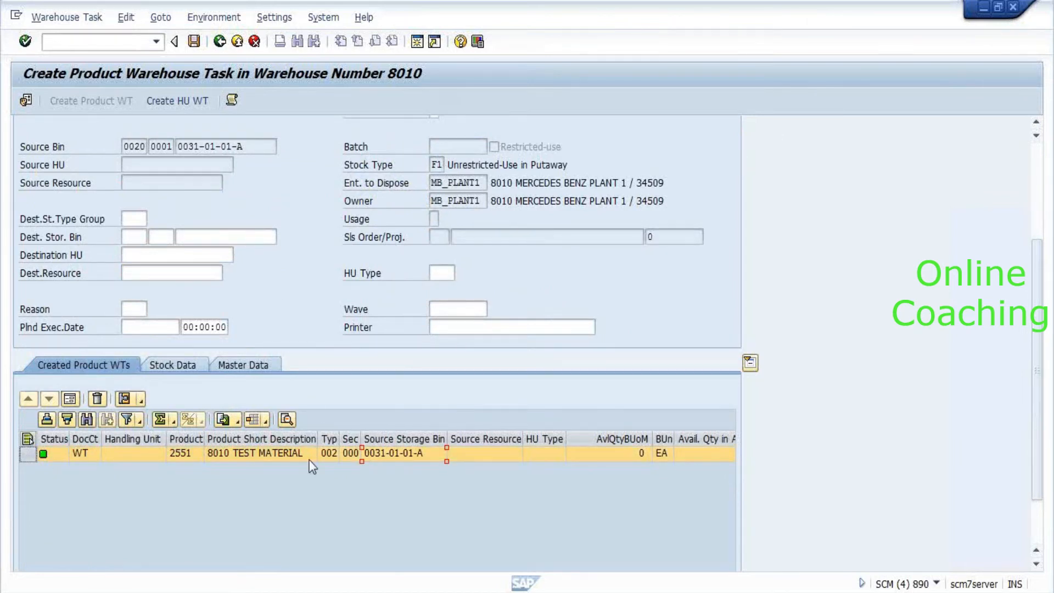
{"action": "left_click", "coordinate": [71, 400]}
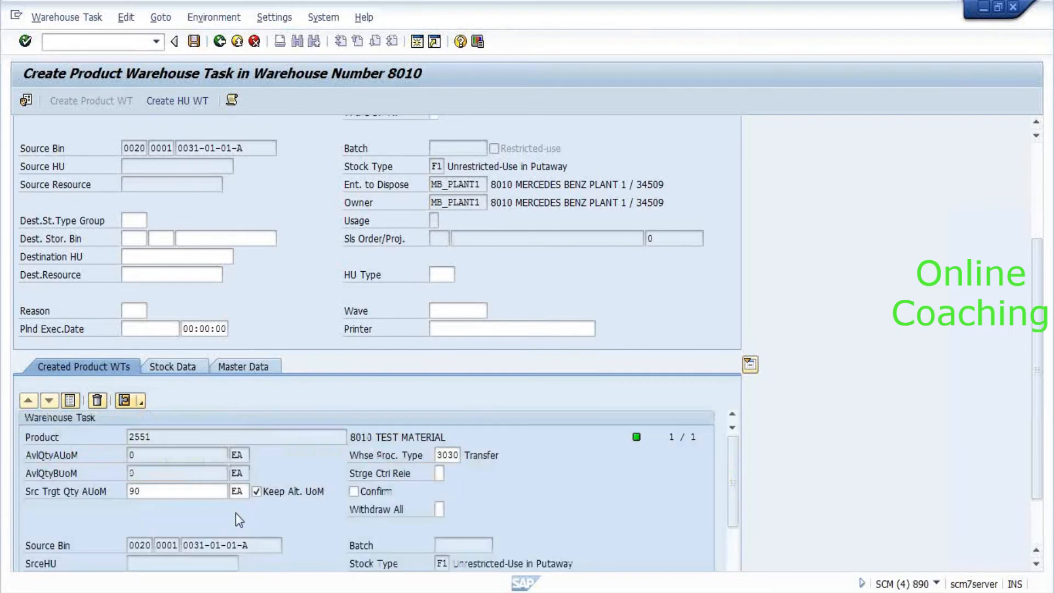
{"action": "scroll", "coordinate": [235, 513], "scroll_direction": "down", "scroll_amount": 3}
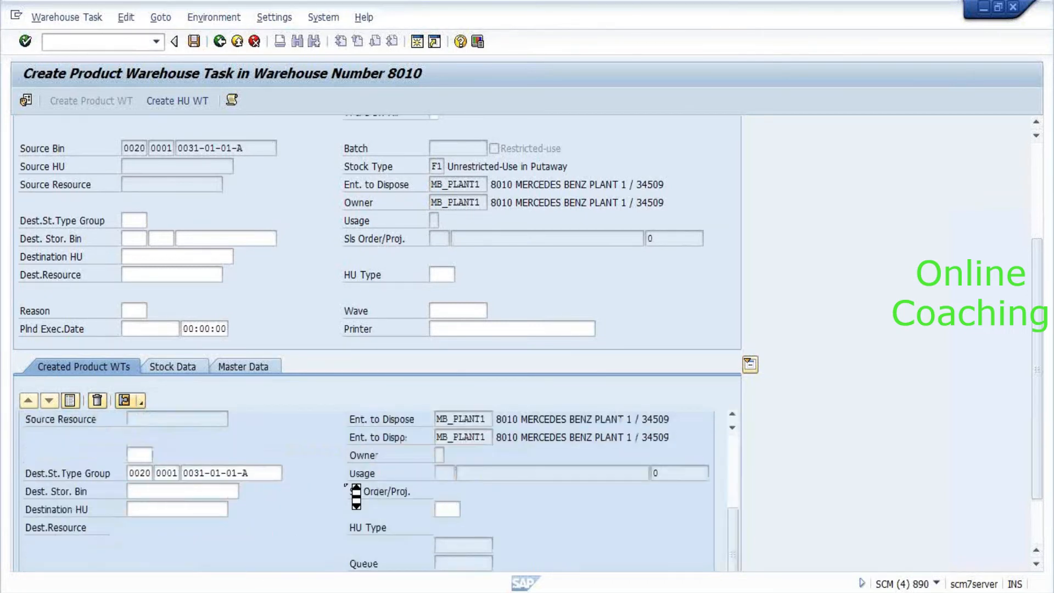
{"action": "scroll", "coordinate": [345, 485], "scroll_direction": "down", "scroll_amount": 1}
{"action": "scroll", "coordinate": [345, 485], "scroll_direction": "down", "scroll_amount": 1}
{"action": "left_click", "coordinate": [147, 404]}
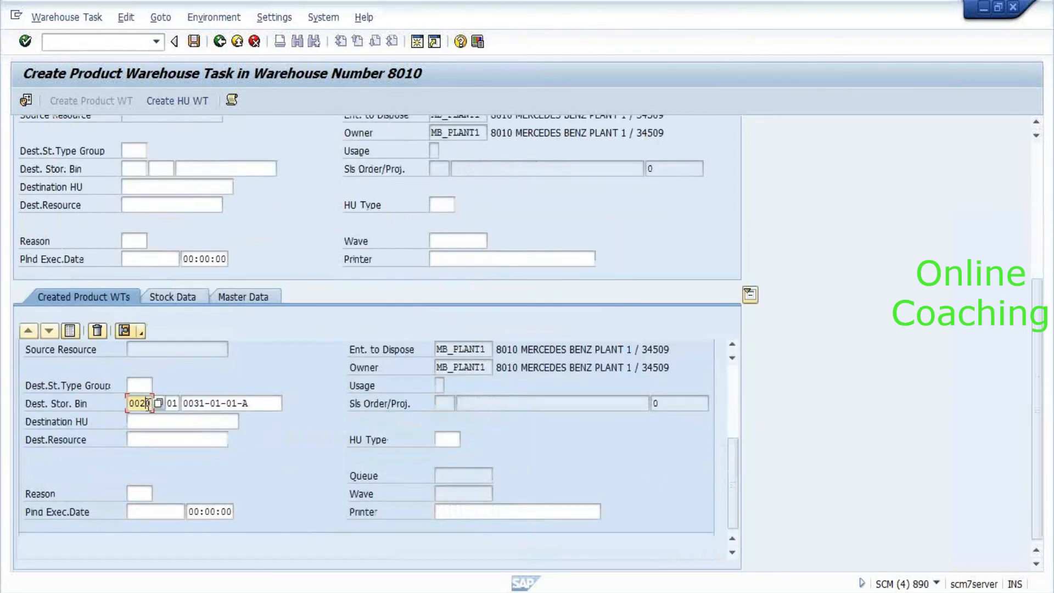
{"action": "key", "text": "Tab"}
{"action": "key", "text": "Tab"}
{"action": "key", "text": "Return"}
Choose destination bin 0041-01-01-A and save, creating warehouse task 2 and warehouse order 2.
{"action": "key", "text": "F4"}
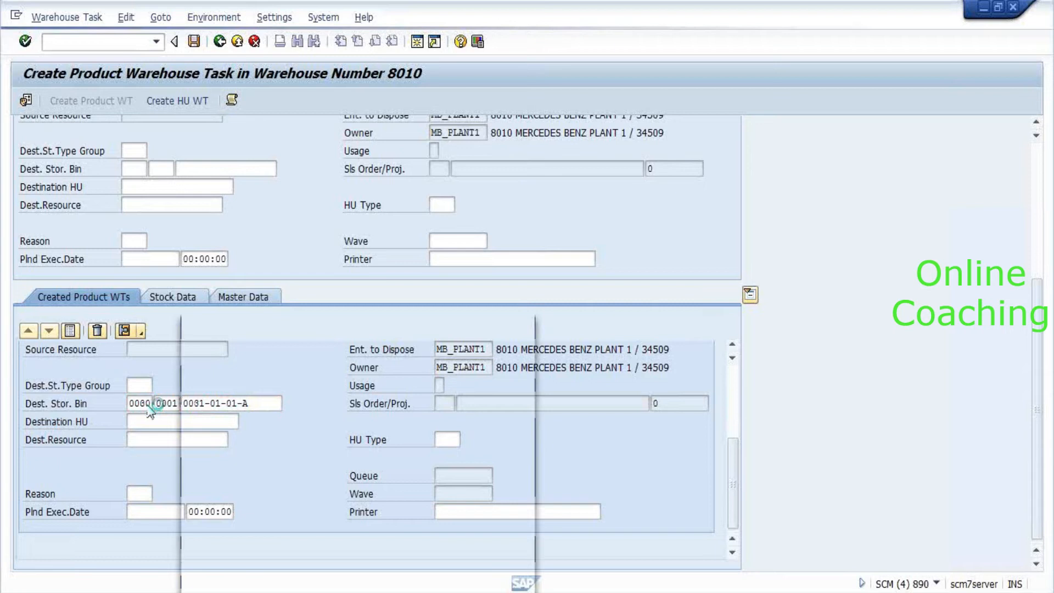
{"action": "key", "text": "Return"}
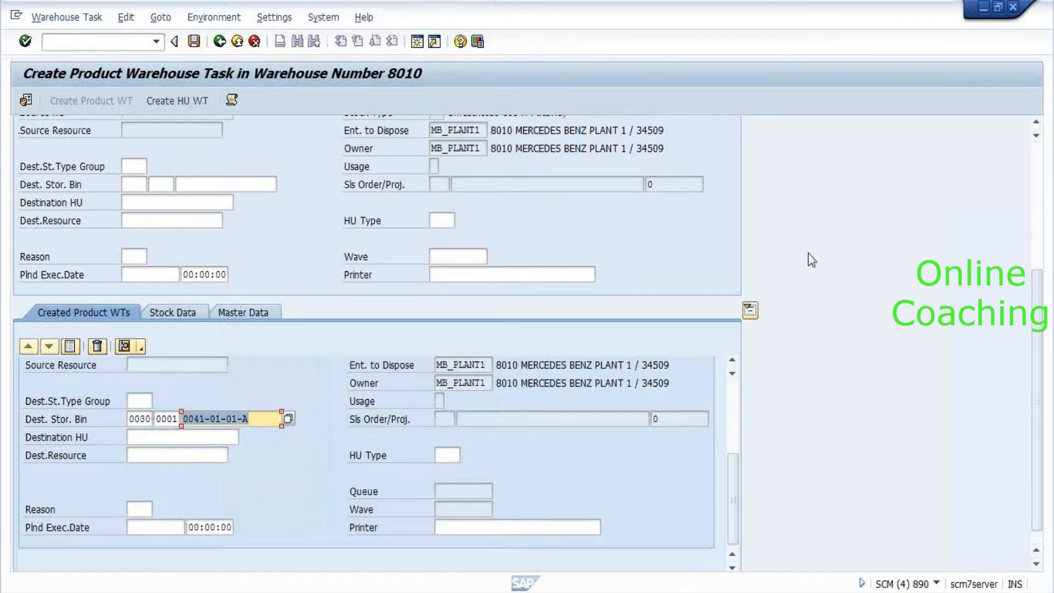
{"action": "scroll", "coordinate": [808, 255], "scroll_direction": "up", "scroll_amount": 2}
{"action": "scroll", "coordinate": [807, 264], "scroll_direction": "up", "scroll_amount": 2}
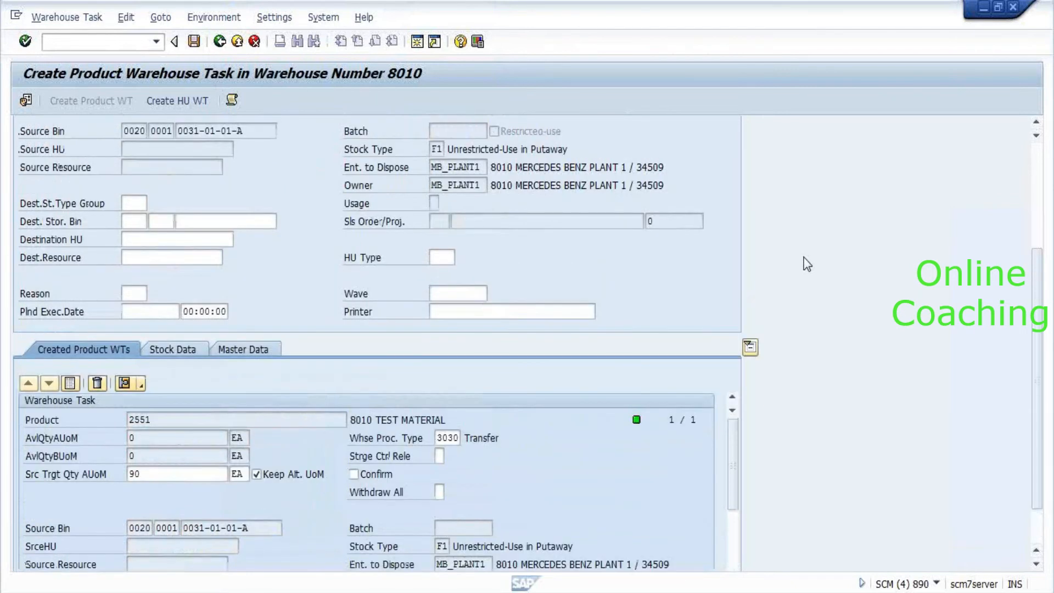
{"action": "scroll", "coordinate": [807, 264], "scroll_direction": "up", "scroll_amount": 2}
{"action": "scroll", "coordinate": [788, 293], "scroll_direction": "up", "scroll_amount": 1}
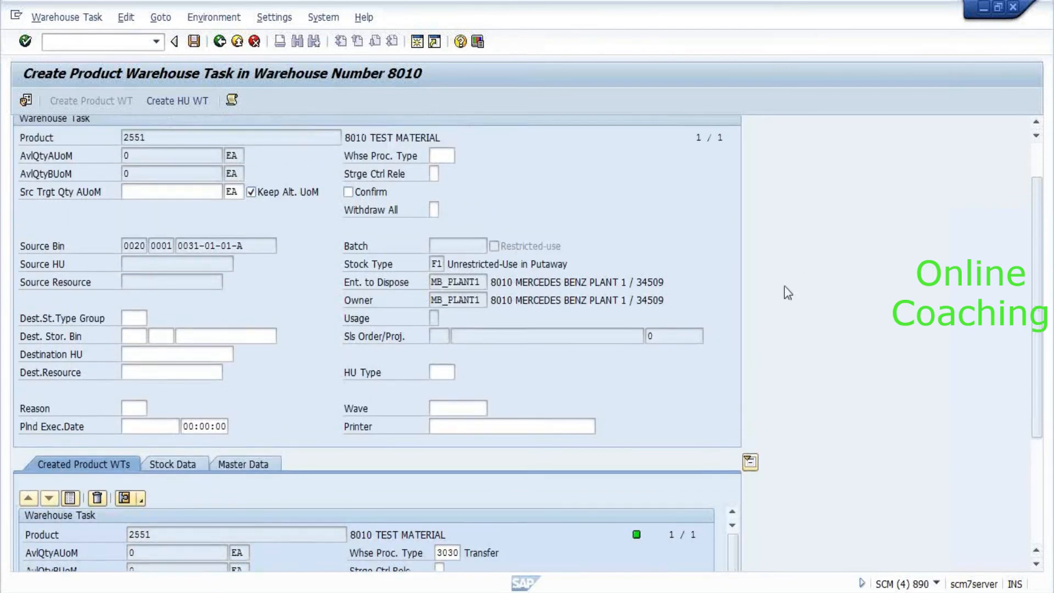
{"action": "scroll", "coordinate": [788, 292], "scroll_direction": "up", "scroll_amount": 2}
{"action": "left_click", "coordinate": [187, 166]}
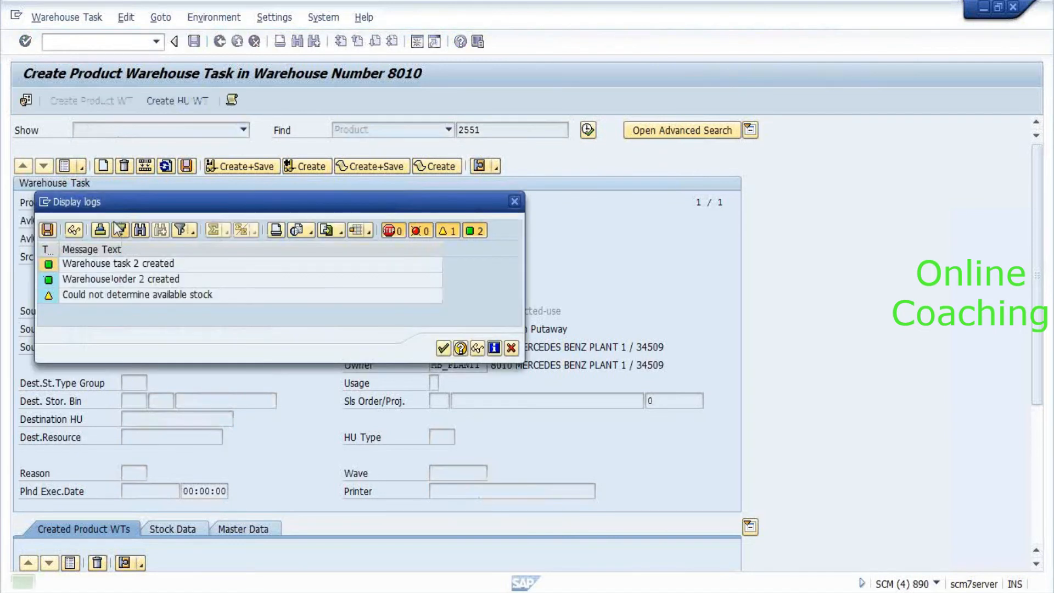
Confirm and save open warehouse order 2 for product 2551 via Warehouse Task > Confirm.
{"action": "key", "text": "Return"}
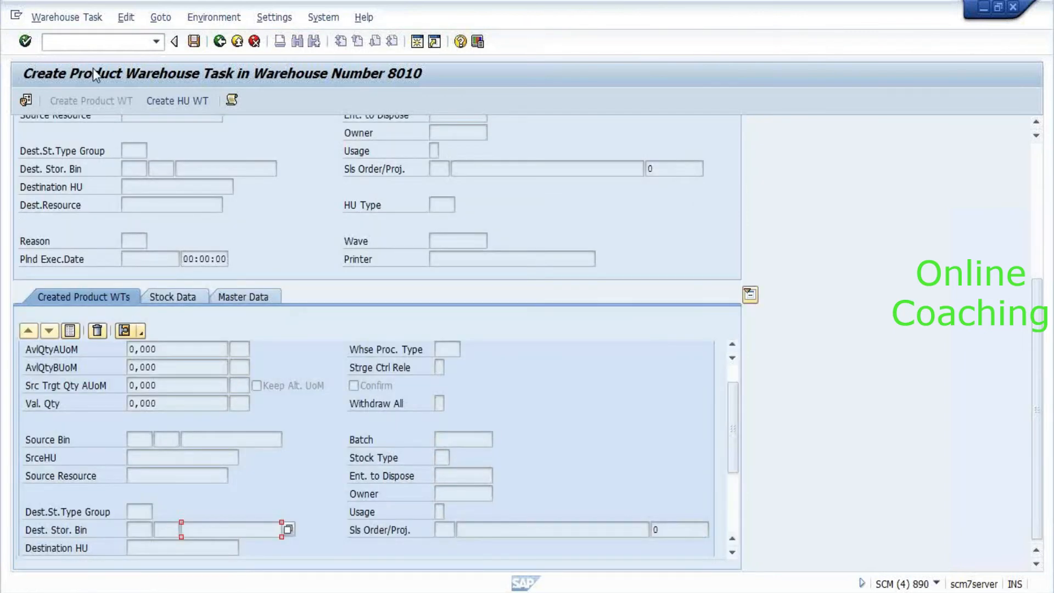
{"action": "left_click", "coordinate": [66, 17]}
{"action": "left_click", "coordinate": [65, 38]}
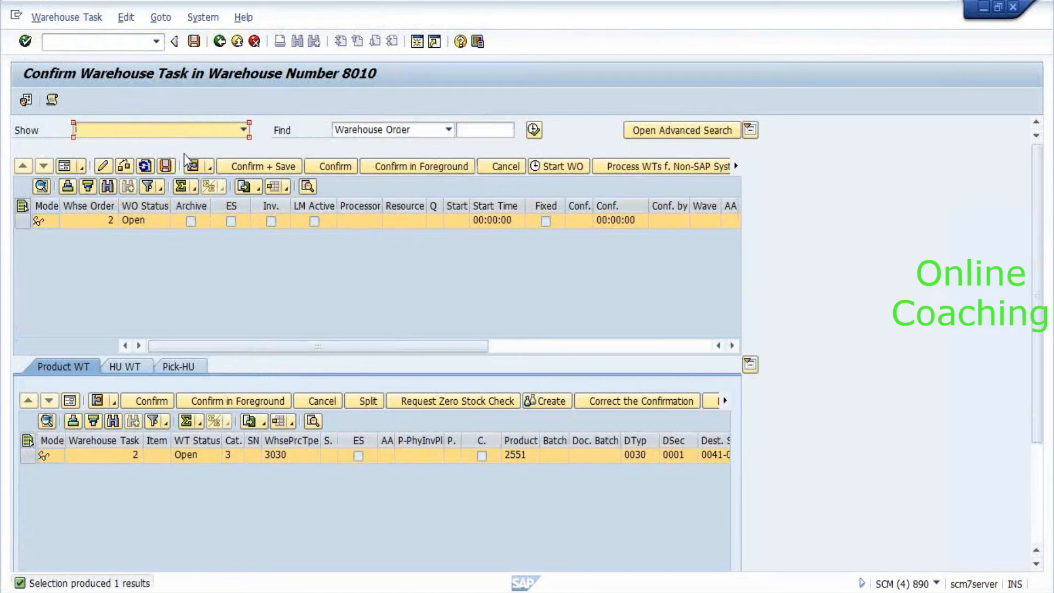
{"action": "left_click", "coordinate": [280, 172]}
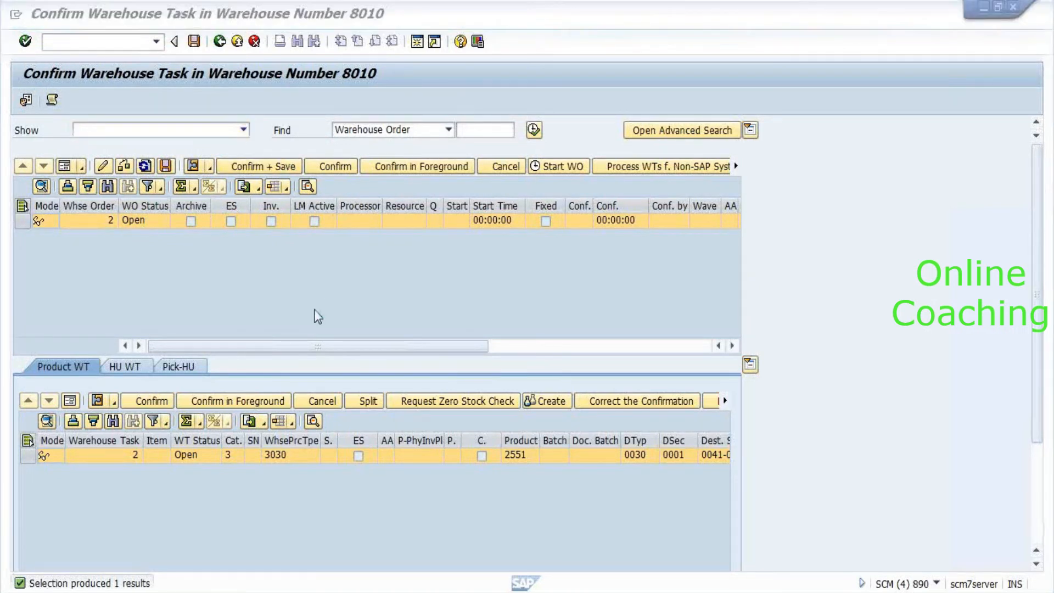
Switch to another open SAP window.
{"action": "key", "text": "alt+Tab"}
{"action": "key", "text": "alt+Tab"}
{"action": "key", "text": "alt+Tab"}
{"action": "key", "text": "alt+Tab"}
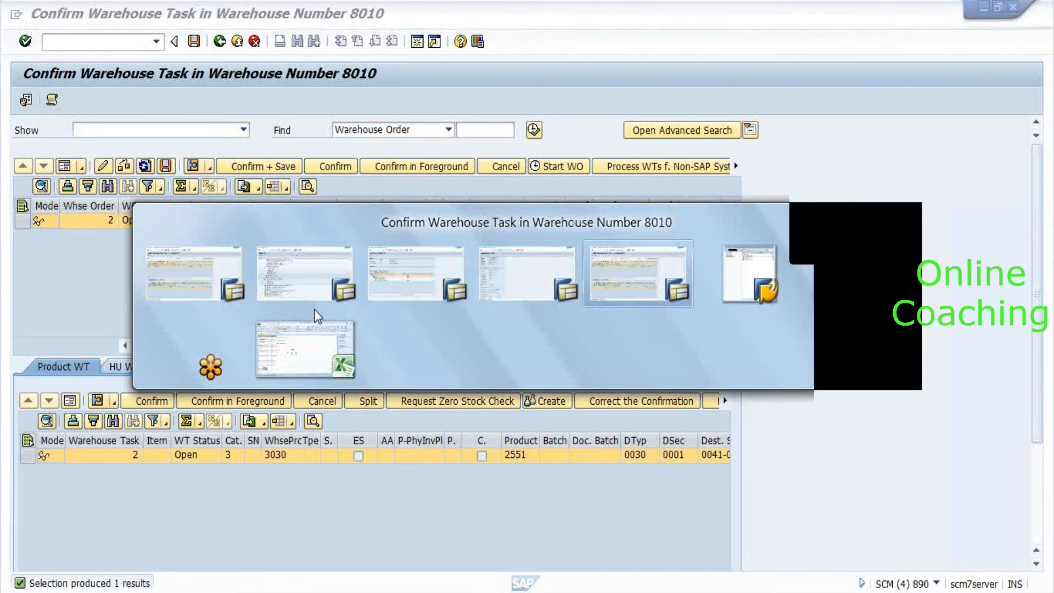
{"action": "key", "text": "alt+Tab"}
{"action": "key", "text": "alt+Tab"}
{"action": "key", "text": "alt+Tab"}
{"action": "key", "text": "alt+Tab"}
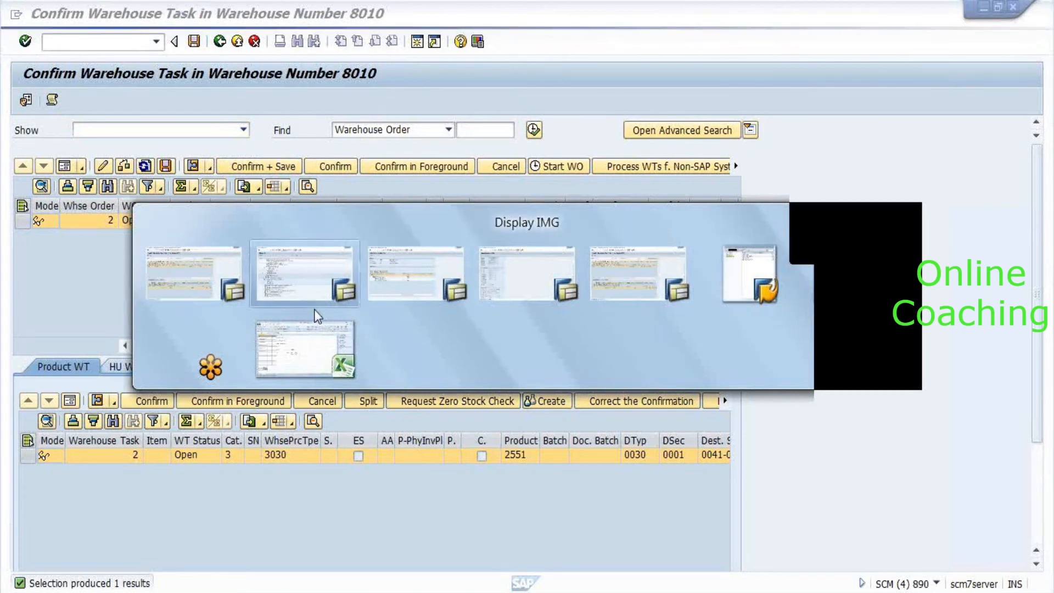
{"action": "key", "text": "alt+Tab"}
{"action": "key", "text": "alt+Tab"}
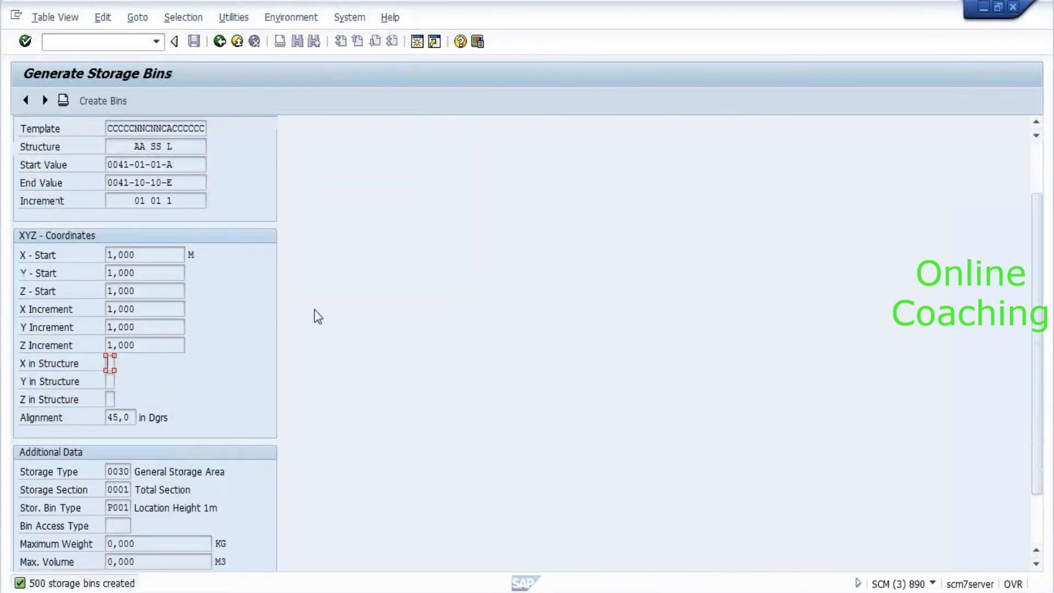
Decline the connection error details and bring the SAP Logon window forward.
{"action": "key", "text": "alt+Tab"}
{"action": "key", "text": "alt+Tab"}
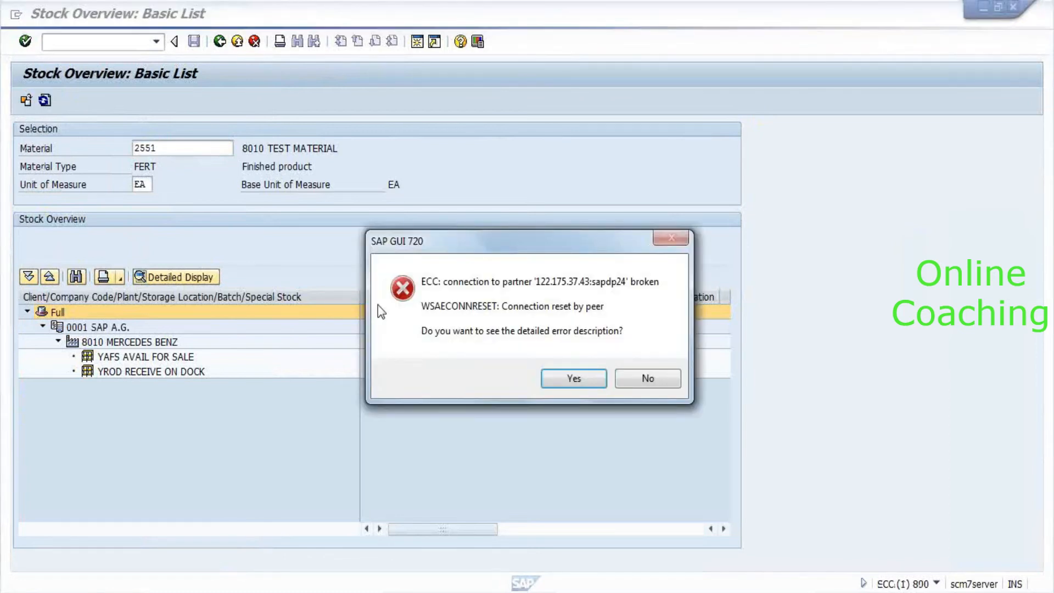
{"action": "left_click", "coordinate": [641, 384]}
{"action": "key", "text": "alt+Tab"}
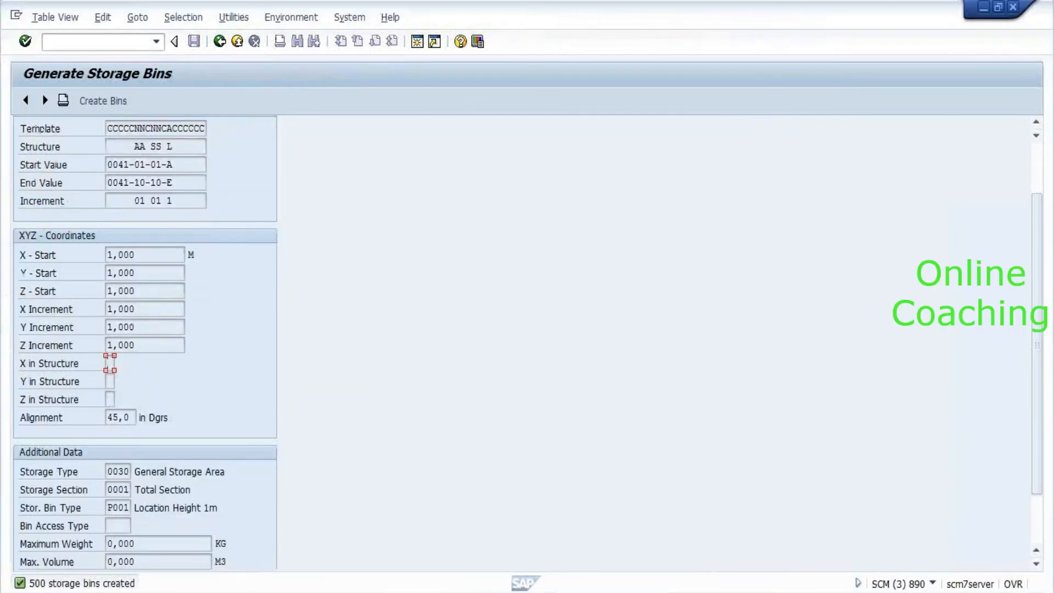
{"action": "key", "text": "alt+Tab"}
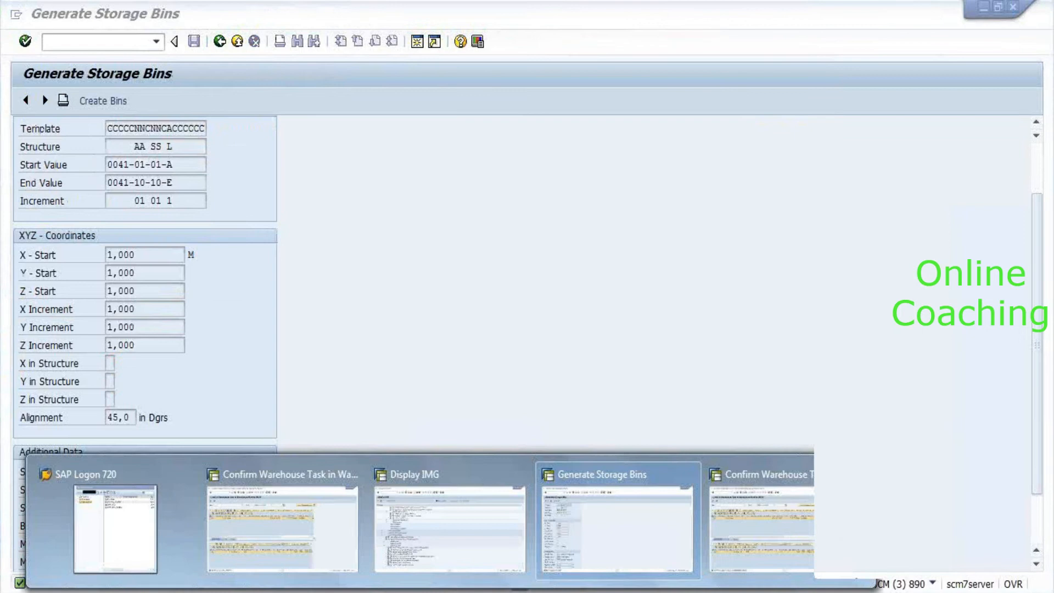
{"action": "left_click", "coordinate": [116, 516]}
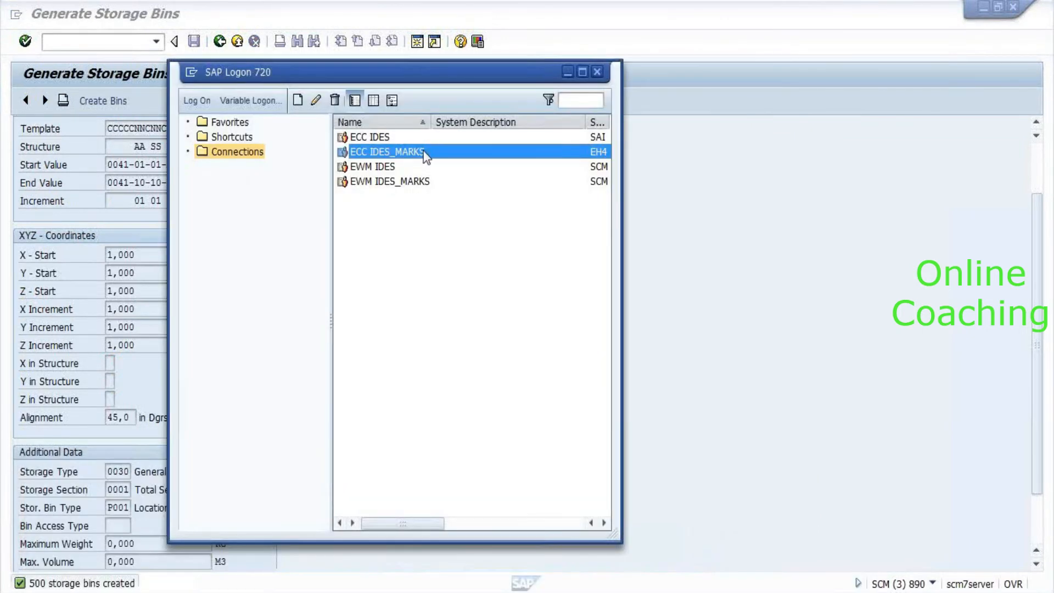
Log on to ECC IDES_MARKS with the saved user and run MMBE.
{"action": "key", "text": "Return"}
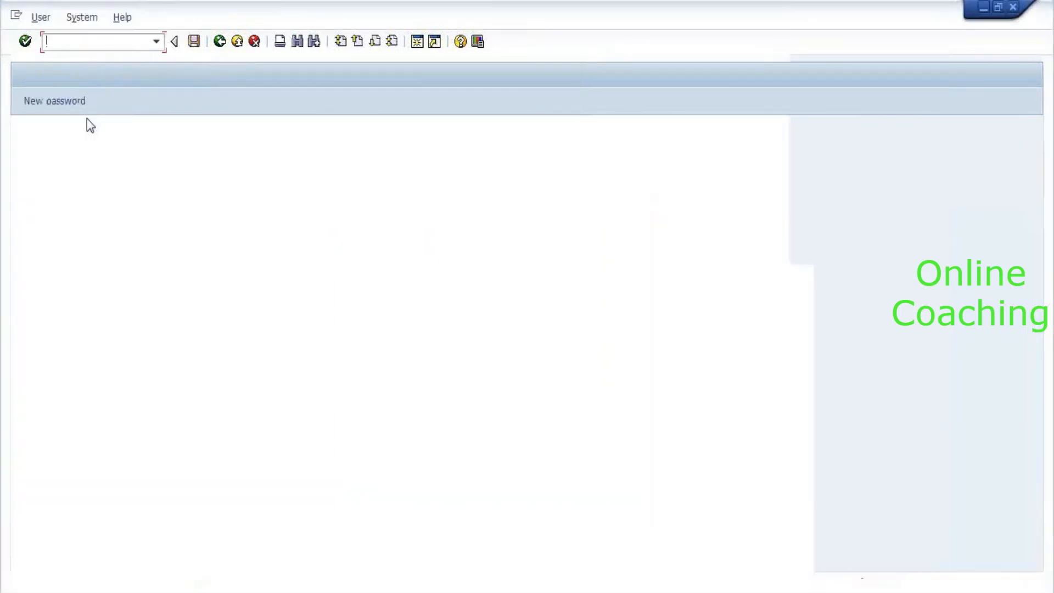
{"action": "key", "text": "Down"}
{"action": "key", "text": "Down"}
{"action": "key", "text": "Return"}
{"action": "key", "text": "Tab"}
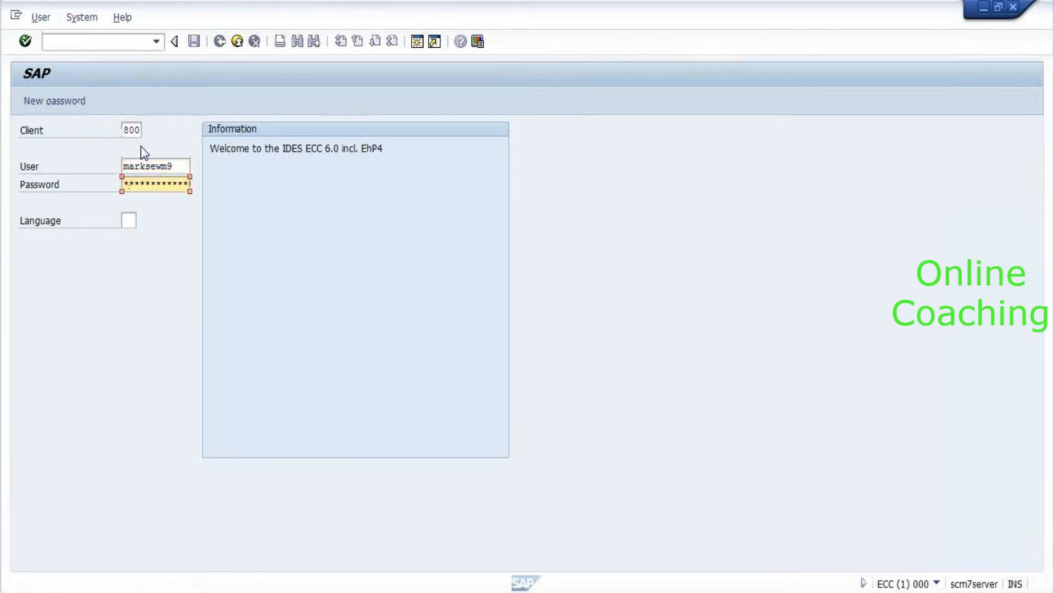
{"action": "key", "text": "Return"}
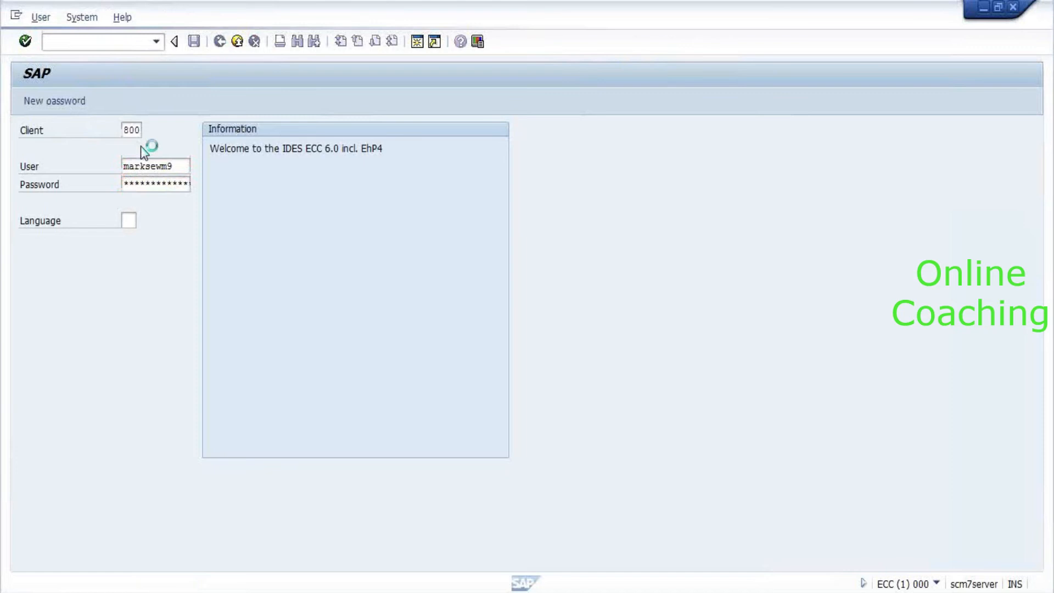
{"action": "type", "text": "mmbe"}
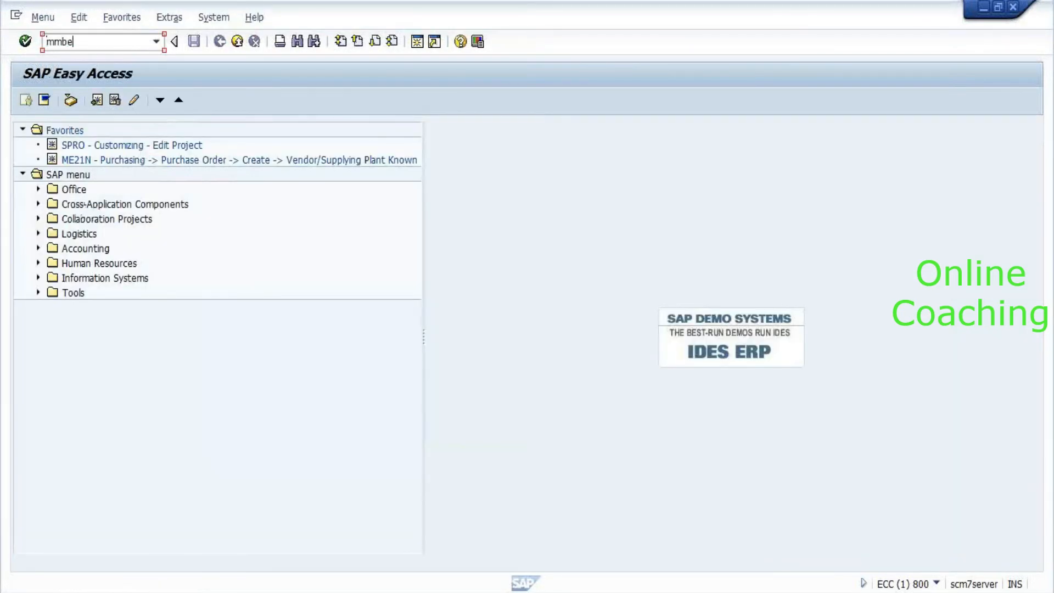
{"action": "key", "text": "Return"}
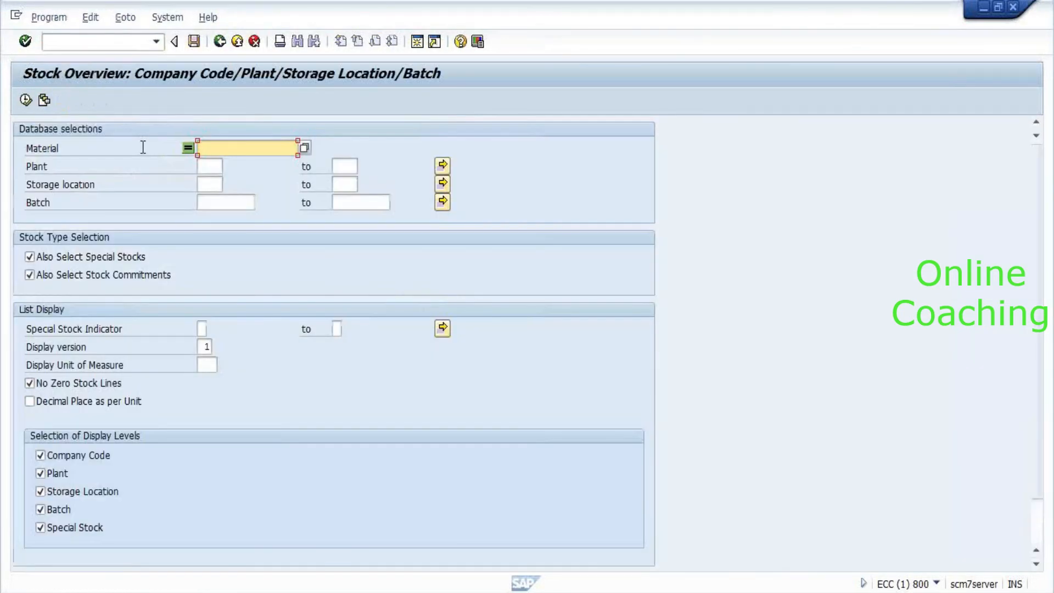
Run the stock overview for material 2551 in plant 8010.
{"action": "type", "text": "2551"}
{"action": "key", "text": "Tab"}
{"action": "type", "text": "8010"}
{"action": "key", "text": "Tab"}
{"action": "key", "text": "Return"}
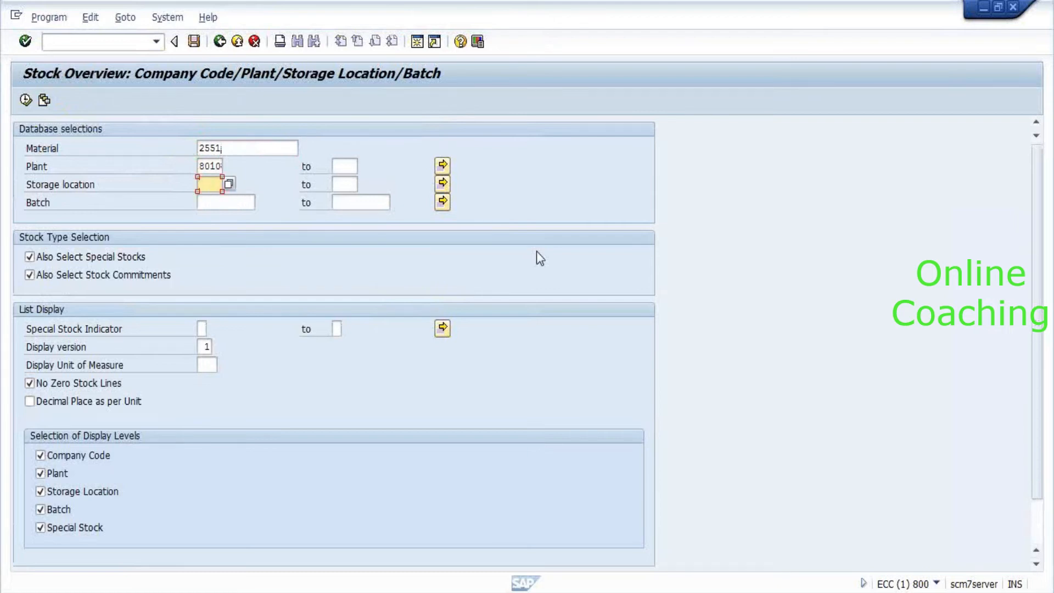
{"action": "key", "text": "F8"}
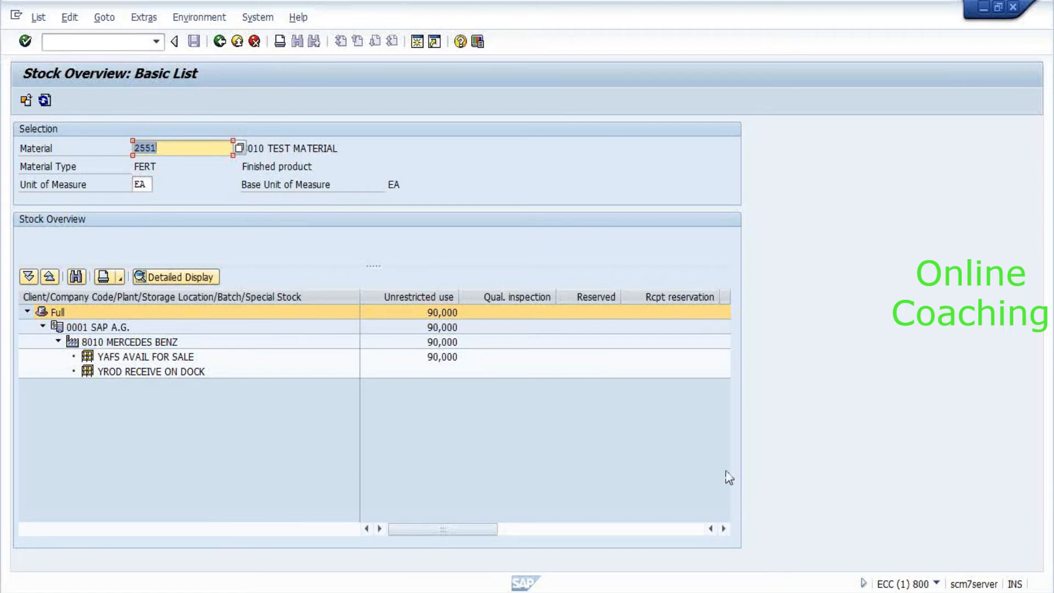
Open the YAFS AVAIL FOR SALE line showing 90,000 unrestricted stock.
{"action": "left_click", "coordinate": [135, 372]}
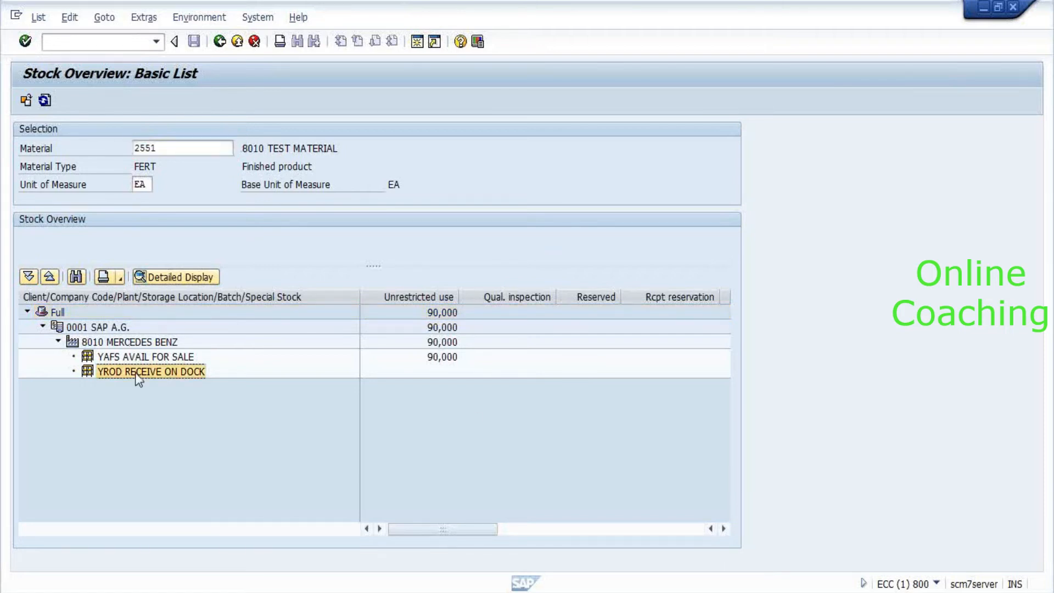
{"action": "key", "text": "Up"}
{"action": "key", "text": "Up"}
{"action": "left_click", "coordinate": [159, 369]}
{"action": "double_click", "coordinate": [138, 358]}
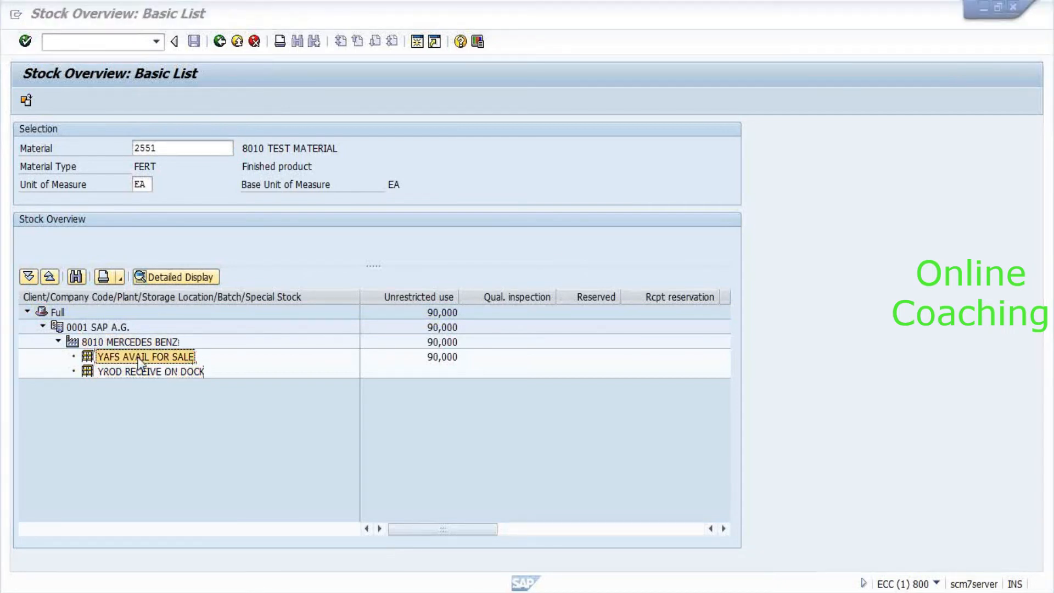
In the EWM session, run /n/scwm/mon and open Stock and Bin > Stock Overview > Physical Stock.
{"action": "key", "text": "alt+Tab"}
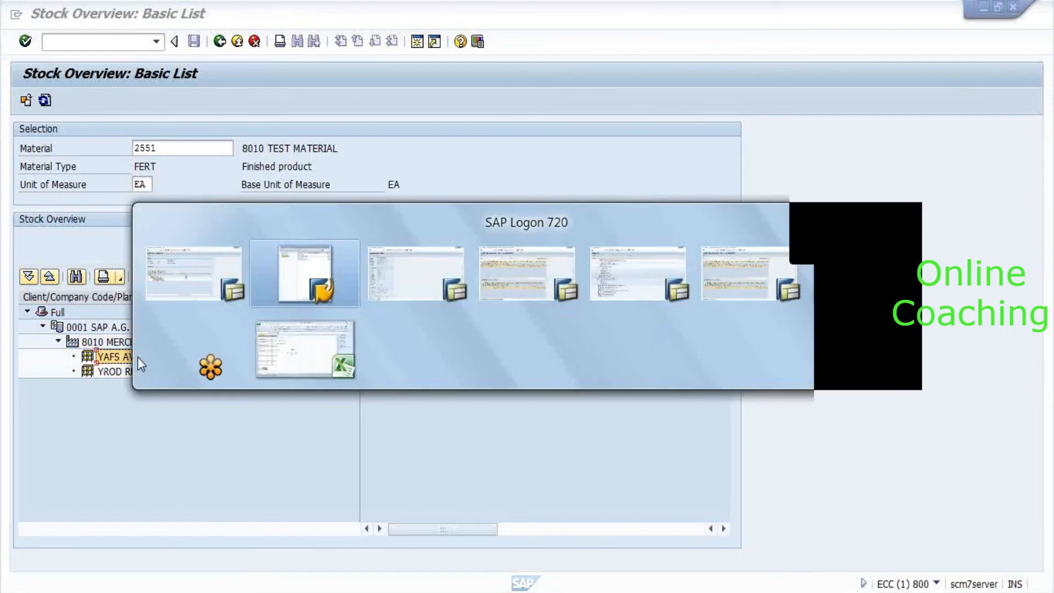
{"action": "key", "text": "alt+Tab"}
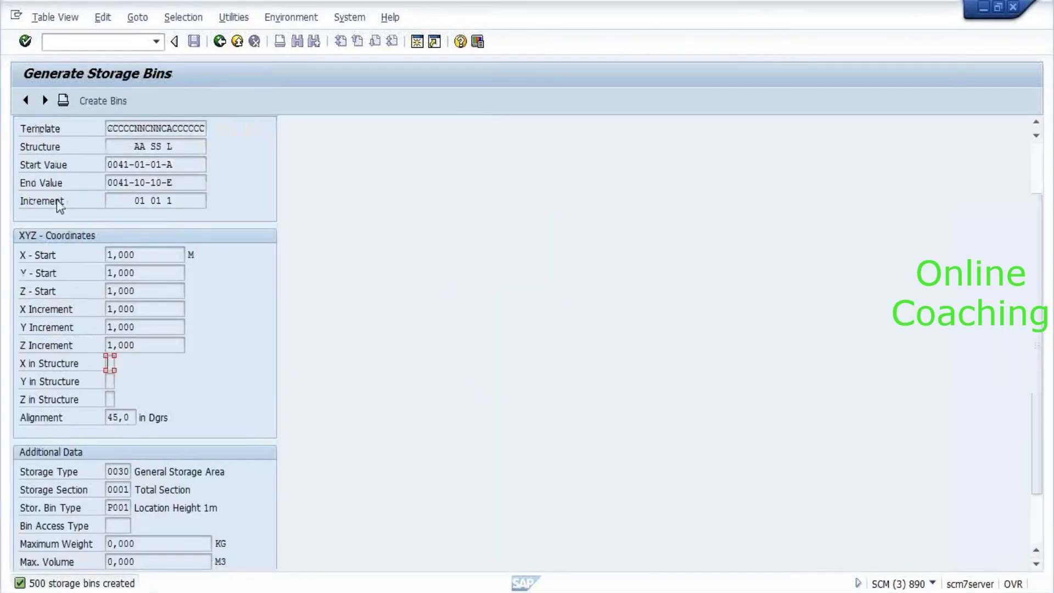
{"action": "left_click", "coordinate": [51, 38]}
{"action": "type", "text": "/n/s"}
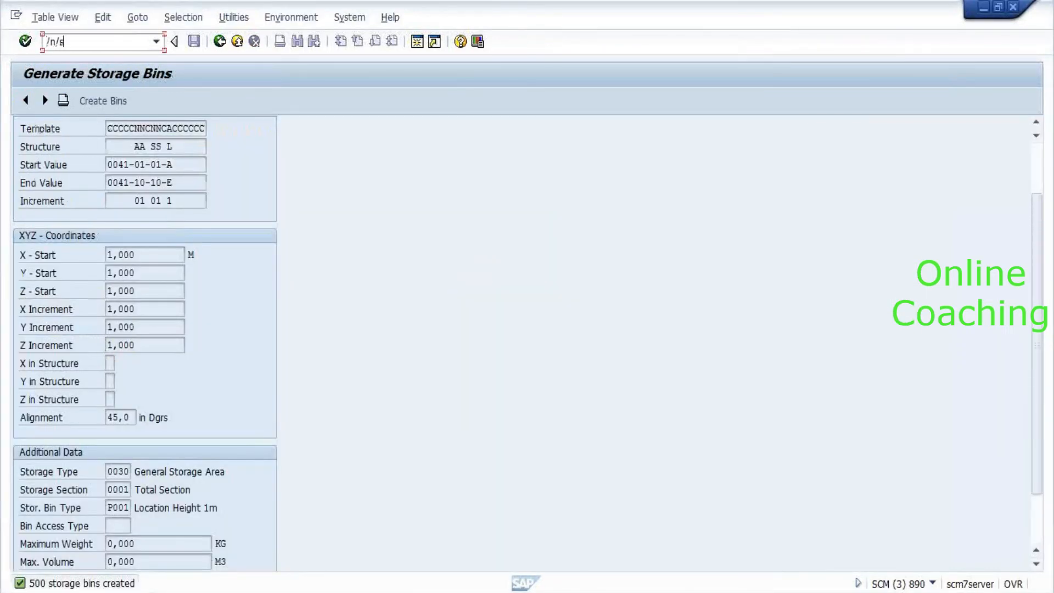
{"action": "type", "text": "cwm/mon"}
{"action": "key", "text": "Return"}
{"action": "double_click", "coordinate": [96, 185]}
{"action": "key", "text": "Down"}
{"action": "key", "text": "Down"}
{"action": "key", "text": "Down"}
{"action": "key", "text": "Down"}
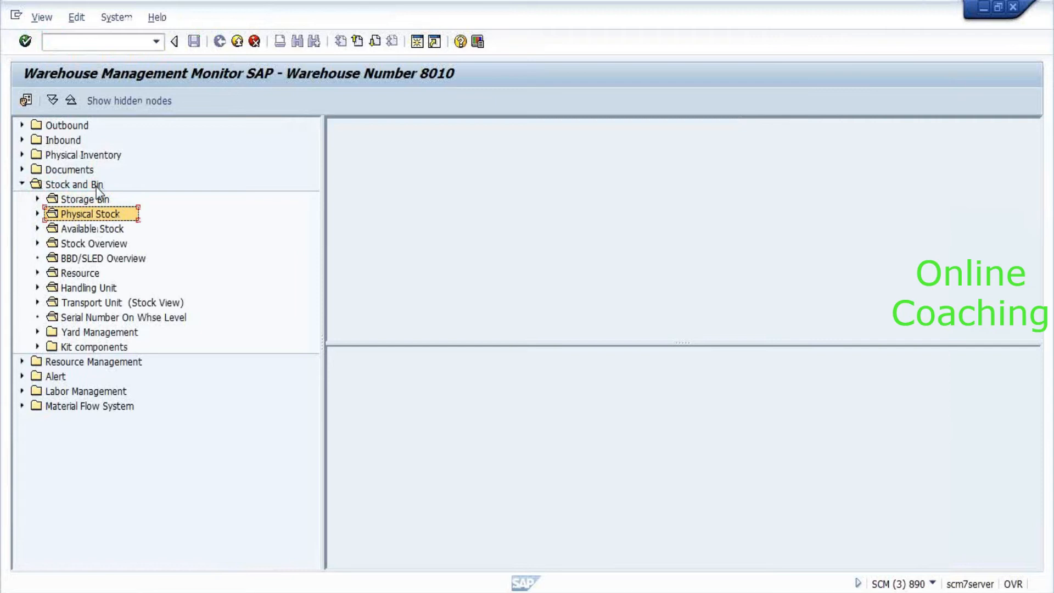
{"action": "key", "text": "Right"}
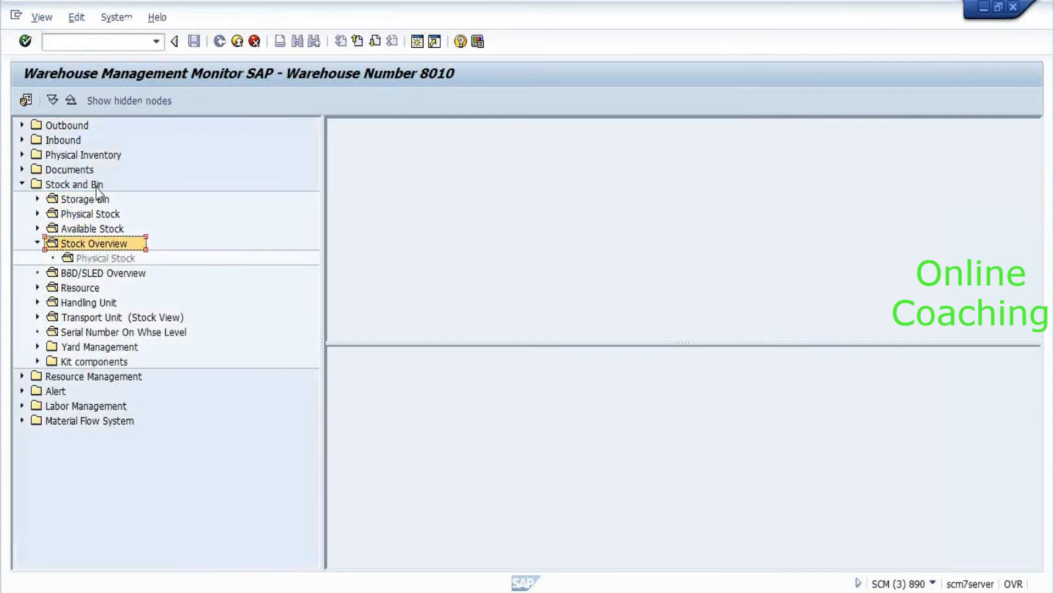
{"action": "double_click", "coordinate": [109, 248]}
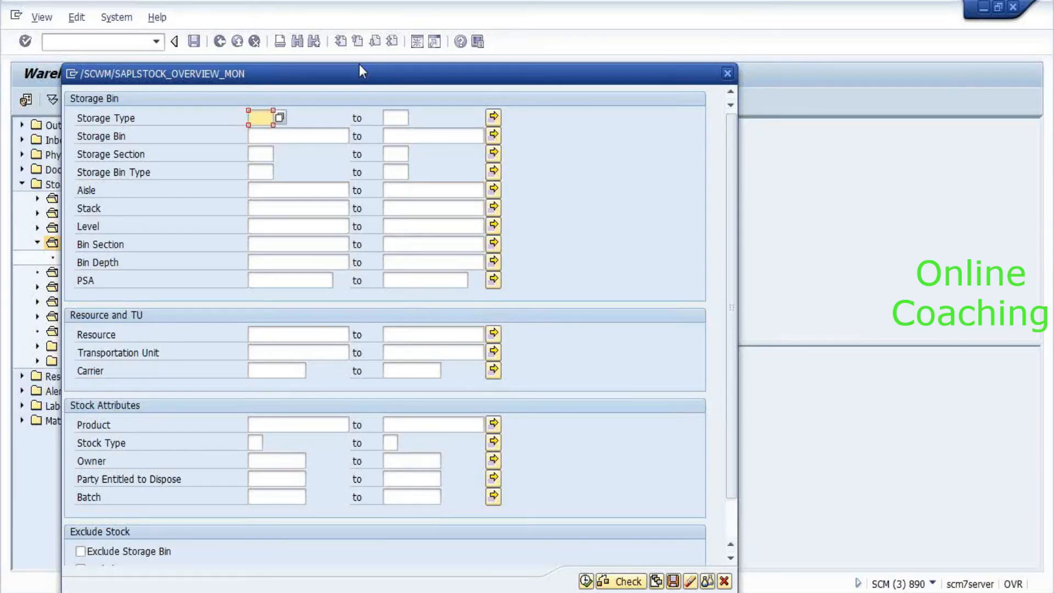
Query physical stock for product 2551, showing 90 EA unrestricted in bin 0041-01-01-A.
{"action": "left_click", "coordinate": [286, 427]}
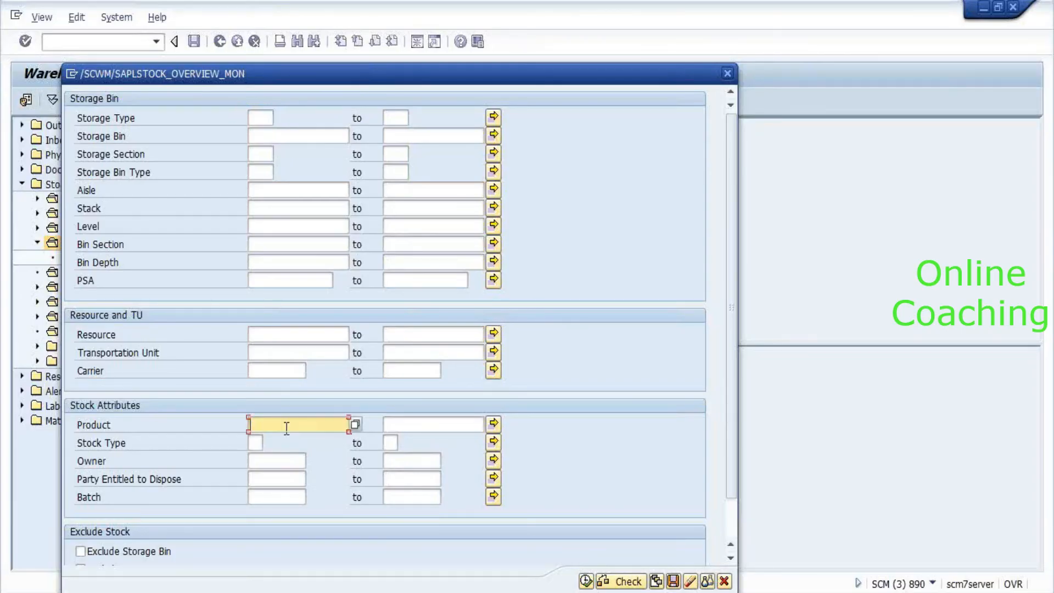
{"action": "type", "text": "2551"}
{"action": "key", "text": "Return"}
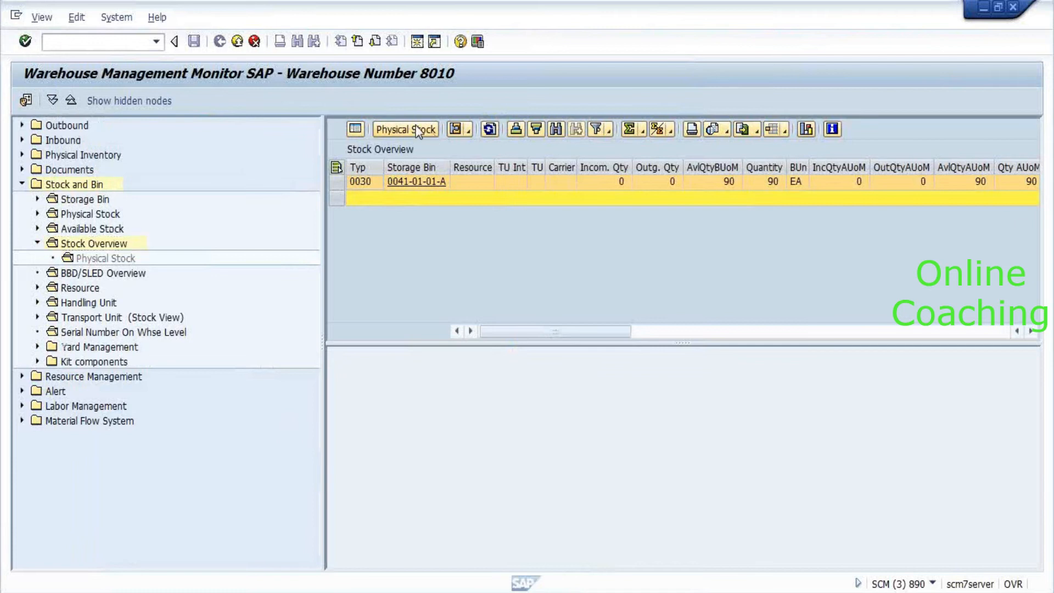
{"action": "left_click", "coordinate": [417, 132]}
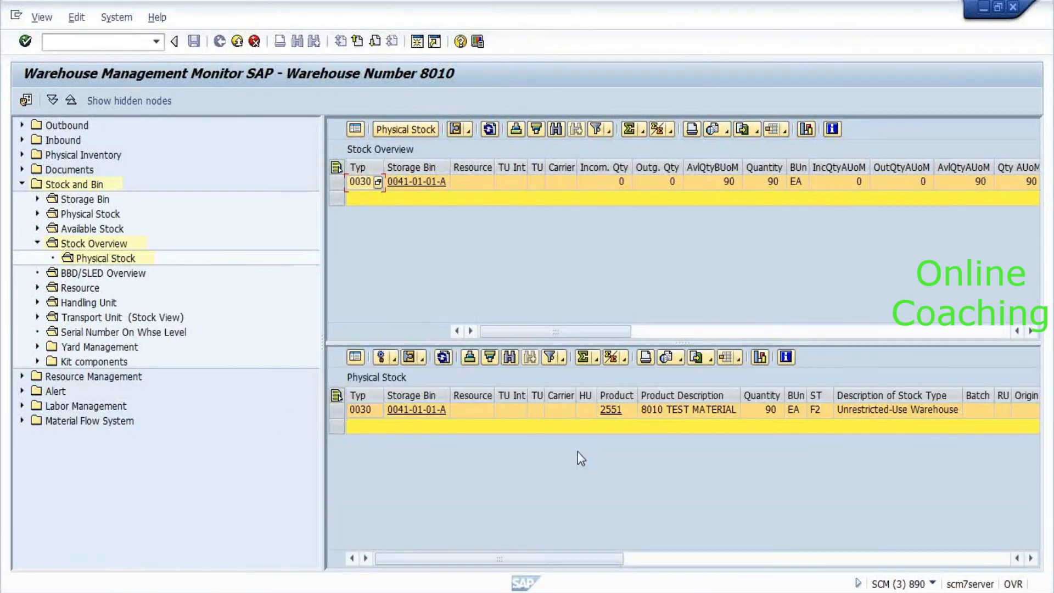
{"action": "left_click", "coordinate": [815, 413]}
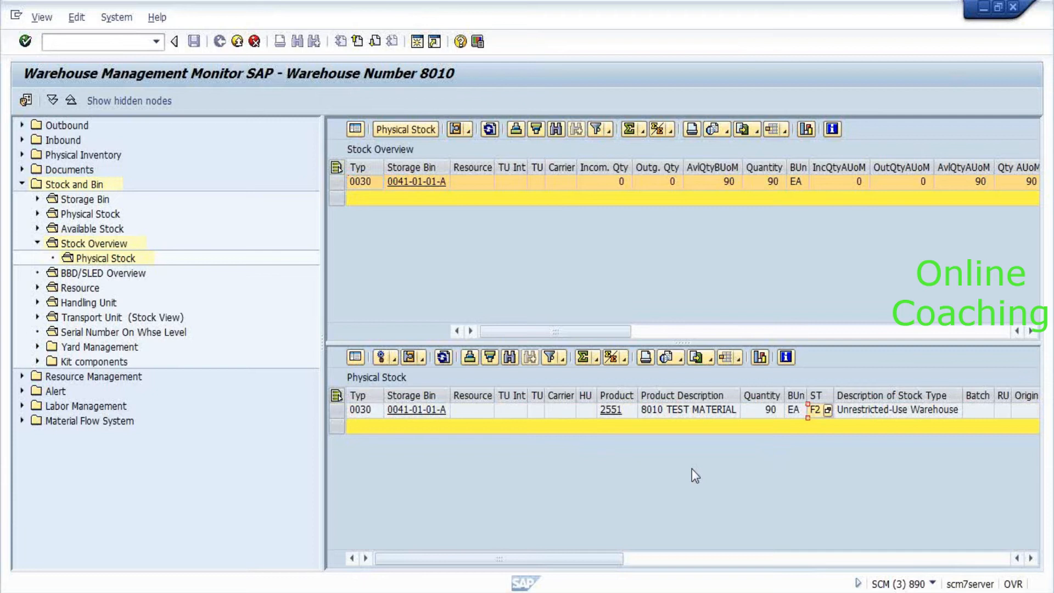
{"action": "key", "text": "alt+Tab"}
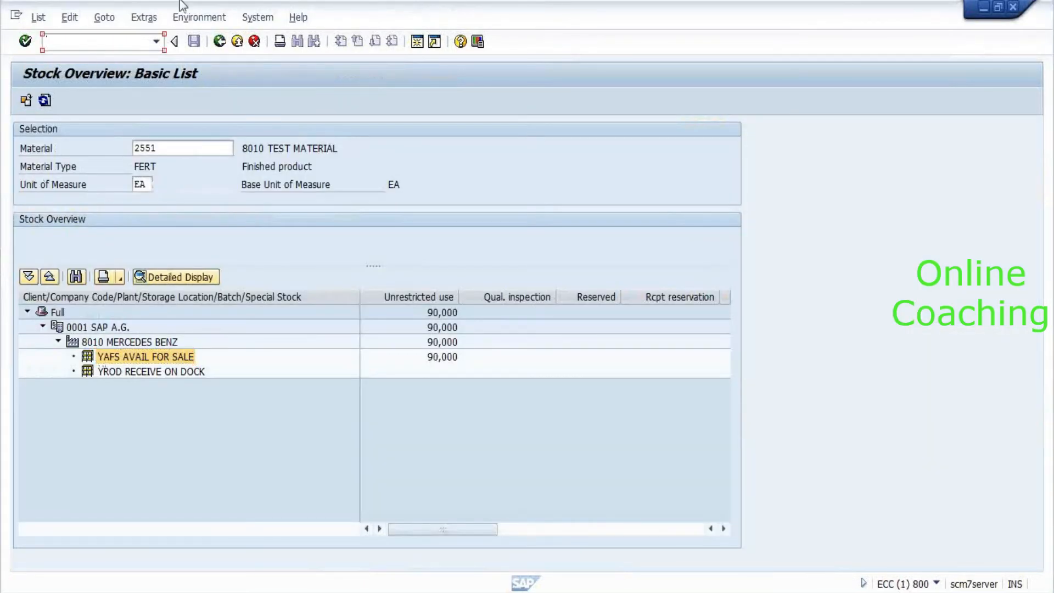
{"action": "left_click", "coordinate": [174, 18]}
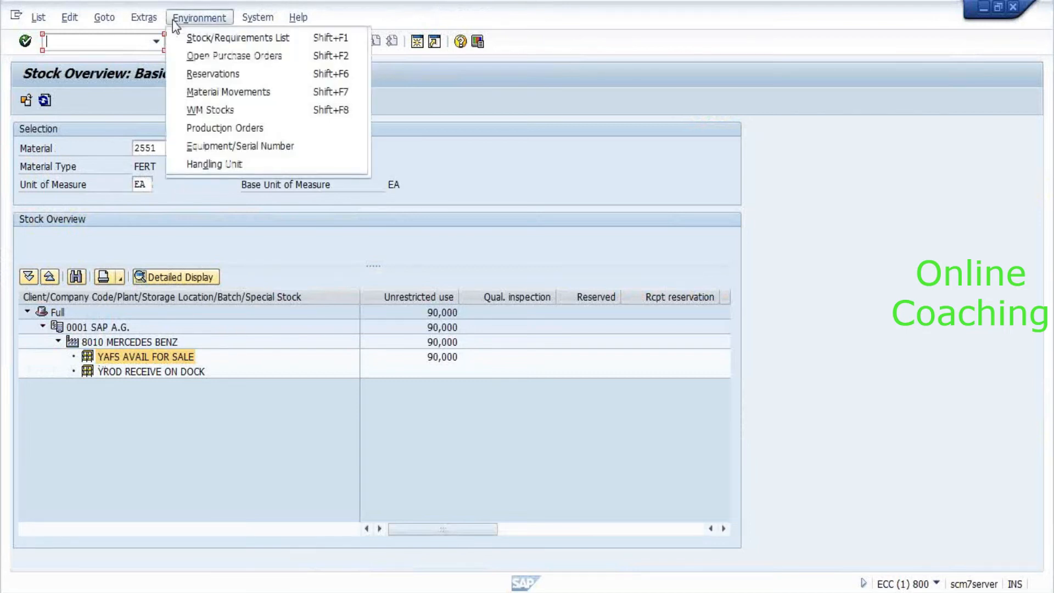
{"action": "left_click", "coordinate": [240, 93]}
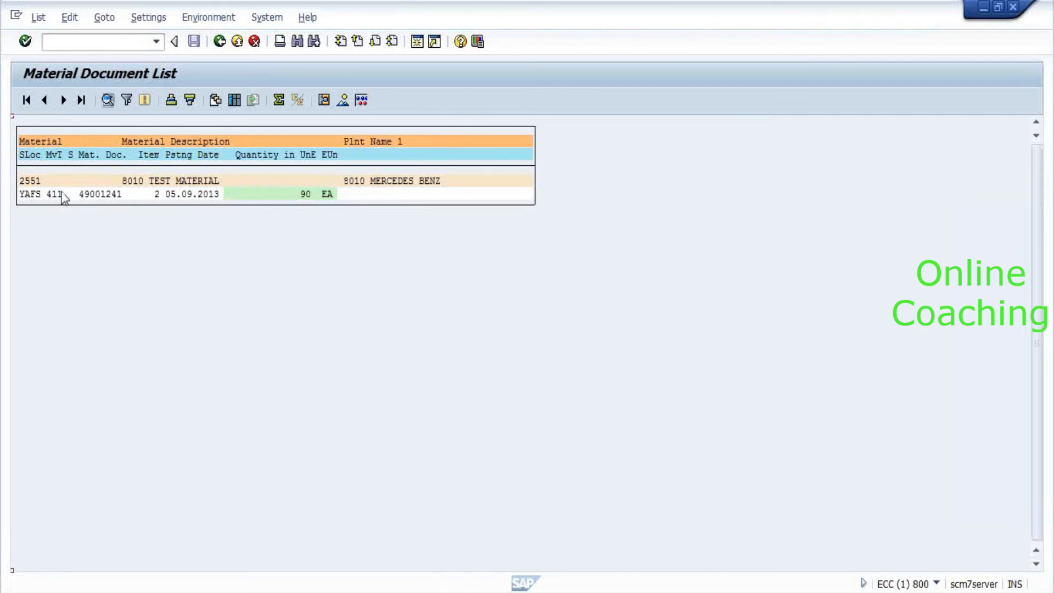
{"action": "left_click", "coordinate": [219, 42]}
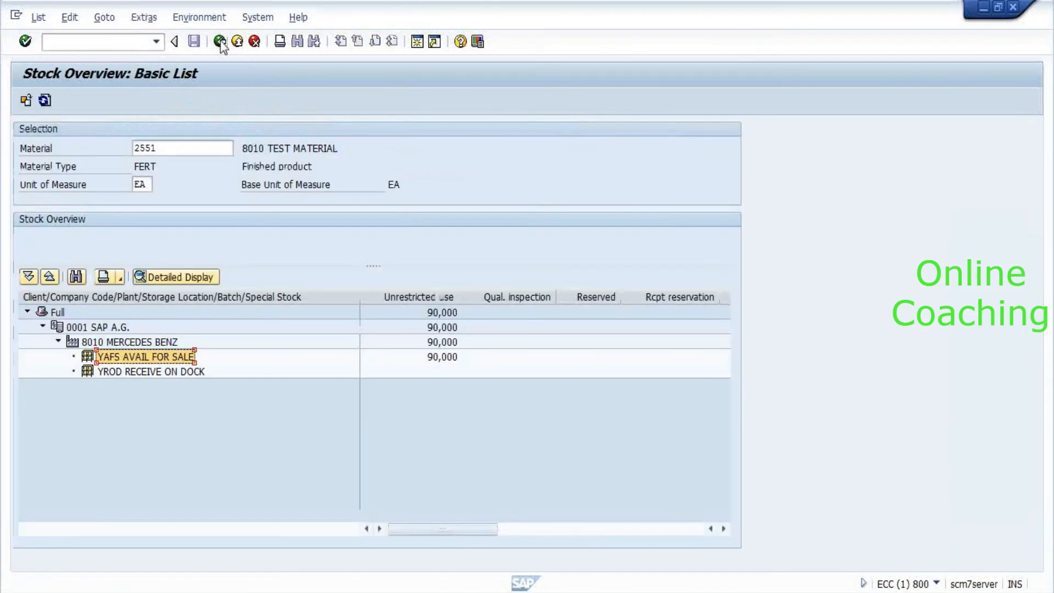
{"action": "type", "text": "/nmb51"}
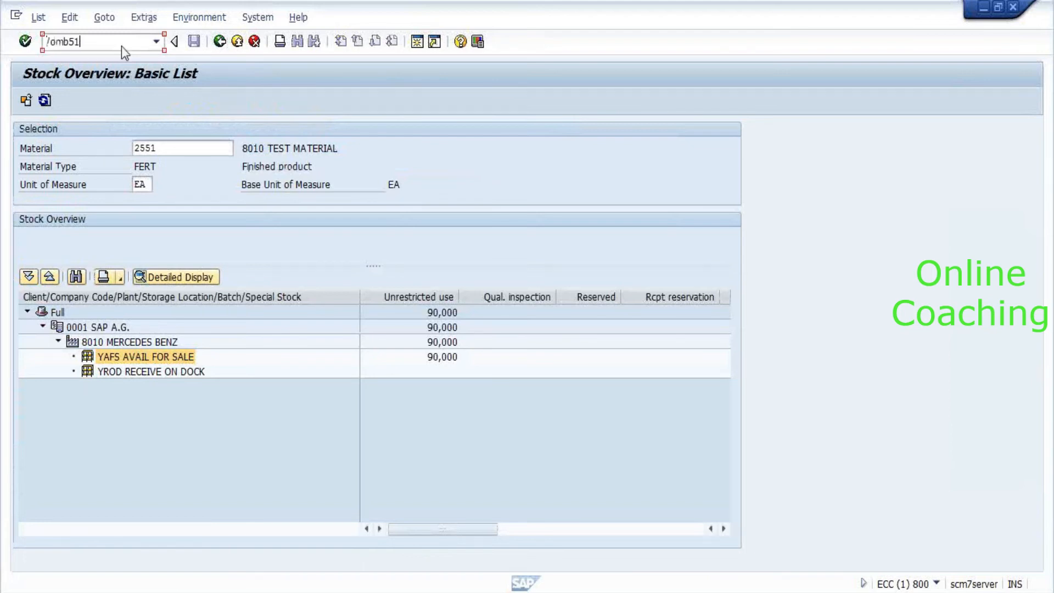
Run the entered transaction and scroll through the resulting screen.
{"action": "key", "text": "Return"}
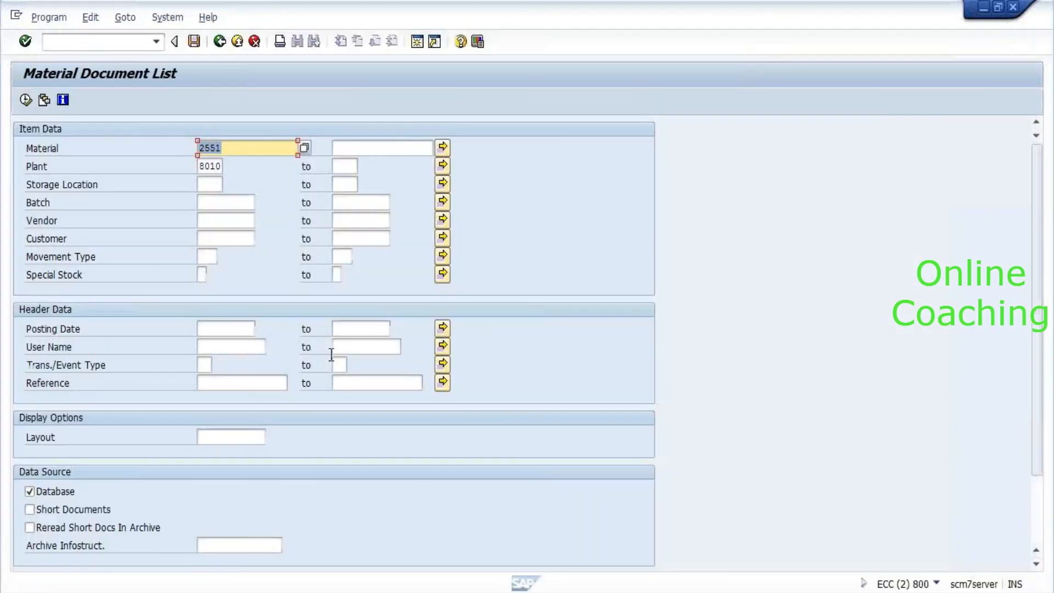
{"action": "scroll", "coordinate": [330, 301], "scroll_direction": "down", "scroll_amount": 1}
{"action": "scroll", "coordinate": [329, 301], "scroll_direction": "down", "scroll_amount": 1}
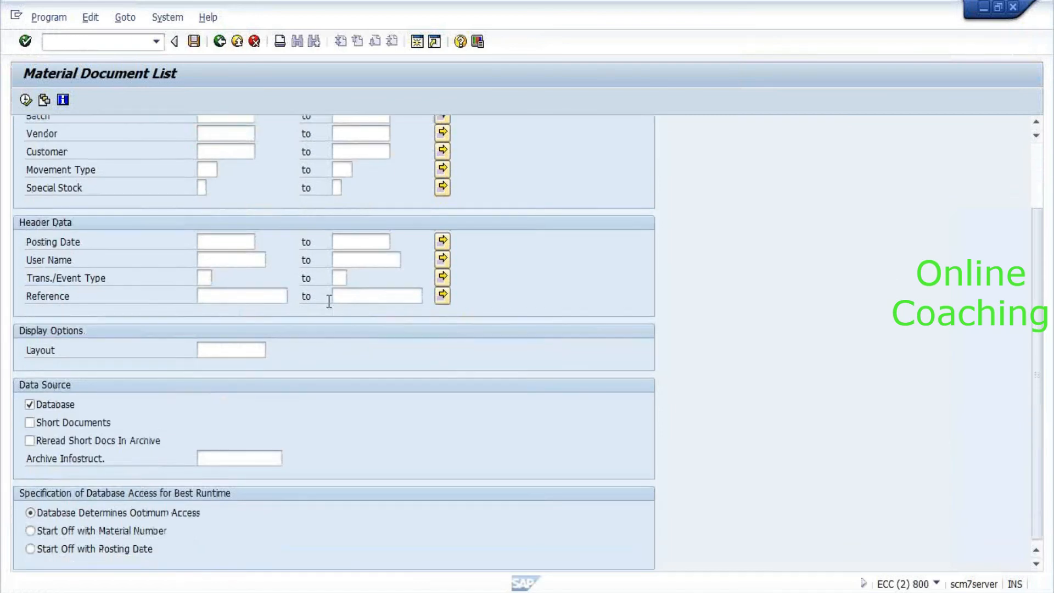
{"action": "scroll", "coordinate": [328, 301], "scroll_direction": "up", "scroll_amount": 2}
{"action": "scroll", "coordinate": [328, 301], "scroll_direction": "down", "scroll_amount": 2}
{"action": "scroll", "coordinate": [329, 302], "scroll_direction": "up", "scroll_amount": 1}
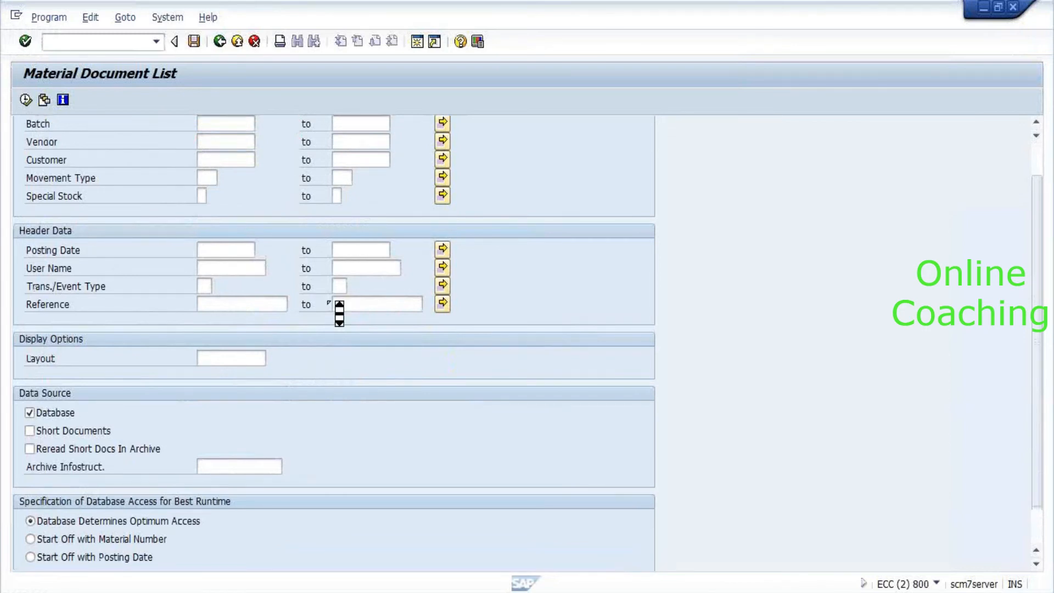
{"action": "scroll", "coordinate": [328, 301], "scroll_direction": "up", "scroll_amount": 2}
Run MB51 for material 2551 in plant 8010 to list its material documents.
{"action": "left_click", "coordinate": [103, 46]}
{"action": "type", "text": "/n"}
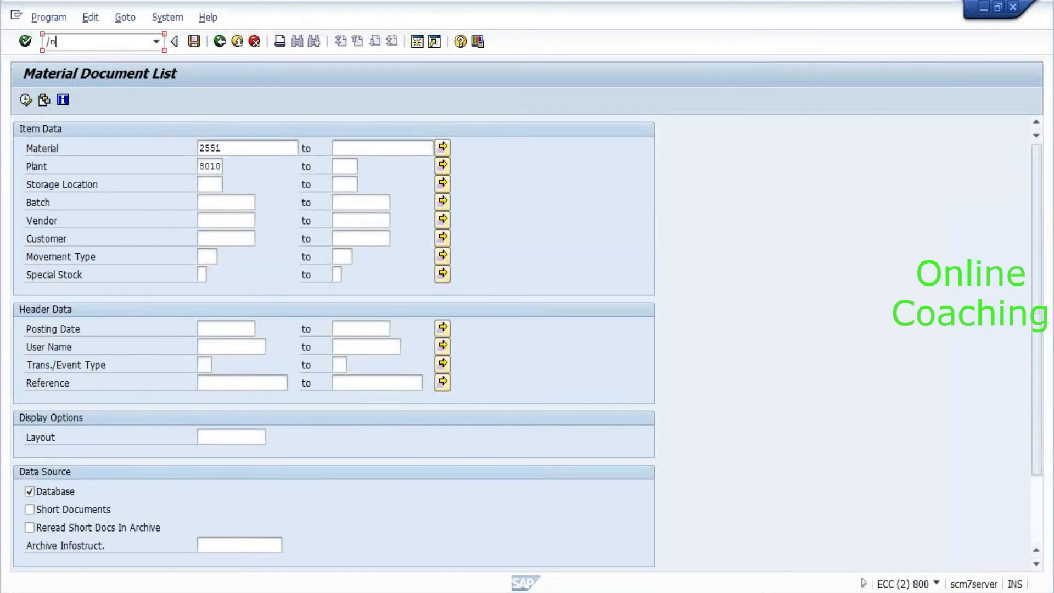
{"action": "type", "text": "mb51"}
{"action": "key", "text": "Return"}
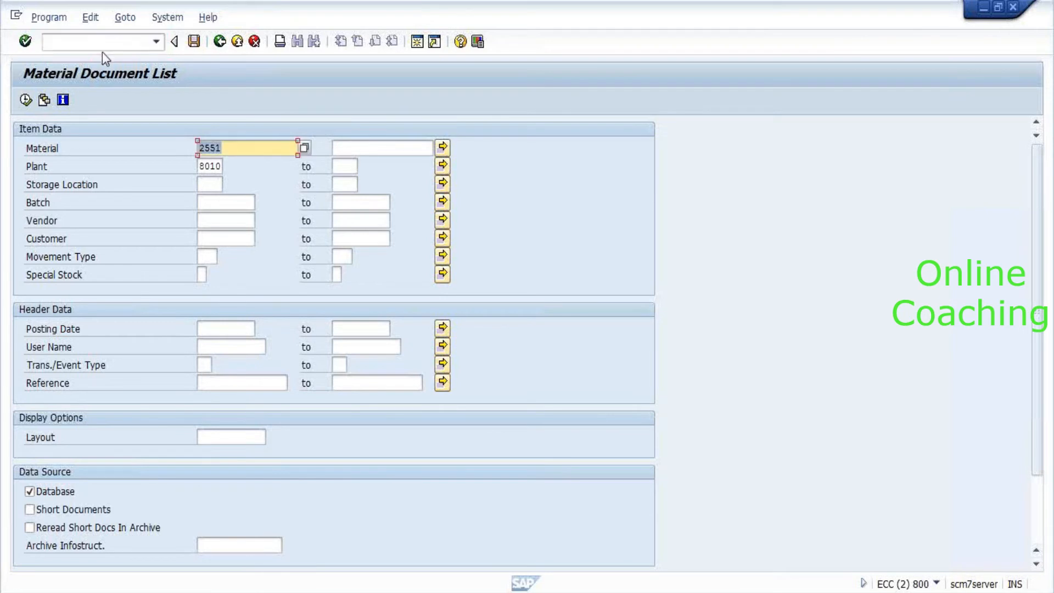
{"action": "left_click", "coordinate": [24, 101]}
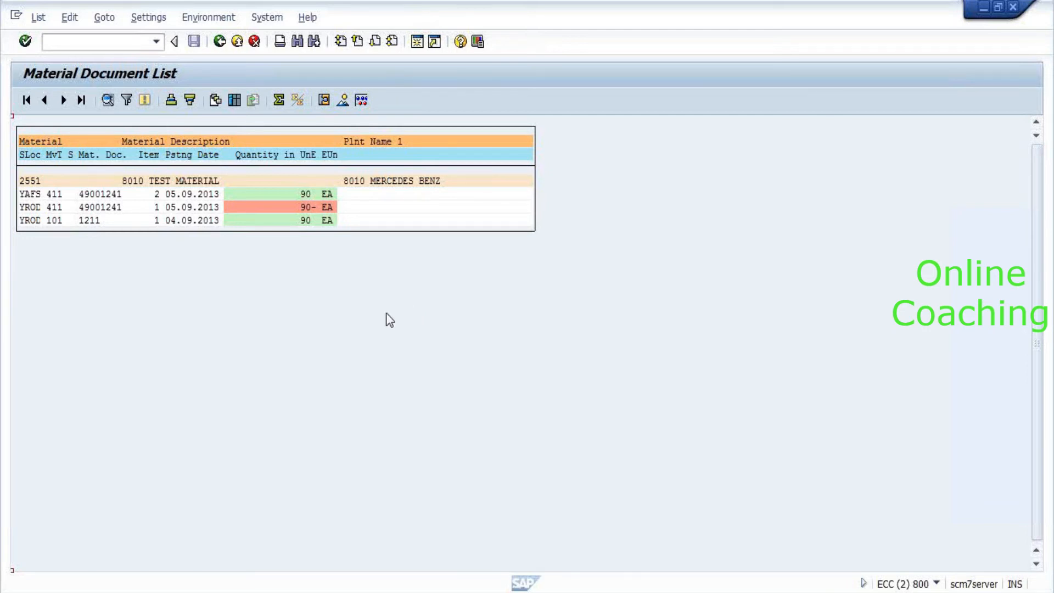
Select the 101 goods receipt line into YROD for material 2551 in the MB51 list.
{"action": "left_click", "coordinate": [43, 220]}
Display the details of the 411 transfer line of 90 EA out of YROD.
{"action": "left_click", "coordinate": [98, 207]}
{"action": "left_click", "coordinate": [108, 101]}
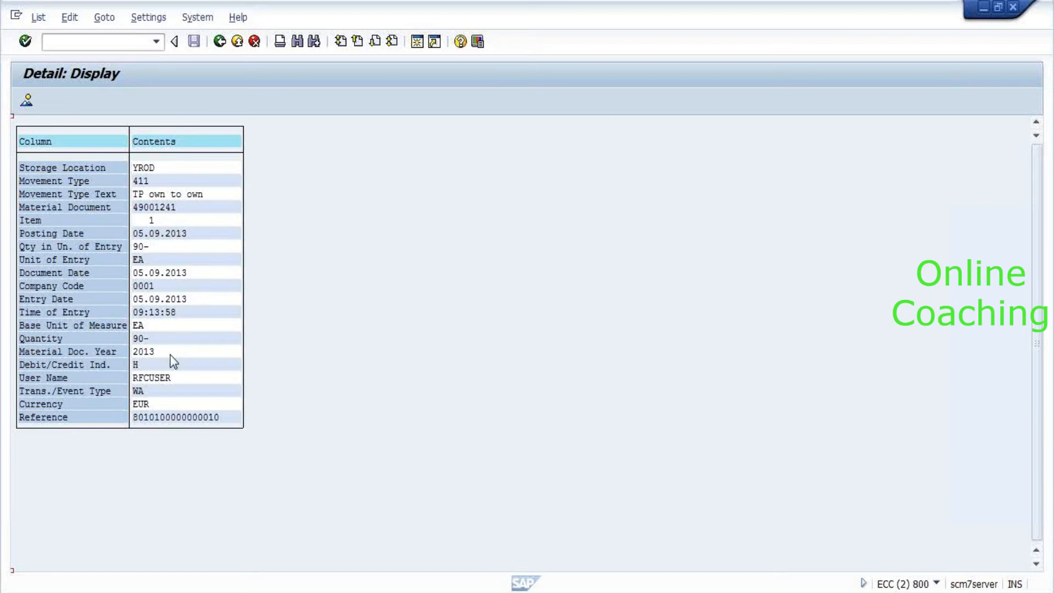
{"action": "left_click", "coordinate": [220, 42]}
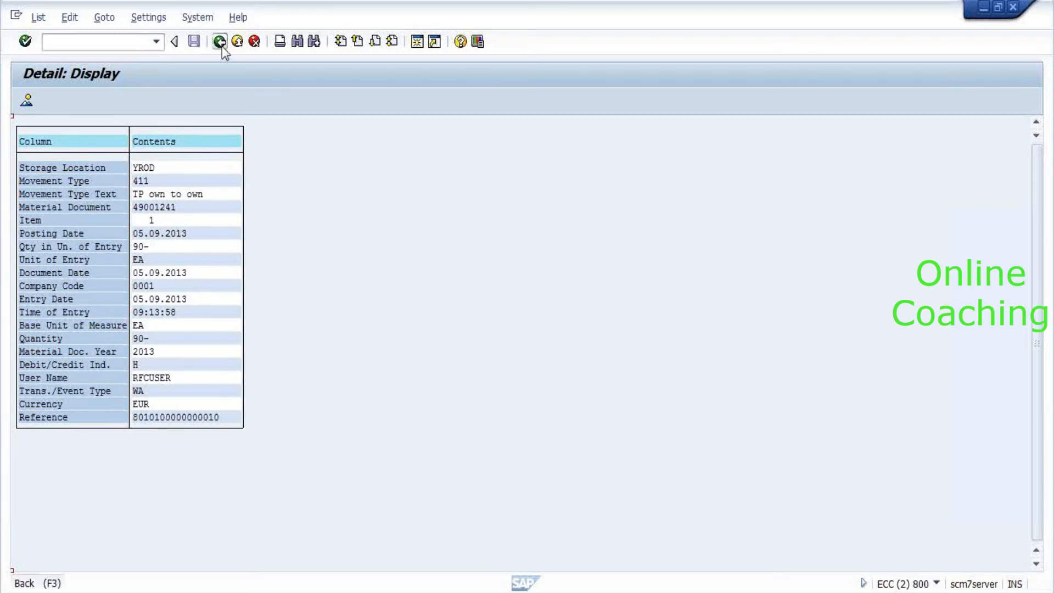
Open material document 49001241 and switch back to the EWM warehouse monitor.
{"action": "double_click", "coordinate": [97, 196]}
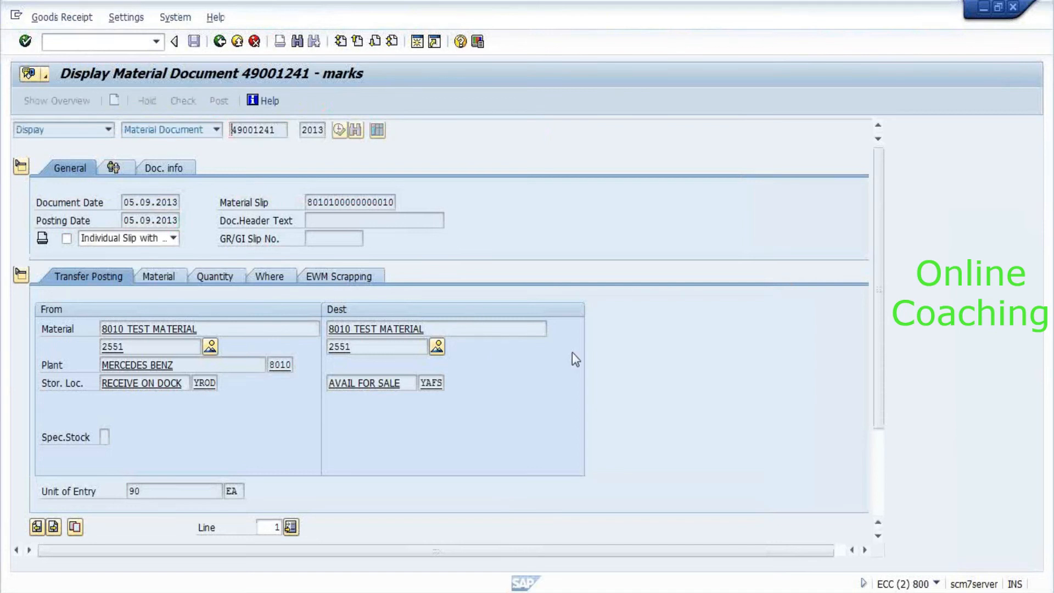
{"action": "key", "text": "alt+Tab"}
{"action": "key", "text": "alt+Tab"}
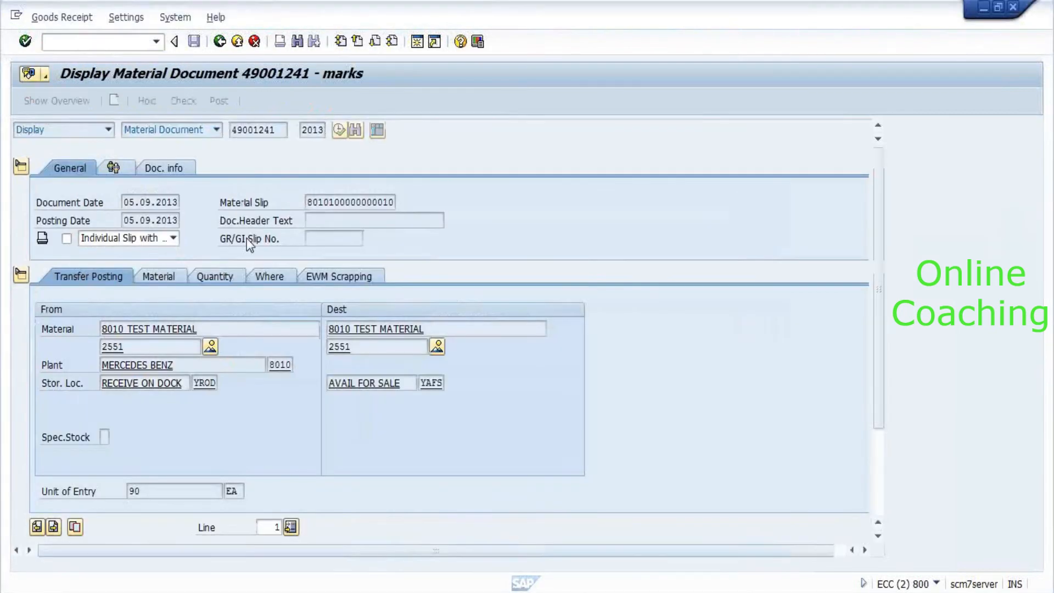
{"action": "key", "text": "alt+Tab"}
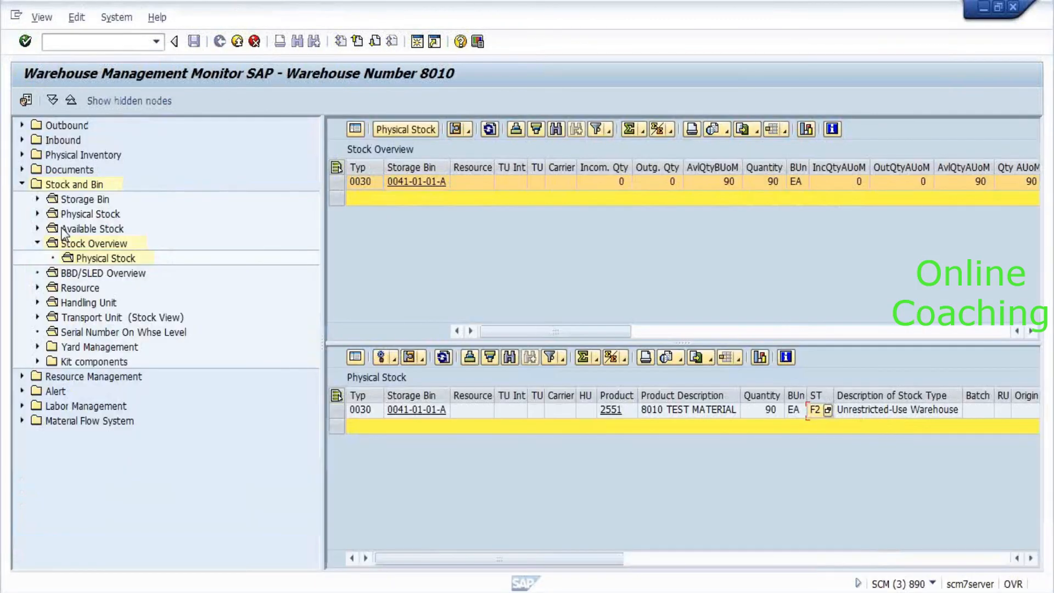
In the warehouse monitor's Documents node, list all movements for product 2551.
{"action": "left_click", "coordinate": [61, 173]}
{"action": "double_click", "coordinate": [61, 174]}
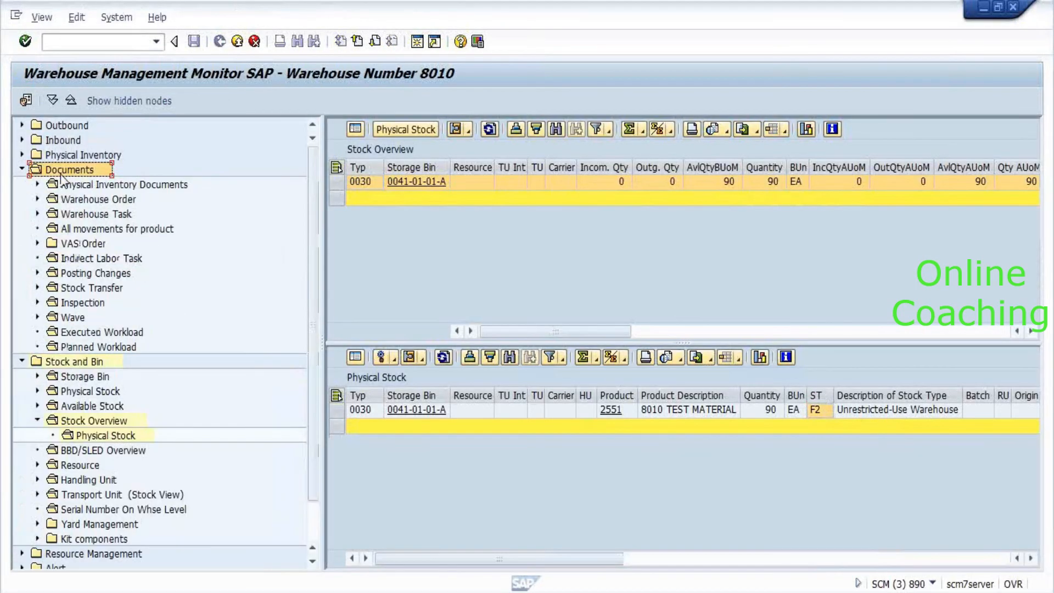
{"action": "scroll", "coordinate": [168, 239], "scroll_direction": "down", "scroll_amount": 1}
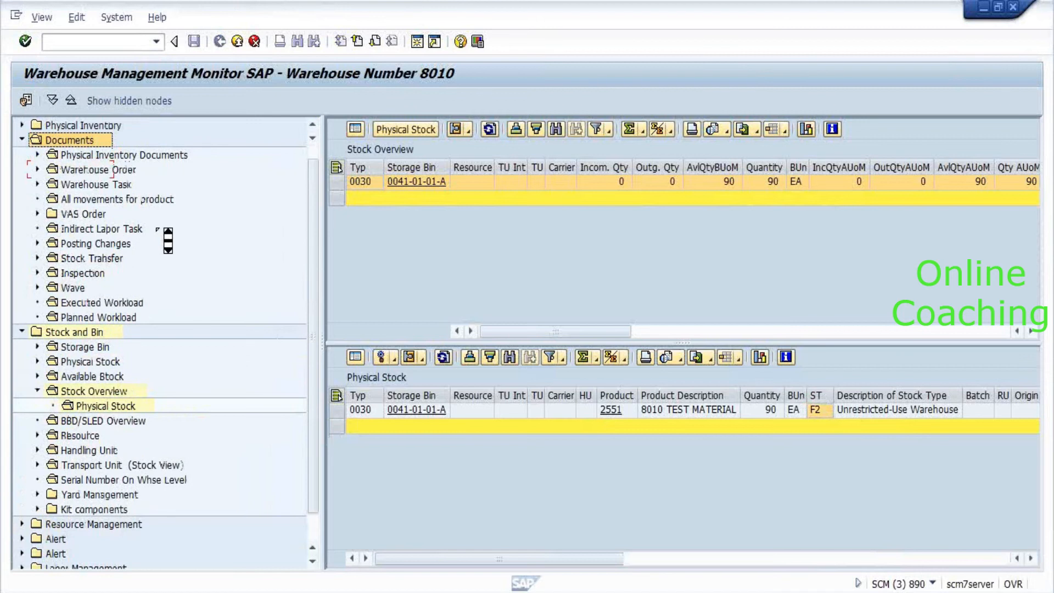
{"action": "scroll", "coordinate": [168, 239], "scroll_direction": "down", "scroll_amount": 1}
{"action": "left_click", "coordinate": [86, 180]}
{"action": "double_click", "coordinate": [87, 180]}
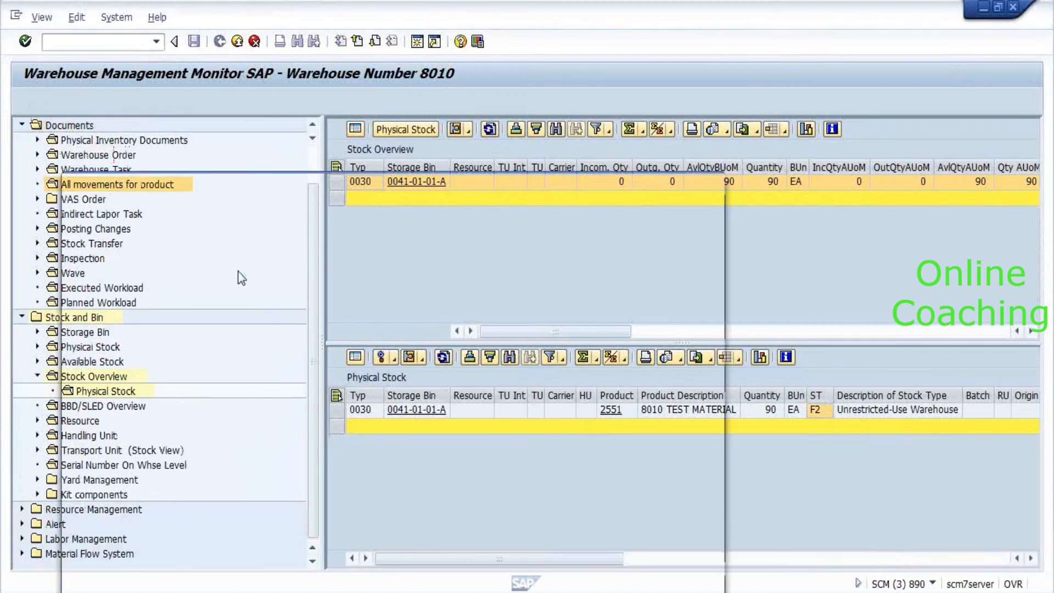
{"action": "type", "text": "2551"}
{"action": "key", "text": "Return"}
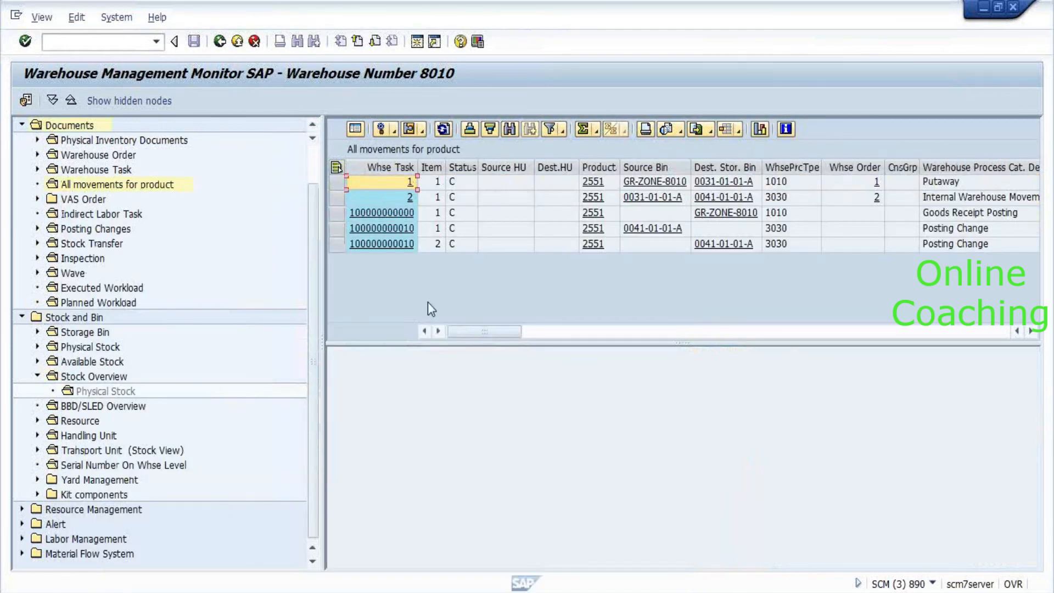
{"action": "left_click", "coordinate": [339, 228]}
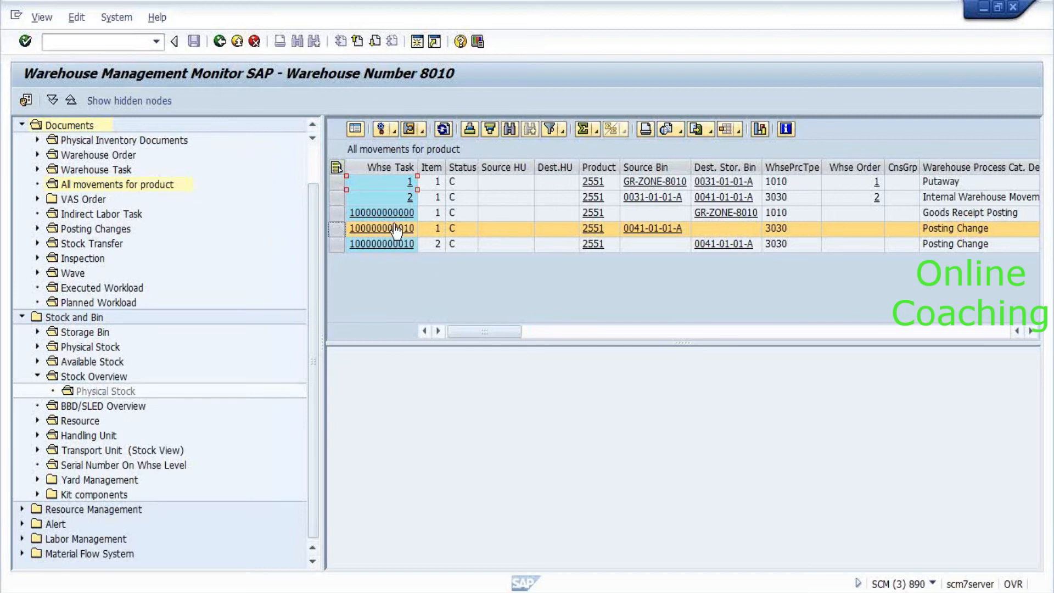
{"action": "left_click", "coordinate": [381, 168]}
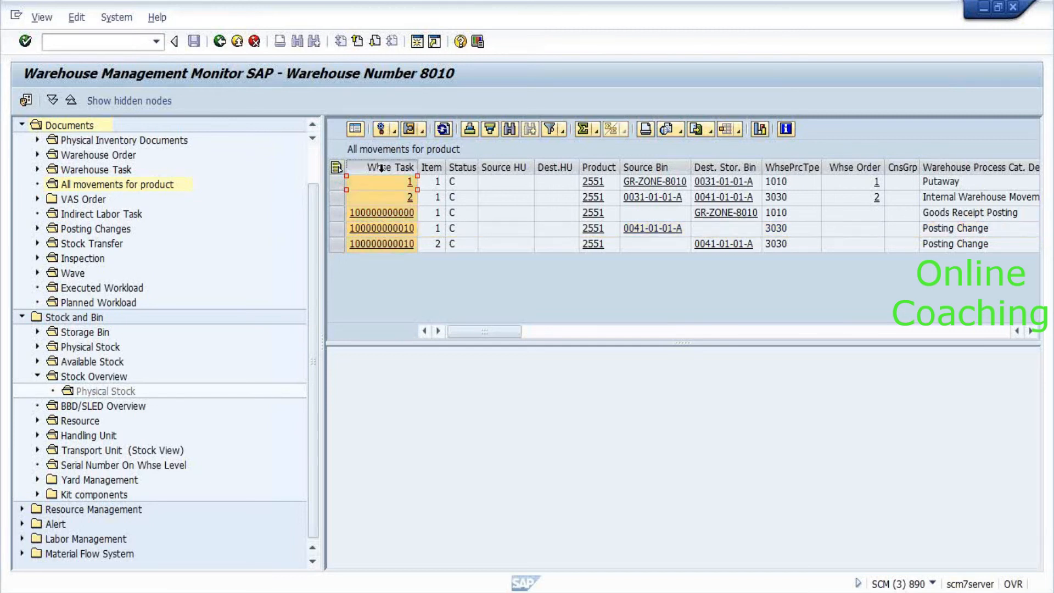
{"action": "left_click", "coordinate": [420, 229]}
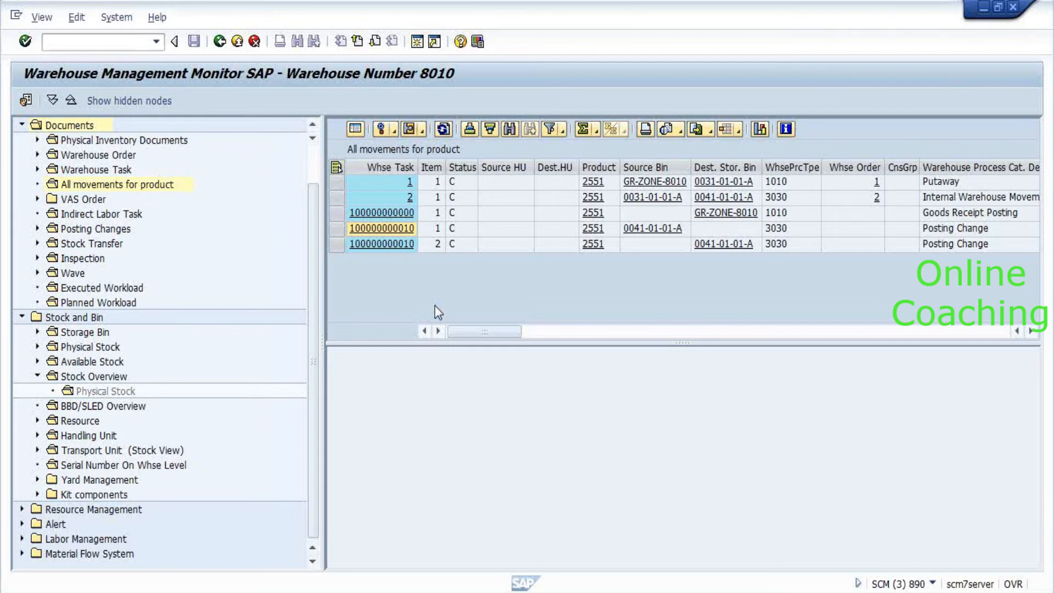
{"action": "key", "text": "alt+Tab"}
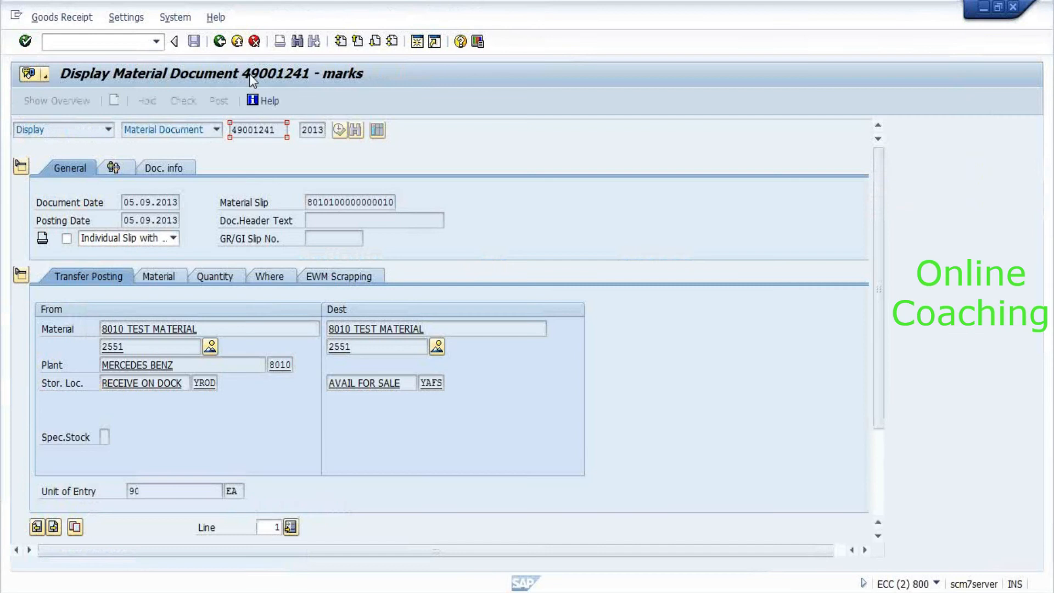
{"action": "left_click", "coordinate": [308, 203]}
{"action": "key", "text": "F3"}
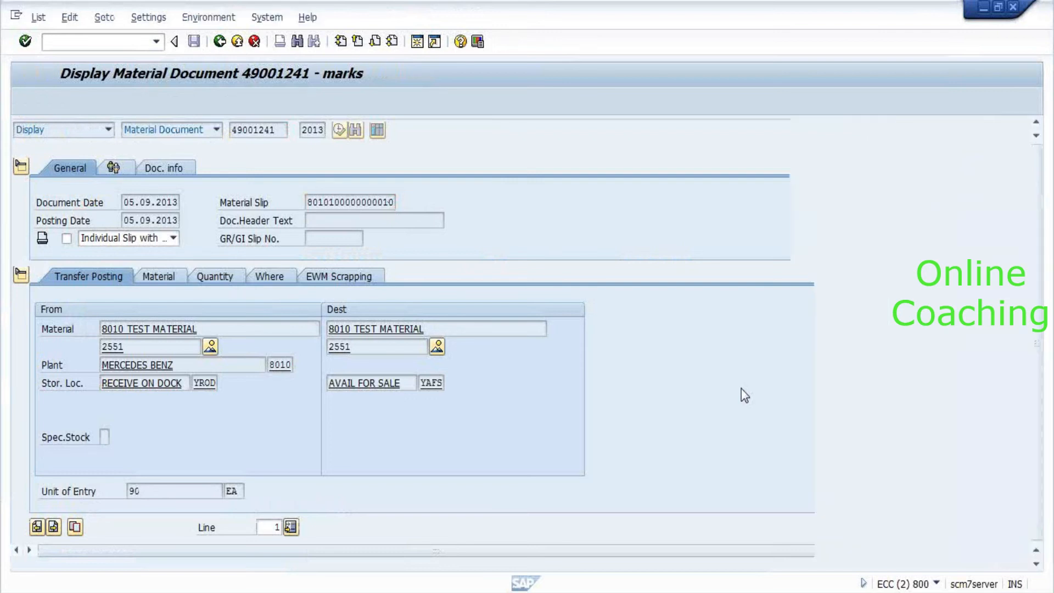
{"action": "double_click", "coordinate": [84, 222]}
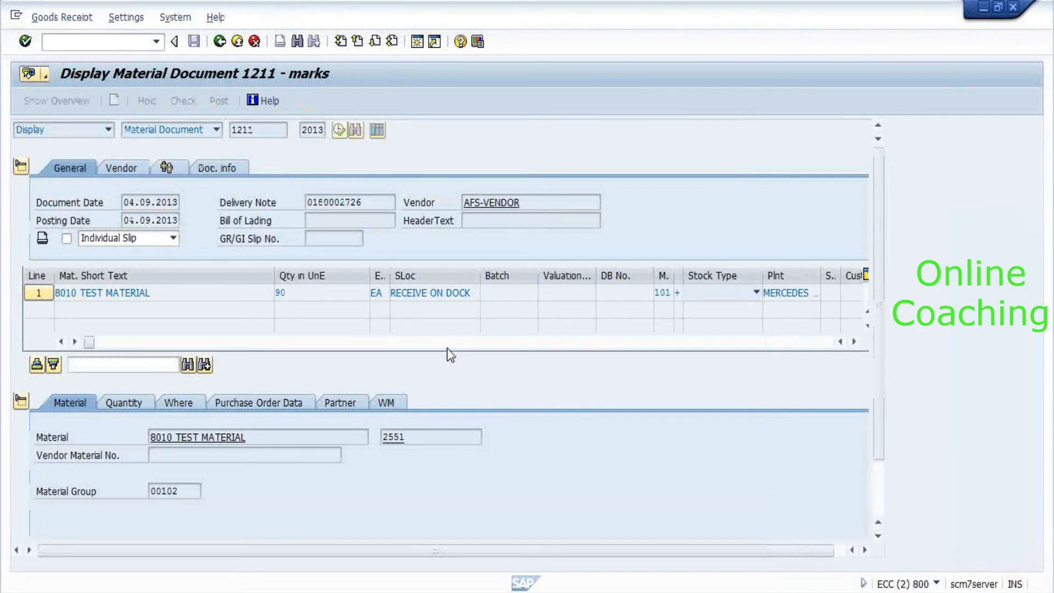
{"action": "left_click", "coordinate": [384, 207]}
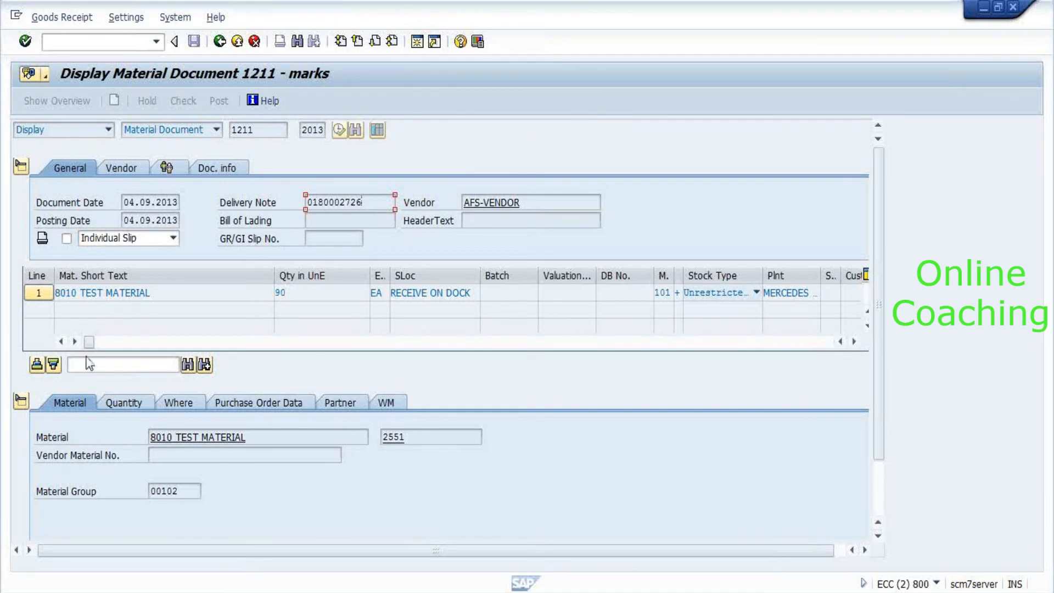
{"action": "left_click_drag", "start_coordinate": [89, 341], "coordinate": [237, 343]}
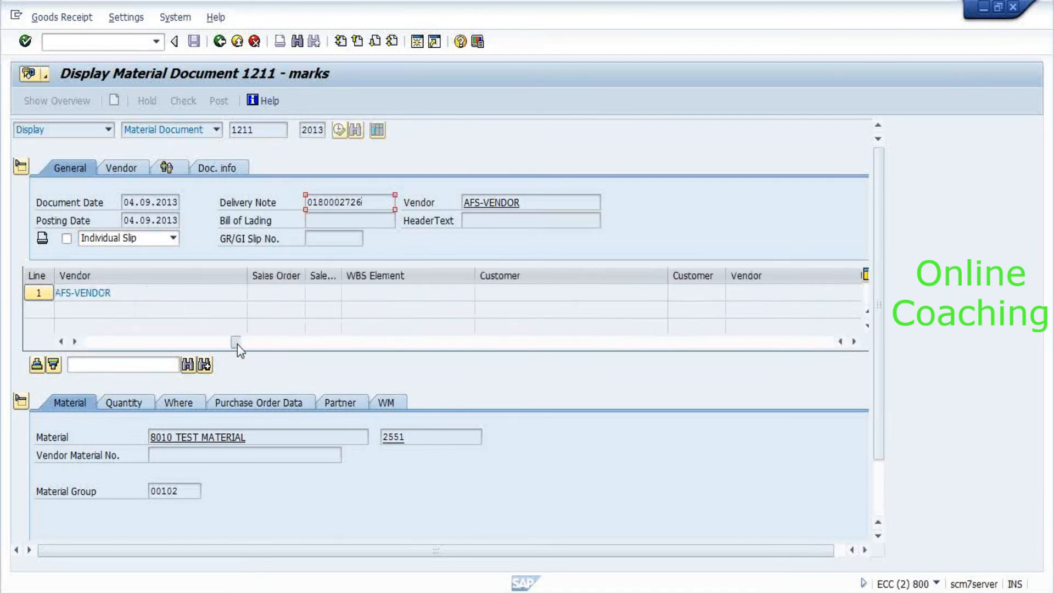
{"action": "left_click_drag", "start_coordinate": [308, 340], "coordinate": [511, 342]}
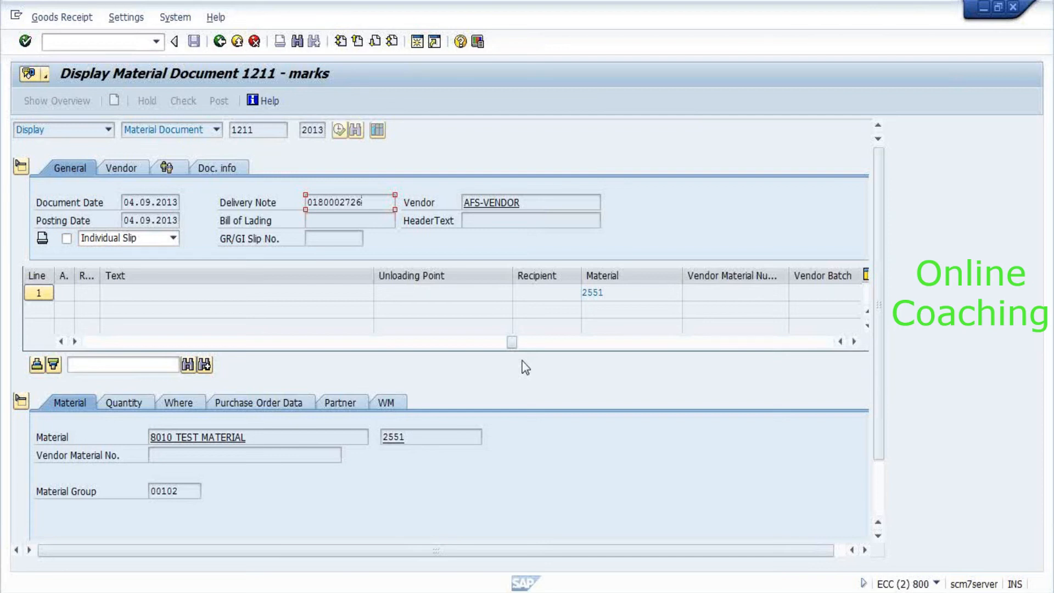
{"action": "key", "text": "F3"}
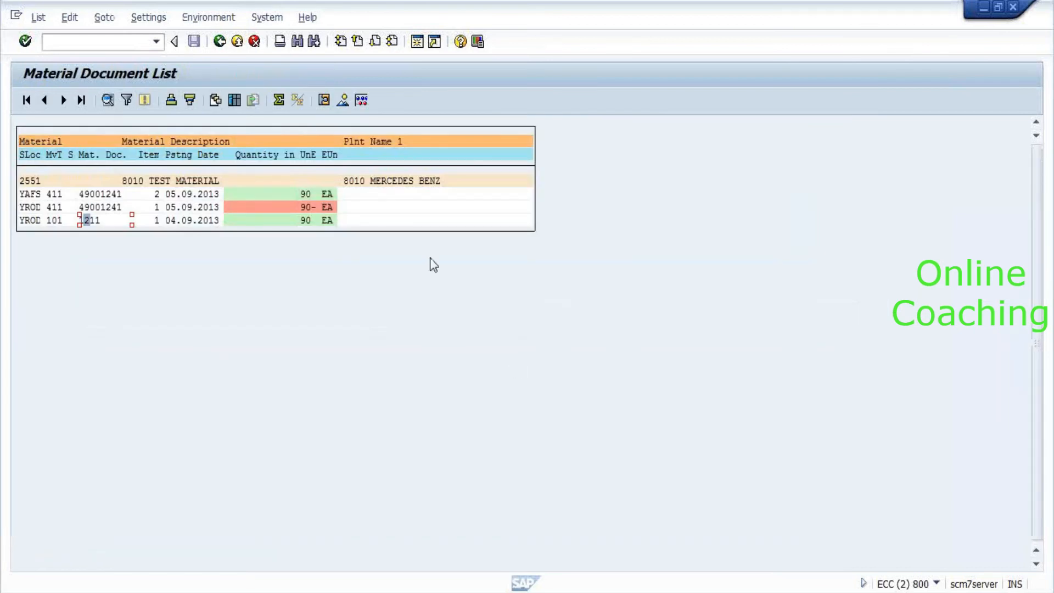
{"action": "left_click", "coordinate": [99, 207]}
{"action": "double_click", "coordinate": [102, 208]}
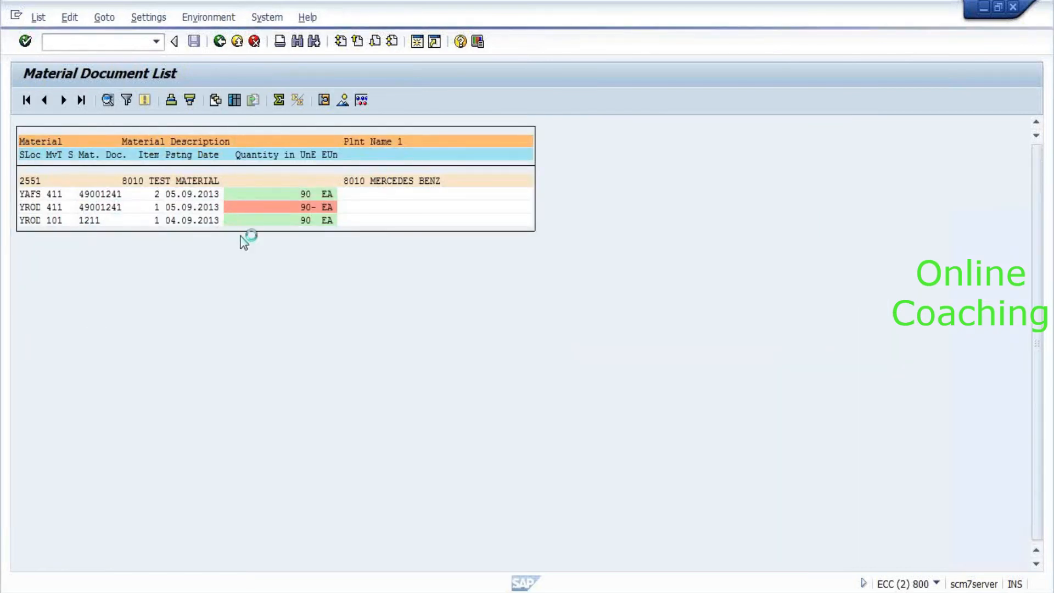
{"action": "left_click", "coordinate": [361, 203]}
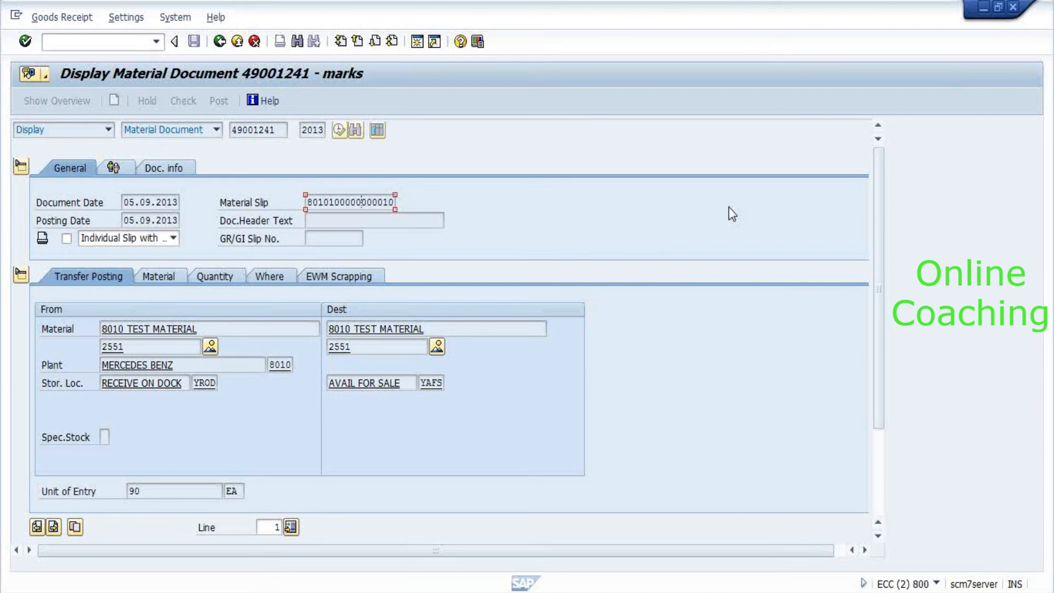
{"action": "key", "text": "alt+Tab"}
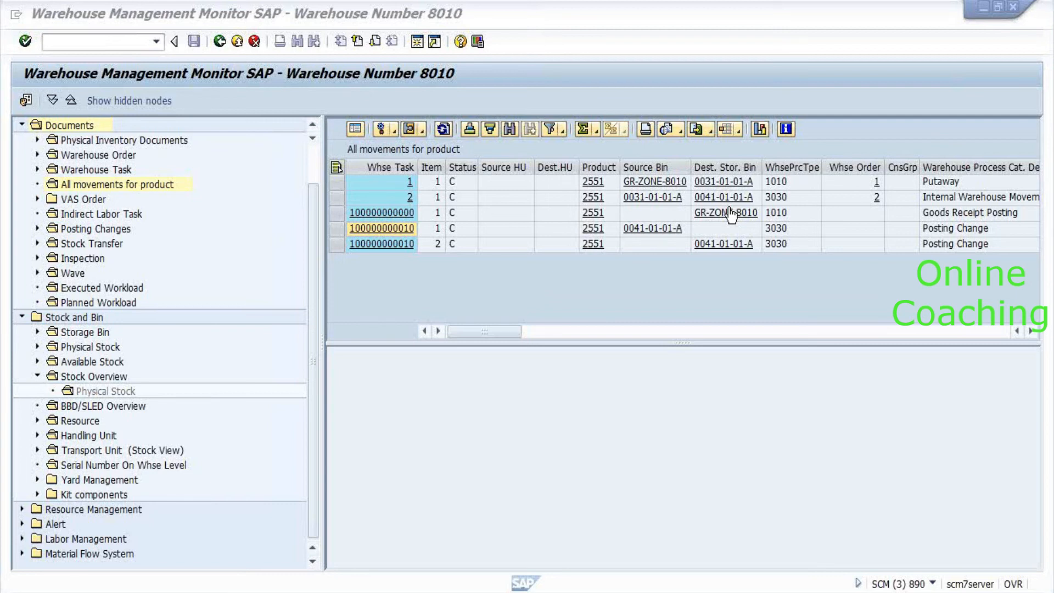
{"action": "key", "text": "alt+Tab"}
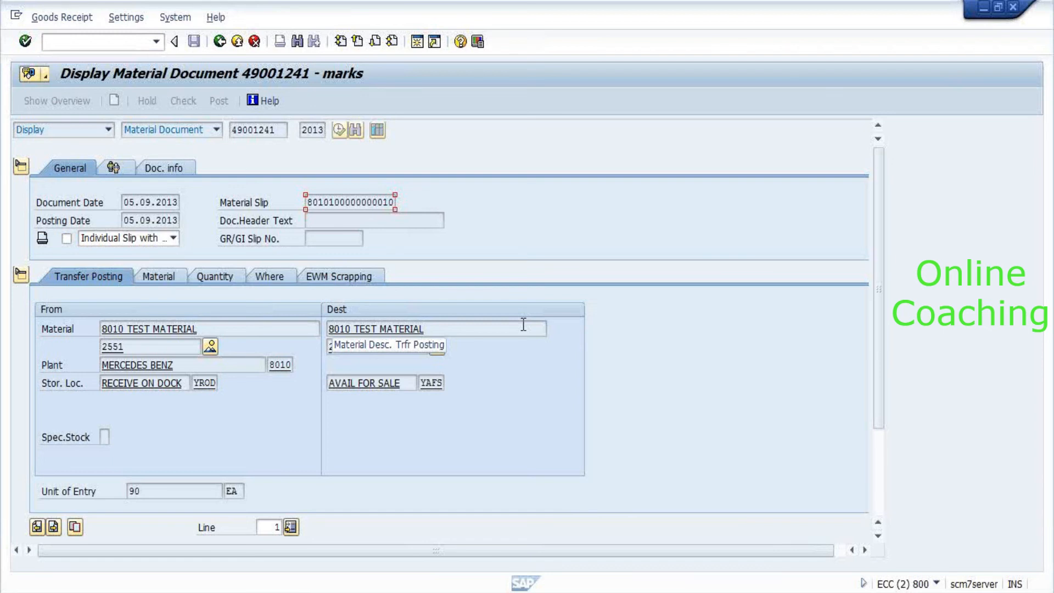
Cycle through the open SAP windows to the Confirm Warehouse Task session.
{"action": "key", "text": "alt+Tab"}
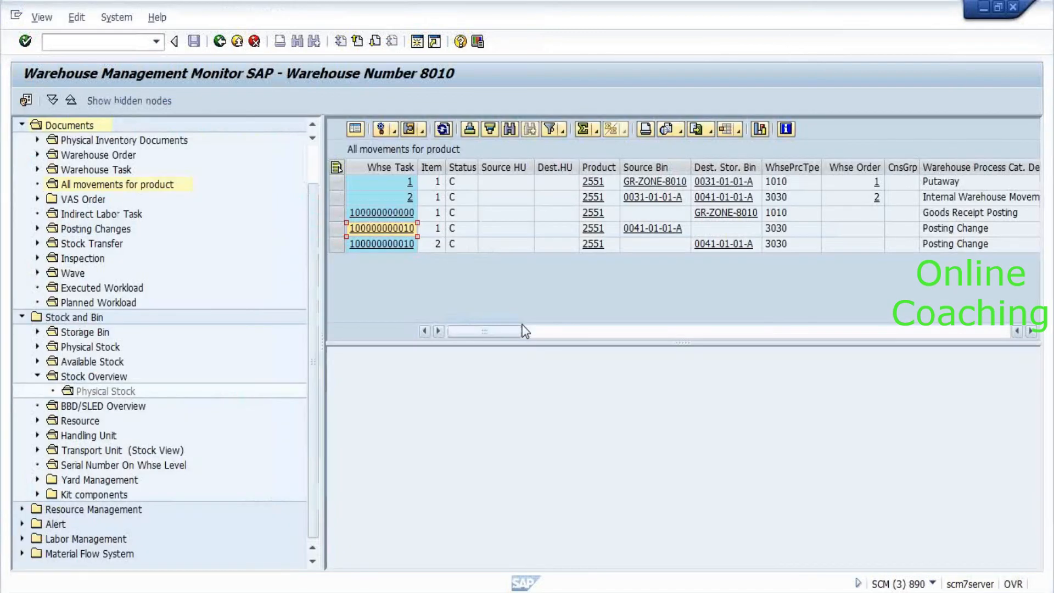
{"action": "left_click", "coordinate": [523, 330]}
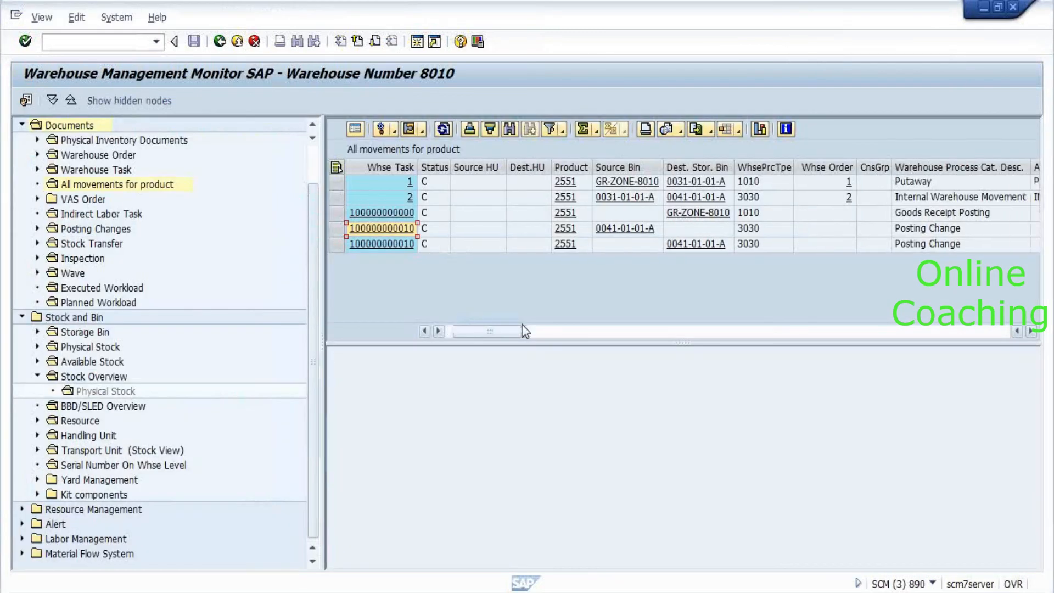
{"action": "left_click", "coordinate": [74, 41]}
{"action": "key", "text": "alt+Tab"}
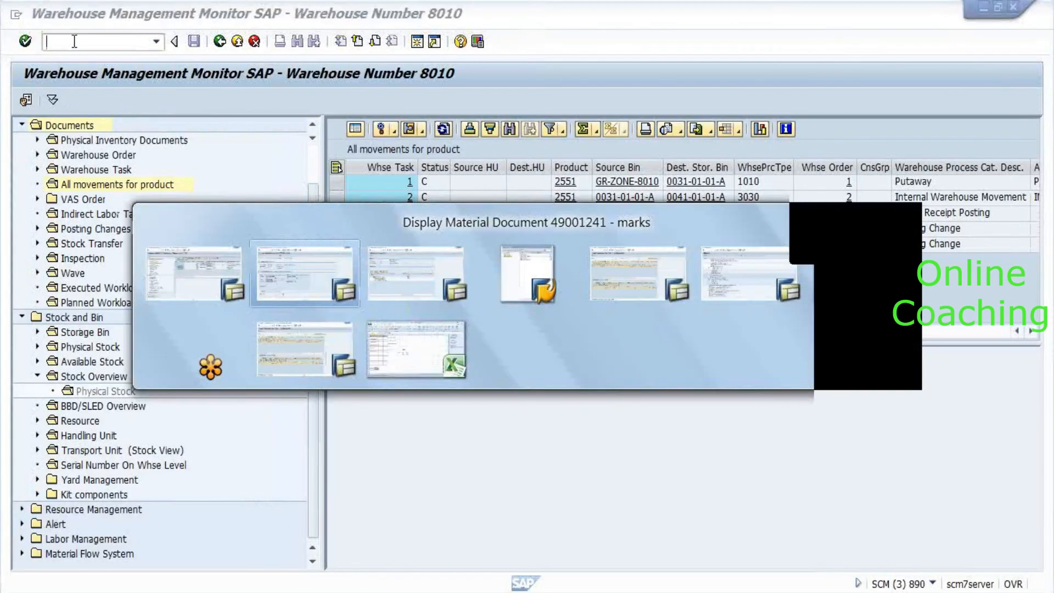
{"action": "key", "text": "alt+Tab"}
{"action": "key", "text": "alt+Tab"}
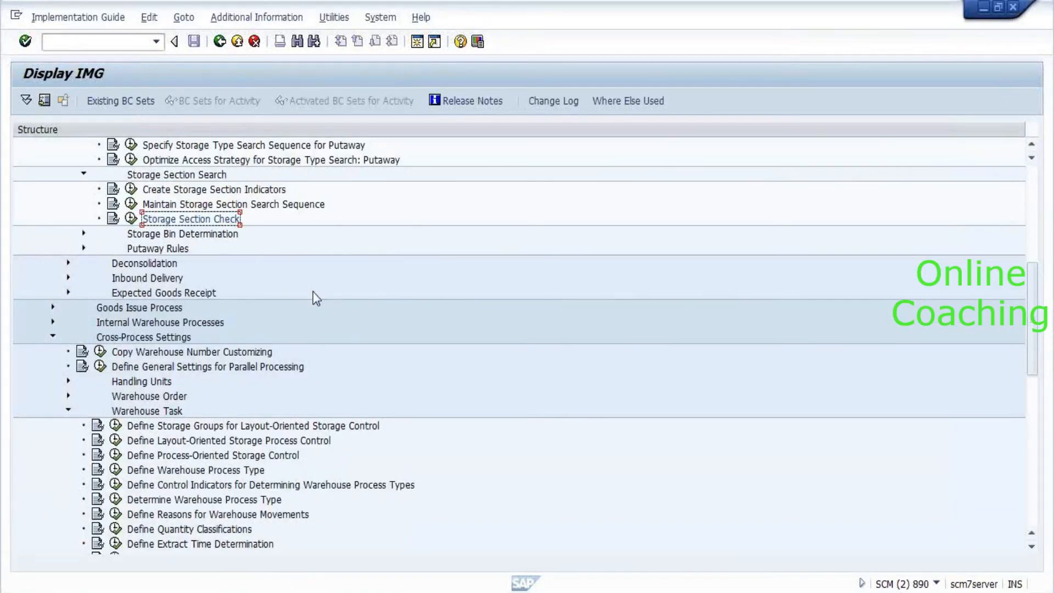
{"action": "scroll", "coordinate": [313, 295], "scroll_direction": "up", "scroll_amount": 4}
{"action": "key", "text": "alt+Tab"}
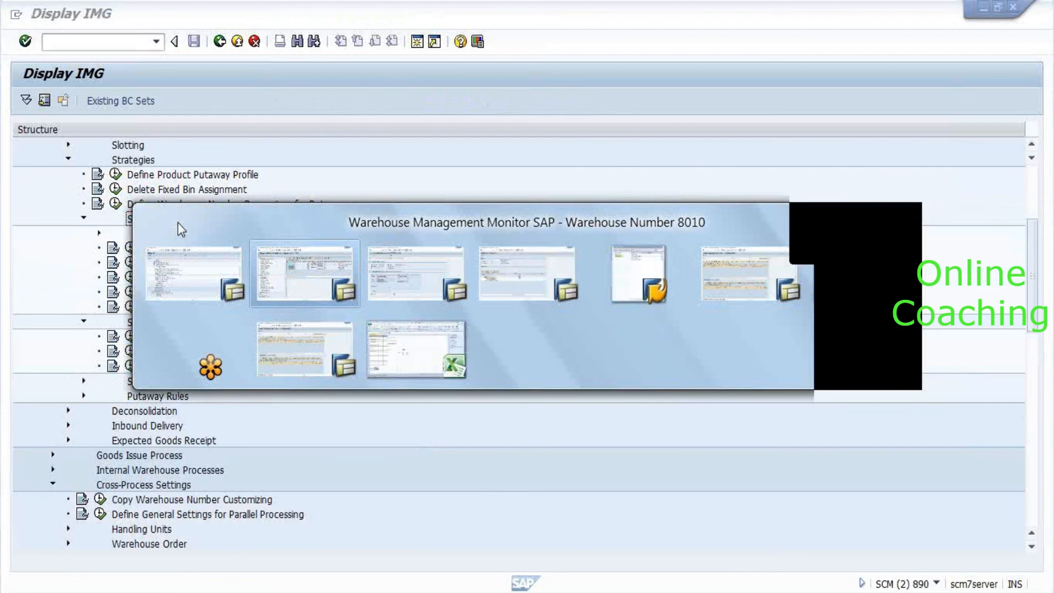
{"action": "key", "text": "alt+Tab"}
{"action": "key", "text": "alt+Tab"}
{"action": "key", "text": "alt+Tab"}
{"action": "key", "text": "alt+Tab"}
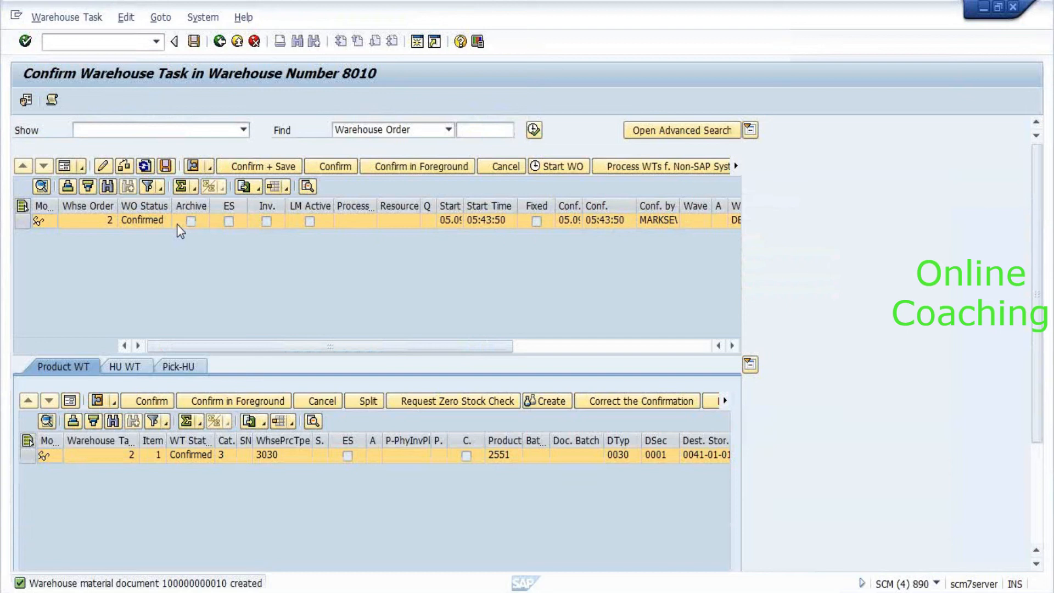
Run /n/scwm/prdi from the transaction history to open Maintain Inbound Delivery for warehouse 8010.
{"action": "left_click", "coordinate": [156, 42]}
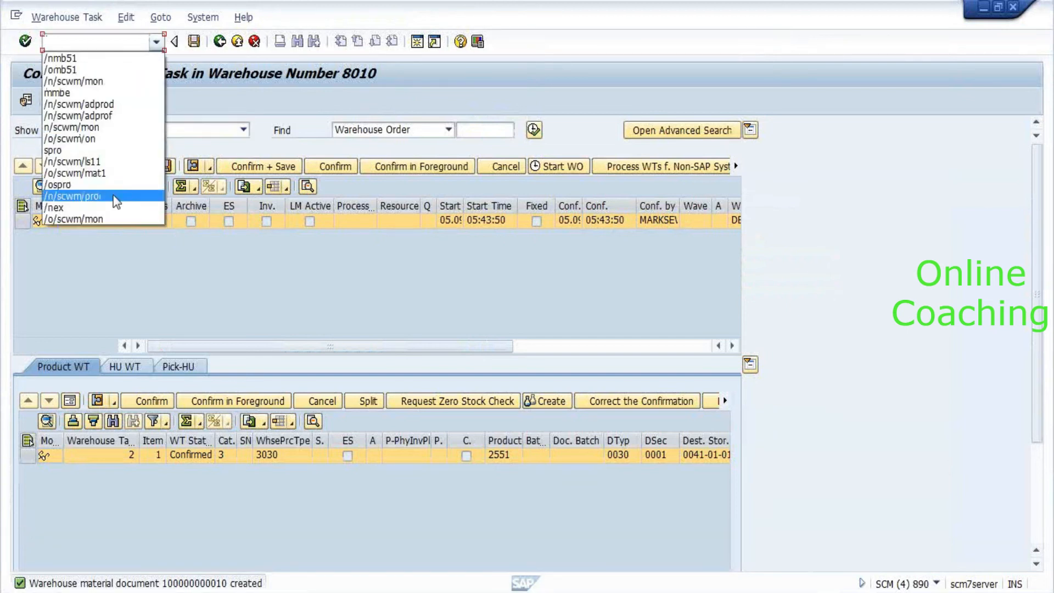
{"action": "left_click", "coordinate": [113, 194]}
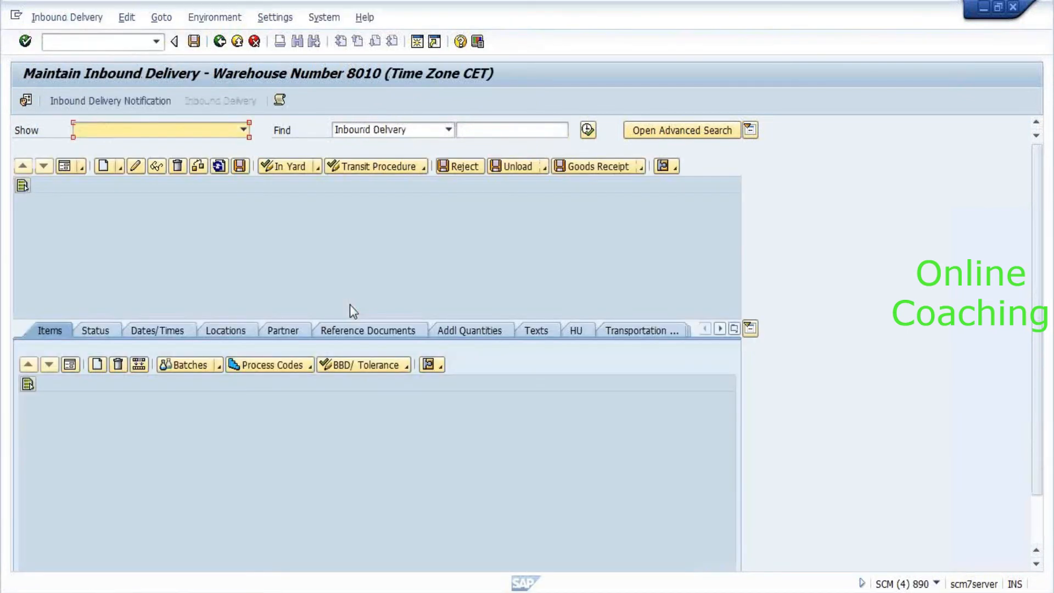
{"action": "left_click", "coordinate": [525, 132]}
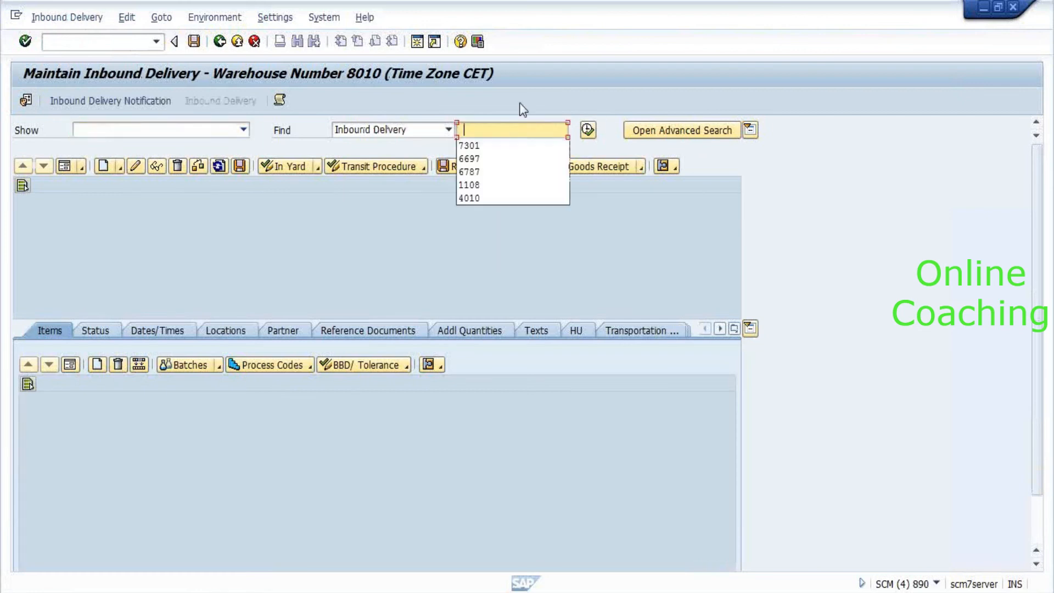
Look up inbound delivery 7301 and review item 10's details and document flow.
{"action": "key", "text": "Return"}
{"action": "key", "text": "Return"}
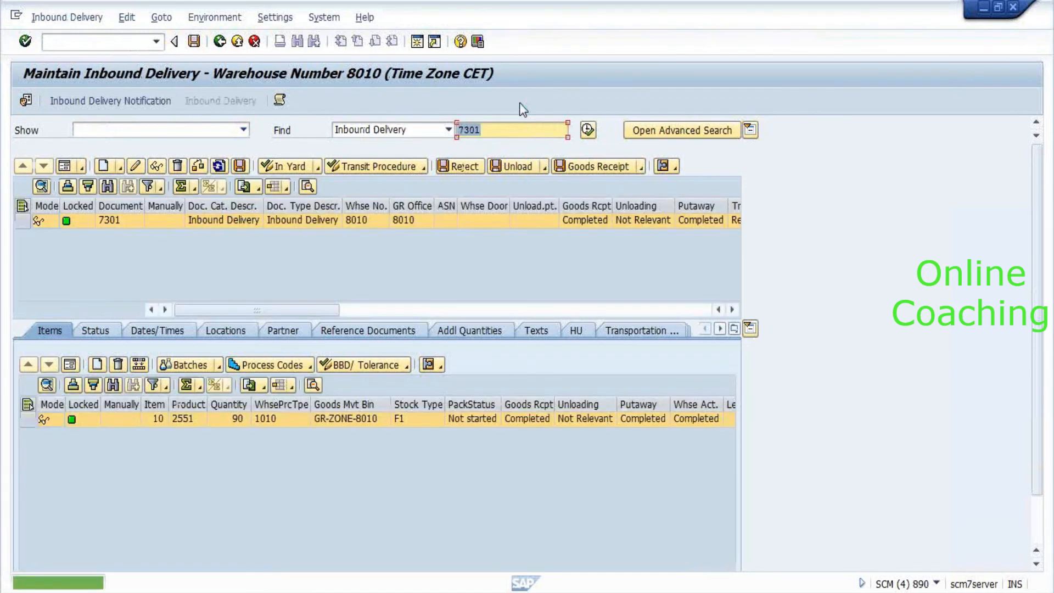
{"action": "scroll", "coordinate": [789, 339], "scroll_direction": "down", "scroll_amount": 3}
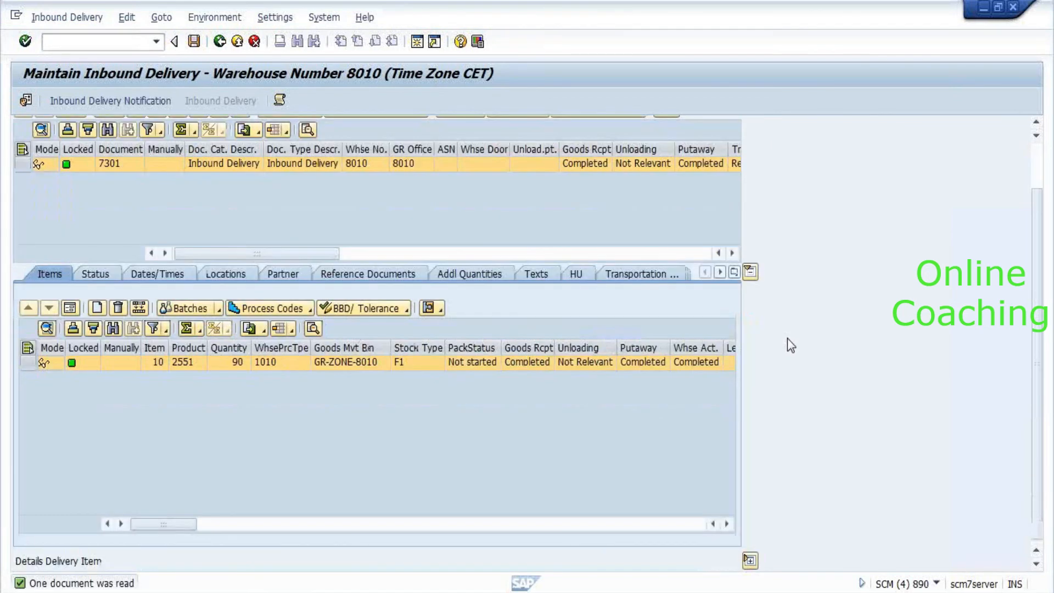
{"action": "left_click", "coordinate": [750, 560]}
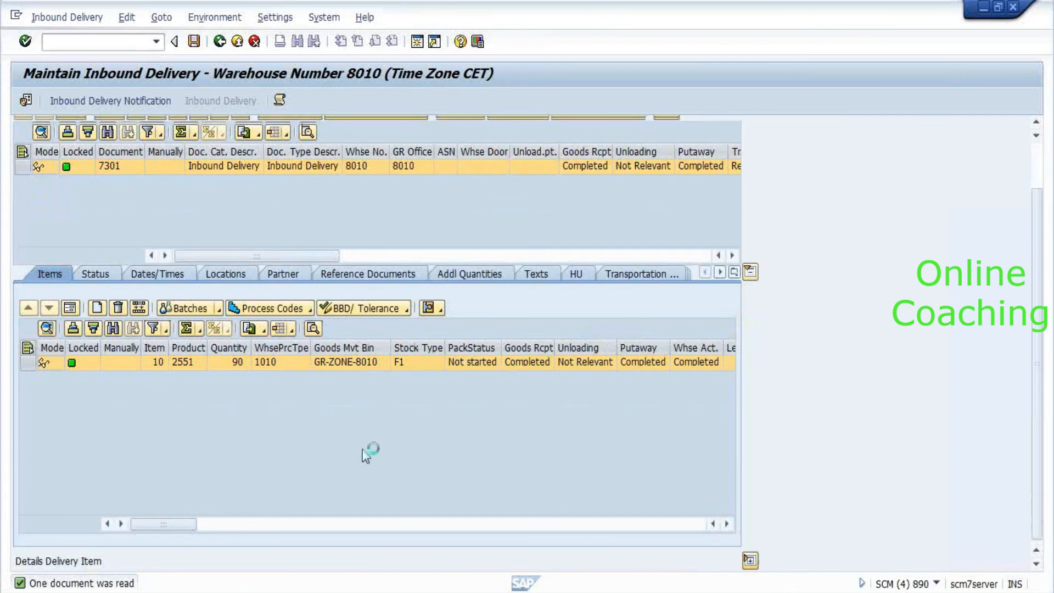
{"action": "scroll", "coordinate": [807, 402], "scroll_direction": "down", "scroll_amount": 3}
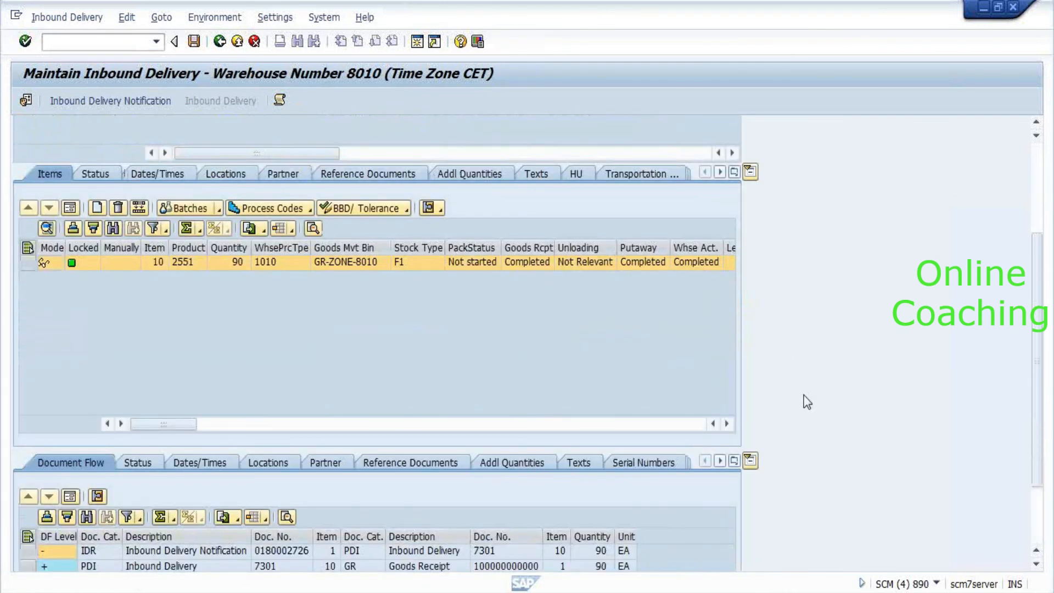
{"action": "scroll", "coordinate": [808, 402], "scroll_direction": "down", "scroll_amount": 3}
{"action": "scroll", "coordinate": [807, 402], "scroll_direction": "up", "scroll_amount": 3}
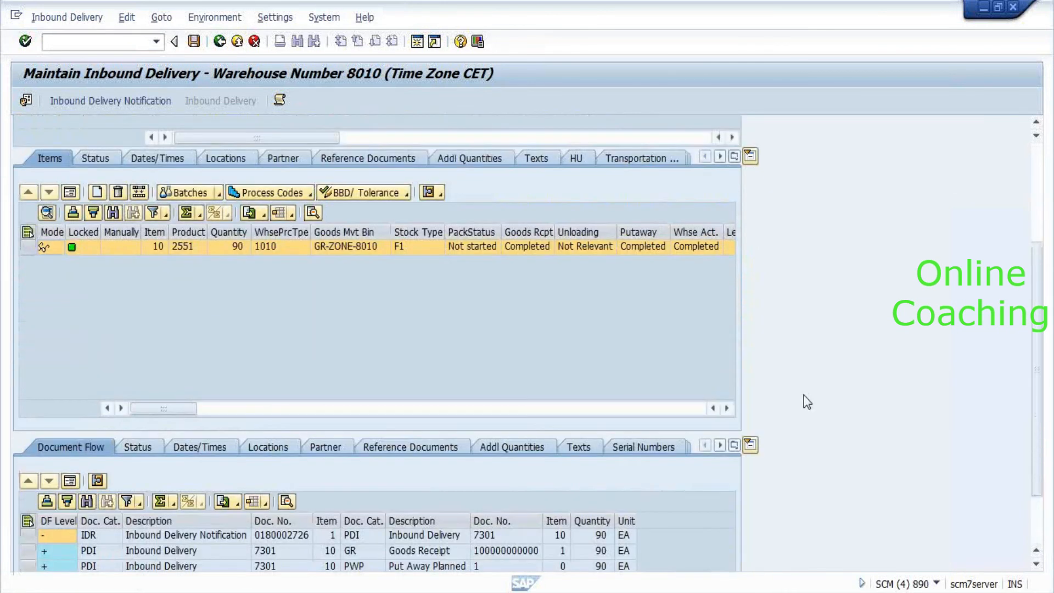
{"action": "scroll", "coordinate": [807, 402], "scroll_direction": "up", "scroll_amount": 5}
{"action": "scroll", "coordinate": [807, 402], "scroll_direction": "down", "scroll_amount": 3}
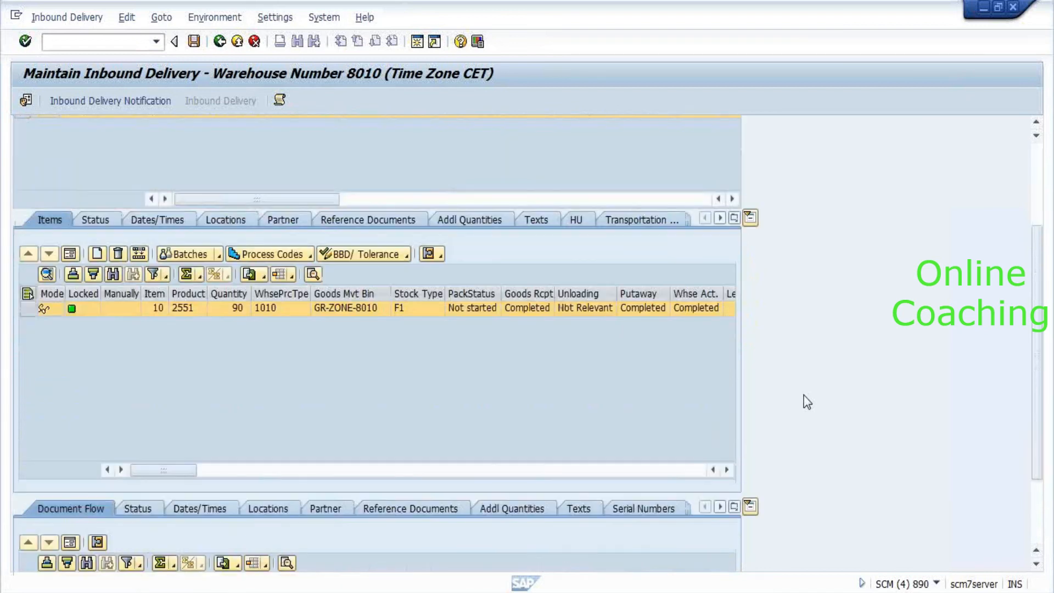
{"action": "scroll", "coordinate": [807, 402], "scroll_direction": "down", "scroll_amount": 4}
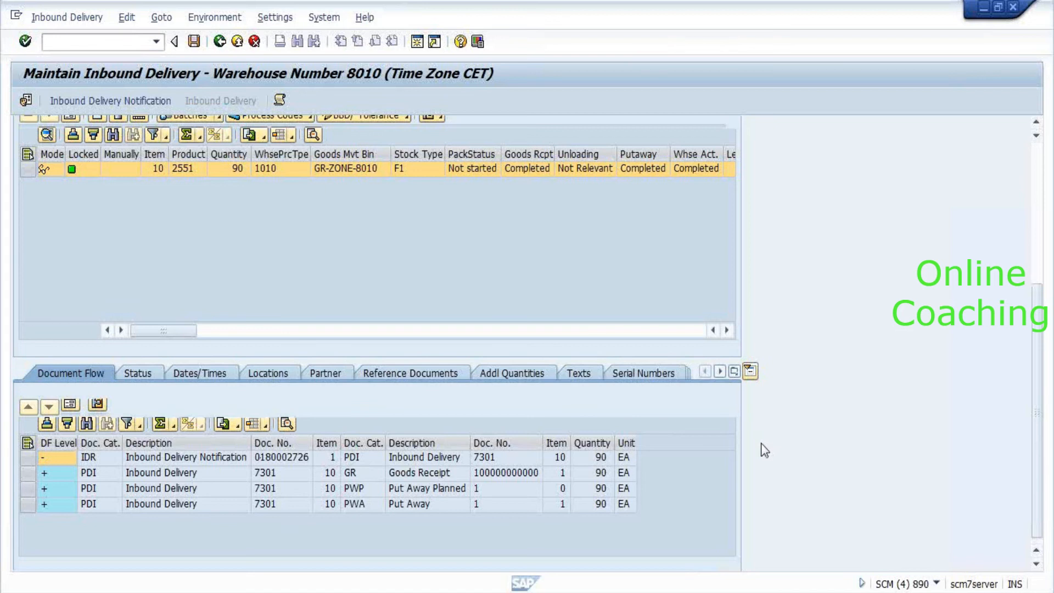
{"action": "scroll", "coordinate": [763, 448], "scroll_direction": "up", "scroll_amount": 7}
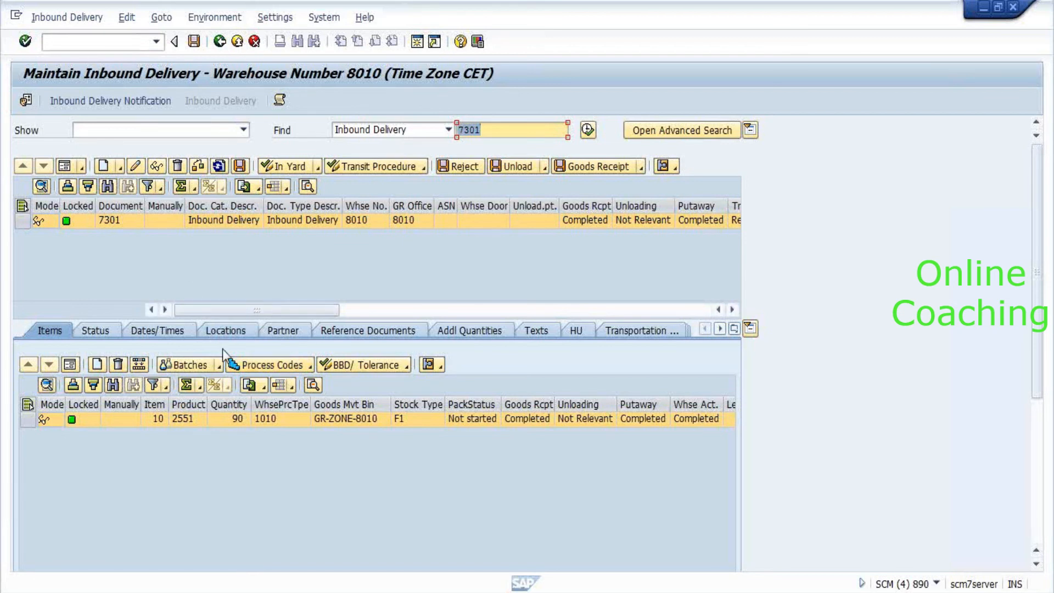
{"action": "left_click", "coordinate": [222, 368]}
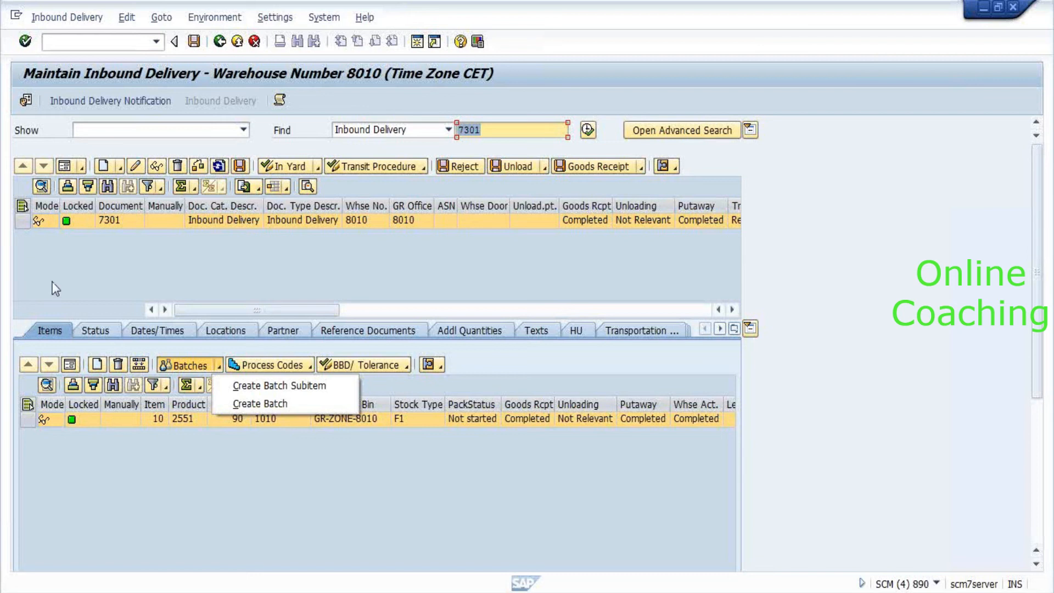
{"action": "left_click", "coordinate": [75, 227]}
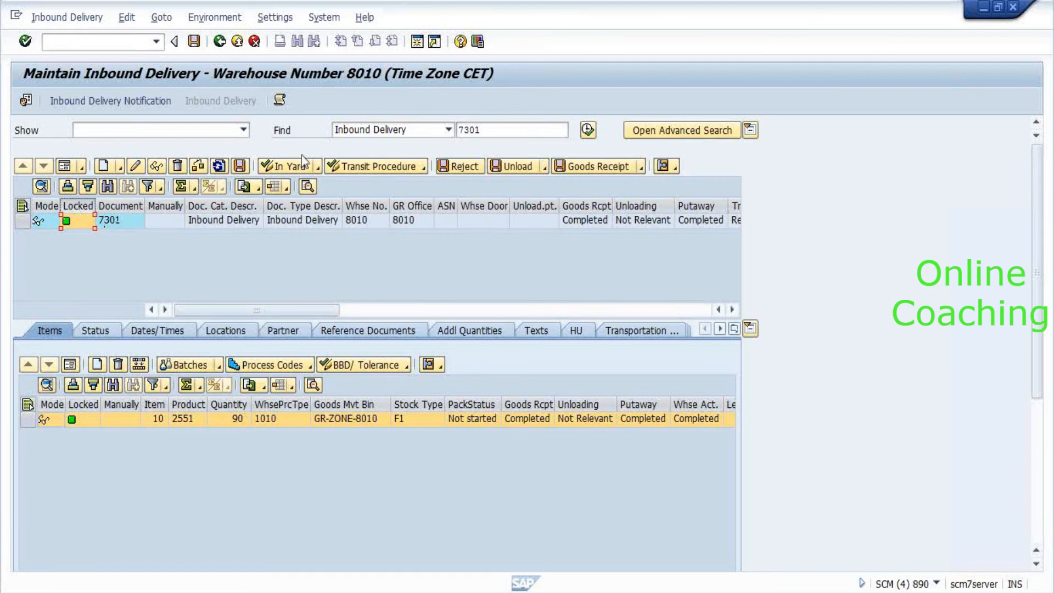
Move along item 10's row to check its Batch column, which is empty.
{"action": "left_click", "coordinate": [387, 423]}
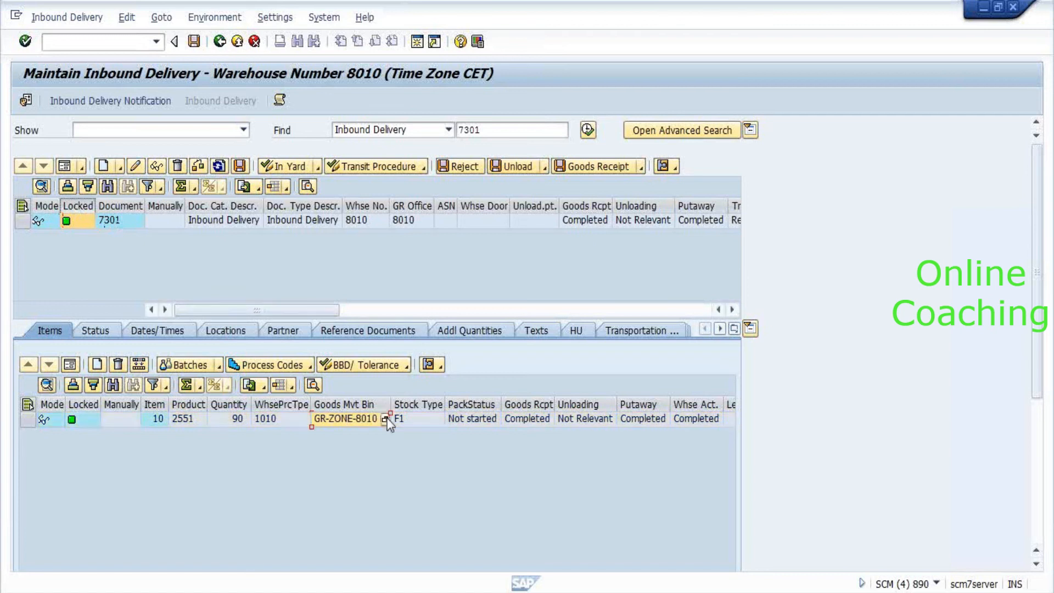
{"action": "key", "text": "Tab"}
{"action": "key", "text": "Tab"}
{"action": "key", "text": "Tab"}
{"action": "key", "text": "Tab"}
{"action": "key", "text": "Tab"}
{"action": "key", "text": "Tab"}
{"action": "key", "text": "Tab"}
{"action": "key", "text": "Tab"}
{"action": "key", "text": "Tab"}
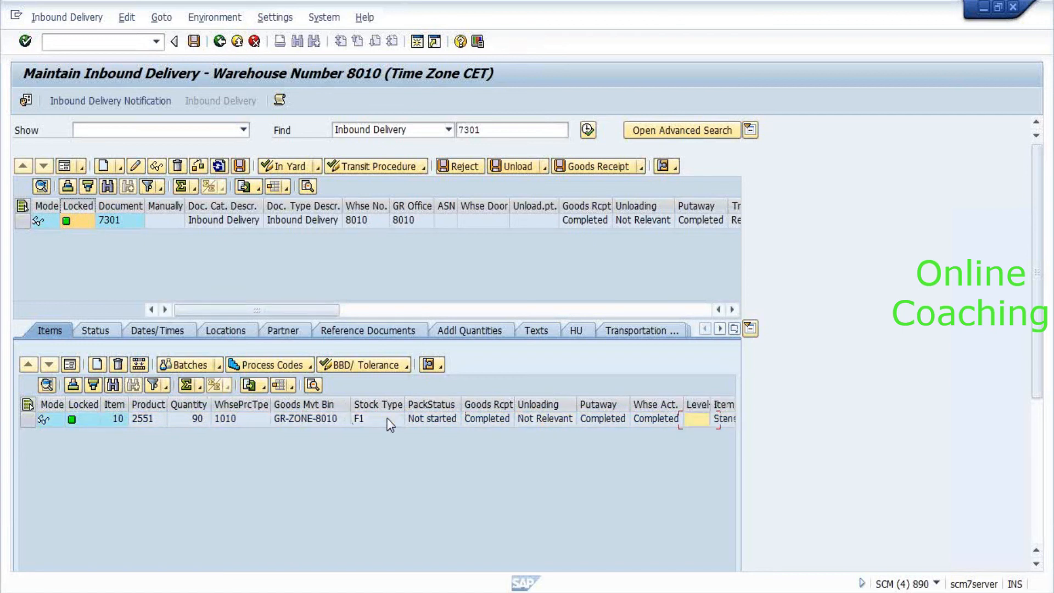
{"action": "key", "text": "Tab"}
{"action": "key", "text": "Tab"}
{"action": "key", "text": "Tab"}
{"action": "key", "text": "Tab"}
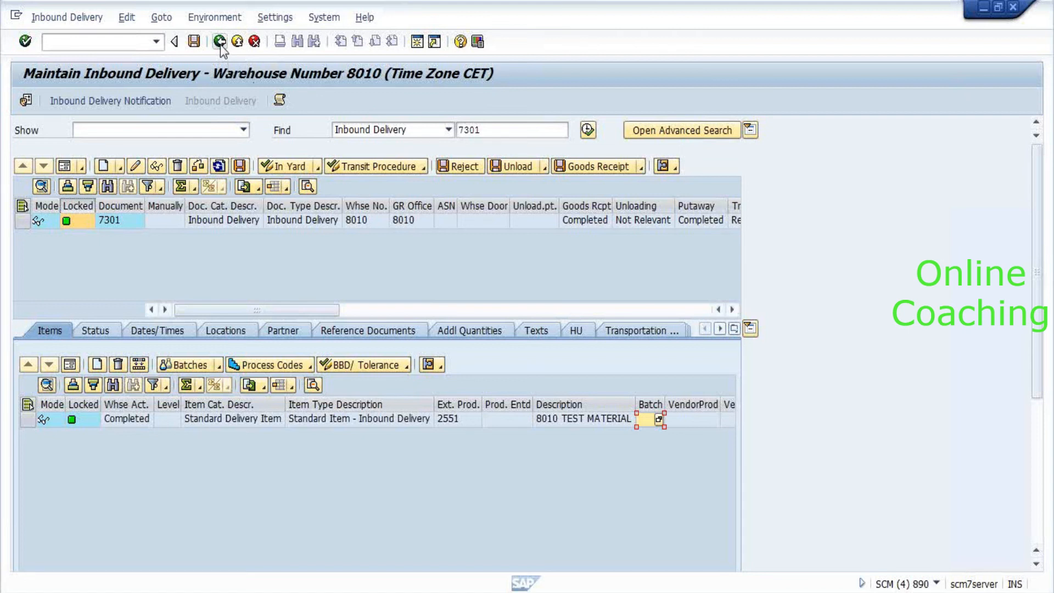
{"action": "key", "text": "alt+Tab"}
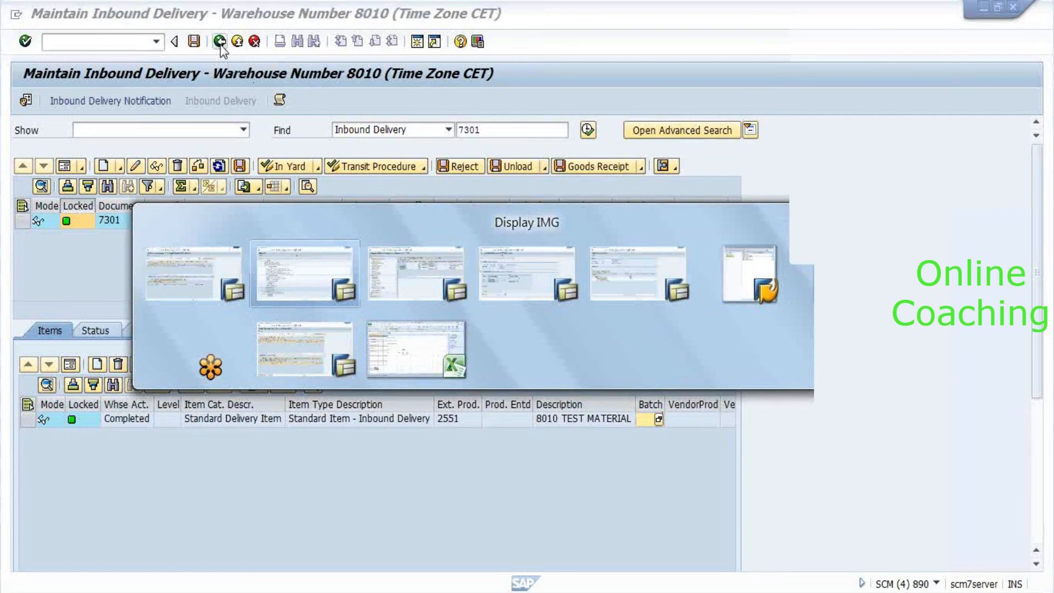
Back out of the warehouse task screens to the SAP Easy Access menu.
{"action": "key", "text": "alt+Tab"}
{"action": "key", "text": "alt+Tab"}
{"action": "key", "text": "alt+Tab"}
{"action": "key", "text": "alt+Tab"}
{"action": "key", "text": "alt+Tab"}
{"action": "key", "text": "alt+Tab"}
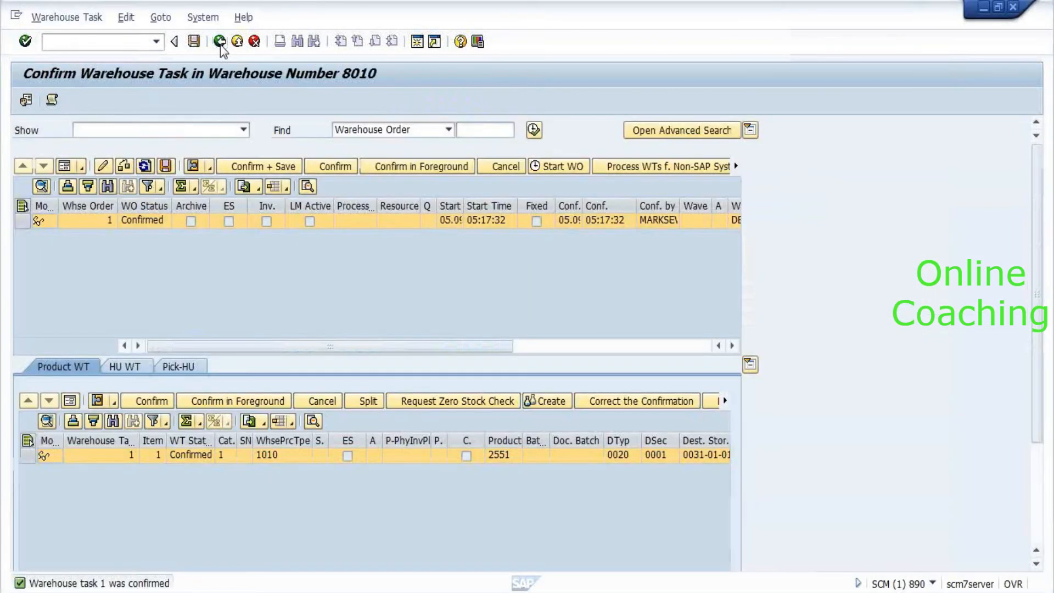
{"action": "left_click", "coordinate": [220, 43]}
{"action": "left_click", "coordinate": [220, 42]}
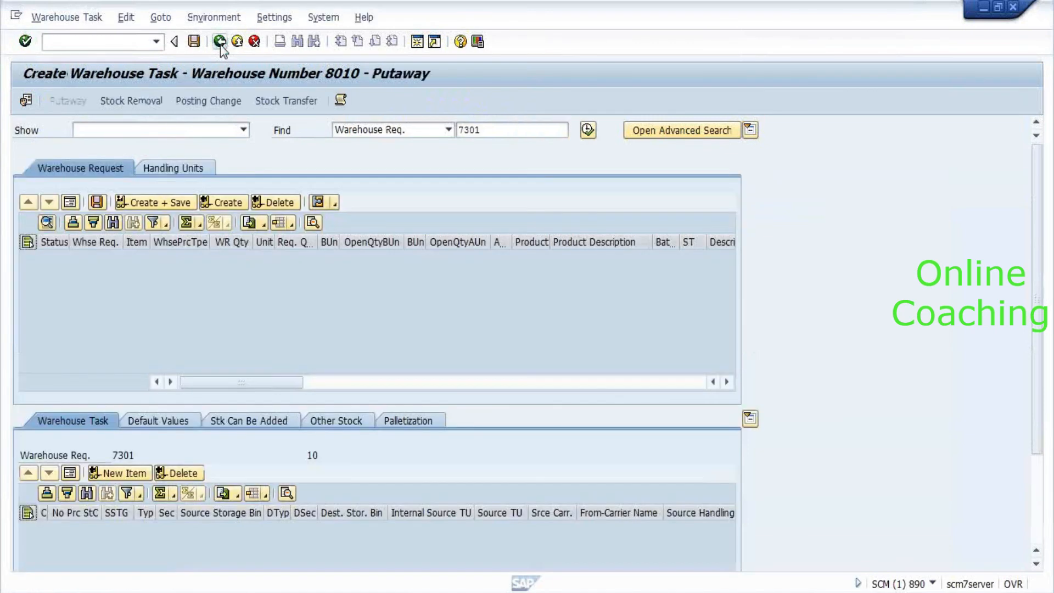
{"action": "left_click", "coordinate": [220, 42]}
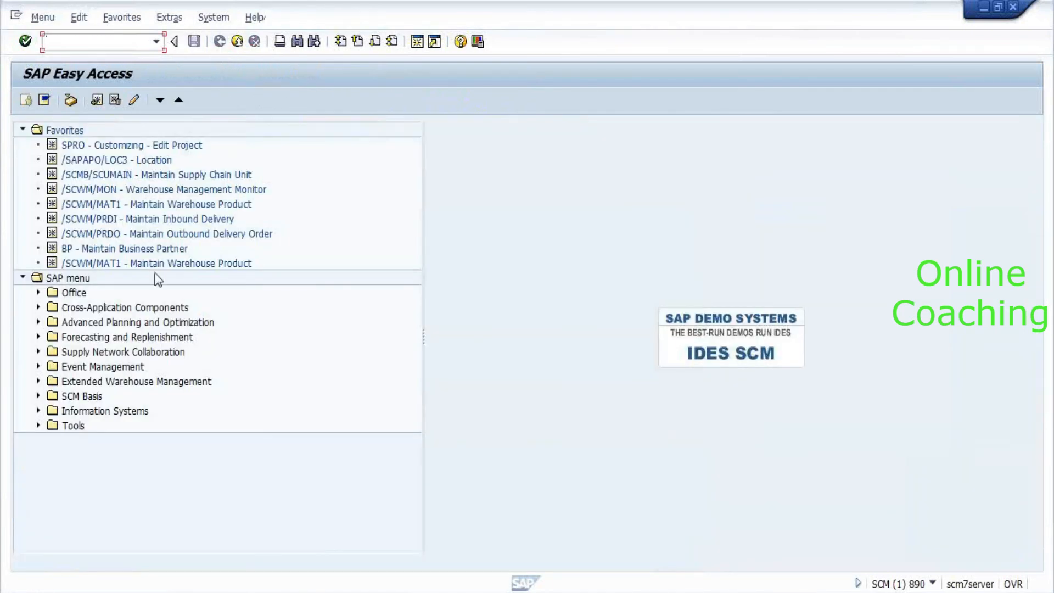
Expand Extended Warehouse Management > Master Data > Product and launch Maintain Batches for Product.
{"action": "left_click", "coordinate": [103, 341]}
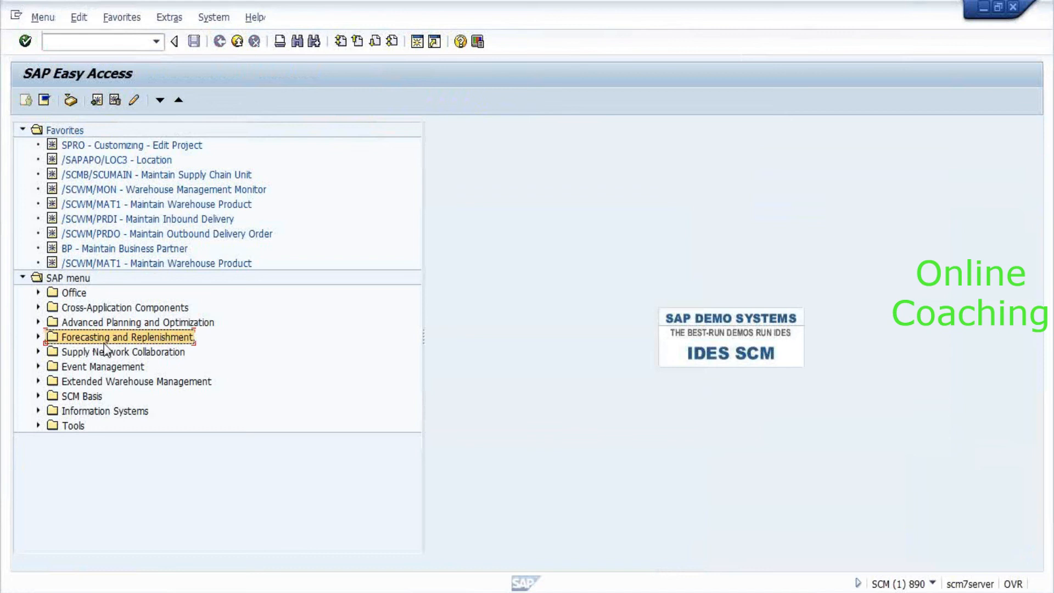
{"action": "left_click", "coordinate": [105, 346]}
{"action": "key", "text": "Down"}
{"action": "key", "text": "Down"}
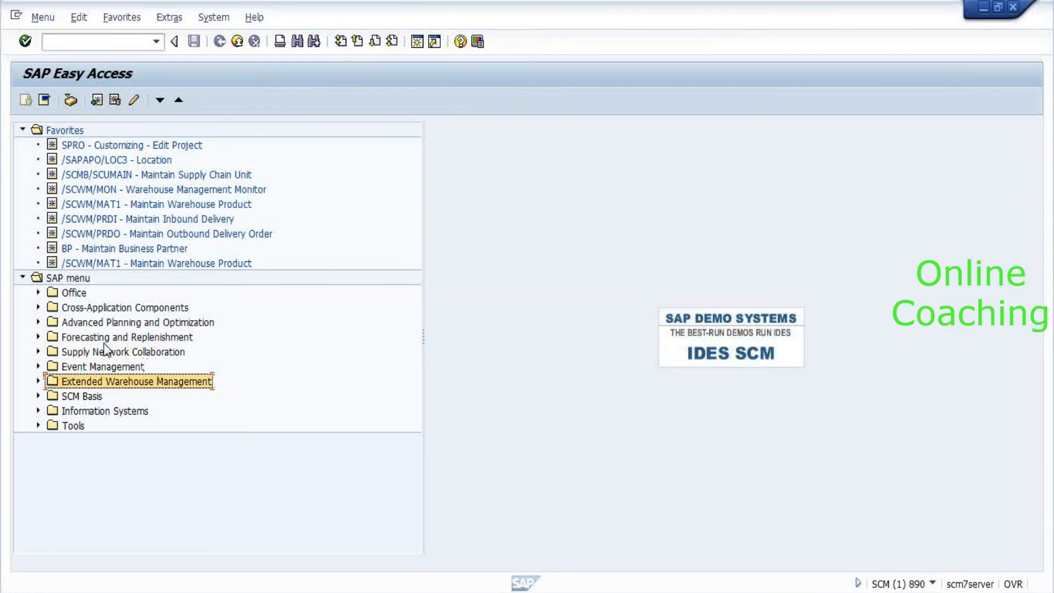
{"action": "key", "text": "Right"}
{"action": "key", "text": "Down"}
{"action": "key", "text": "Down"}
{"action": "key", "text": "Down"}
{"action": "key", "text": "Down"}
{"action": "key", "text": "Down"}
{"action": "key", "text": "Down"}
{"action": "key", "text": "Down"}
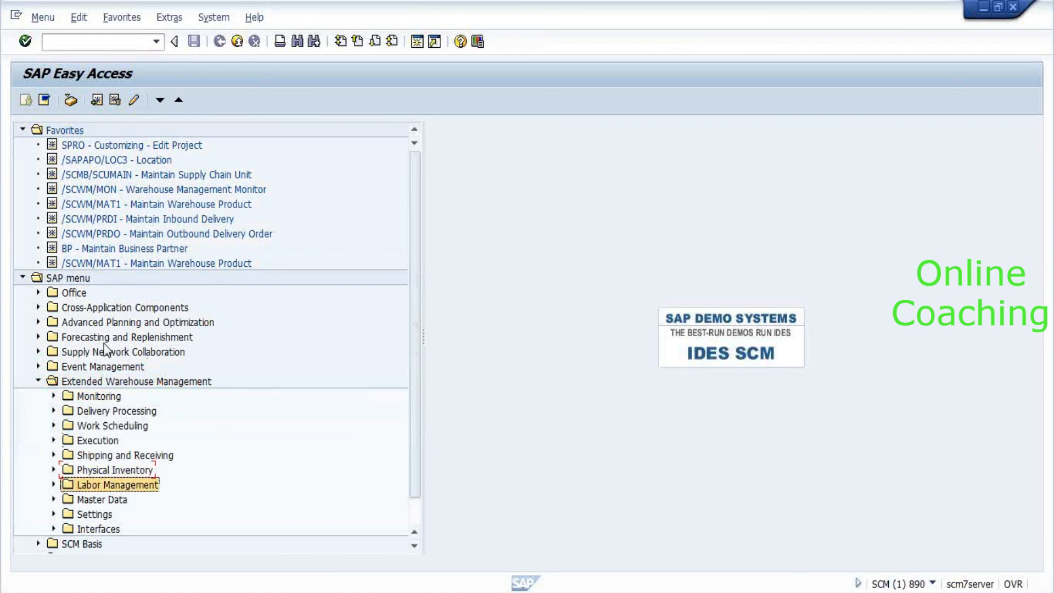
{"action": "key", "text": "Down"}
{"action": "key", "text": "Right"}
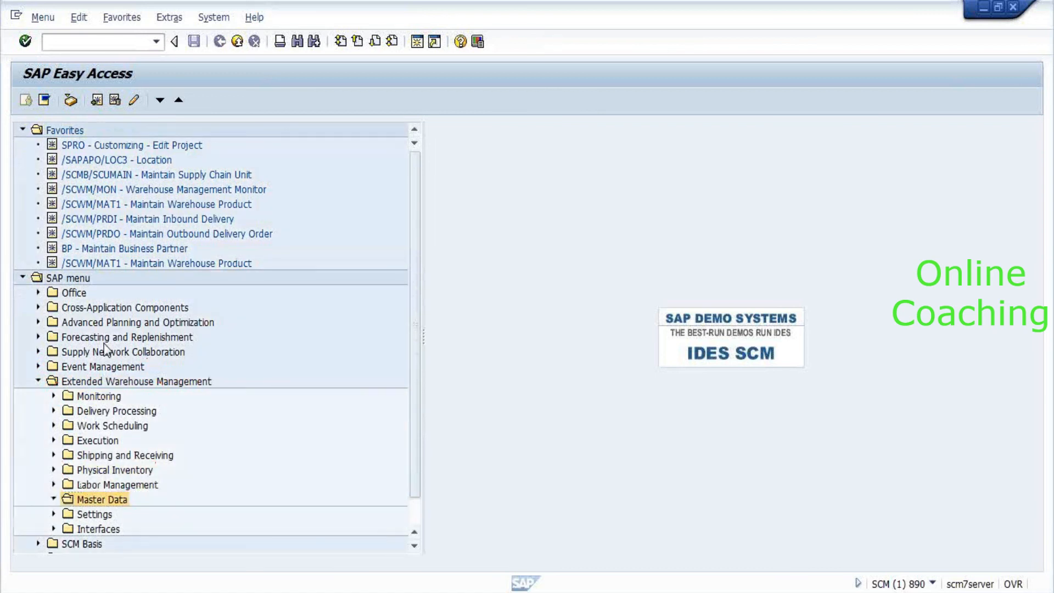
{"action": "key", "text": "Down"}
{"action": "key", "text": "Down"}
{"action": "key", "text": "Down"}
{"action": "key", "text": "Down"}
{"action": "key", "text": "Down"}
{"action": "key", "text": "Down"}
{"action": "key", "text": "Down"}
{"action": "key", "text": "Down"}
{"action": "key", "text": "Down"}
{"action": "key", "text": "Down"}
{"action": "key", "text": "Down"}
{"action": "key", "text": "Down"}
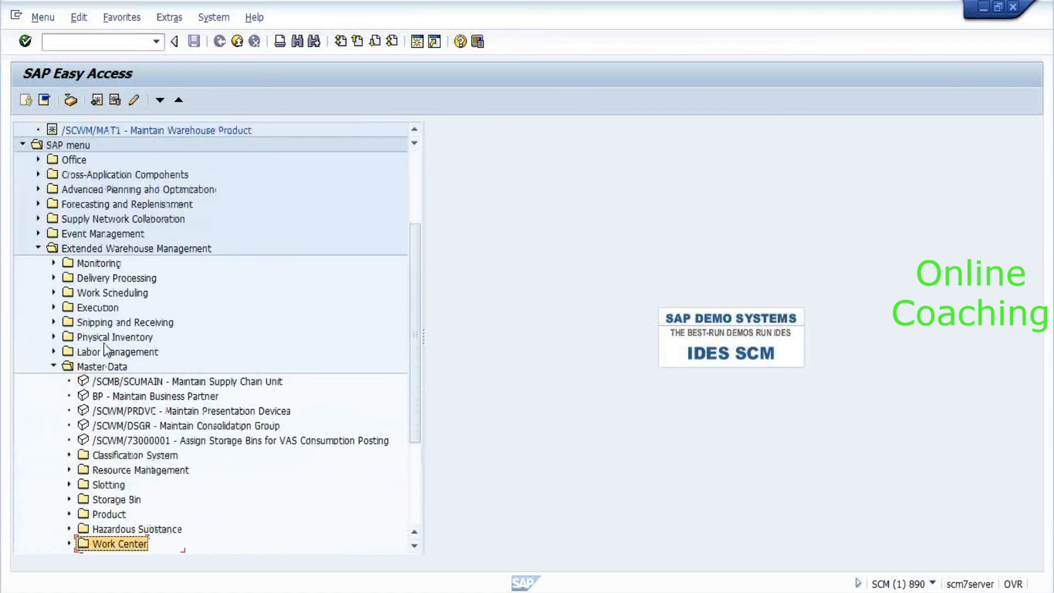
{"action": "key", "text": "Up"}
{"action": "key", "text": "Up"}
{"action": "key", "text": "Right"}
{"action": "key", "text": "Down"}
{"action": "key", "text": "Down"}
{"action": "key", "text": "Down"}
{"action": "key", "text": "Down"}
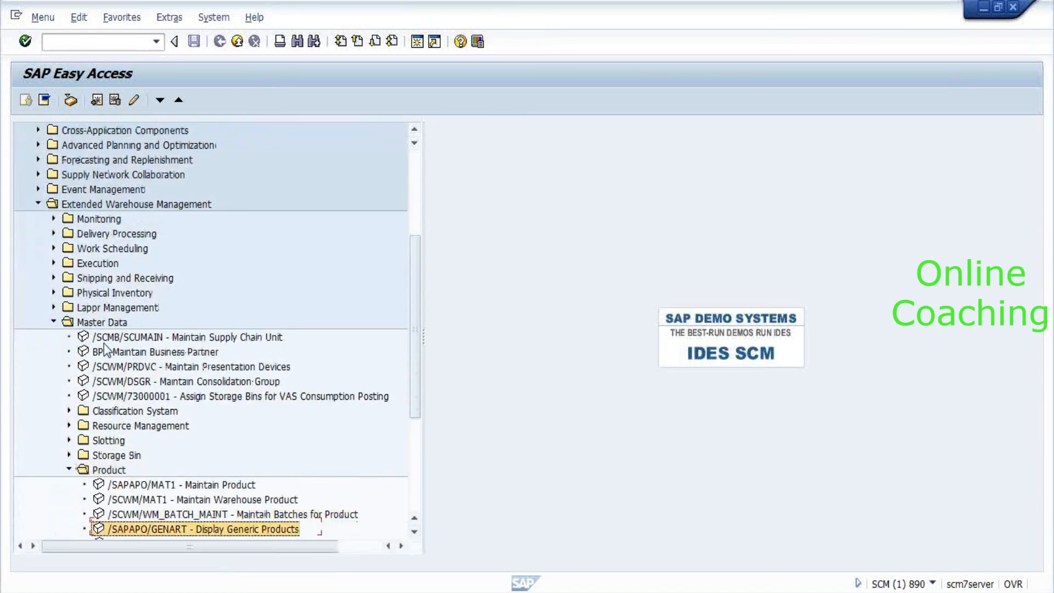
{"action": "key", "text": "Down"}
{"action": "key", "text": "Down"}
{"action": "key", "text": "Down"}
{"action": "key", "text": "Down"}
{"action": "key", "text": "Down"}
{"action": "key", "text": "Down"}
{"action": "key", "text": "Up"}
{"action": "key", "text": "Up"}
{"action": "key", "text": "Up"}
{"action": "key", "text": "Up"}
{"action": "key", "text": "Up"}
{"action": "key", "text": "Up"}
{"action": "key", "text": "Up"}
{"action": "key", "text": "Up"}
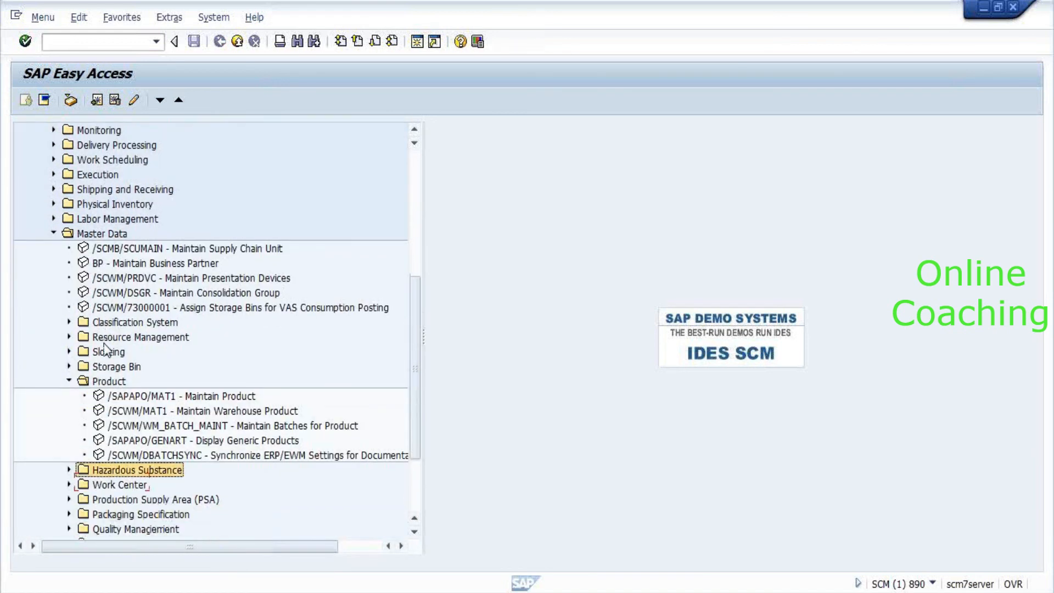
{"action": "key", "text": "Down"}
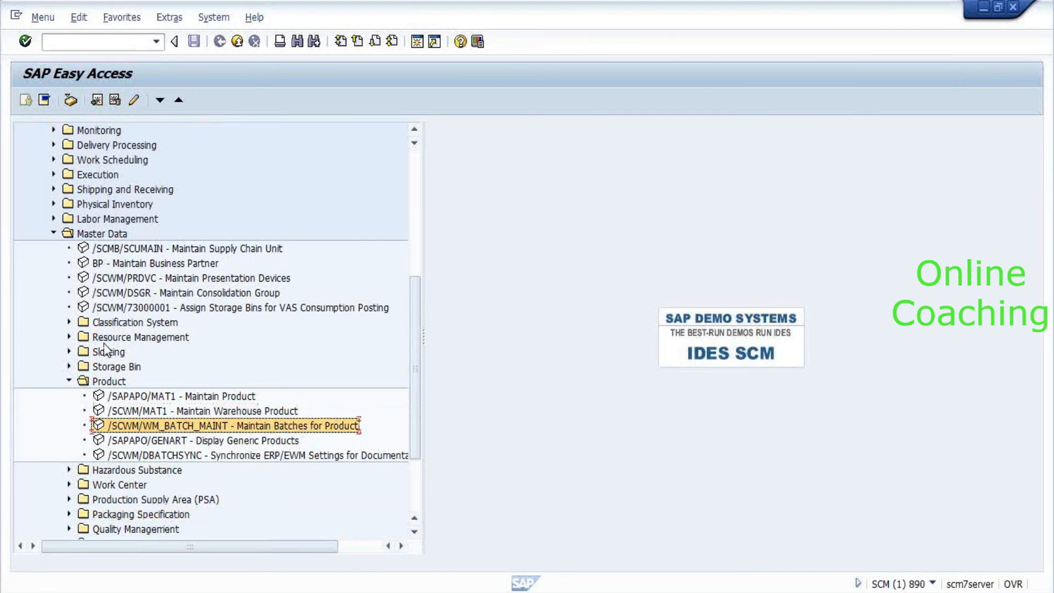
{"action": "key", "text": "Return"}
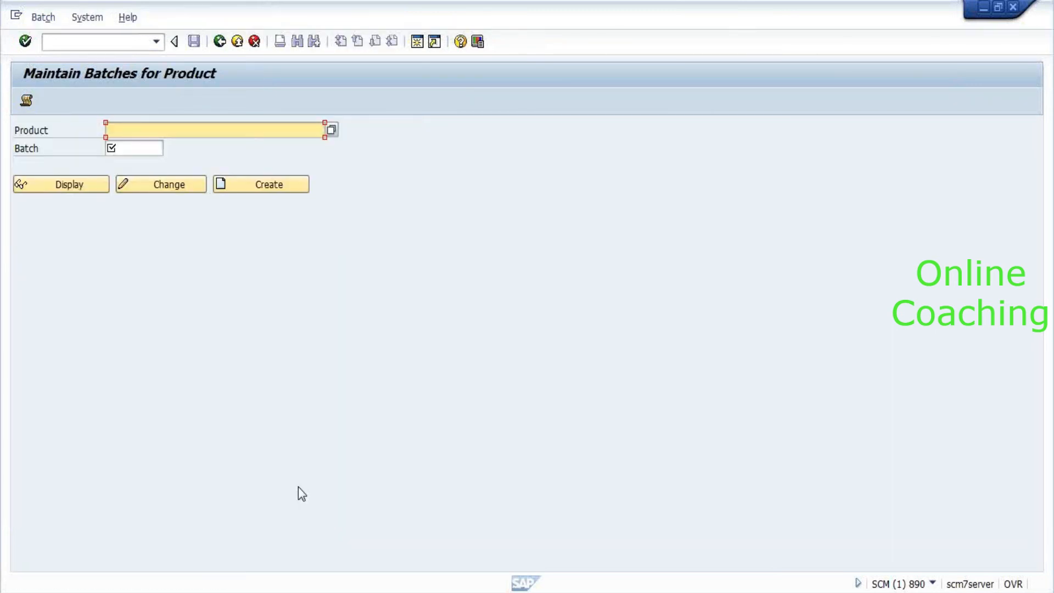
Create batch TEST for product 2551 and acknowledge the external number range 02 message.
{"action": "type", "text": "2551"}
{"action": "key", "text": "Tab"}
{"action": "type", "text": "twta"}
{"action": "key", "text": "BackSpace"}
{"action": "key", "text": "BackSpace"}
{"action": "key", "text": "BackSpace"}
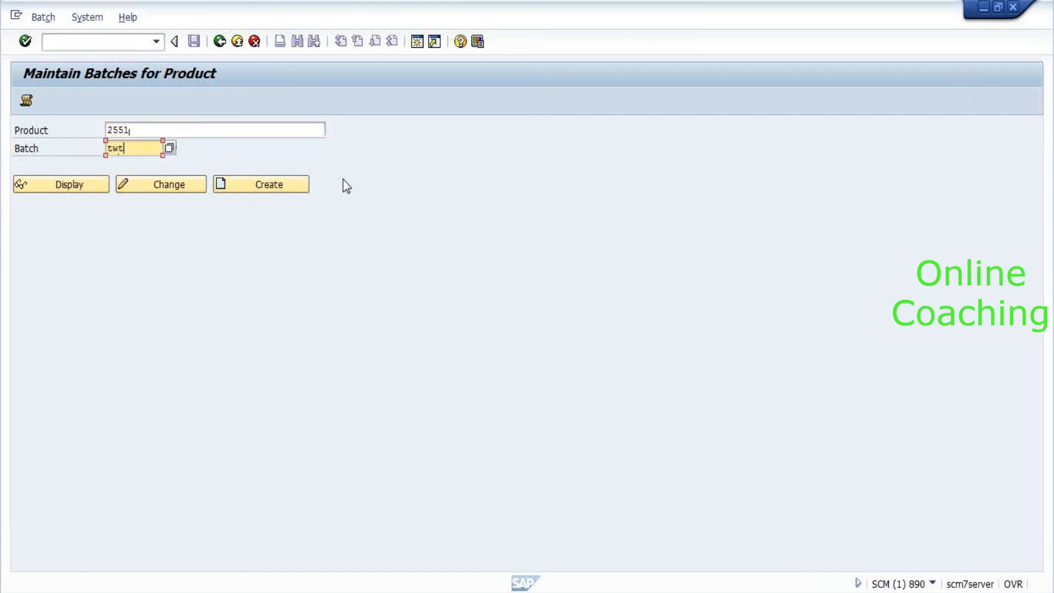
{"action": "type", "text": "eec"}
{"action": "key", "text": "BackSpace"}
{"action": "type", "text": "t"}
{"action": "left_click", "coordinate": [239, 185]}
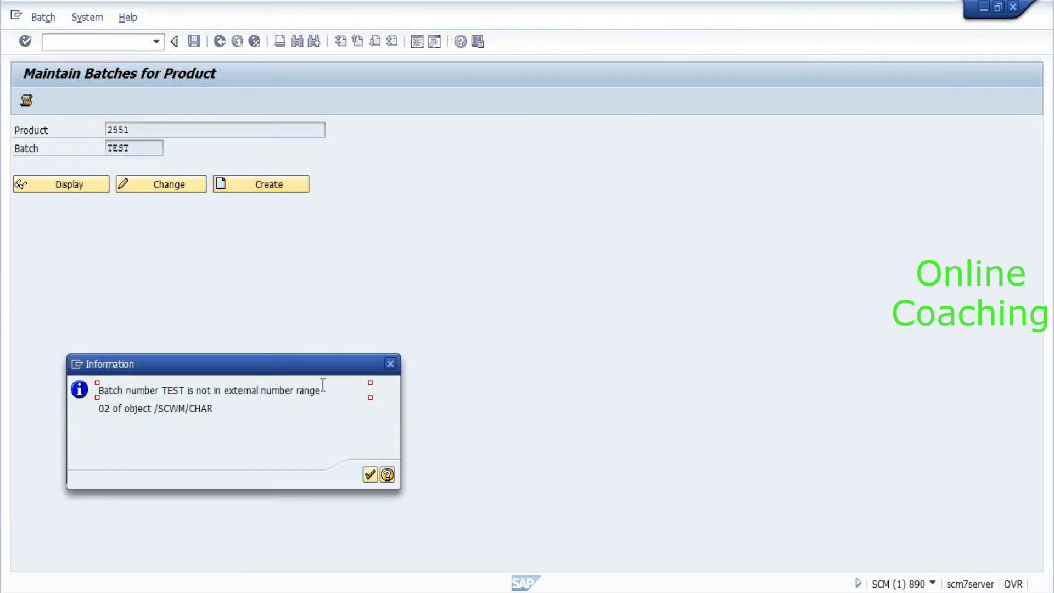
{"action": "key", "text": "Return"}
{"action": "key", "text": "Tab"}
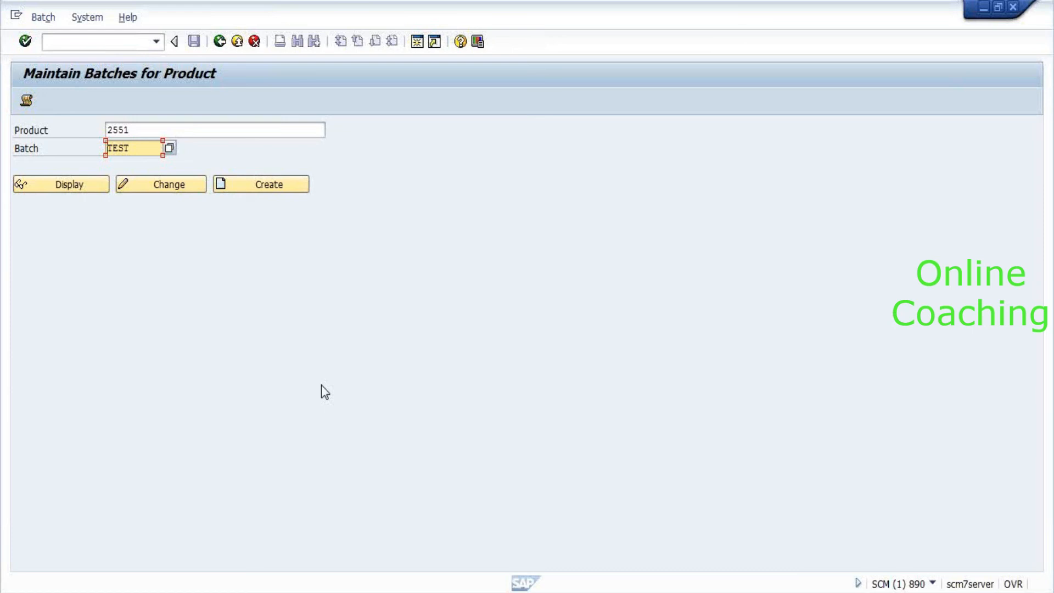
{"action": "key", "text": "alt+Tab"}
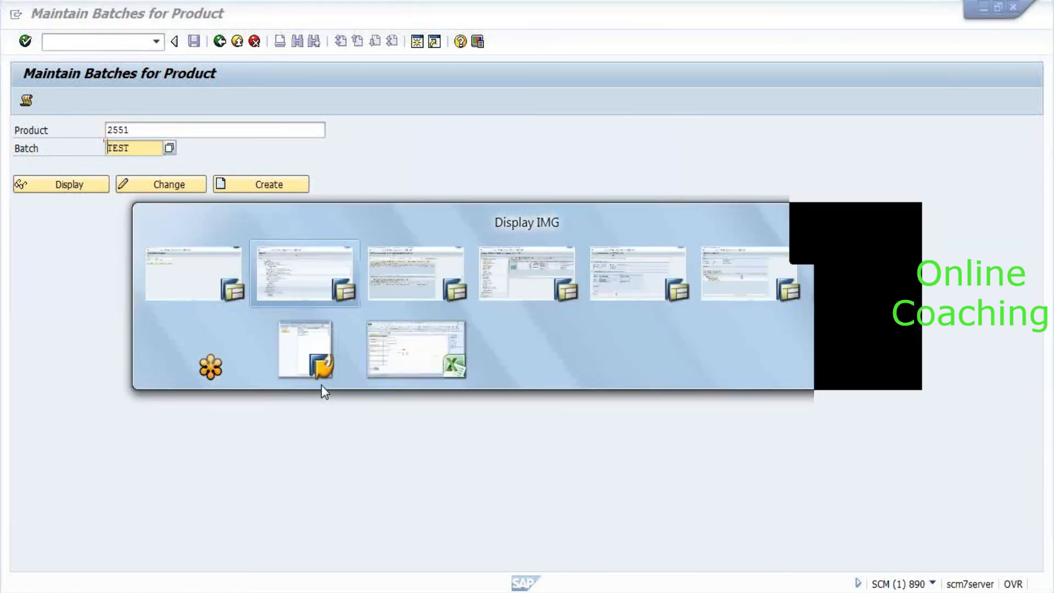
Switch back to the Maintain Inbound Delivery window for delivery 7301.
{"action": "key", "text": "alt+Tab"}
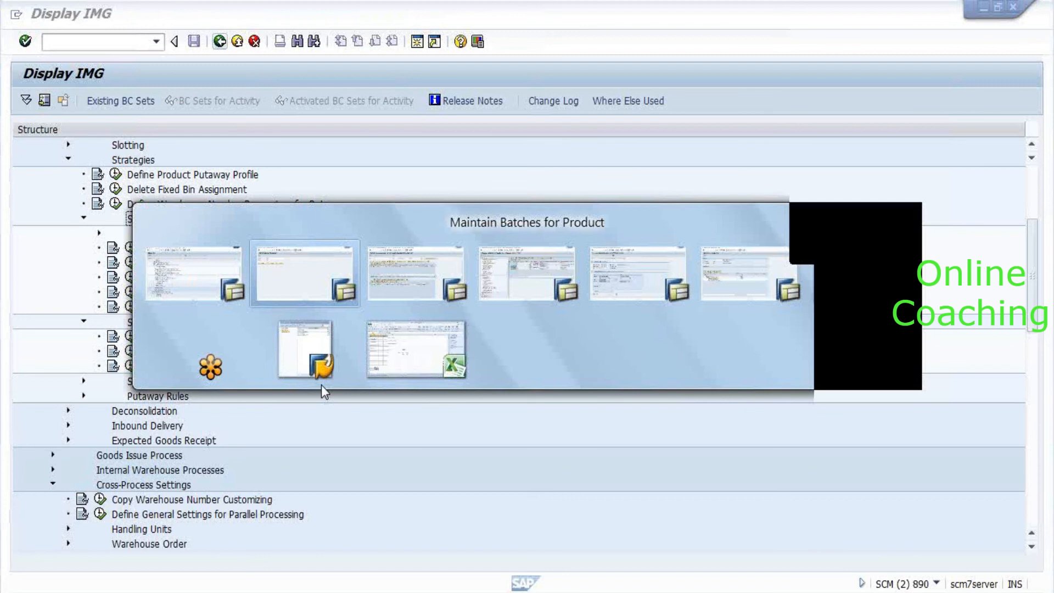
{"action": "key", "text": "alt+Tab"}
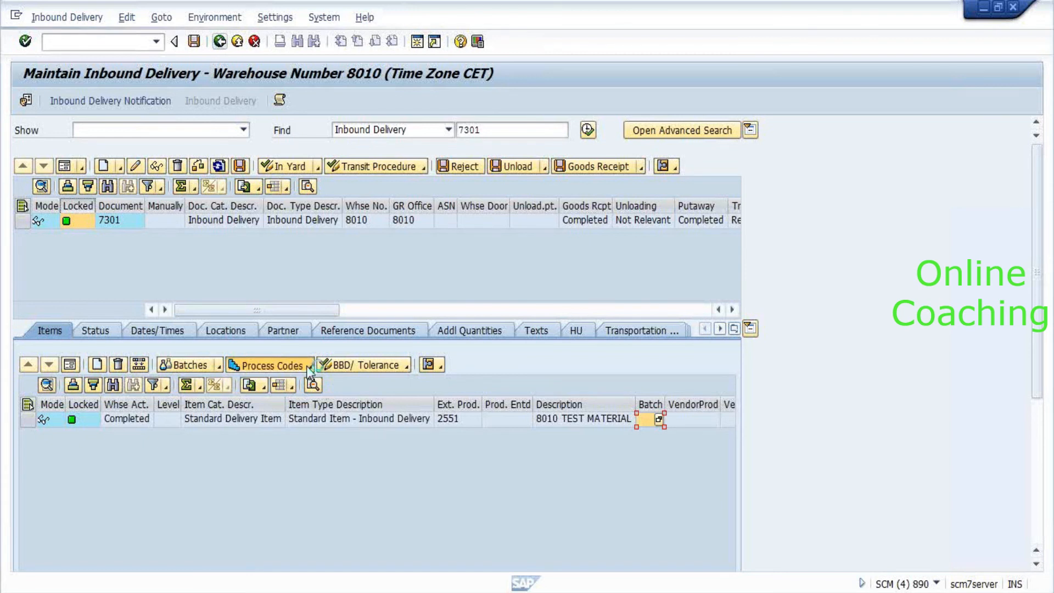
Open the Process Codes dropdown for item 10 of delivery 7301.
{"action": "left_click", "coordinate": [310, 366]}
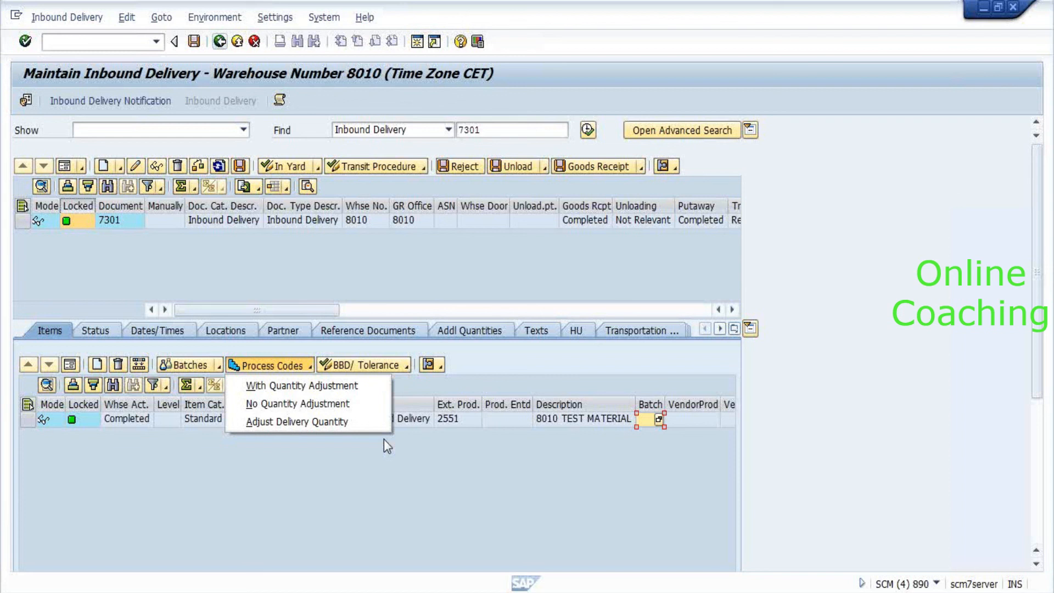
Dismiss the Process Codes menu, select the product 2551 item row, and switch to the Display IMG window.
{"action": "left_click", "coordinate": [414, 450]}
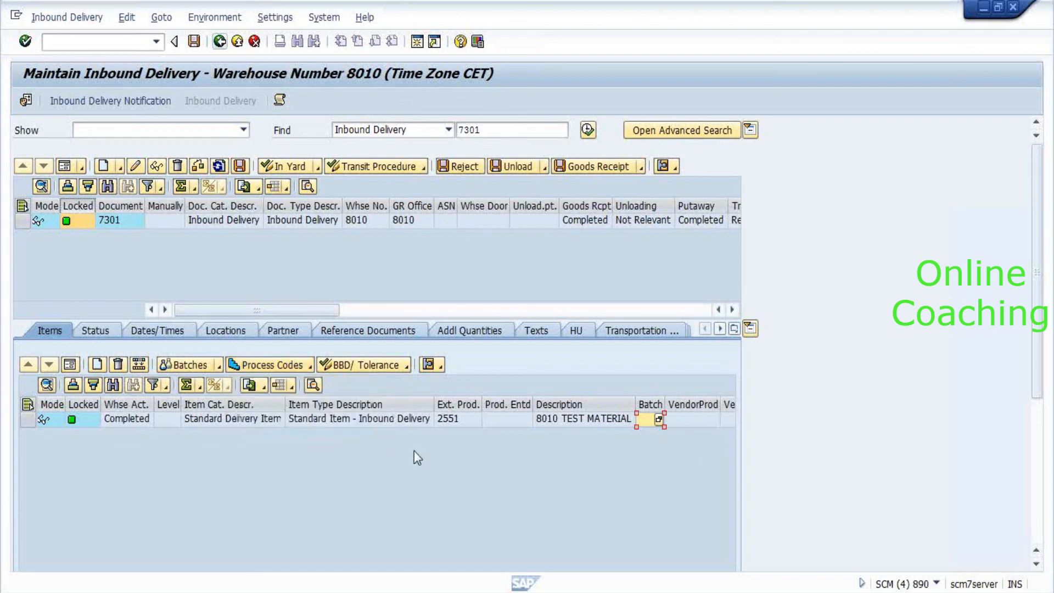
{"action": "left_click", "coordinate": [34, 406]}
{"action": "key", "text": "alt+Tab"}
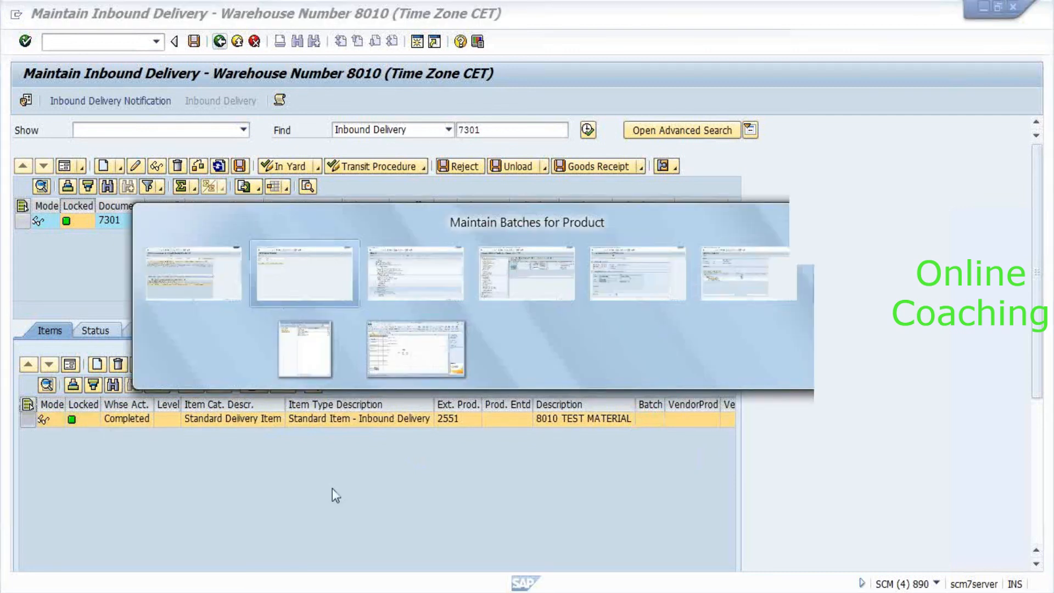
{"action": "key", "text": "alt+Tab"}
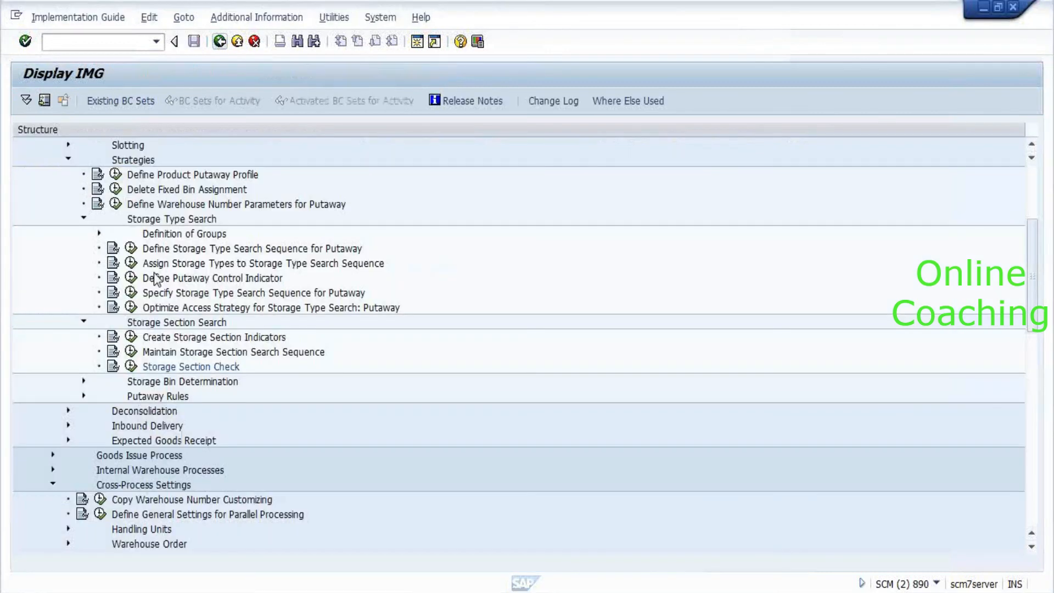
Collapse the Storage Section Search, Goods Receipt Process and Interfaces branches of the IMG tree.
{"action": "double_click", "coordinate": [190, 324]}
{"action": "key", "text": "Left"}
{"action": "key", "text": "Left"}
{"action": "key", "text": "Left"}
{"action": "key", "text": "Left"}
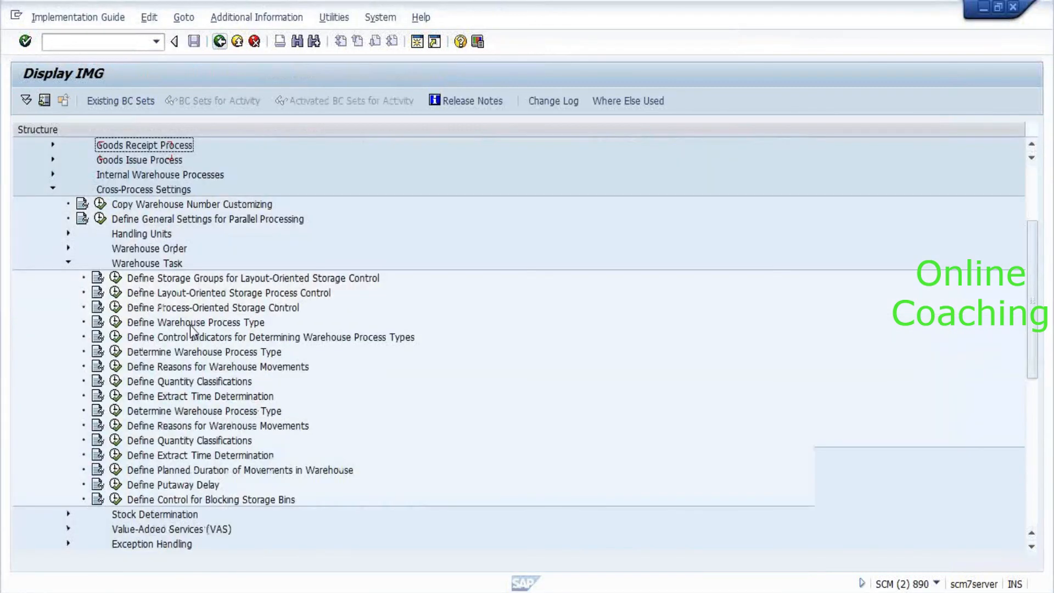
{"action": "key", "text": "Up"}
{"action": "key", "text": "Up"}
{"action": "key", "text": "Down"}
{"action": "key", "text": "Down"}
{"action": "key", "text": "Down"}
{"action": "key", "text": "Down"}
{"action": "key", "text": "Down"}
{"action": "key", "text": "Down"}
{"action": "key", "text": "Up"}
{"action": "key", "text": "Left"}
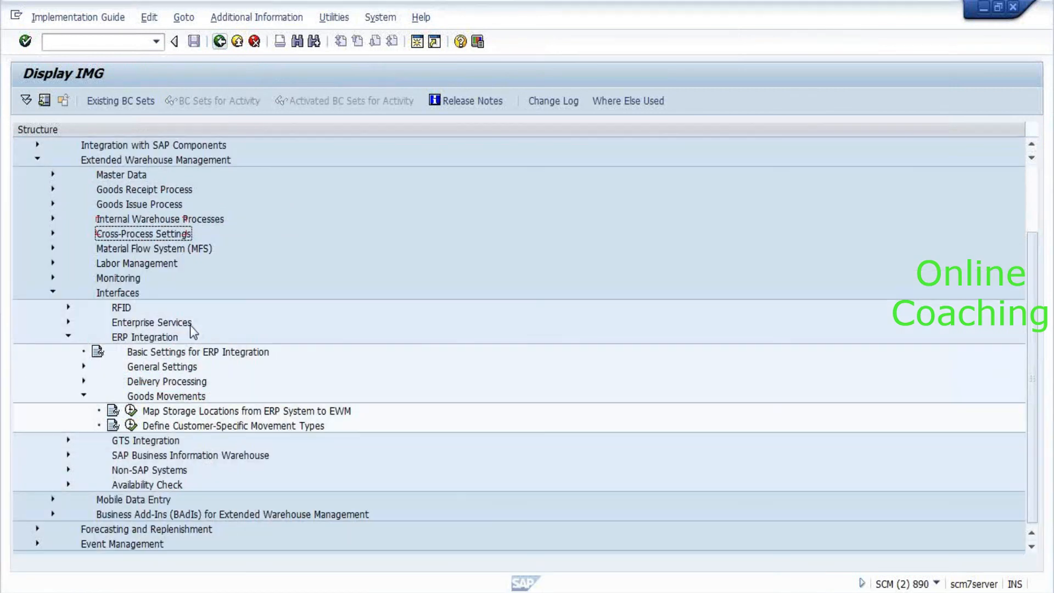
{"action": "key", "text": "Up"}
{"action": "key", "text": "Up"}
{"action": "key", "text": "Down"}
{"action": "key", "text": "Down"}
{"action": "key", "text": "Down"}
{"action": "key", "text": "Down"}
{"action": "key", "text": "Down"}
{"action": "key", "text": "Down"}
{"action": "key", "text": "Left"}
{"action": "key", "text": "Left"}
Expand Cross-Process Settings > Exception Handling and run Define Exception Codes.
{"action": "key", "text": "Down"}
{"action": "key", "text": "Down"}
{"action": "key", "text": "Down"}
{"action": "key", "text": "Down"}
{"action": "key", "text": "Down"}
{"action": "key", "text": "Right"}
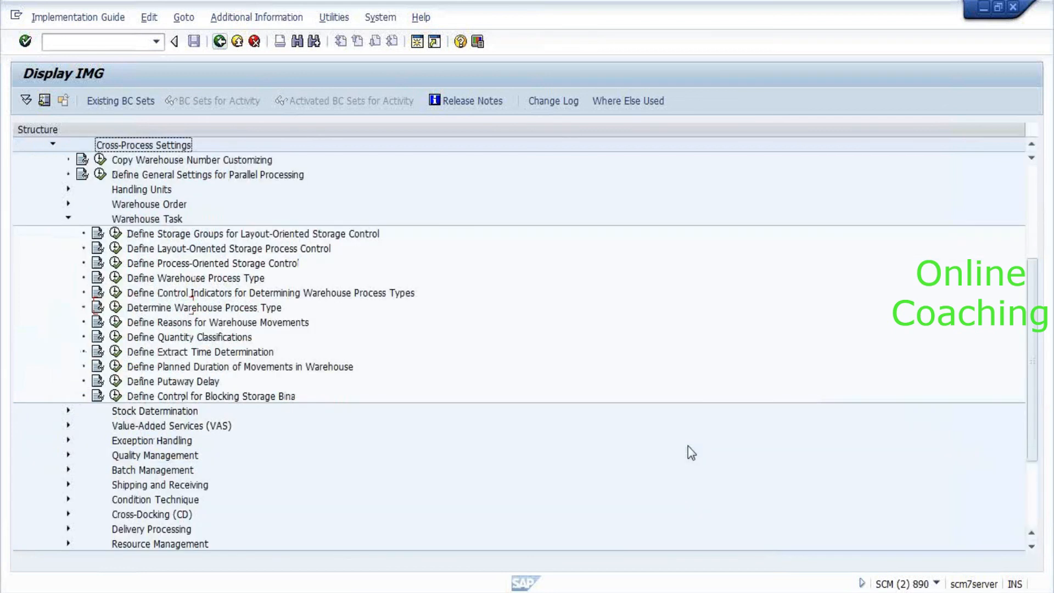
{"action": "key", "text": "Down"}
{"action": "key", "text": "Down"}
{"action": "key", "text": "Down"}
{"action": "key", "text": "Down"}
{"action": "key", "text": "Down"}
{"action": "key", "text": "Left"}
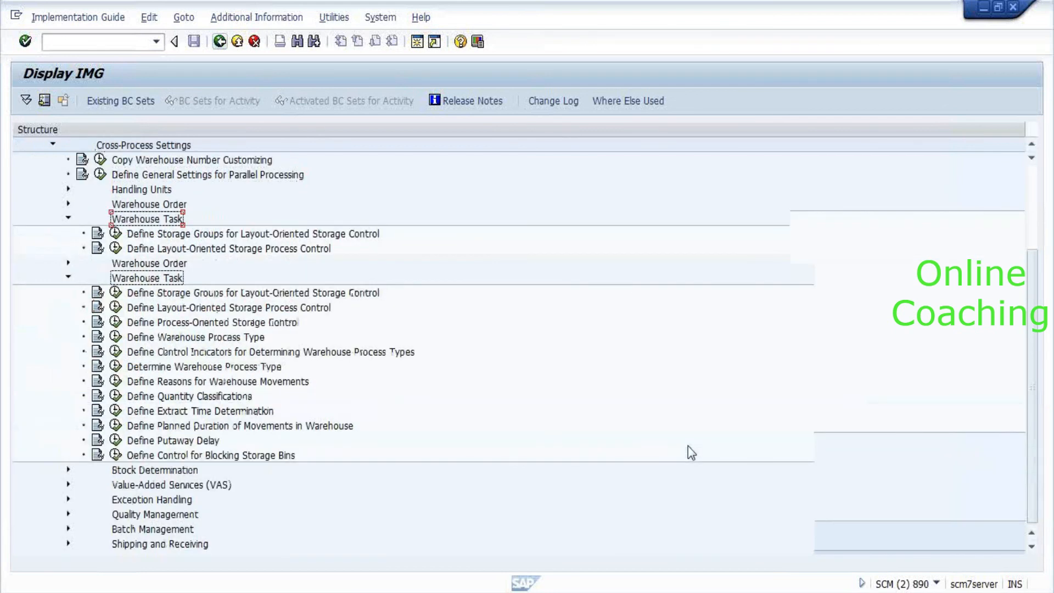
{"action": "key", "text": "Down"}
{"action": "key", "text": "Down"}
{"action": "key", "text": "Down"}
{"action": "key", "text": "Down"}
{"action": "key", "text": "Down"}
{"action": "key", "text": "Down"}
{"action": "key", "text": "Down"}
{"action": "key", "text": "Down"}
{"action": "key", "text": "Down"}
{"action": "key", "text": "Up"}
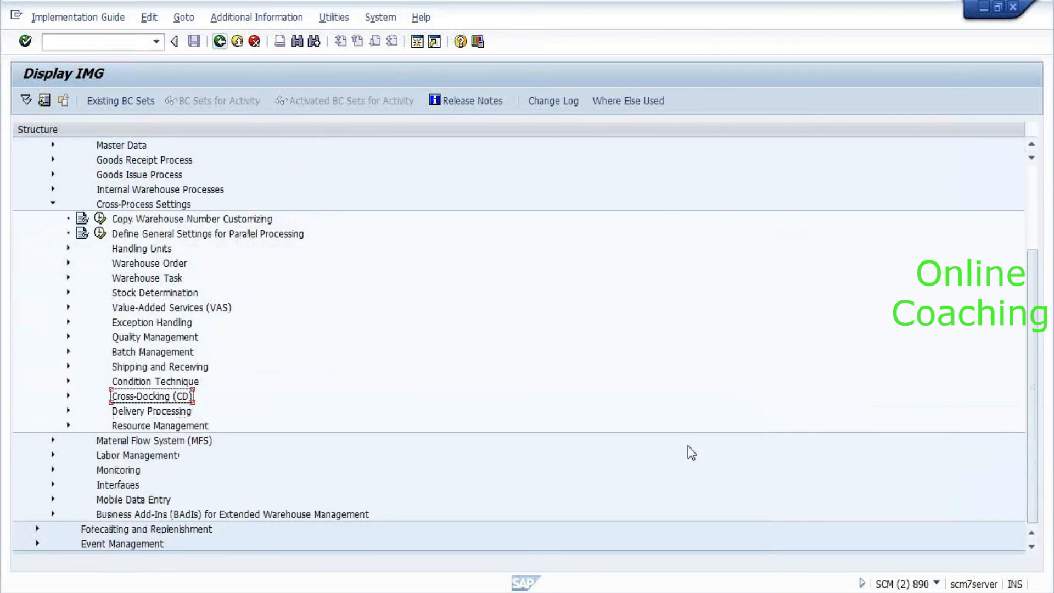
{"action": "key", "text": "Up"}
{"action": "key", "text": "Up"}
{"action": "key", "text": "Up"}
{"action": "key", "text": "Up"}
{"action": "key", "text": "Up"}
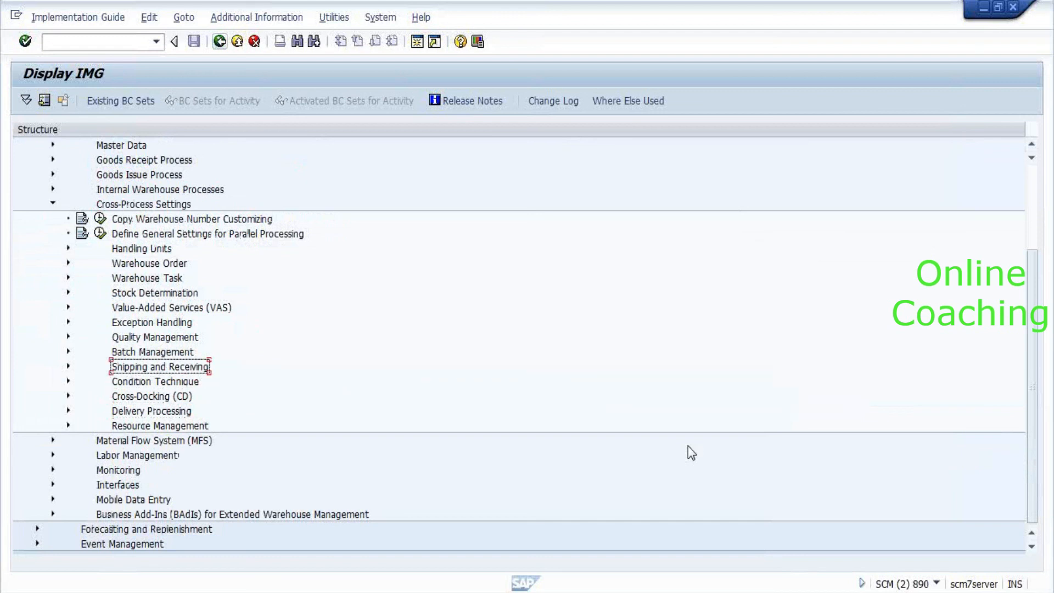
{"action": "key", "text": "Right"}
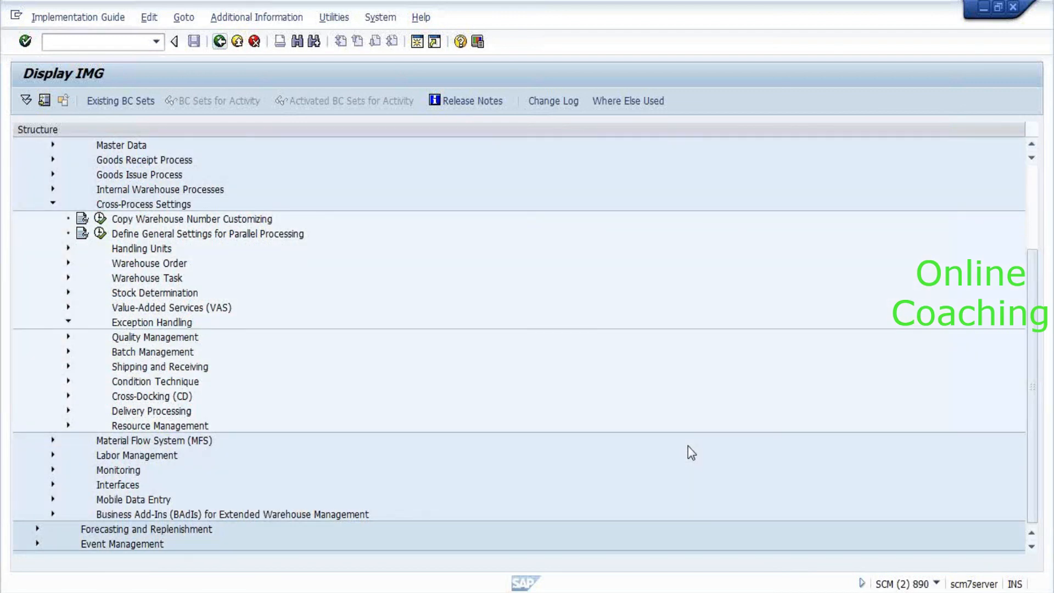
{"action": "key", "text": "Down"}
{"action": "key", "text": "Down"}
{"action": "key", "text": "Up"}
{"action": "key", "text": "Left"}
{"action": "key", "text": "Return"}
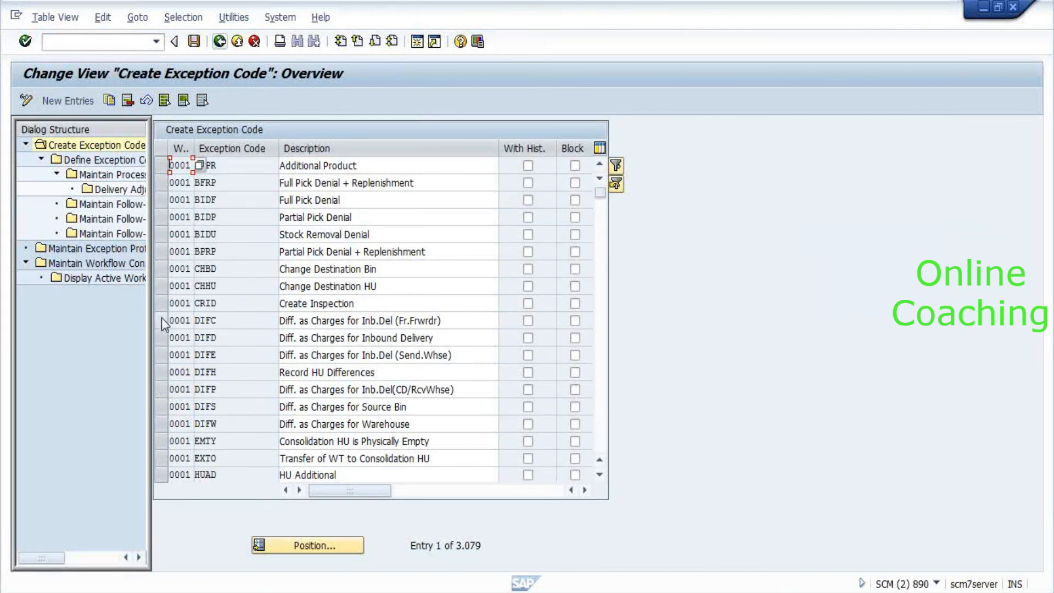
{"action": "left_click", "coordinate": [162, 318]}
{"action": "left_click", "coordinate": [162, 319]}
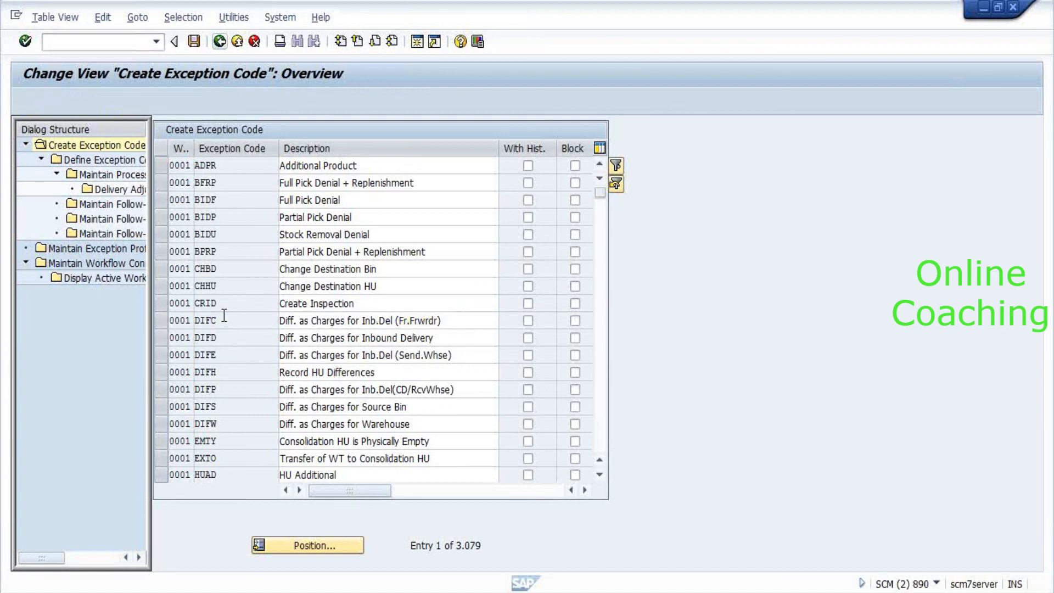
{"action": "scroll", "coordinate": [224, 316], "scroll_direction": "down", "scroll_amount": 1}
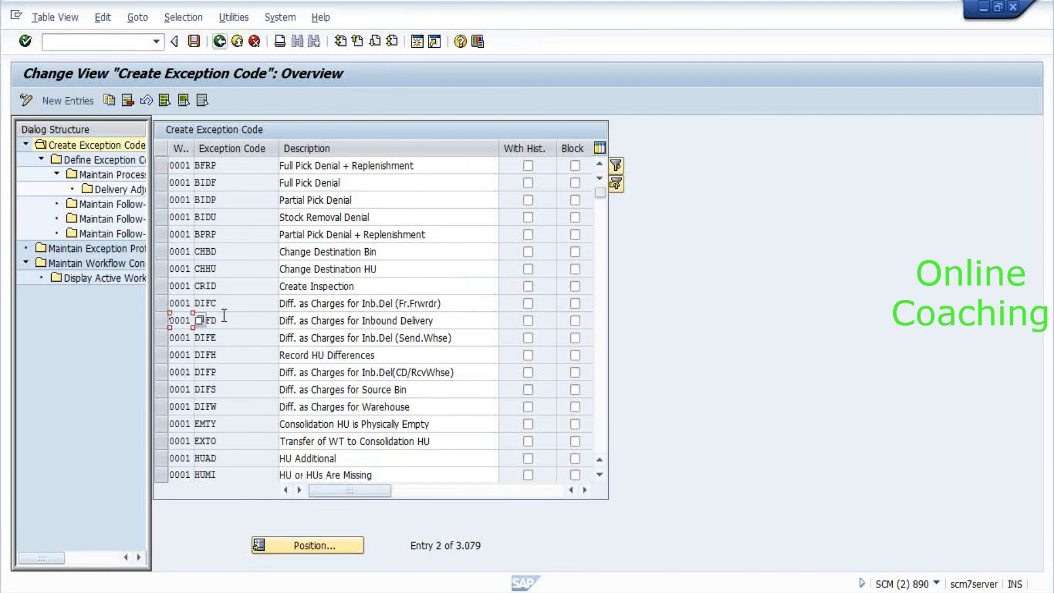
{"action": "scroll", "coordinate": [224, 316], "scroll_direction": "down", "scroll_amount": 1}
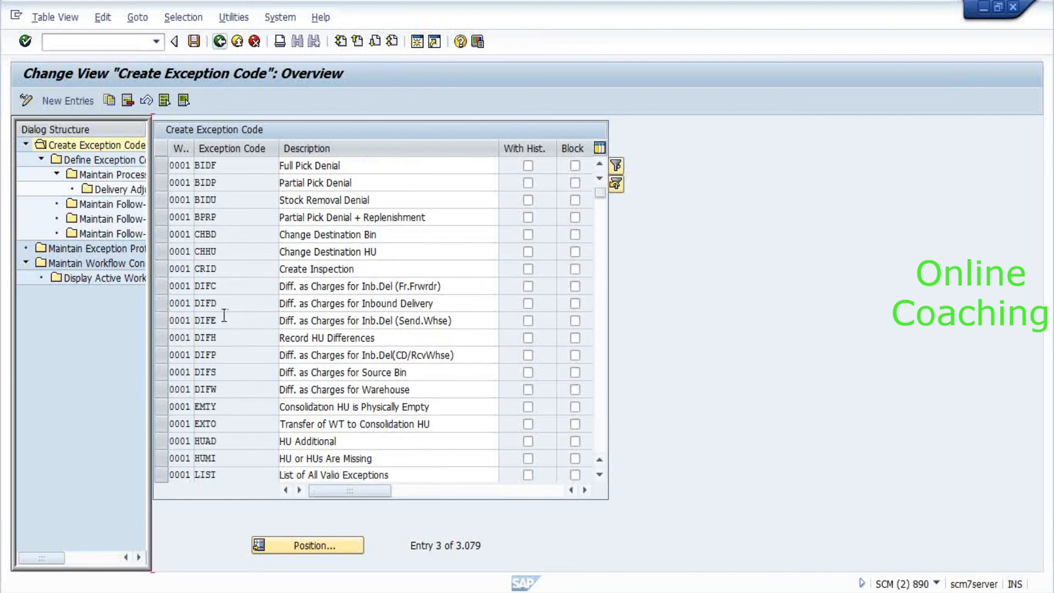
{"action": "scroll", "coordinate": [224, 316], "scroll_direction": "down", "scroll_amount": 1}
{"action": "scroll", "coordinate": [224, 316], "scroll_direction": "down", "scroll_amount": 3}
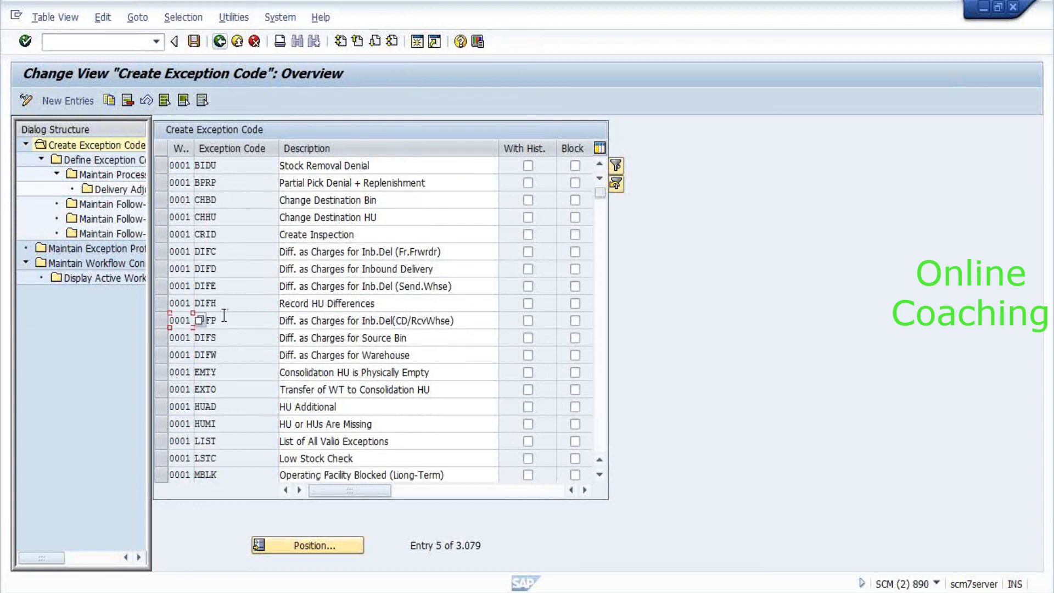
{"action": "scroll", "coordinate": [224, 316], "scroll_direction": "down", "scroll_amount": 6}
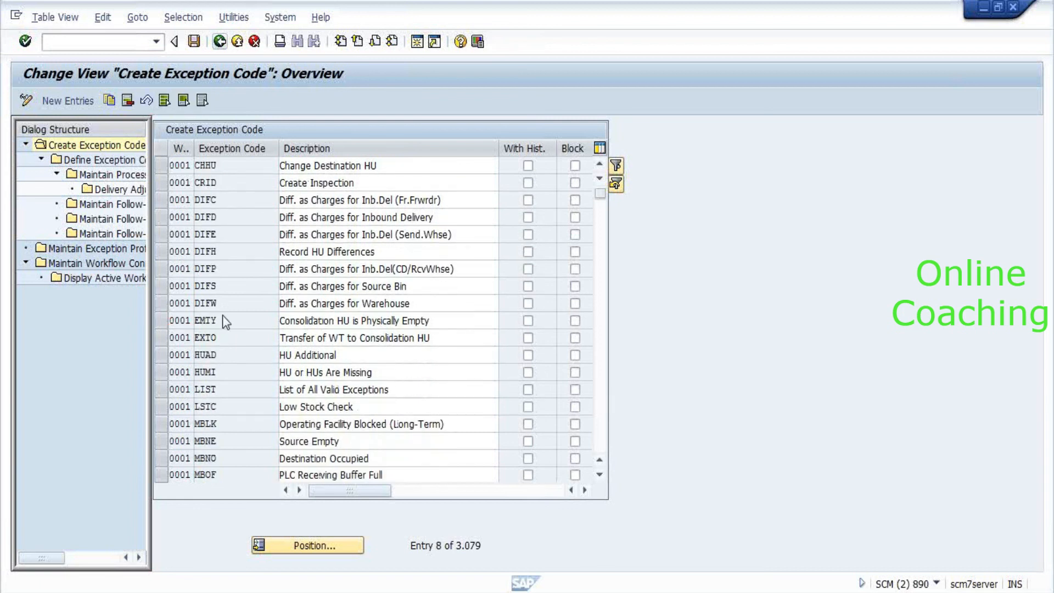
{"action": "scroll", "coordinate": [224, 316], "scroll_direction": "down", "scroll_amount": 15}
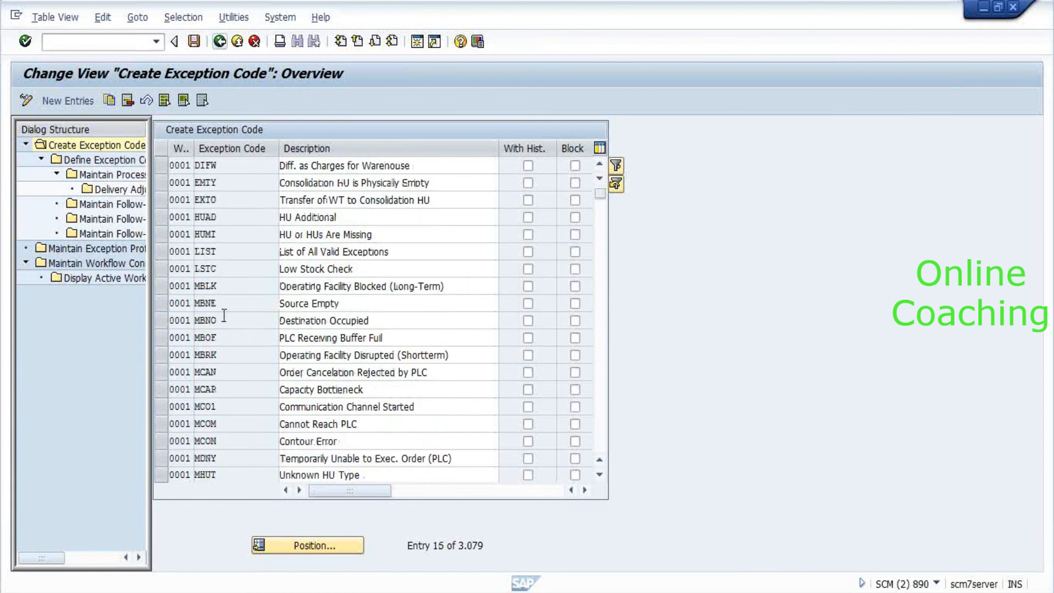
{"action": "scroll", "coordinate": [224, 316], "scroll_direction": "down", "scroll_amount": 1}
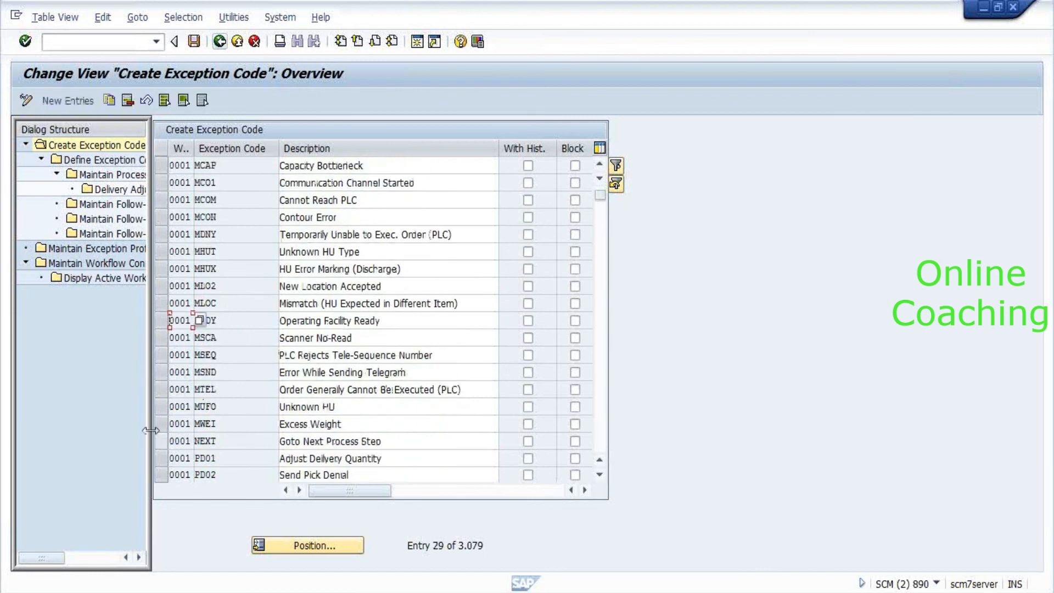
{"action": "scroll", "coordinate": [296, 396], "scroll_direction": "down", "scroll_amount": 1}
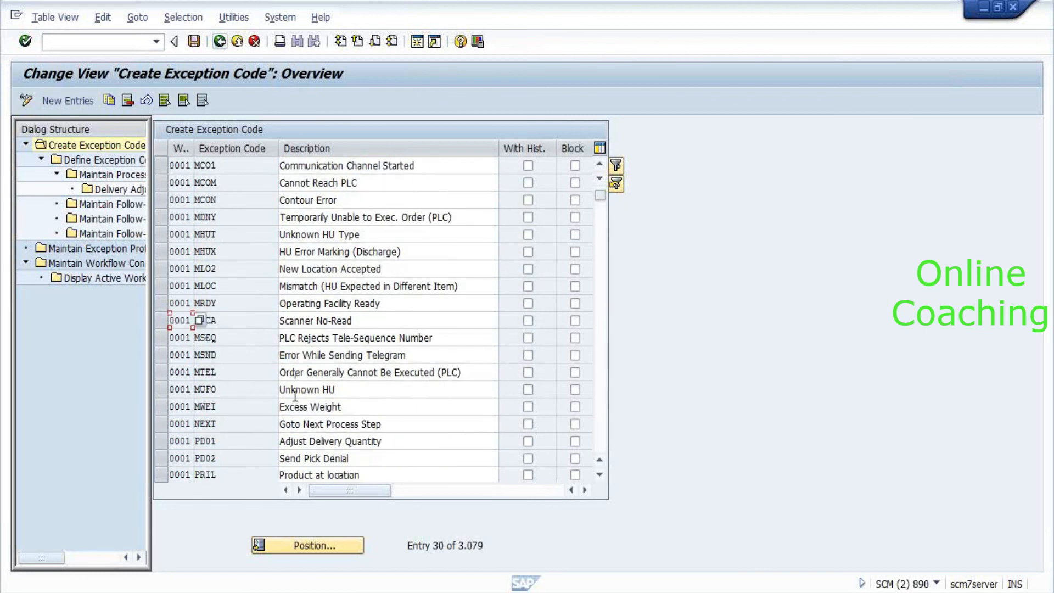
{"action": "scroll", "coordinate": [295, 395], "scroll_direction": "down", "scroll_amount": 3}
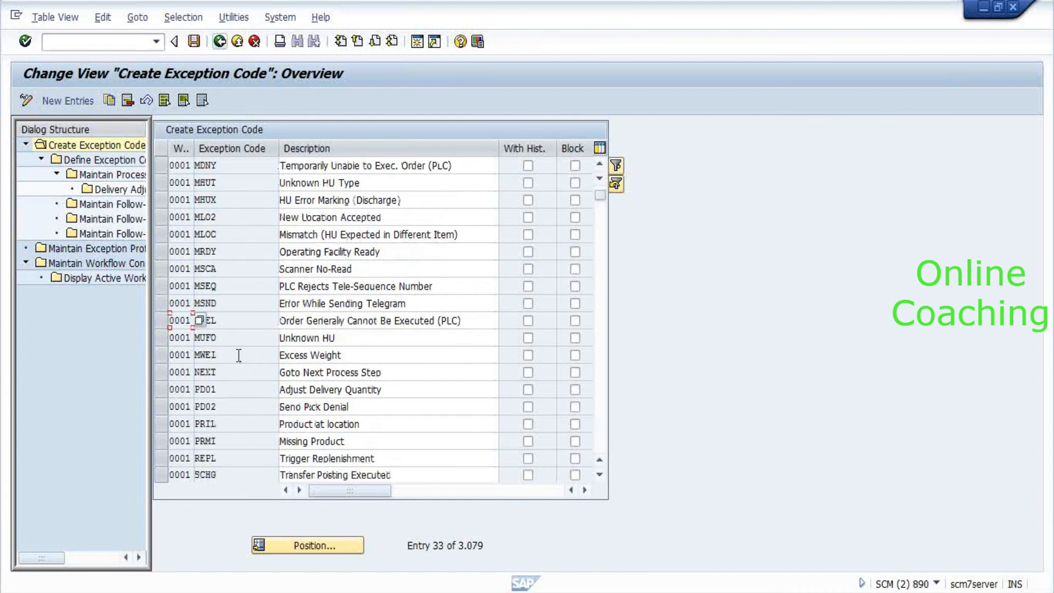
{"action": "scroll", "coordinate": [239, 355], "scroll_direction": "down", "scroll_amount": 1}
{"action": "scroll", "coordinate": [242, 359], "scroll_direction": "down", "scroll_amount": 1}
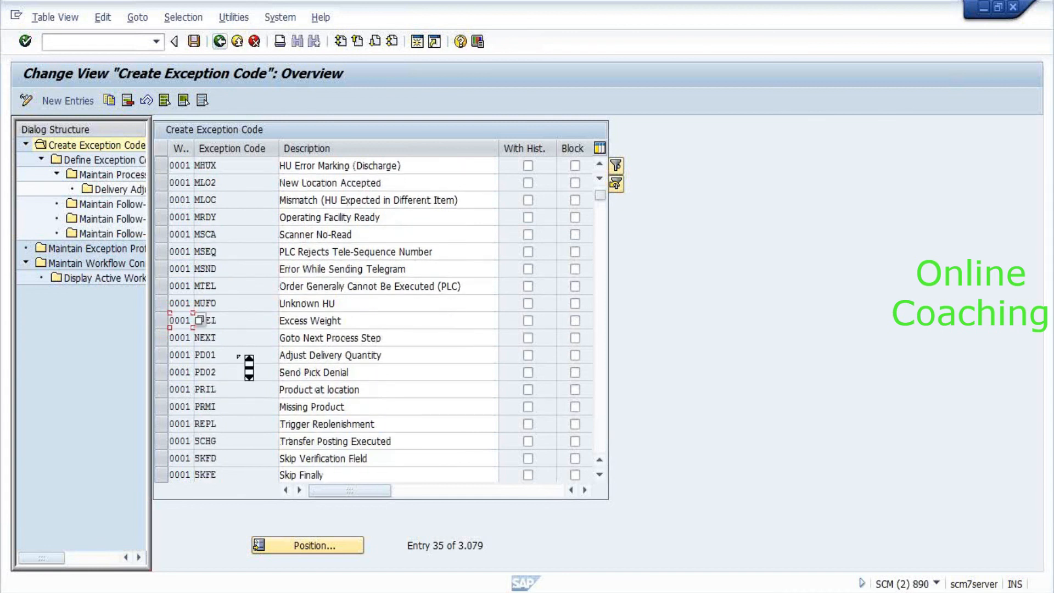
{"action": "scroll", "coordinate": [239, 356], "scroll_direction": "down", "scroll_amount": 15}
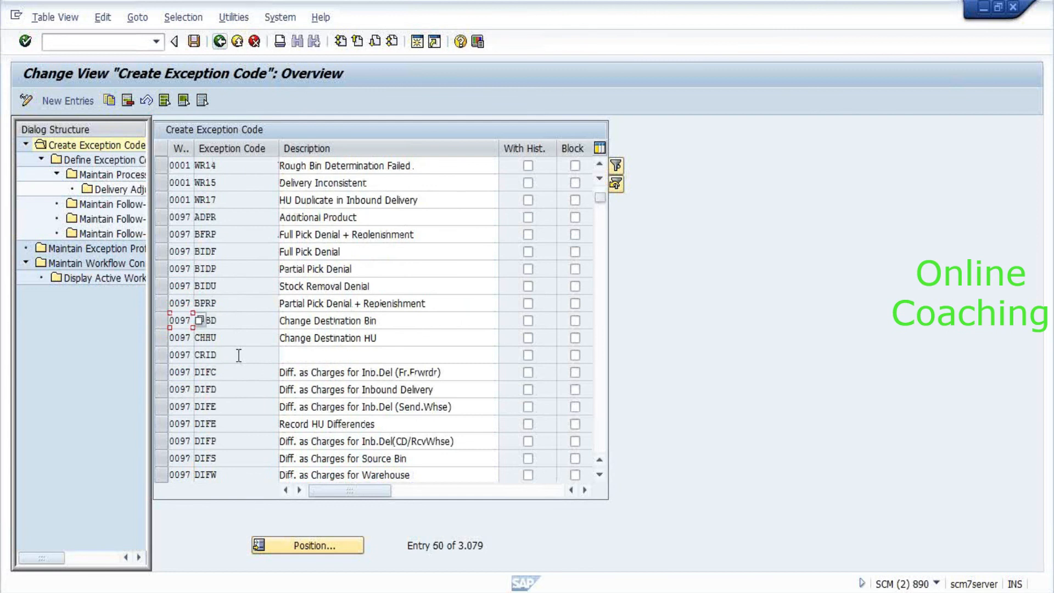
{"action": "scroll", "coordinate": [239, 356], "scroll_direction": "up", "scroll_amount": 2}
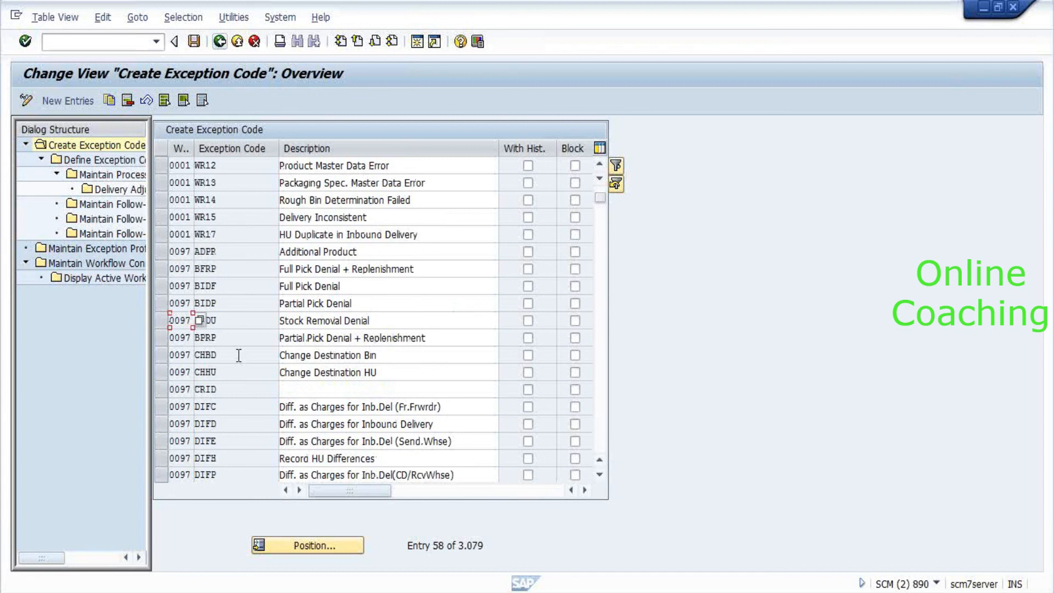
{"action": "scroll", "coordinate": [239, 357], "scroll_direction": "up", "scroll_amount": 1}
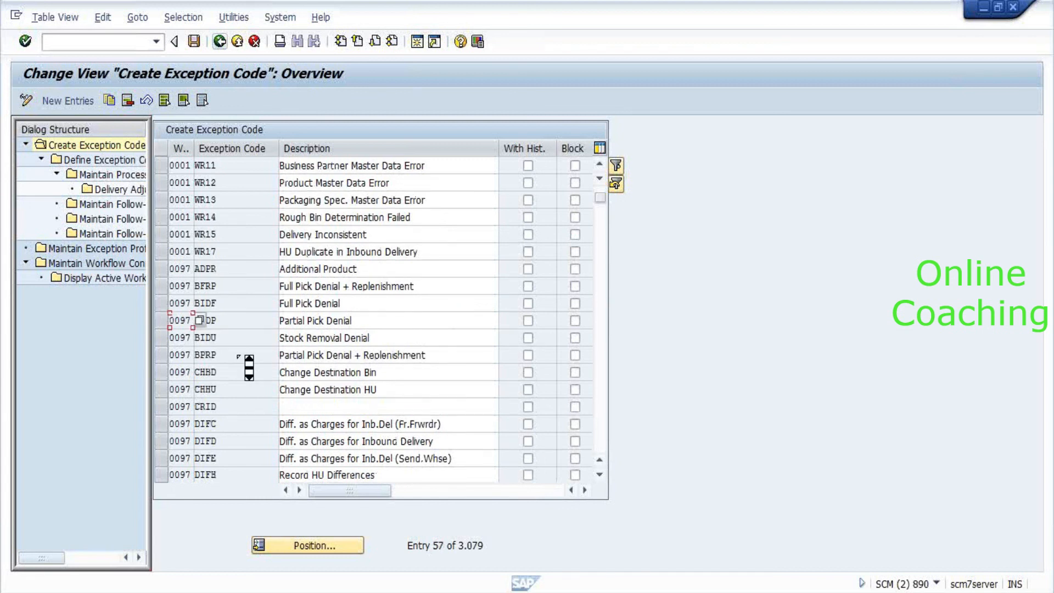
{"action": "scroll", "coordinate": [238, 357], "scroll_direction": "up", "scroll_amount": 20}
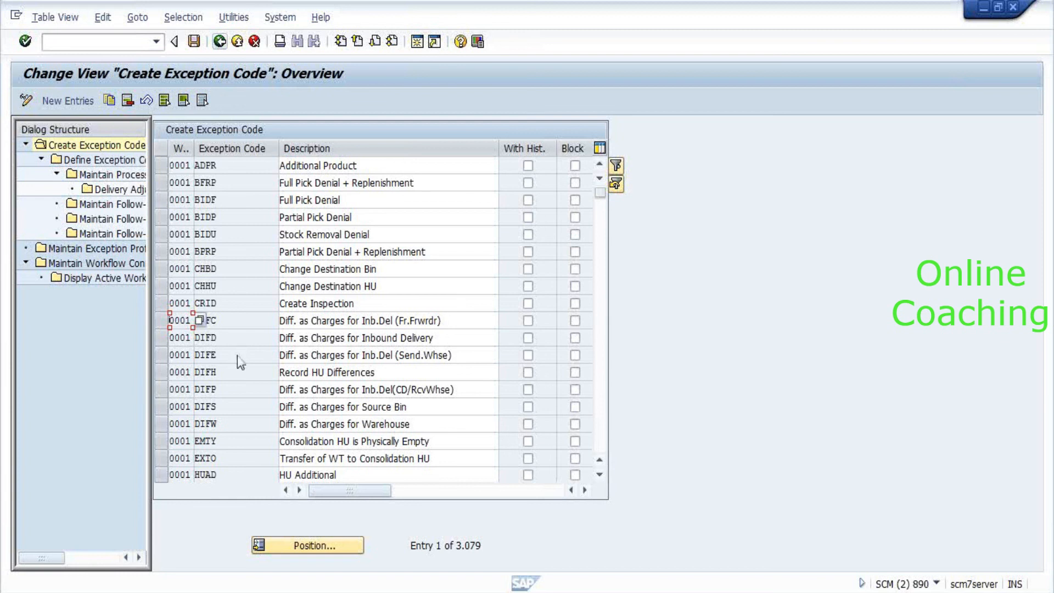
{"action": "key", "text": "alt+Tab"}
{"action": "key", "text": "alt+Tab"}
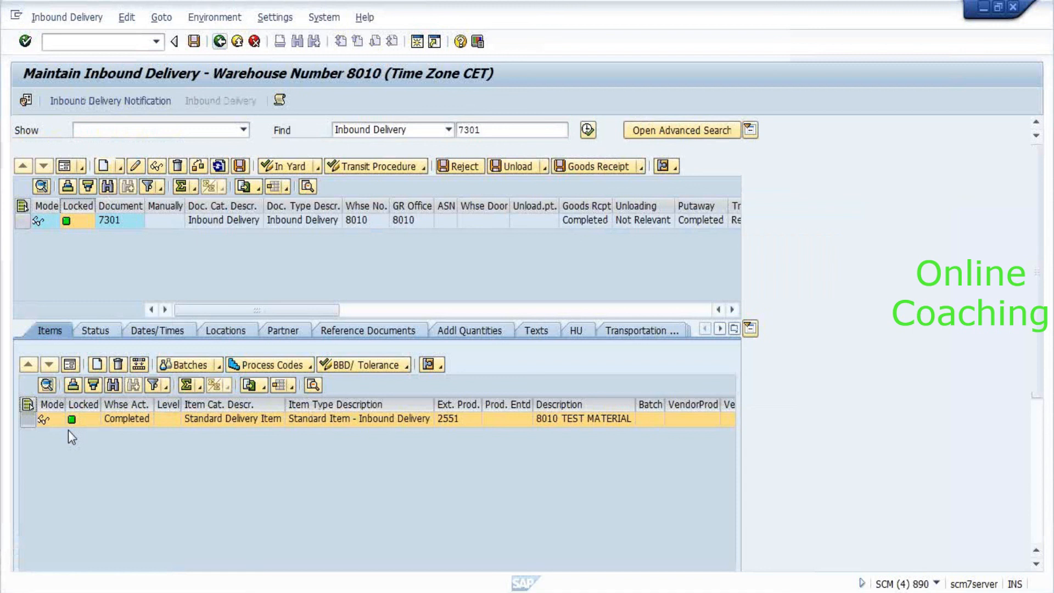
Show the remaining administrative columns of delivery 7301's item.
{"action": "left_click_drag", "start_coordinate": [68, 430], "coordinate": [806, 393]}
{"action": "left_click", "coordinate": [719, 418]}
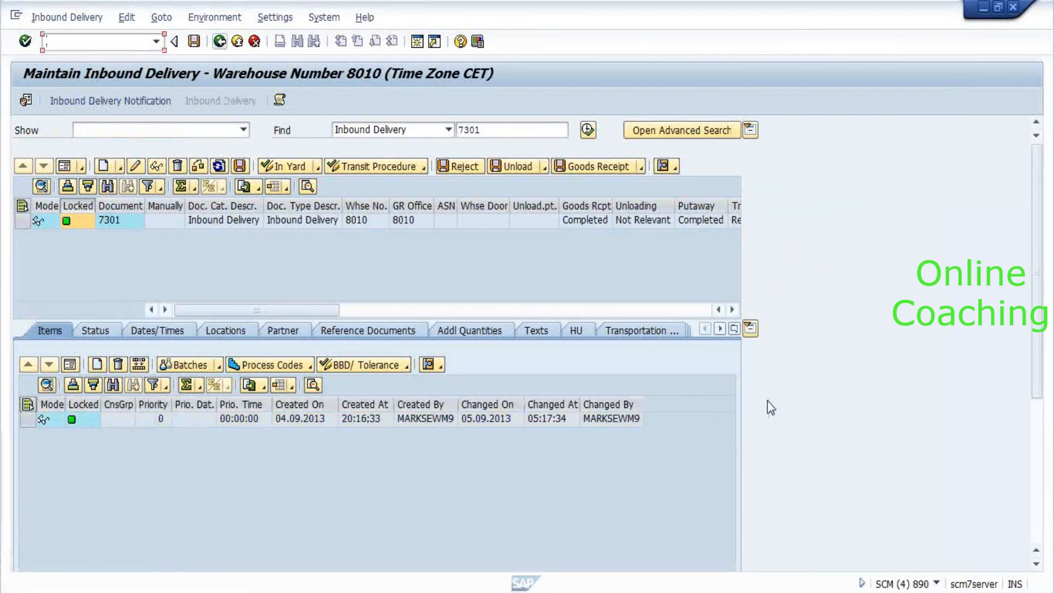
{"action": "scroll", "coordinate": [768, 402], "scroll_direction": "down", "scroll_amount": 5}
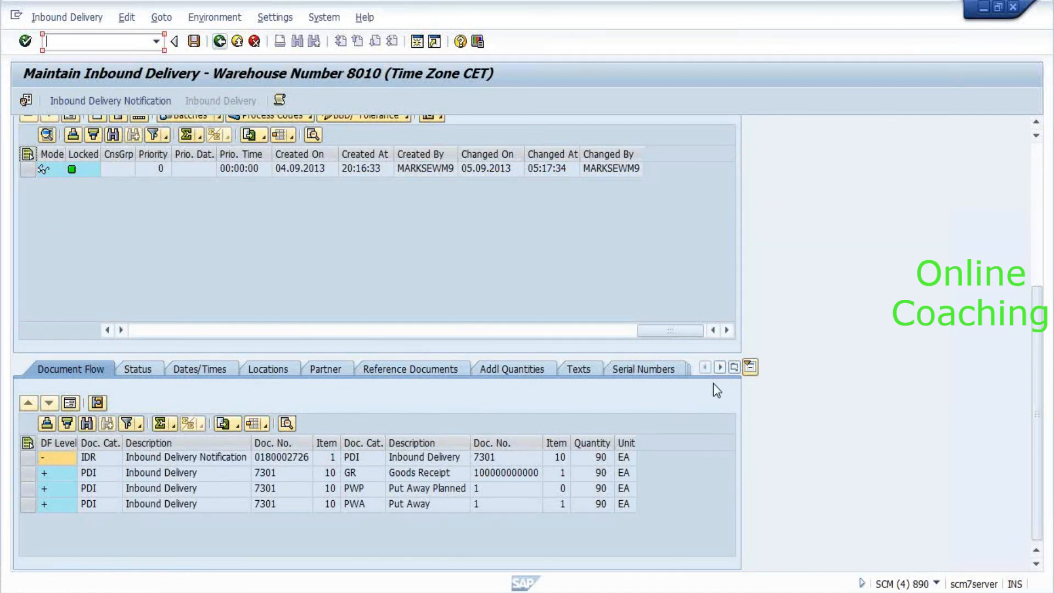
Go to the item's Putaway Bin Data view and check its Process Codes, which are empty.
{"action": "left_click", "coordinate": [735, 367]}
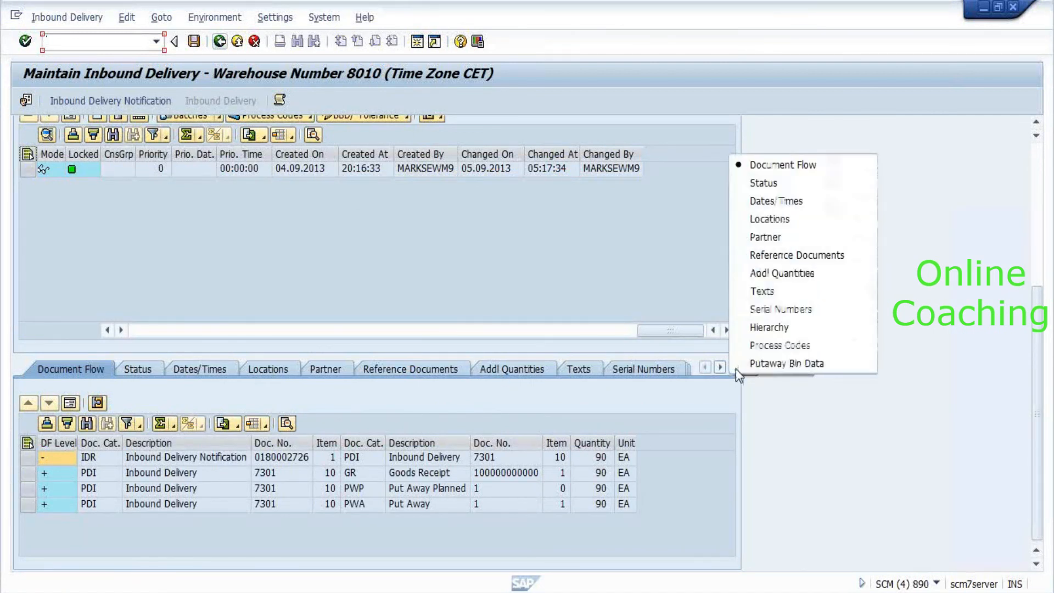
{"action": "left_click", "coordinate": [795, 368]}
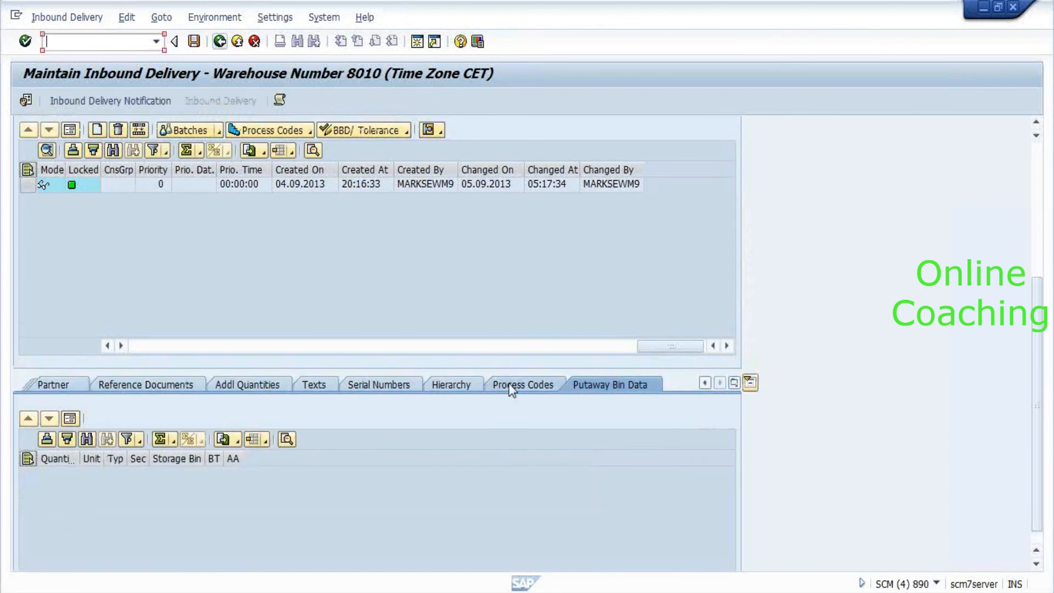
{"action": "left_click", "coordinate": [509, 383]}
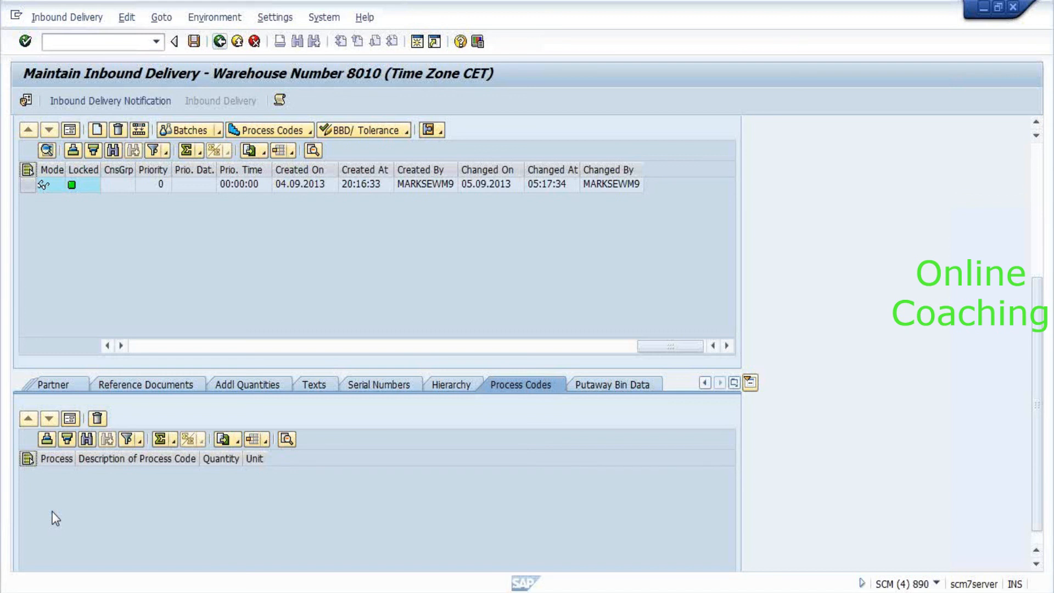
Leave Maintain Inbound Delivery with F3 and return to the SAP Easy Access menu.
{"action": "key", "text": "F3"}
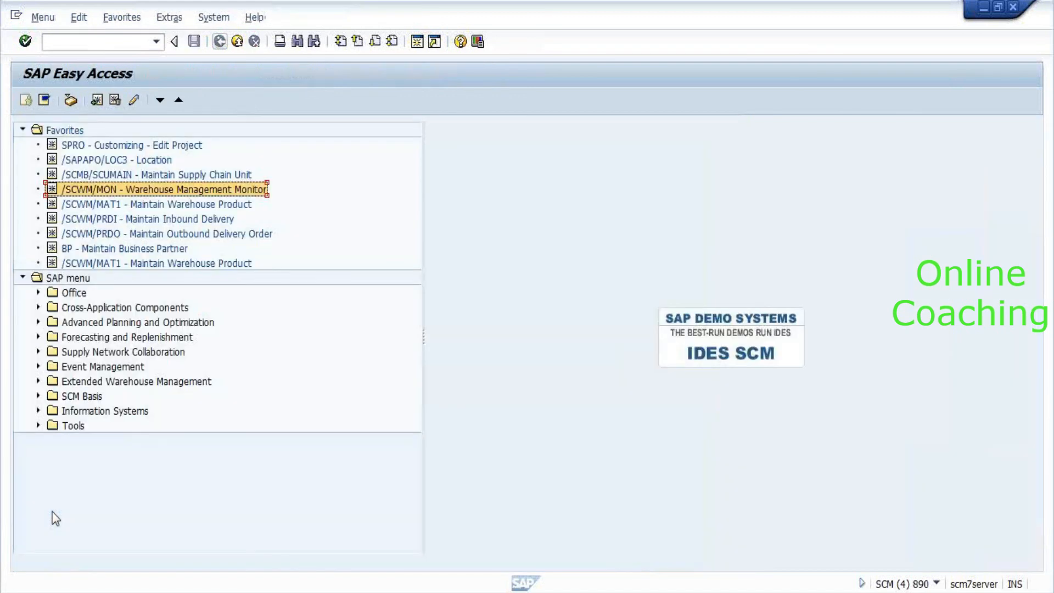
Expand Extended Warehouse Management > Interfaces > ERP Integration and select Determine and Set Prices from ERP.
{"action": "key", "text": "Down"}
{"action": "key", "text": "Down"}
{"action": "key", "text": "Down"}
{"action": "key", "text": "Down"}
{"action": "key", "text": "Down"}
{"action": "key", "text": "Down"}
{"action": "key", "text": "Down"}
{"action": "key", "text": "Down"}
{"action": "key", "text": "Down"}
{"action": "key", "text": "Down"}
{"action": "key", "text": "Down"}
{"action": "key", "text": "Down"}
{"action": "key", "text": "Down"}
{"action": "key", "text": "Down"}
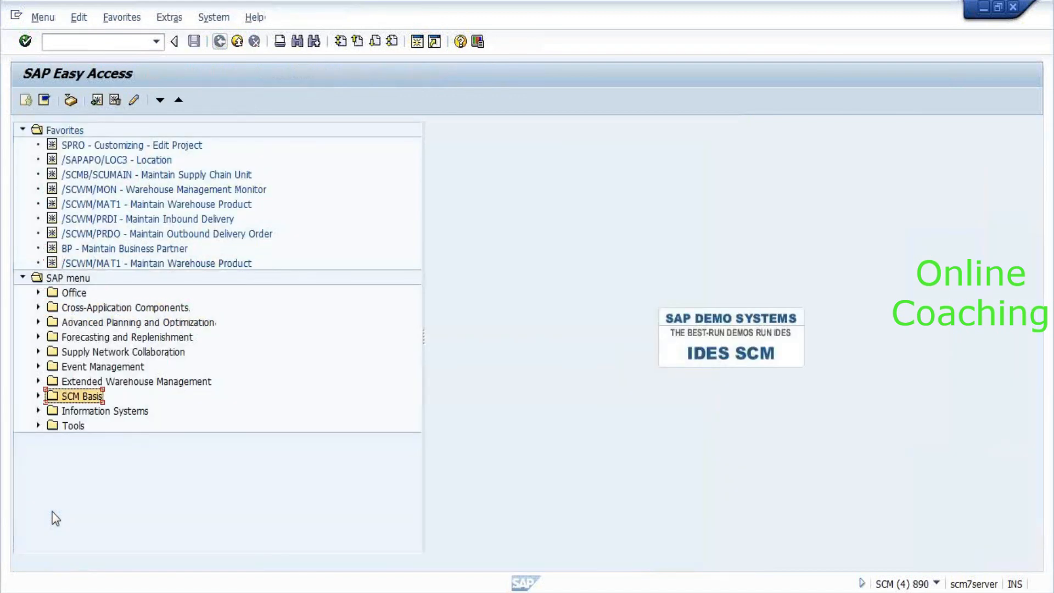
{"action": "key", "text": "Up"}
{"action": "key", "text": "Right"}
{"action": "key", "text": "Down"}
{"action": "key", "text": "Down"}
{"action": "key", "text": "Down"}
{"action": "key", "text": "Down"}
{"action": "key", "text": "Down"}
{"action": "key", "text": "Down"}
{"action": "key", "text": "Down"}
{"action": "key", "text": "Down"}
{"action": "key", "text": "Down"}
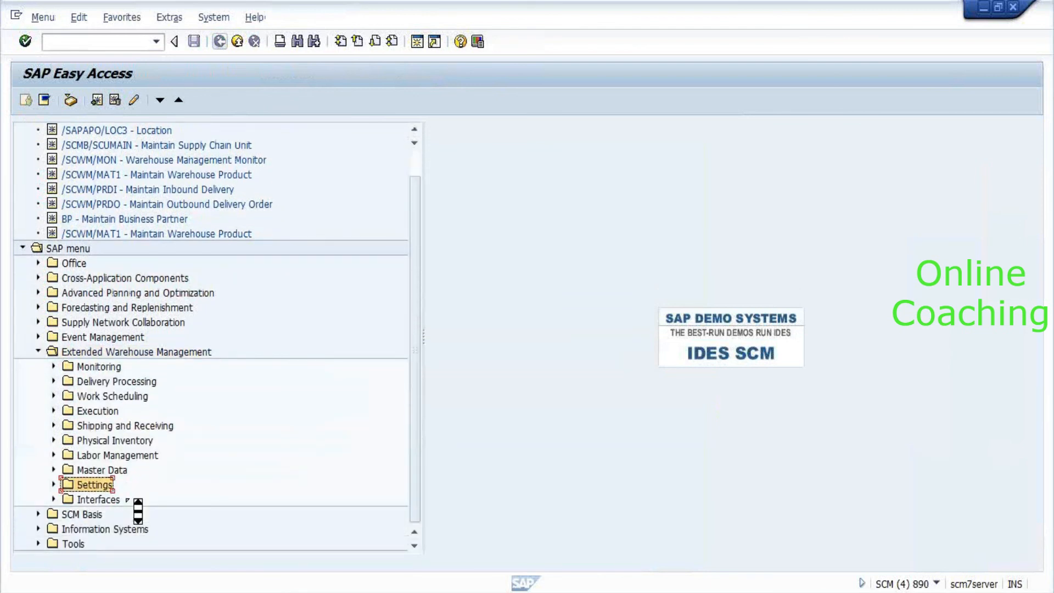
{"action": "double_click", "coordinate": [126, 500]}
{"action": "key", "text": "Down"}
{"action": "key", "text": "Down"}
{"action": "key", "text": "Down"}
{"action": "key", "text": "Down"}
{"action": "key", "text": "Down"}
{"action": "key", "text": "Down"}
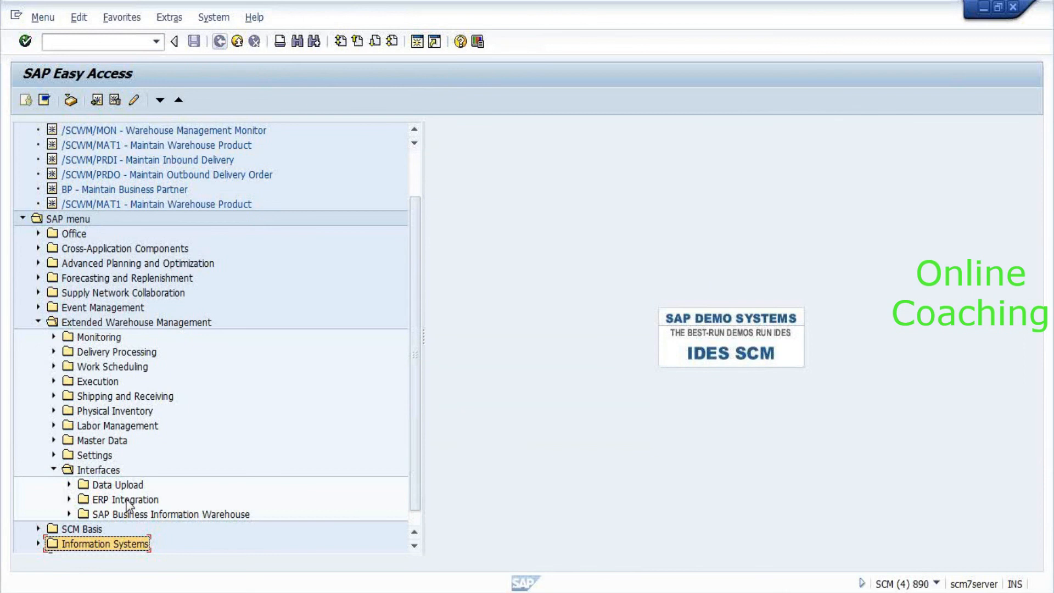
{"action": "key", "text": "Up"}
{"action": "key", "text": "Up"}
{"action": "key", "text": "Up"}
{"action": "key", "text": "Up"}
{"action": "key", "text": "Up"}
{"action": "key", "text": "Right"}
{"action": "key", "text": "Left"}
{"action": "key", "text": "Down"}
{"action": "key", "text": "Right"}
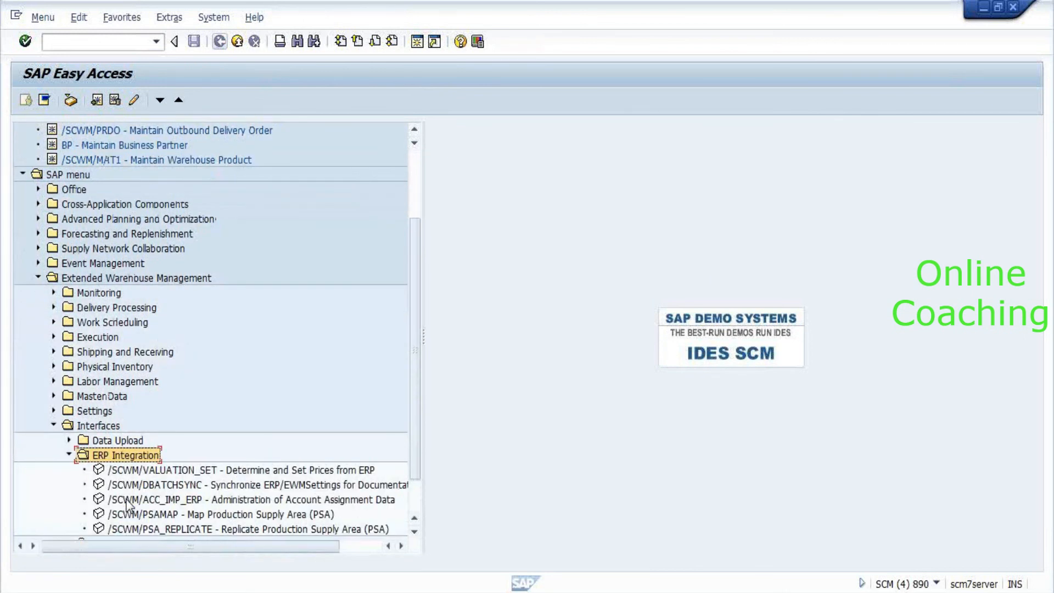
{"action": "left_click", "coordinate": [170, 471]}
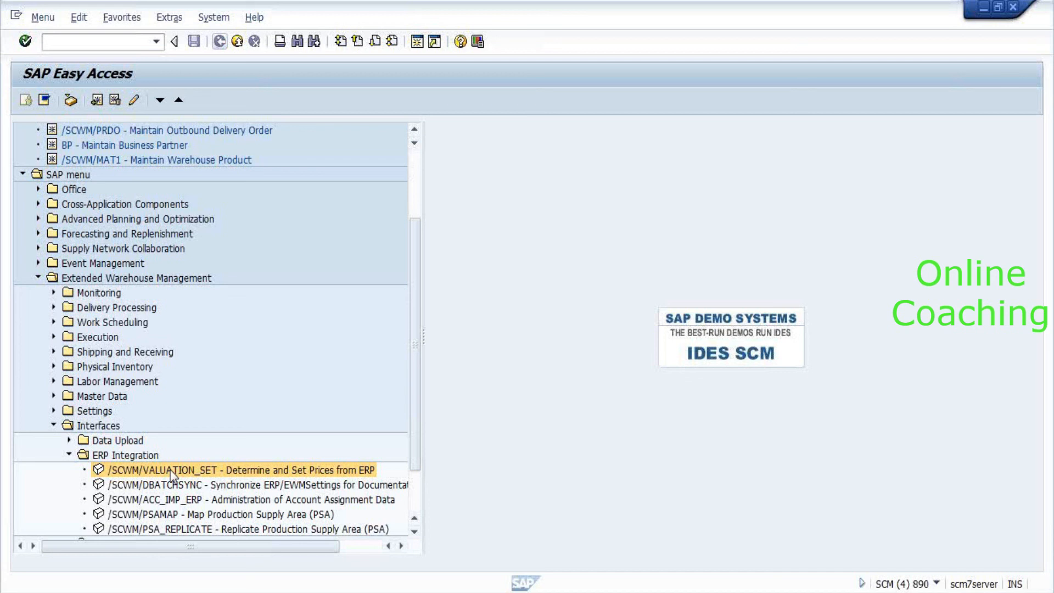
Run Determine and Set Prices for warehouse 8010 (correcting an initial 7) and accept the print parameters.
{"action": "double_click", "coordinate": [172, 471]}
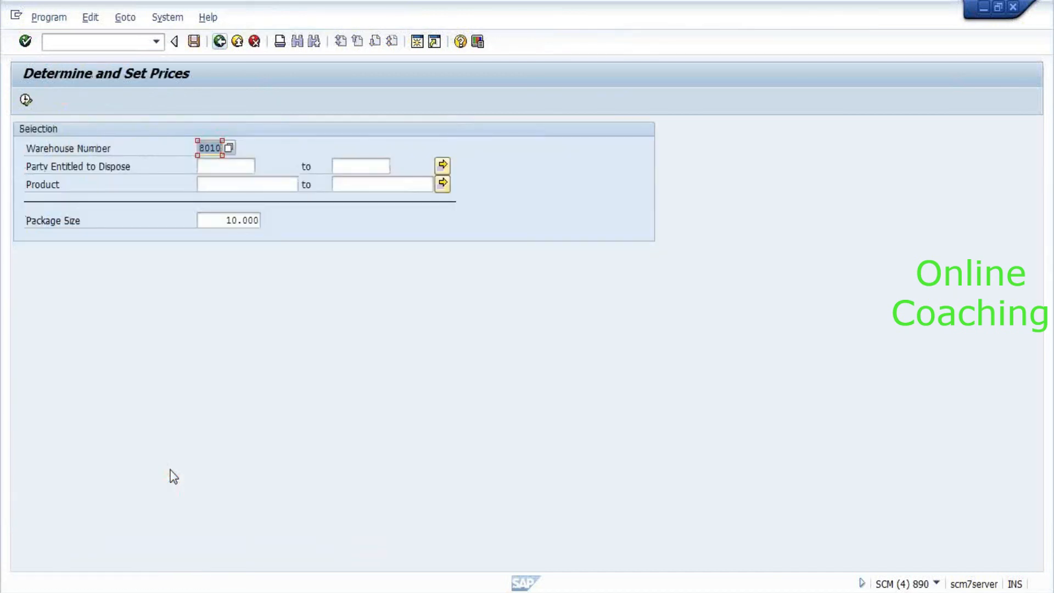
{"action": "type", "text": "7"}
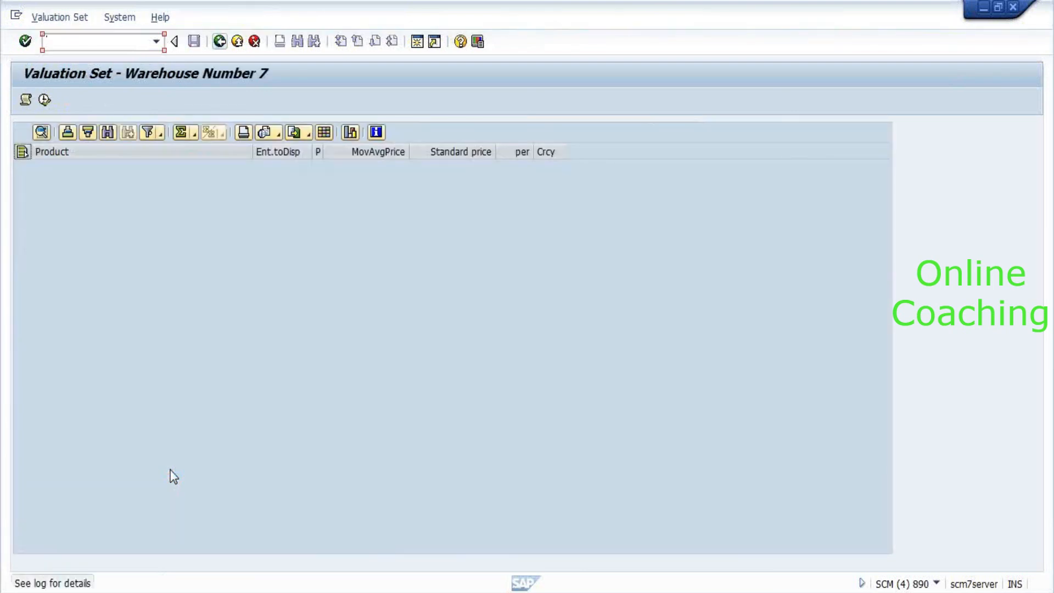
{"action": "key", "text": "F3"}
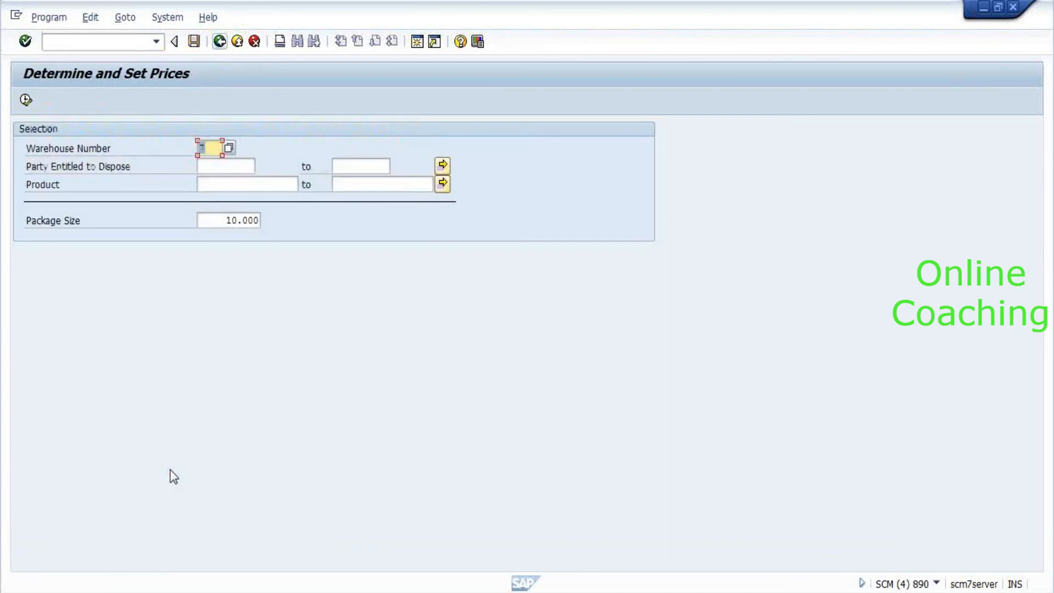
{"action": "key", "text": "BackSpace"}
{"action": "type", "text": "8010"}
{"action": "key", "text": "Return"}
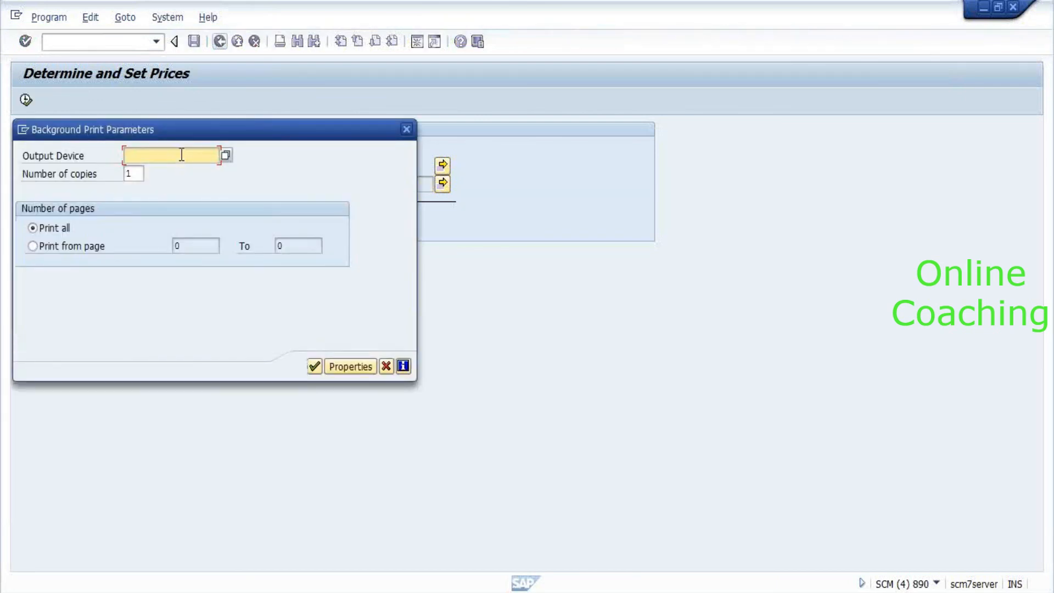
{"action": "key", "text": "Return"}
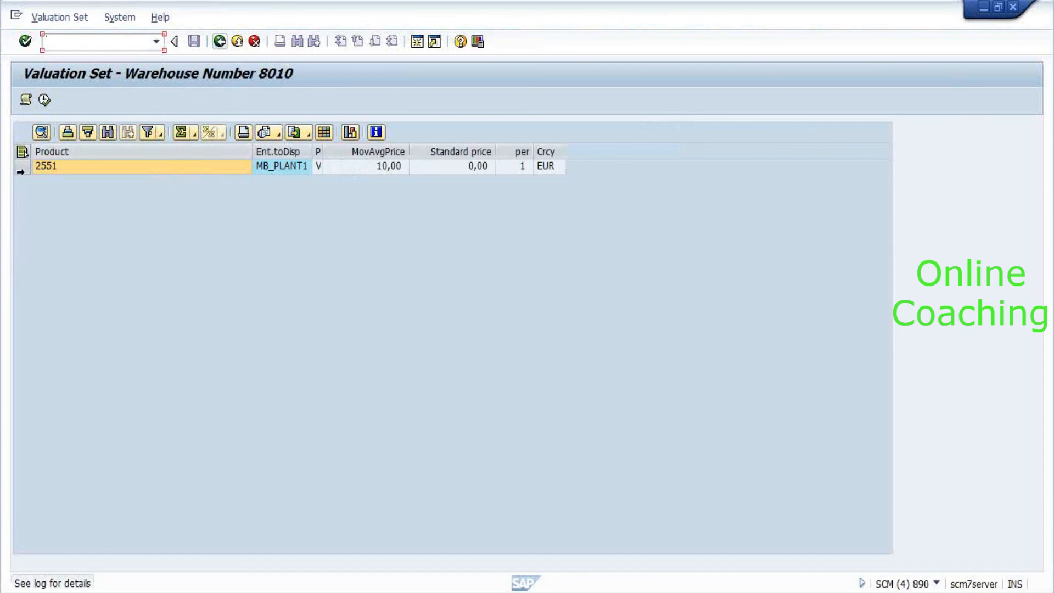
Save the 10,00 EUR valuation for product 2551, then switch to the Warehouse Management Monitor window.
{"action": "left_click", "coordinate": [23, 172]}
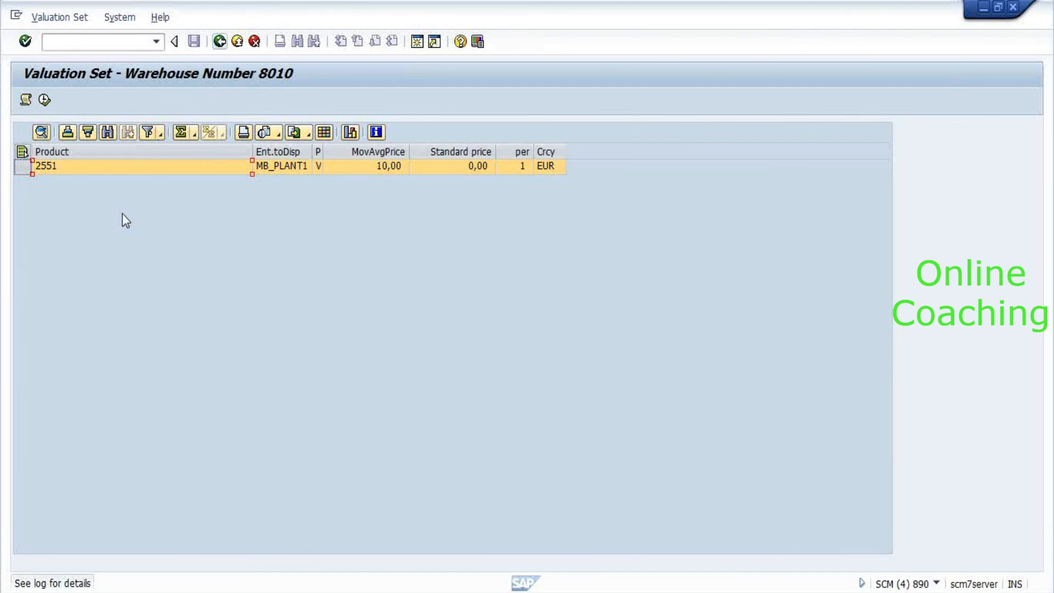
{"action": "left_click", "coordinate": [49, 107]}
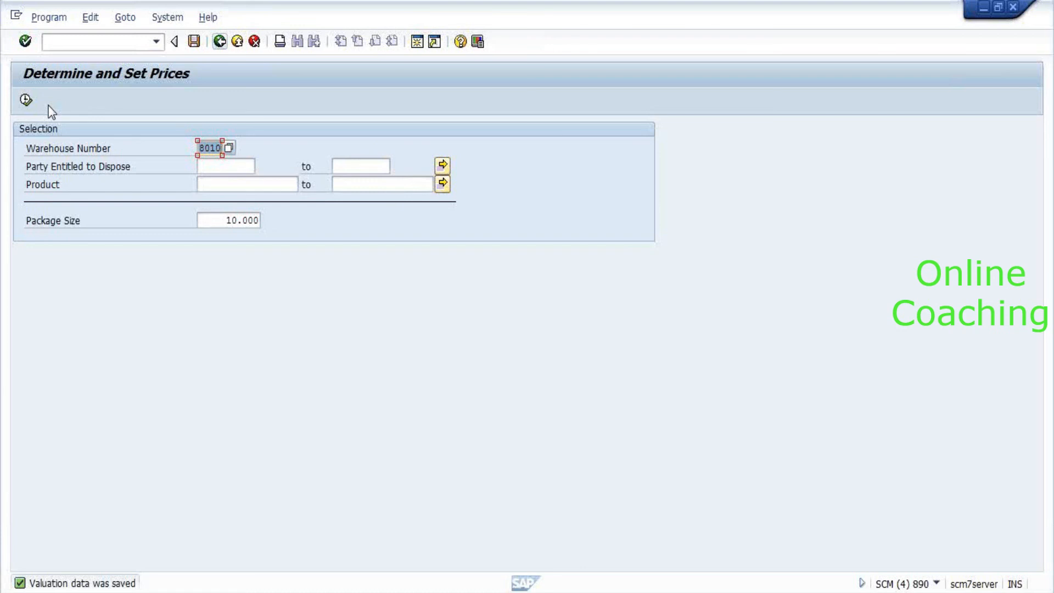
{"action": "key", "text": "alt+Tab"}
{"action": "key", "text": "alt+Tab"}
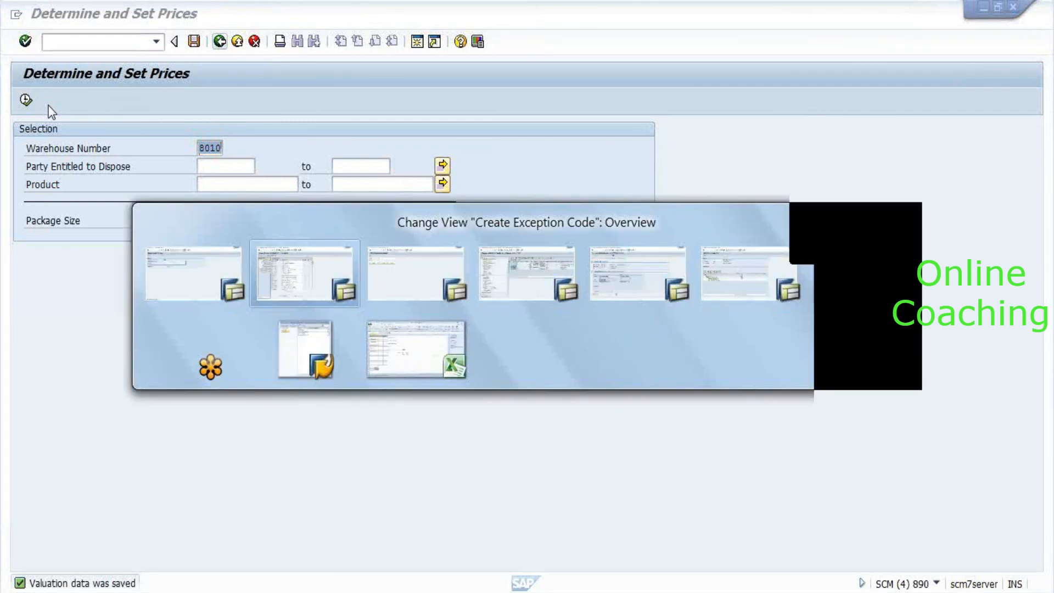
{"action": "key", "text": "alt+Tab"}
{"action": "key", "text": "alt+Tab"}
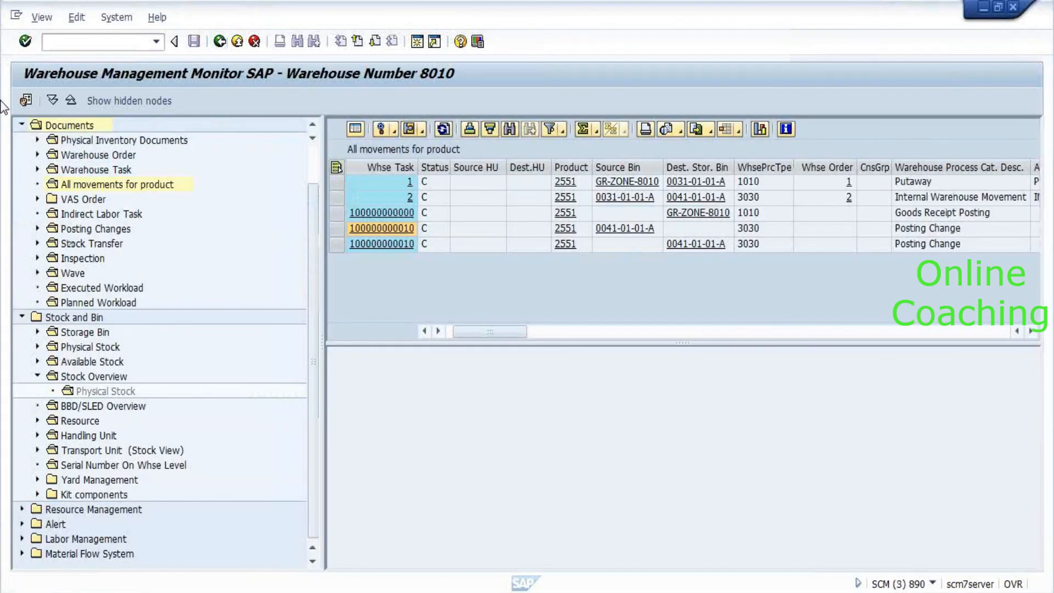
Show the Stock Overview for product 2551: 90 EA in bin 0041-01-01-A, unrestricted-use.
{"action": "left_click", "coordinate": [89, 378]}
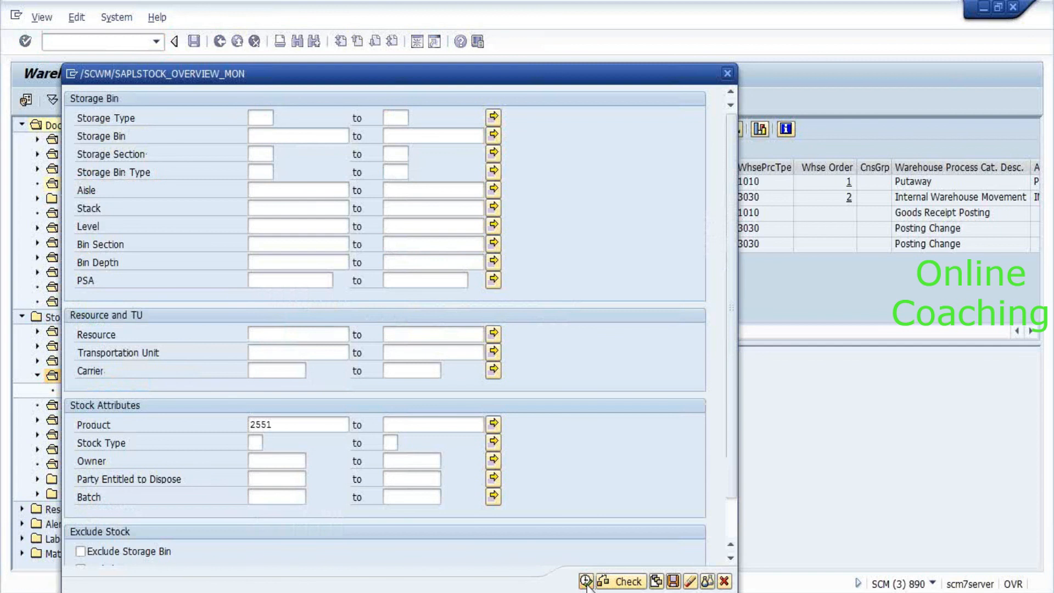
{"action": "key", "text": "F8"}
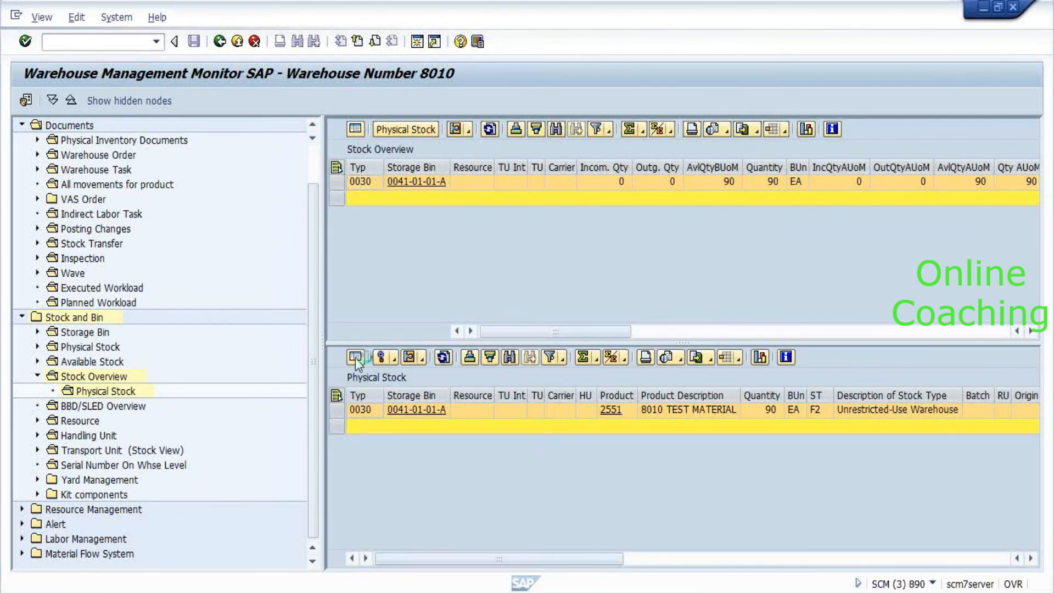
View product 2551's physical stock record as a detail form, then return to the list.
{"action": "left_click", "coordinate": [356, 358]}
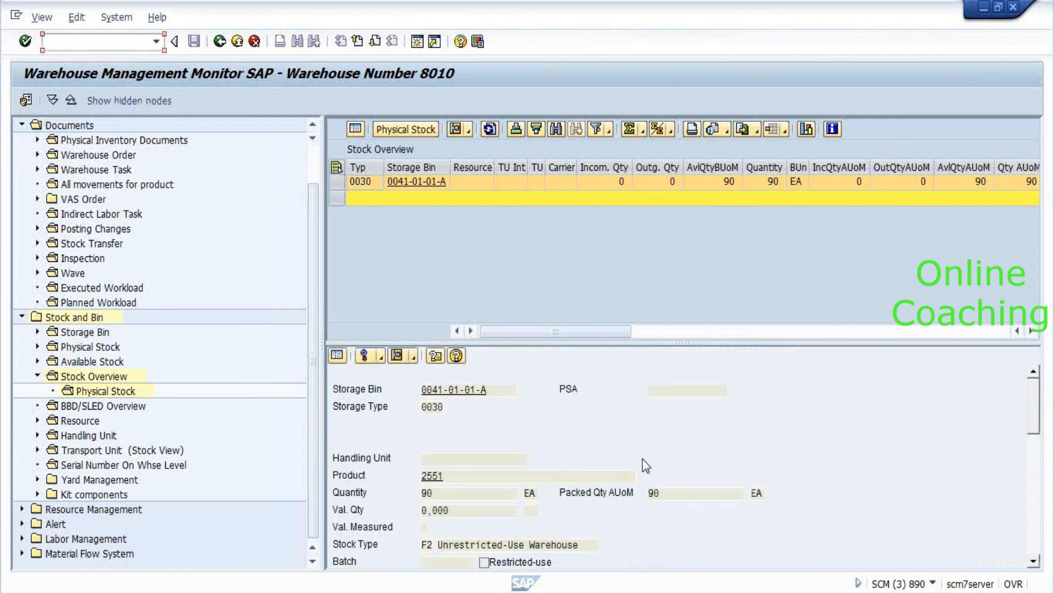
{"action": "left_click", "coordinate": [456, 513]}
{"action": "left_click", "coordinate": [350, 510]}
{"action": "left_click", "coordinate": [337, 356]}
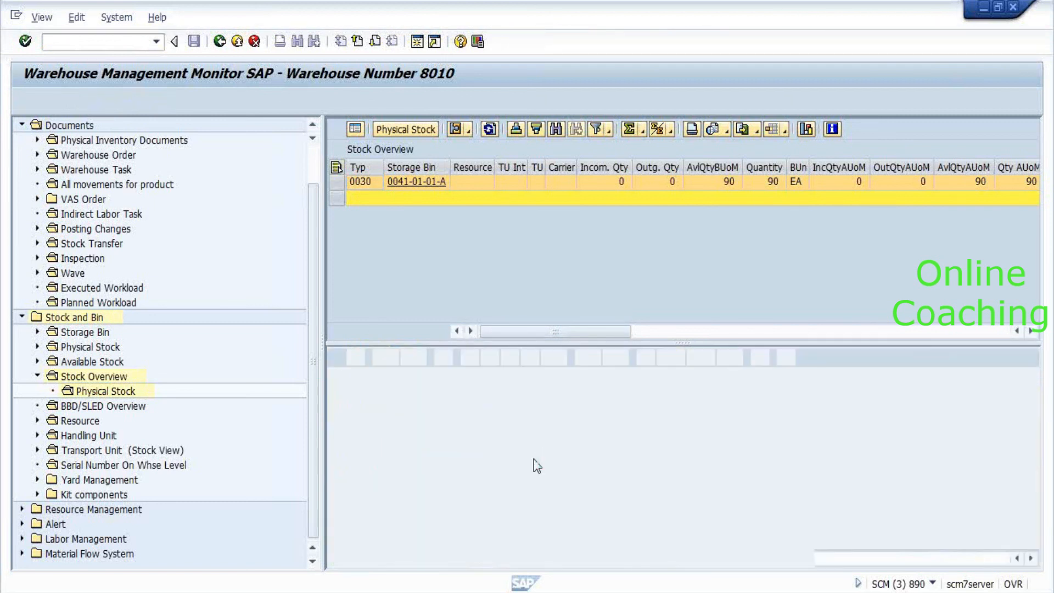
Scroll to the valuation columns, try the Val. Unit value list, and get F1 help on Val. Qty.
{"action": "left_click", "coordinate": [636, 562]}
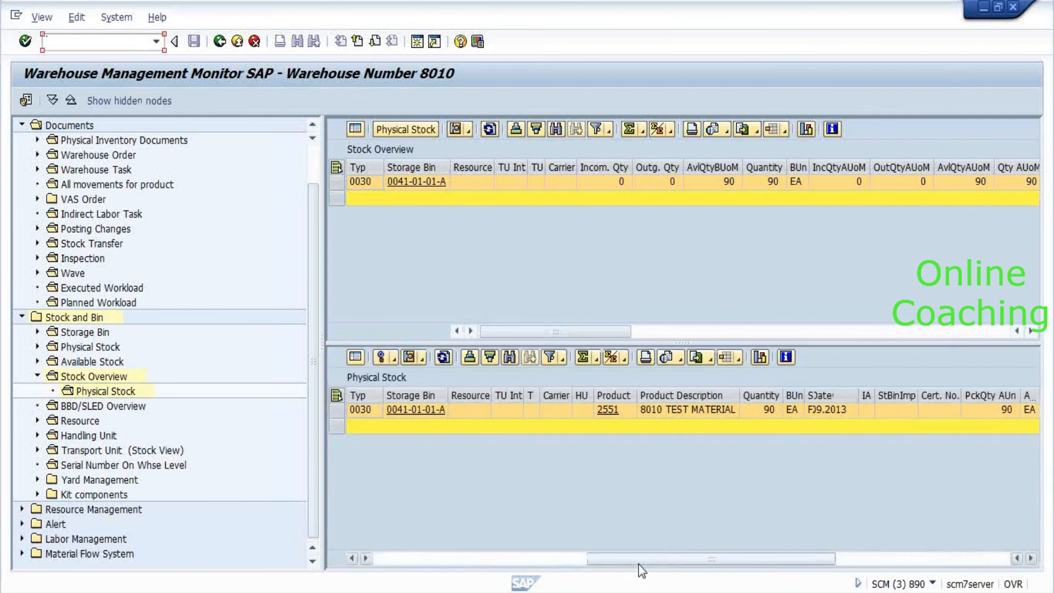
{"action": "left_click_drag", "start_coordinate": [590, 559], "coordinate": [751, 565]}
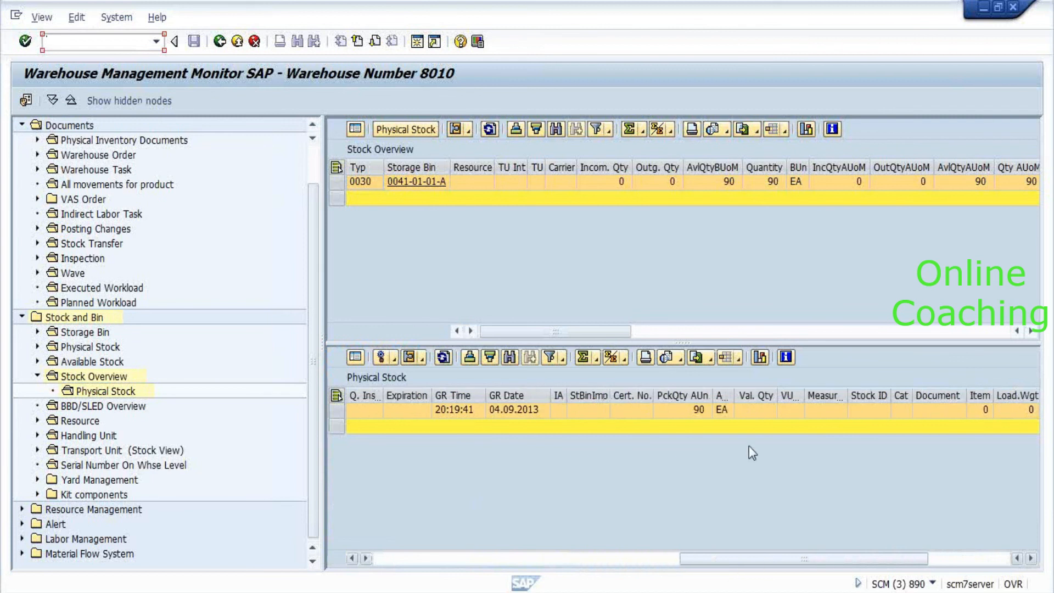
{"action": "left_click", "coordinate": [761, 417]}
{"action": "left_click", "coordinate": [792, 411]}
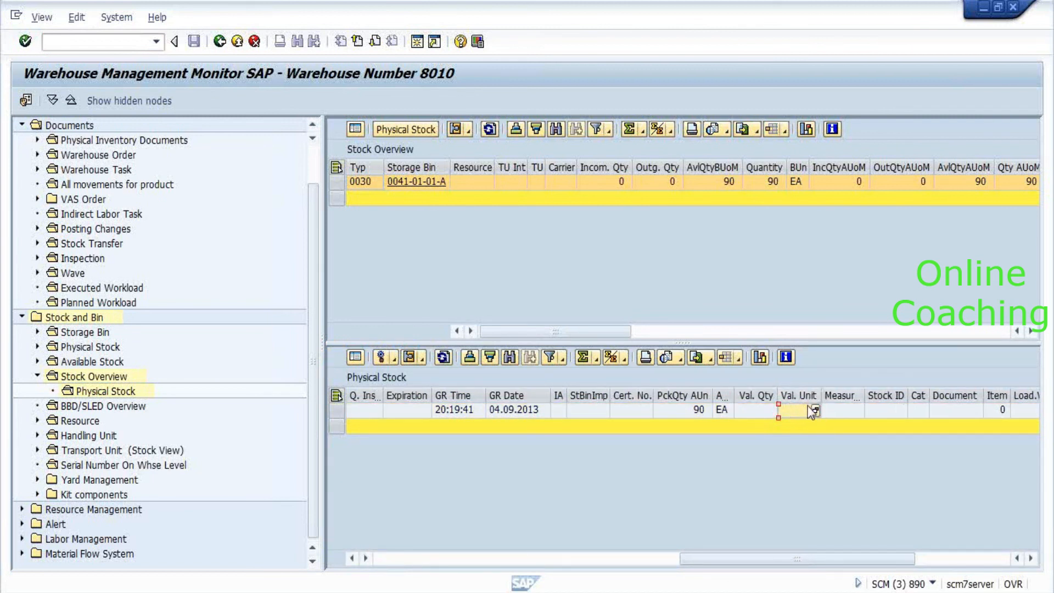
{"action": "left_click", "coordinate": [815, 411]}
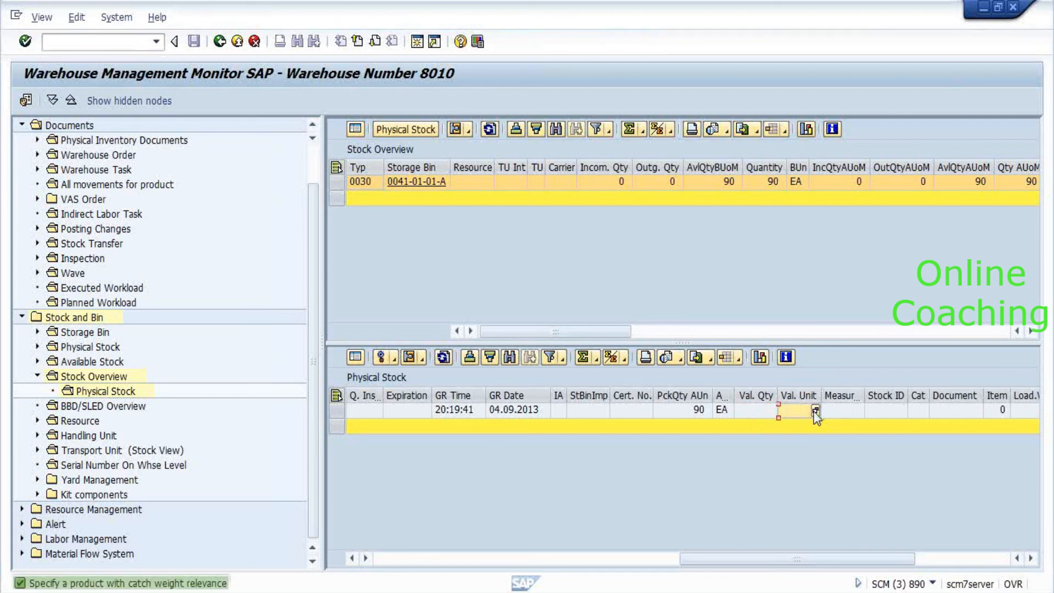
{"action": "left_click", "coordinate": [747, 412]}
{"action": "key", "text": "F1"}
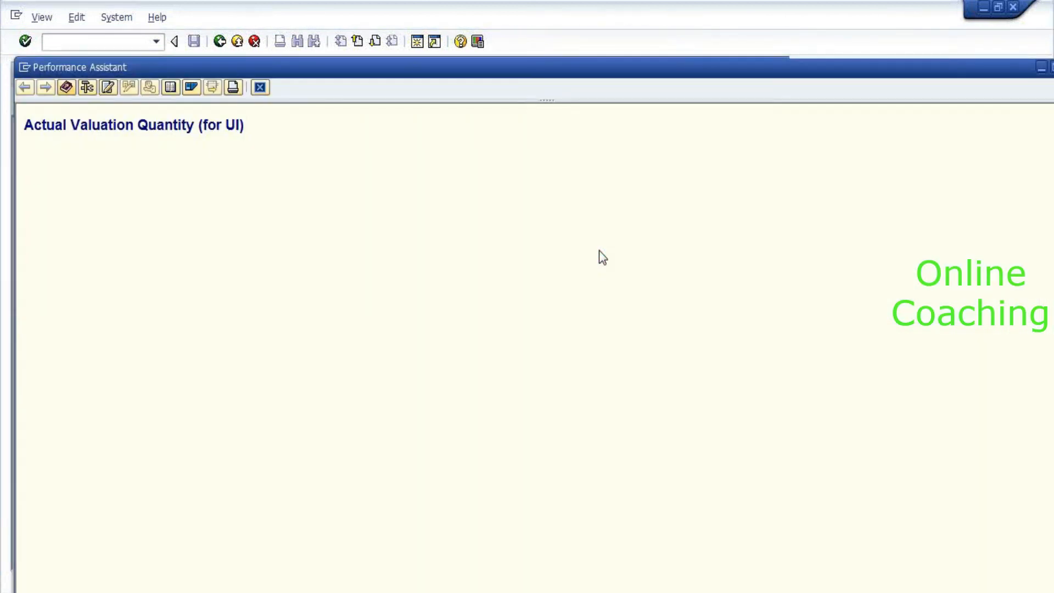
Close the field help and widen the still-empty Val. Measured and Val. Unit columns.
{"action": "left_click", "coordinate": [259, 89]}
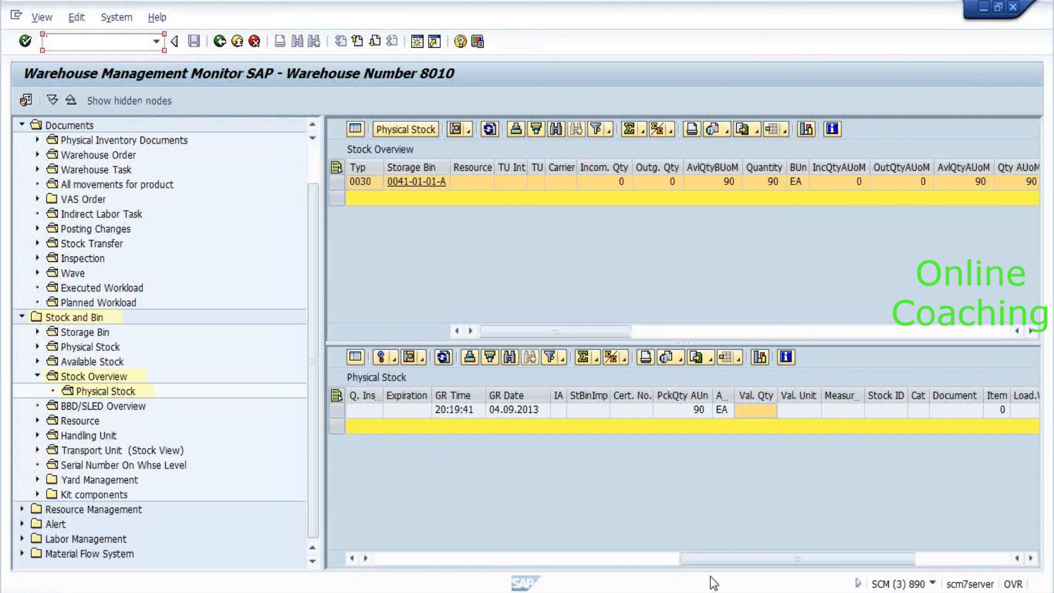
{"action": "left_click_drag", "start_coordinate": [706, 559], "coordinate": [839, 581]}
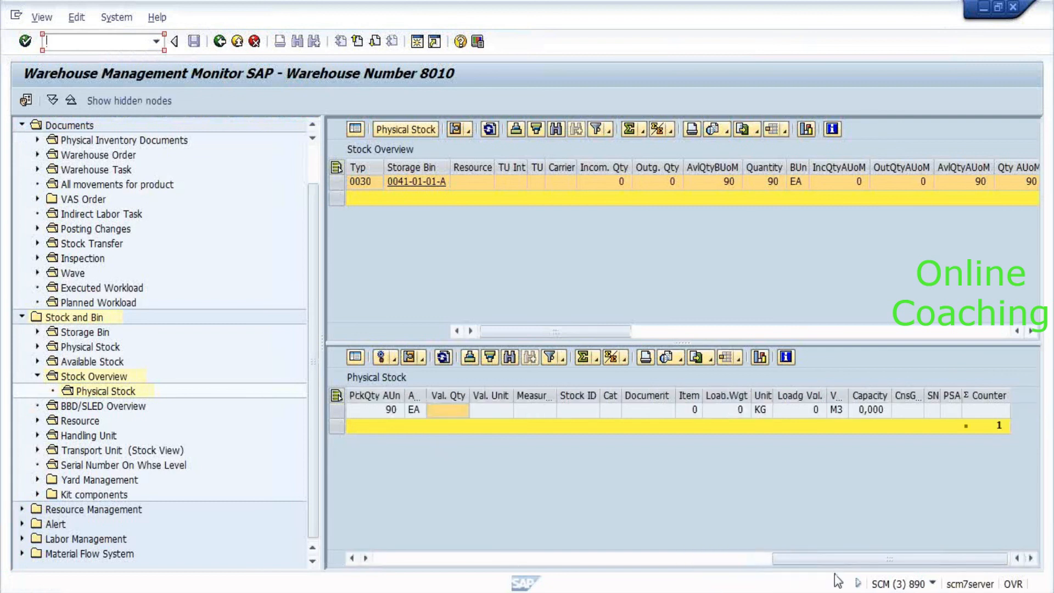
{"action": "double_click", "coordinate": [556, 397]}
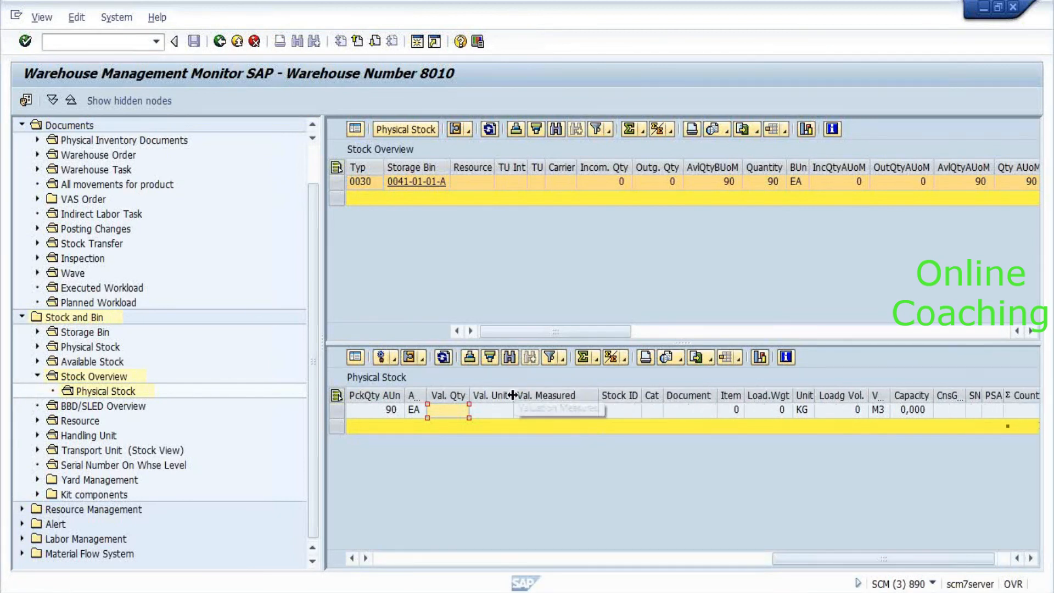
{"action": "left_click_drag", "start_coordinate": [514, 395], "coordinate": [526, 397]}
{"action": "left_click", "coordinate": [558, 414]}
{"action": "key", "text": "Right"}
{"action": "key", "text": "Right"}
{"action": "key", "text": "Right"}
{"action": "key", "text": "Right"}
{"action": "key", "text": "Right"}
{"action": "key", "text": "Right"}
{"action": "key", "text": "Right"}
{"action": "key", "text": "Right"}
{"action": "key", "text": "Right"}
{"action": "key", "text": "Right"}
{"action": "key", "text": "Right"}
{"action": "key", "text": "Right"}
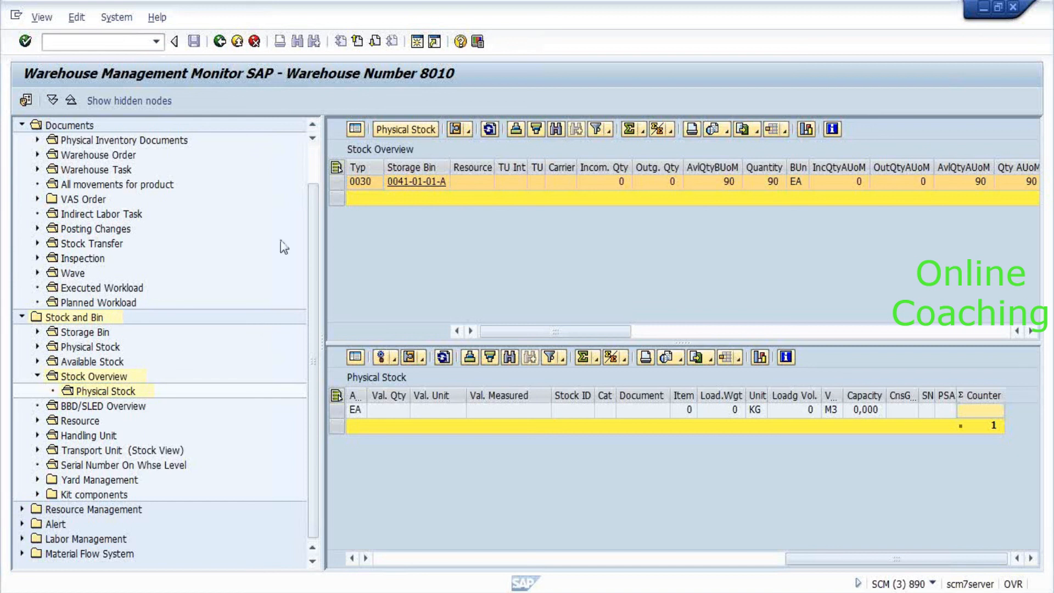
{"action": "left_click", "coordinate": [48, 41]}
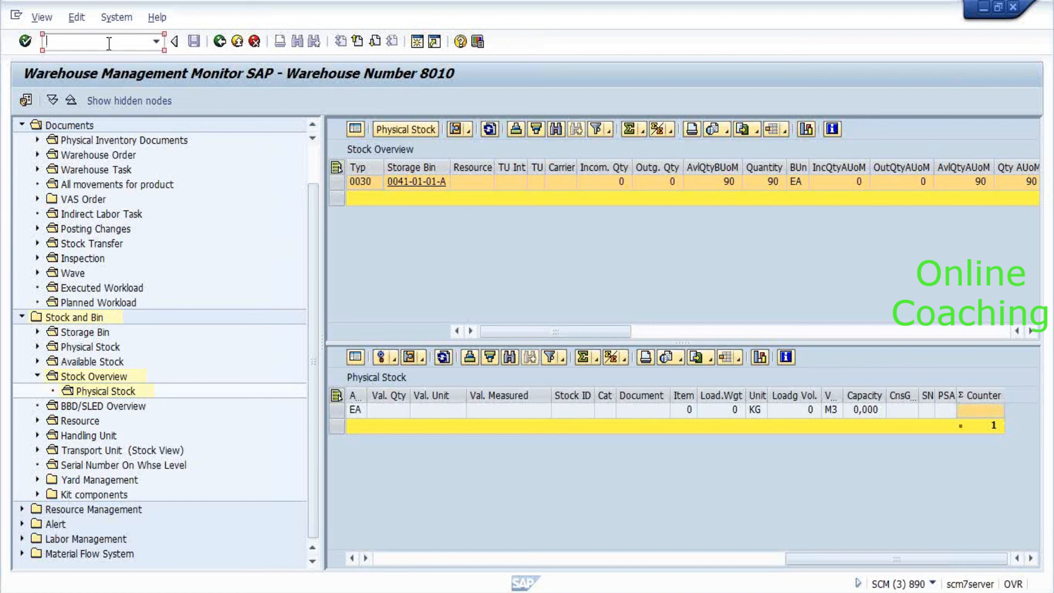